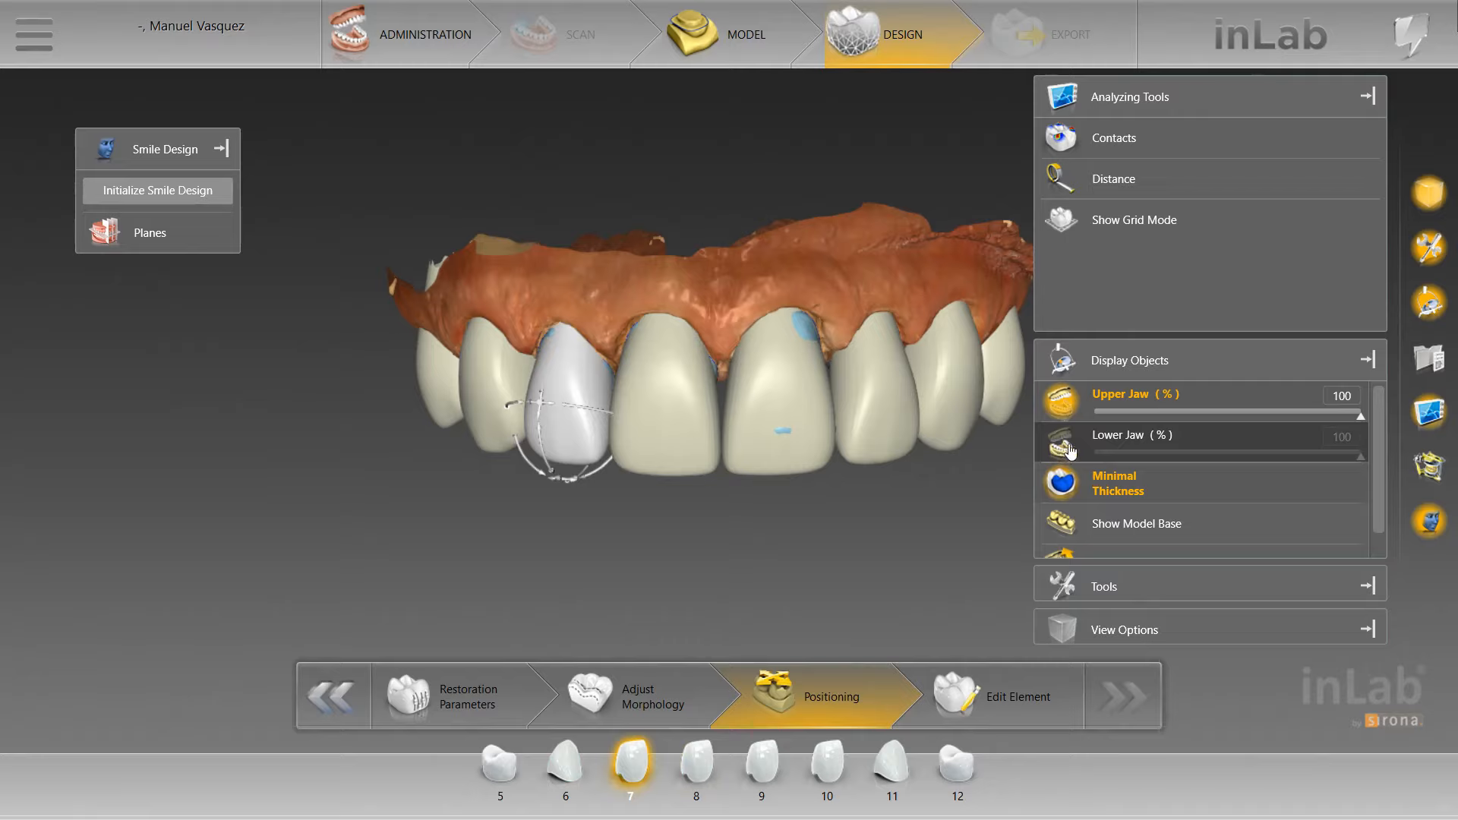
# Display the lower jaw, examine from the front and above how the upper restorations meet it, and hide it again
pyautogui.click(1062, 444)
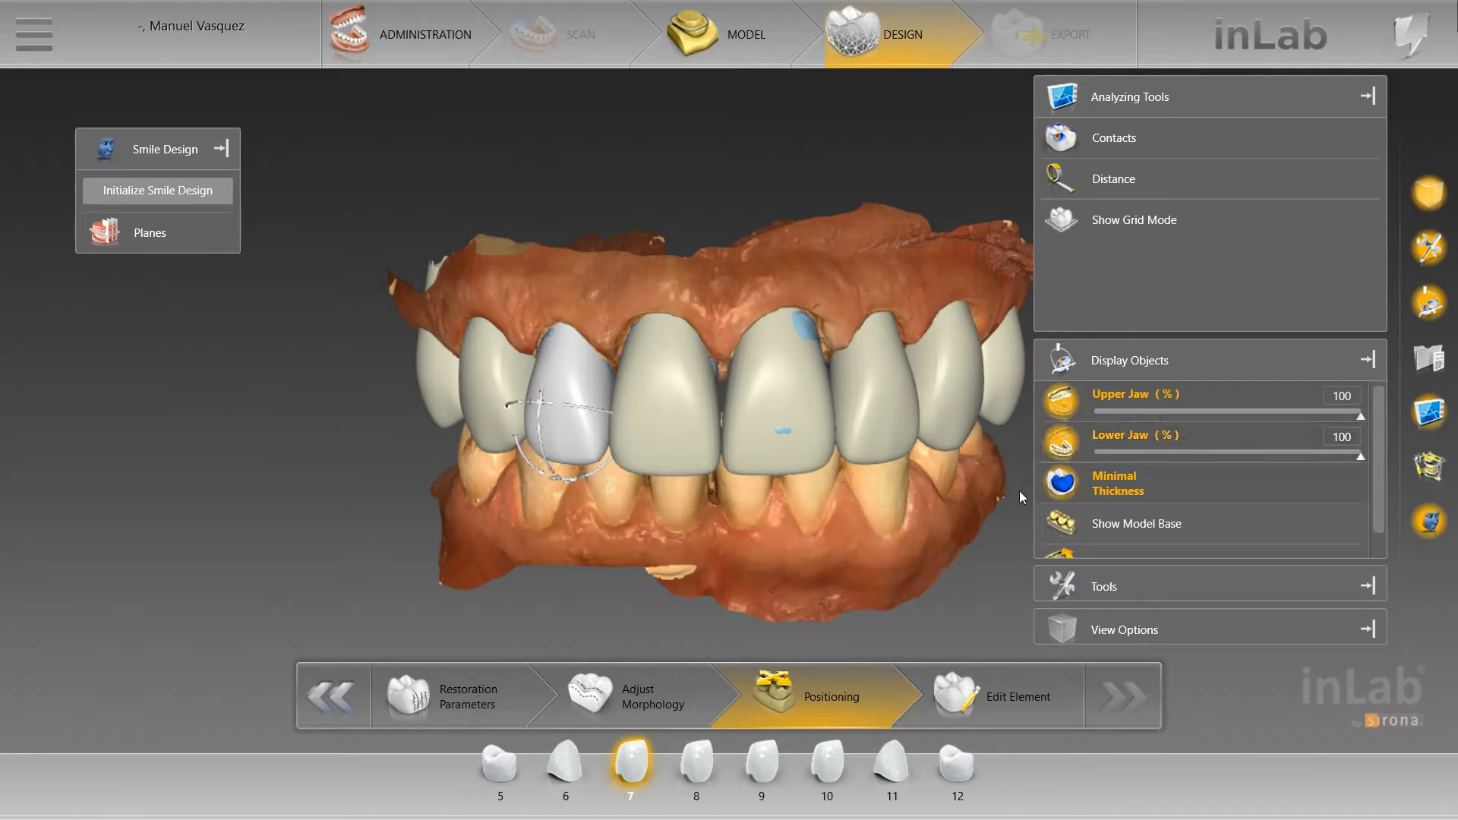
pyautogui.scroll(-1, 869, 540)
pyautogui.scroll(1, 846, 537)
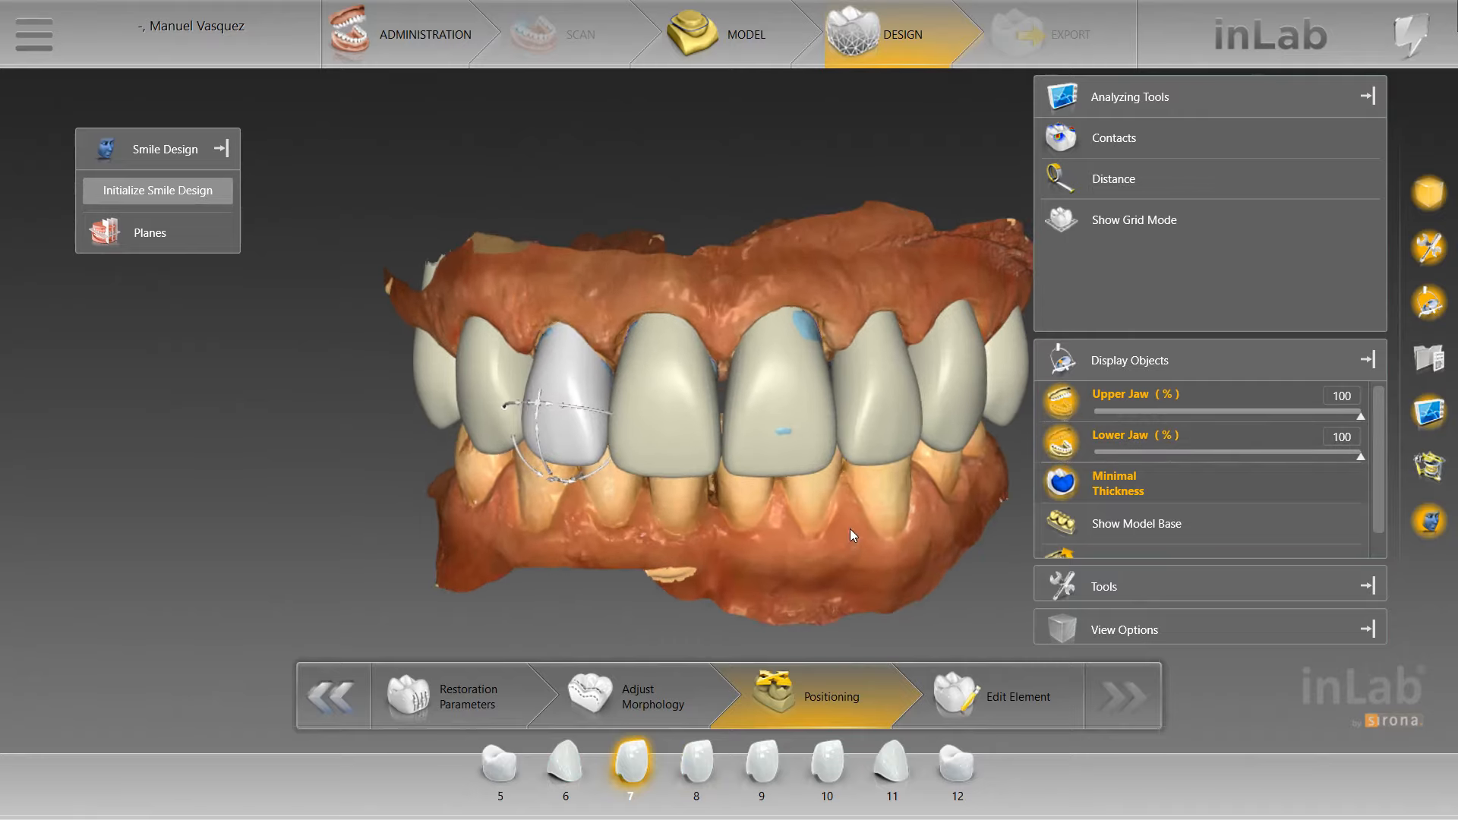
pyautogui.moveTo(858, 540); pyautogui.dragTo(682, 412, button='right')
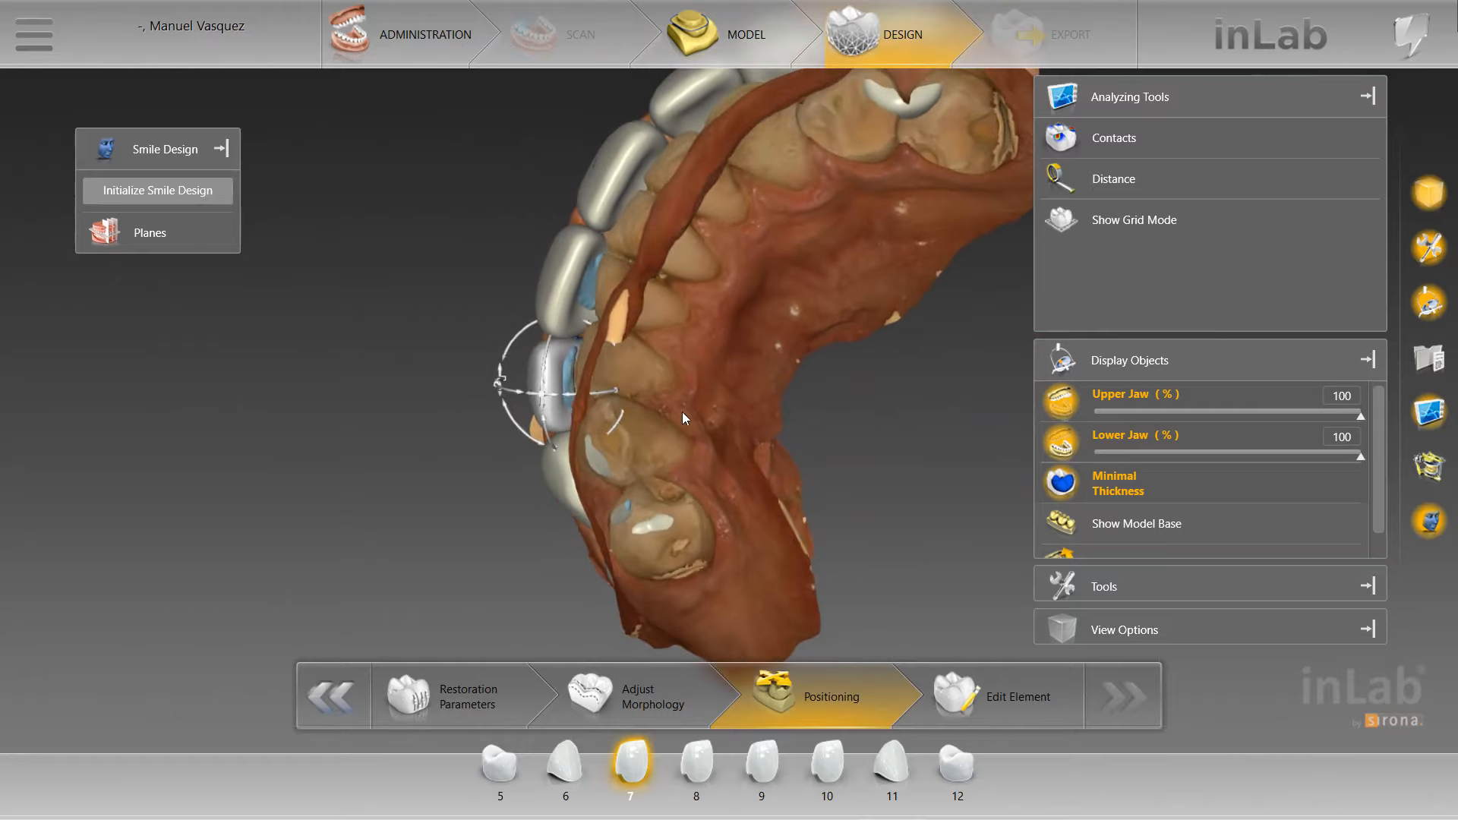
pyautogui.click(1063, 442)
pyautogui.moveTo(850, 512); pyautogui.dragTo(623, 577, button='right')
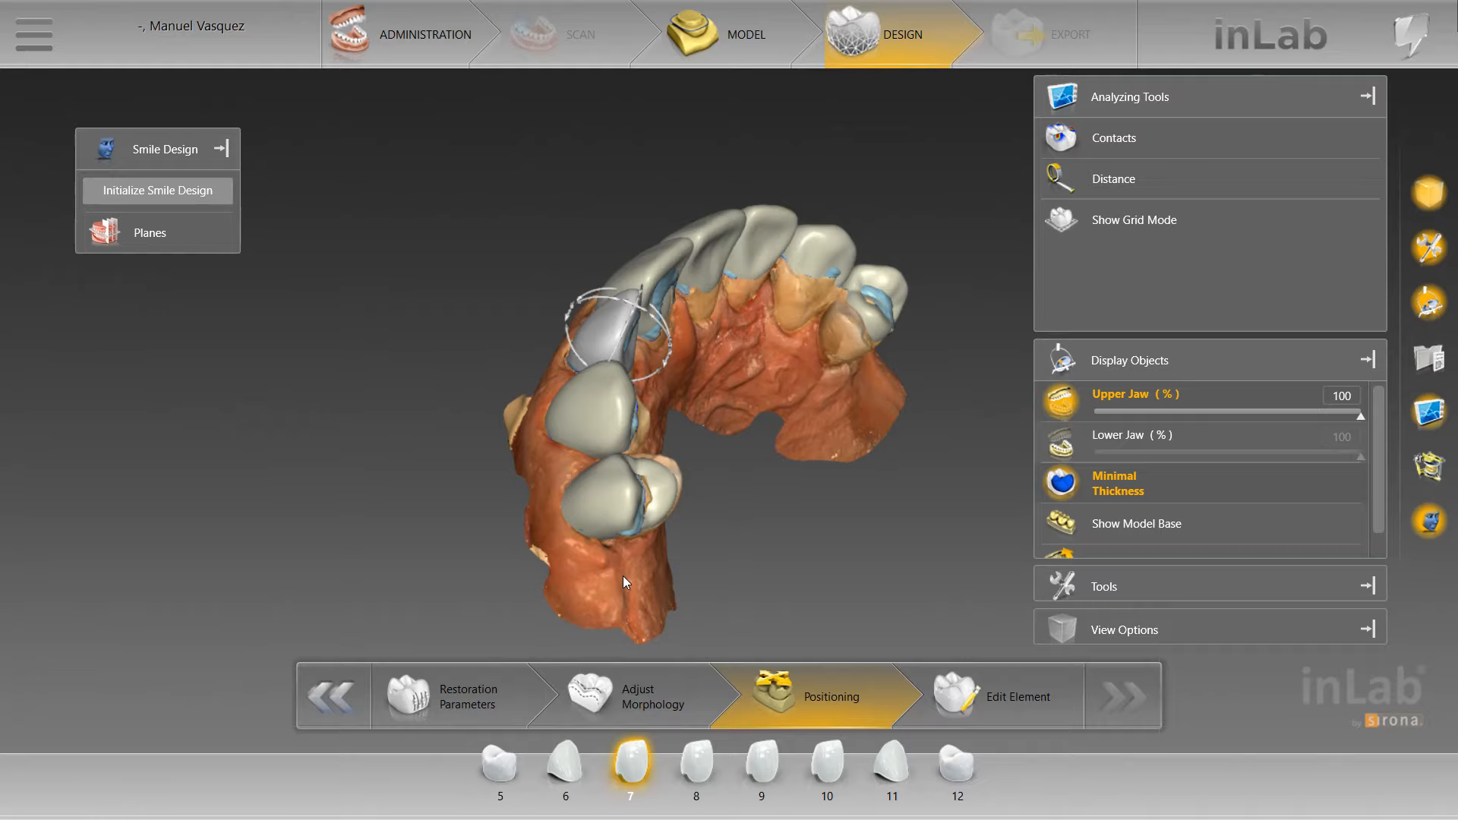
# Adjust the position of the tooth 12 crown with the lower jaw displayed as a reference, and hide the lower jaw
pyautogui.click(617, 498)
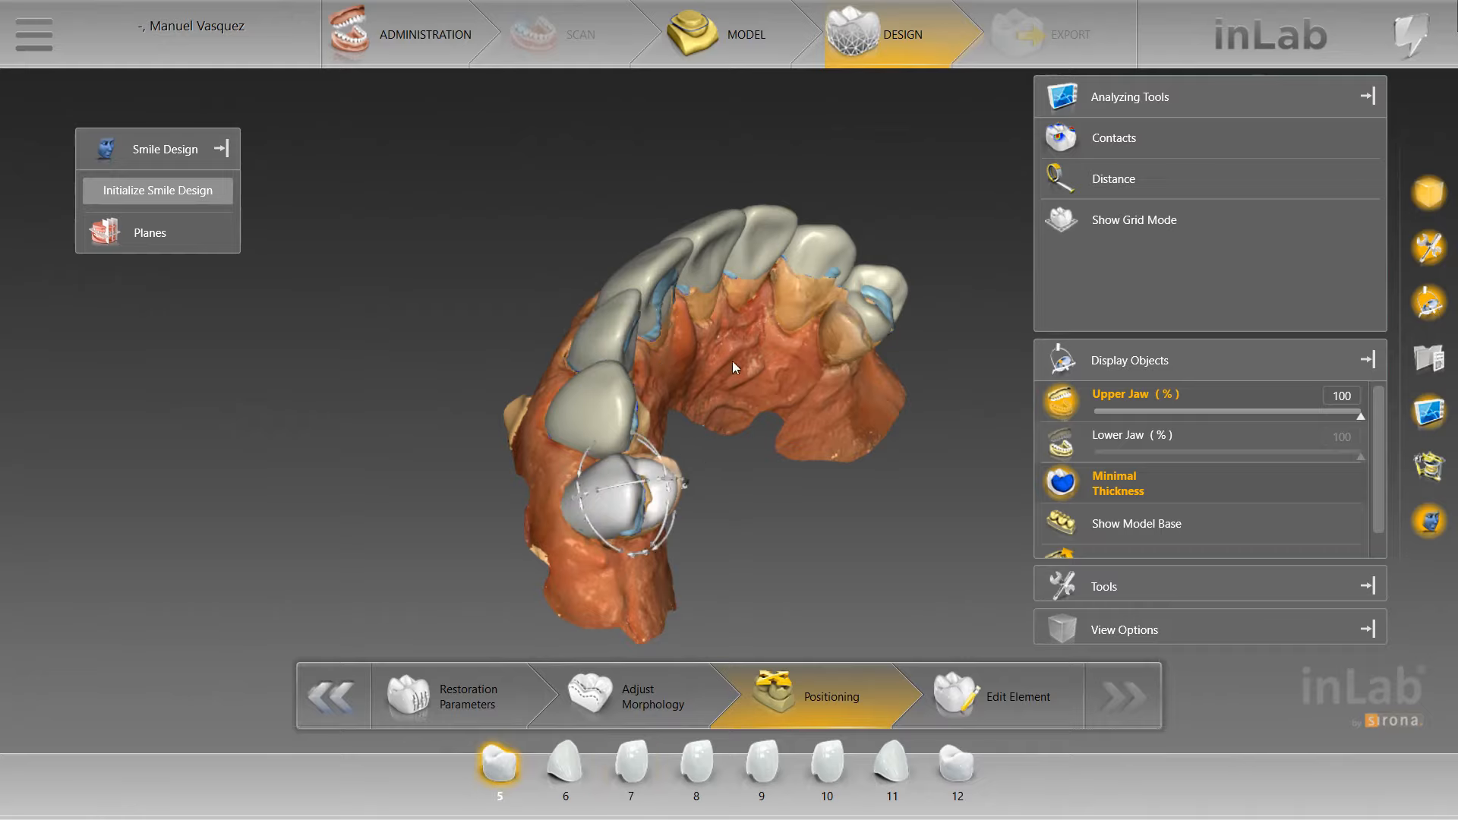
pyautogui.moveTo(732, 361); pyautogui.dragTo(675, 389, button='right')
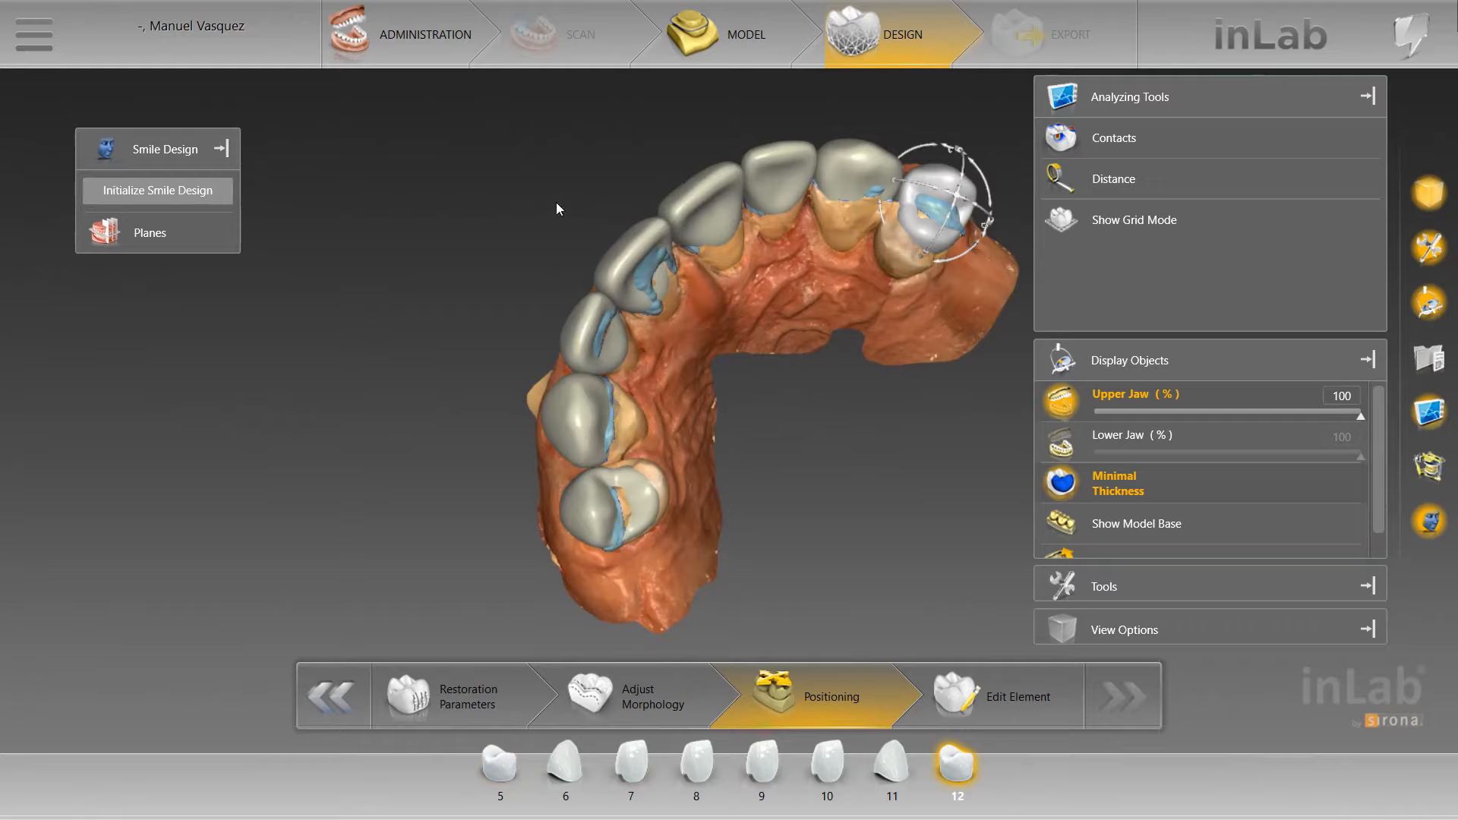
pyautogui.click(630, 257)
pyautogui.click(1060, 444)
pyautogui.moveTo(756, 333); pyautogui.dragTo(690, 404)
pyautogui.scroll(3, 691, 404)
pyautogui.moveTo(858, 271)
pyautogui.moveTo(841, 308); pyautogui.dragTo(727, 285)
pyautogui.scroll(3, 728, 286)
pyautogui.moveTo(843, 318)
pyautogui.mouseDown()
pyautogui.moveTo(881, 305)
pyautogui.moveTo(790, 426)
pyautogui.moveTo(818, 303)
pyautogui.mouseUp()
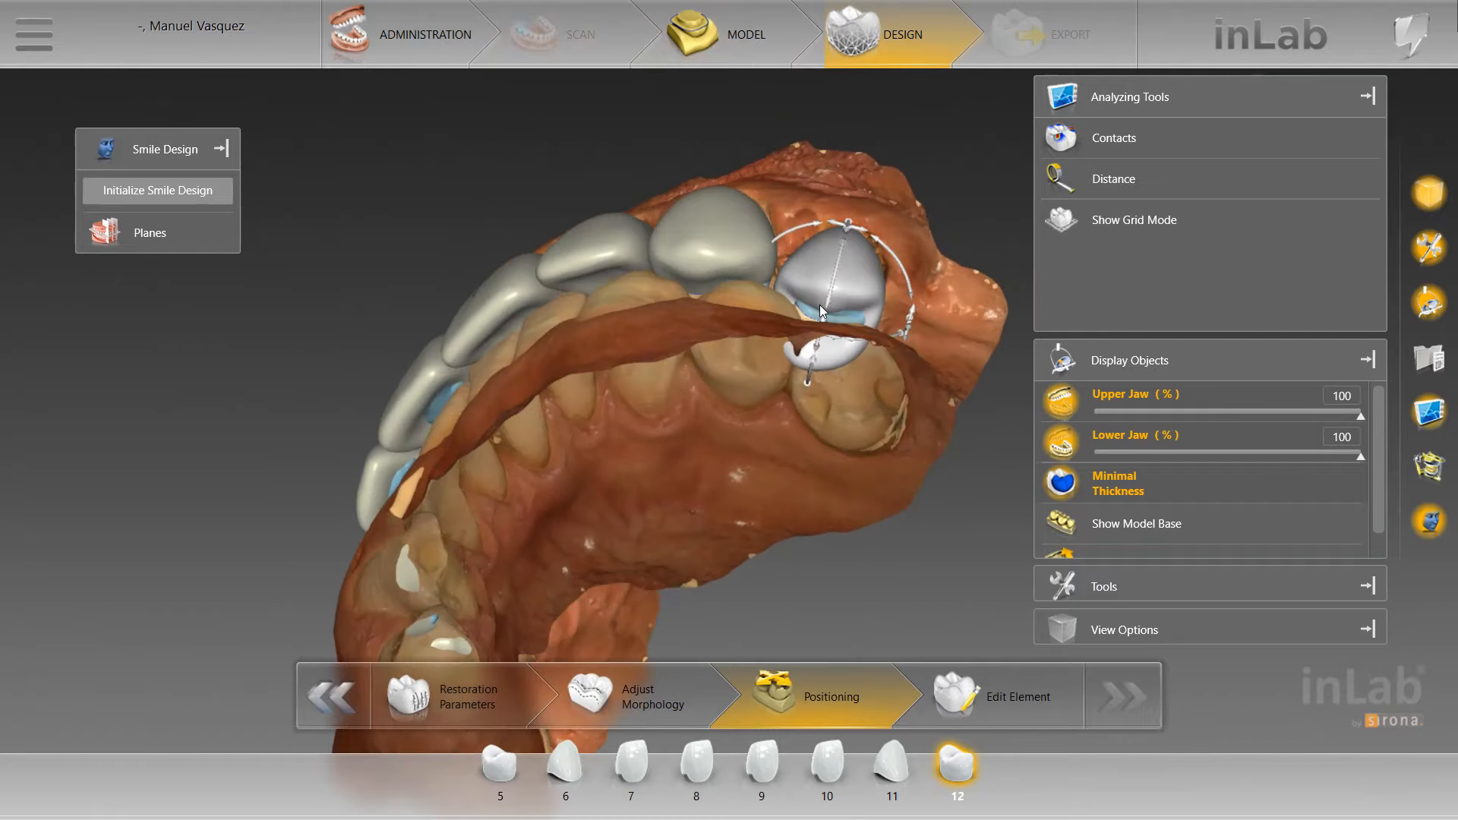
pyautogui.click(1070, 463)
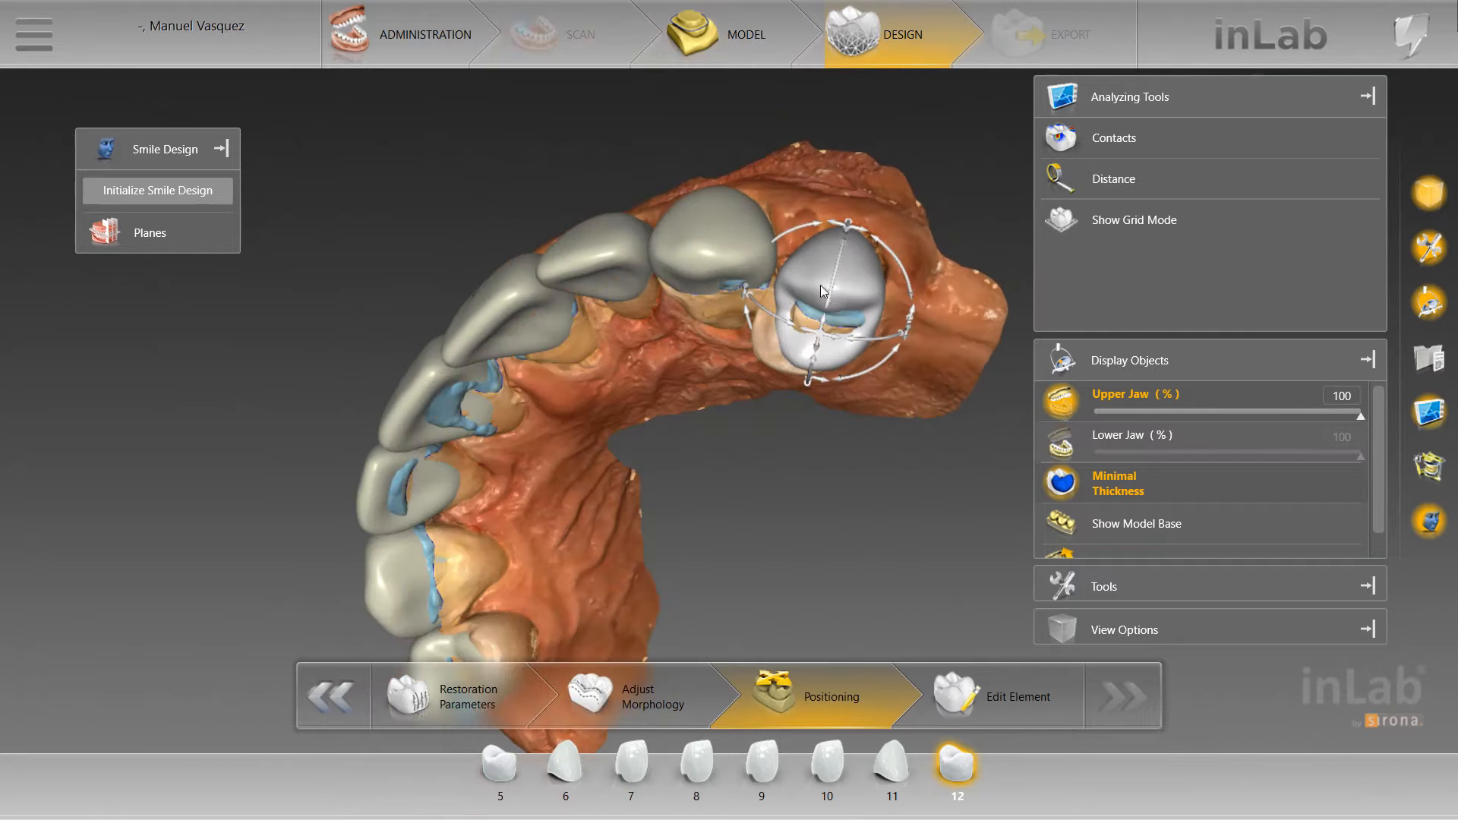
# Examine the tooth 12 crown from the chewing surface and the outer side, toggling the lower jaw on and off
pyautogui.moveTo(873, 398); pyautogui.dragTo(907, 365)
pyautogui.scroll(2, 890, 356)
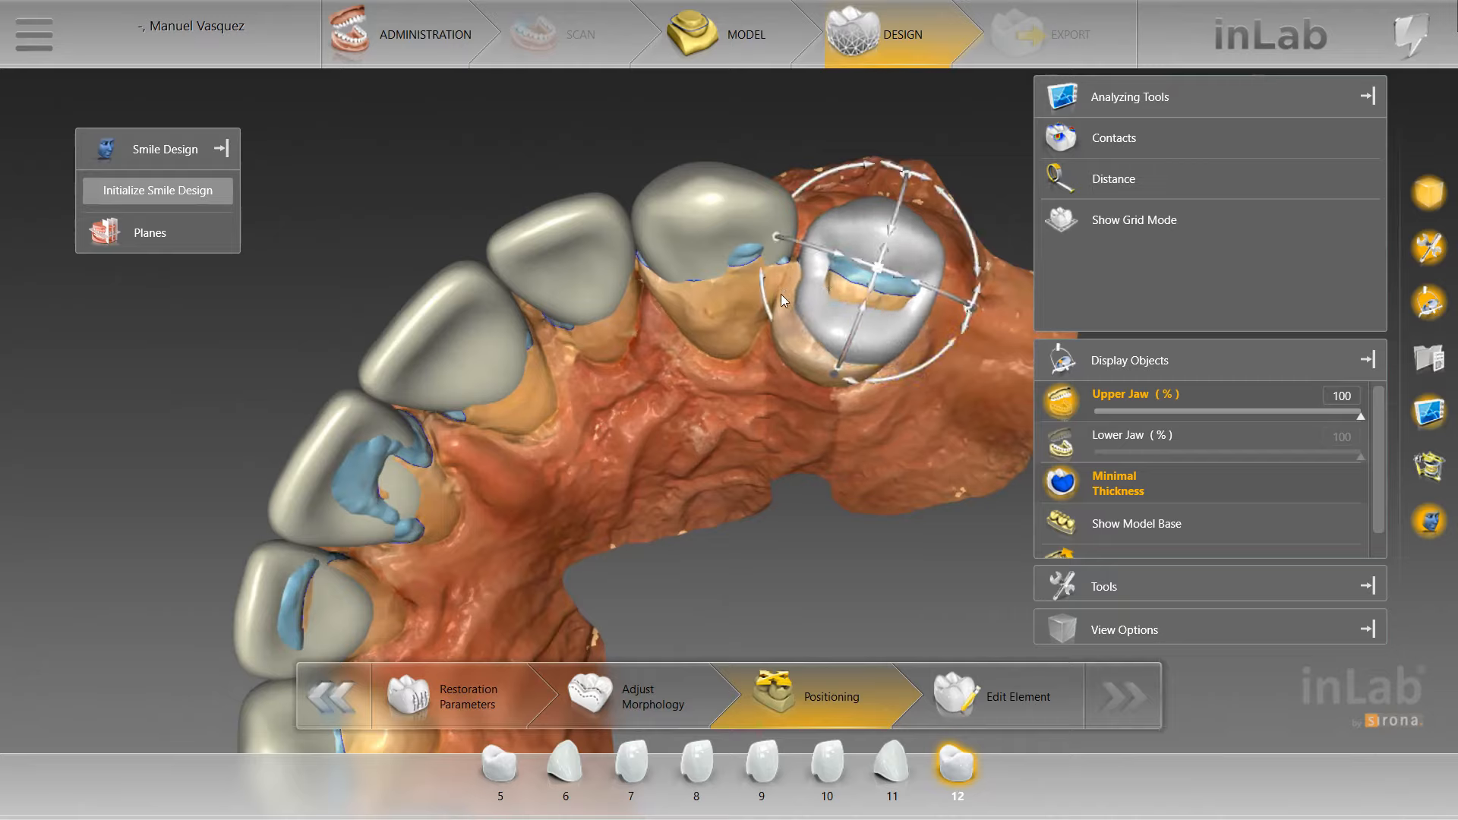
pyautogui.click(1124, 436)
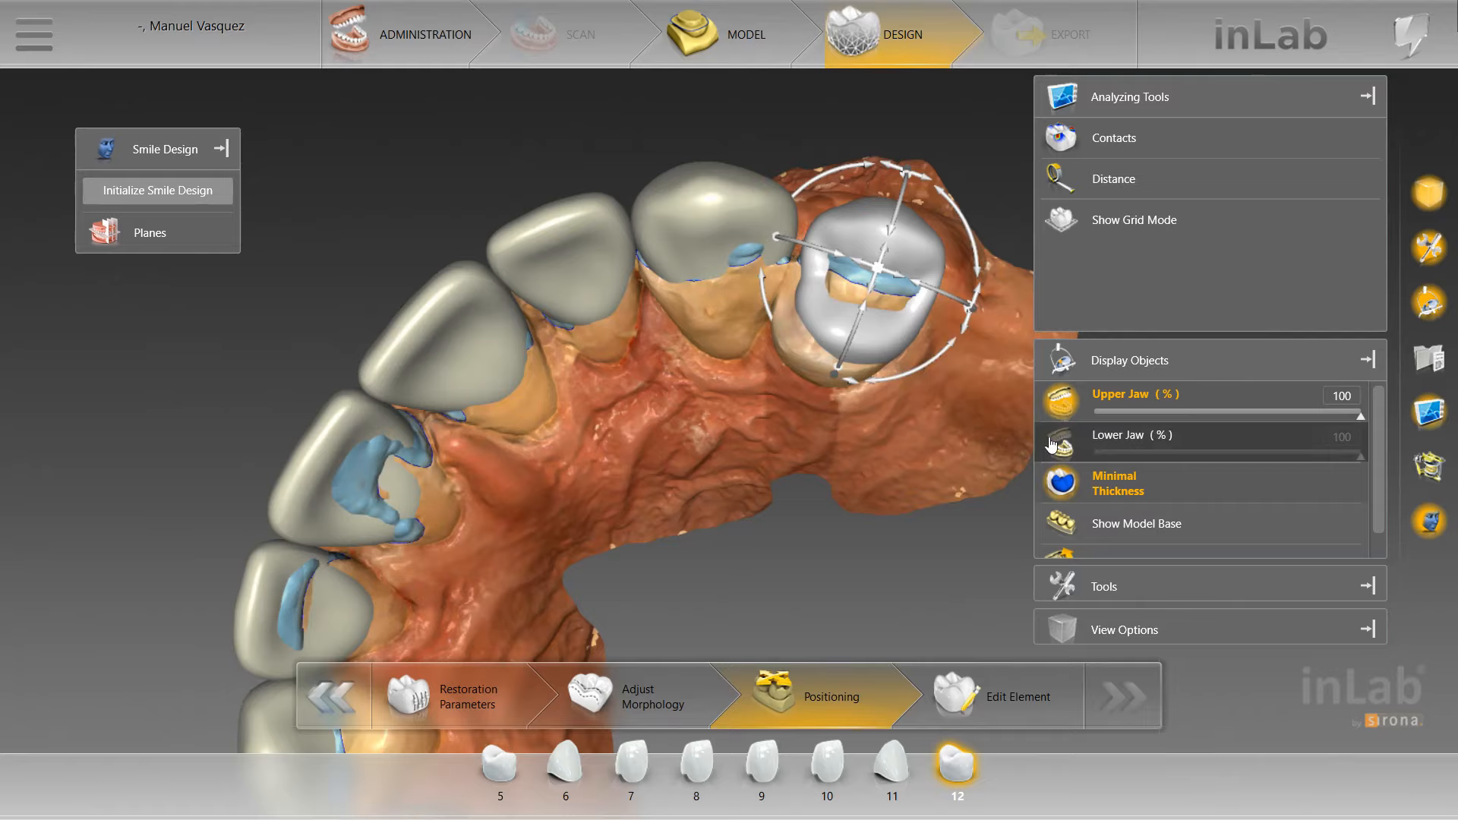
pyautogui.moveTo(1007, 164); pyautogui.dragTo(933, 281)
pyautogui.click(1062, 442)
pyautogui.scroll(3, 799, 267)
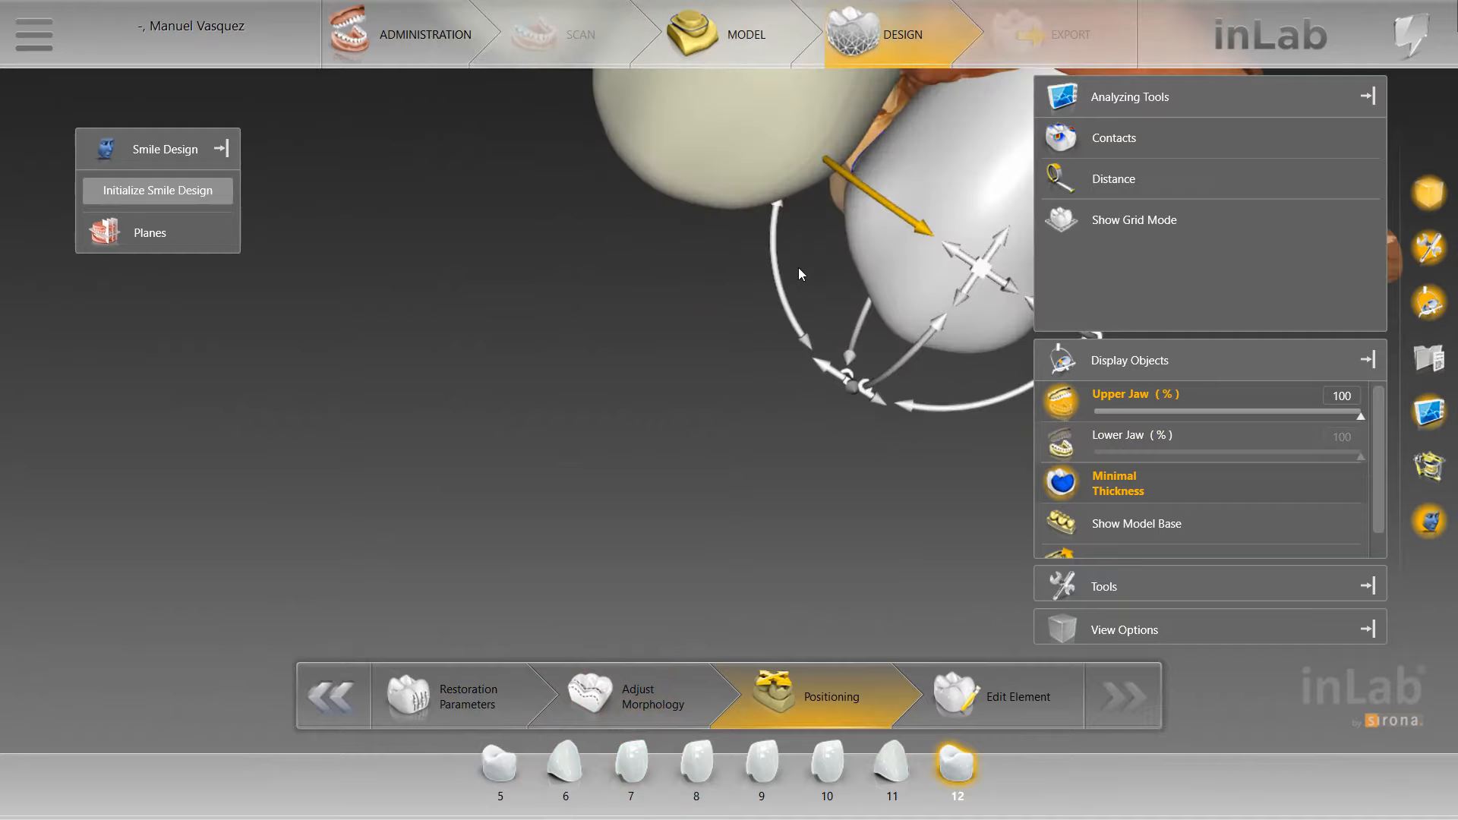
# Scale the tooth 12 crown slightly with the Scale tool, working from the outer and chewing-surface views
pyautogui.rightClick(873, 158)
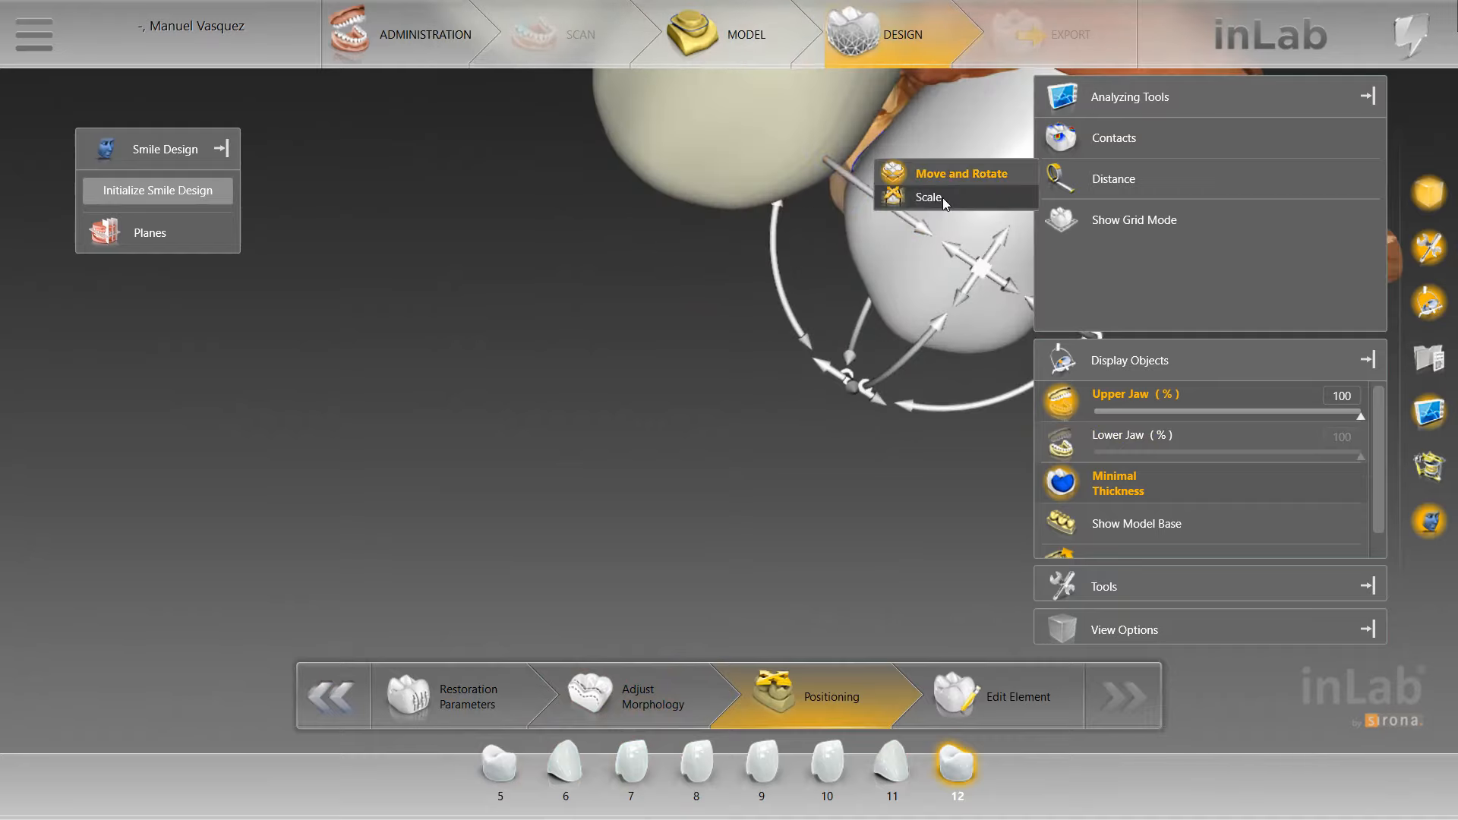
pyautogui.click(942, 197)
pyautogui.moveTo(802, 288); pyautogui.dragTo(781, 290)
pyautogui.scroll(-3, 628, 491)
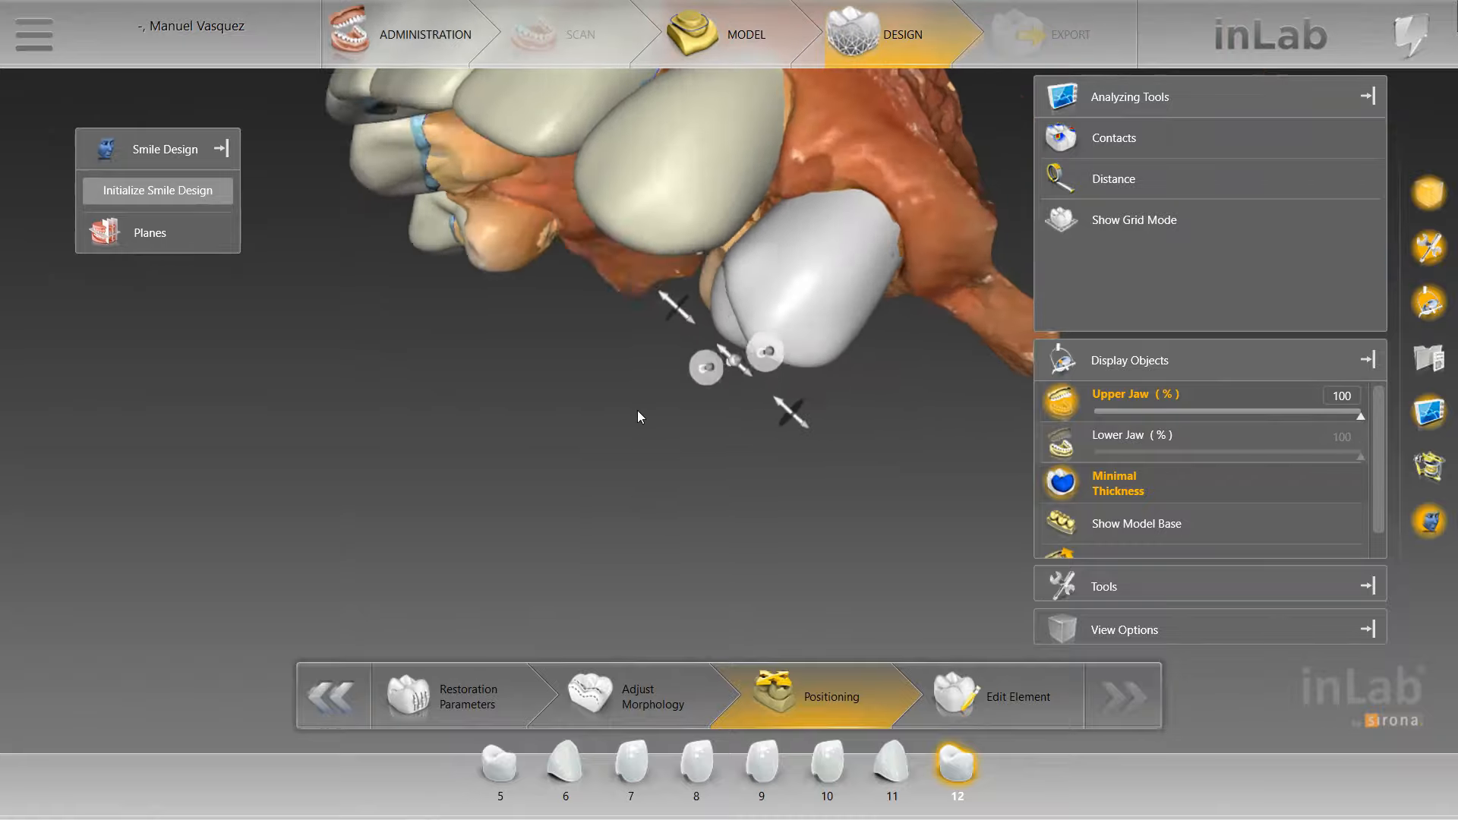
pyautogui.moveTo(637, 410); pyautogui.dragTo(586, 355)
pyautogui.scroll(5, 605, 393)
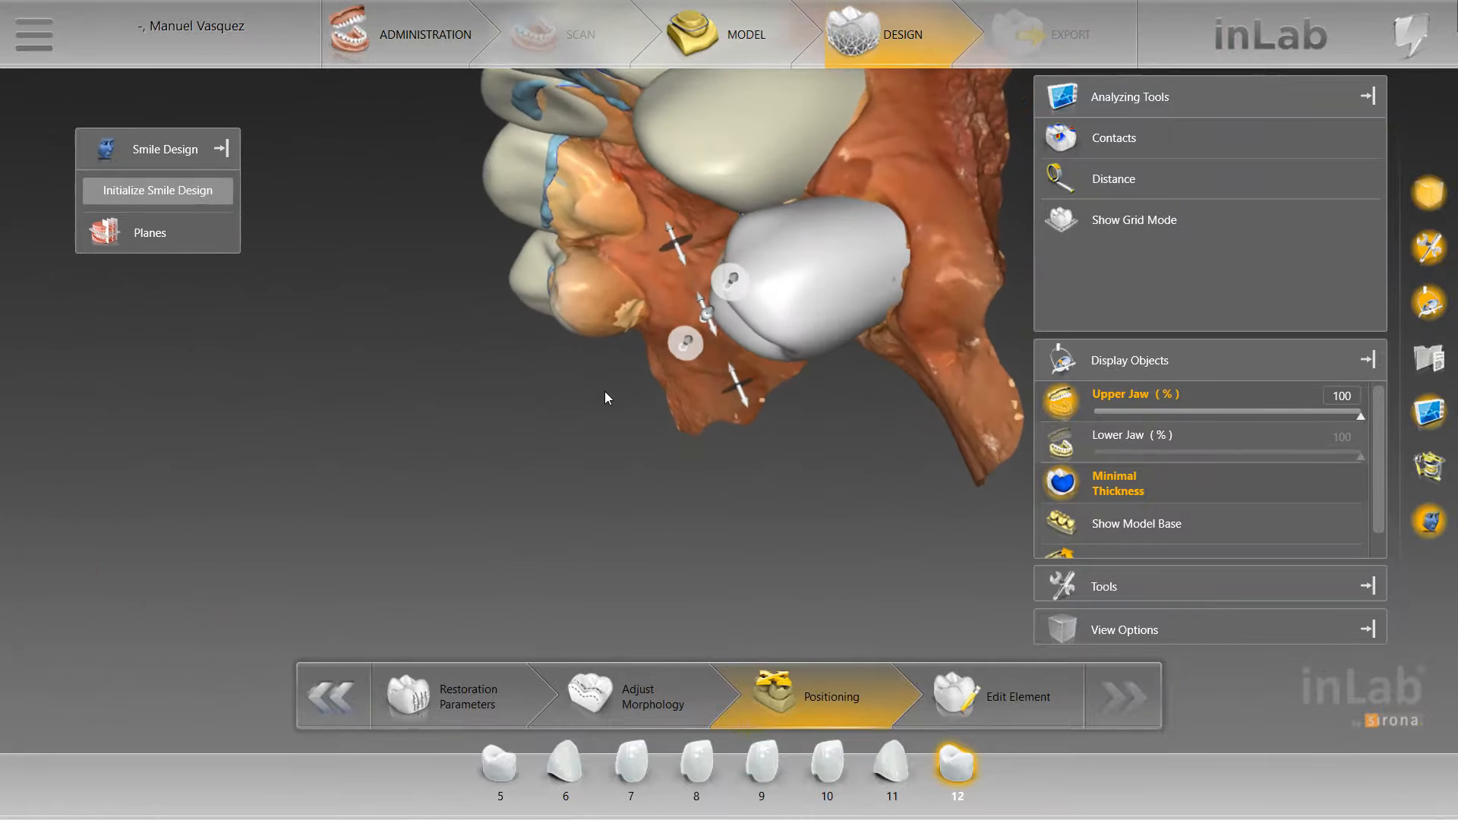
pyautogui.moveTo(770, 372); pyautogui.dragTo(780, 380)
pyautogui.scroll(-3, 725, 380)
pyautogui.moveTo(685, 456); pyautogui.dragTo(1017, 763, button='right')
# Switch the tooth 12 crown back to Move and Rotate and shift it slightly toward the palate
pyautogui.rightClick(925, 240)
pyautogui.click(976, 249)
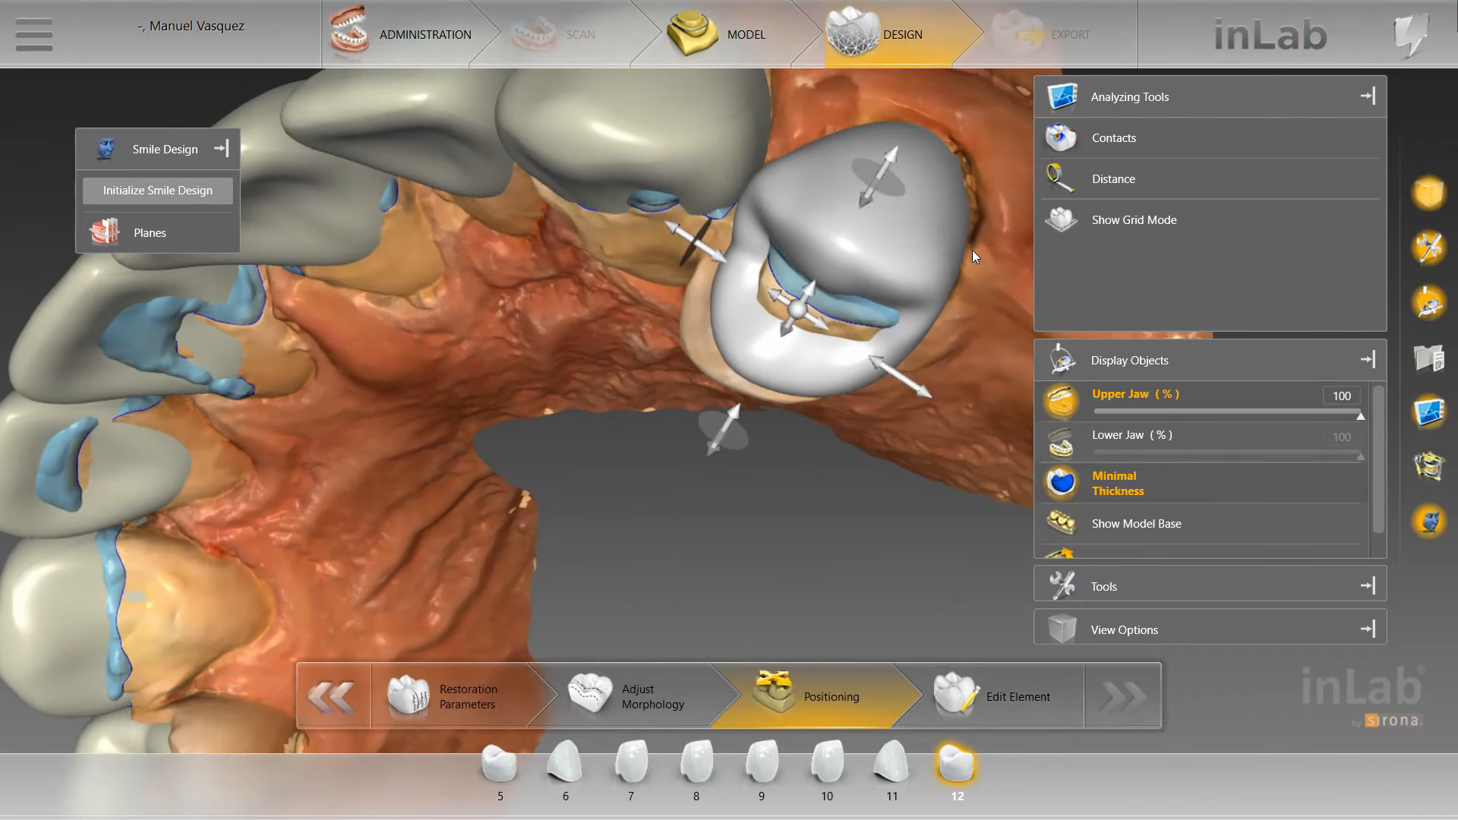
pyautogui.moveTo(849, 235); pyautogui.dragTo(843, 247)
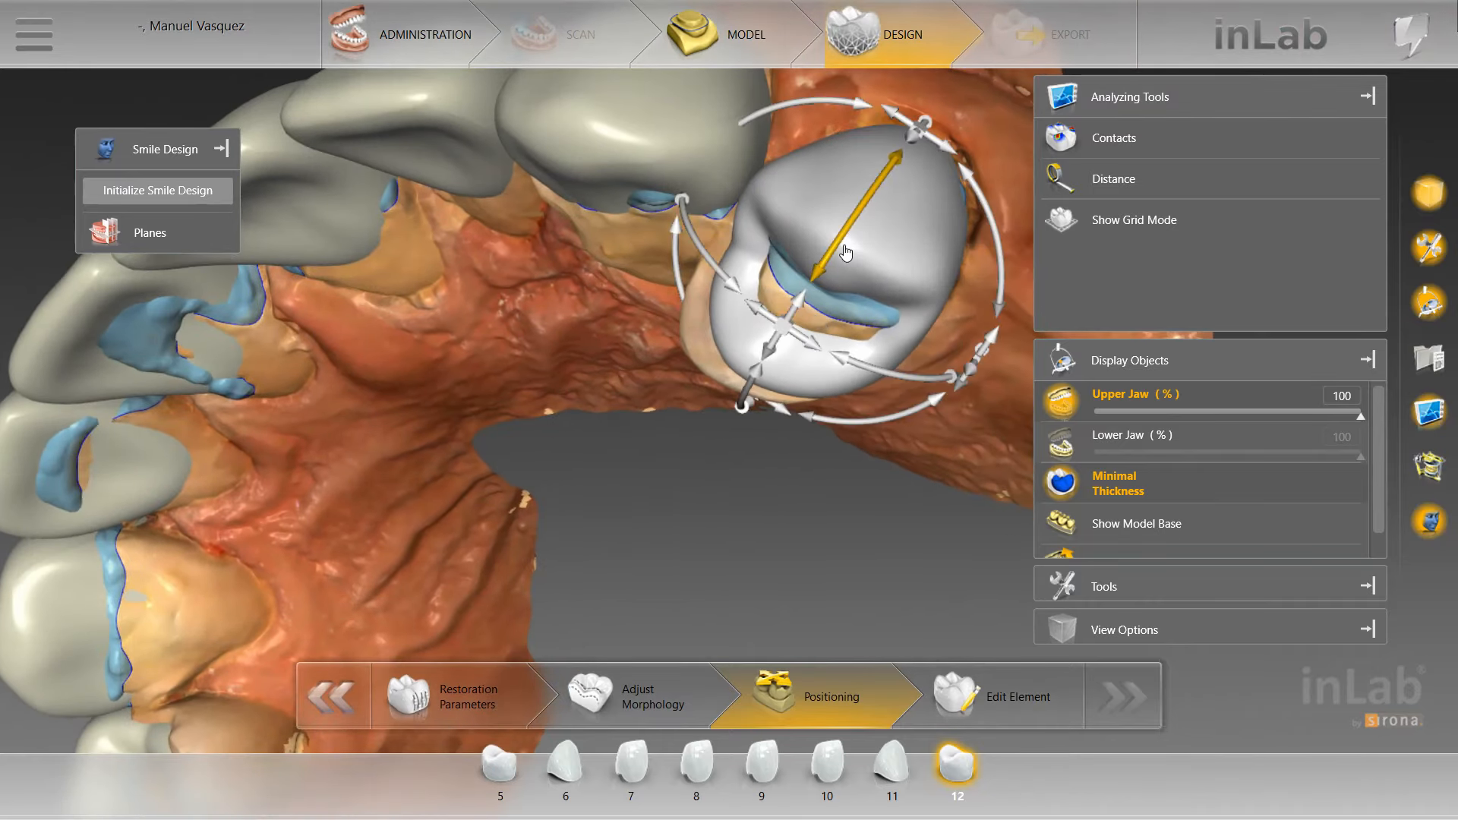
# Check the crowns from the front and move the tooth 11 crown slightly outward, away from the palate
pyautogui.scroll(-5, 759, 199)
pyautogui.moveTo(651, 135); pyautogui.dragTo(756, 273)
pyautogui.click(756, 273)
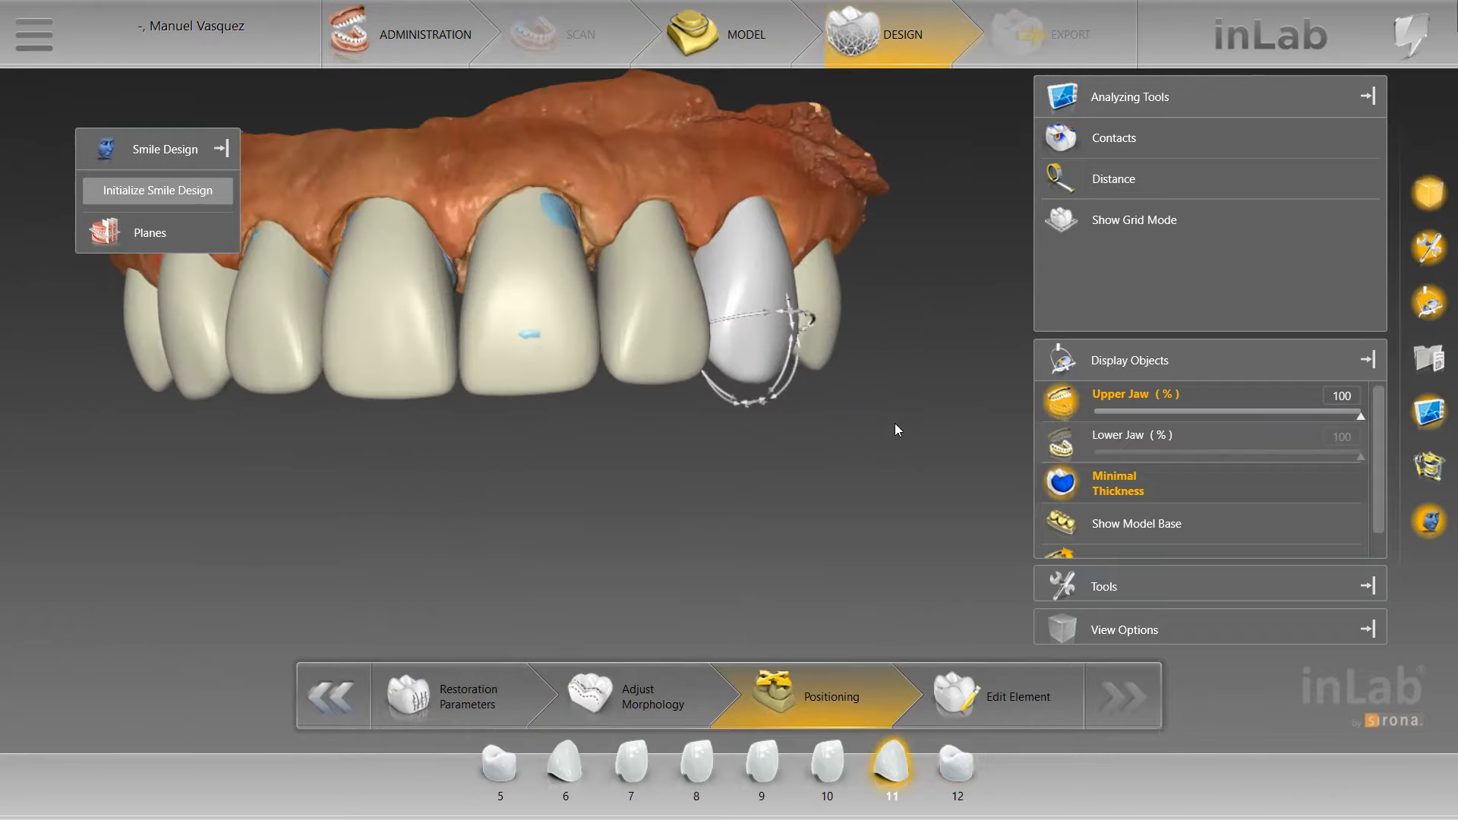
pyautogui.scroll(3, 716, 178)
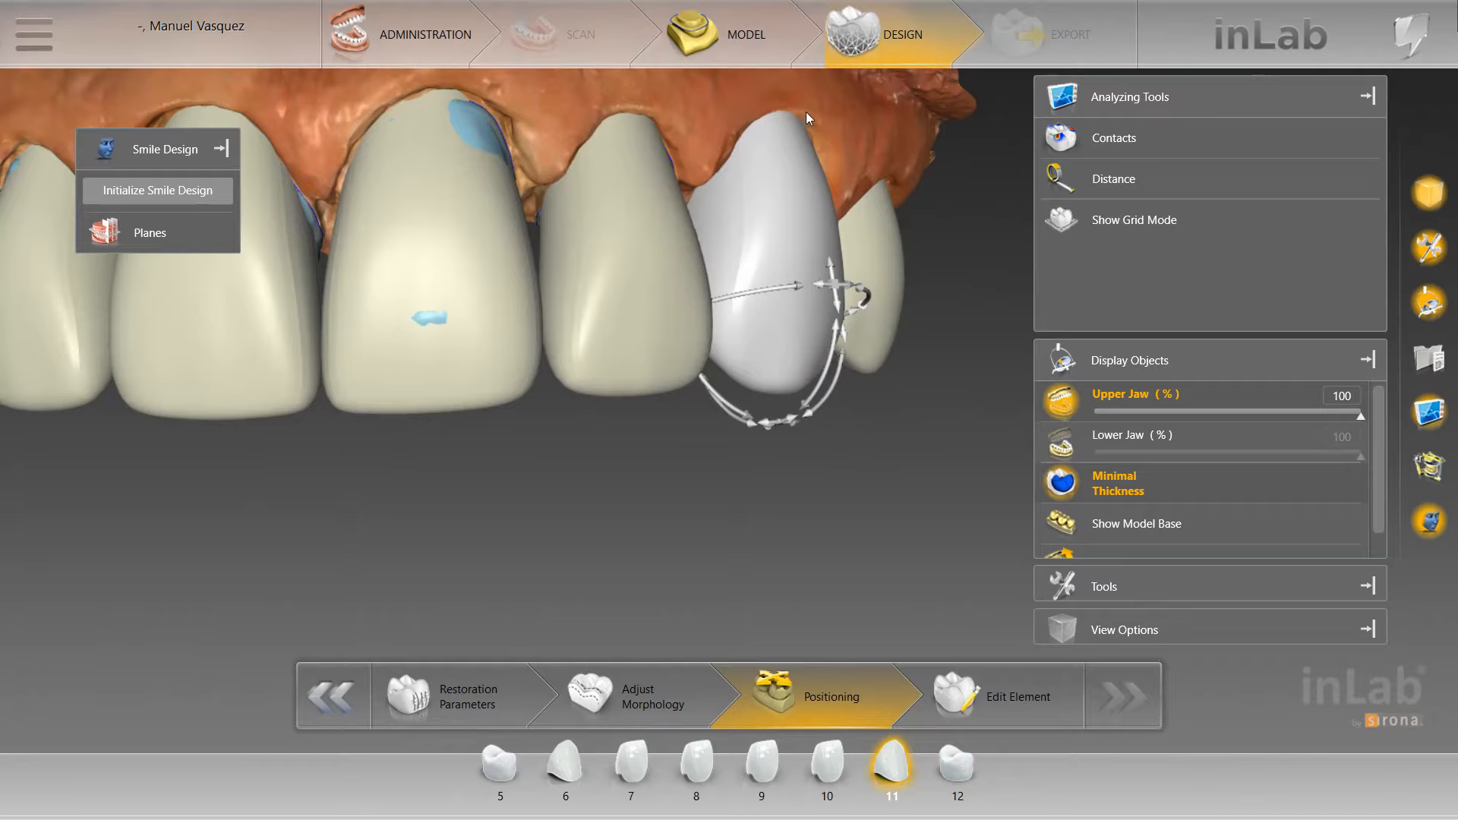
pyautogui.click(865, 217)
pyautogui.click(741, 148)
pyautogui.click(867, 208)
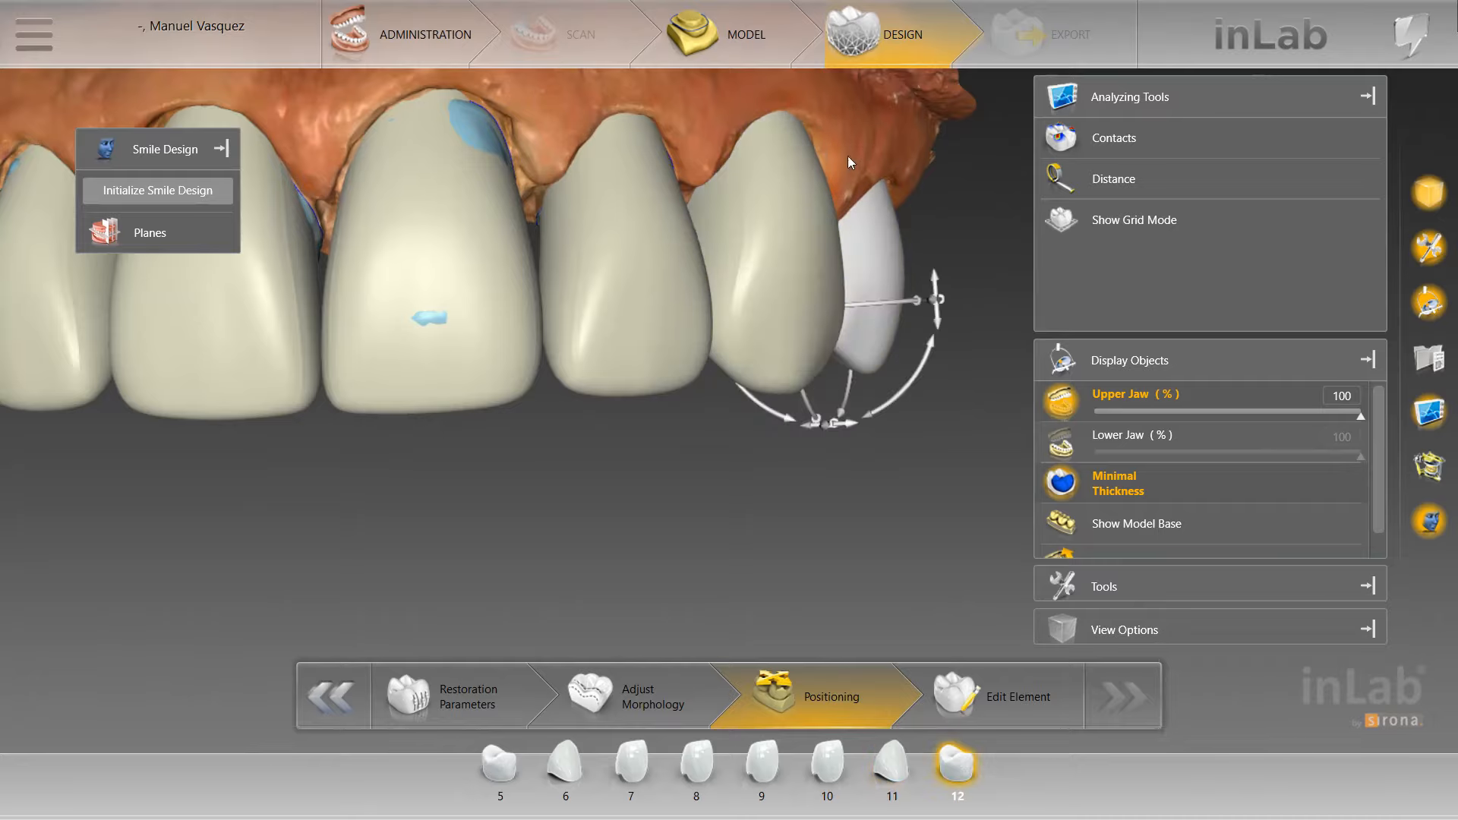
pyautogui.moveTo(893, 139); pyautogui.dragTo(772, 157, button='right')
pyautogui.scroll(3, 755, 174)
pyautogui.click(668, 228)
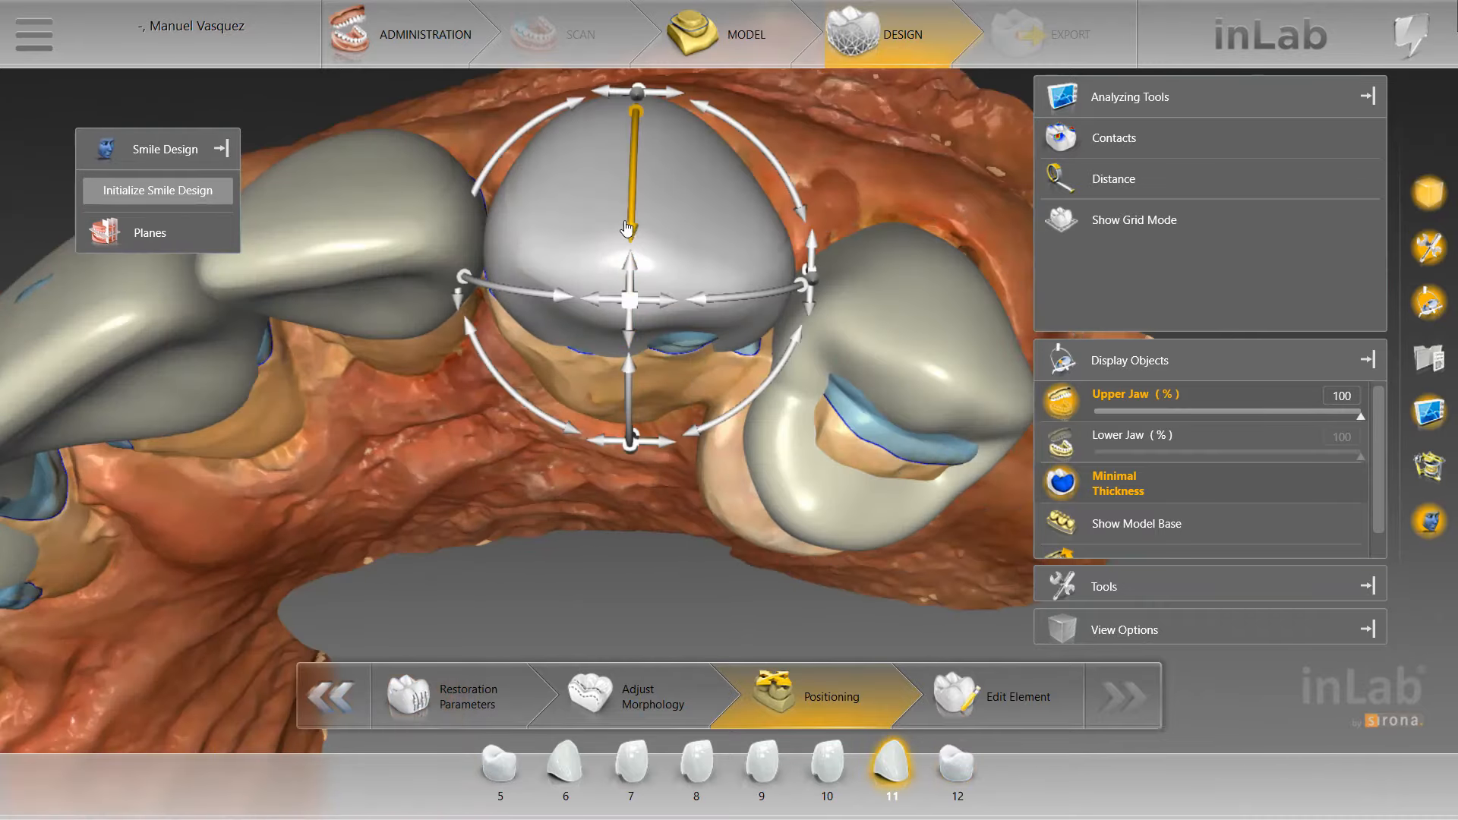
pyautogui.moveTo(630, 226); pyautogui.dragTo(625, 205)
# Rotate the tooth 11 crown slightly to adjust its tilt relative to the neighbouring crowns
pyautogui.scroll(-1, 575, 132)
pyautogui.scroll(-3, 576, 132)
pyautogui.moveTo(575, 132); pyautogui.dragTo(536, 258, button='right')
pyautogui.click(558, 334)
pyautogui.click(676, 431)
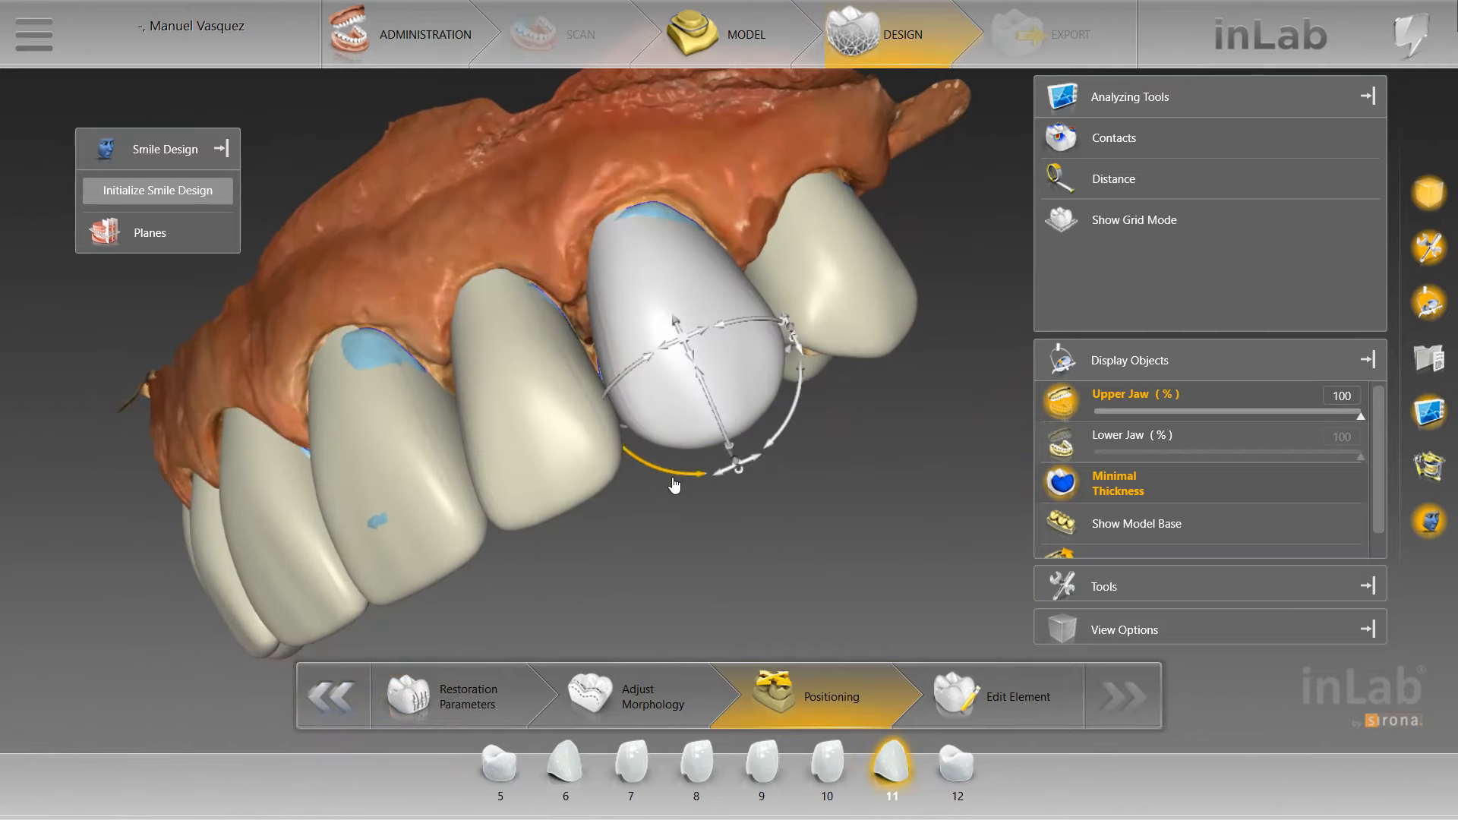
pyautogui.moveTo(674, 485); pyautogui.dragTo(668, 484)
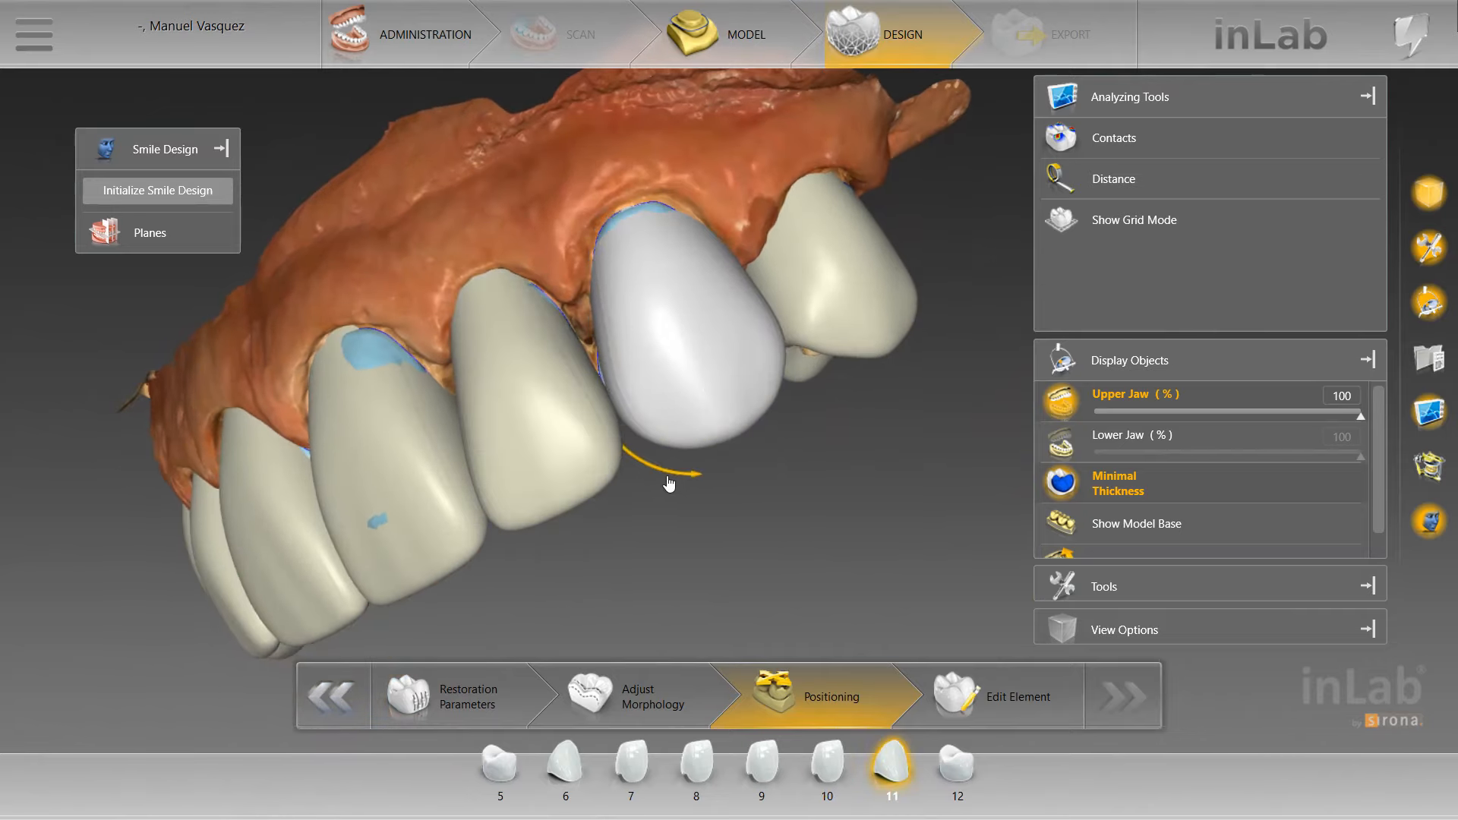
pyautogui.moveTo(668, 484); pyautogui.dragTo(842, 376)
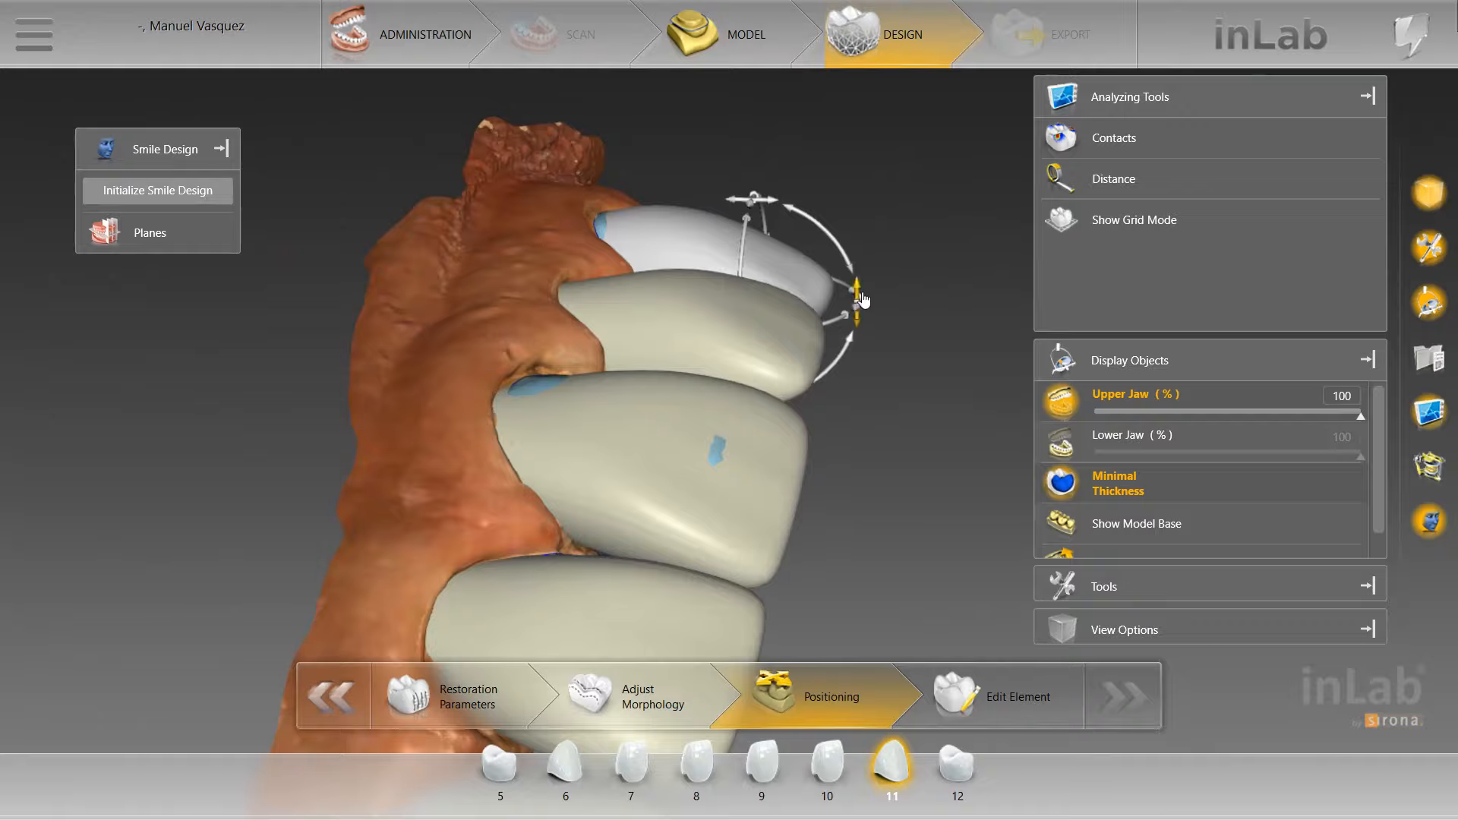
pyautogui.moveTo(859, 294); pyautogui.dragTo(859, 290)
# Check the tooth 11 crown's alignment from the side and scale it on the side facing tooth 12
pyautogui.moveTo(862, 176); pyautogui.dragTo(636, 217)
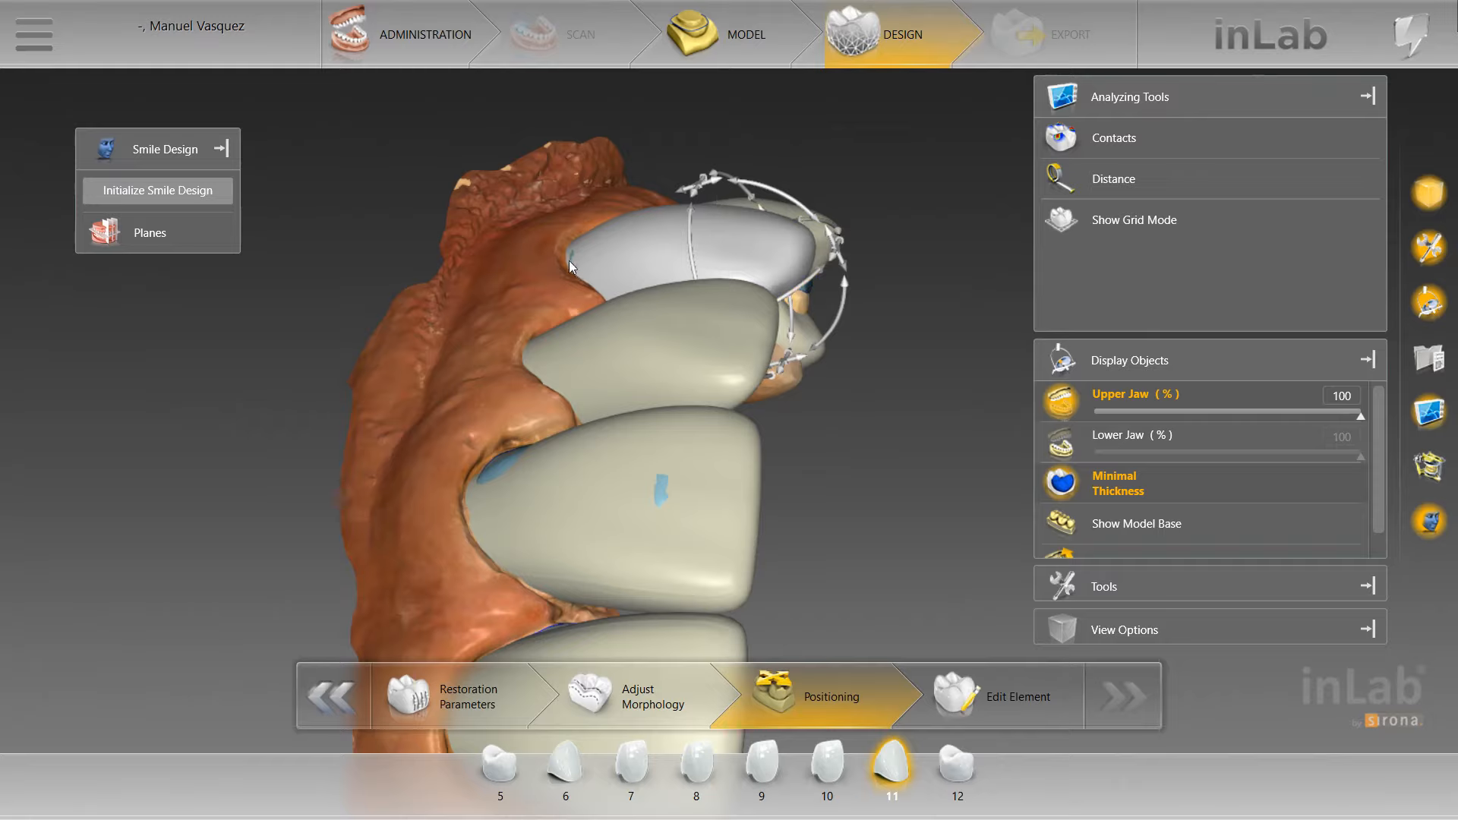
pyautogui.moveTo(595, 213); pyautogui.dragTo(595, 233)
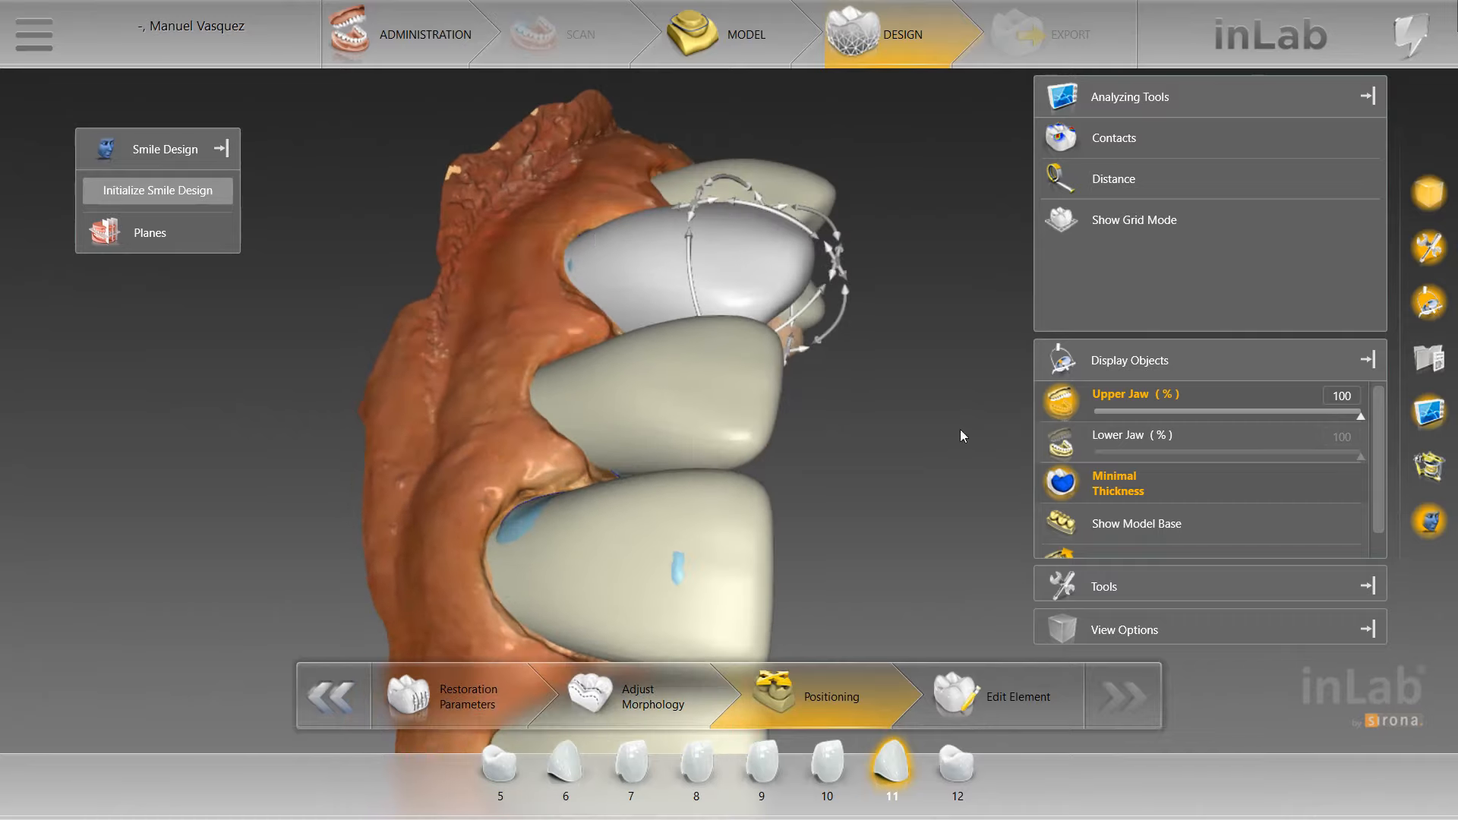
pyautogui.moveTo(895, 327); pyautogui.dragTo(618, 171)
pyautogui.click(558, 203)
pyautogui.click(609, 233)
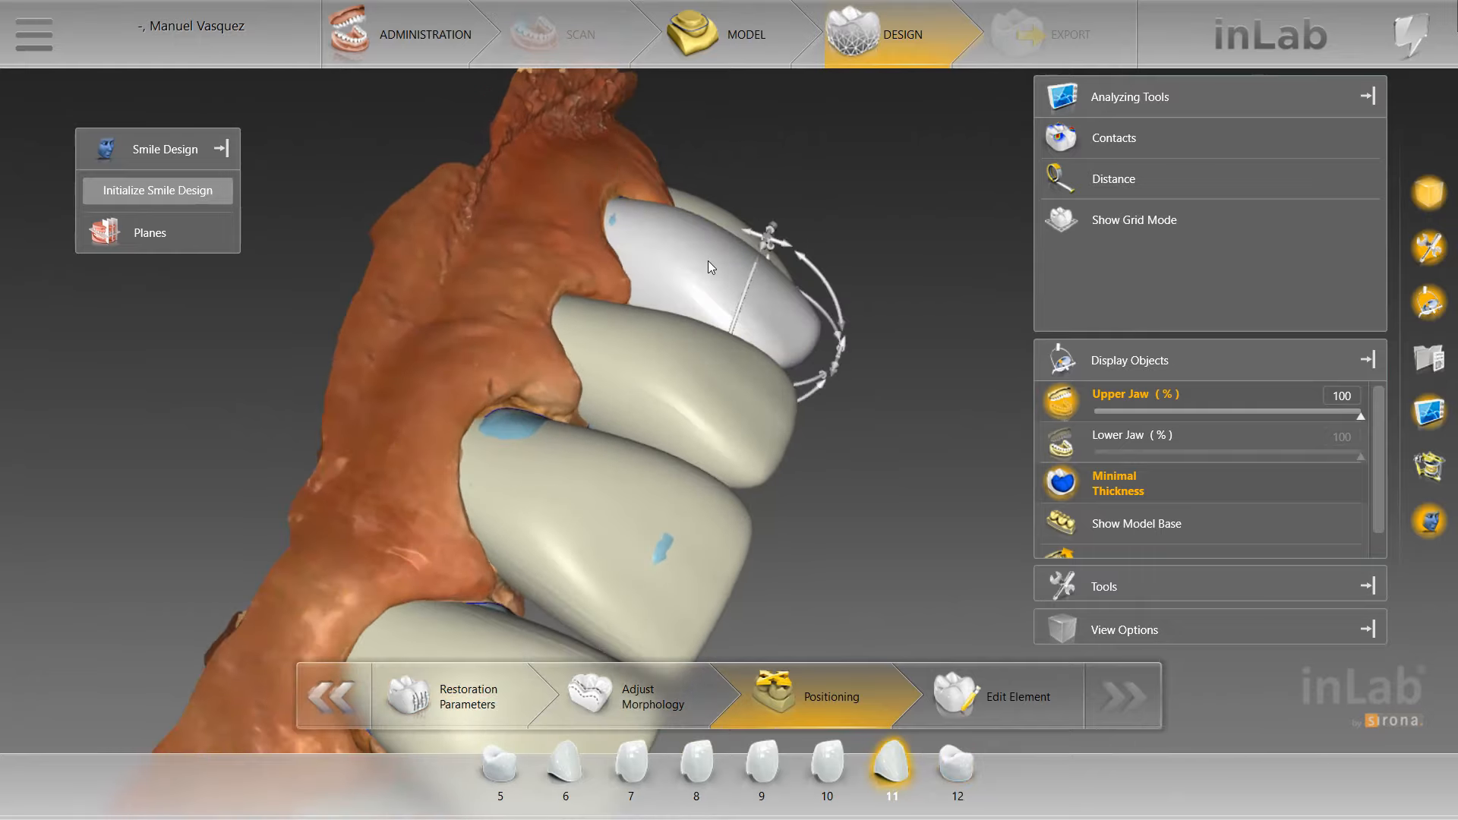
pyautogui.moveTo(662, 185); pyautogui.dragTo(652, 324)
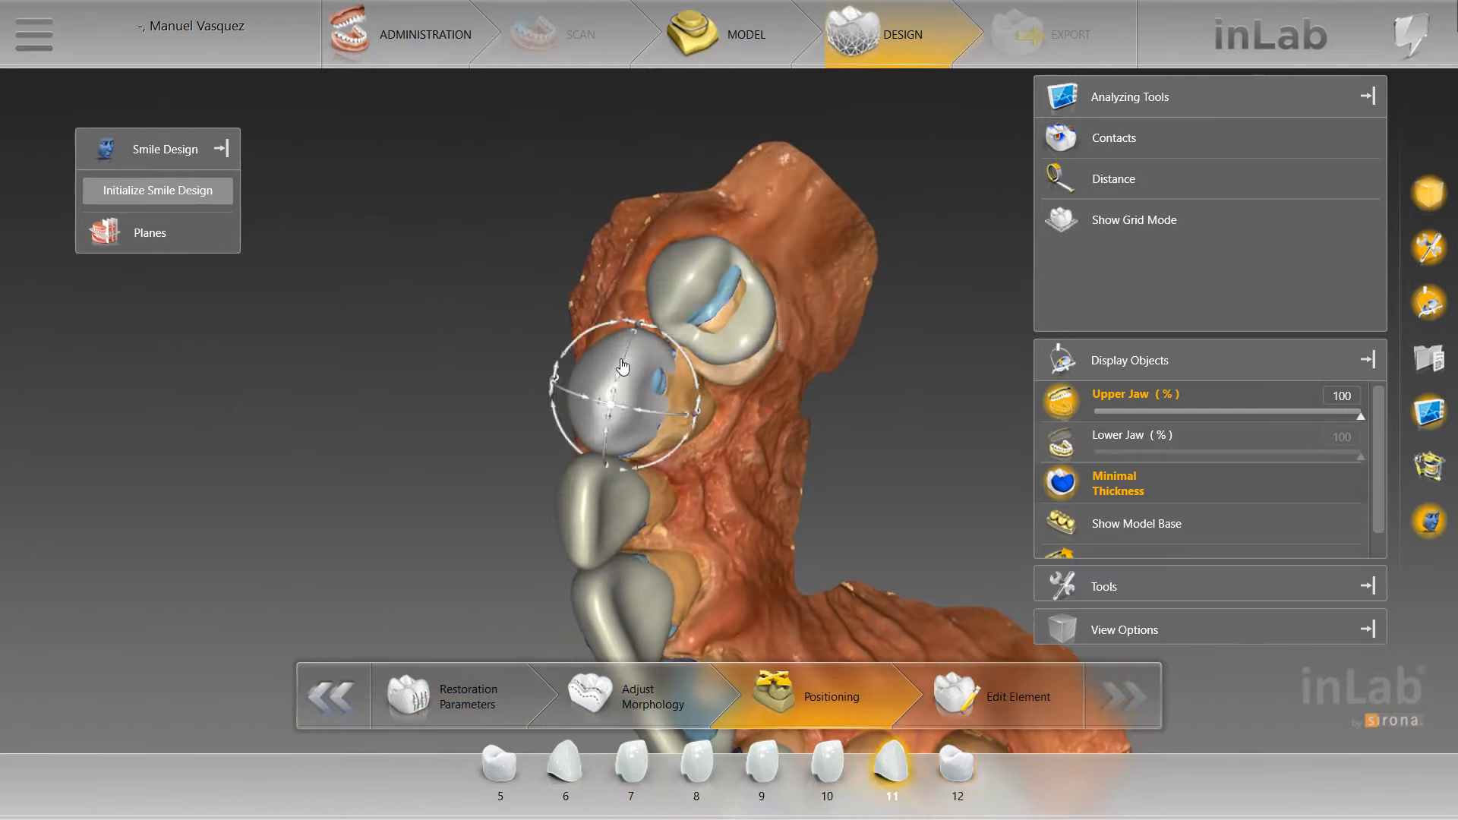
pyautogui.scroll(3, 608, 364)
pyautogui.rightClick(586, 396)
pyautogui.click(622, 415)
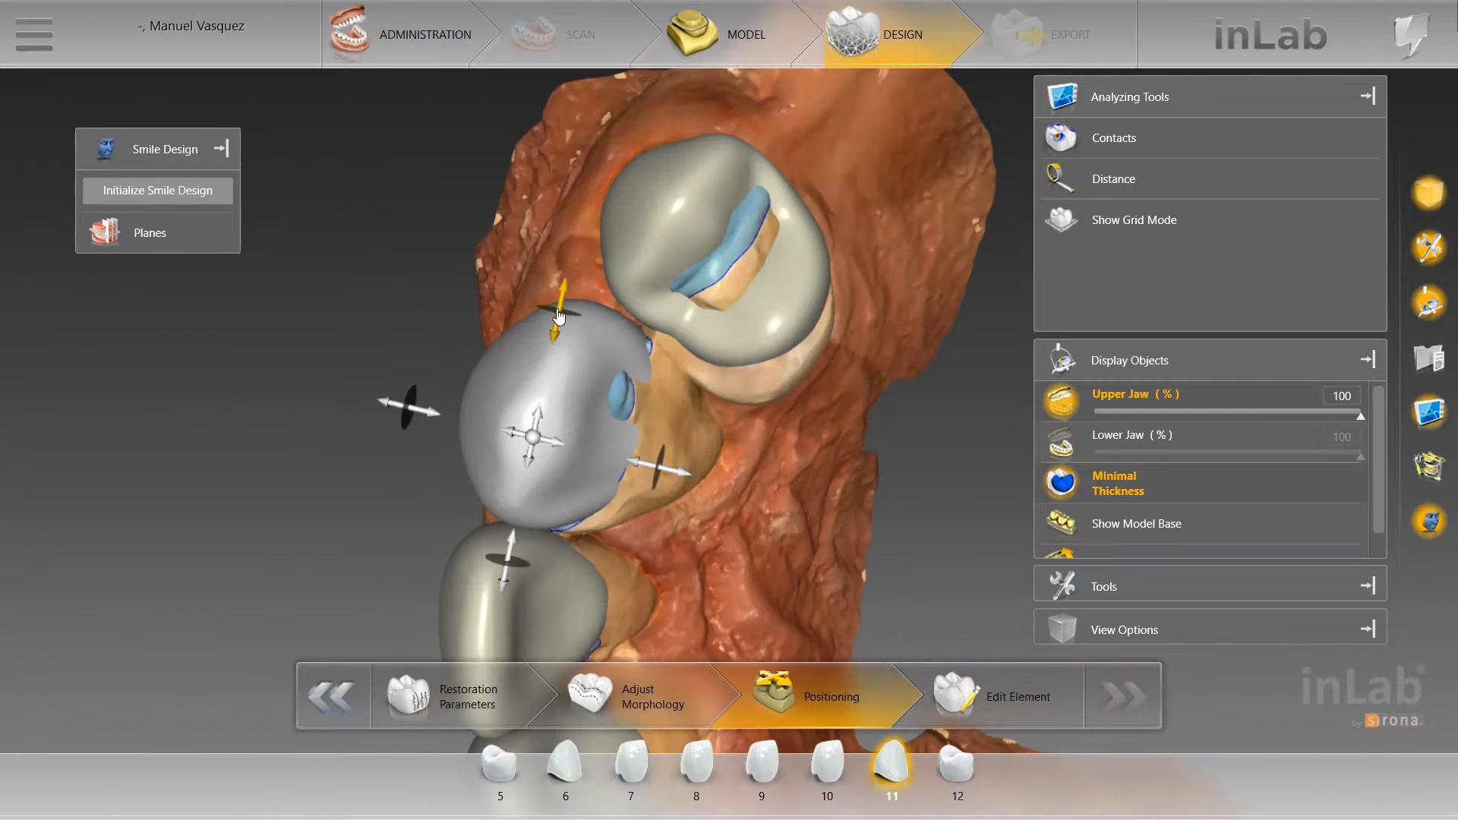
pyautogui.moveTo(439, 348); pyautogui.dragTo(552, 512)
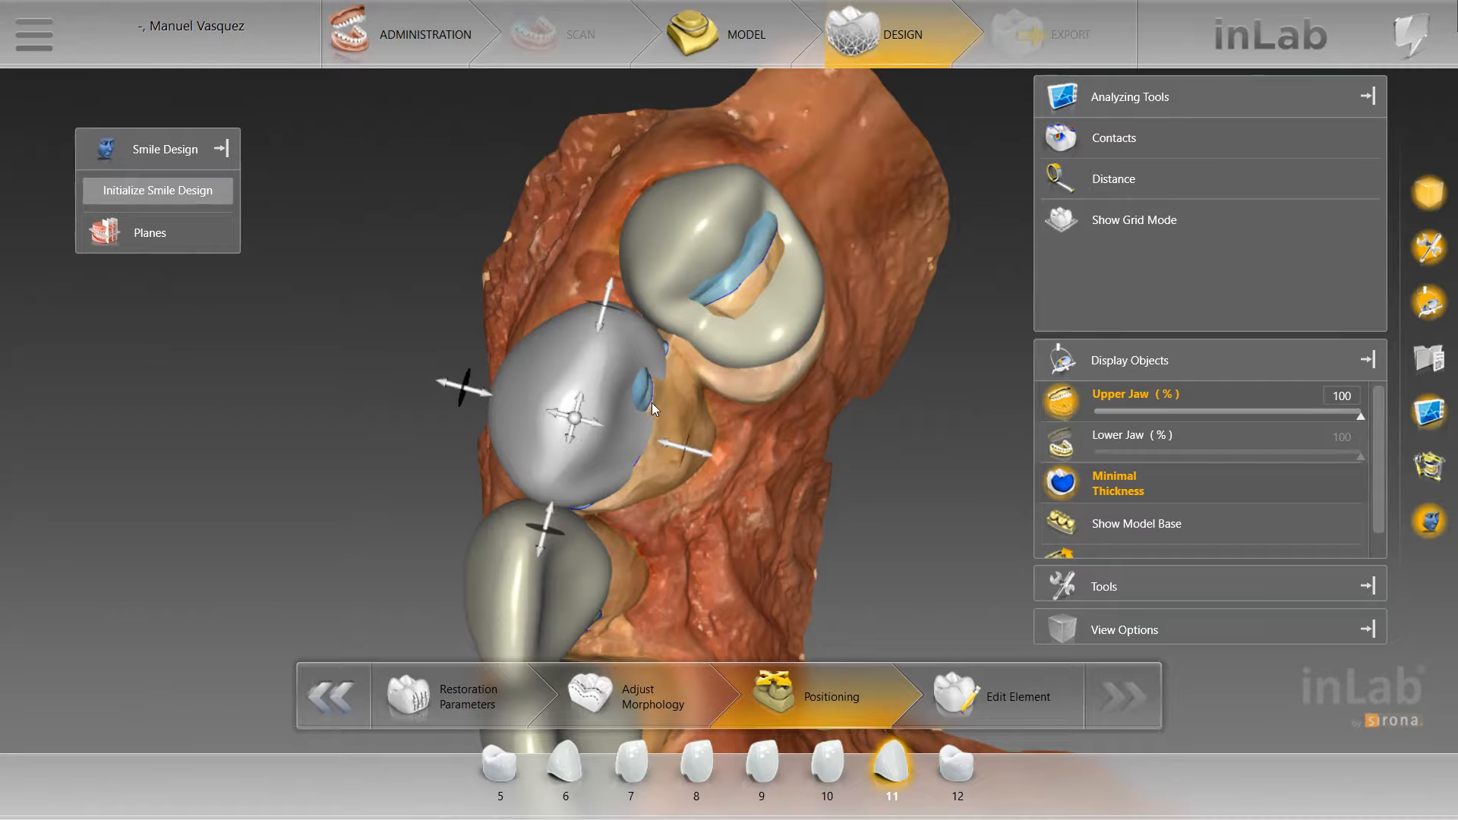
pyautogui.moveTo(426, 150); pyautogui.dragTo(635, 280)
# Return the tooth 11 crown to Move and Rotate and turn it slightly about its long axis
pyautogui.rightClick(614, 363)
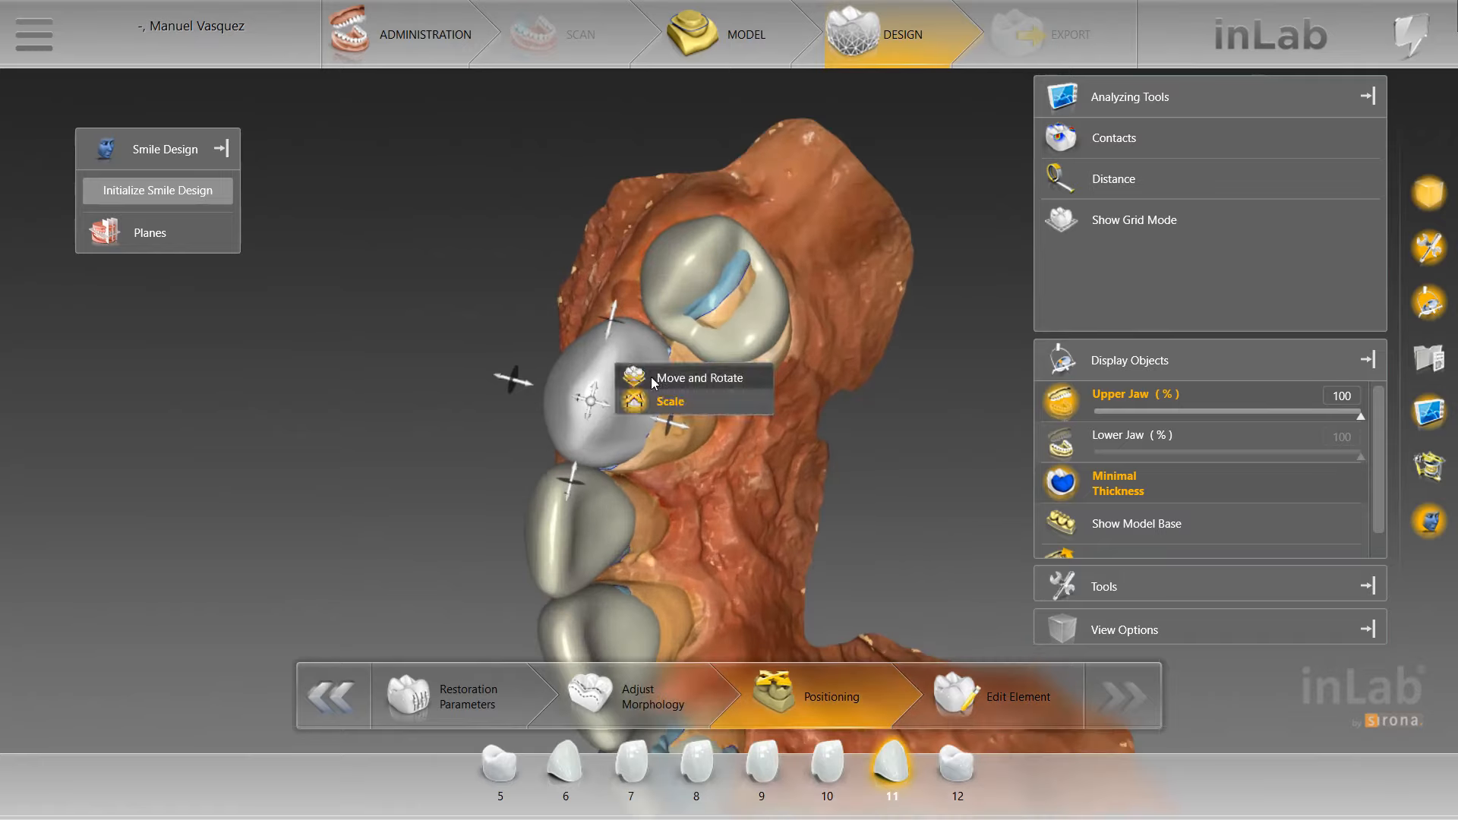
pyautogui.click(651, 377)
pyautogui.click(671, 270)
pyautogui.click(596, 414)
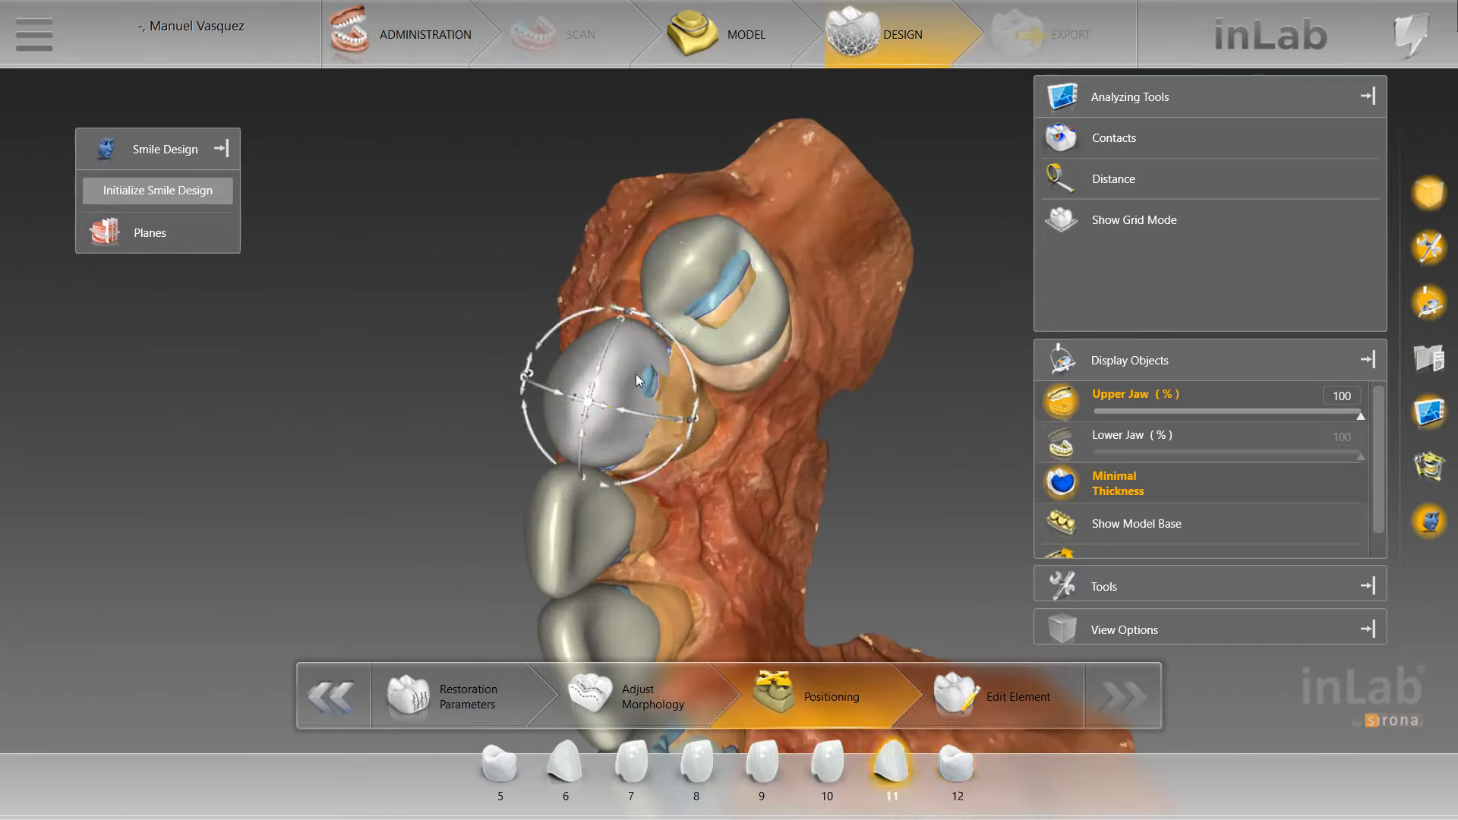
pyautogui.moveTo(675, 352); pyautogui.dragTo(688, 363)
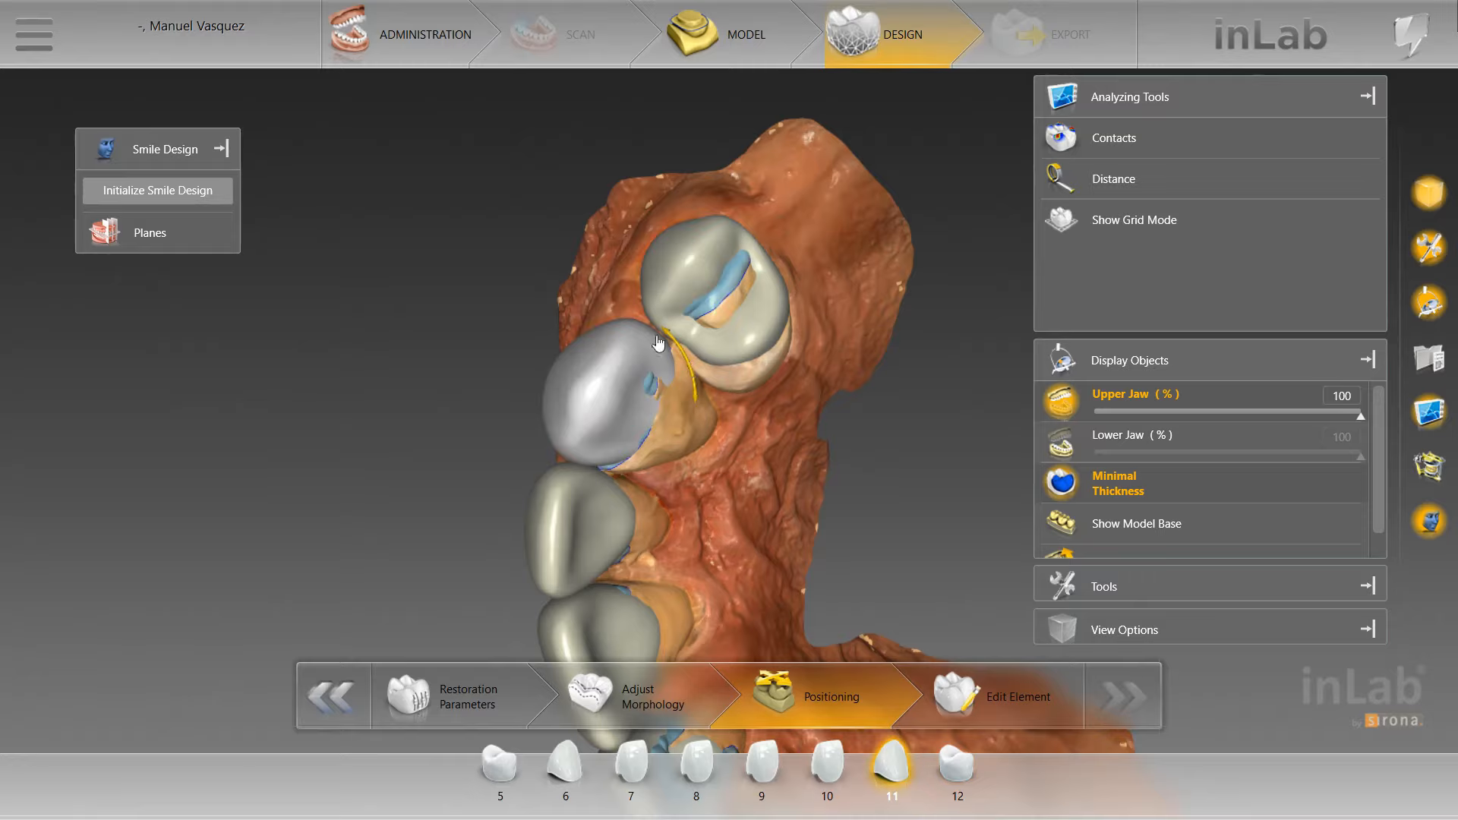
# Shift the tooth 11 crown slightly toward the palate to line it up with the arch
pyautogui.moveTo(474, 322); pyautogui.dragTo(513, 331)
pyautogui.moveTo(629, 415); pyautogui.dragTo(633, 422)
pyautogui.moveTo(439, 243); pyautogui.dragTo(559, 295)
pyautogui.moveTo(685, 469); pyautogui.dragTo(669, 526)
pyautogui.moveTo(761, 515); pyautogui.dragTo(710, 453)
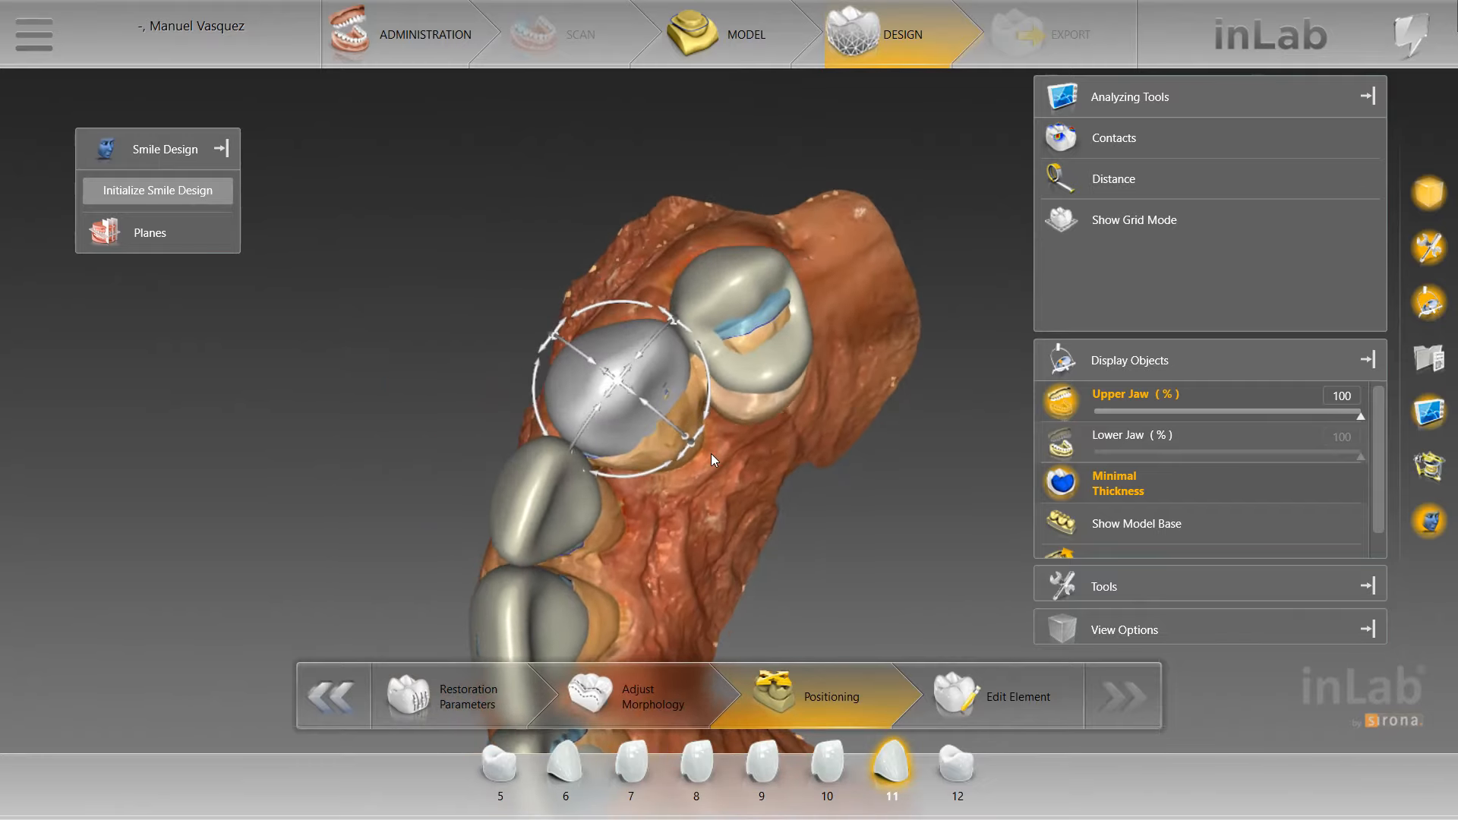
# Move the tooth 10 crown slightly toward the palate and fine-tune its rotation within the arch
pyautogui.click(563, 481)
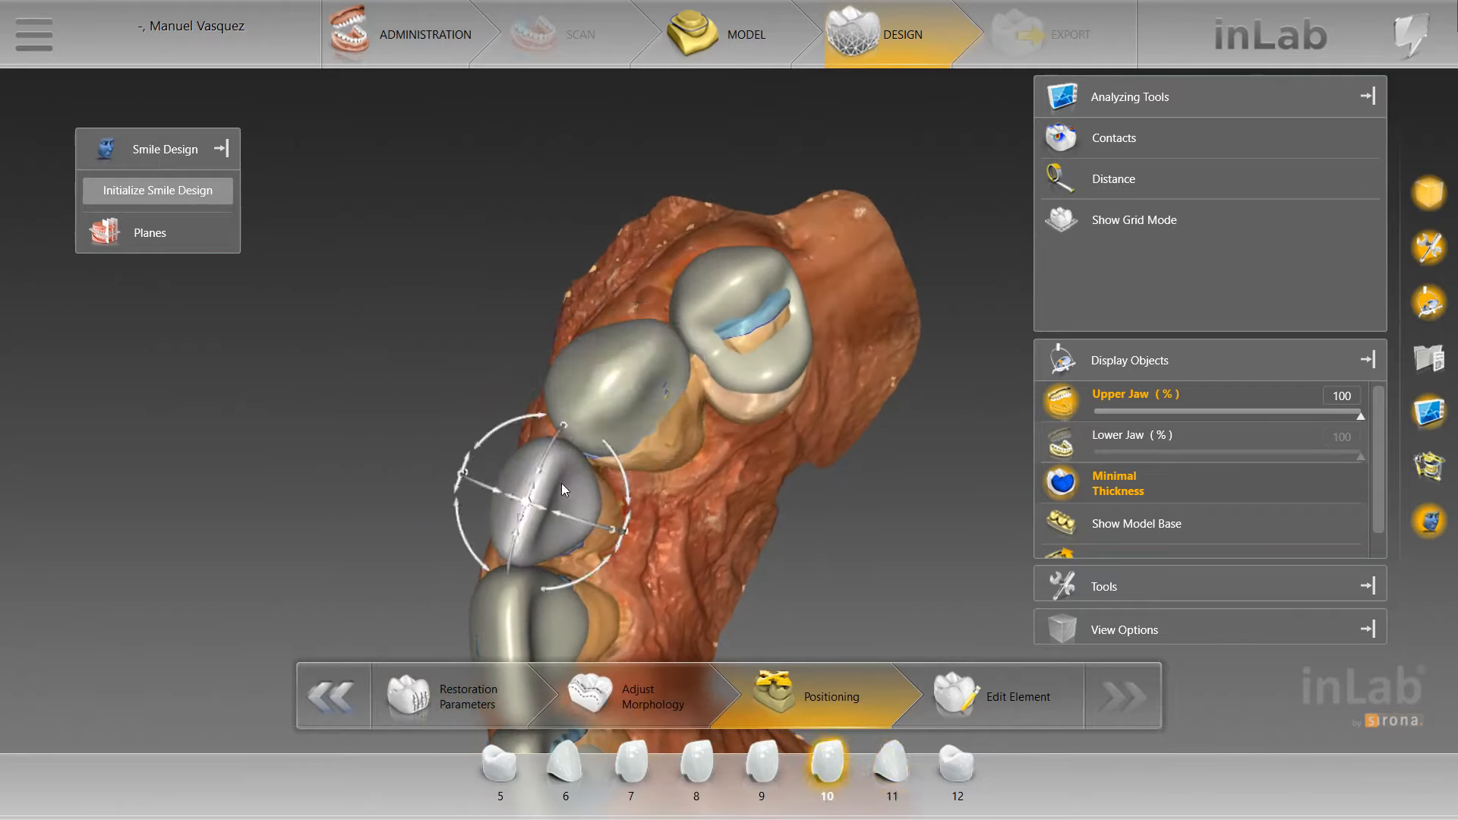
pyautogui.moveTo(503, 328); pyautogui.dragTo(543, 394)
pyautogui.moveTo(567, 505); pyautogui.dragTo(574, 508)
pyautogui.moveTo(485, 388); pyautogui.dragTo(612, 484)
pyautogui.moveTo(688, 542); pyautogui.dragTo(691, 555)
pyautogui.moveTo(592, 533); pyautogui.dragTo(595, 529)
pyautogui.moveTo(749, 550); pyautogui.dragTo(681, 373)
# Select the tooth 9 crown and shift it slightly toward the lip to line it up with the arch
pyautogui.doubleClick(605, 408)
pyautogui.scroll(3, 606, 408)
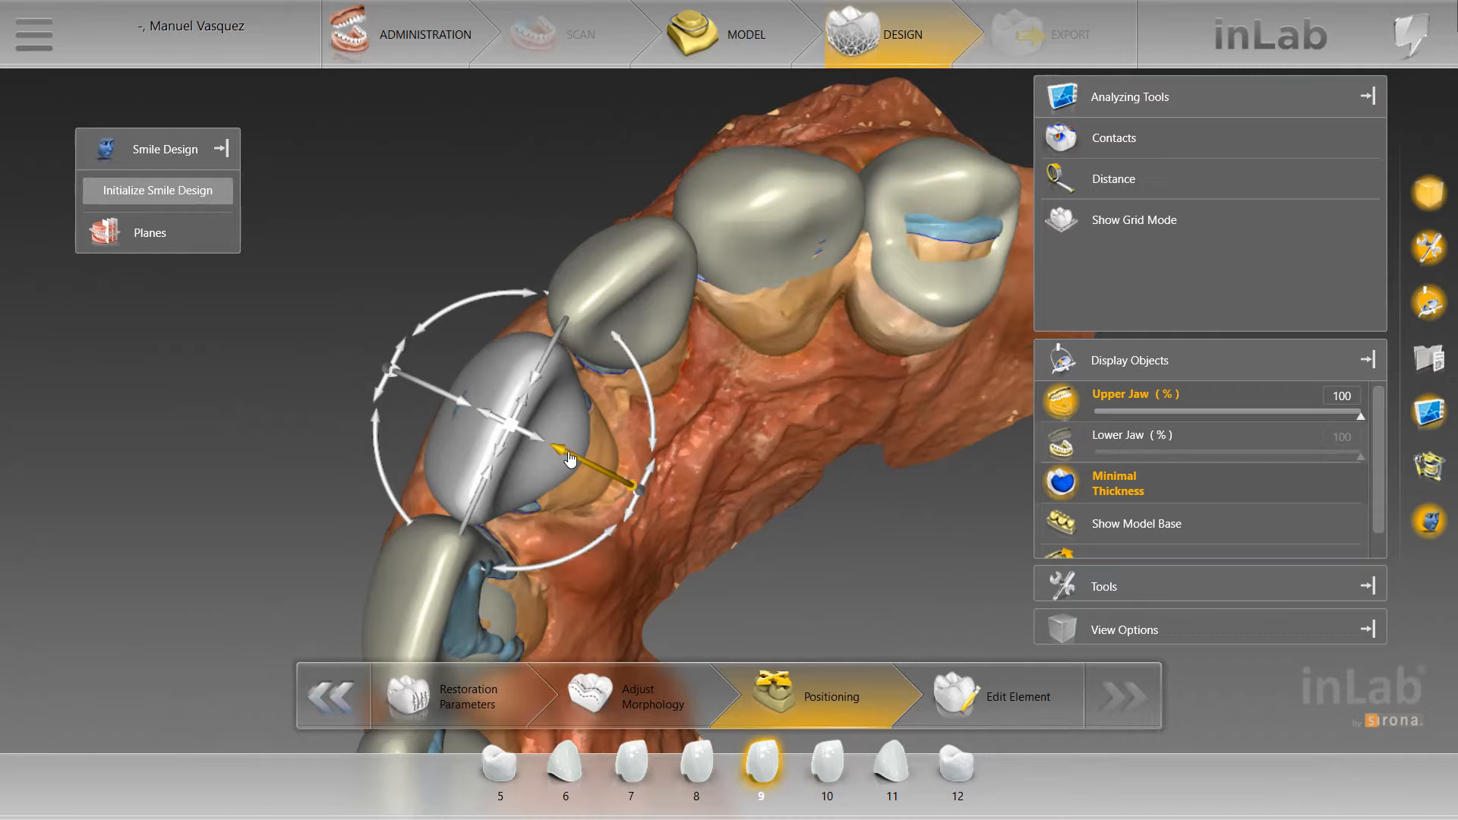
pyautogui.moveTo(569, 459); pyautogui.dragTo(566, 457)
# Show the lower jaw and move the tooth 9 crown slightly further toward the lip relative to the opposing teeth
pyautogui.click(1061, 442)
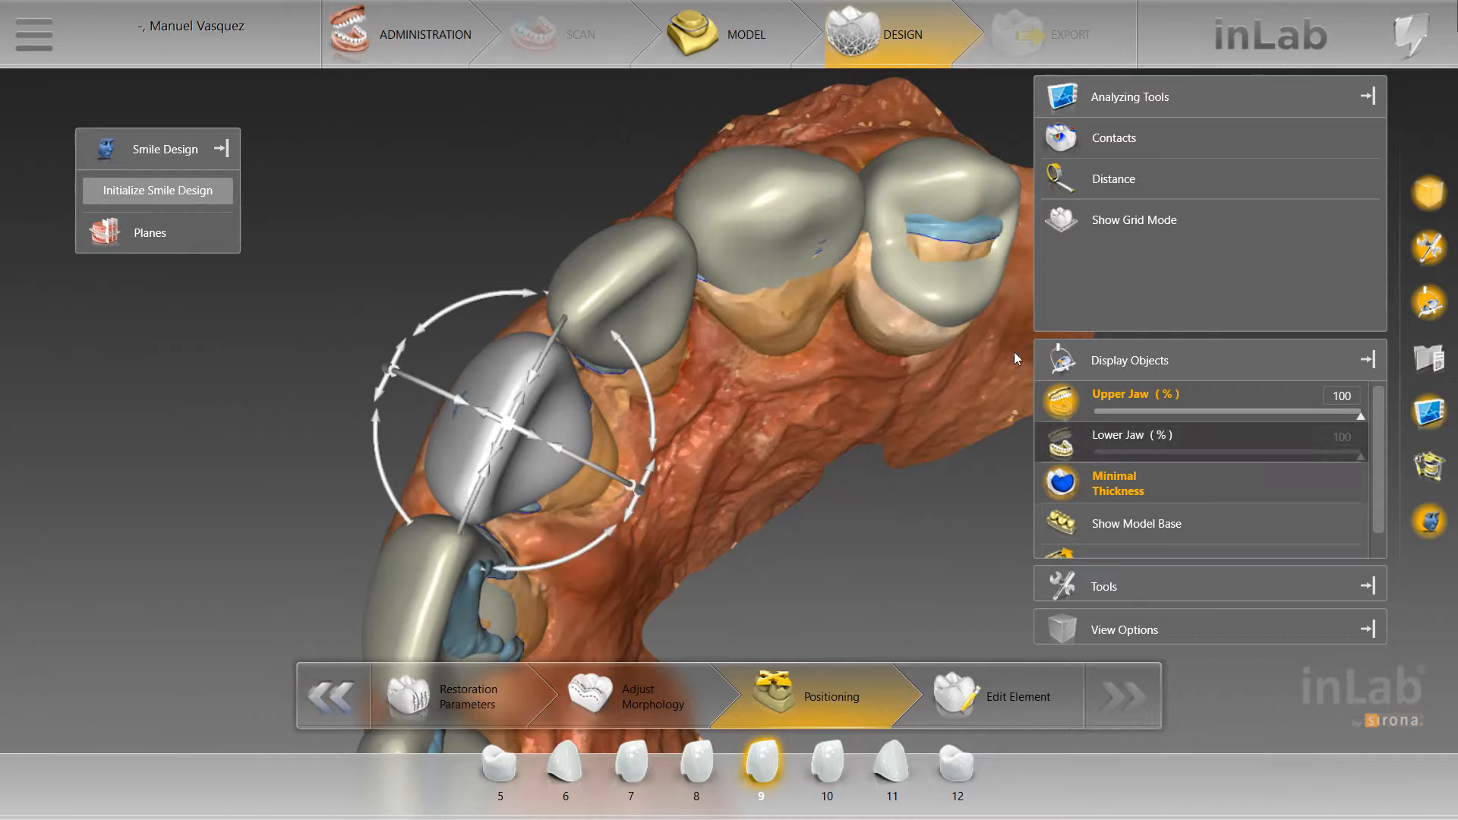
pyautogui.moveTo(1010, 229); pyautogui.dragTo(537, 576)
pyautogui.click(537, 576)
pyautogui.moveTo(747, 531); pyautogui.dragTo(639, 403)
pyautogui.scroll(3, 449, 318)
pyautogui.click(450, 325)
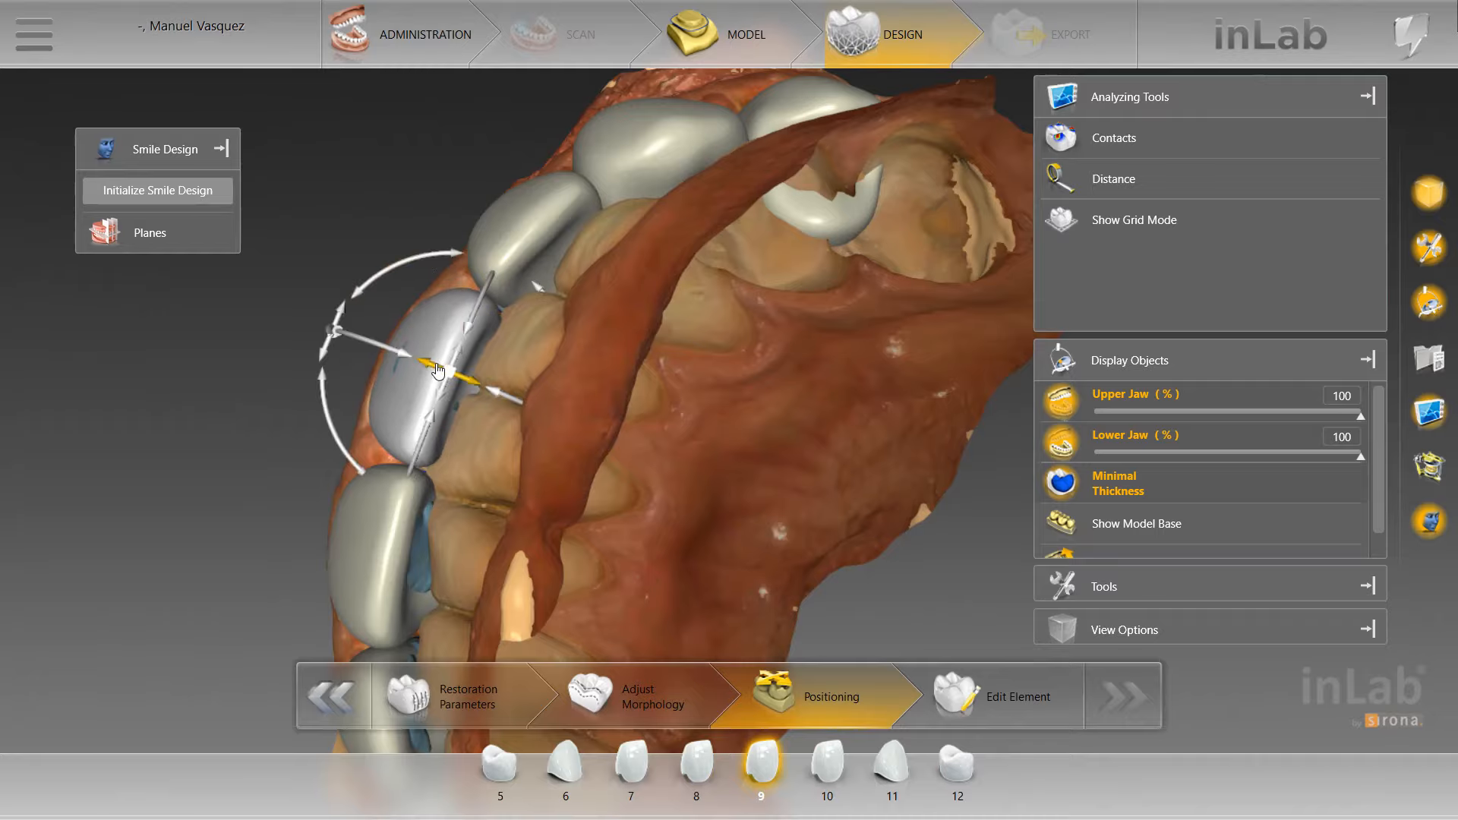
pyautogui.moveTo(439, 370); pyautogui.dragTo(432, 369)
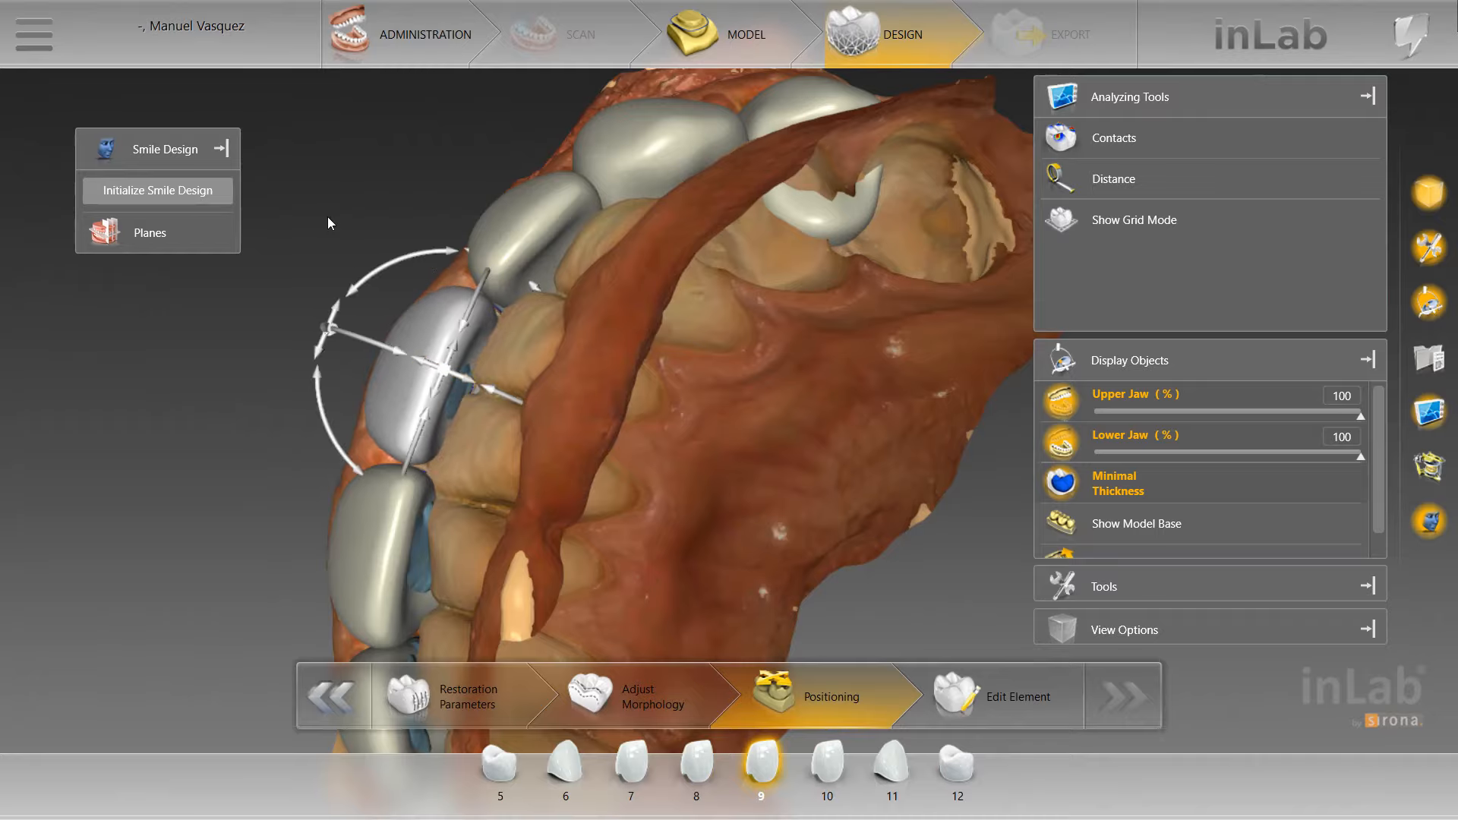
# Switch the tooth 9 crown to Scale and adjust its width on the sides facing teeth 10 and 8
pyautogui.moveTo(328, 222); pyautogui.dragTo(462, 325)
pyautogui.rightClick(462, 326)
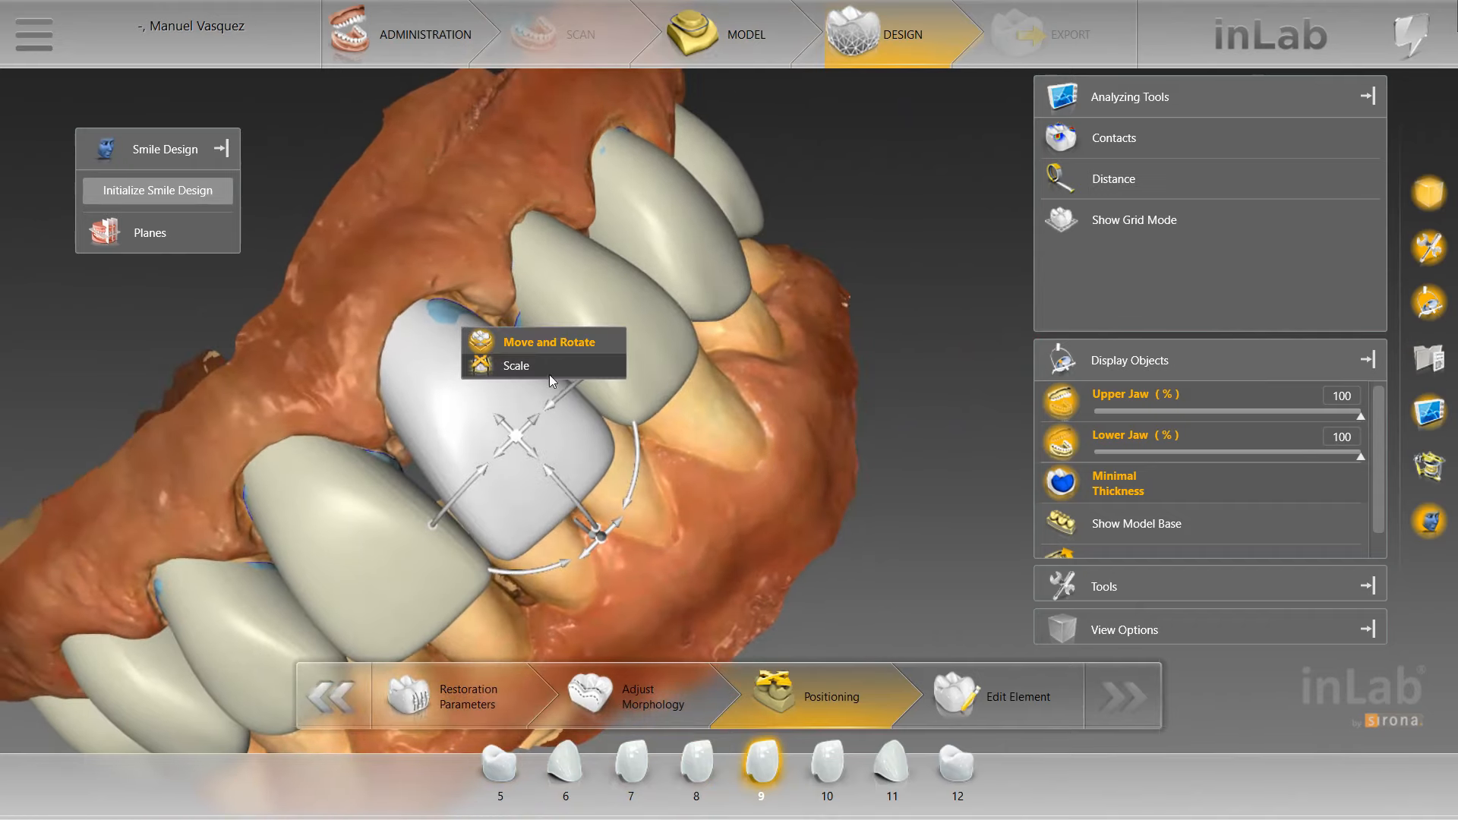
pyautogui.click(550, 372)
pyautogui.moveTo(644, 473); pyautogui.dragTo(651, 469)
pyautogui.scroll(-3, 700, 491)
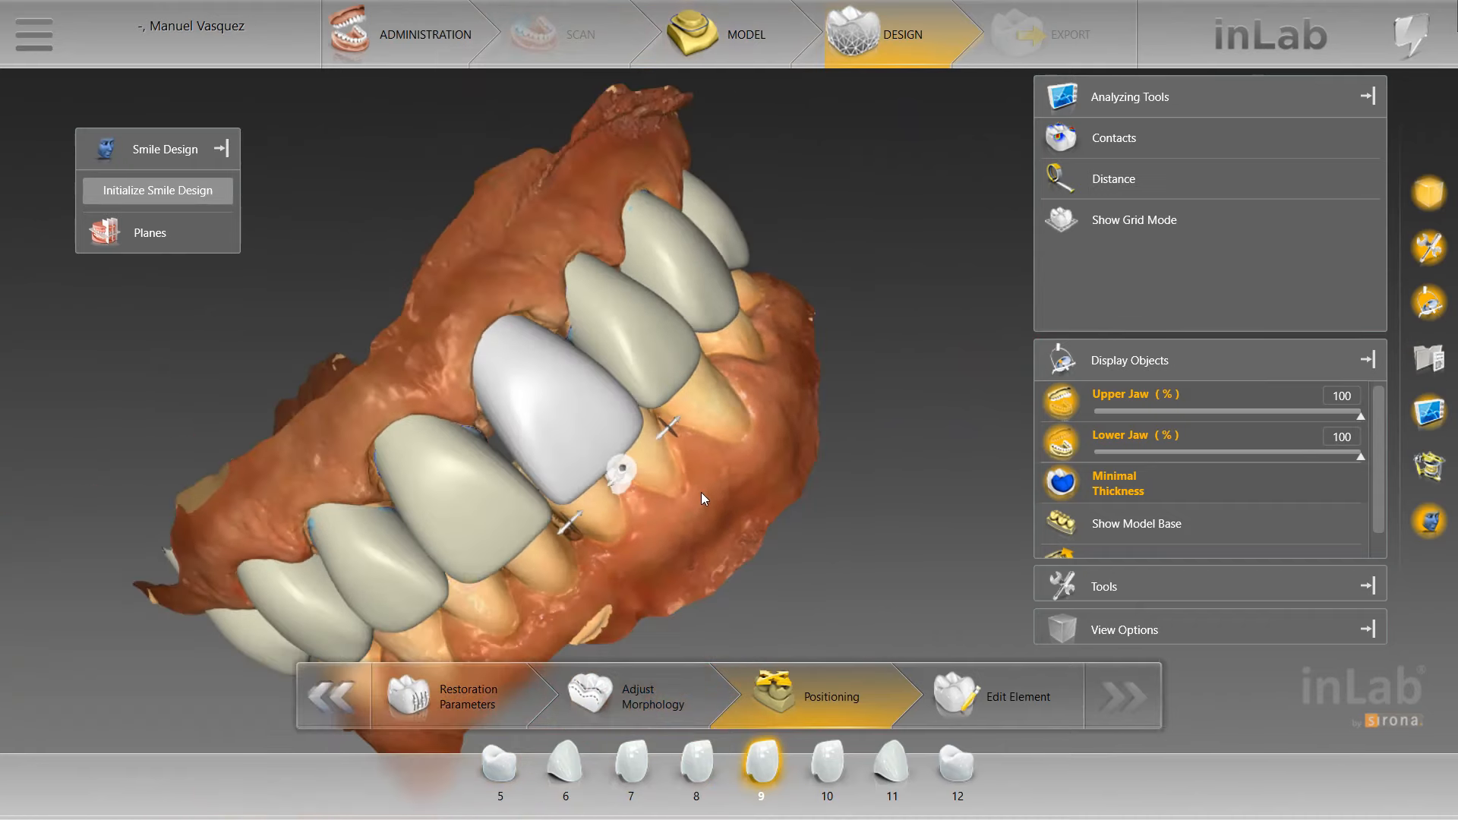
pyautogui.scroll(3, 700, 489)
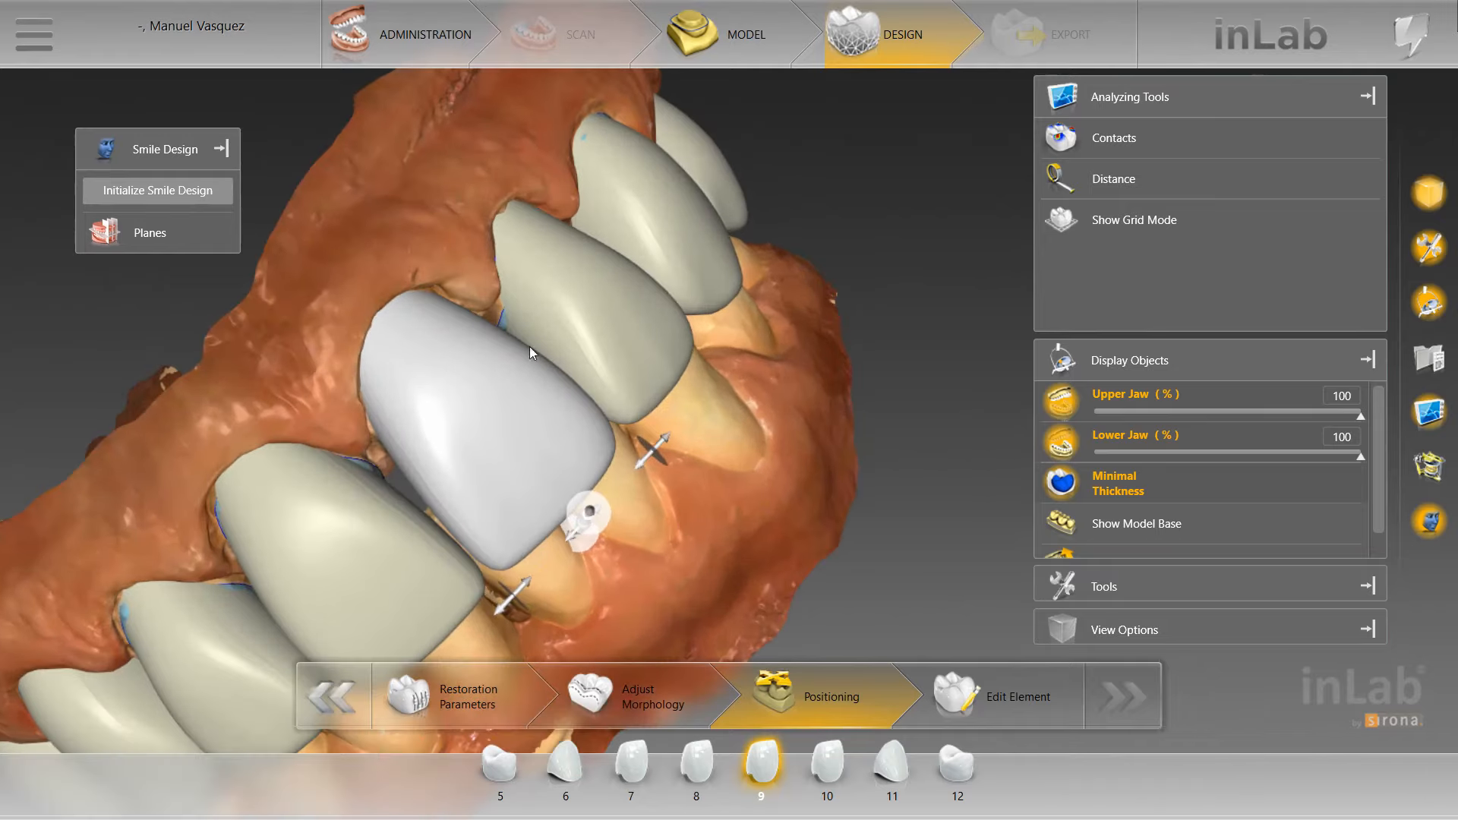
pyautogui.moveTo(515, 593); pyautogui.dragTo(535, 598)
# Scale the tooth 8 crown on the sides facing teeth 9 and 7 to match its neighbours
pyautogui.moveTo(575, 605); pyautogui.dragTo(669, 436, button='right')
pyautogui.scroll(3, 670, 436)
pyautogui.click(544, 370)
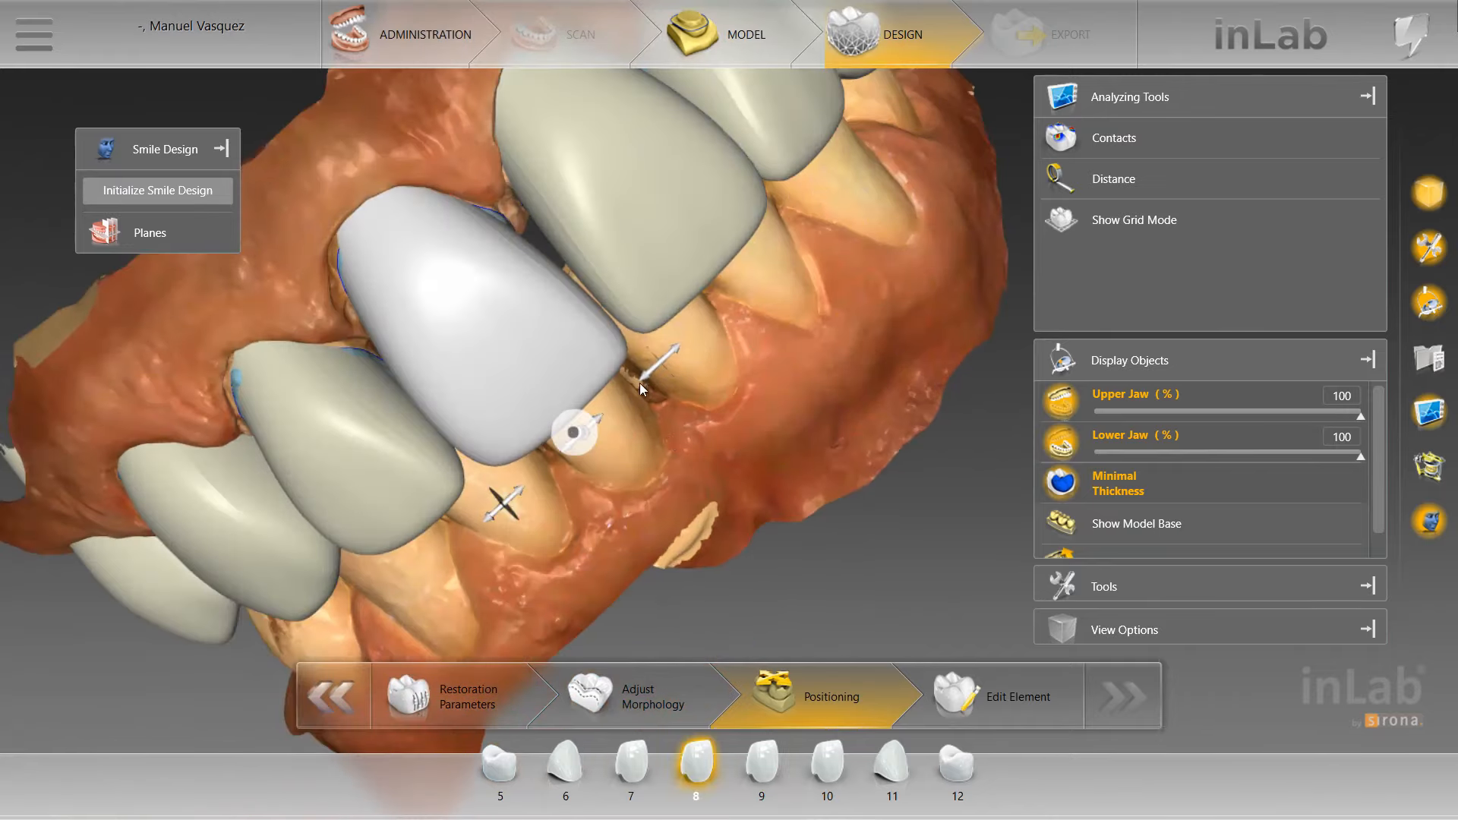
pyautogui.moveTo(640, 384); pyautogui.dragTo(656, 373)
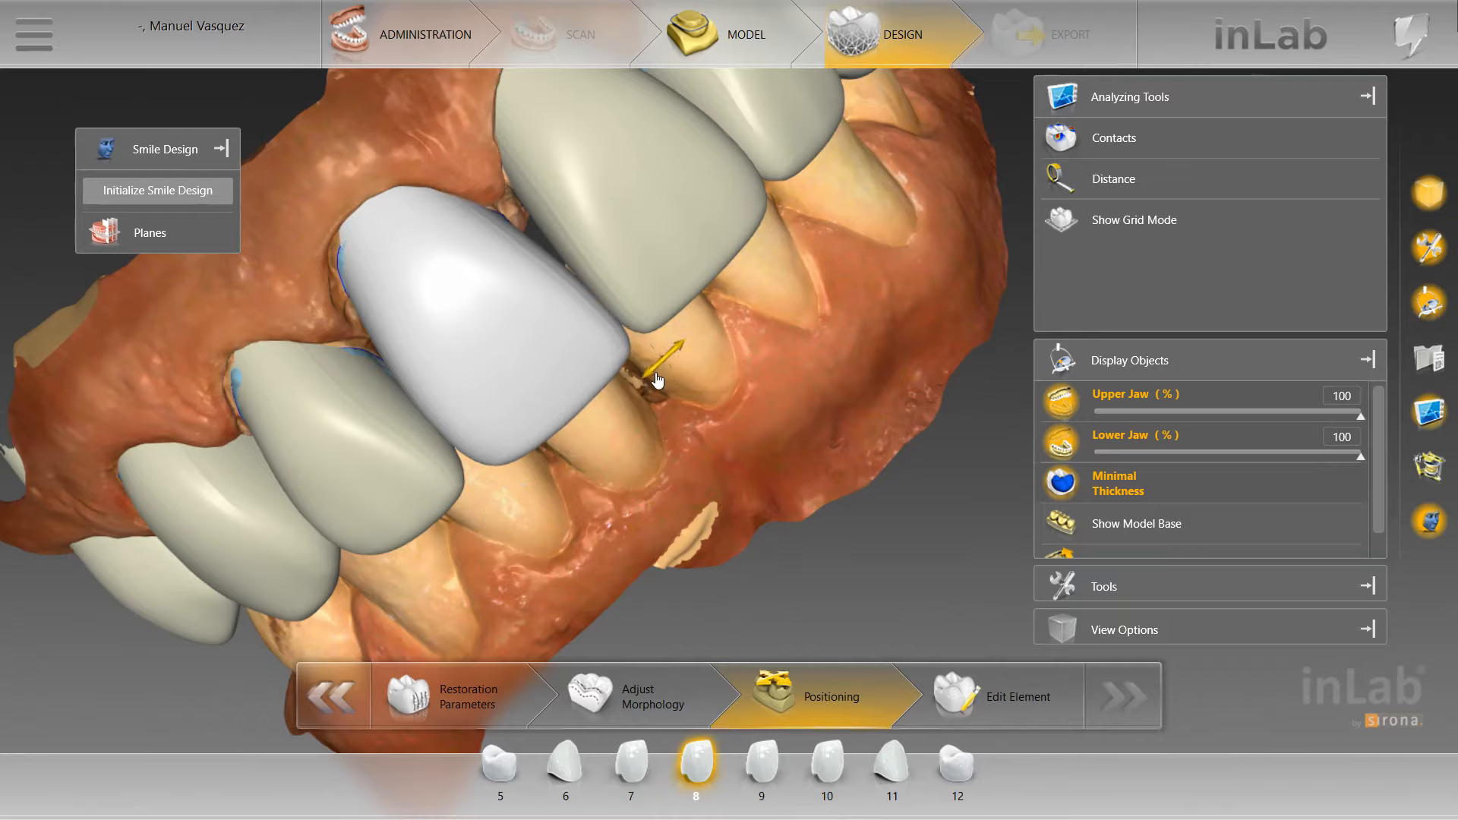
pyautogui.scroll(-1, 654, 373)
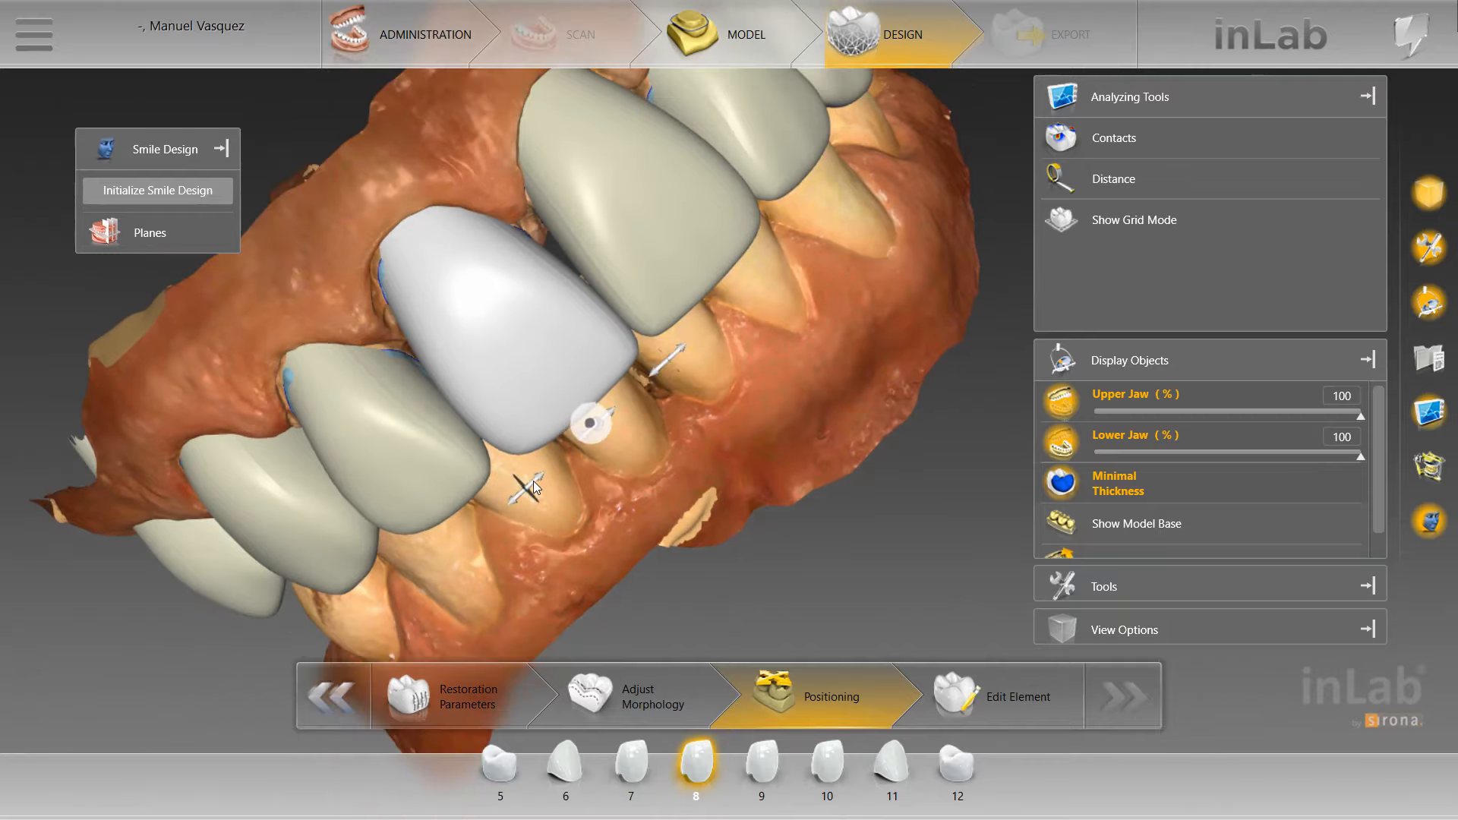
pyautogui.moveTo(530, 482); pyautogui.dragTo(533, 478)
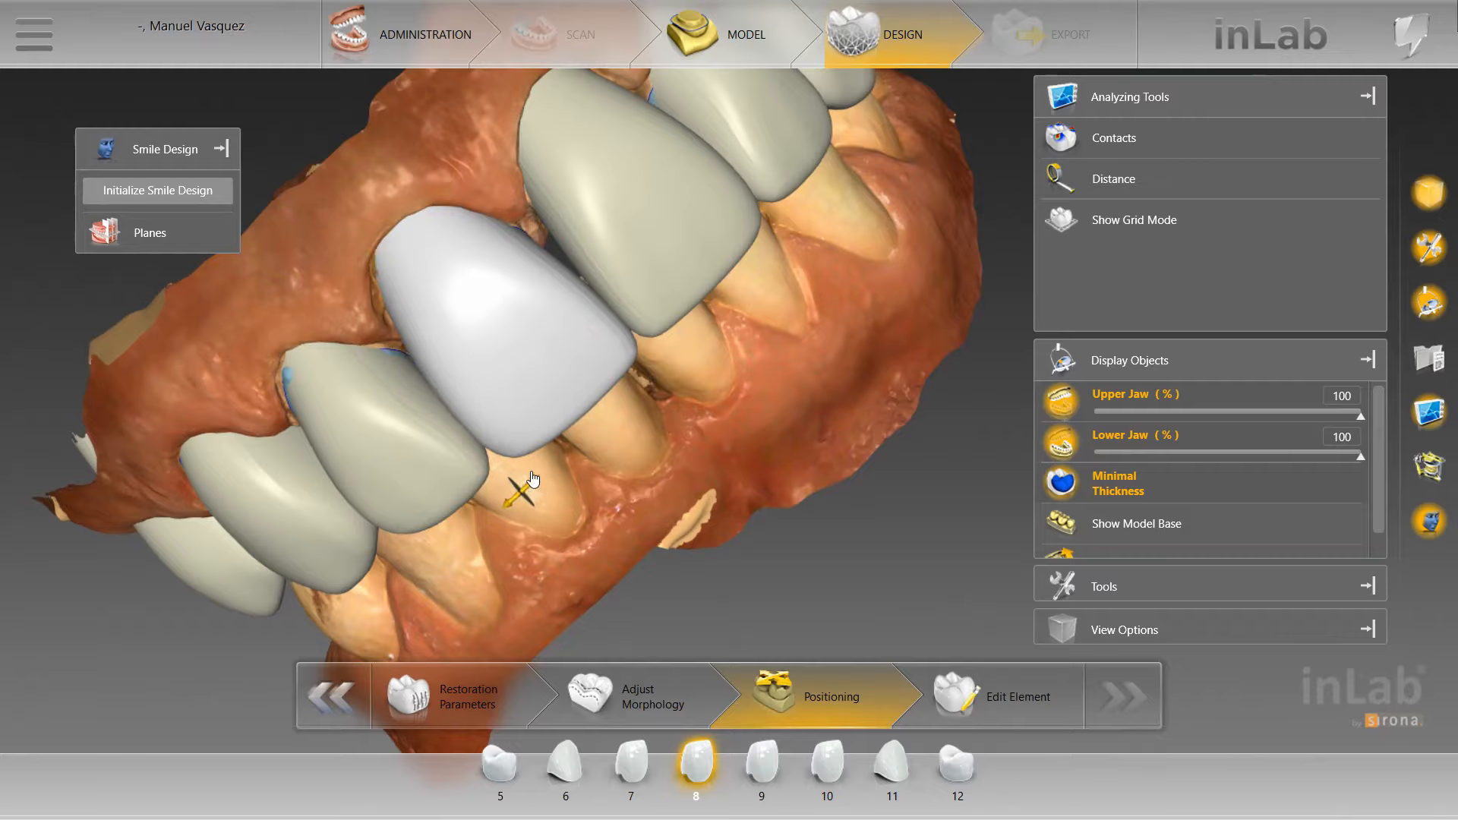
# Return the tooth 8 crown to Move and Rotate and shift it slightly upward toward the gum
pyautogui.scroll(-3, 895, 434)
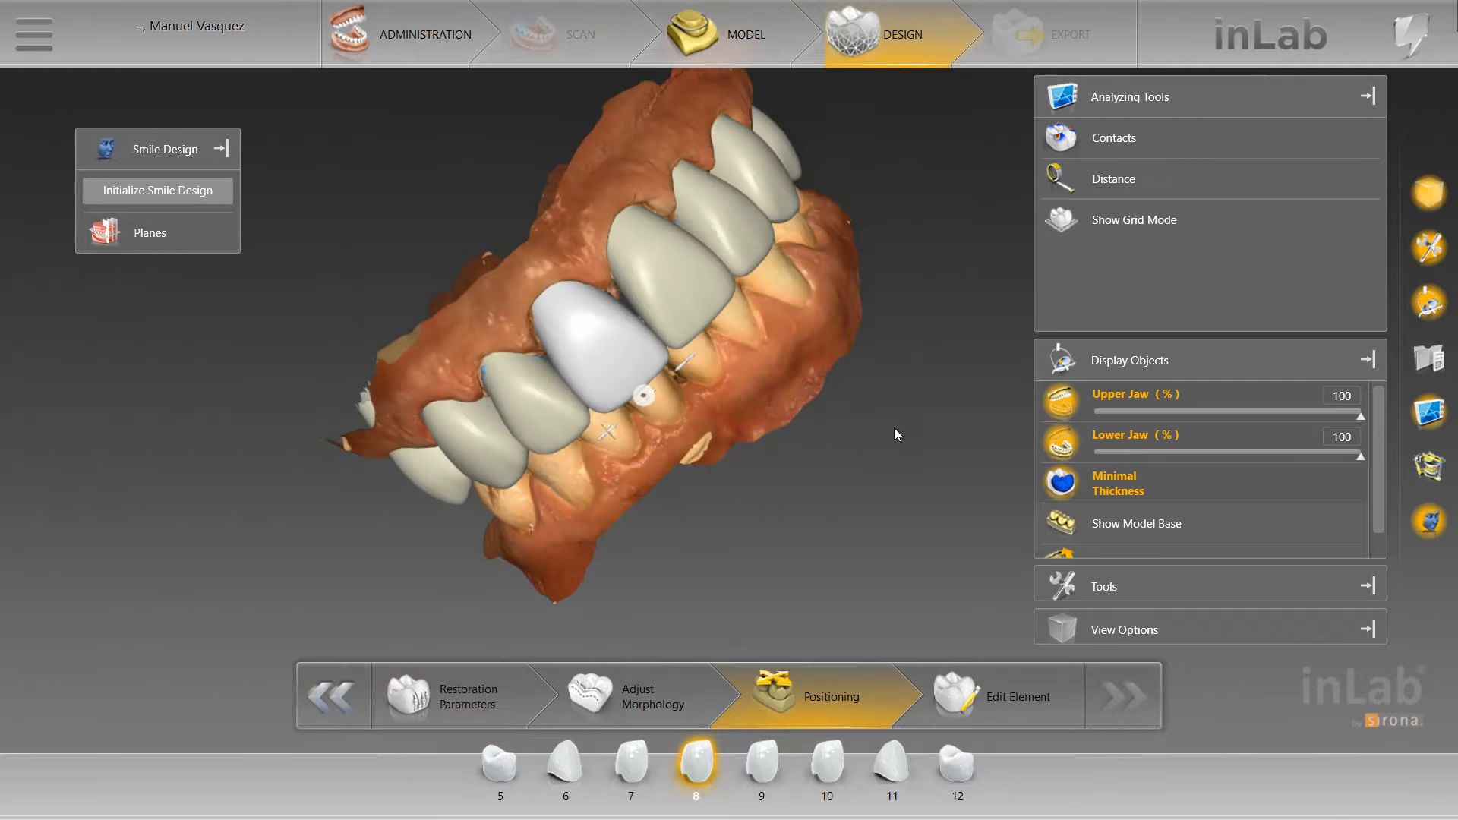
pyautogui.moveTo(936, 162); pyautogui.dragTo(904, 456)
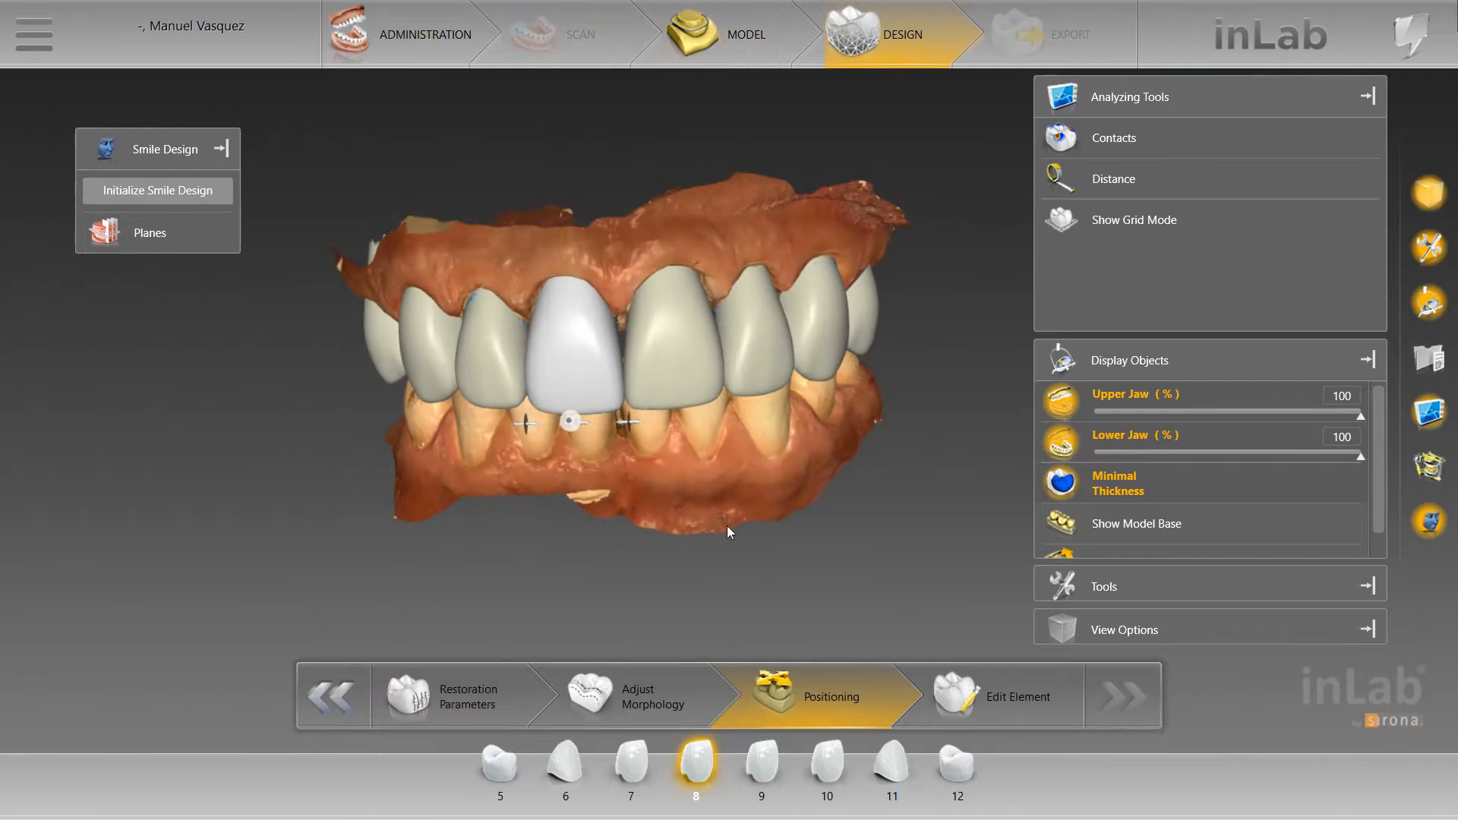
pyautogui.scroll(-2, 577, 478)
pyautogui.moveTo(571, 480)
pyautogui.mouseDown()
pyautogui.moveTo(735, 494)
pyautogui.moveTo(575, 492)
pyautogui.mouseUp()
pyautogui.scroll(5, 572, 490)
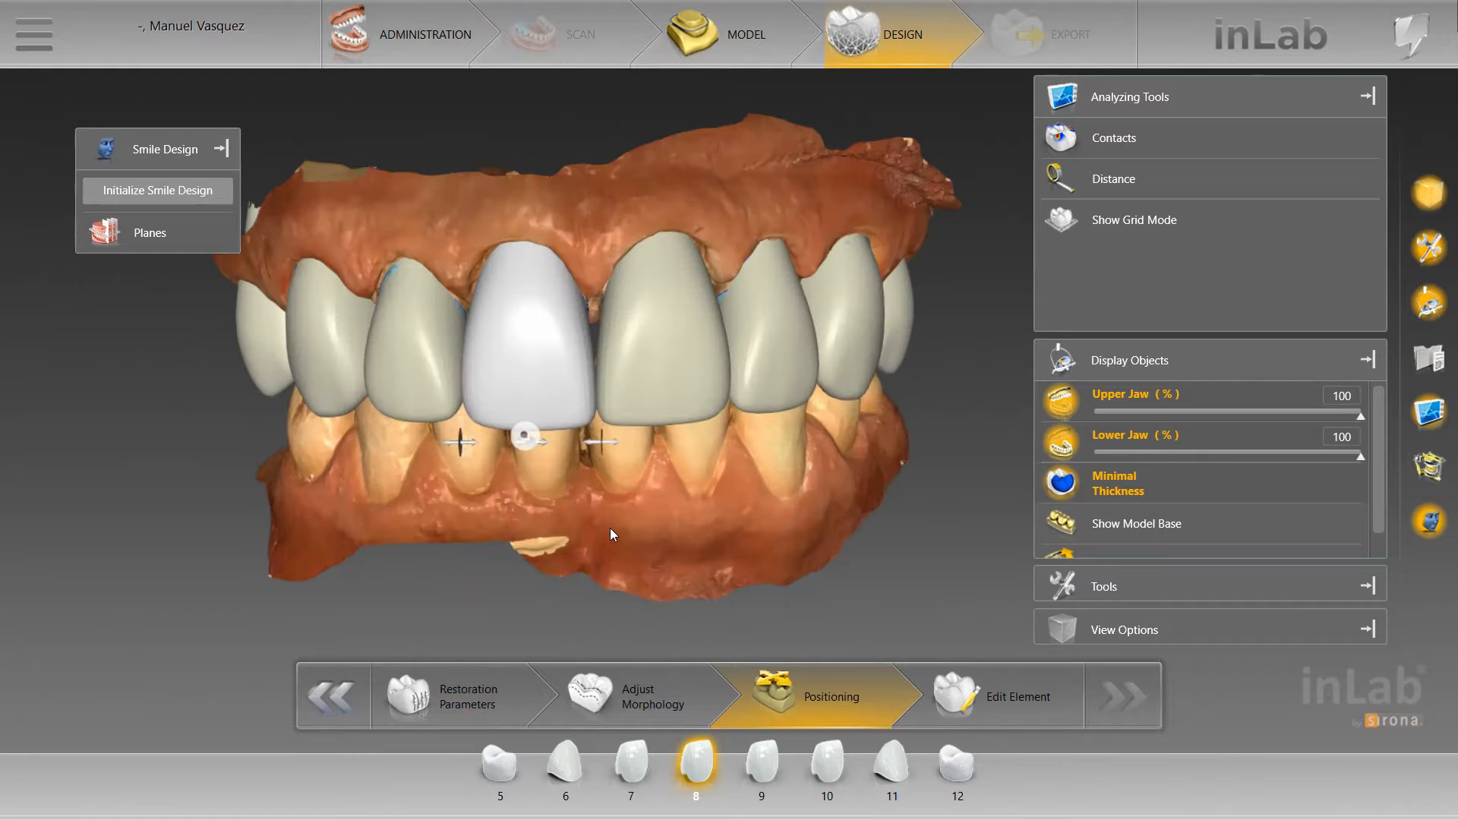
pyautogui.scroll(3, 667, 513)
pyautogui.rightClick(443, 293)
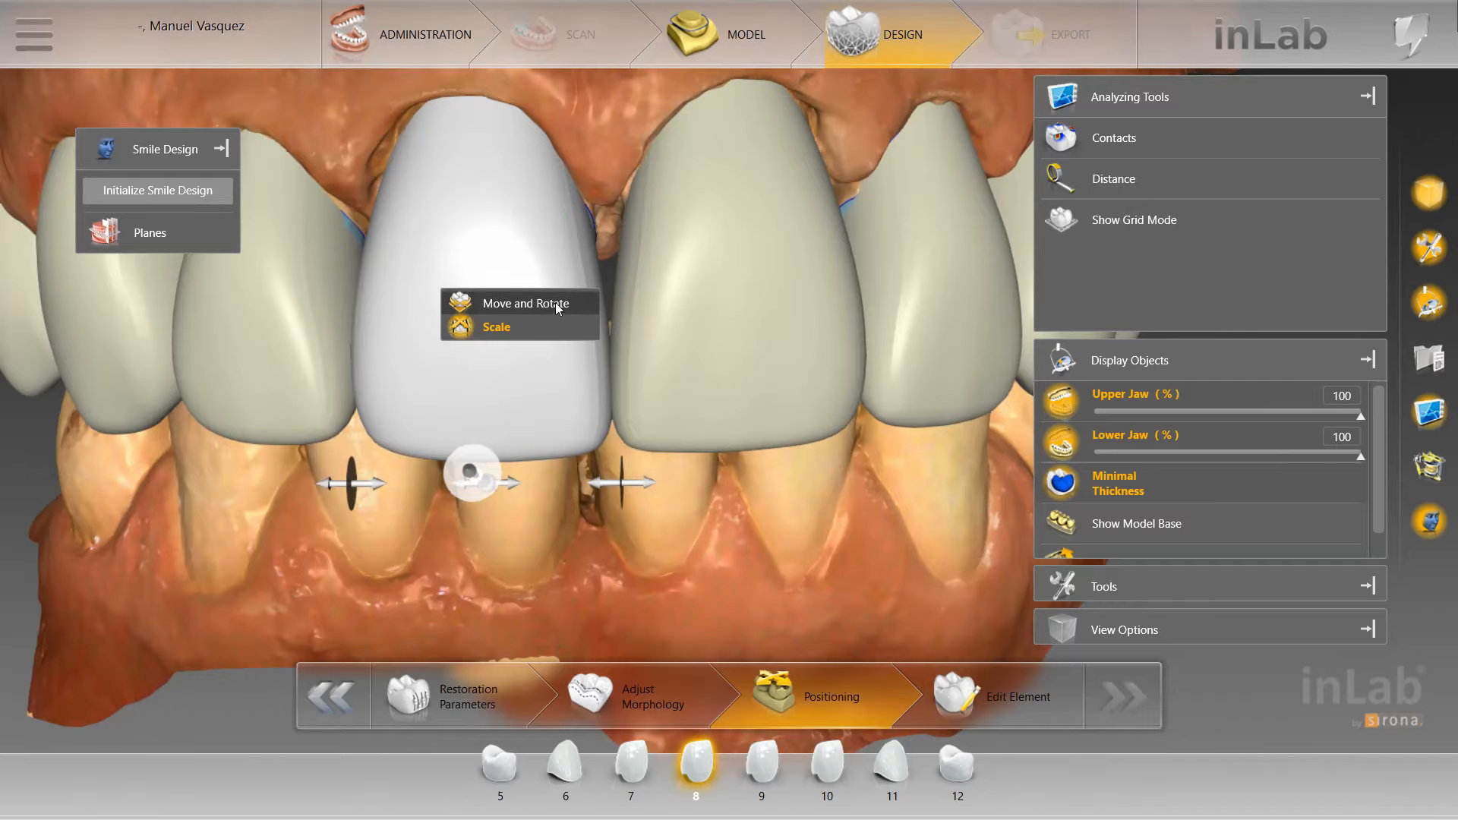
pyautogui.click(512, 302)
pyautogui.scroll(-2, 442, 330)
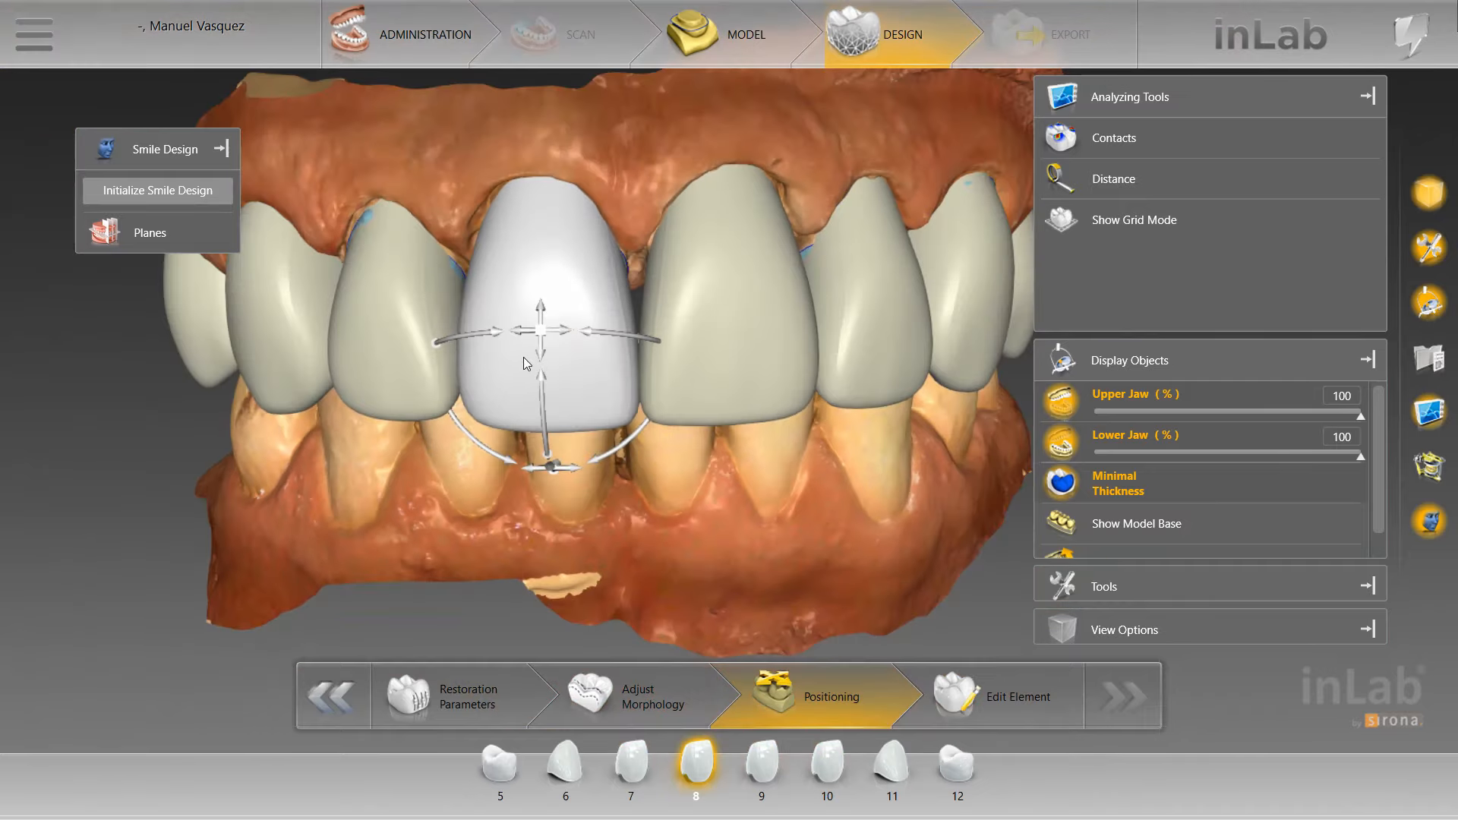
pyautogui.moveTo(540, 357); pyautogui.dragTo(540, 353)
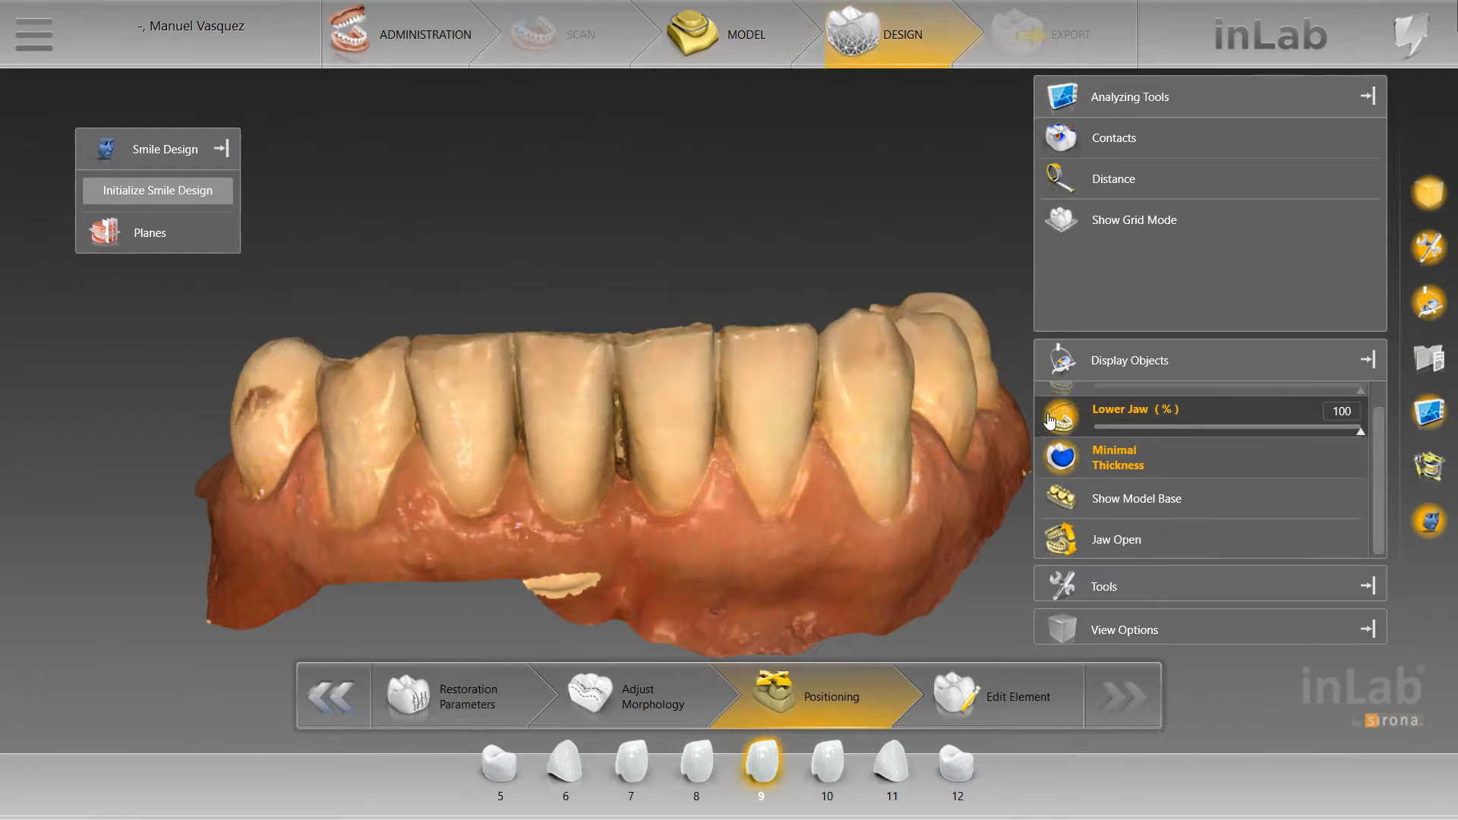
pyautogui.scroll(-4, 821, 435)
pyautogui.moveTo(841, 396); pyautogui.dragTo(841, 409)
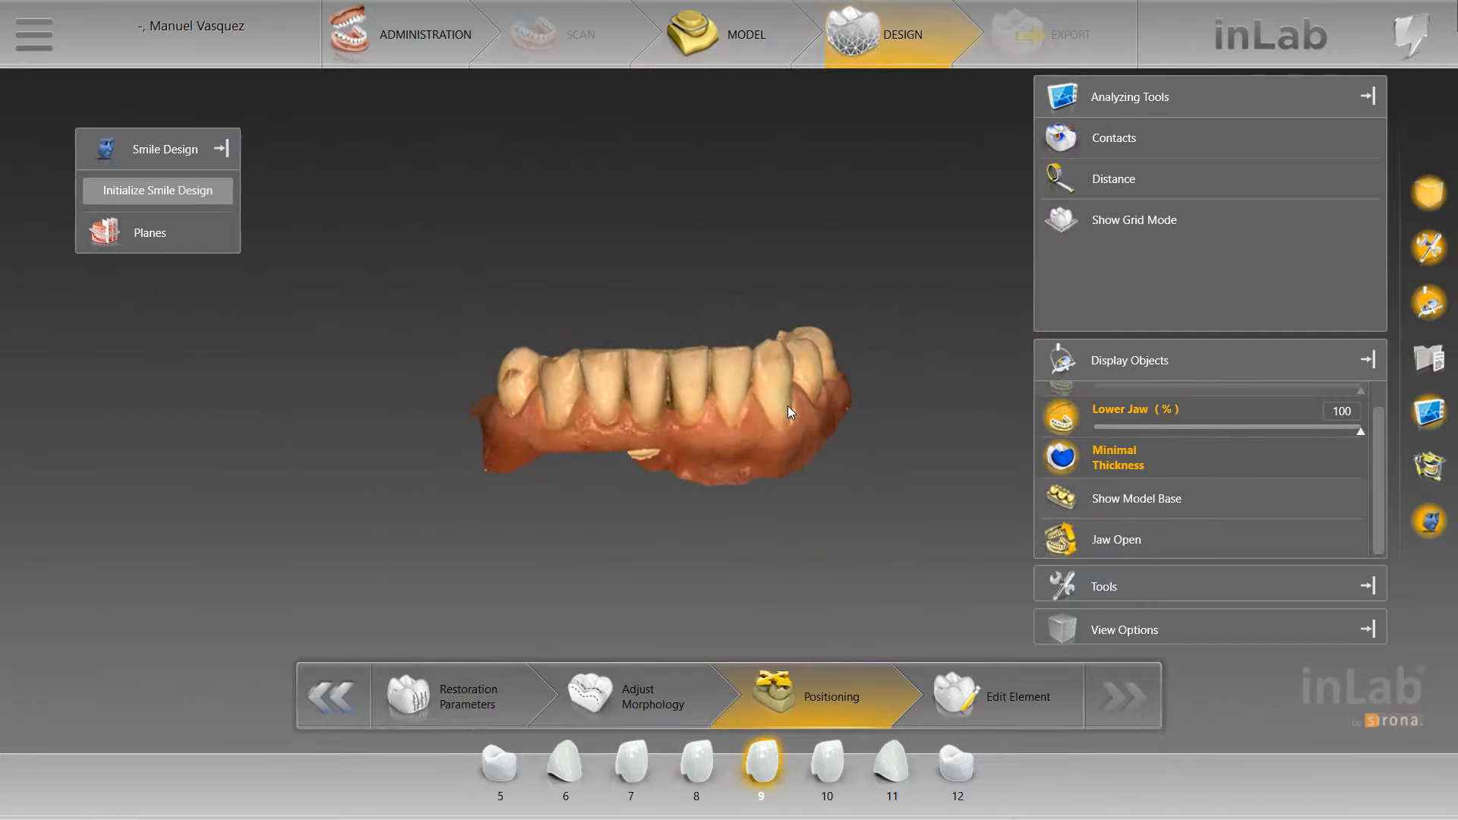
pyautogui.click(1415, 361)
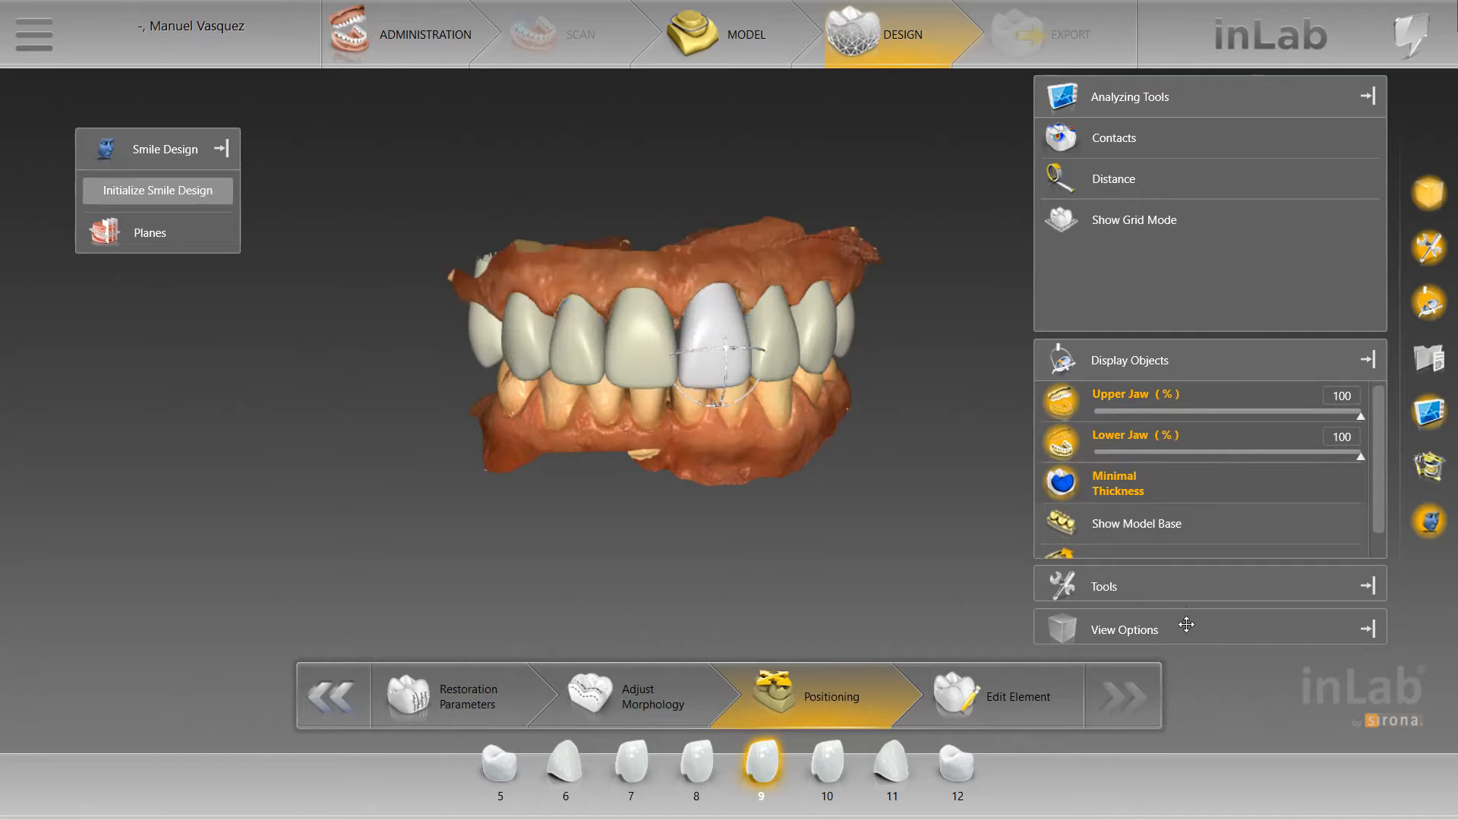
pyautogui.click(1323, 593)
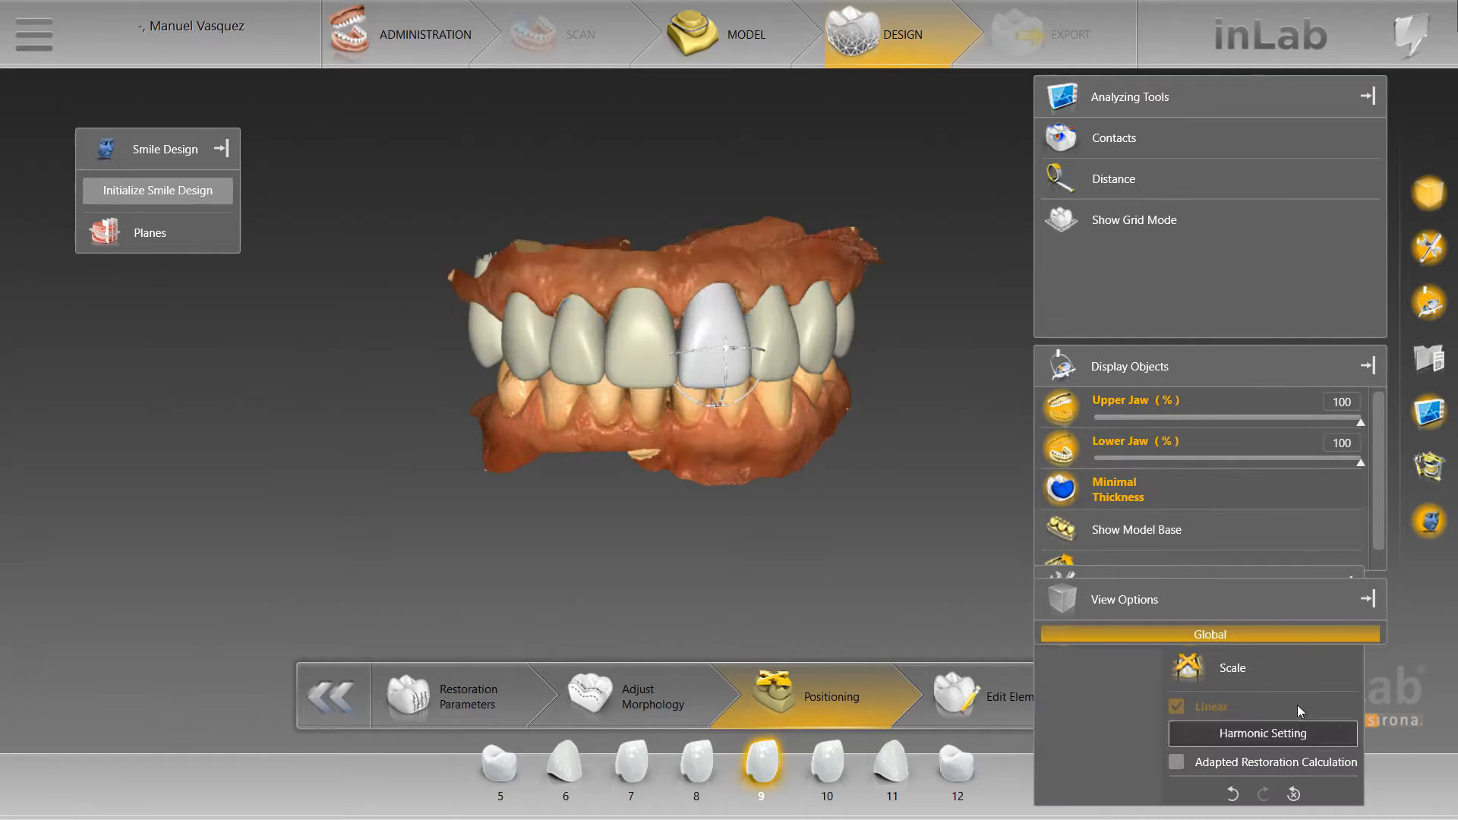
pyautogui.click(1331, 687)
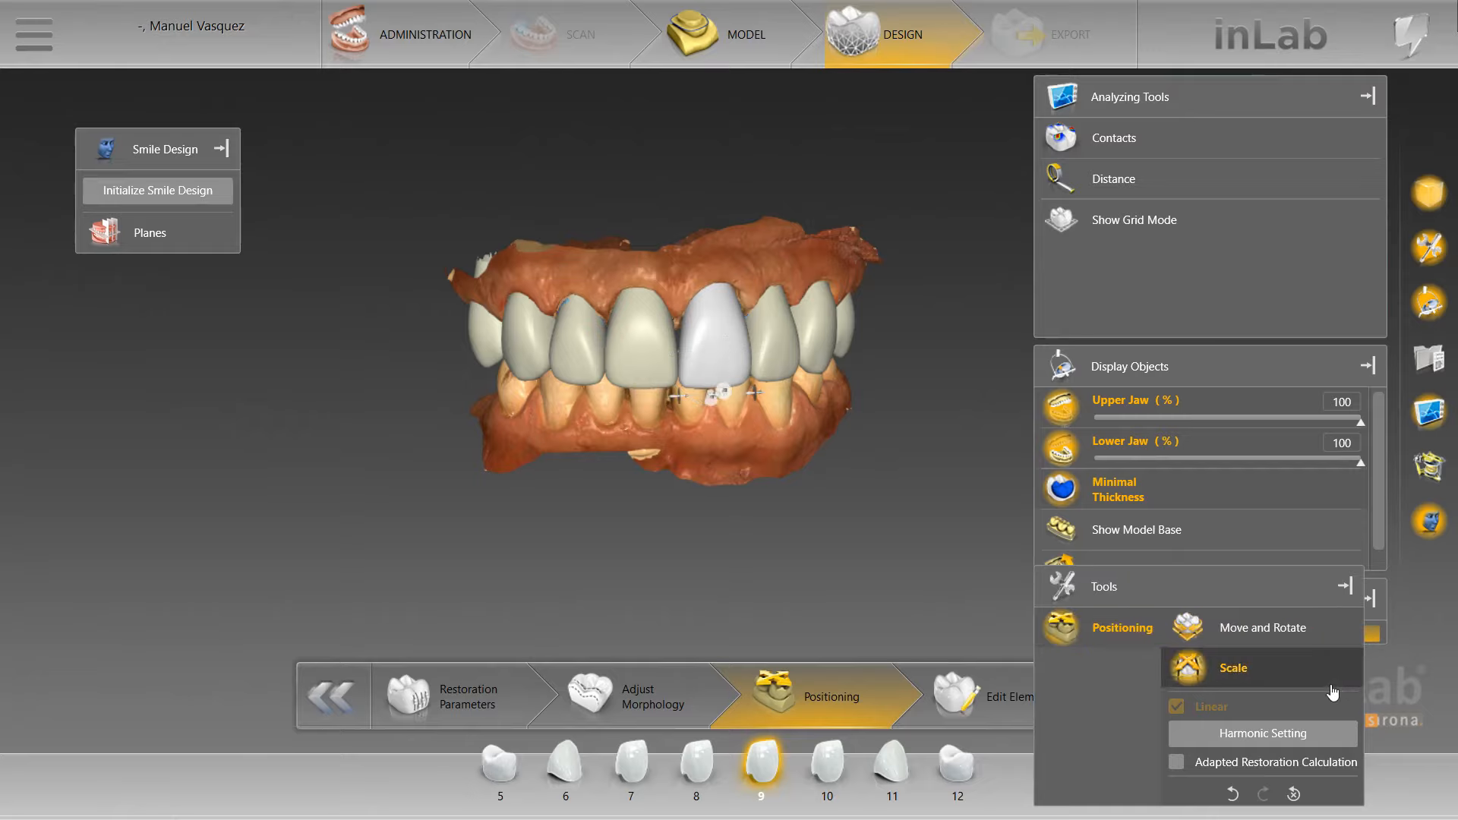
pyautogui.click(1290, 631)
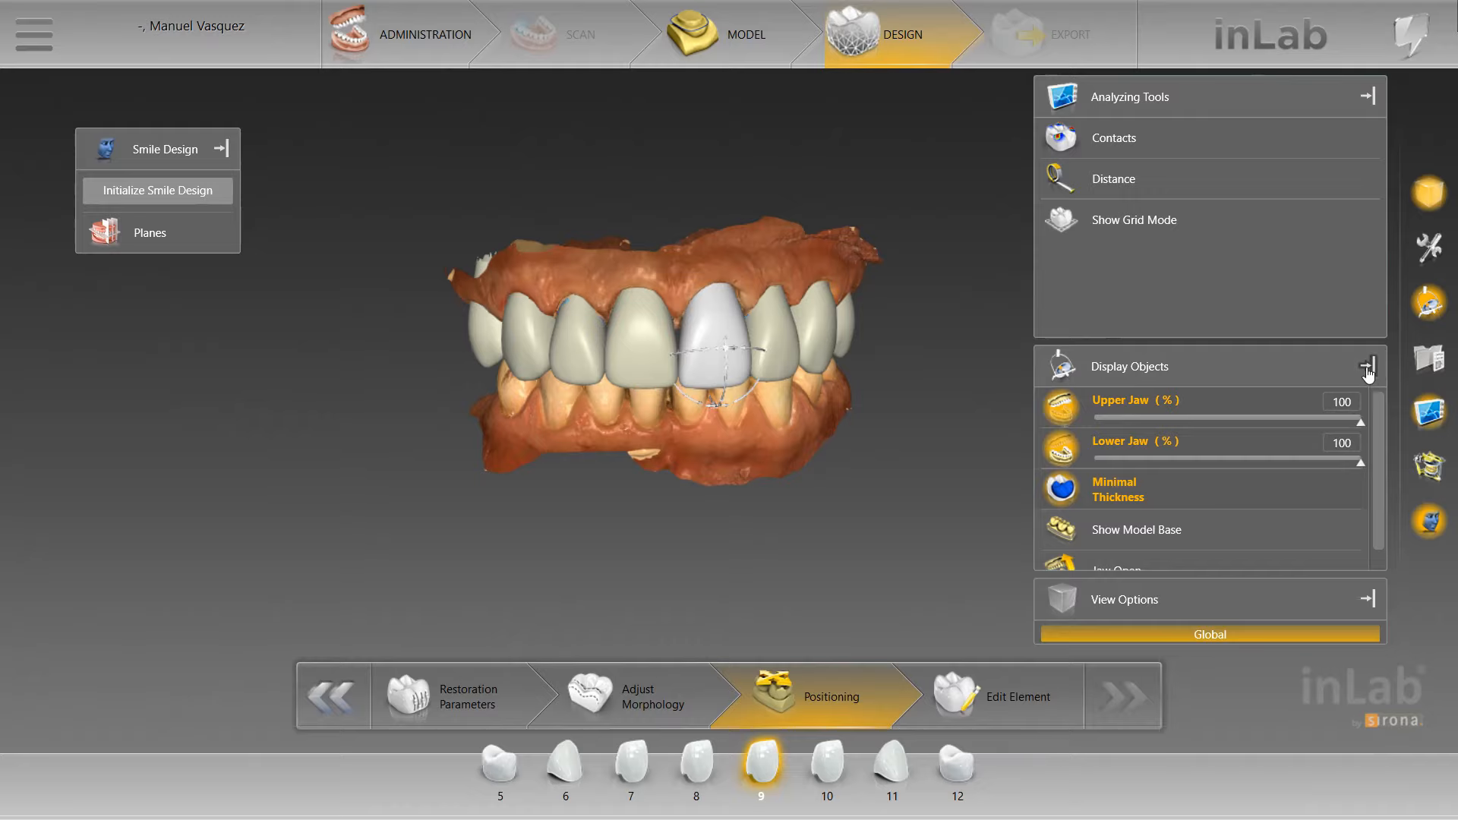
# Hide the Analyzing Tools and show the jaws in the standard Front view against the background grid
pyautogui.click(1367, 95)
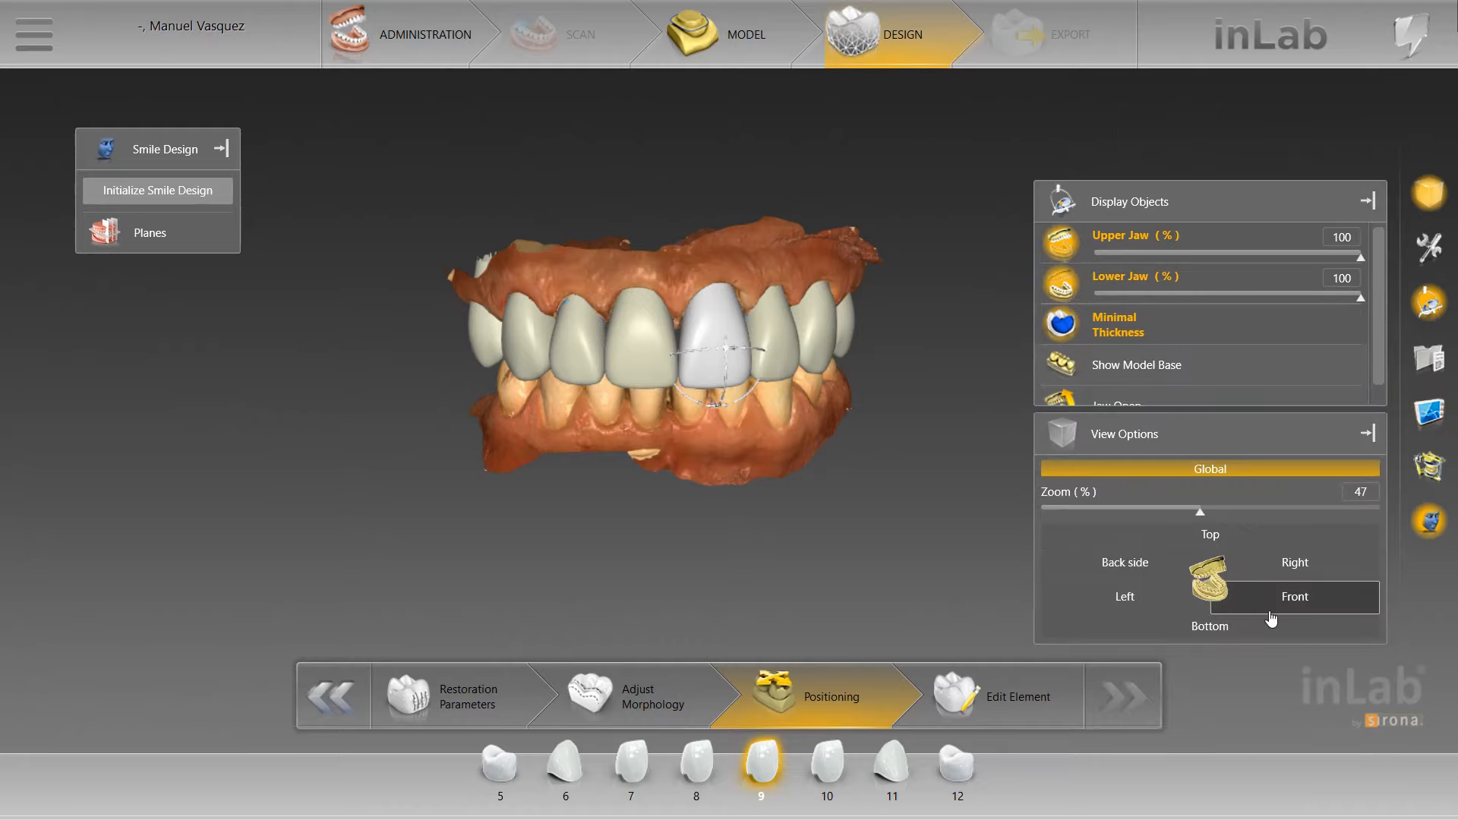
pyautogui.click(1273, 608)
pyautogui.scroll(5, 832, 544)
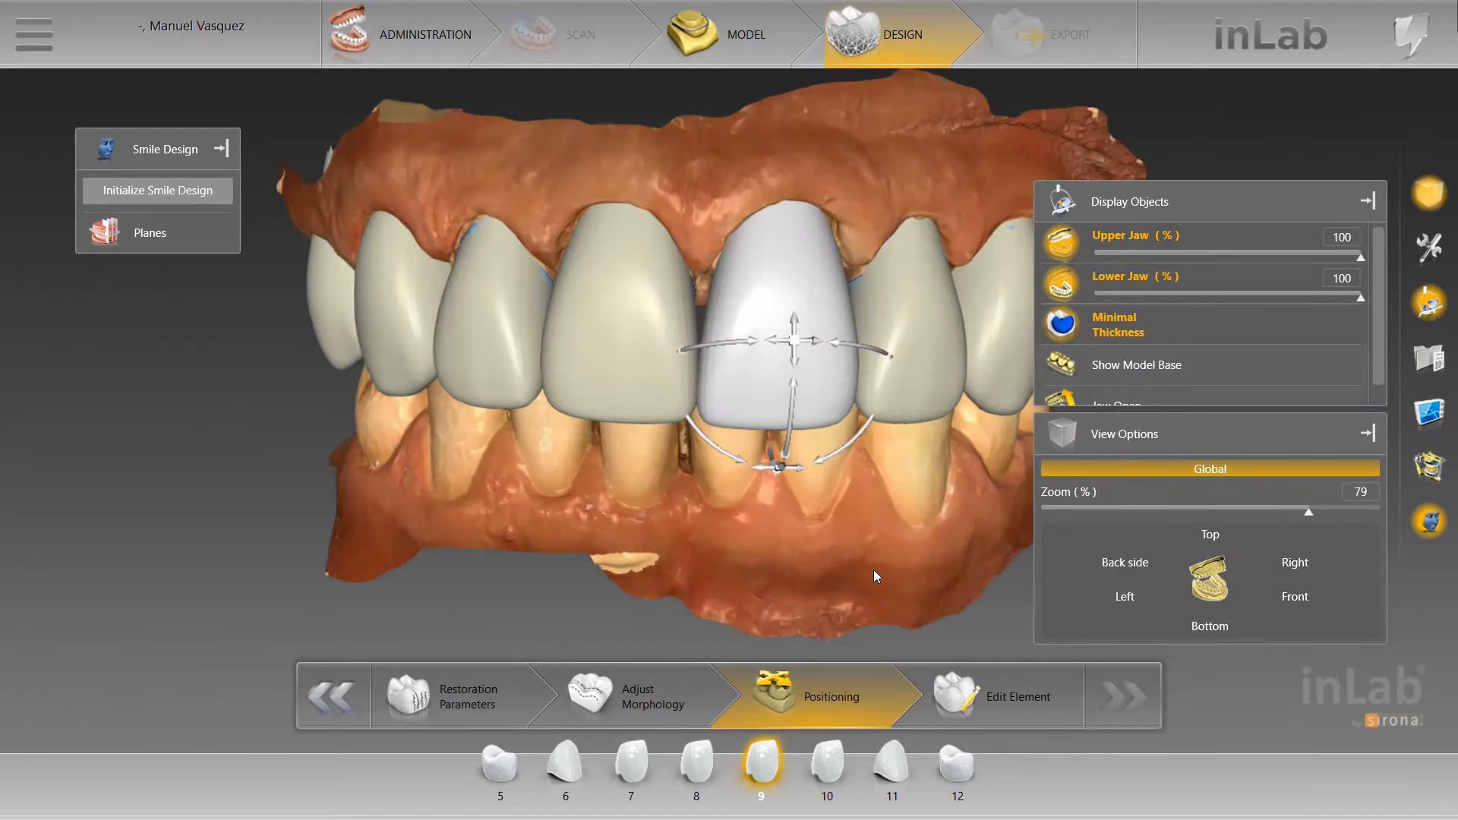
pyautogui.scroll(-1, 841, 523)
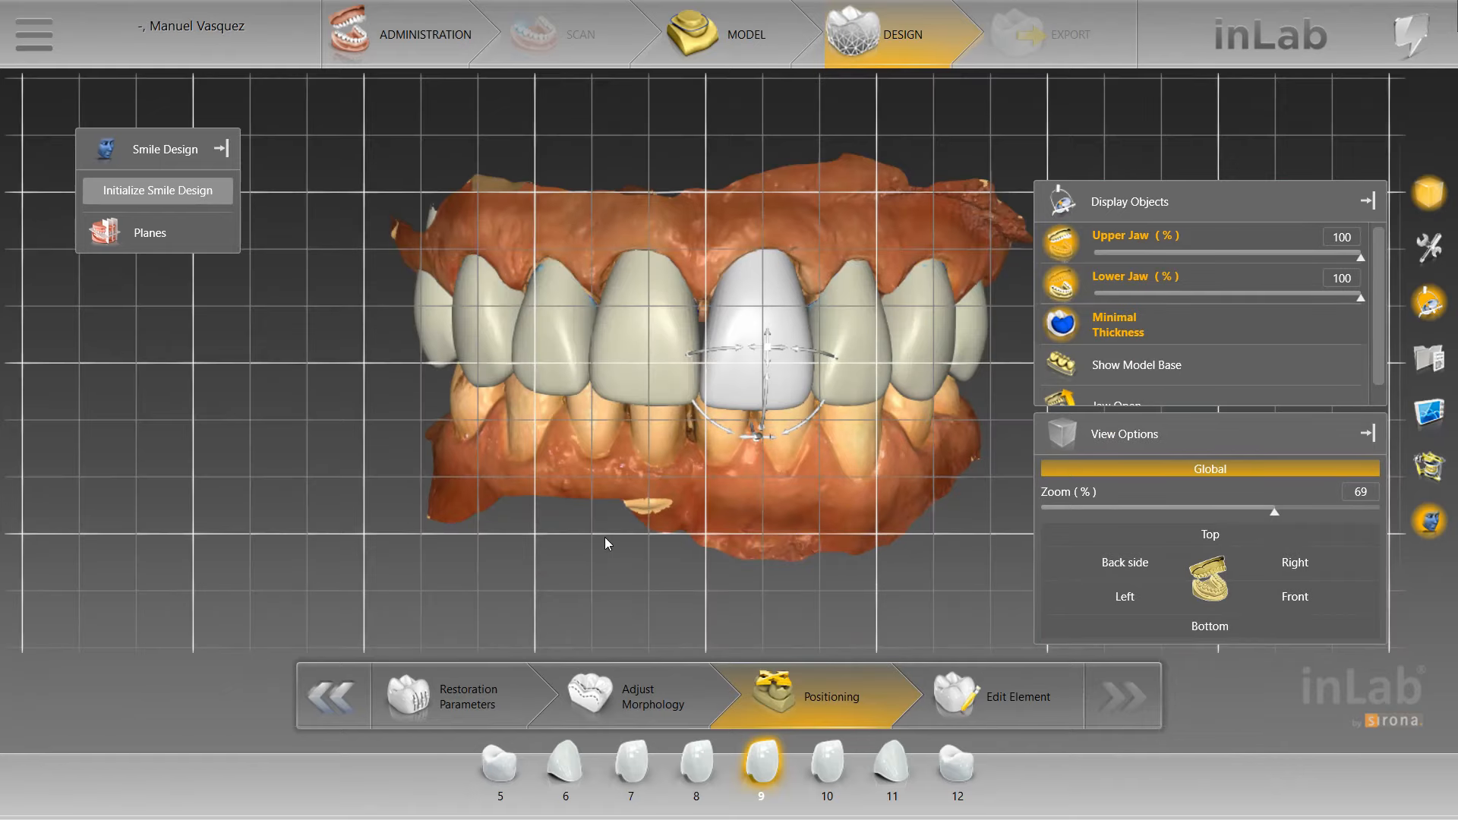
pyautogui.moveTo(660, 549); pyautogui.dragTo(548, 562, button='middle')
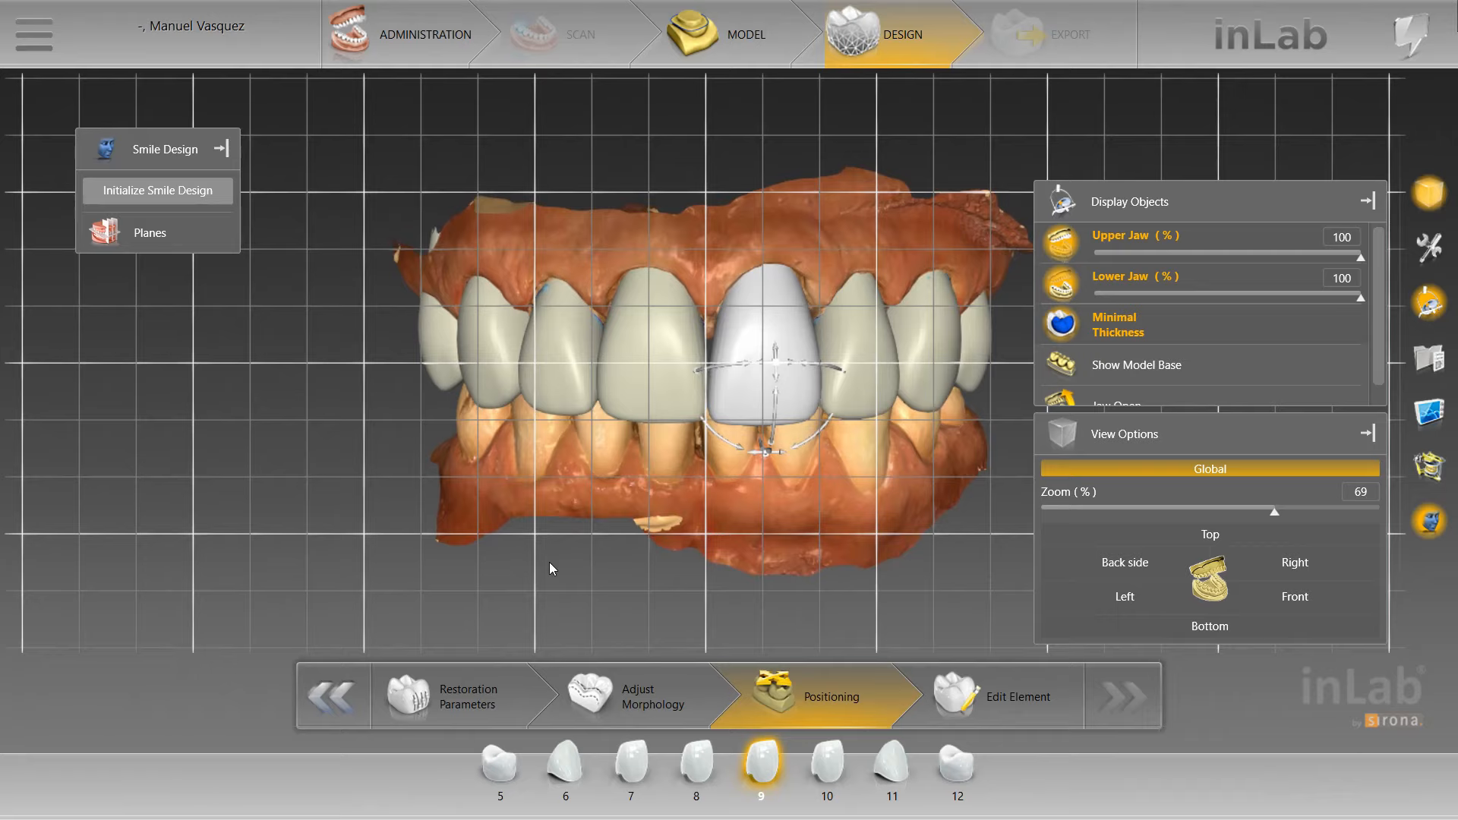
pyautogui.scroll(4, 551, 577)
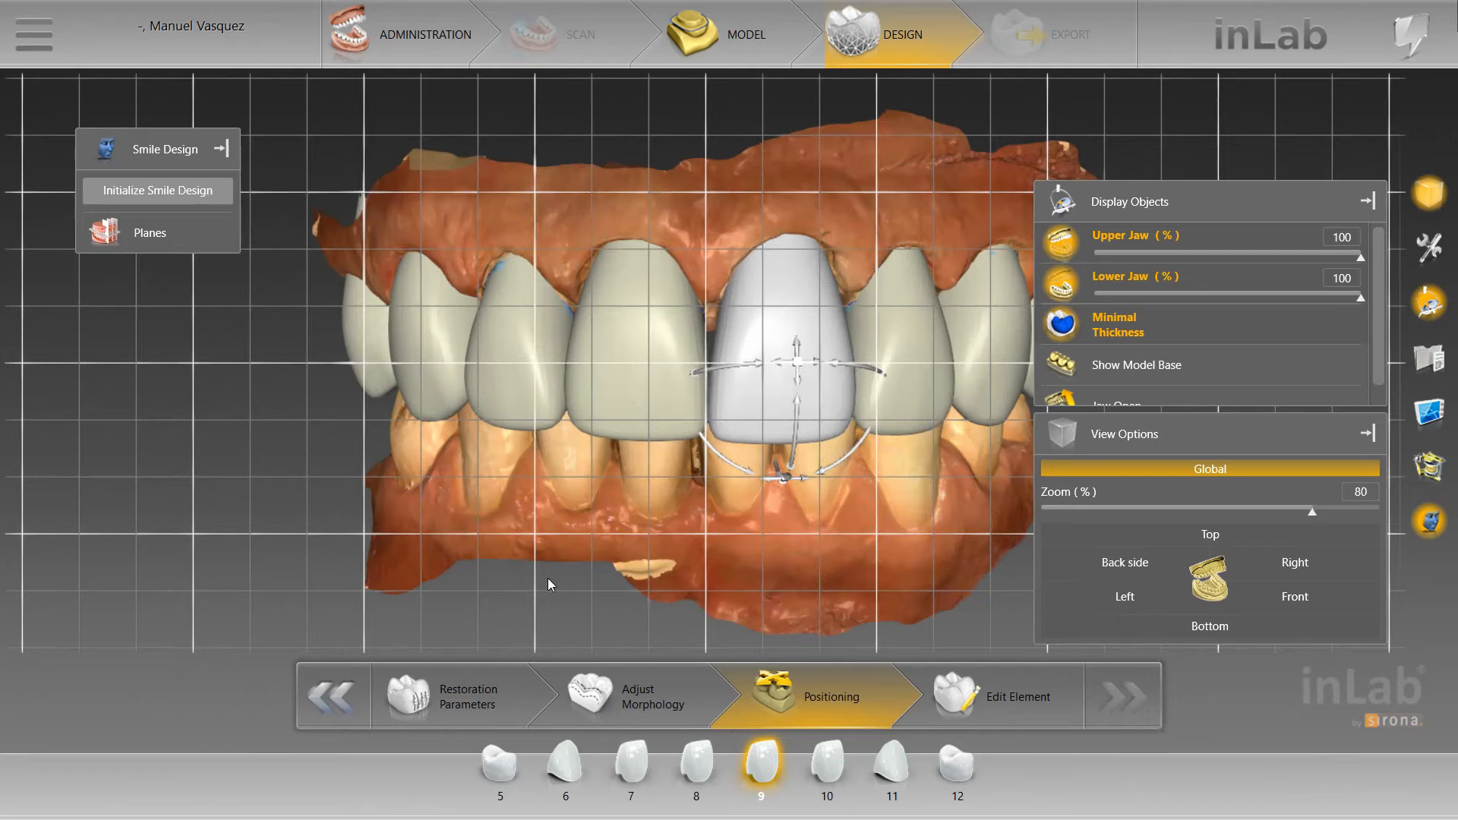
pyautogui.scroll(-2, 759, 448)
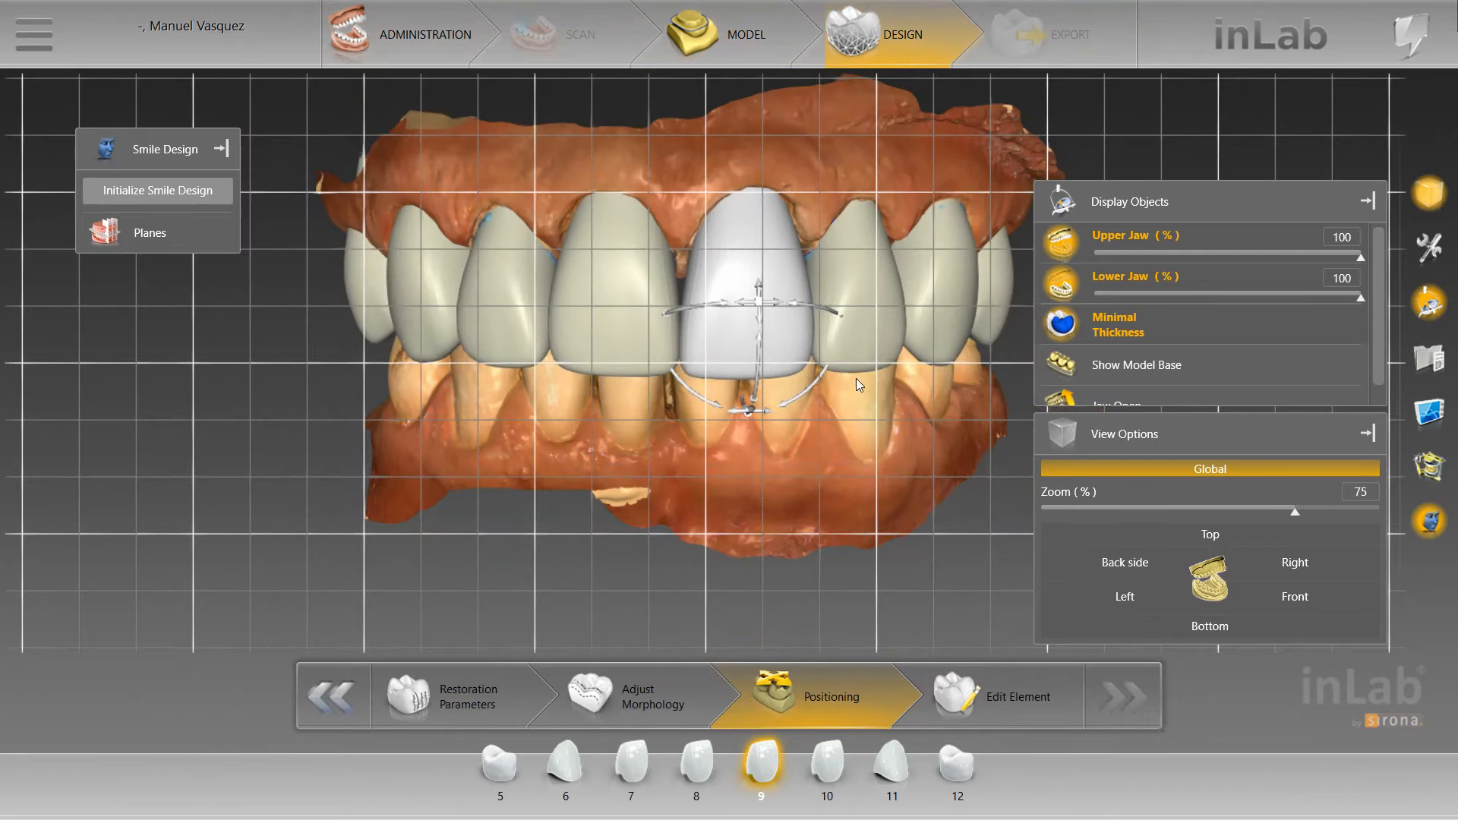
# Fine-tune the vertical positions of the tooth 10 and tooth 8 crowns against the grid
pyautogui.click(857, 364)
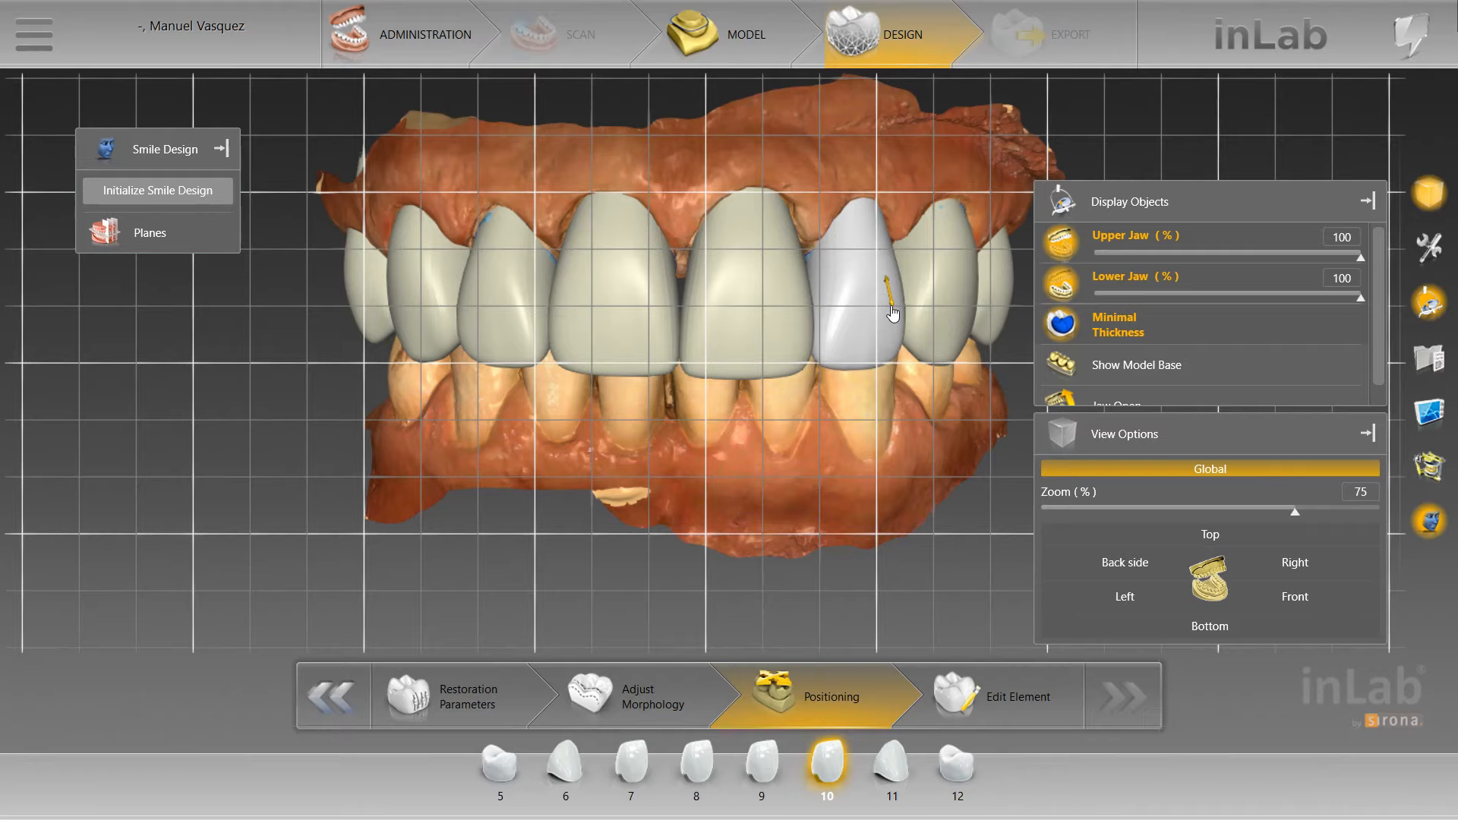
pyautogui.click(776, 351)
pyautogui.moveTo(654, 479); pyautogui.dragTo(689, 483, button='right')
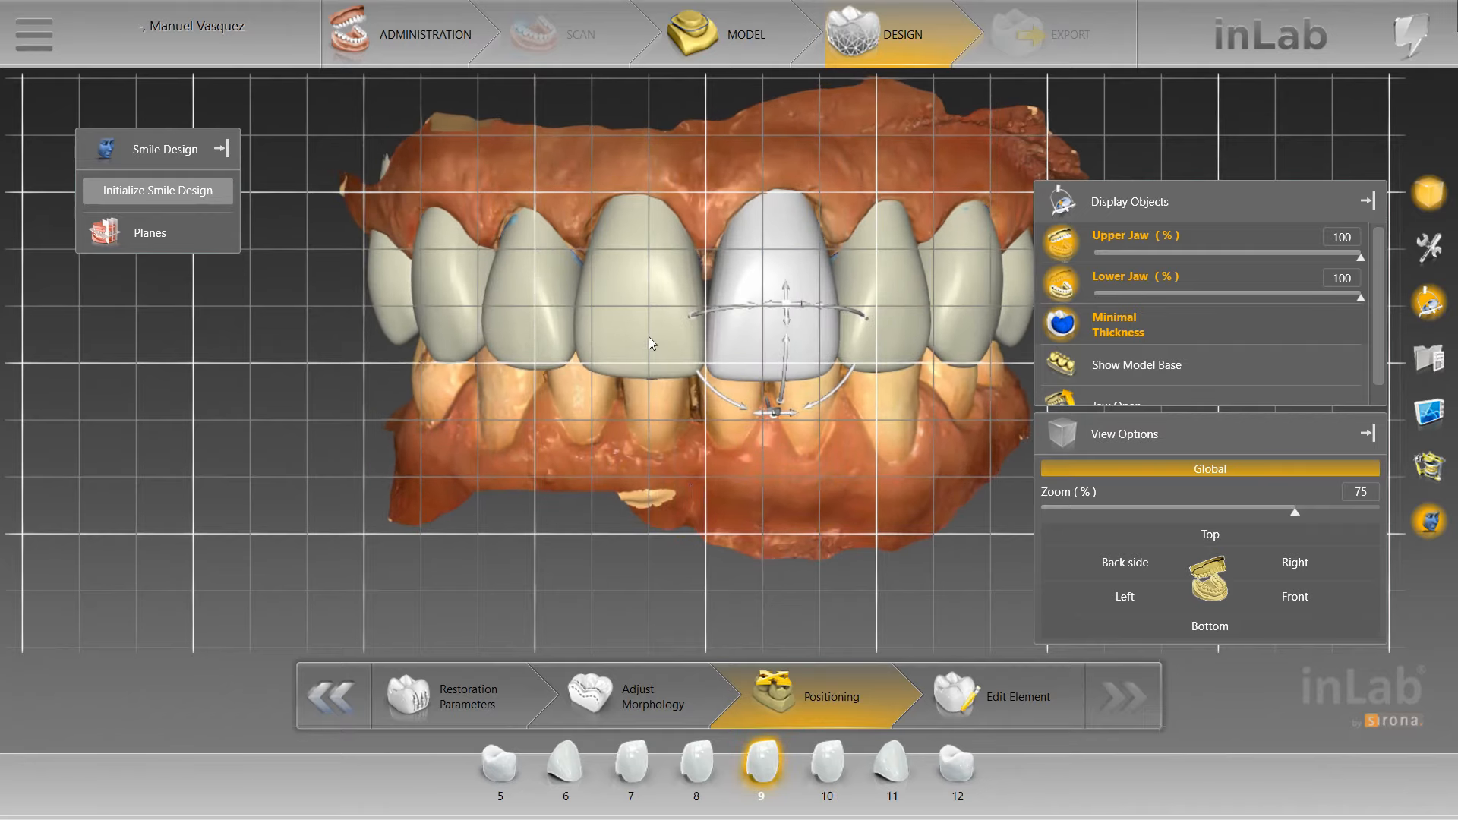
pyautogui.click(627, 314)
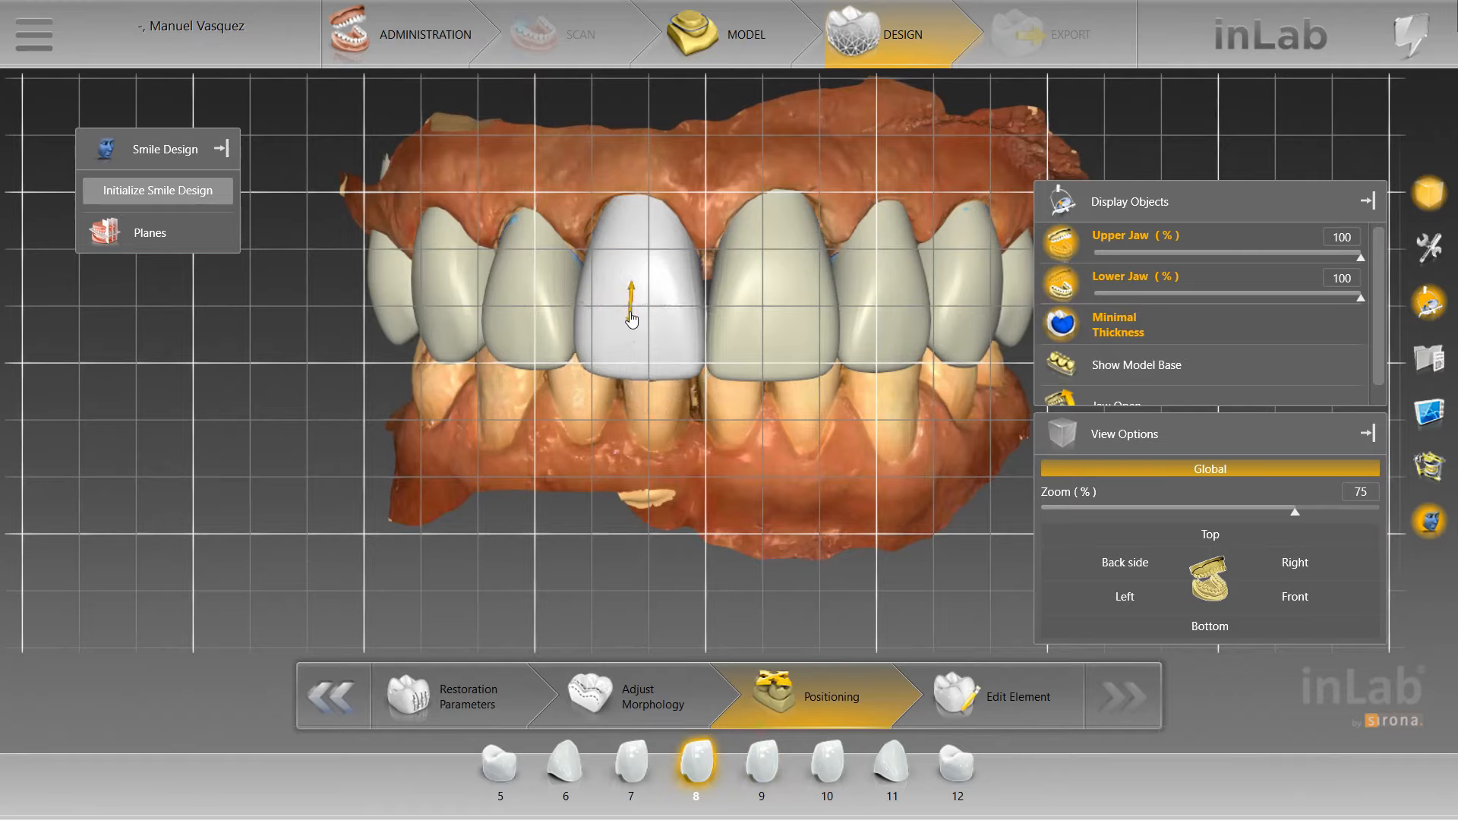
# Hide the lower jaw, fine-tune the tooth 8 crown's tilt and height against the grid, and select the tooth 9 crown
pyautogui.click(881, 303)
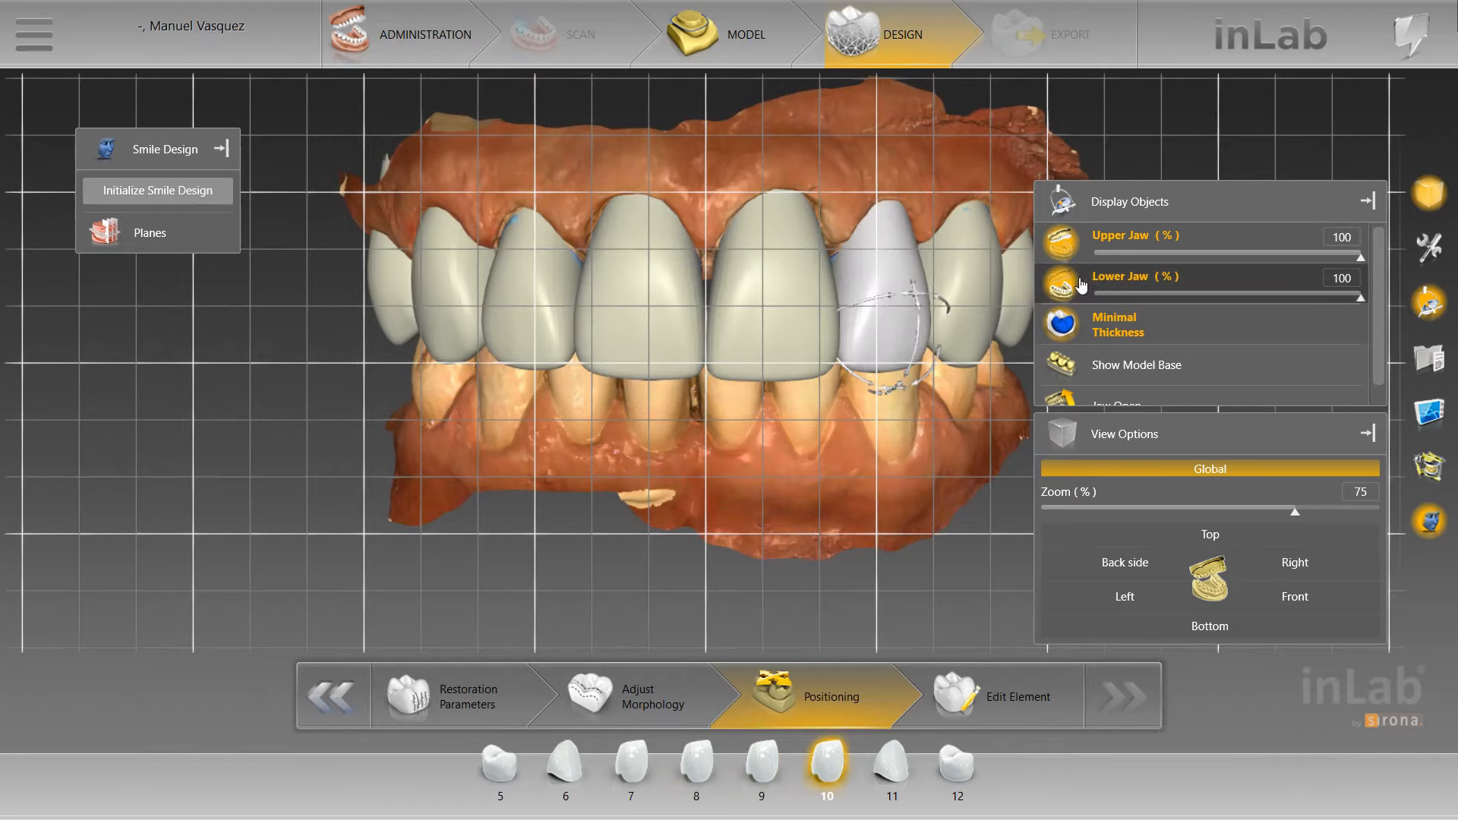
pyautogui.click(1082, 277)
pyautogui.click(656, 345)
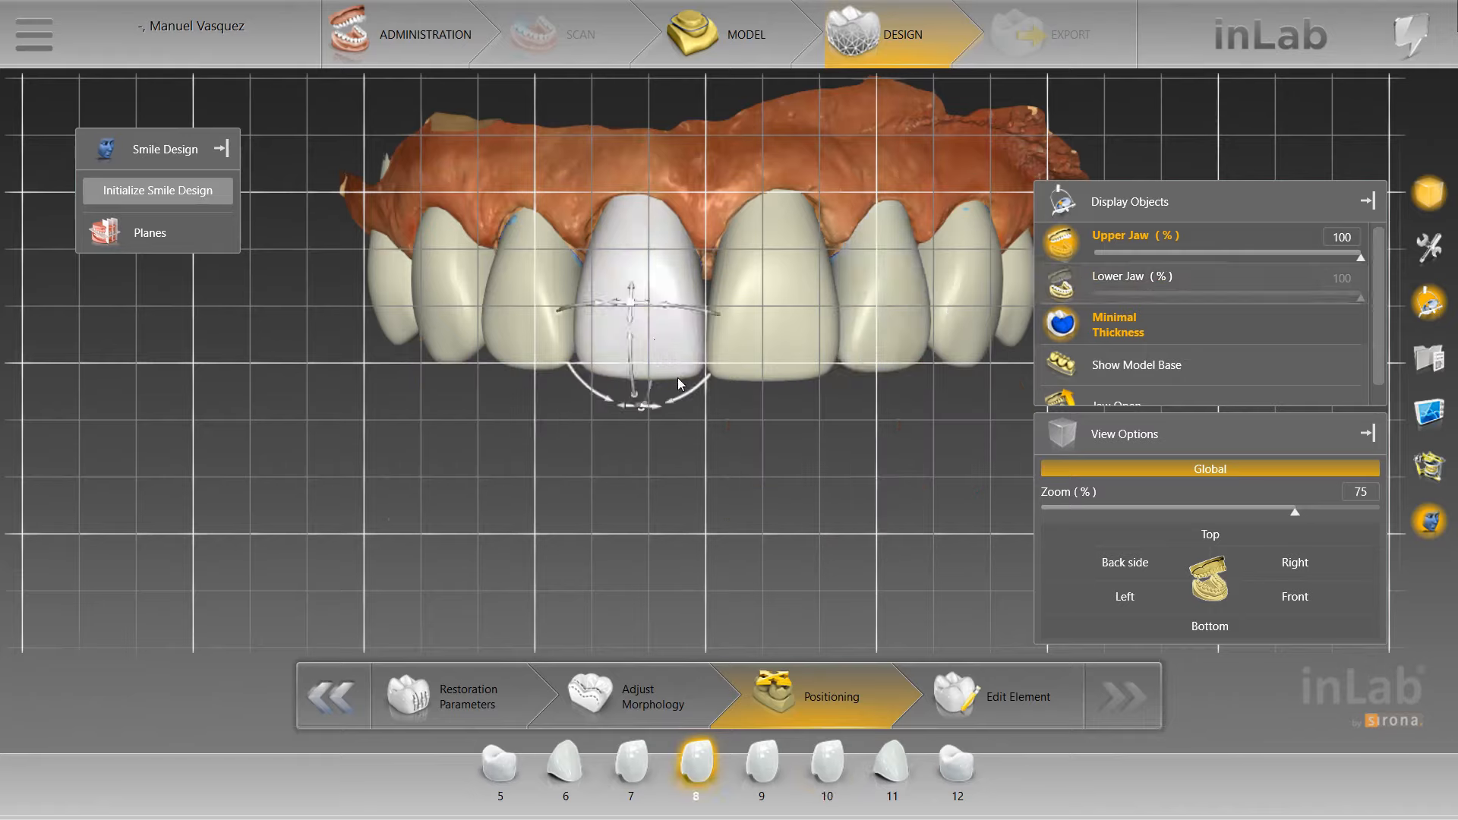
pyautogui.moveTo(685, 399); pyautogui.dragTo(686, 400)
pyautogui.moveTo(631, 323); pyautogui.dragTo(635, 330)
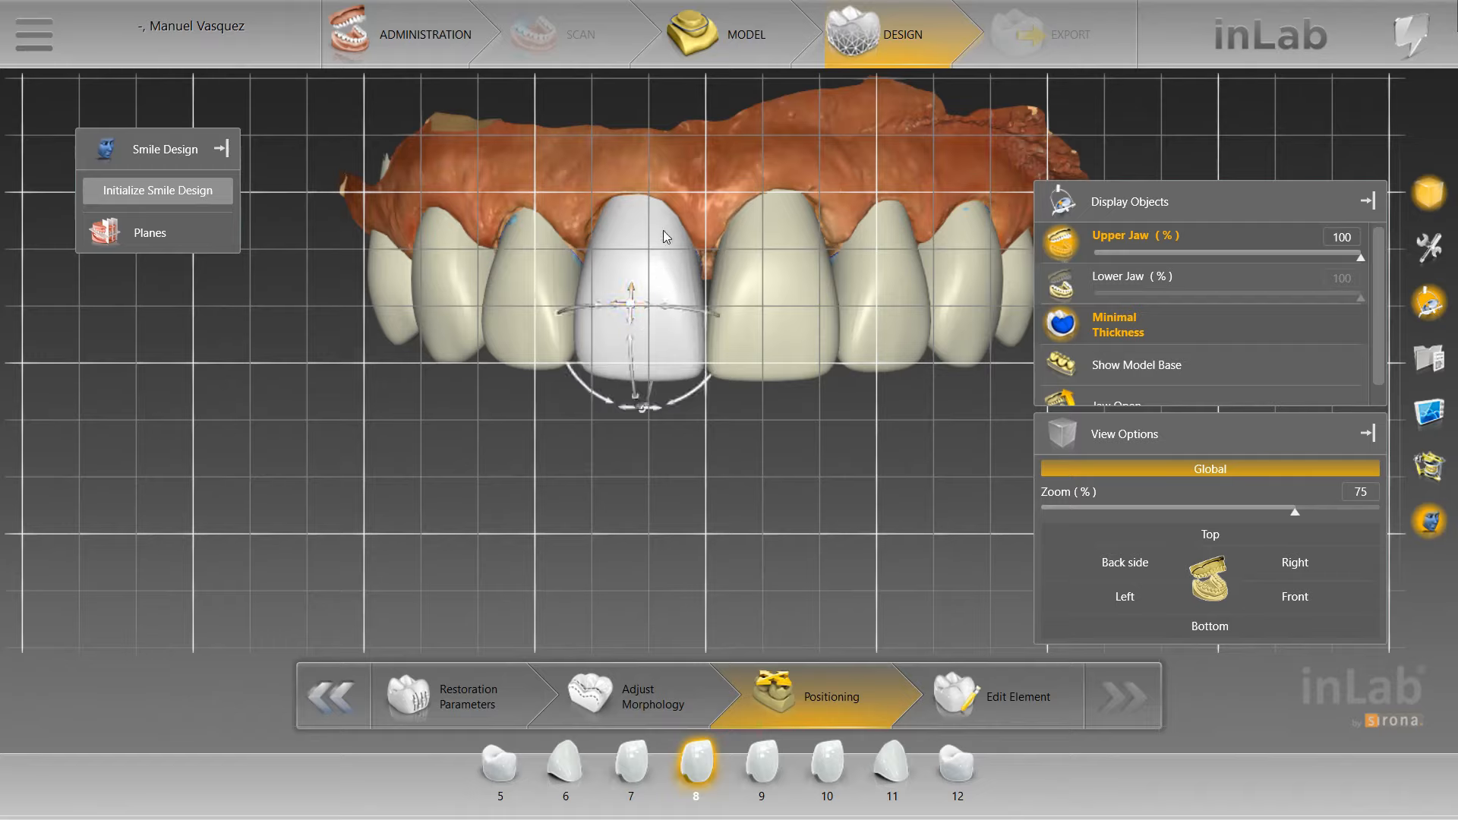
pyautogui.click(729, 310)
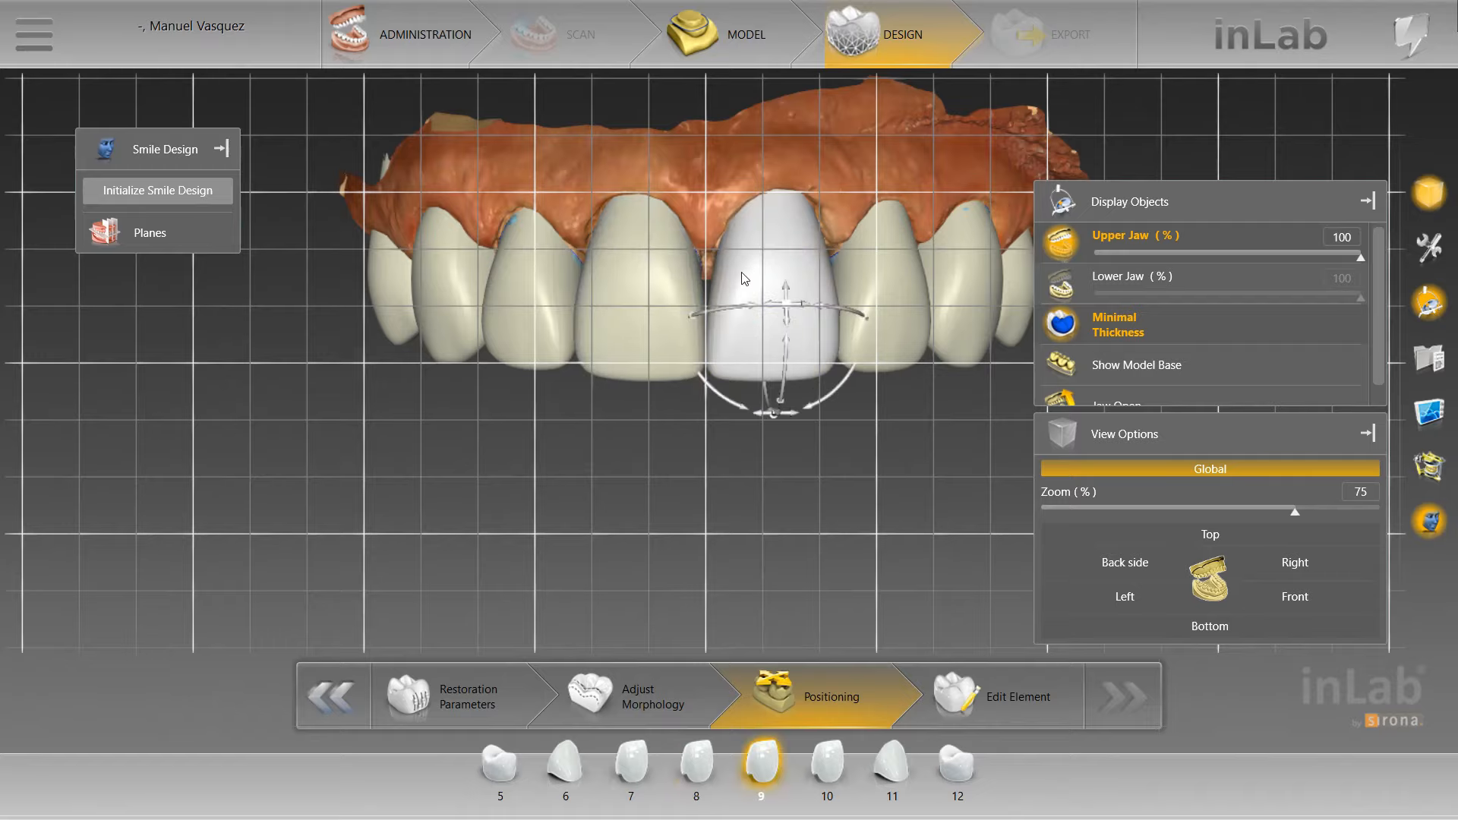
# Scale the tooth 8 crown slightly wider on its side facing tooth 7
pyautogui.click(689, 308)
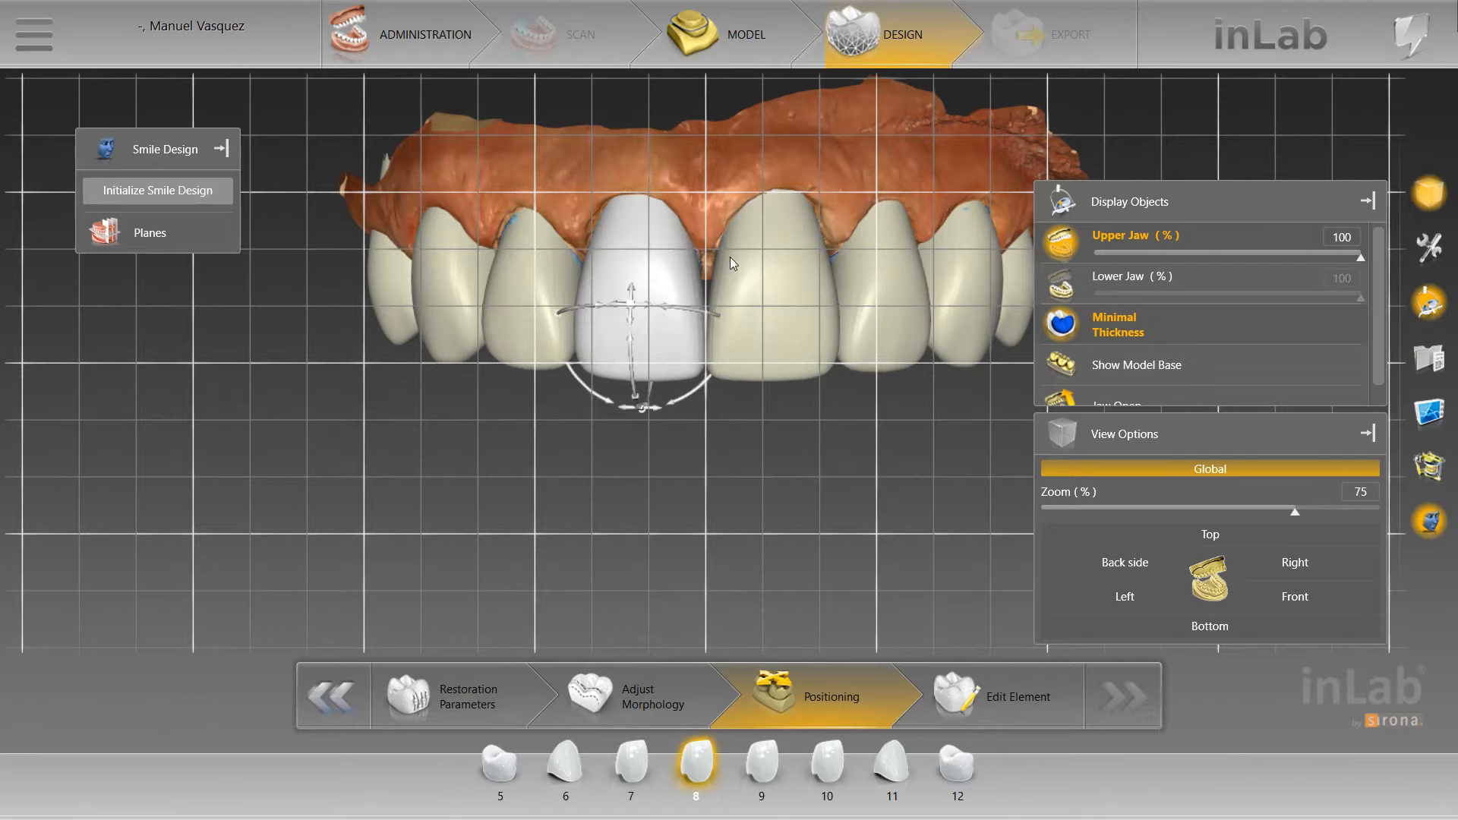
pyautogui.rightClick(596, 332)
pyautogui.click(648, 361)
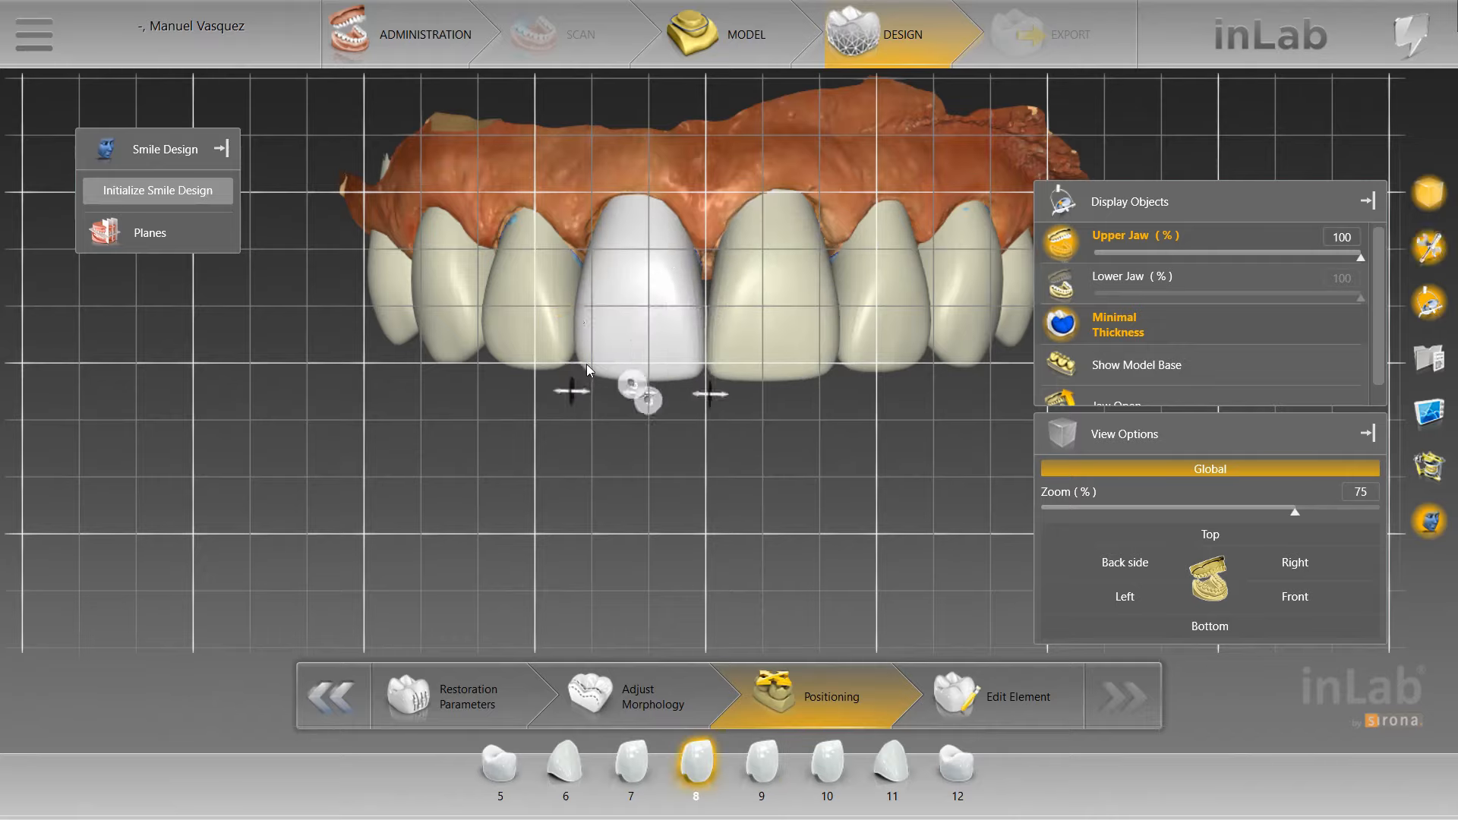
pyautogui.moveTo(585, 397); pyautogui.dragTo(582, 396)
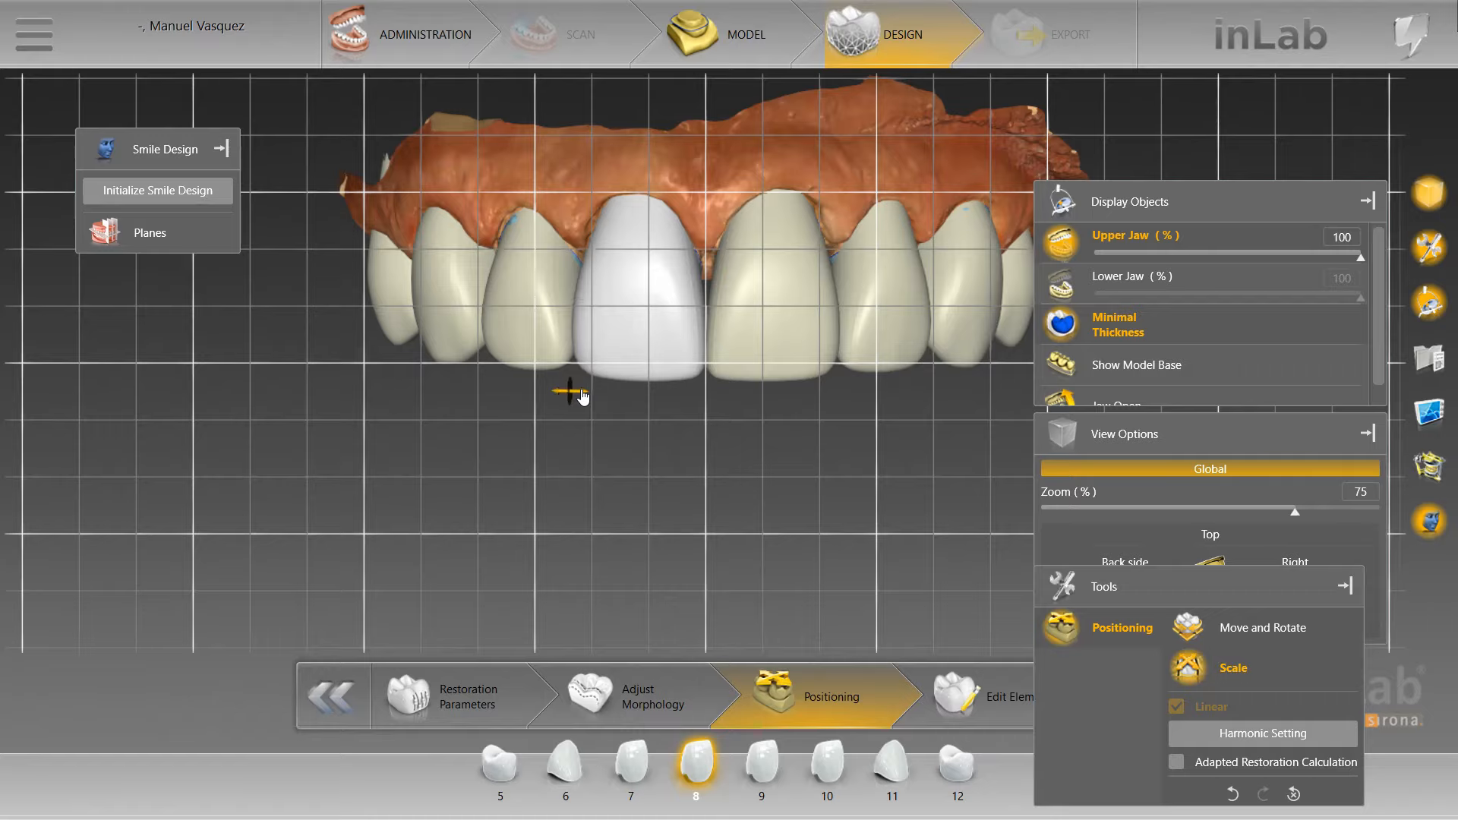
# Return the tooth 7 crown to Move and Rotate and adjust its tilt and sideways position against the grid
pyautogui.click(527, 290)
pyautogui.rightClick(521, 305)
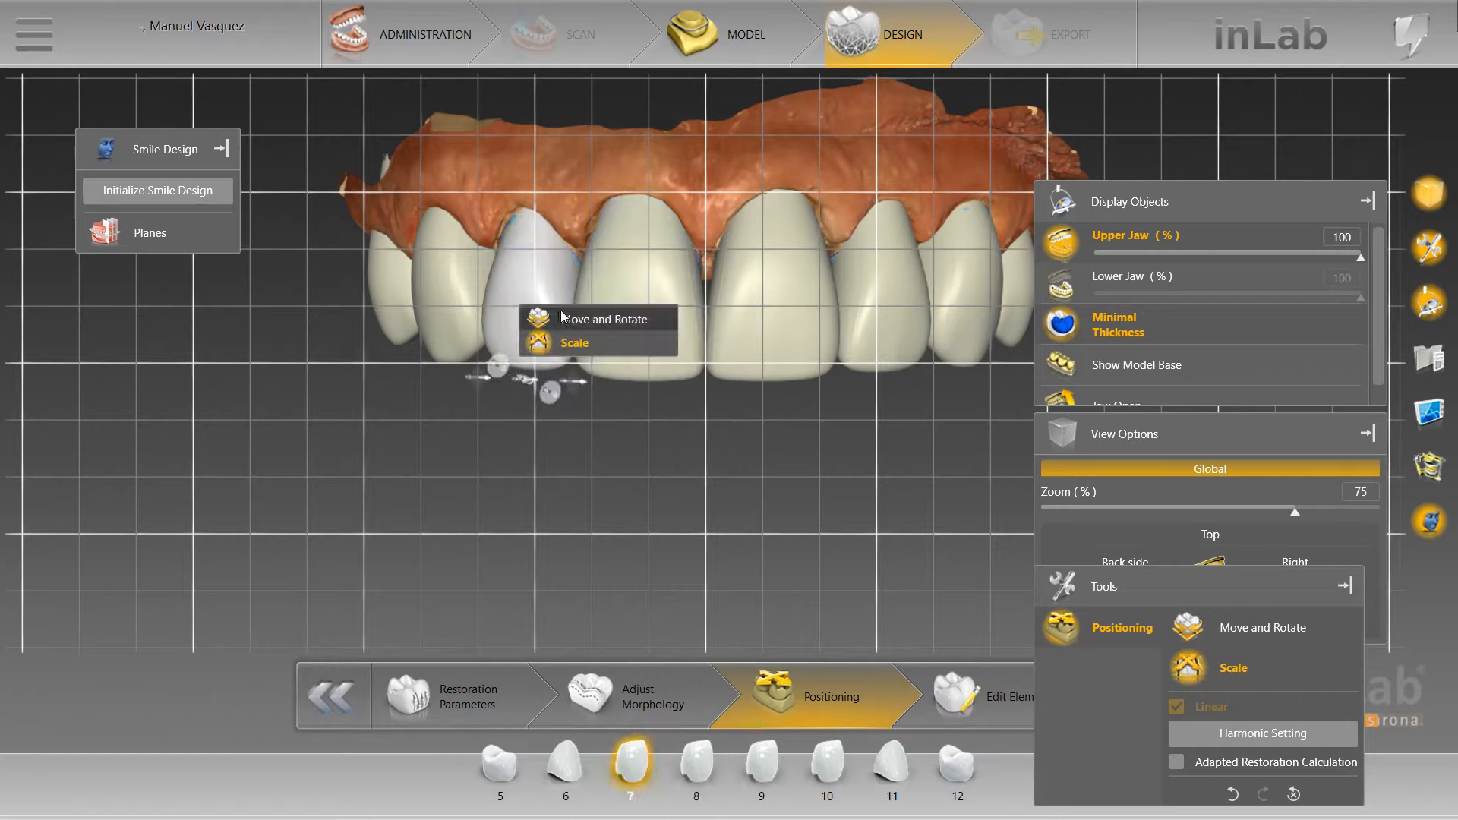
pyautogui.click(577, 319)
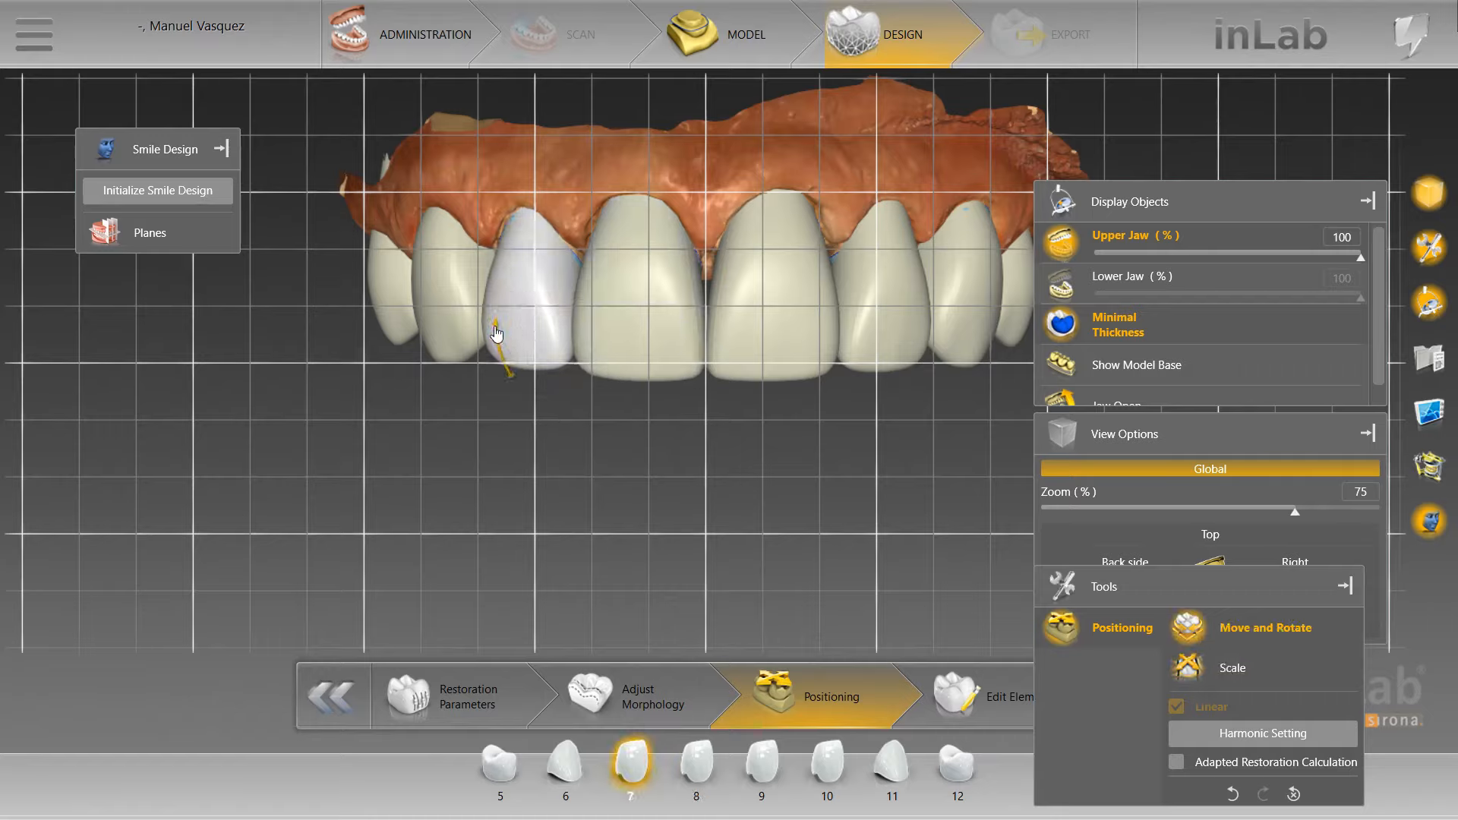
pyautogui.moveTo(497, 334)
pyautogui.mouseDown()
pyautogui.moveTo(564, 343)
pyautogui.moveTo(575, 375)
pyautogui.mouseUp()
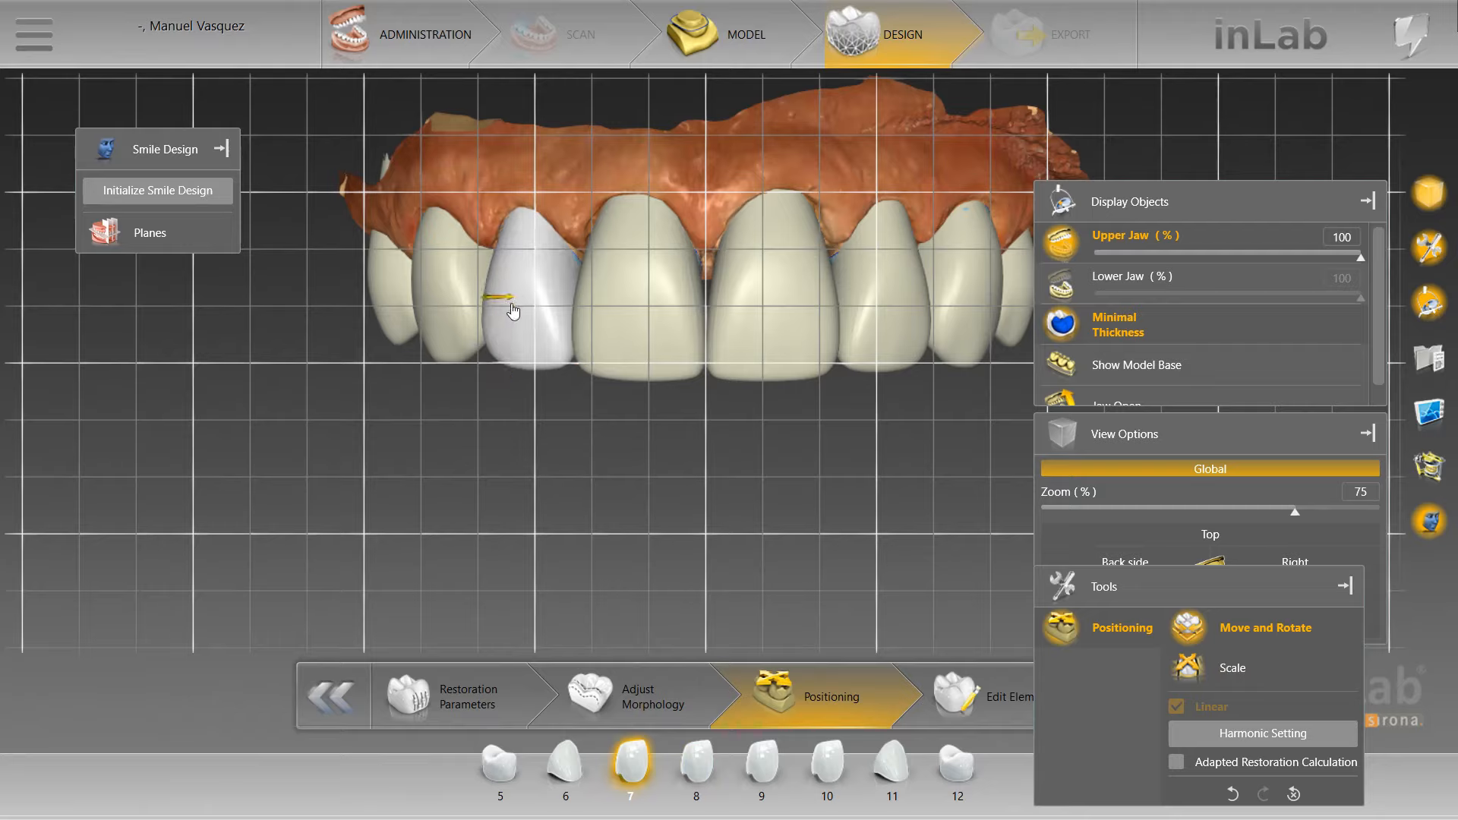
pyautogui.moveTo(508, 305); pyautogui.dragTo(513, 306)
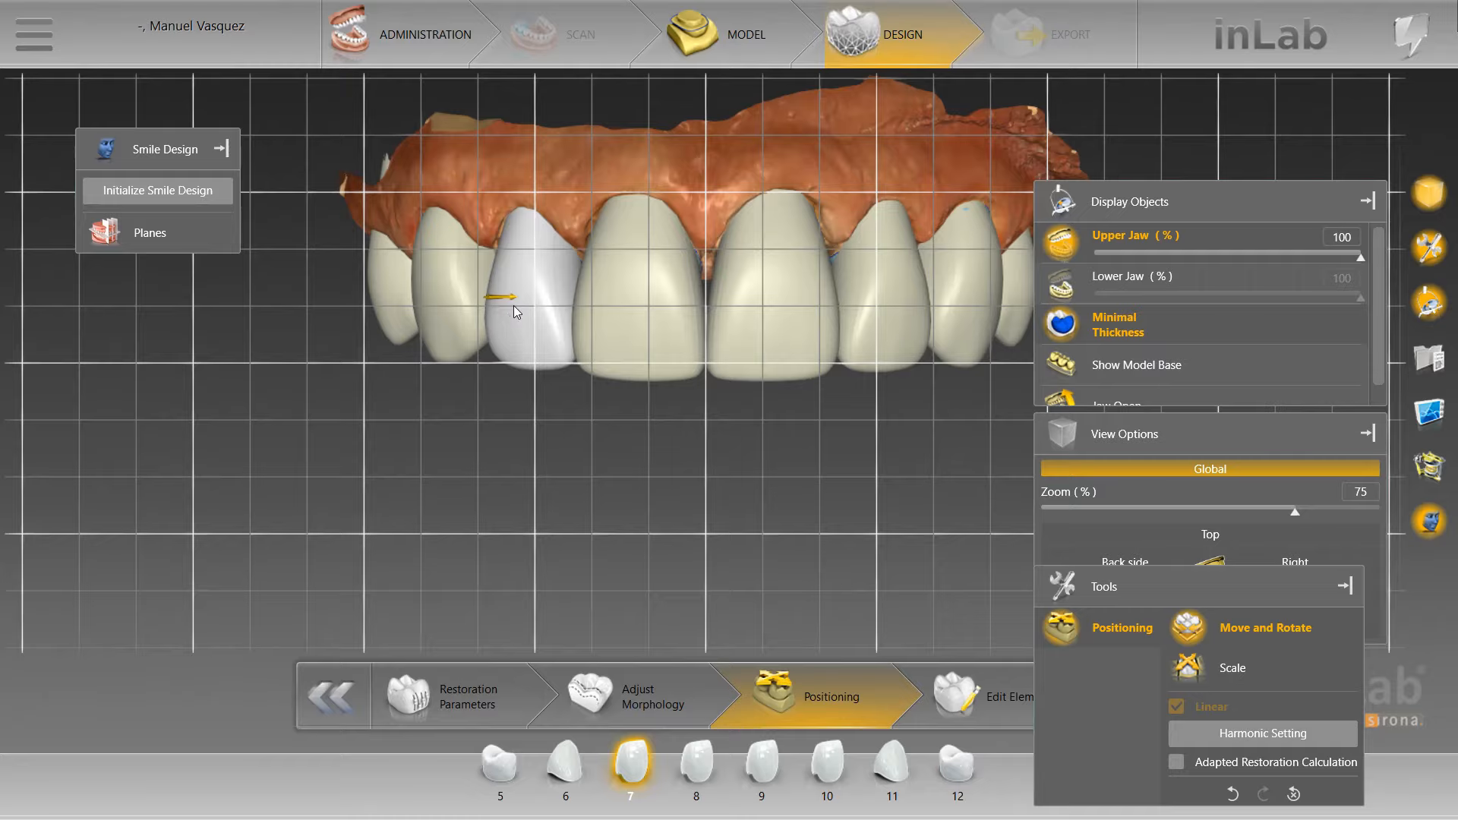
pyautogui.scroll(-5, 513, 407)
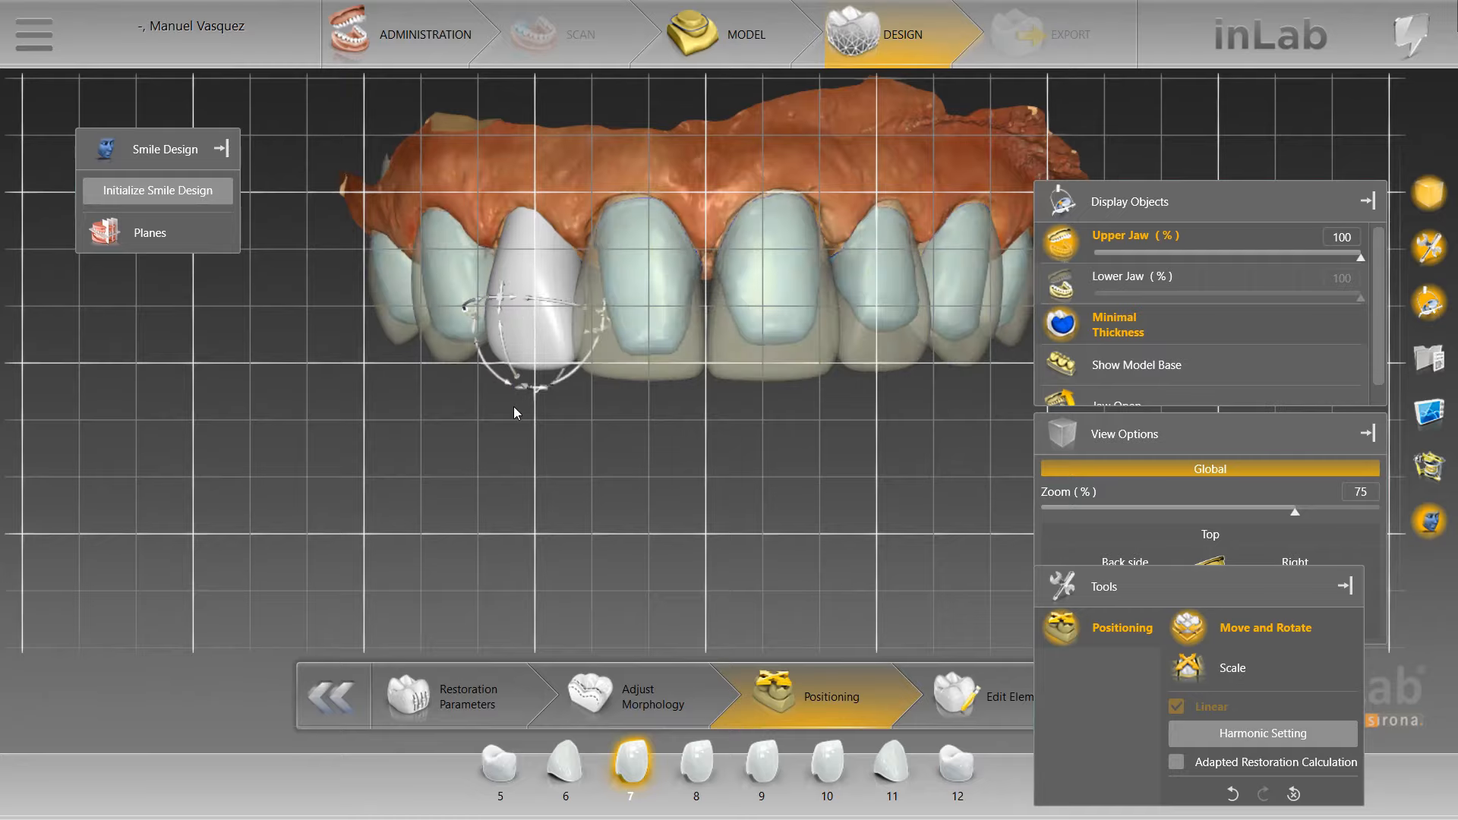
pyautogui.scroll(5, 673, 440)
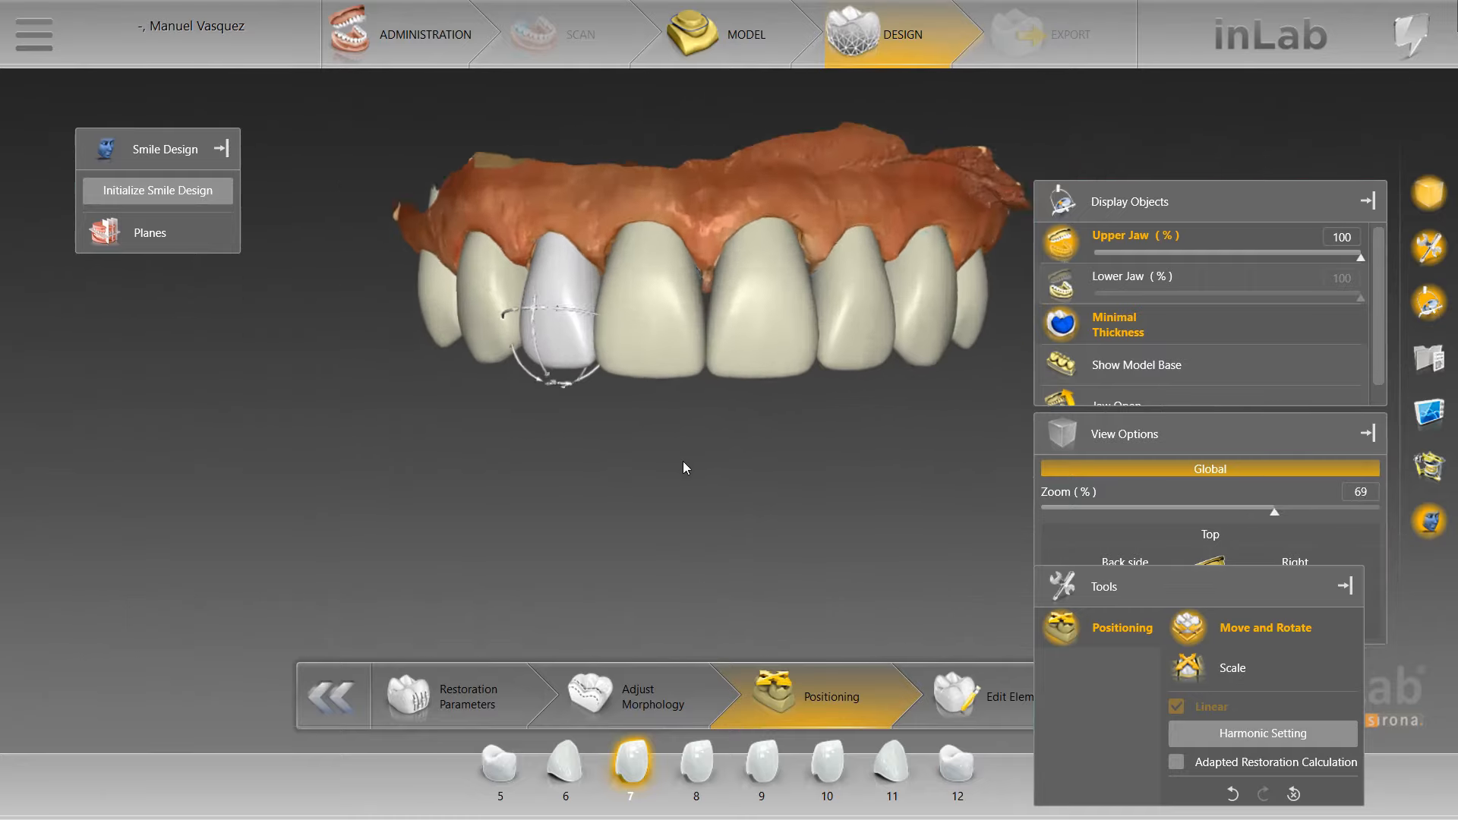
# Fine-tune the tooth 7 crown's position, height and rotation from the biting-edge and outer sides of the arch
pyautogui.moveTo(713, 458); pyautogui.dragTo(762, 396, button='middle')
pyautogui.scroll(2, 700, 240)
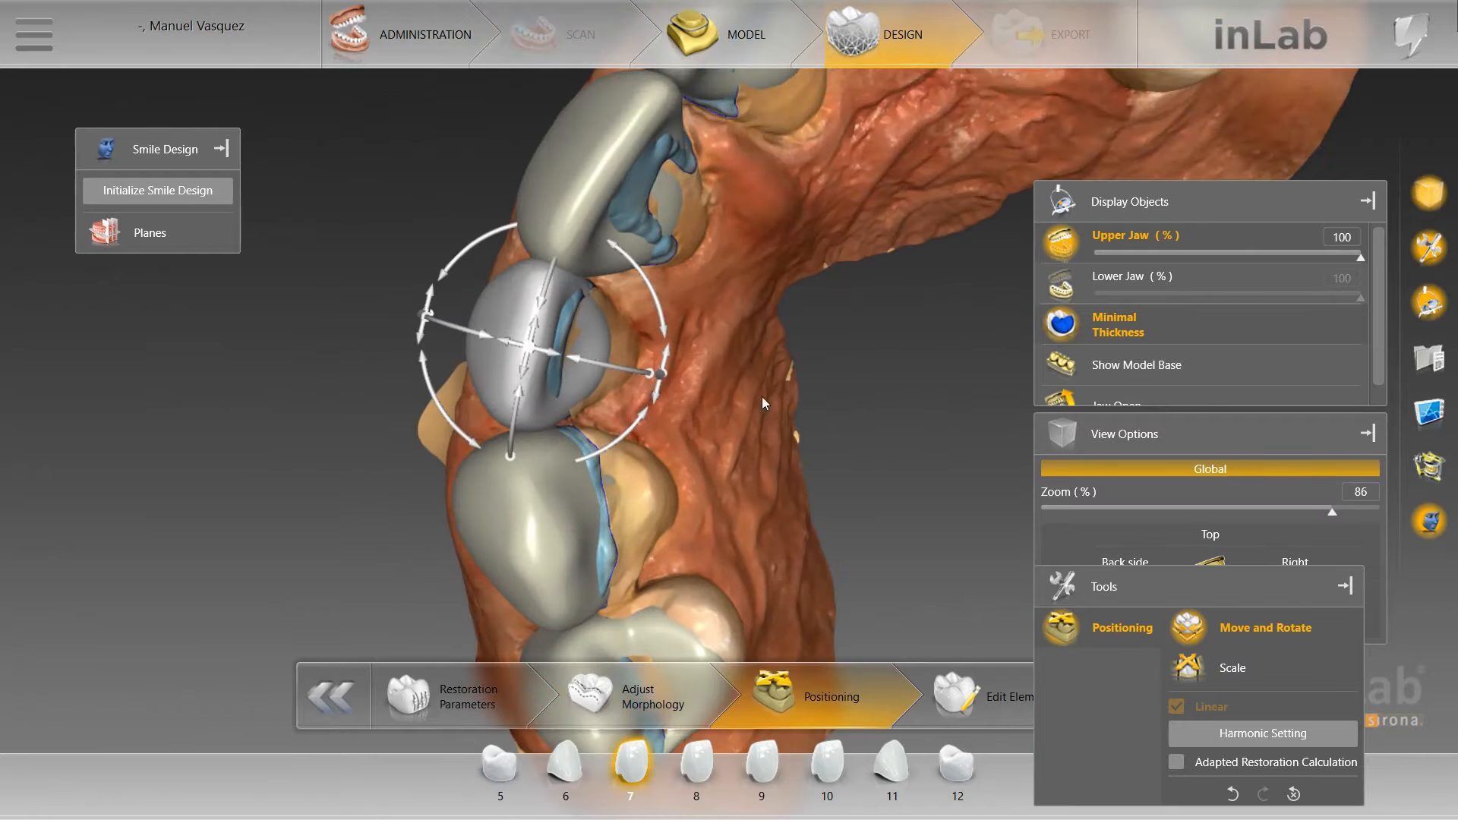
pyautogui.moveTo(558, 361); pyautogui.dragTo(562, 365)
pyautogui.moveTo(305, 263); pyautogui.dragTo(434, 316)
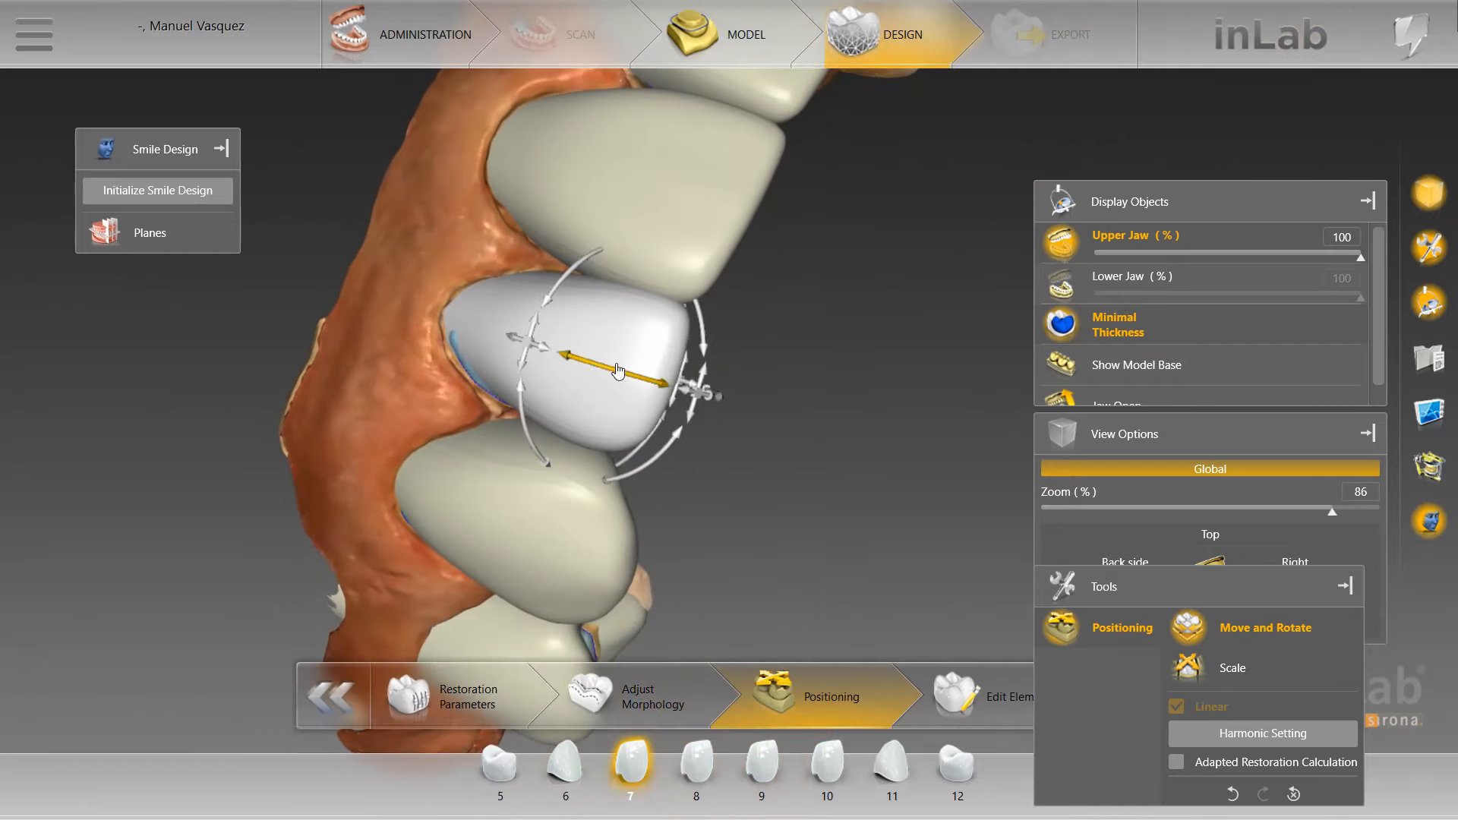
pyautogui.moveTo(616, 366); pyautogui.dragTo(620, 372)
pyautogui.moveTo(703, 345); pyautogui.dragTo(705, 349)
pyautogui.moveTo(809, 392); pyautogui.dragTo(768, 369)
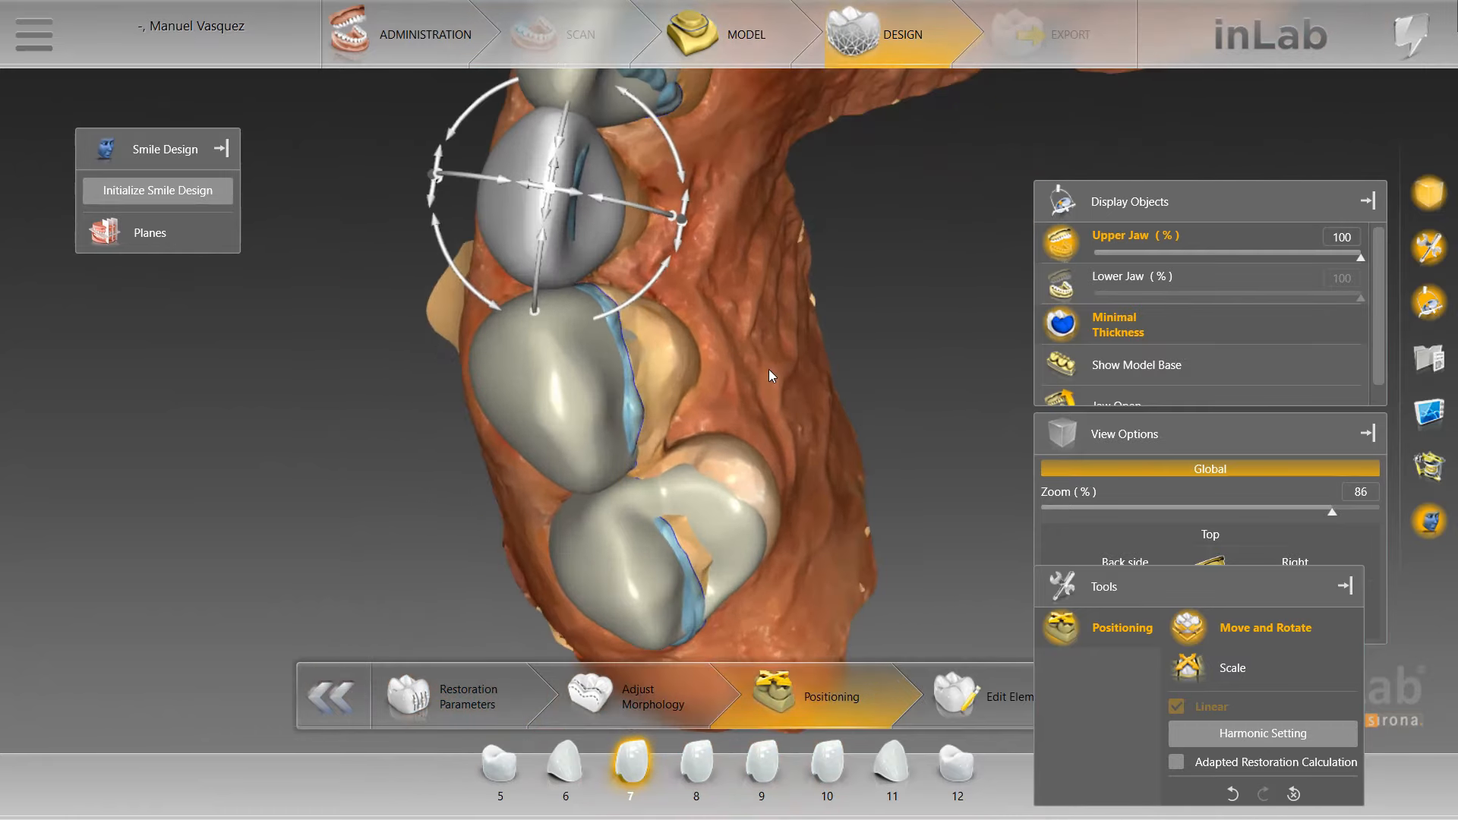
# Fine-tune the tooth 6 crown's position and rotation in the arch between teeth 5 and 7
pyautogui.click(595, 388)
pyautogui.moveTo(599, 412); pyautogui.dragTo(605, 410)
pyautogui.moveTo(413, 339); pyautogui.dragTo(595, 331)
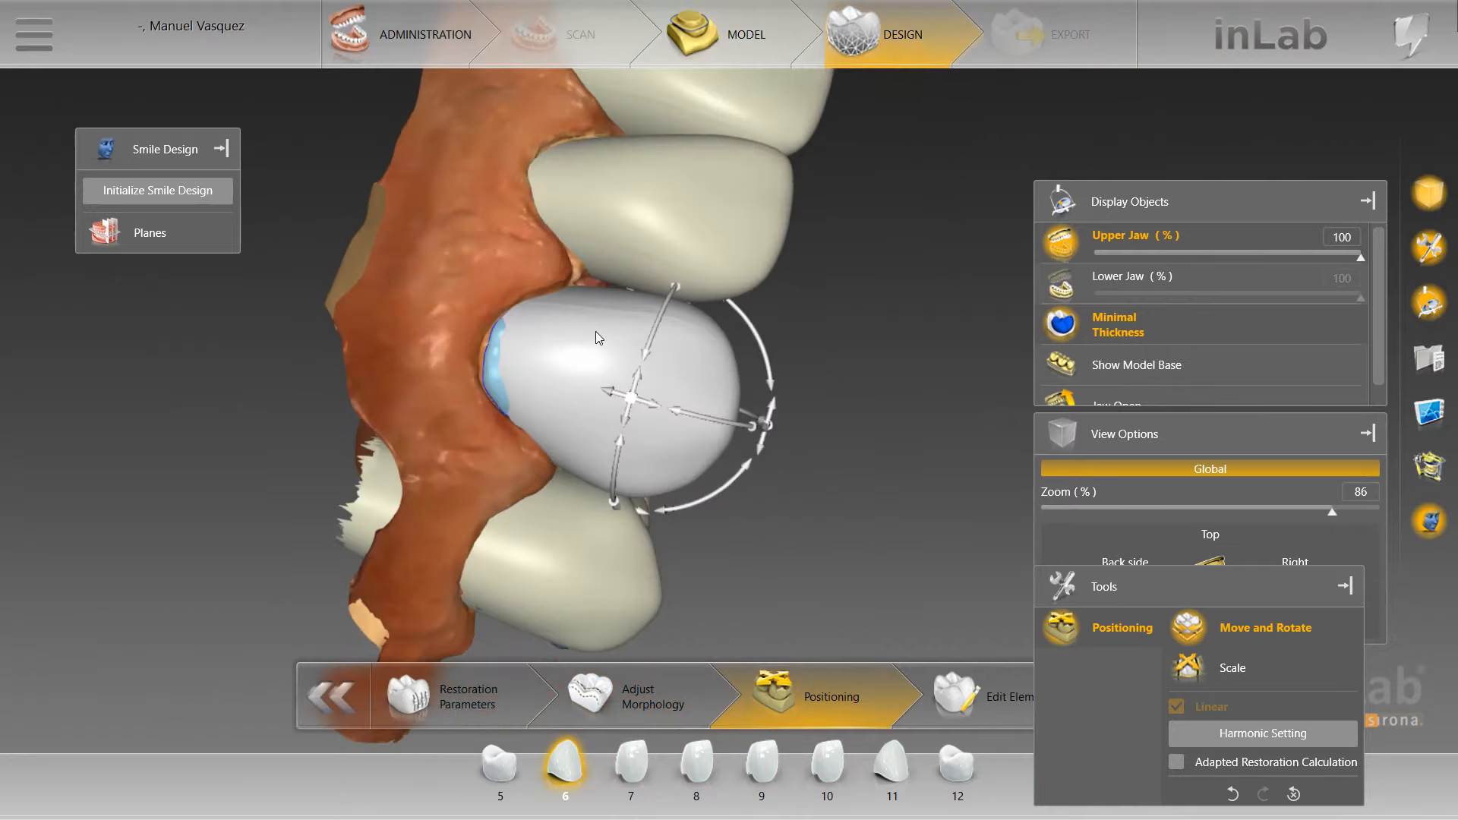
pyautogui.moveTo(697, 423); pyautogui.dragTo(706, 423)
pyautogui.moveTo(814, 422); pyautogui.dragTo(716, 392)
pyautogui.moveTo(609, 393); pyautogui.dragTo(600, 393)
pyautogui.moveTo(642, 284); pyautogui.dragTo(651, 293)
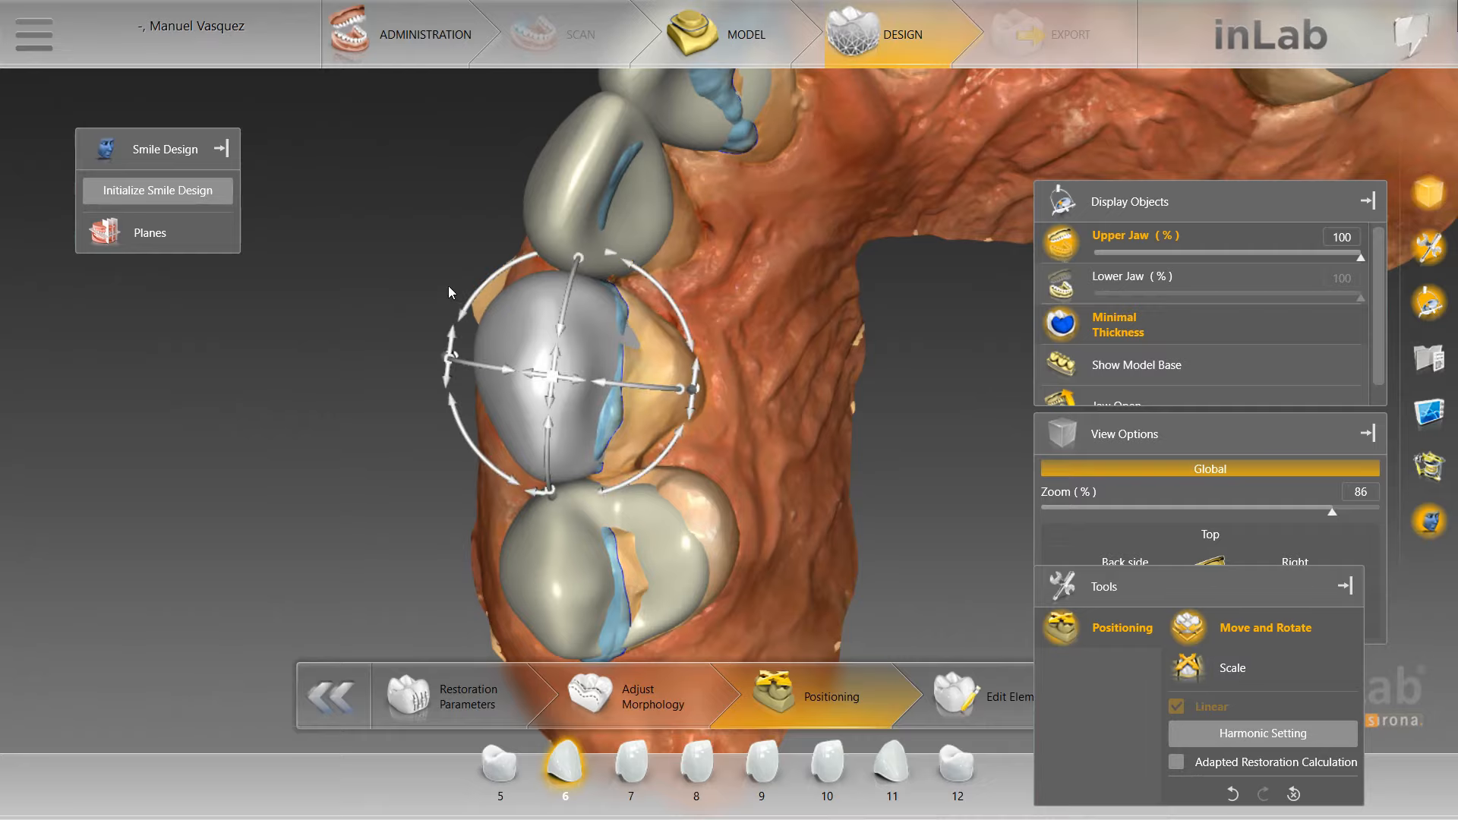
pyautogui.moveTo(448, 286); pyautogui.dragTo(423, 247)
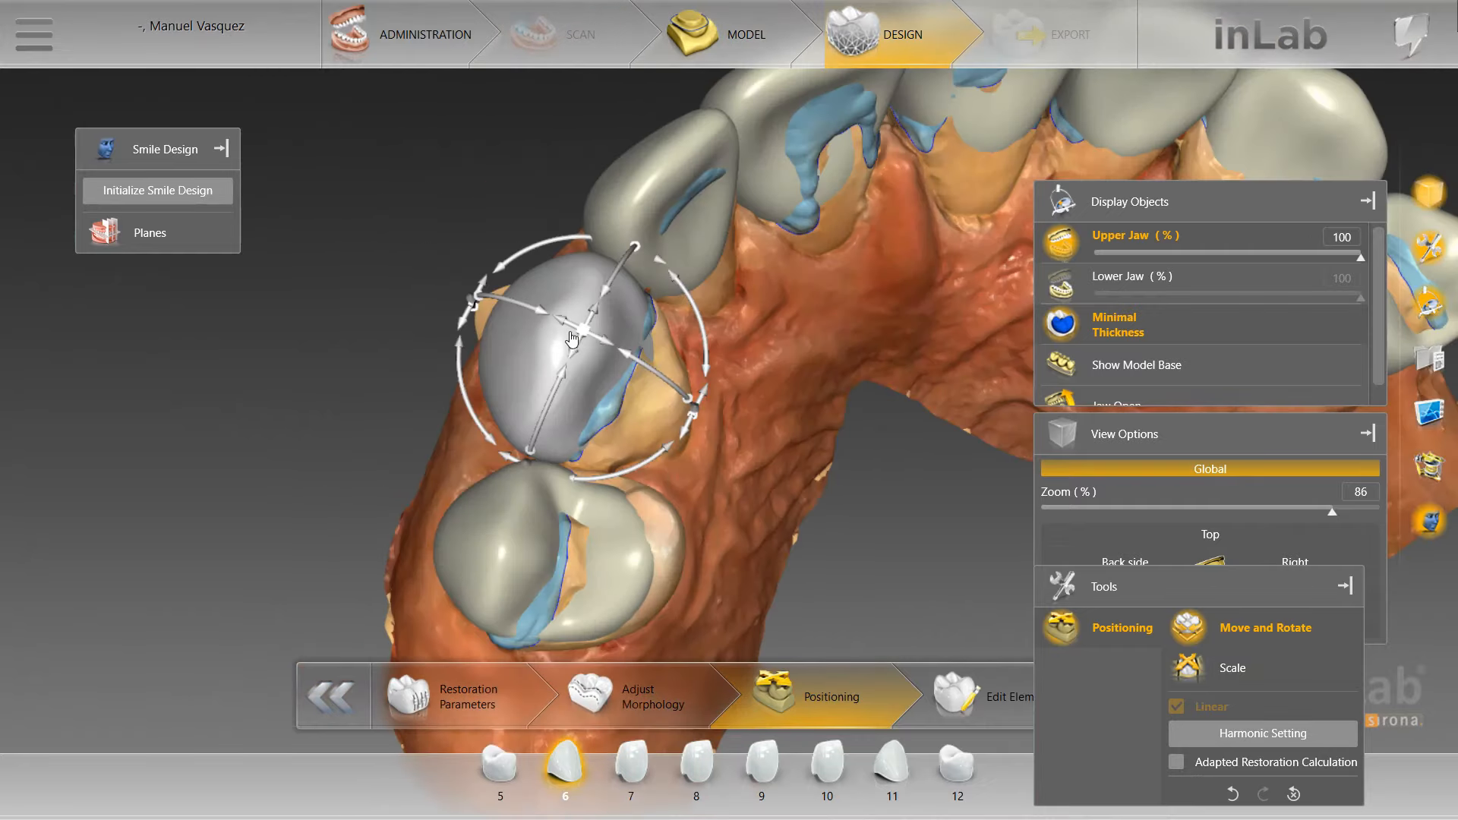
pyautogui.moveTo(572, 339); pyautogui.dragTo(562, 328)
pyautogui.moveTo(493, 237); pyautogui.dragTo(465, 322)
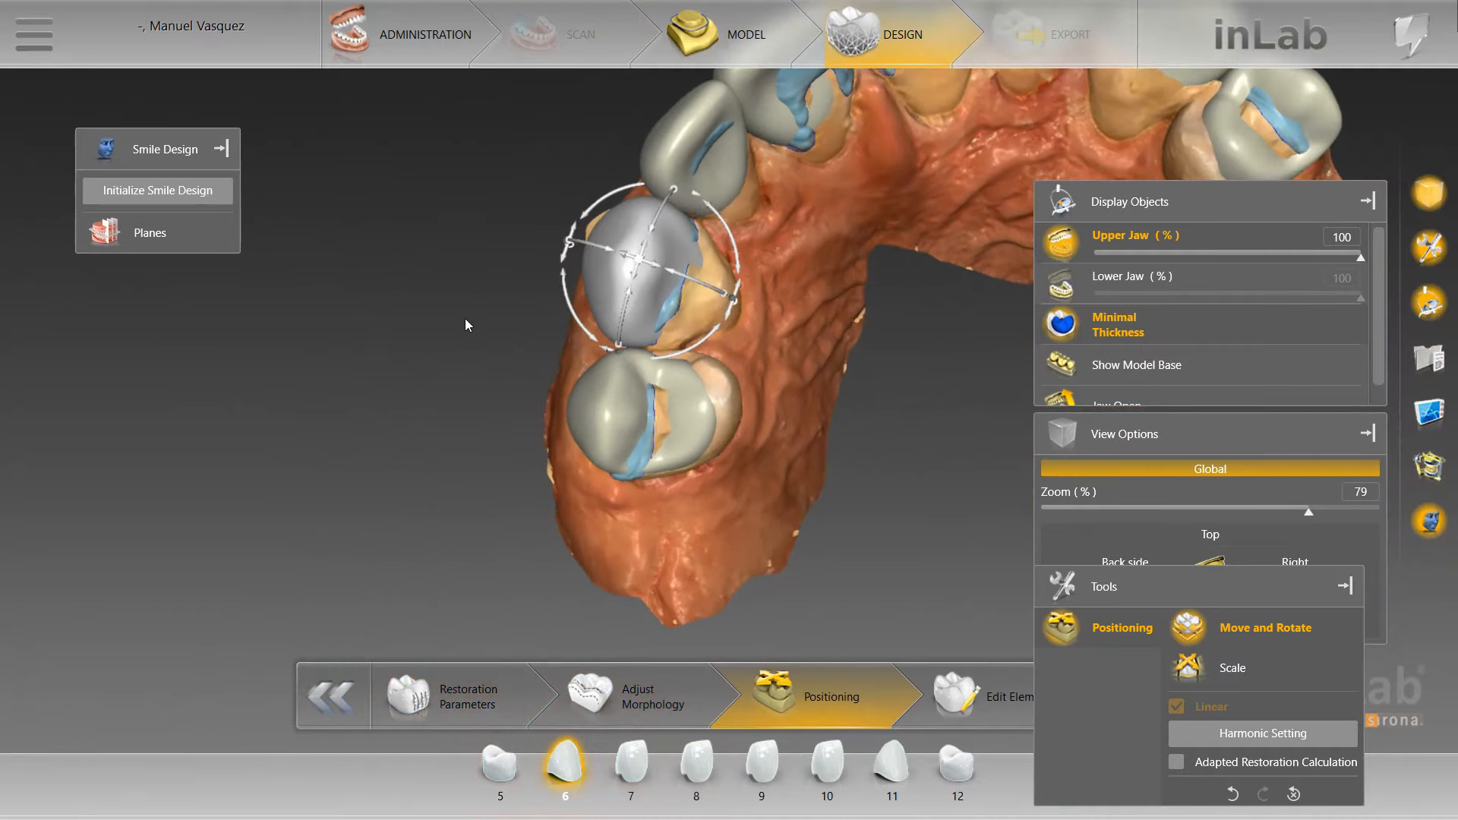
# Nudge the tooth 5 crown slightly in the arch and switch it to Scale
pyautogui.click(661, 425)
pyautogui.moveTo(662, 423); pyautogui.dragTo(664, 424)
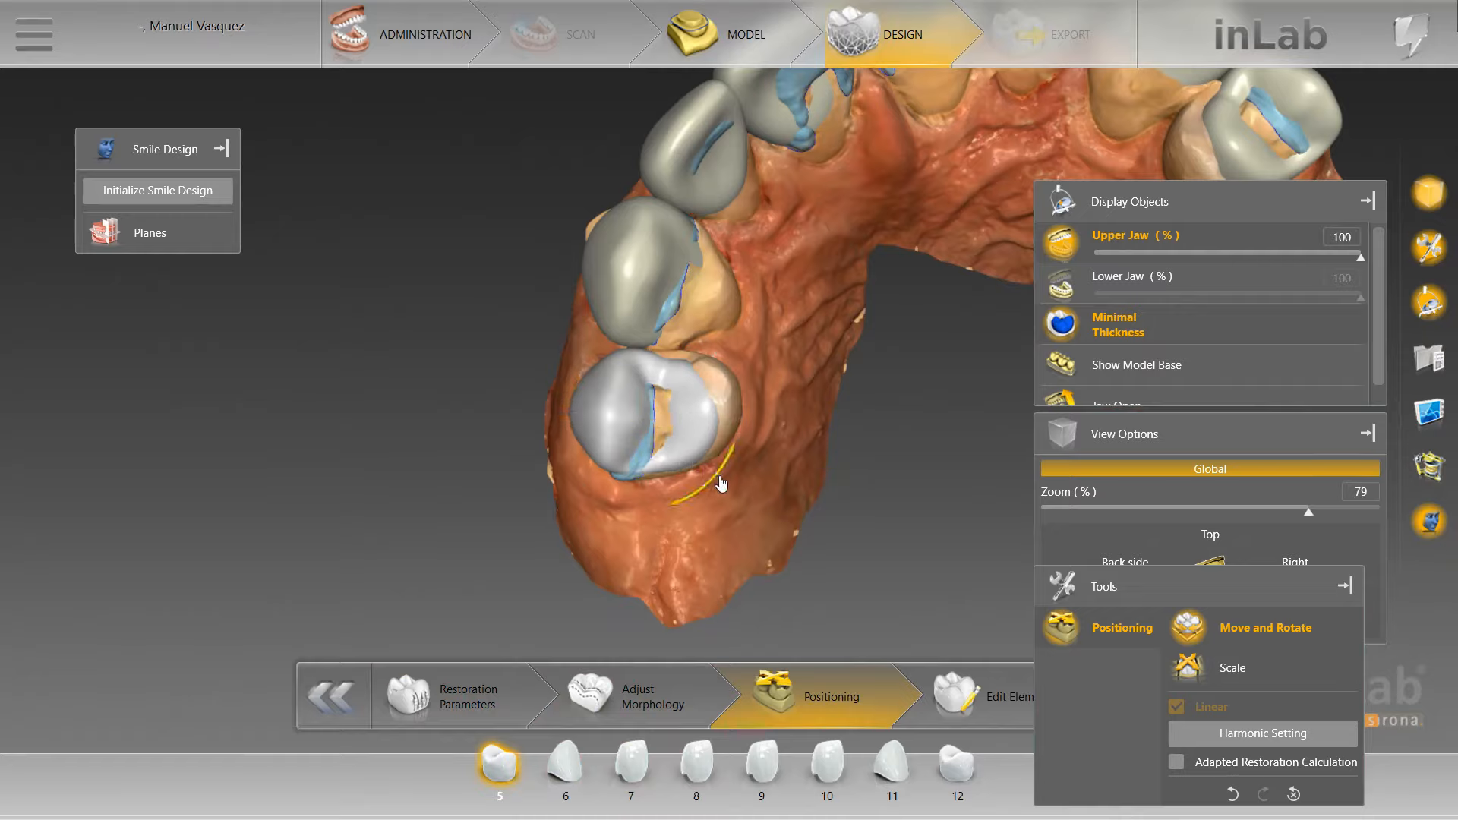
pyautogui.rightClick(617, 452)
pyautogui.click(671, 491)
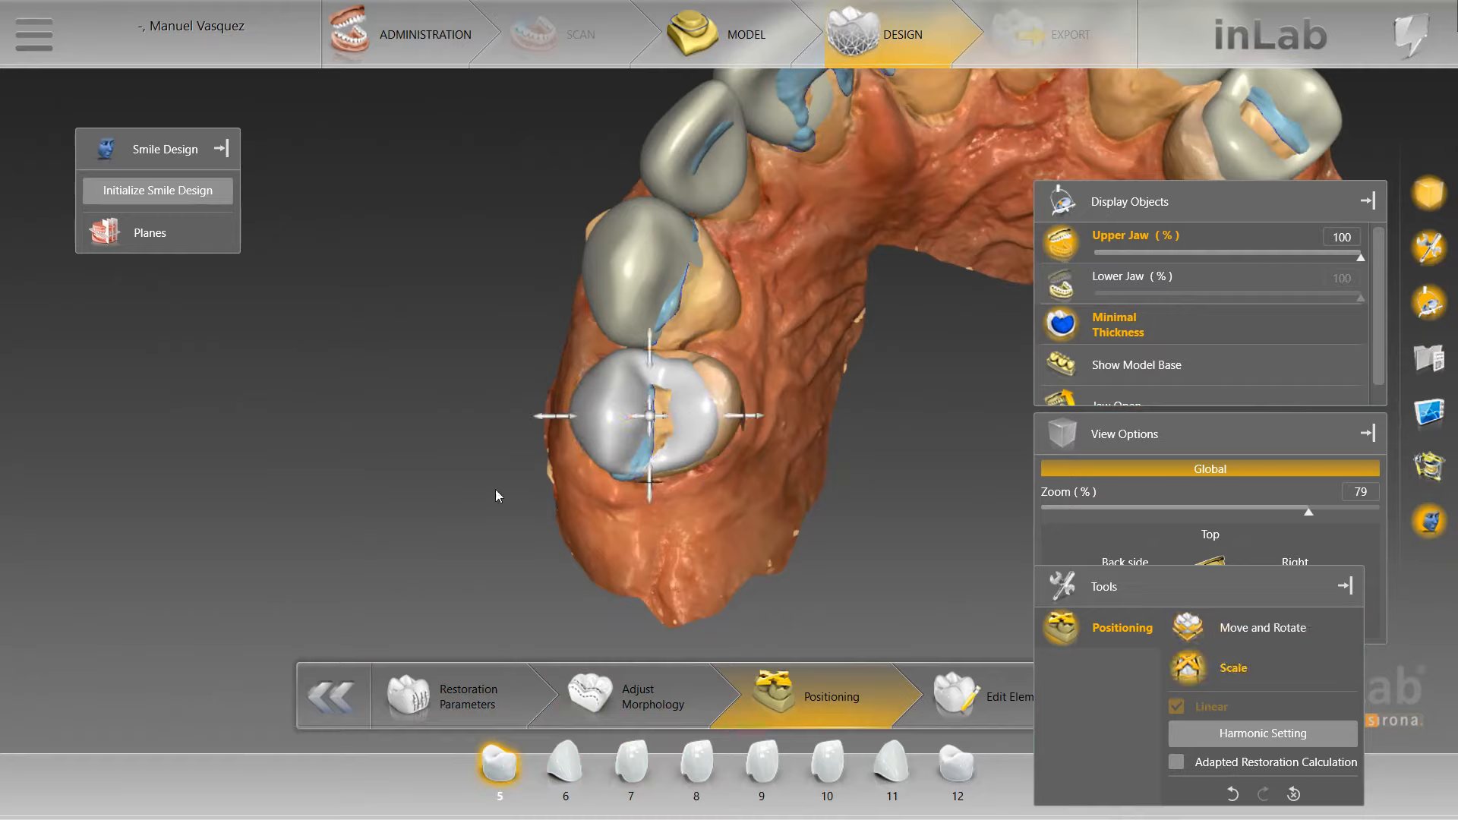
# Show the lower jaw and check the restorations' alignment and minimal thickness from the front against the background grid
pyautogui.moveTo(495, 488); pyautogui.dragTo(731, 446)
pyautogui.scroll(-3, 822, 335)
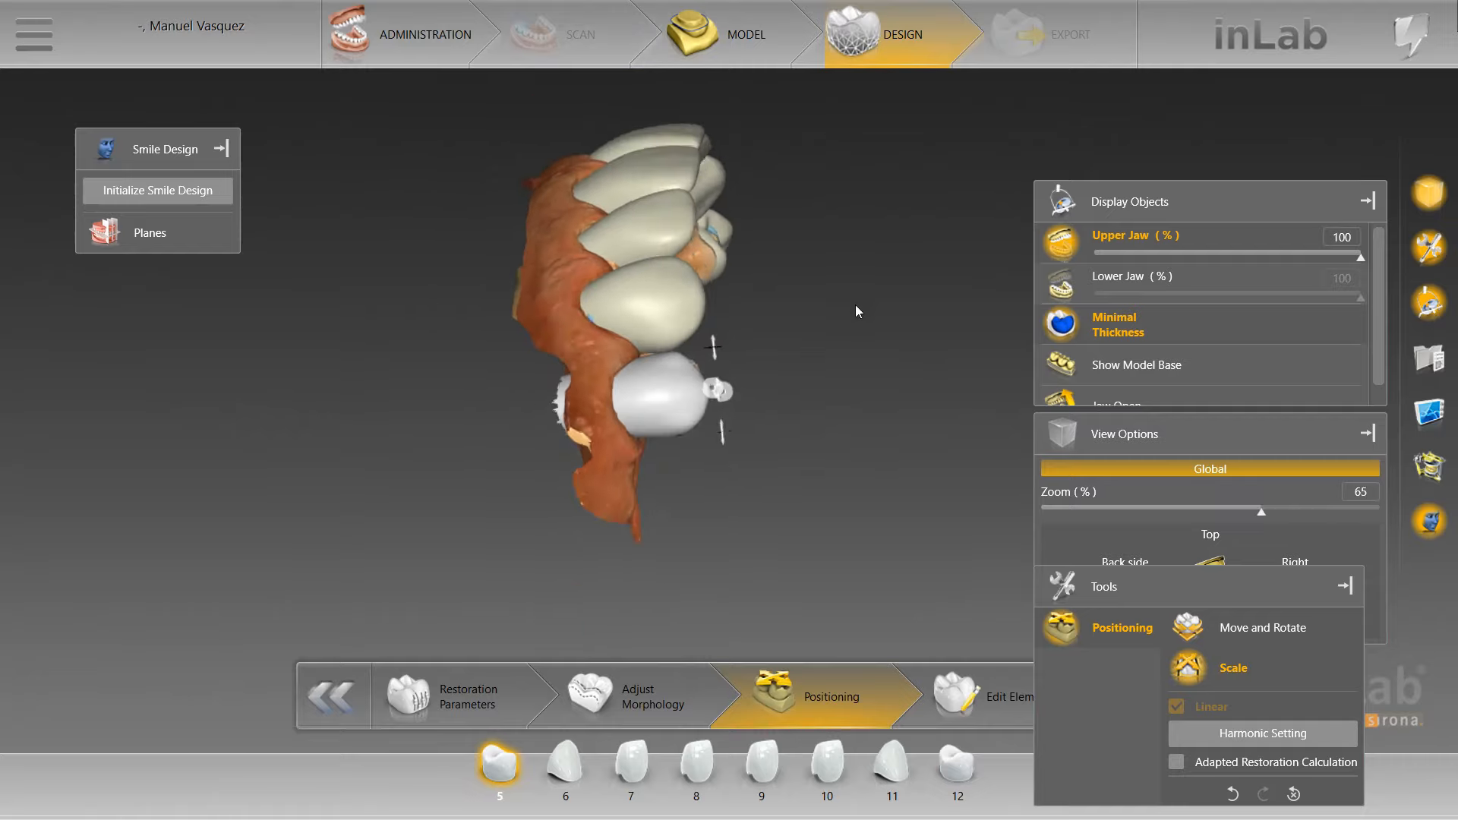
pyautogui.moveTo(855, 304); pyautogui.dragTo(846, 426)
pyautogui.click(1110, 285)
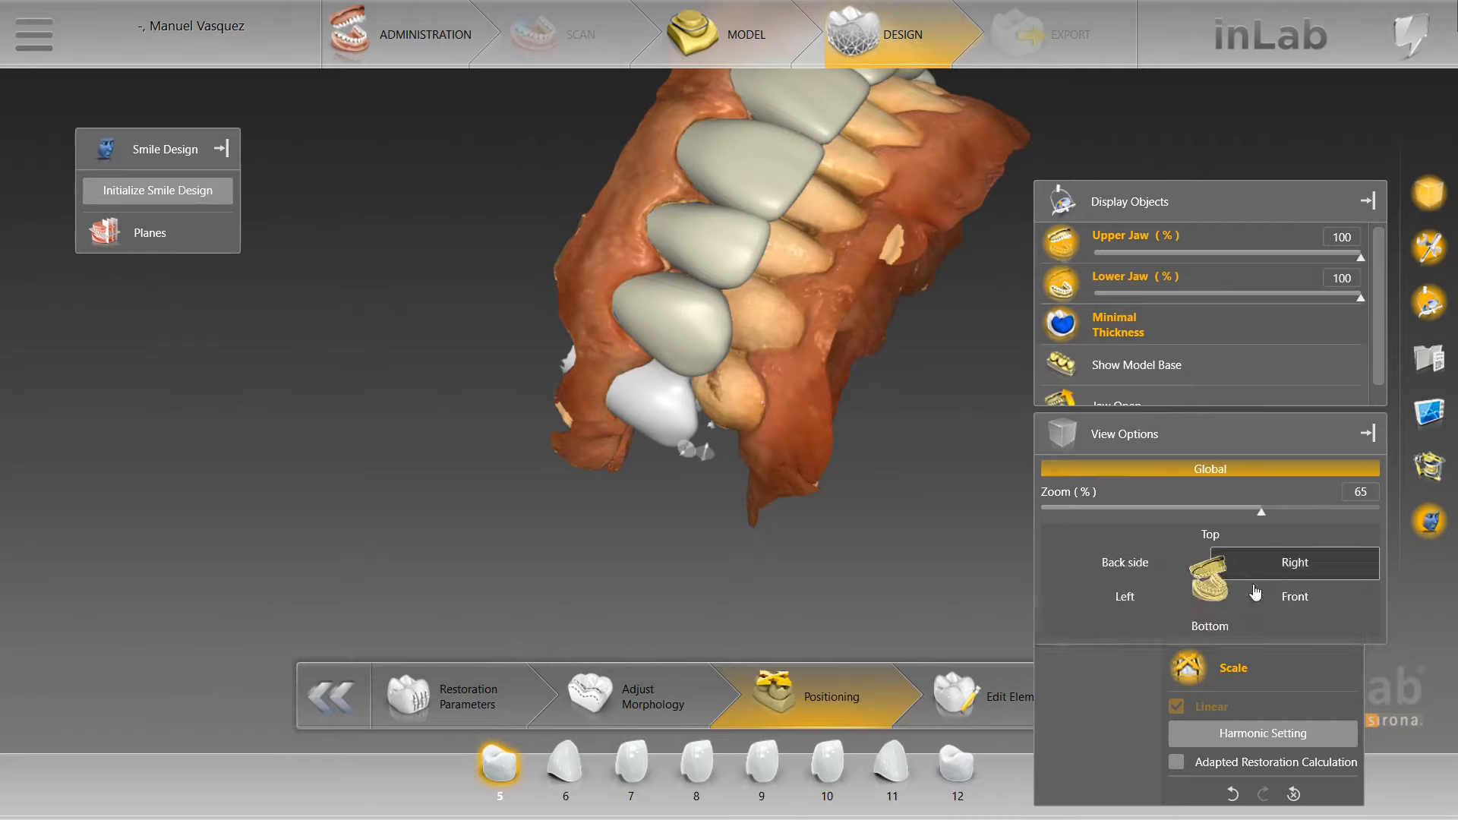
pyautogui.click(1295, 596)
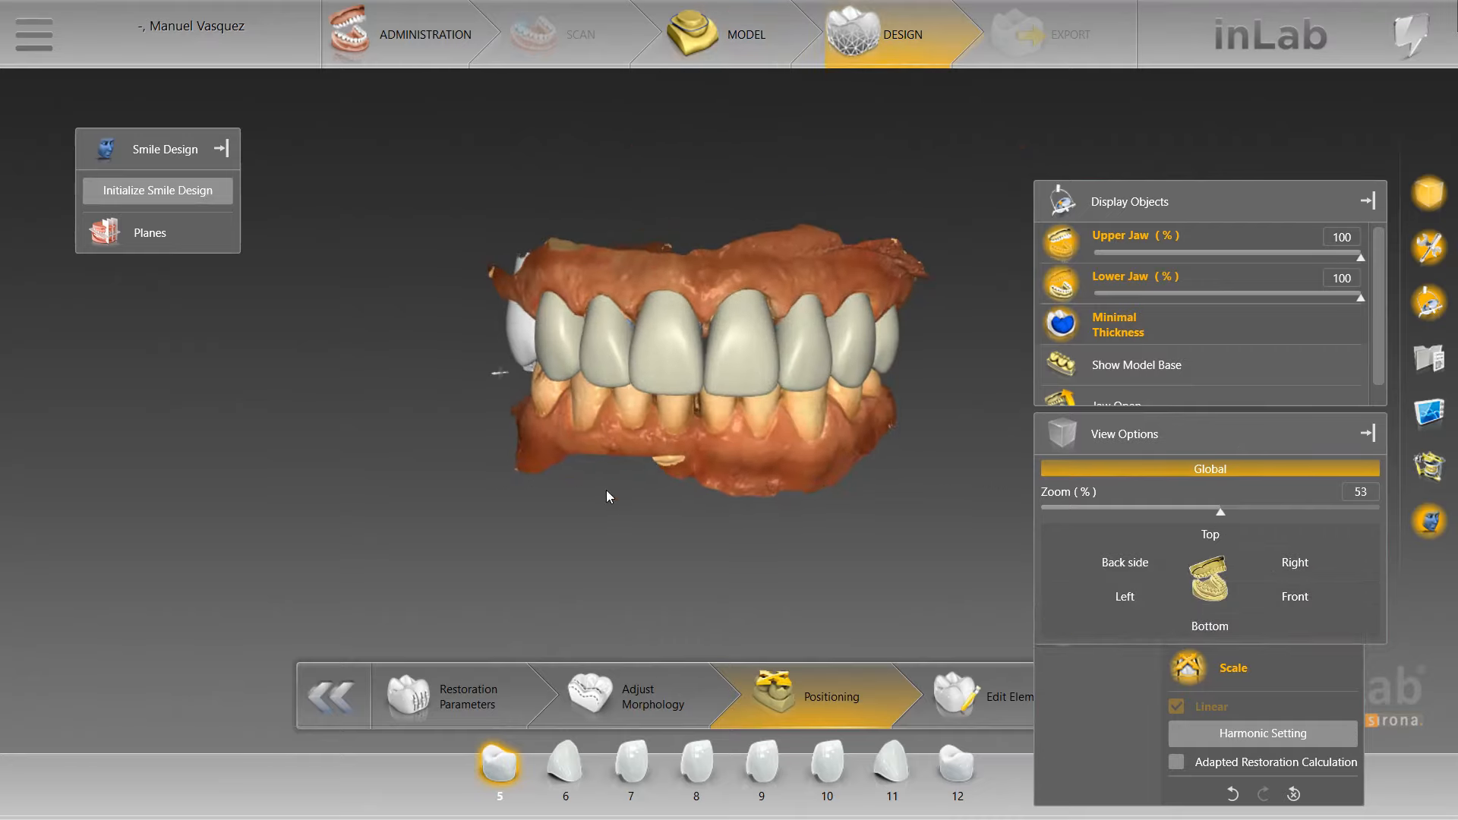
pyautogui.moveTo(606, 489); pyautogui.dragTo(663, 481)
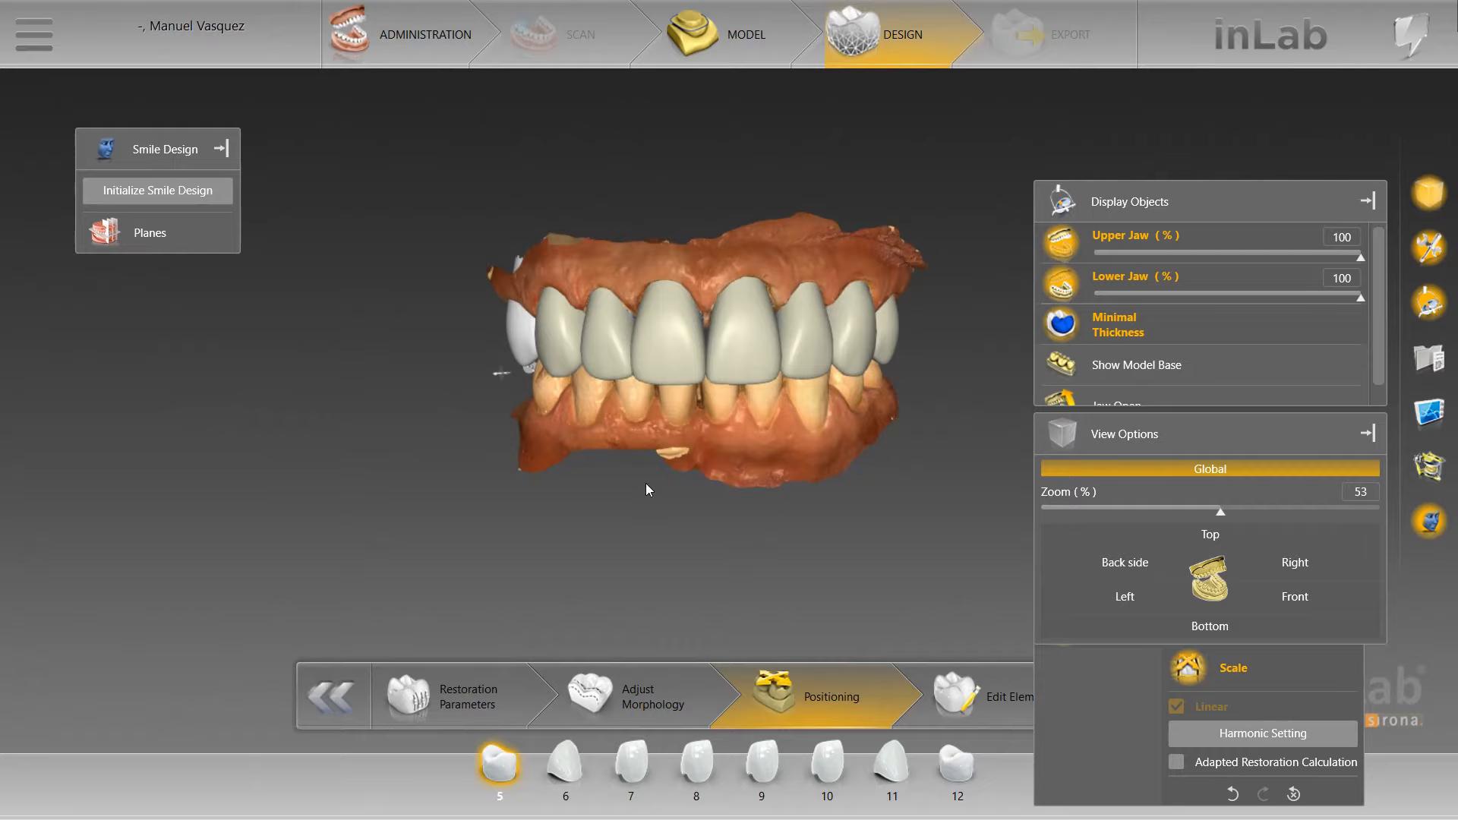
pyautogui.hotkey('ctrl', 'g')
pyautogui.scroll(4, 604, 478)
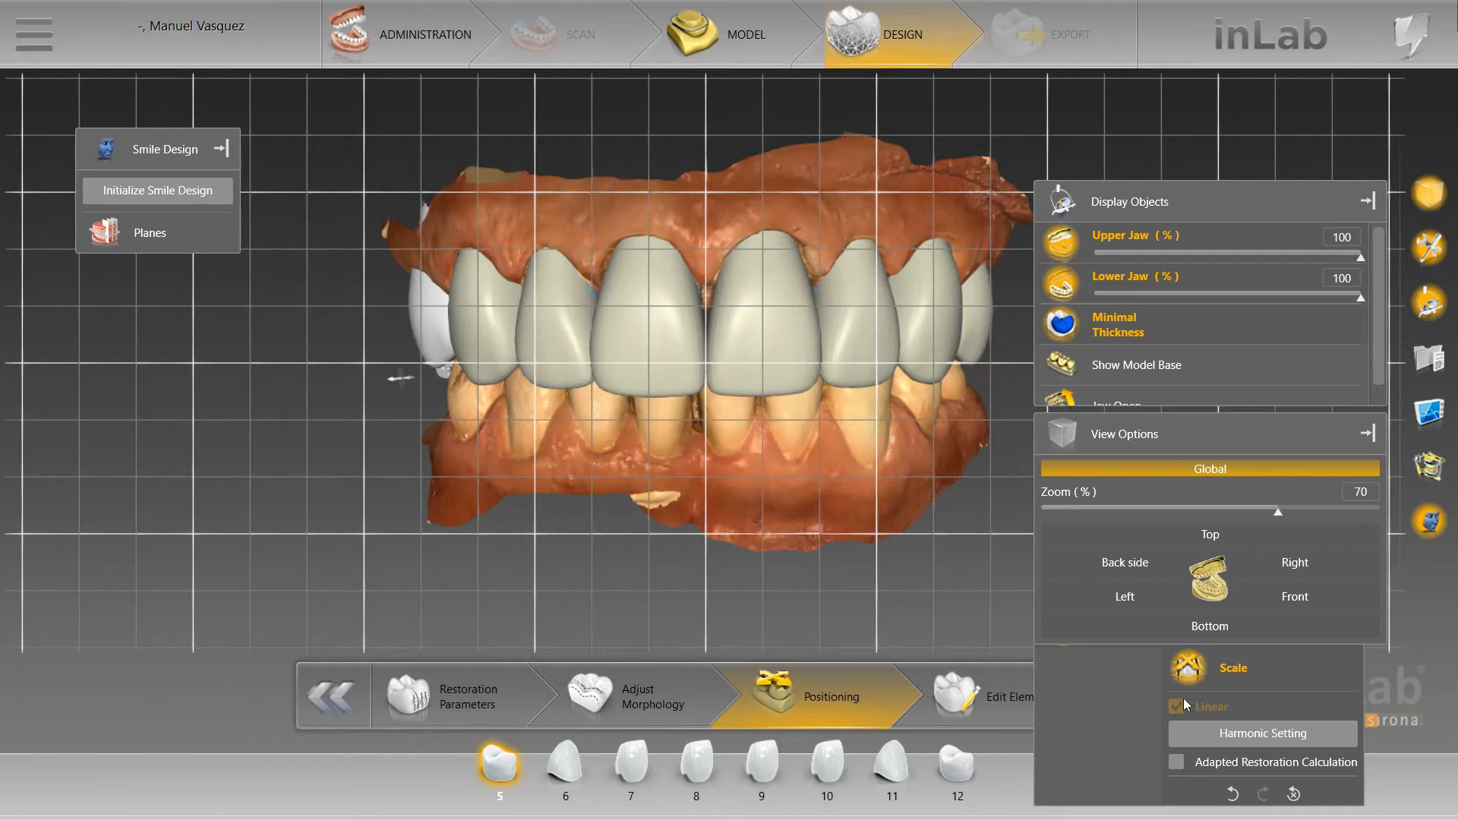
pyautogui.press('ctrl')
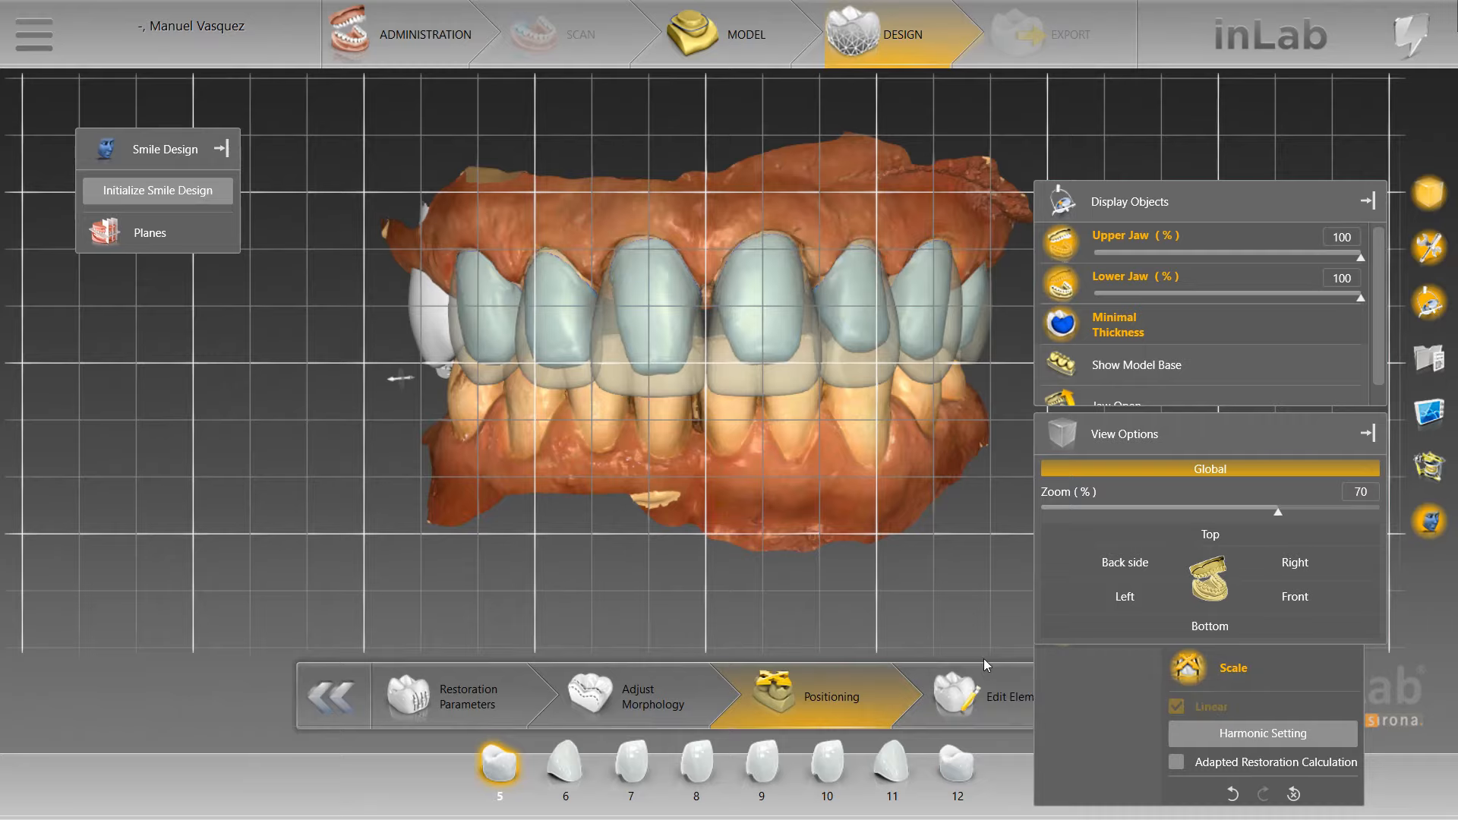
pyautogui.hotkey('ctrl', 'g')
# Proceed from Positioning to the Edit Element phase
pyautogui.click(985, 681)
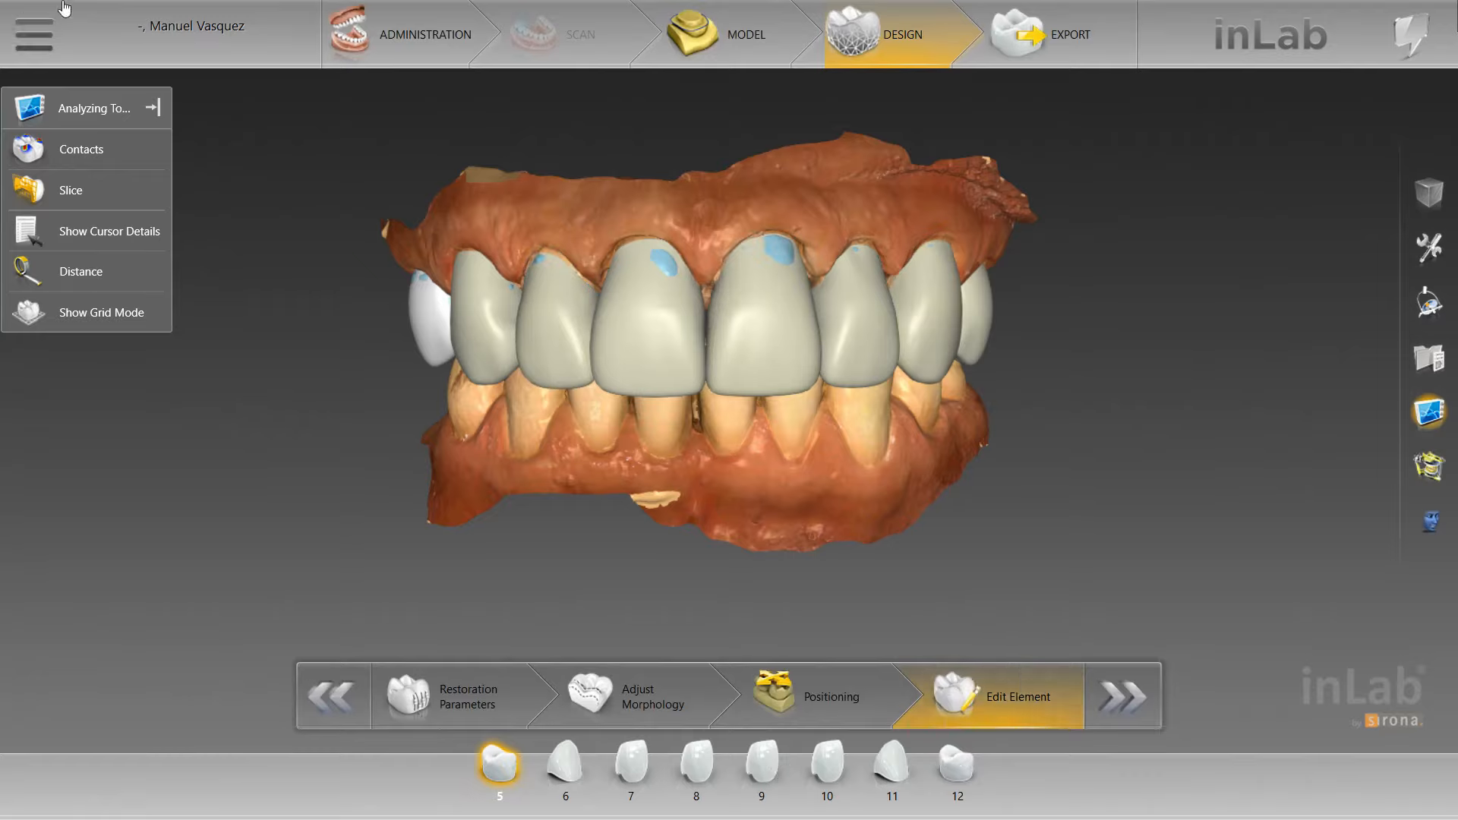
pyautogui.click(31, 32)
pyautogui.click(120, 131)
# Select the tooth 7 and tooth 10 crowns together and activate Biogeneric Variation for them
pyautogui.click(574, 354)
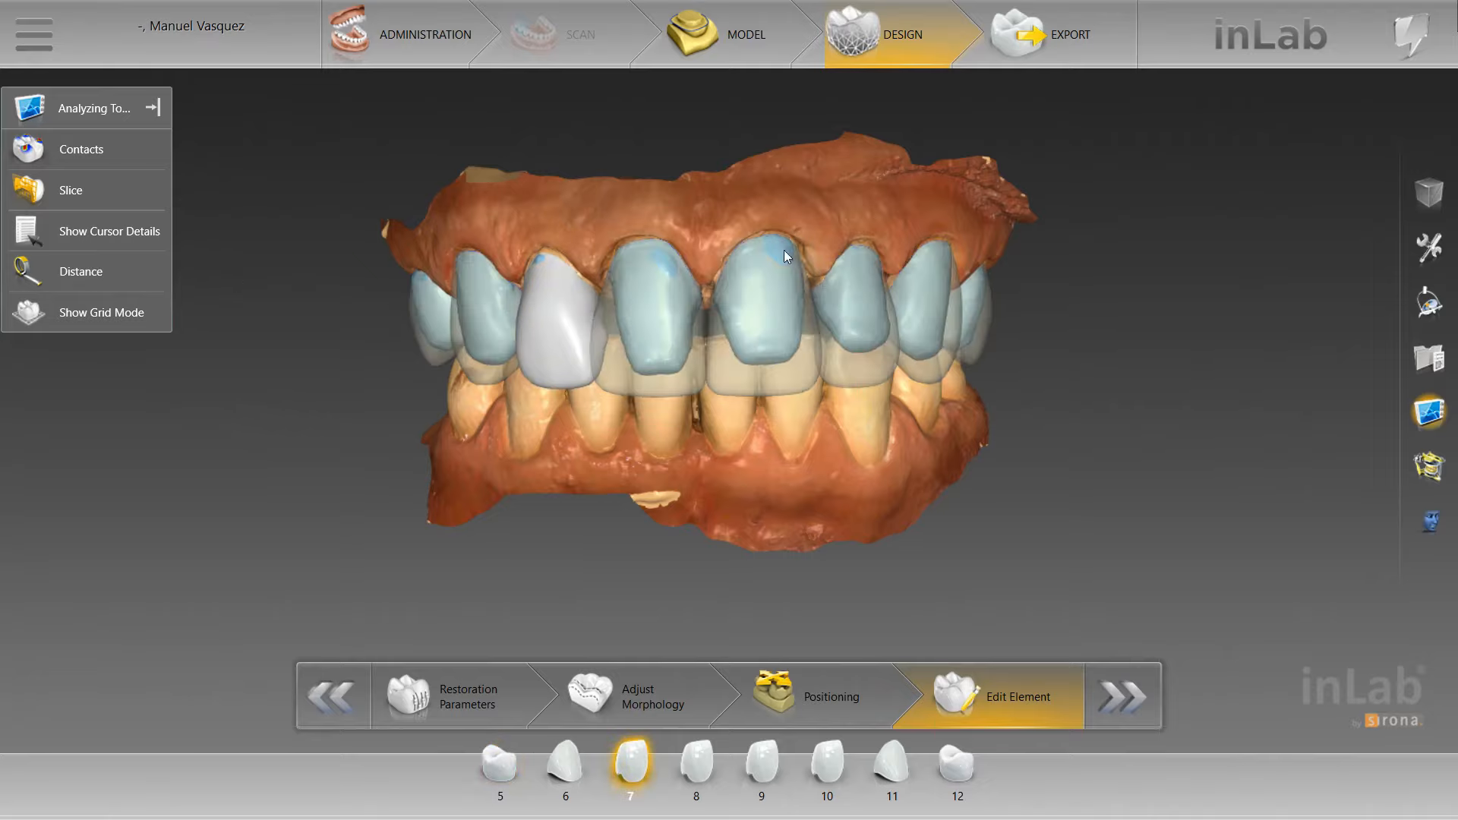
pyautogui.keyDown('ctrl'); pyautogui.click(844, 281); pyautogui.keyUp('ctrl')
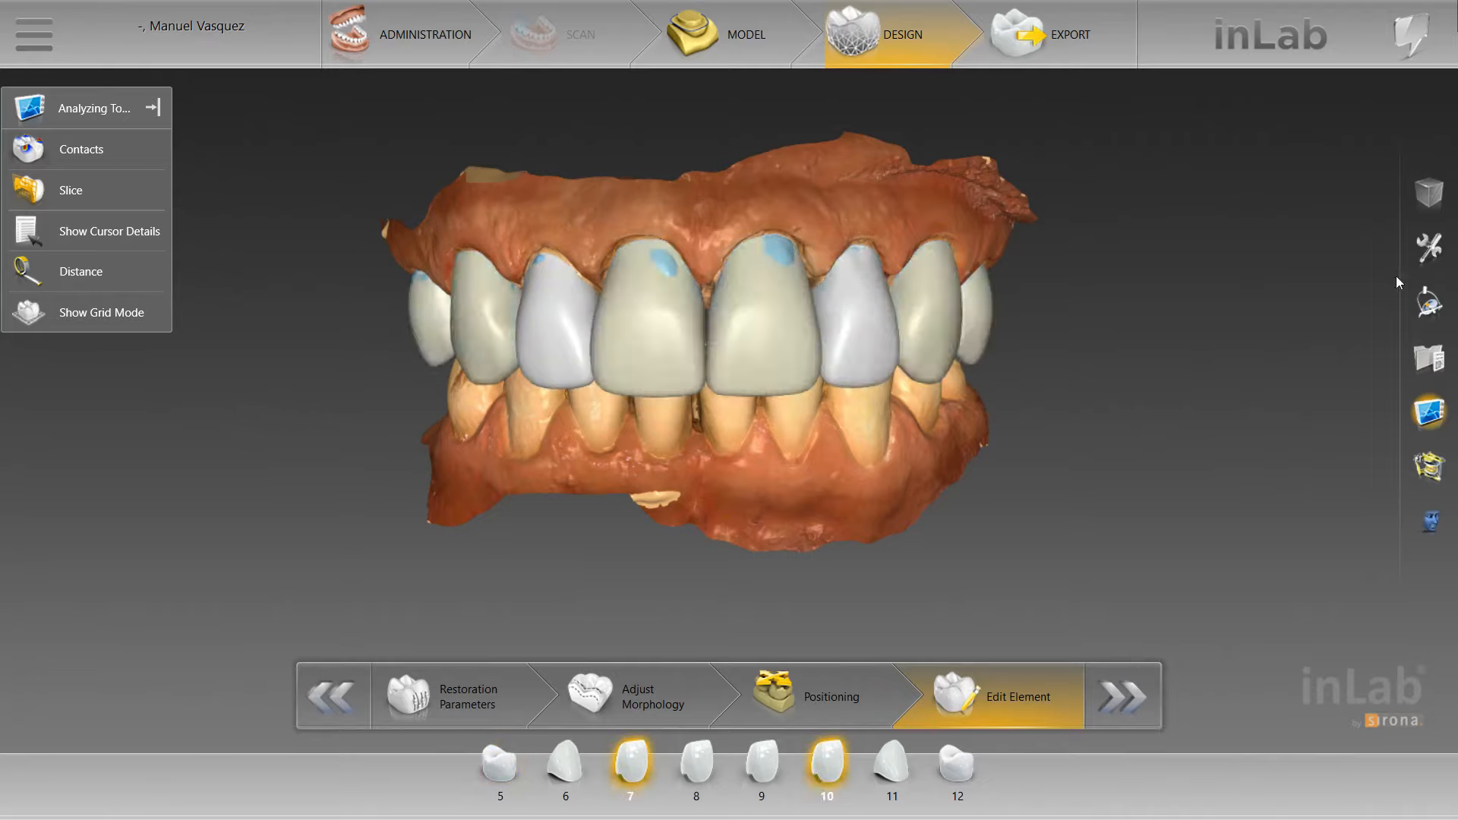
pyautogui.click(1429, 248)
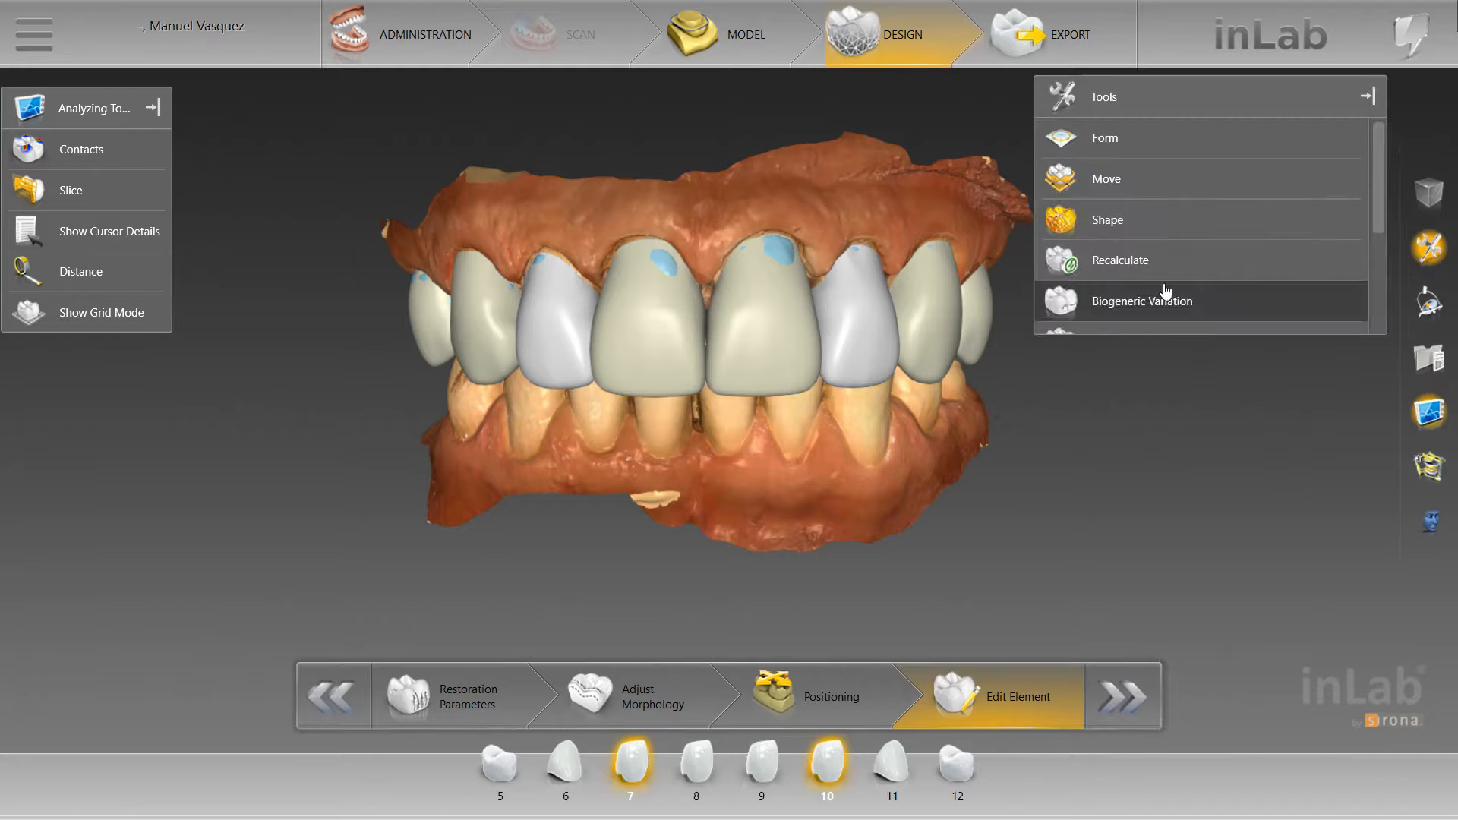
pyautogui.click(1166, 296)
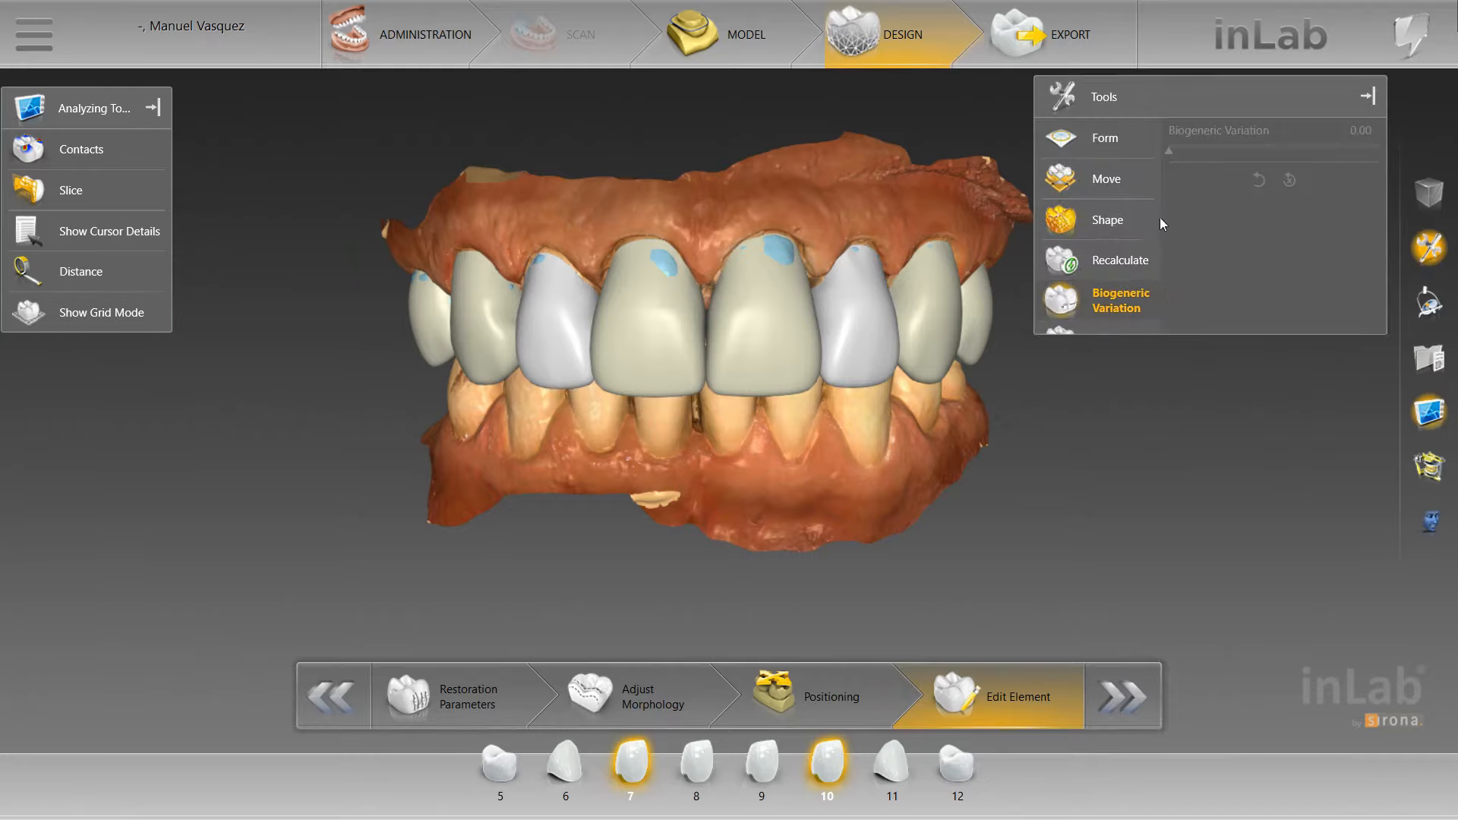
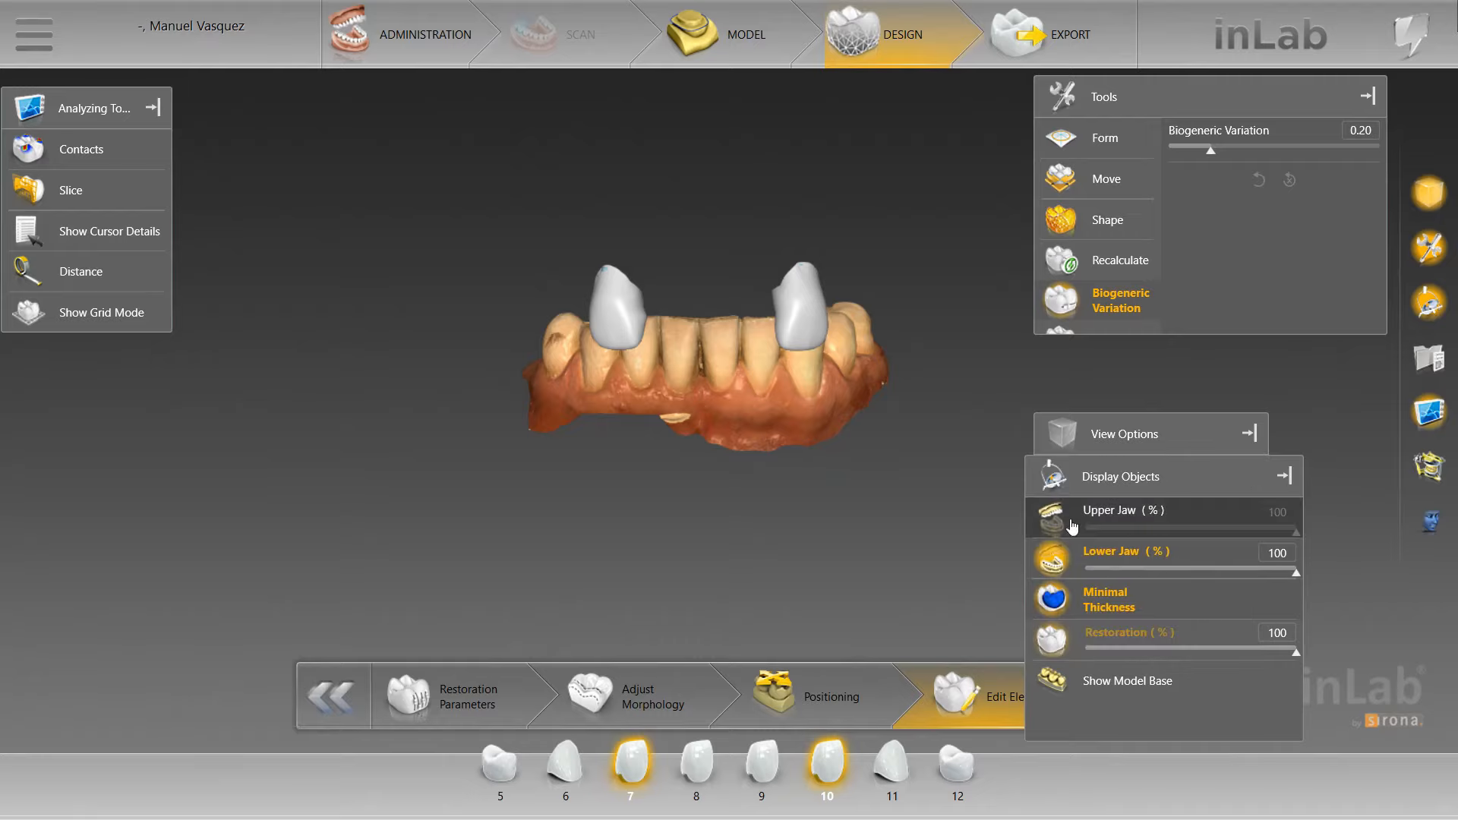
# Show the upper jaw and set the Biogeneric Variation of the tooth 7 and 10 crowns to 0.52
pyautogui.click(1051, 515)
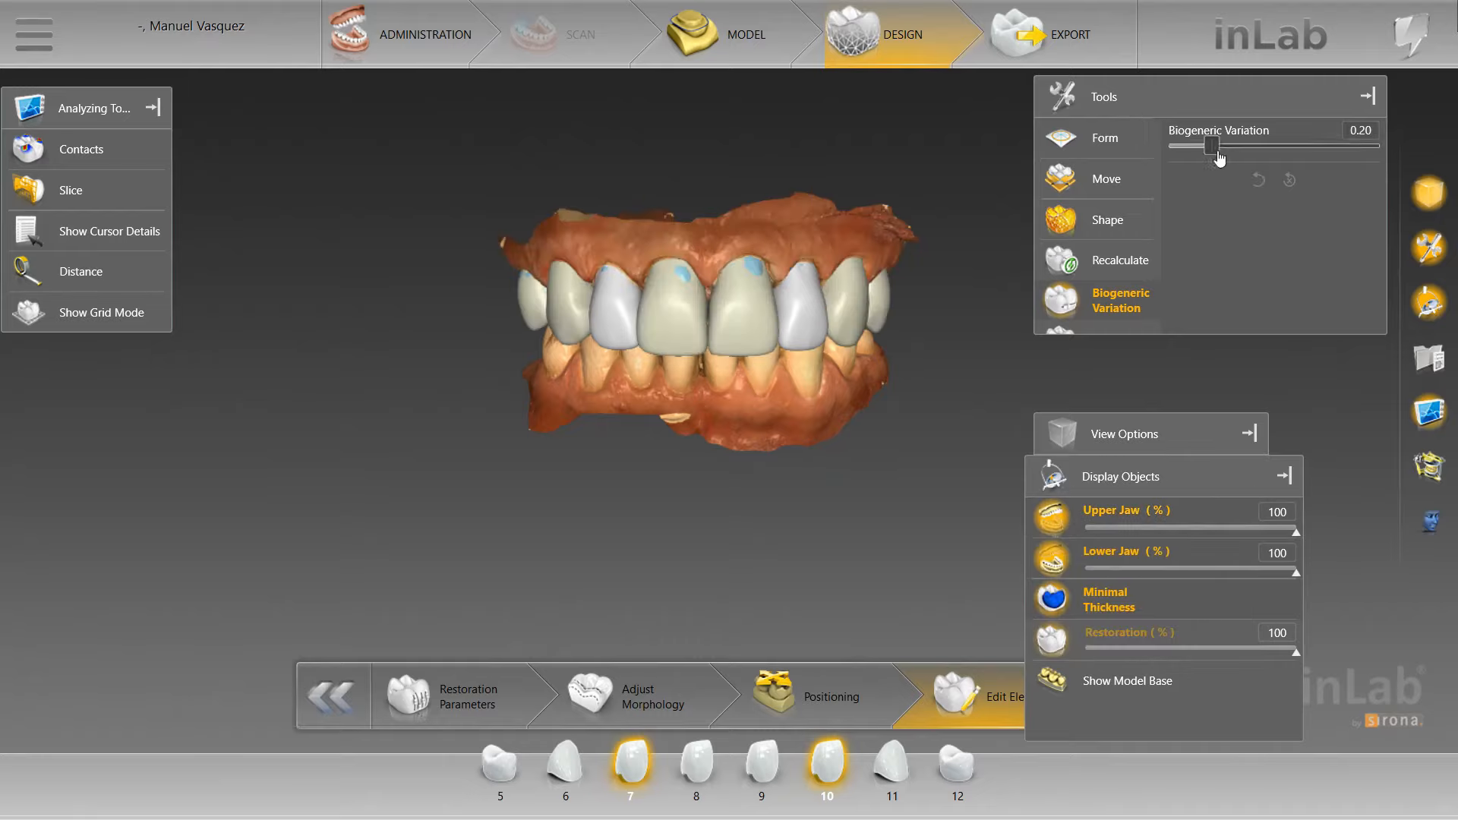
pyautogui.moveTo(1218, 158); pyautogui.dragTo(1227, 165)
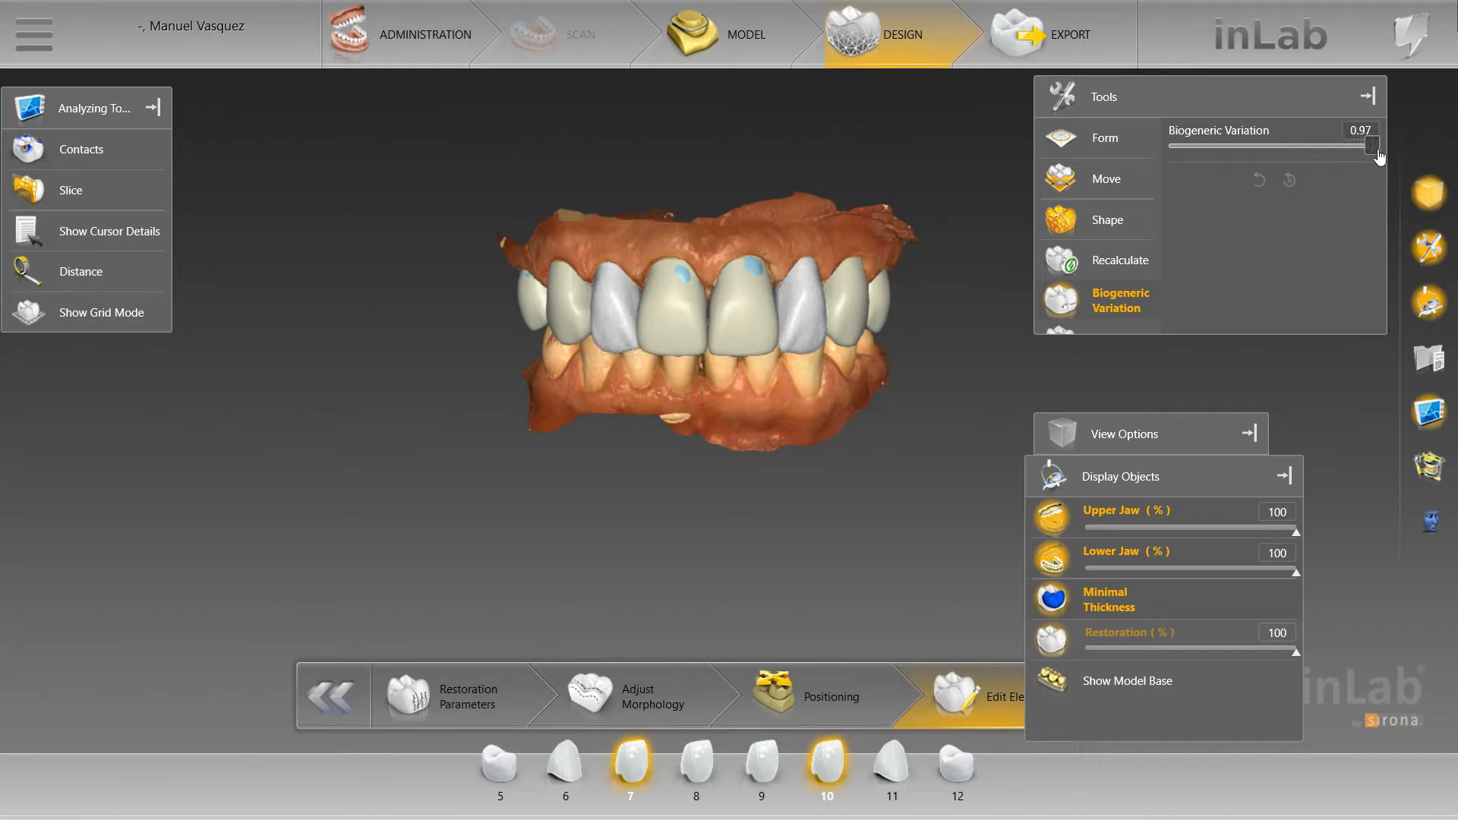
pyautogui.moveTo(1369, 170); pyautogui.dragTo(1267, 184)
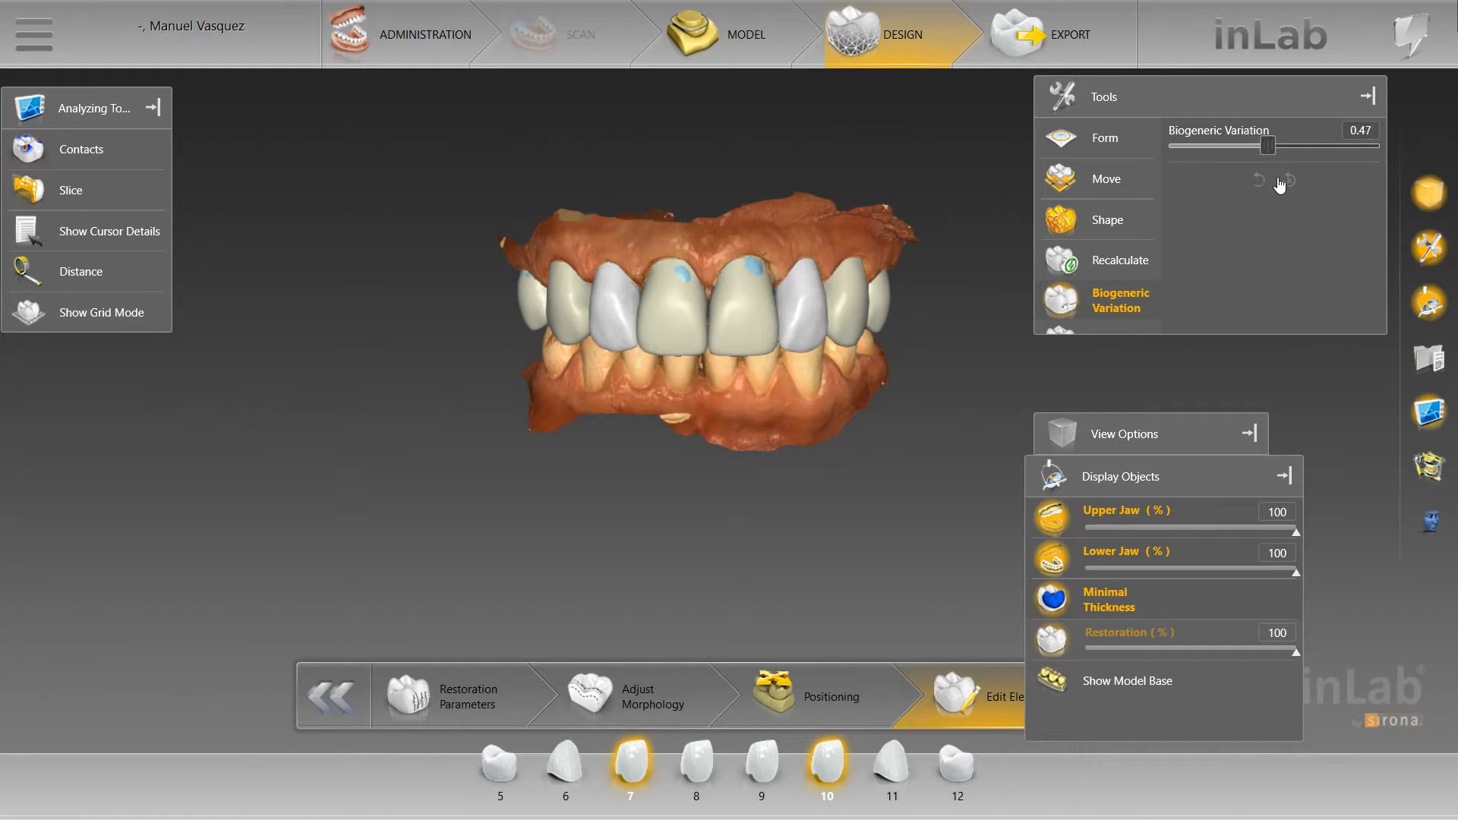
pyautogui.moveTo(1280, 185); pyautogui.dragTo(1304, 188)
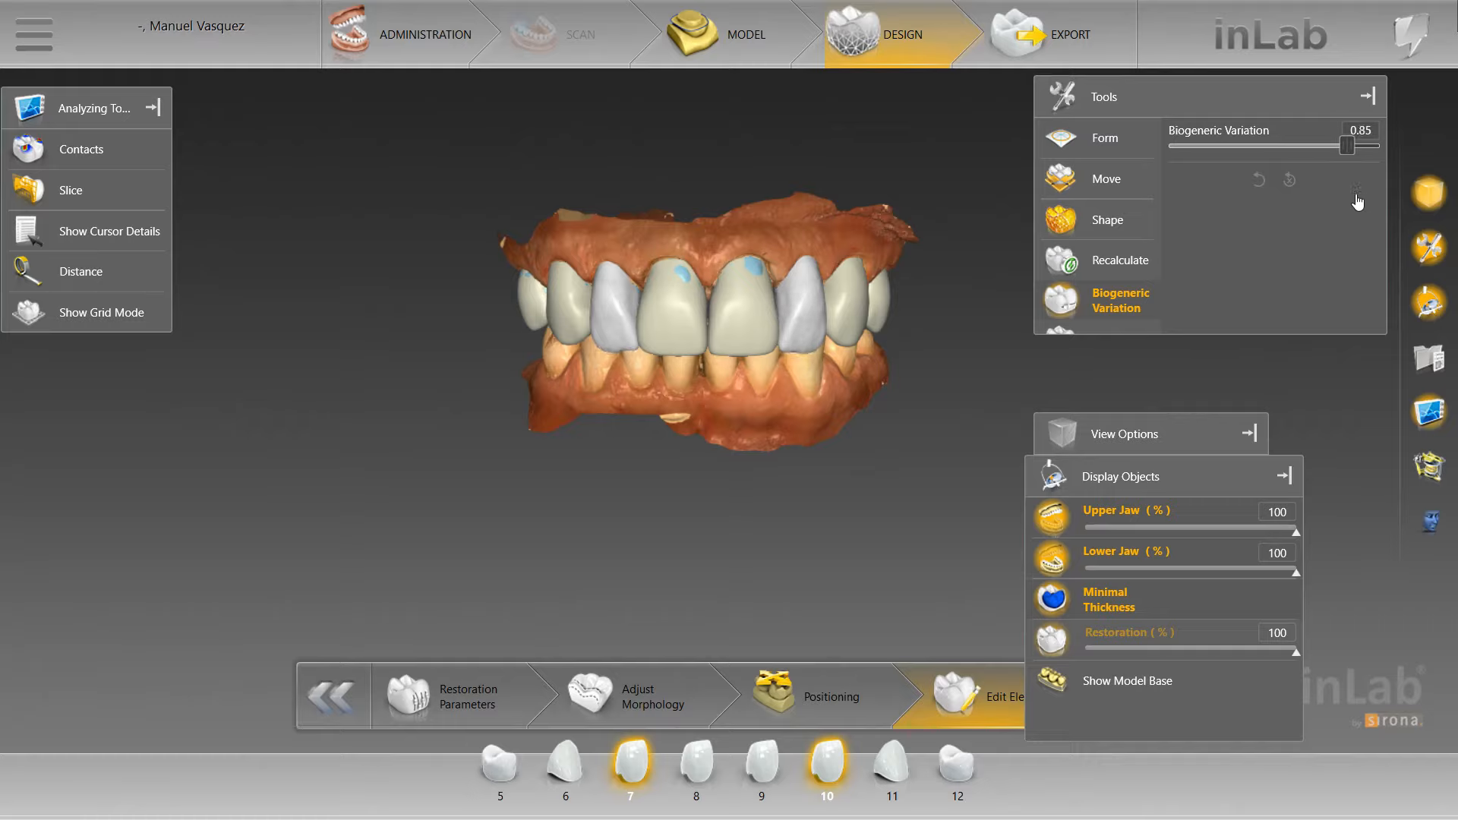
pyautogui.moveTo(1371, 204); pyautogui.dragTo(1293, 214)
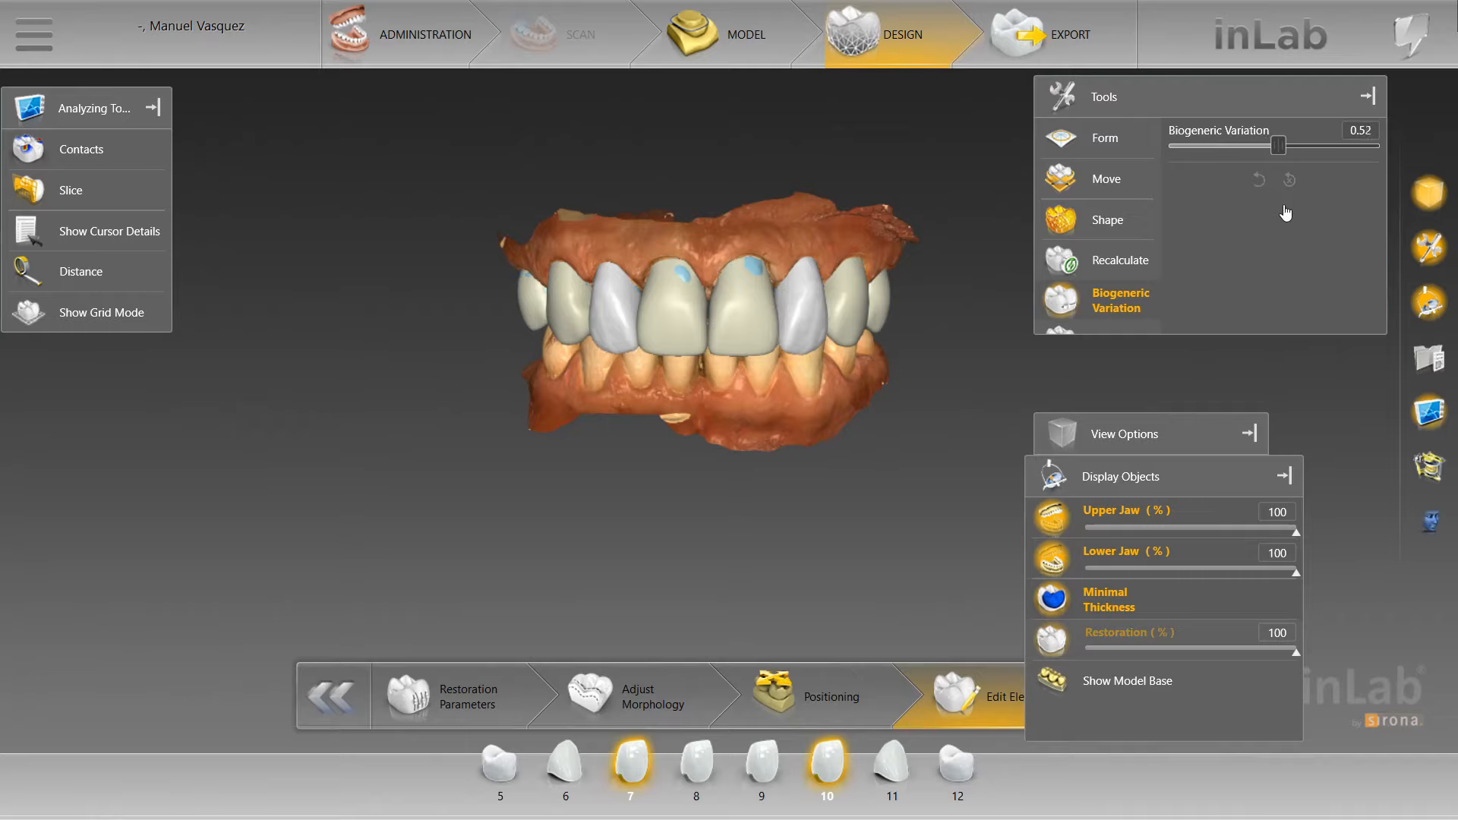
pyautogui.moveTo(1284, 206); pyautogui.dragTo(1284, 206)
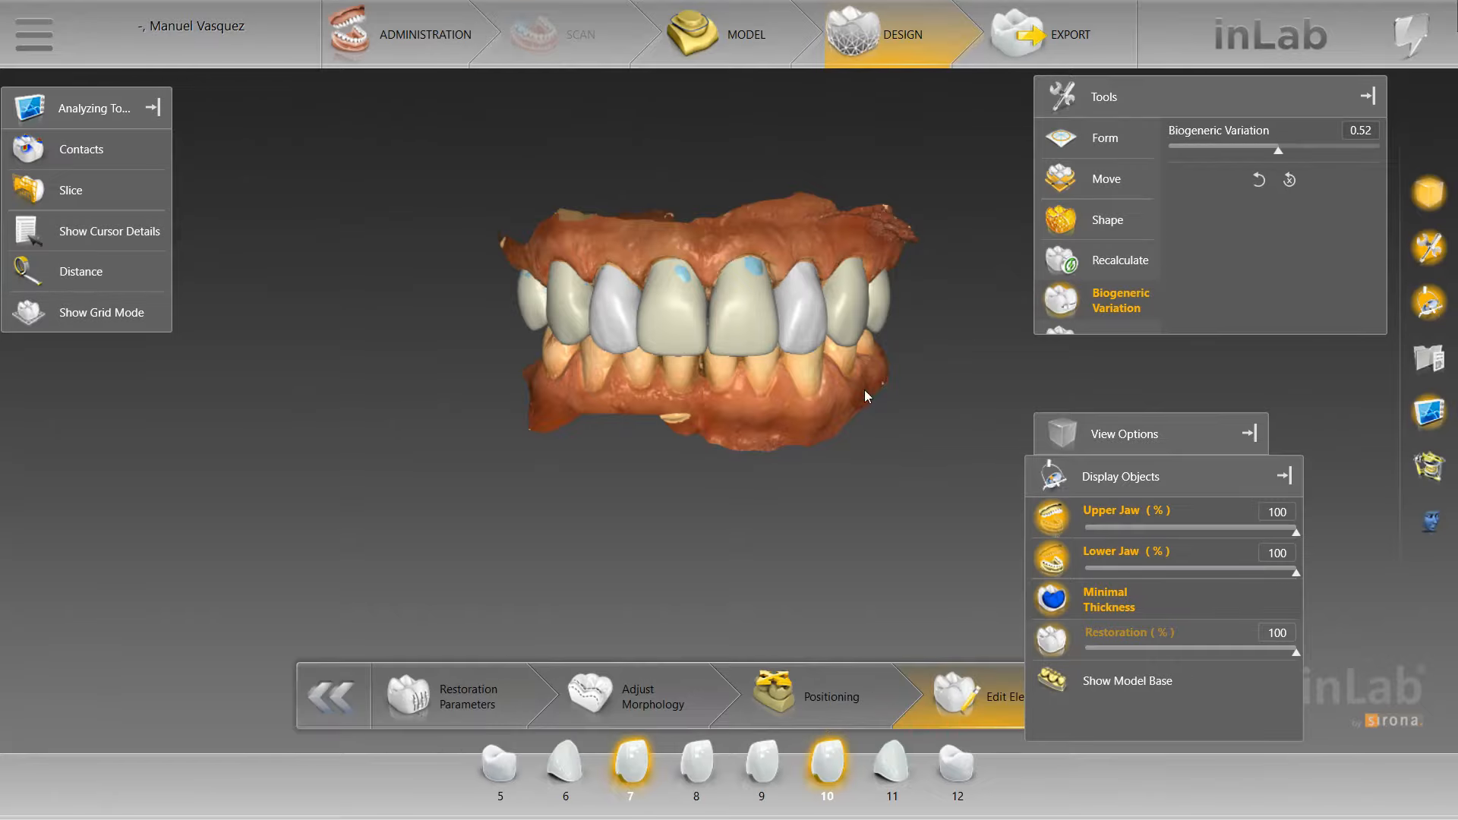
# Select only the tooth 10 crown and adjust its position and angle in the arch with Move and Rotate
pyautogui.scroll(3, 771, 443)
pyautogui.moveTo(771, 444); pyautogui.dragTo(626, 473)
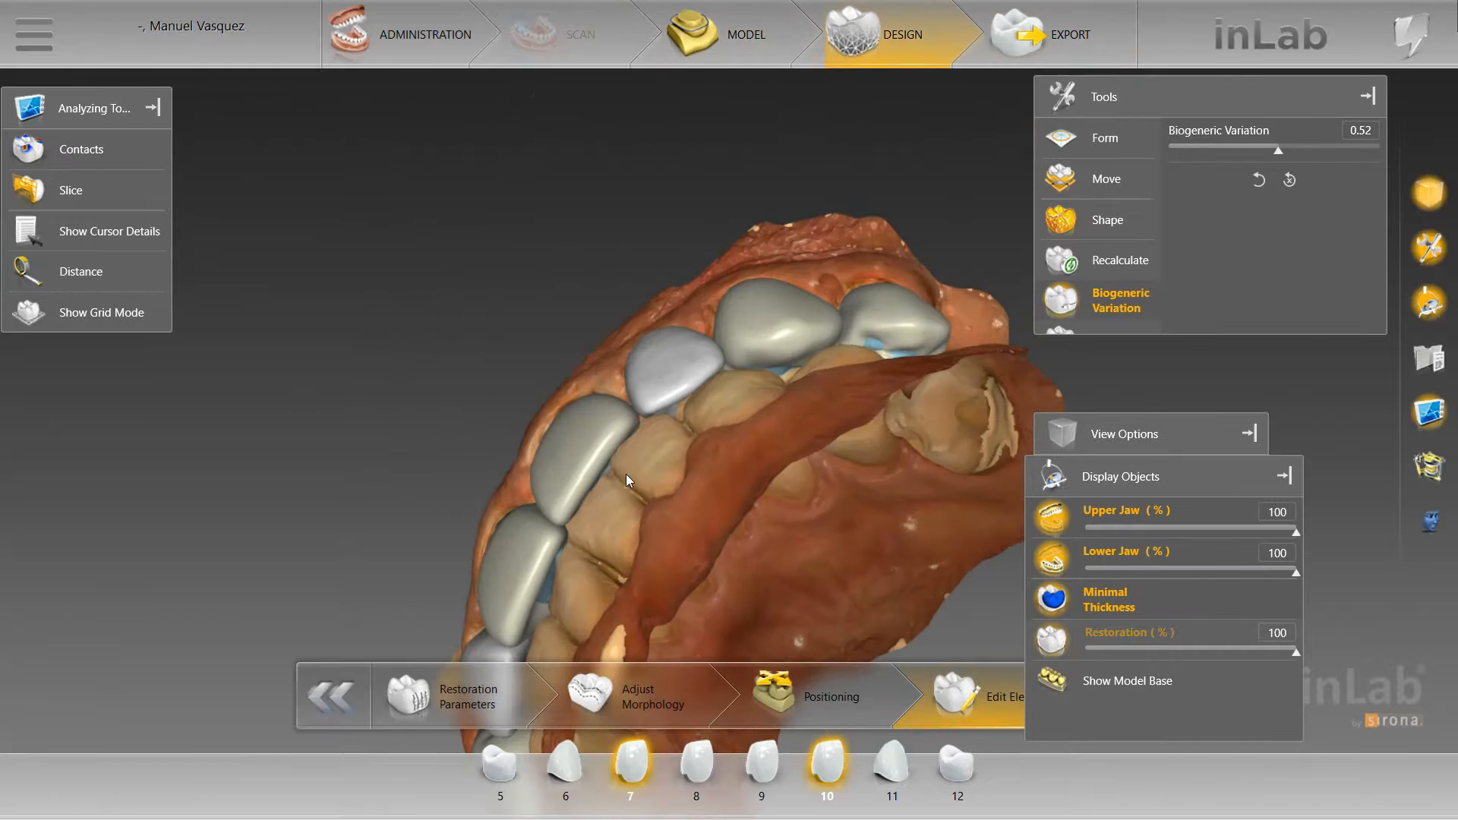
pyautogui.rightClick(644, 480)
pyautogui.moveTo(682, 521)
pyautogui.click(944, 518)
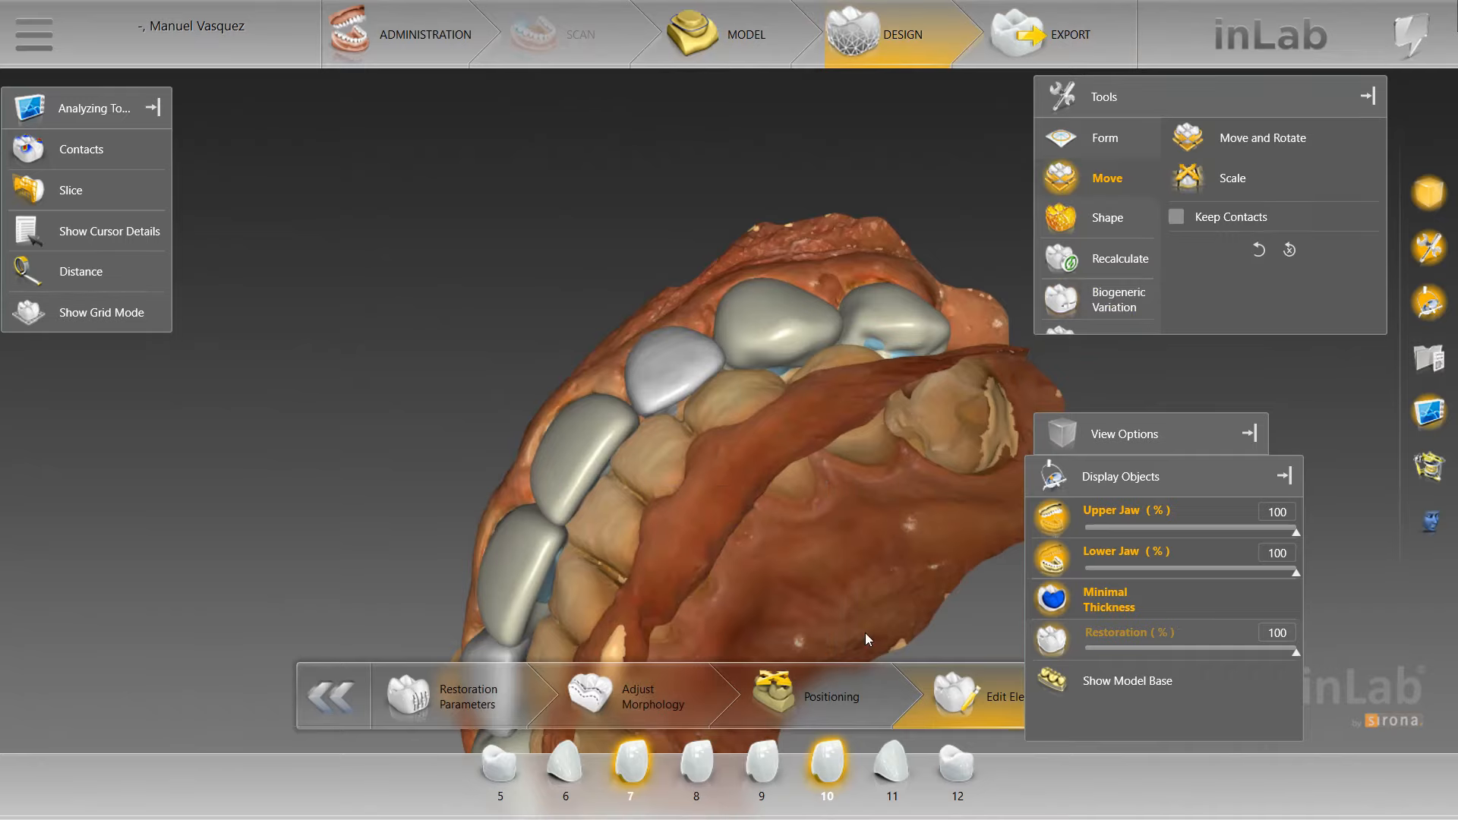
pyautogui.click(770, 773)
pyautogui.click(829, 773)
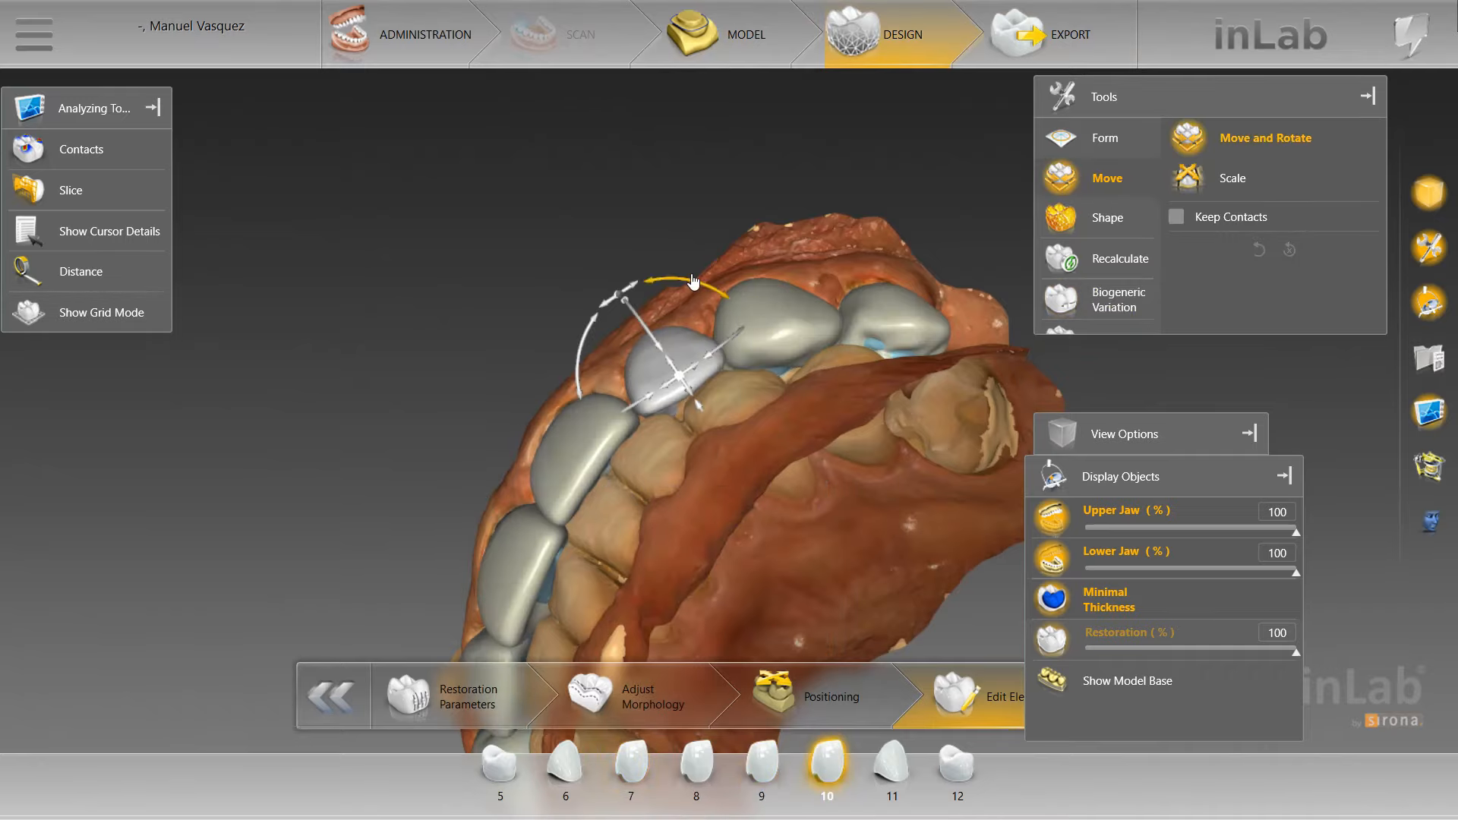
pyautogui.scroll(2, 656, 359)
pyautogui.moveTo(631, 341); pyautogui.dragTo(618, 325)
pyautogui.scroll(-2, 503, 322)
pyautogui.moveTo(503, 328); pyautogui.dragTo(478, 307)
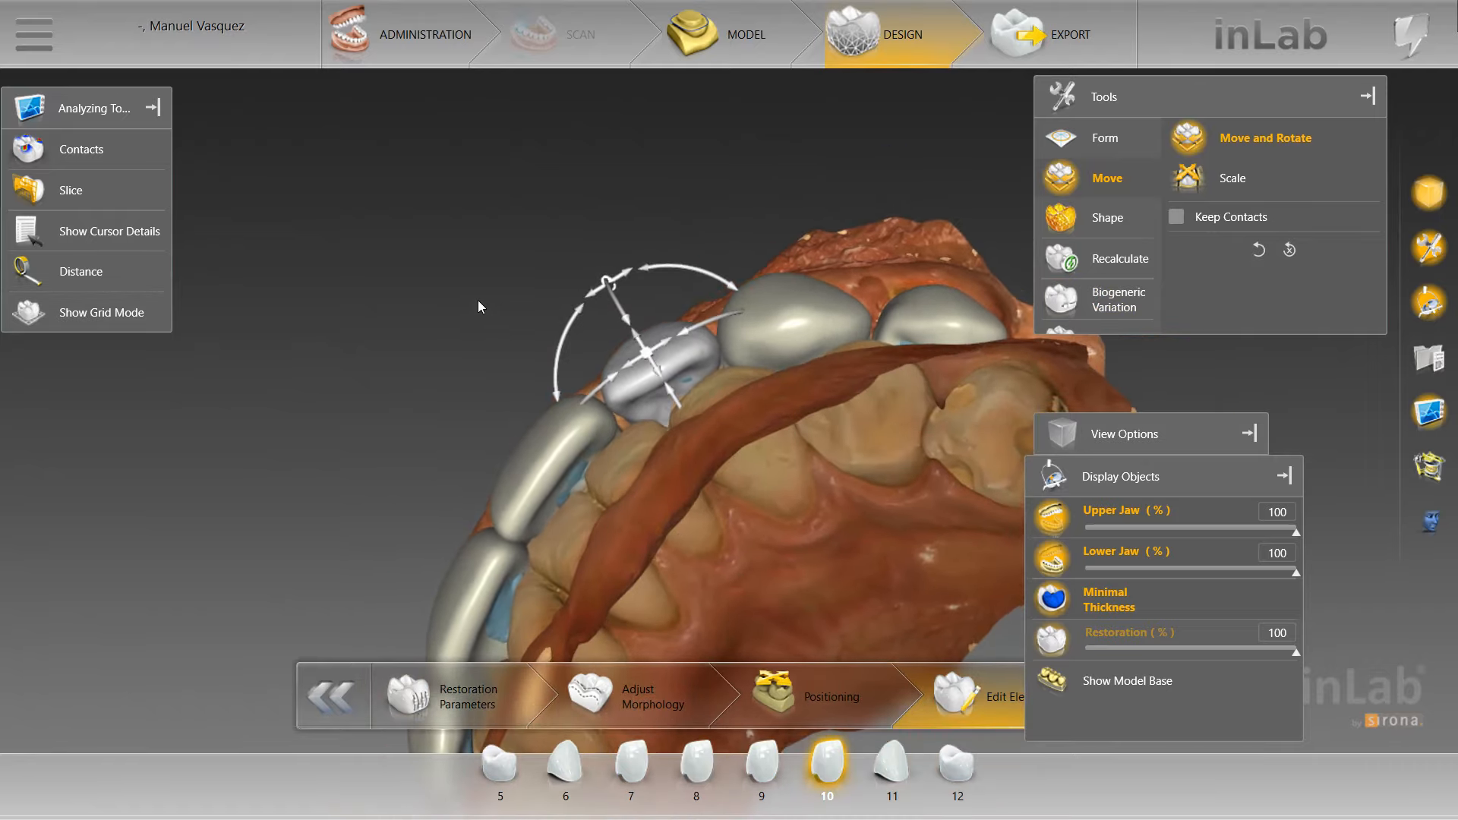
# Fine-tune the tooth 10 crown's position and tilt, judging it from the incisal, facial and side directions
pyautogui.moveTo(662, 370); pyautogui.dragTo(657, 369)
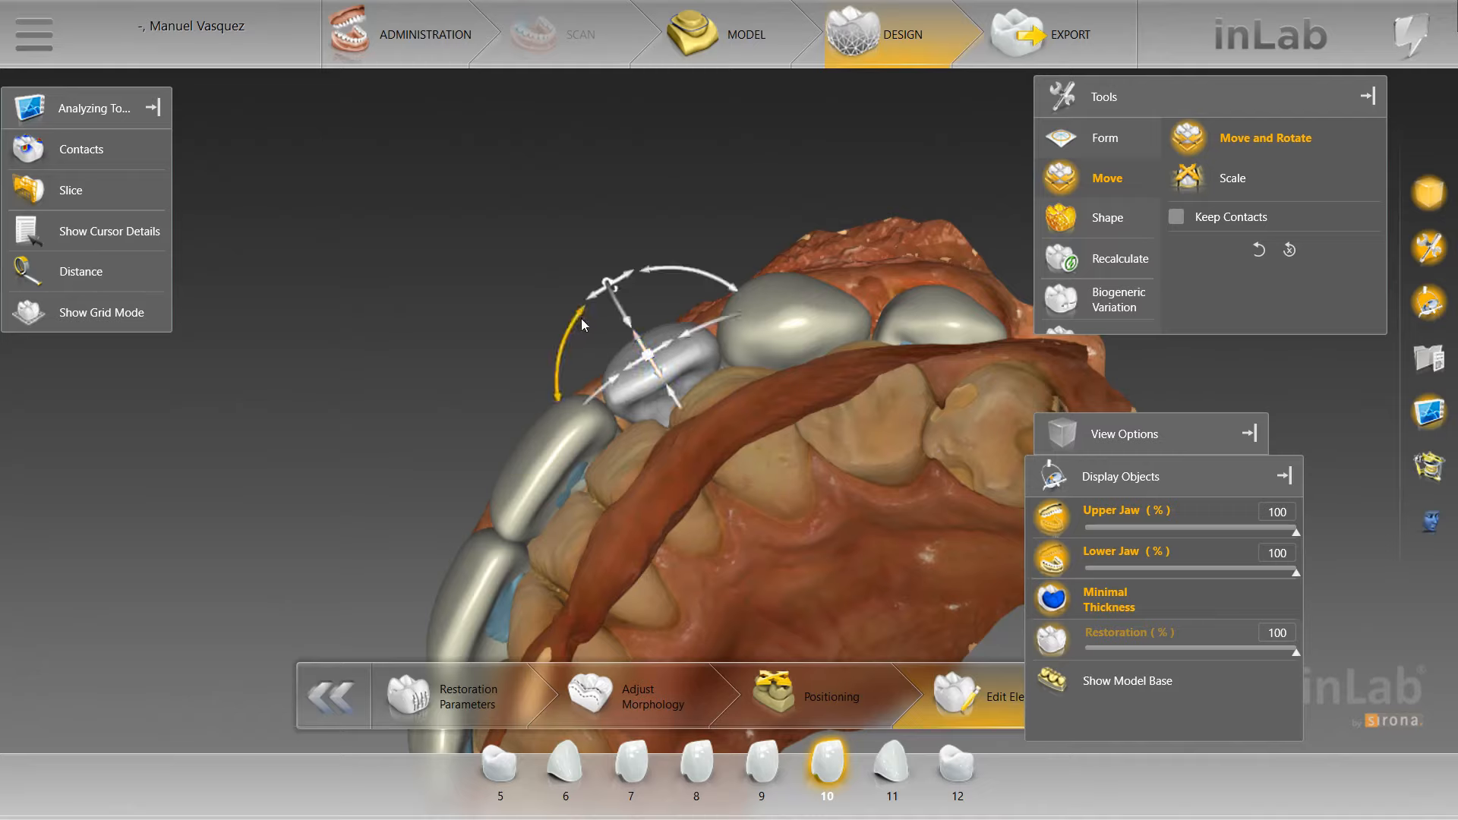
pyautogui.moveTo(580, 317); pyautogui.dragTo(575, 322)
pyautogui.moveTo(644, 363); pyautogui.dragTo(631, 362)
pyautogui.moveTo(554, 241); pyautogui.dragTo(658, 366)
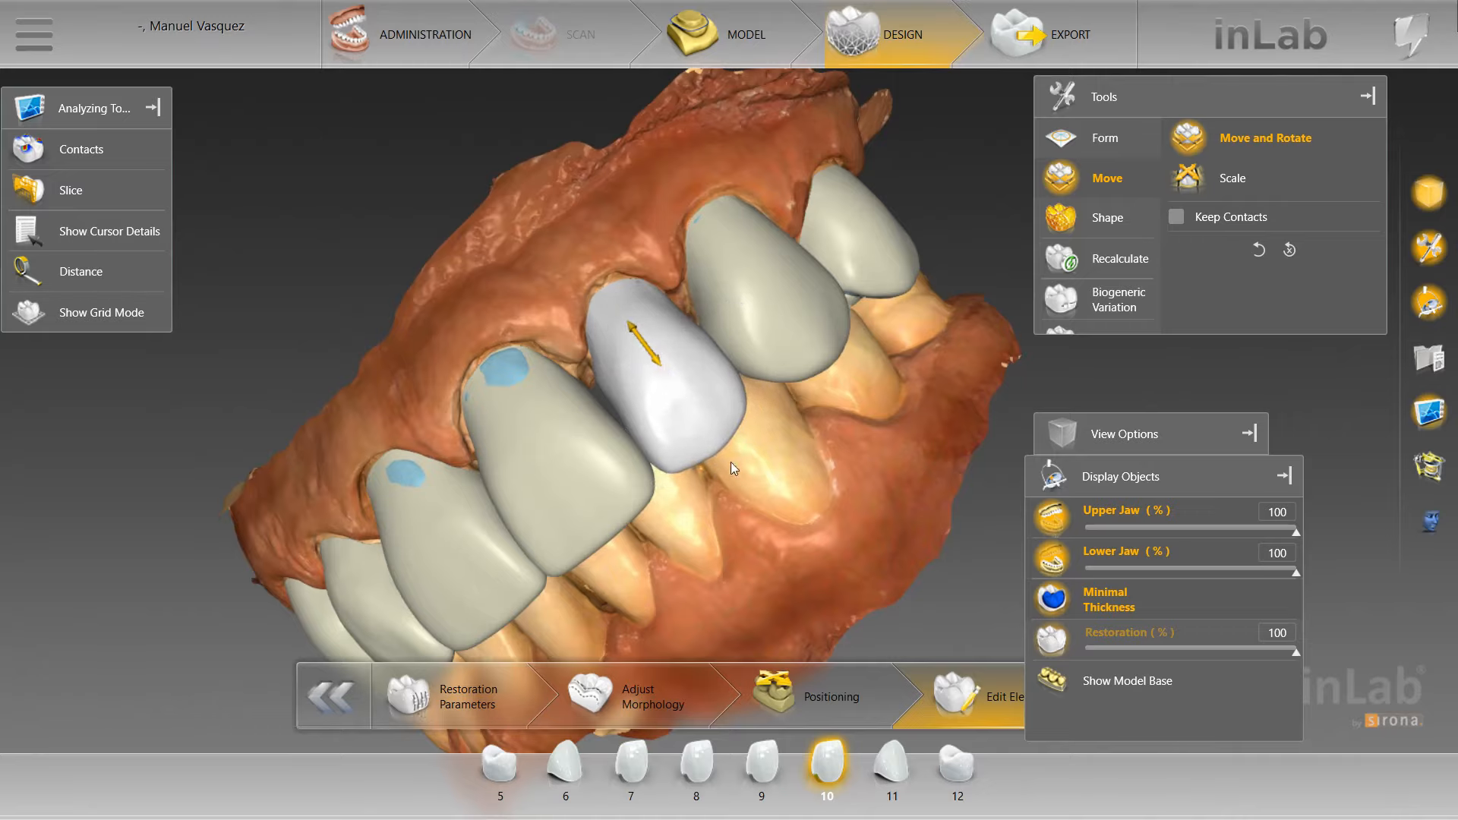
pyautogui.moveTo(731, 461); pyautogui.dragTo(860, 331)
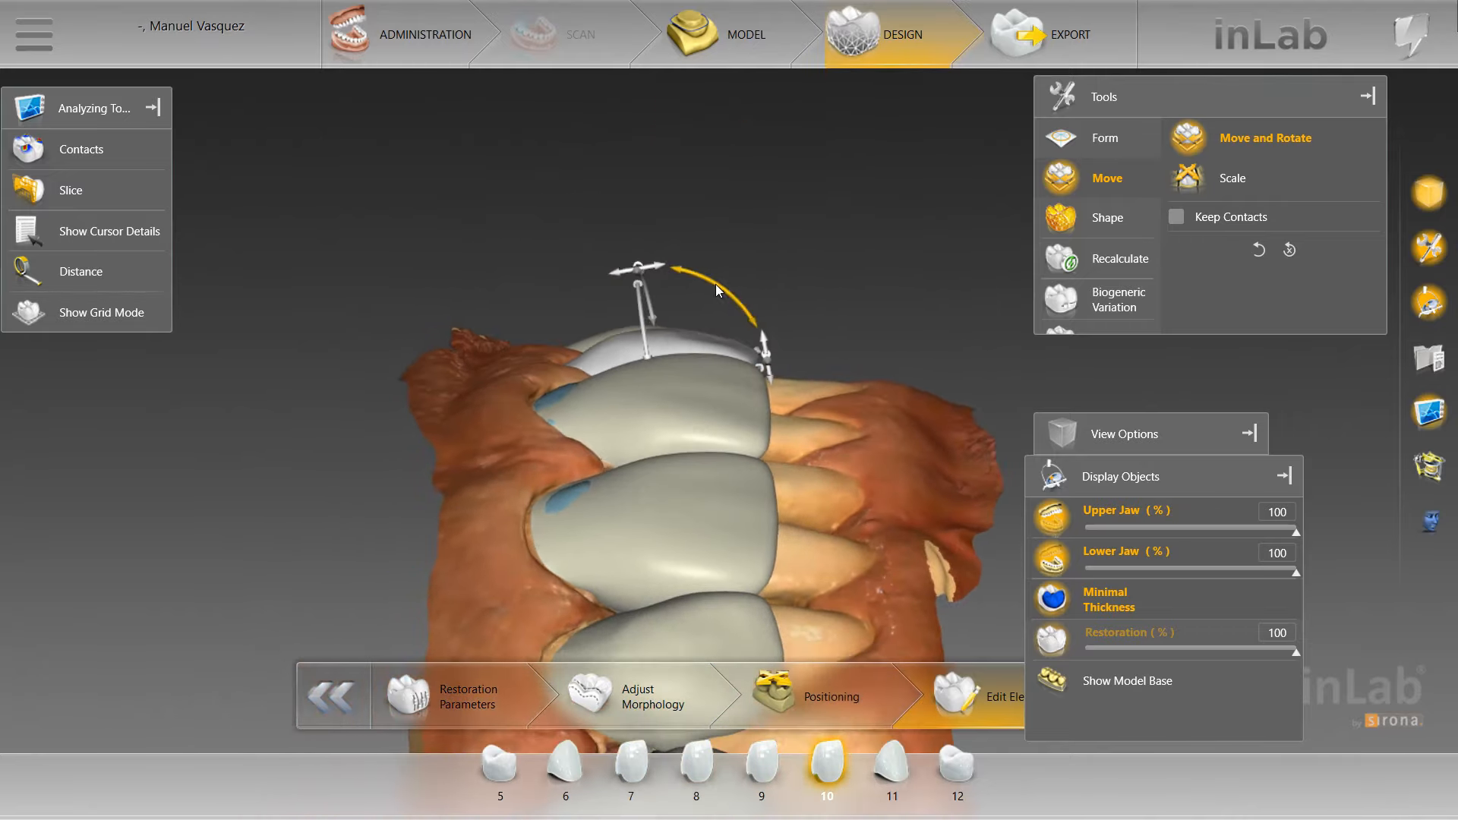
pyautogui.moveTo(715, 277); pyautogui.dragTo(713, 276)
# Carve the incisal edge of the tooth 10 crown with Form Remove, reducing the brush size to 1.20 mm
pyautogui.moveTo(881, 299); pyautogui.dragTo(510, 347)
pyautogui.rightClick(534, 369)
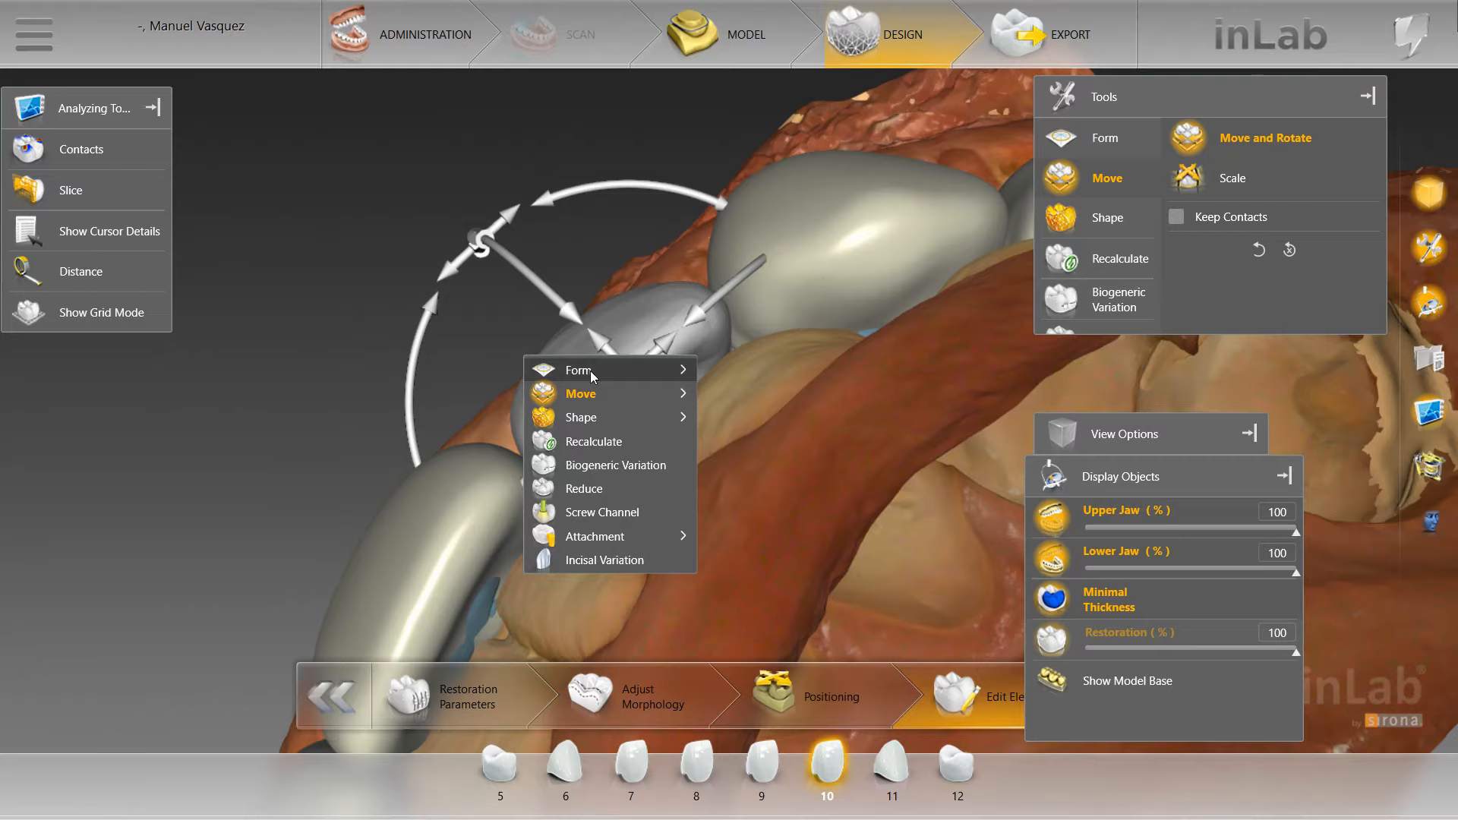
pyautogui.moveTo(591, 375)
pyautogui.click(759, 420)
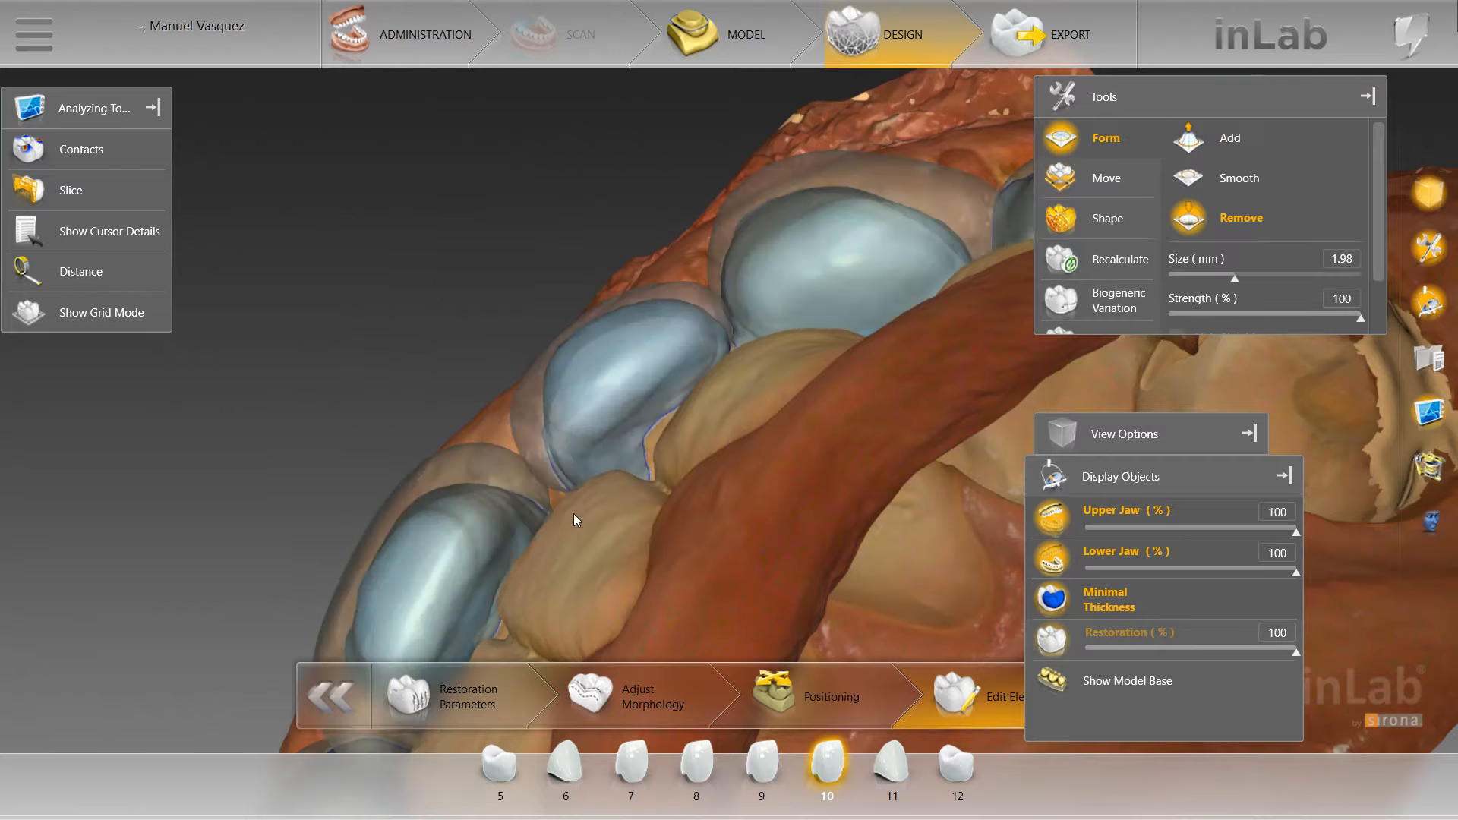
pyautogui.scroll(-3, 575, 437)
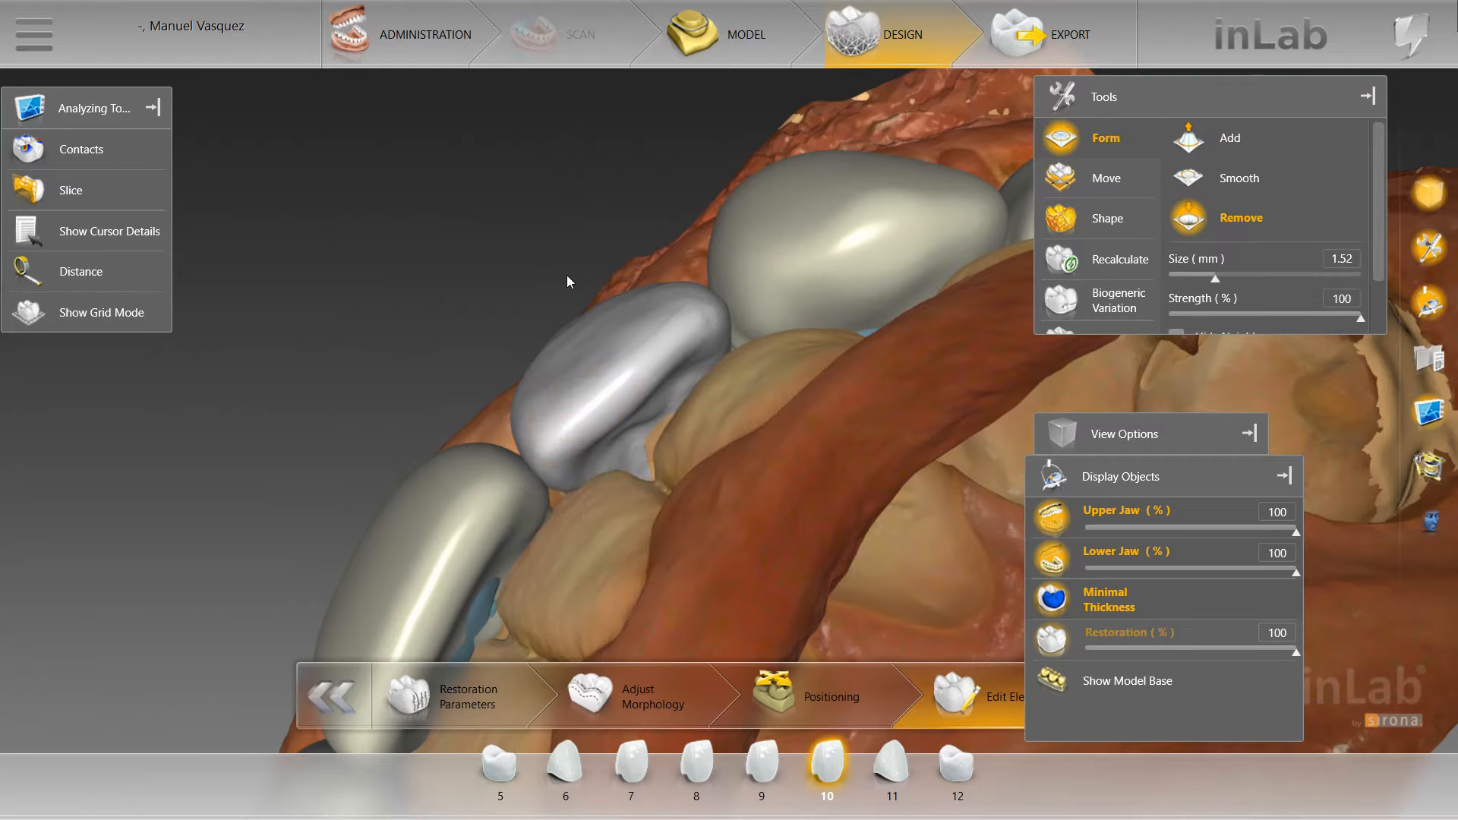
pyautogui.moveTo(566, 275); pyautogui.dragTo(557, 264)
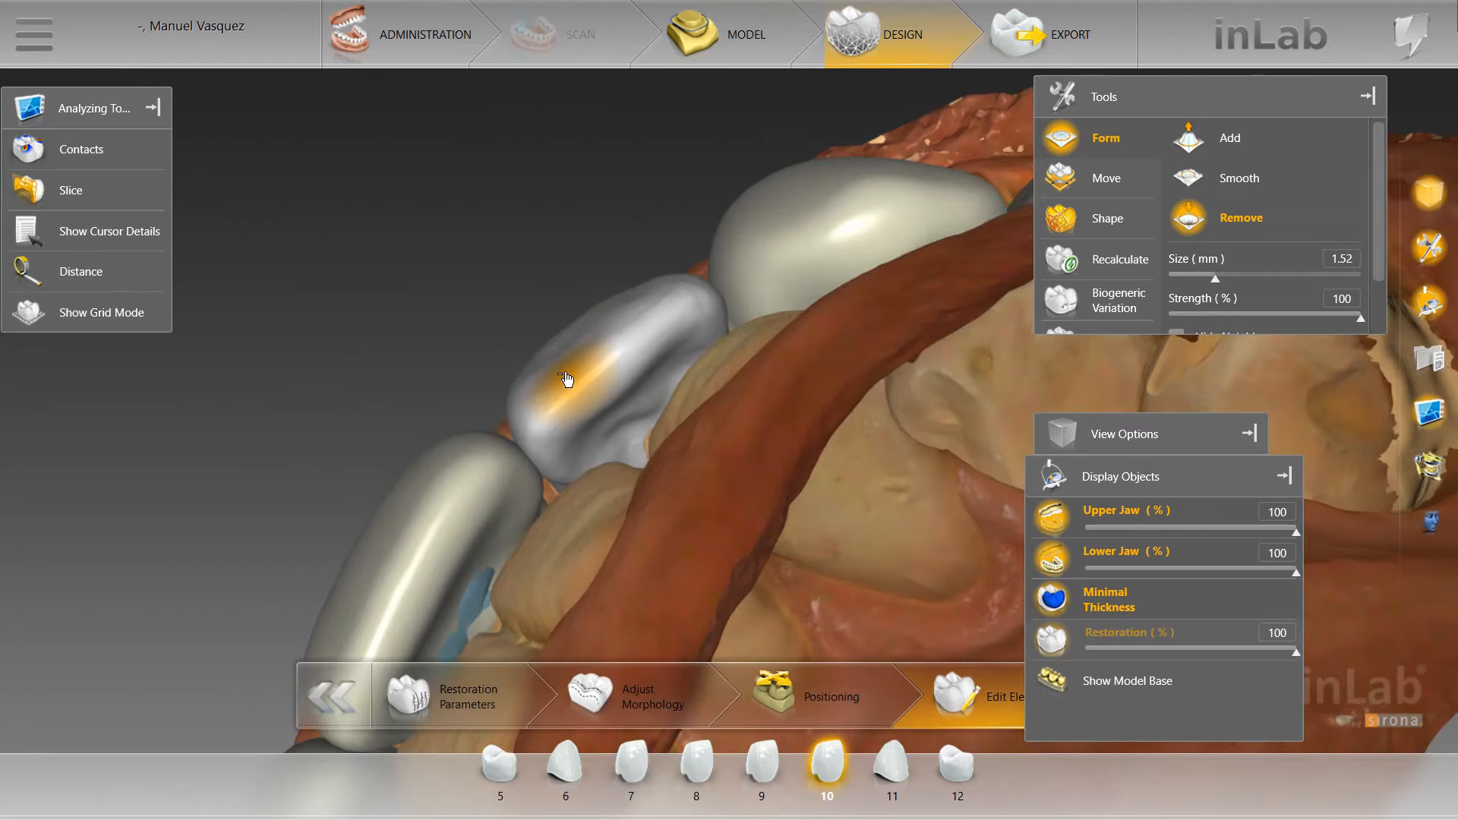
pyautogui.scroll(-2, 565, 406)
pyautogui.moveTo(565, 402)
pyautogui.mouseDown()
pyautogui.moveTo(558, 413)
pyautogui.moveTo(567, 401)
pyautogui.mouseUp()
# Lower the Remove strength to 52 % and trim the tooth 10 crown's incisal corner and inner surface
pyautogui.click(949, 228)
pyautogui.click(1194, 223)
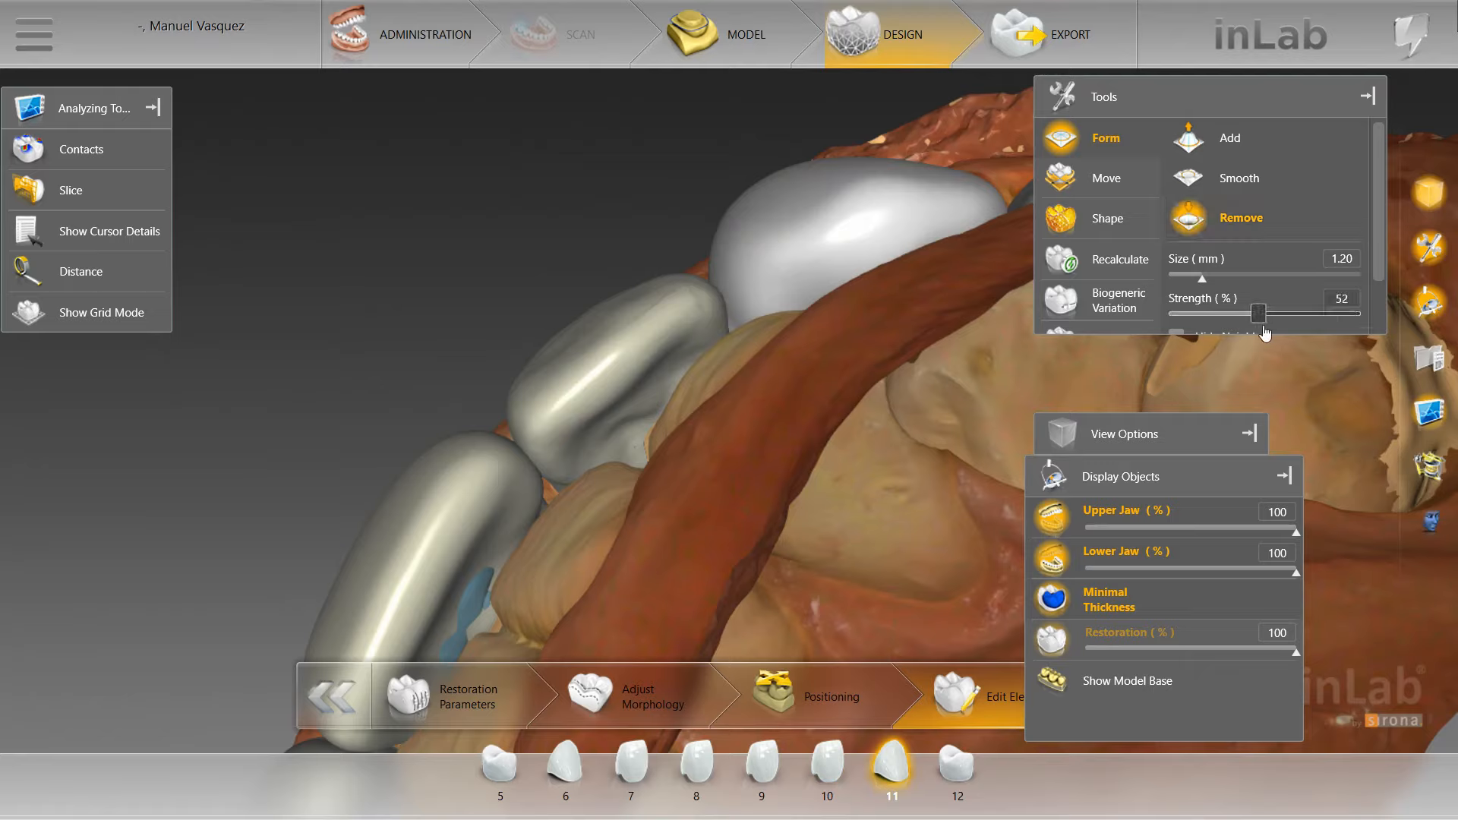
pyautogui.click(536, 426)
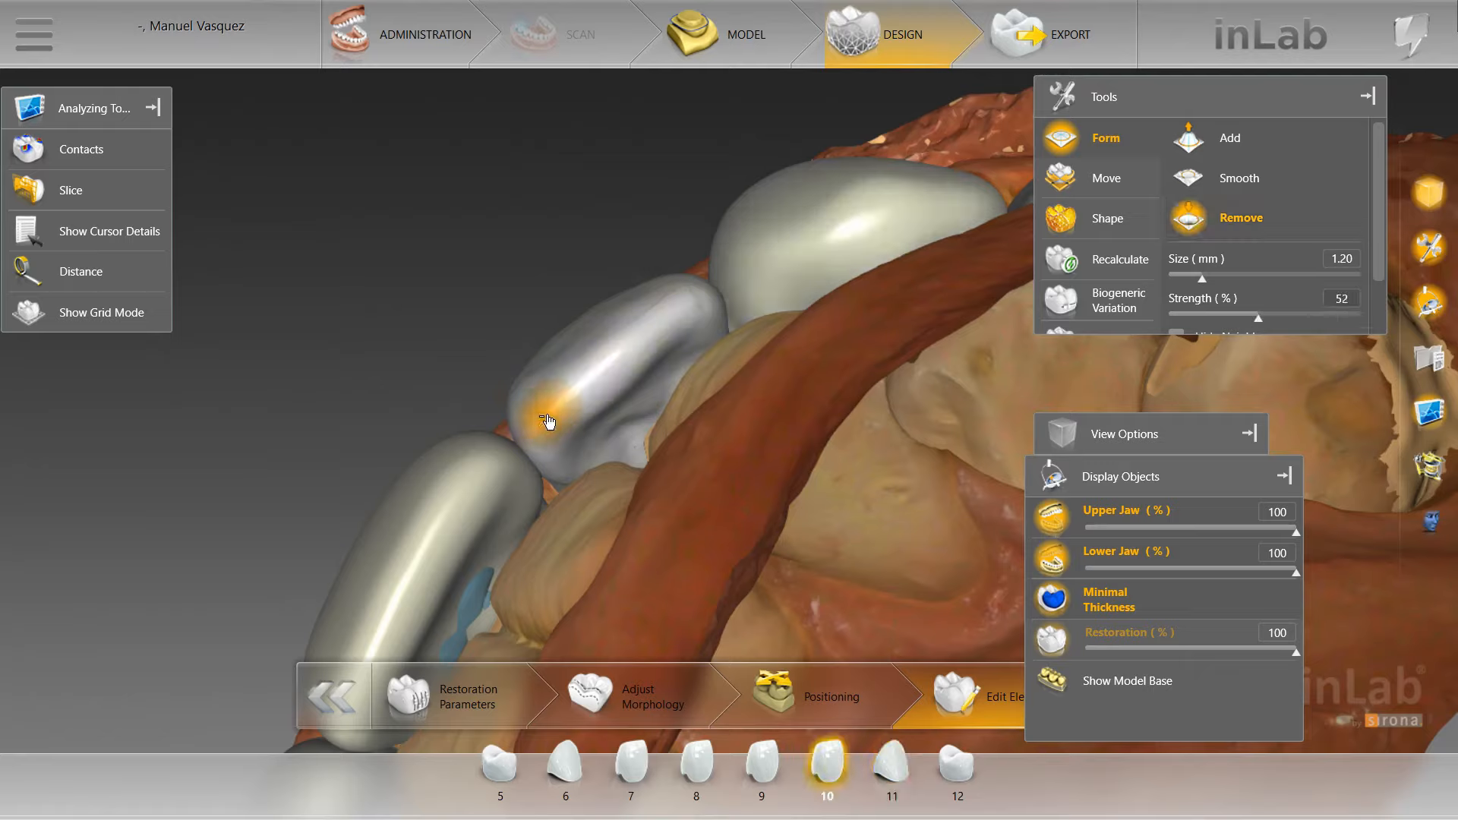
pyautogui.moveTo(550, 419)
pyautogui.mouseDown()
pyautogui.moveTo(673, 309)
pyautogui.moveTo(531, 420)
pyautogui.mouseUp()
pyautogui.moveTo(444, 186); pyautogui.dragTo(535, 319)
pyautogui.moveTo(535, 325)
pyautogui.mouseDown(button='right')
pyautogui.moveTo(560, 322)
pyautogui.moveTo(503, 320)
pyautogui.moveTo(442, 255)
pyautogui.moveTo(646, 397)
pyautogui.mouseUp(button='right')
pyautogui.moveTo(644, 393); pyautogui.dragTo(648, 430)
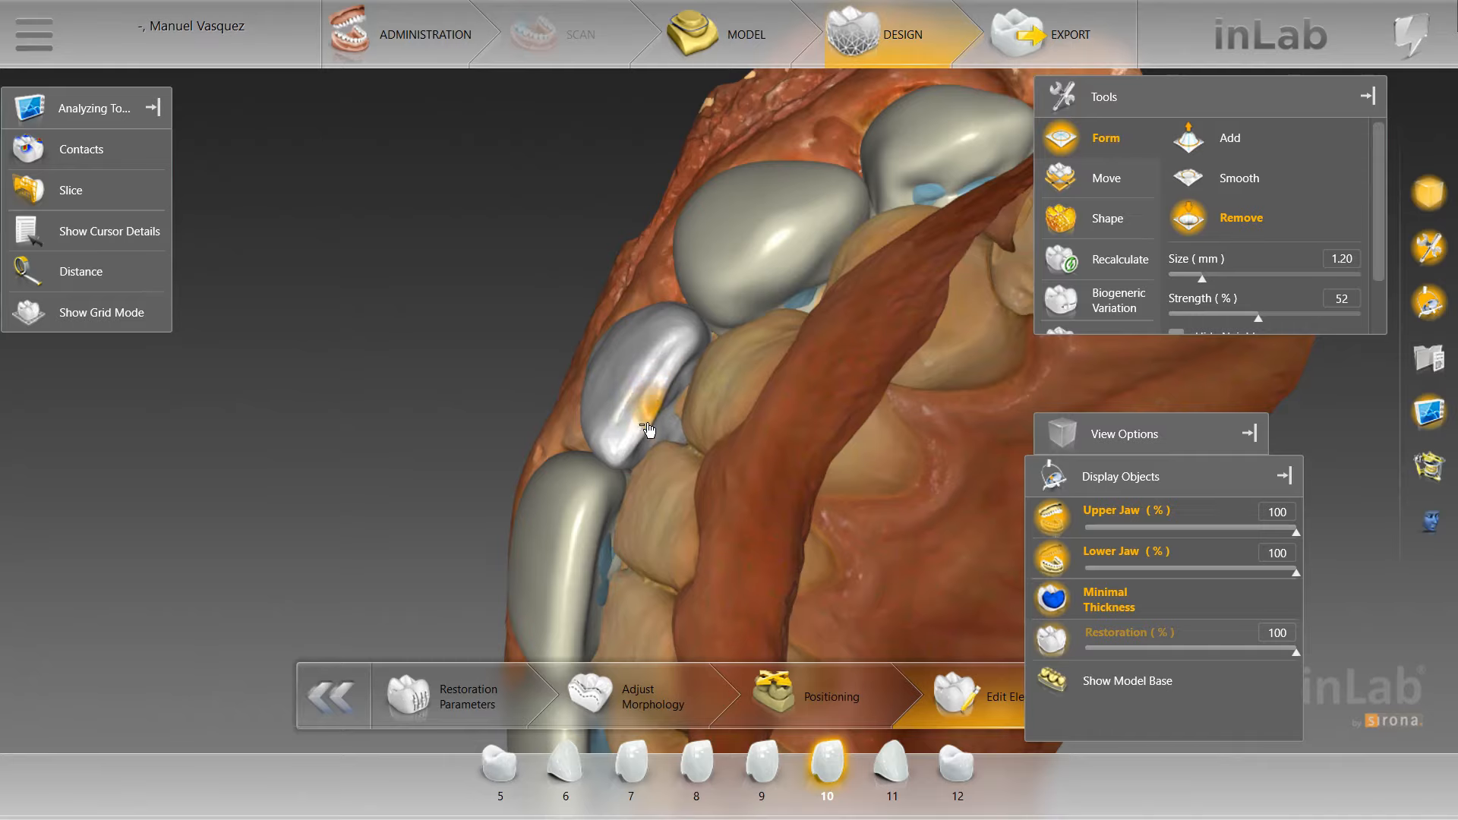
# Smooth the facial surface and incisal edge of the tooth 10 crown with Form Smooth at 24 % strength
pyautogui.moveTo(505, 192); pyautogui.dragTo(638, 309, button='right')
pyautogui.scroll(4, 644, 334)
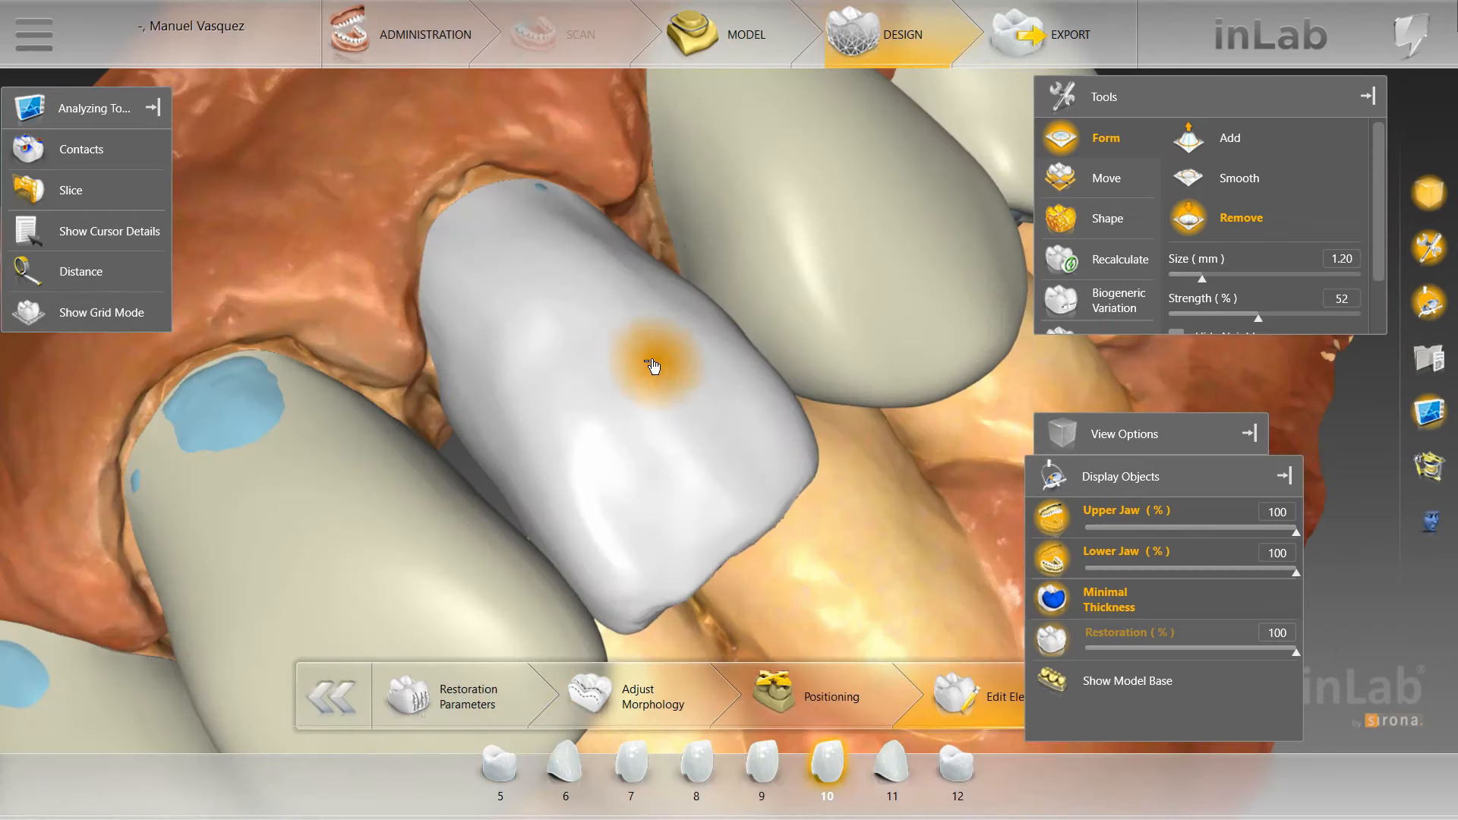
pyautogui.rightClick(651, 365)
pyautogui.click(1239, 178)
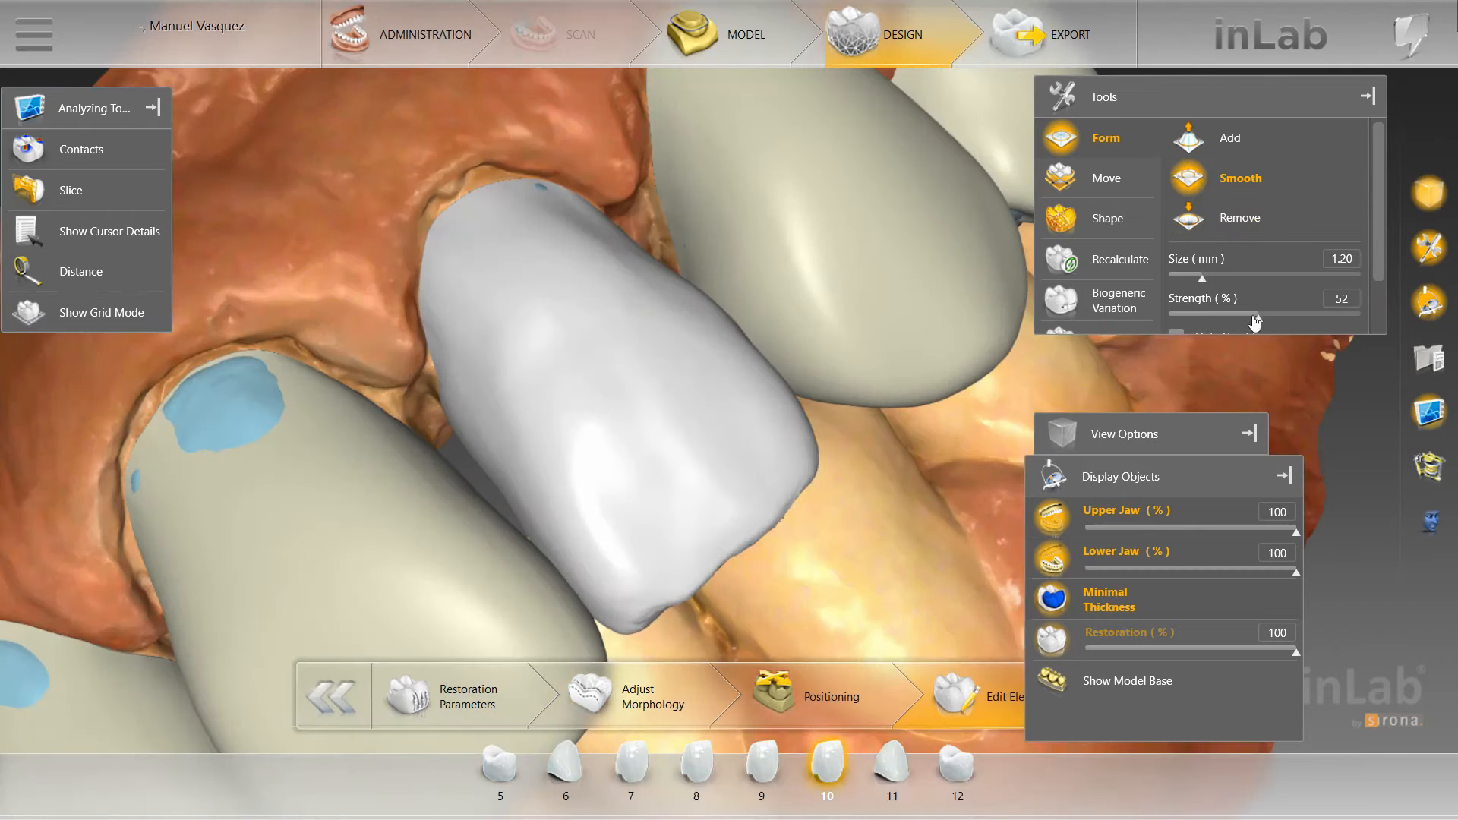
pyautogui.moveTo(1258, 315); pyautogui.dragTo(1225, 325)
pyautogui.scroll(-3, 787, 542)
pyautogui.moveTo(733, 522); pyautogui.dragTo(683, 450, button='right')
pyautogui.moveTo(594, 422)
pyautogui.mouseDown()
pyautogui.moveTo(650, 409)
pyautogui.moveTo(658, 388)
pyautogui.moveTo(715, 357)
pyautogui.moveTo(598, 441)
pyautogui.mouseUp()
pyautogui.moveTo(597, 441); pyautogui.dragTo(615, 405, button='right')
pyautogui.moveTo(645, 491)
pyautogui.mouseDown()
pyautogui.moveTo(678, 480)
pyautogui.moveTo(658, 505)
pyautogui.moveTo(693, 455)
pyautogui.mouseUp()
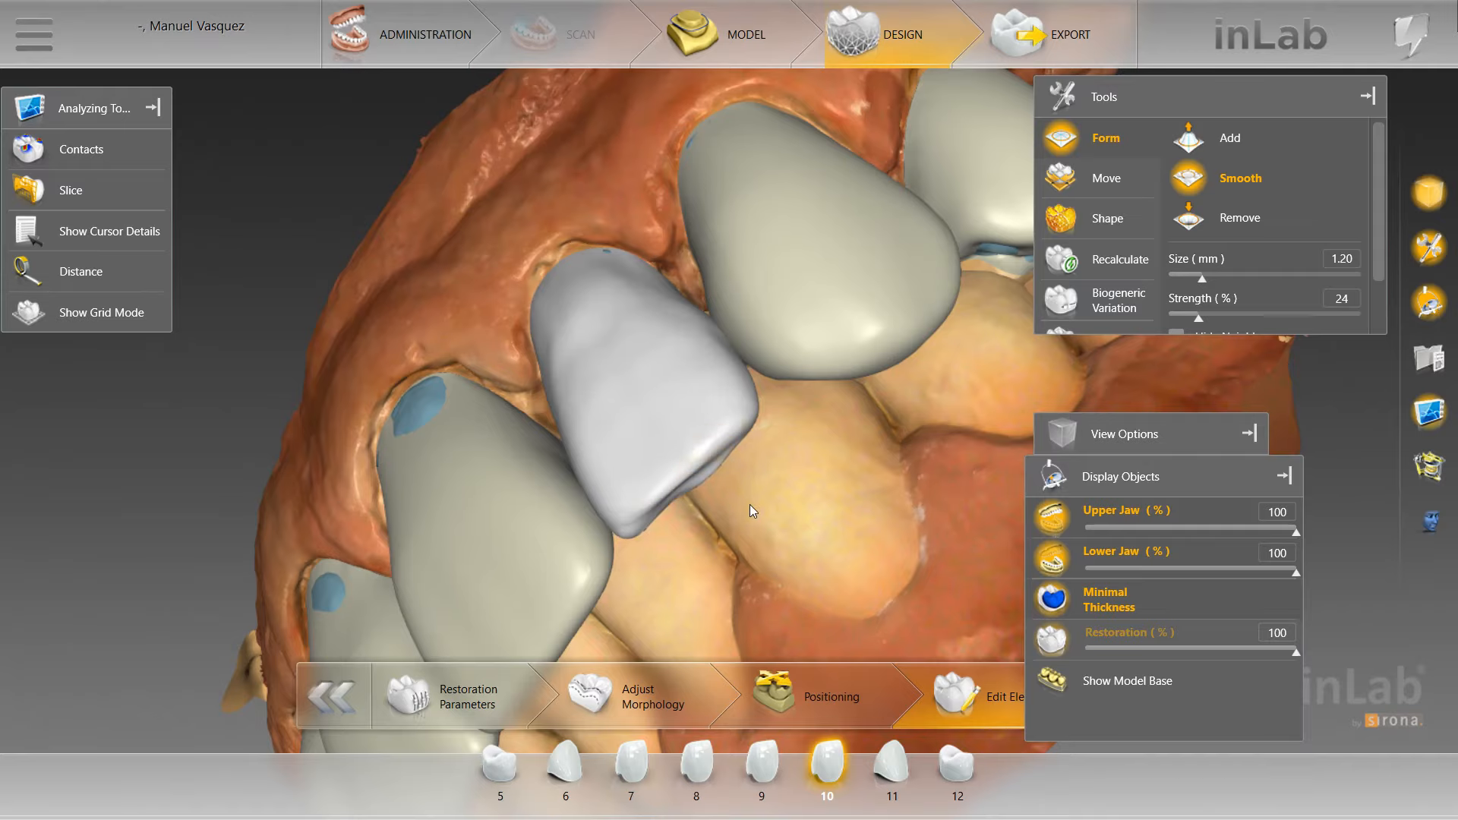
# Reshape the incisal edge of the tooth 10 crown with Individual 2-Directional Shape at size 1.48
pyautogui.moveTo(750, 504); pyautogui.dragTo(801, 516, button='right')
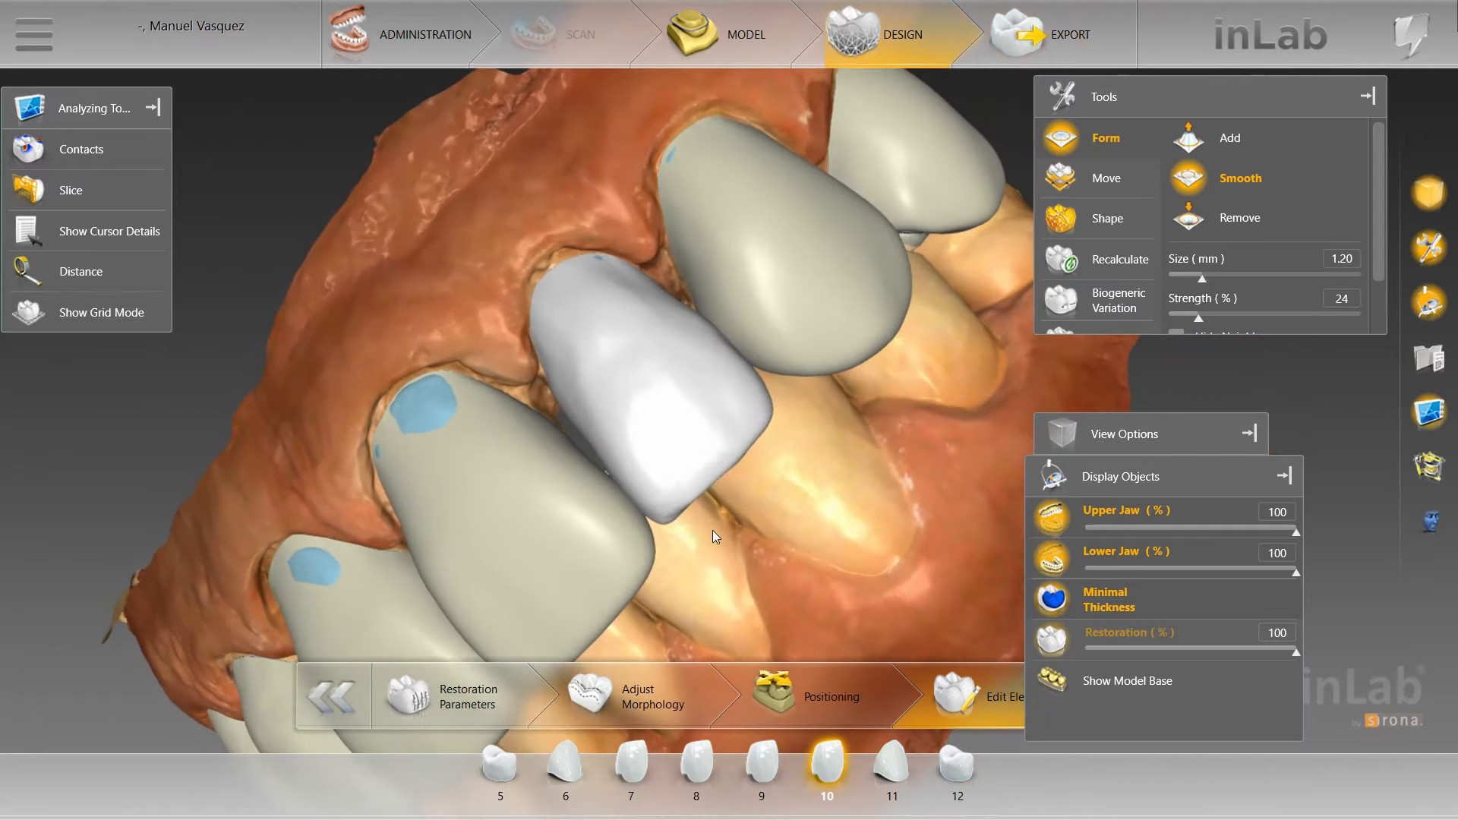
pyautogui.moveTo(712, 532)
pyautogui.mouseDown(button='right')
pyautogui.moveTo(673, 456)
pyautogui.moveTo(650, 465)
pyautogui.mouseUp(button='right')
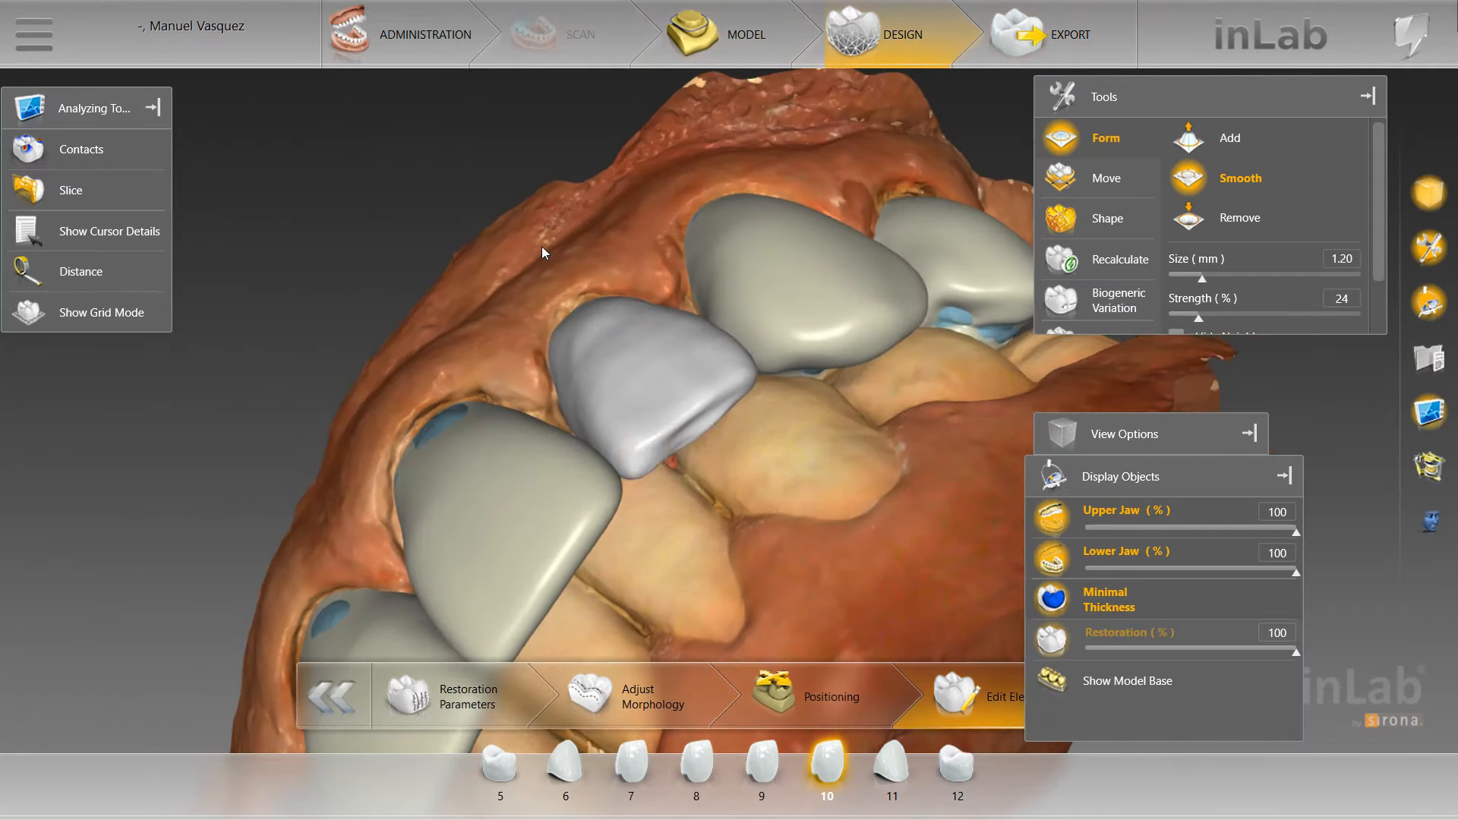
pyautogui.moveTo(540, 246); pyautogui.dragTo(586, 336, button='right')
pyautogui.rightClick(627, 381)
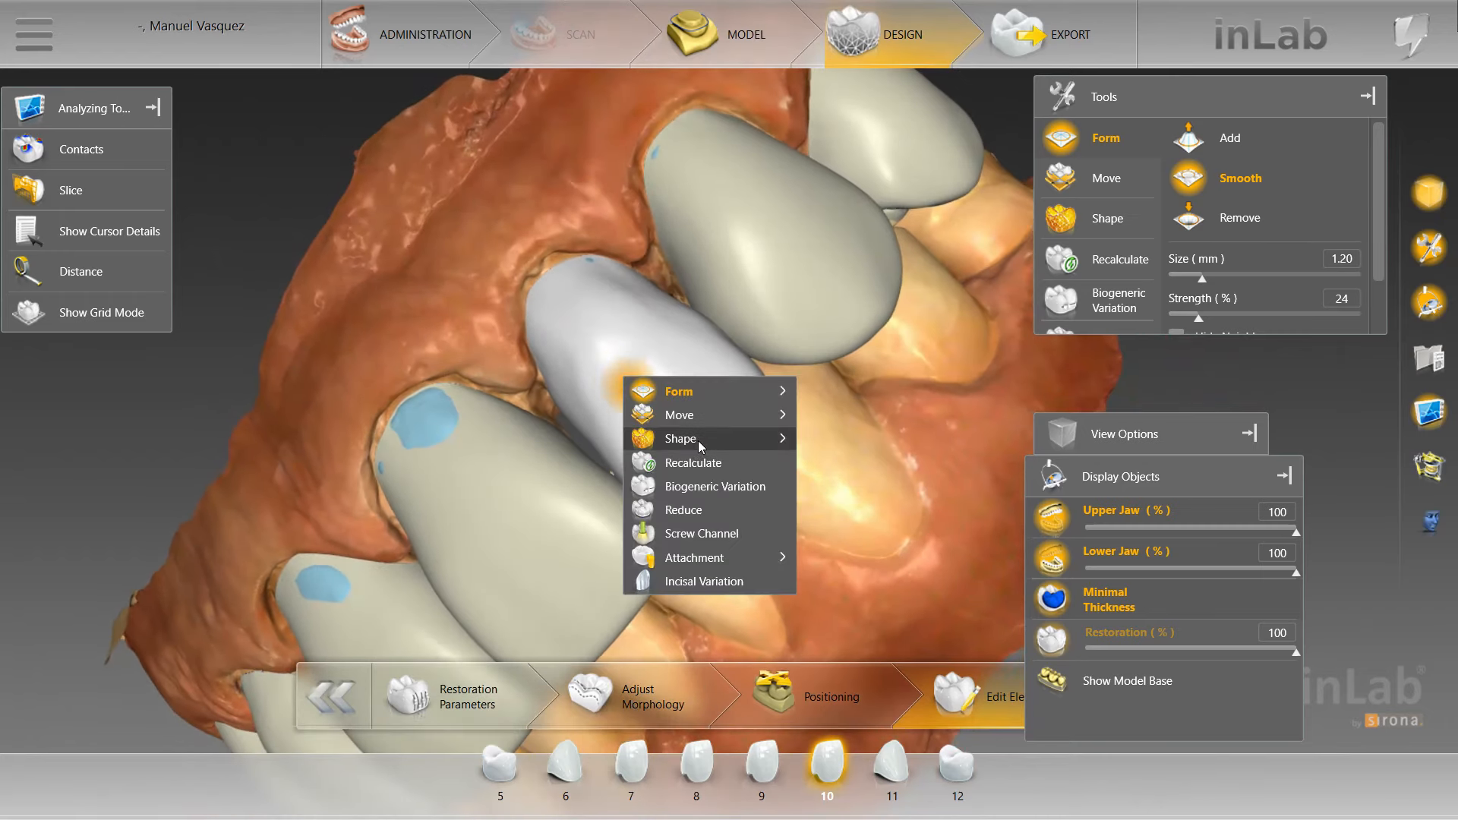
pyautogui.moveTo(698, 441)
pyautogui.click(829, 462)
pyautogui.click(1254, 266)
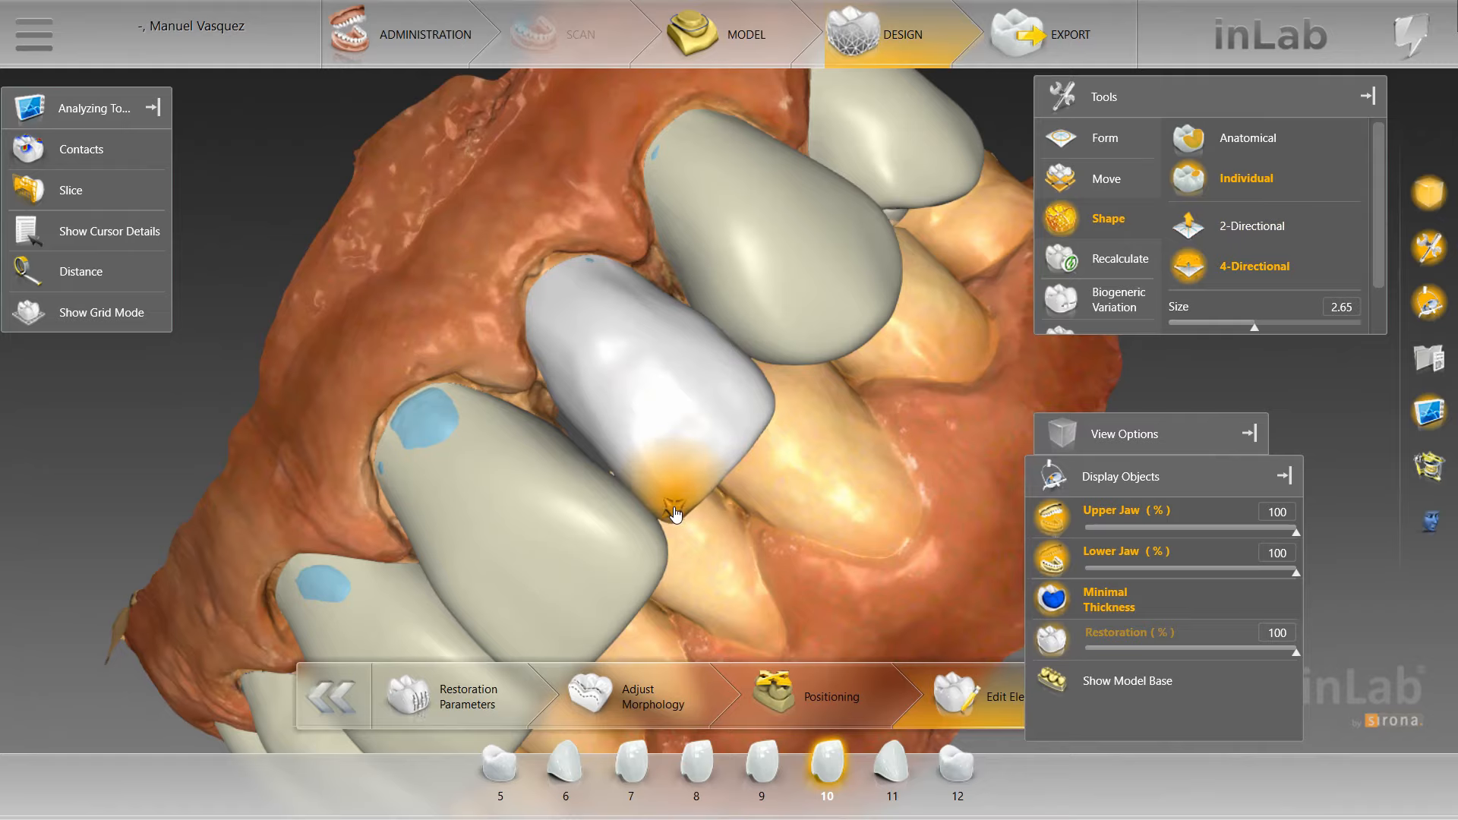
pyautogui.moveTo(749, 504); pyautogui.dragTo(716, 445, button='right')
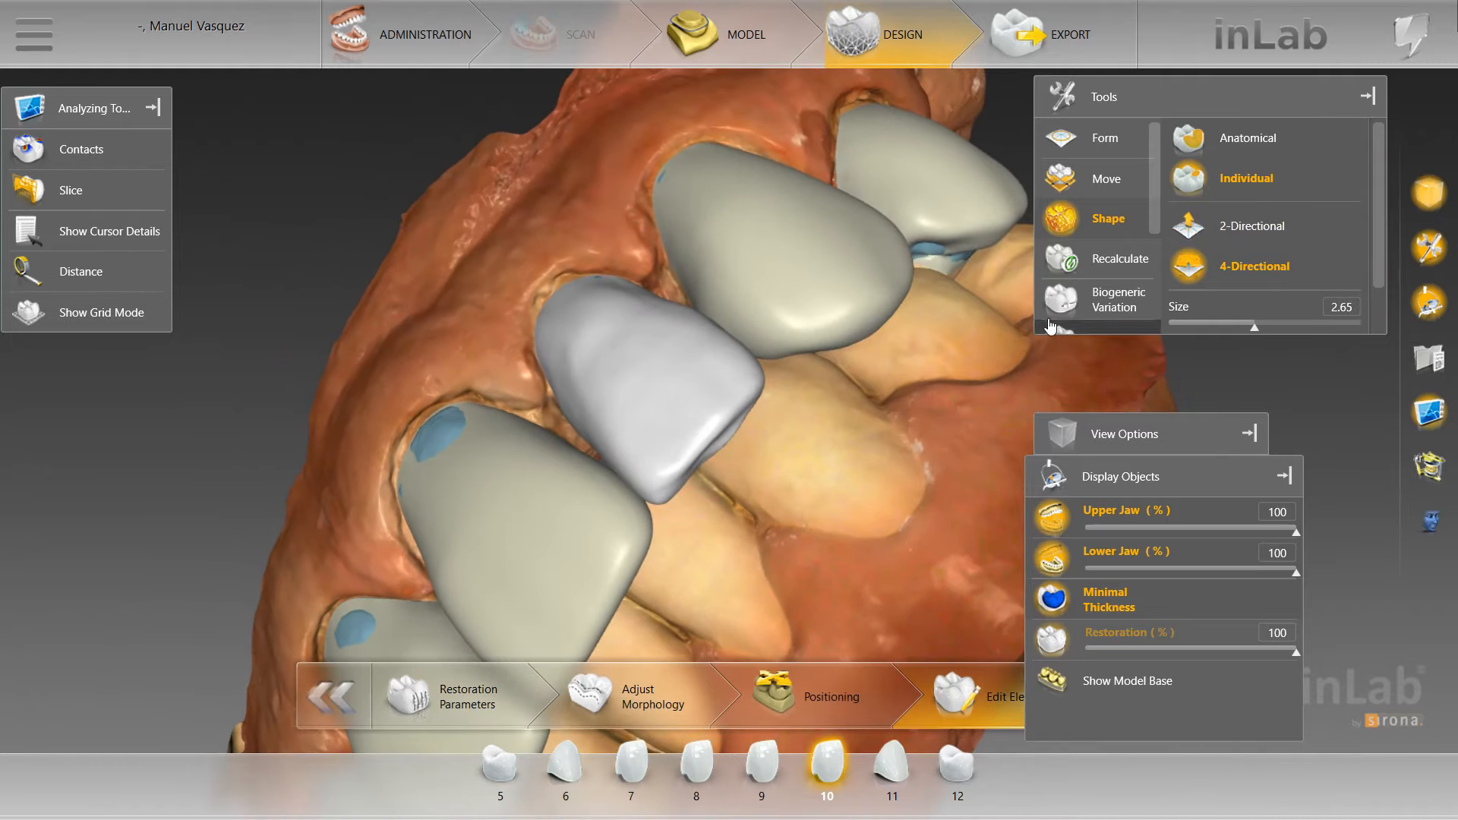
pyautogui.click(1253, 225)
pyautogui.scroll(3, 731, 477)
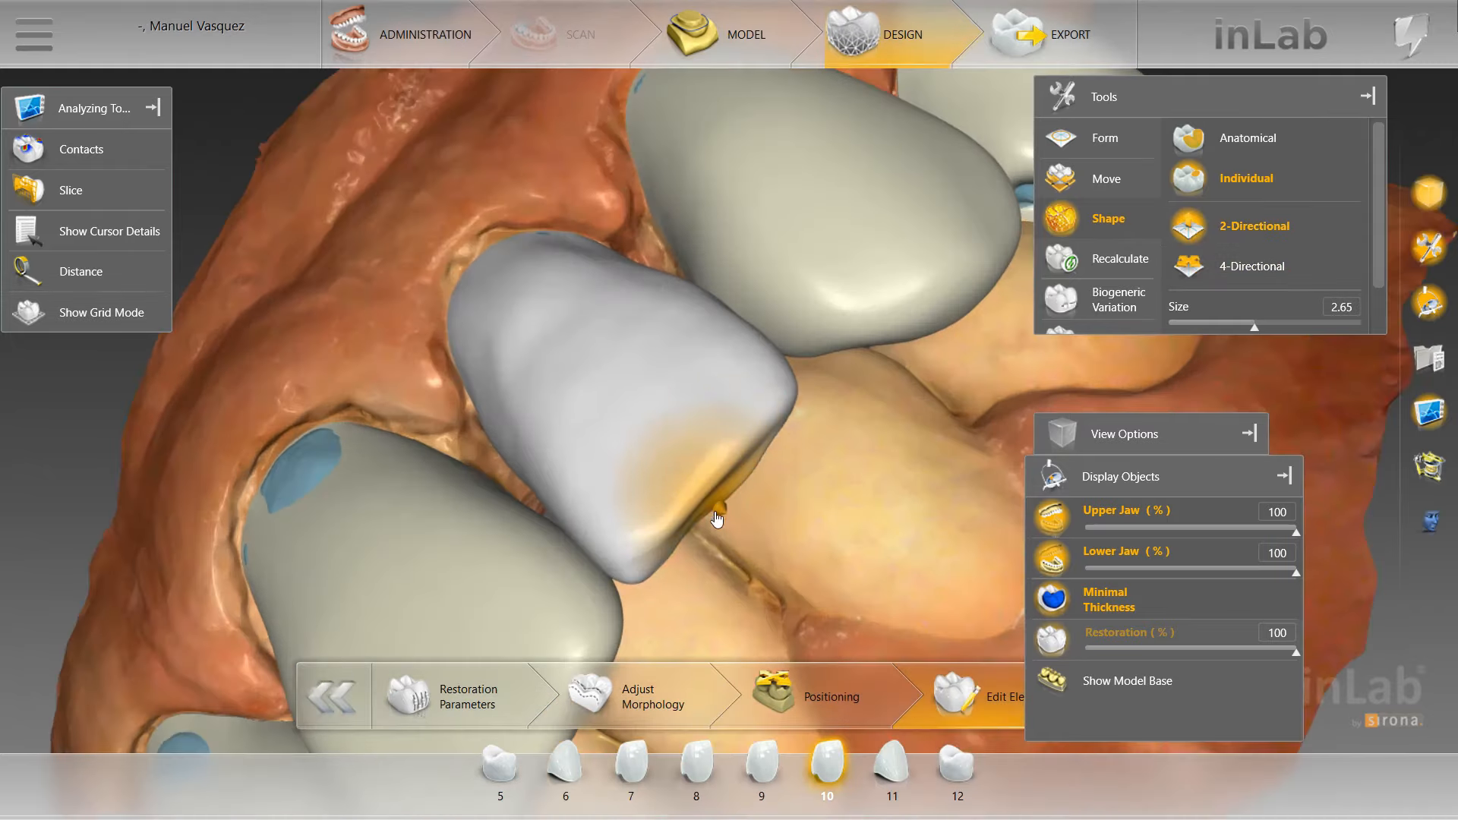
pyautogui.scroll(-6, 717, 515)
pyautogui.scroll(1, 688, 530)
pyautogui.moveTo(688, 530); pyautogui.dragTo(695, 537)
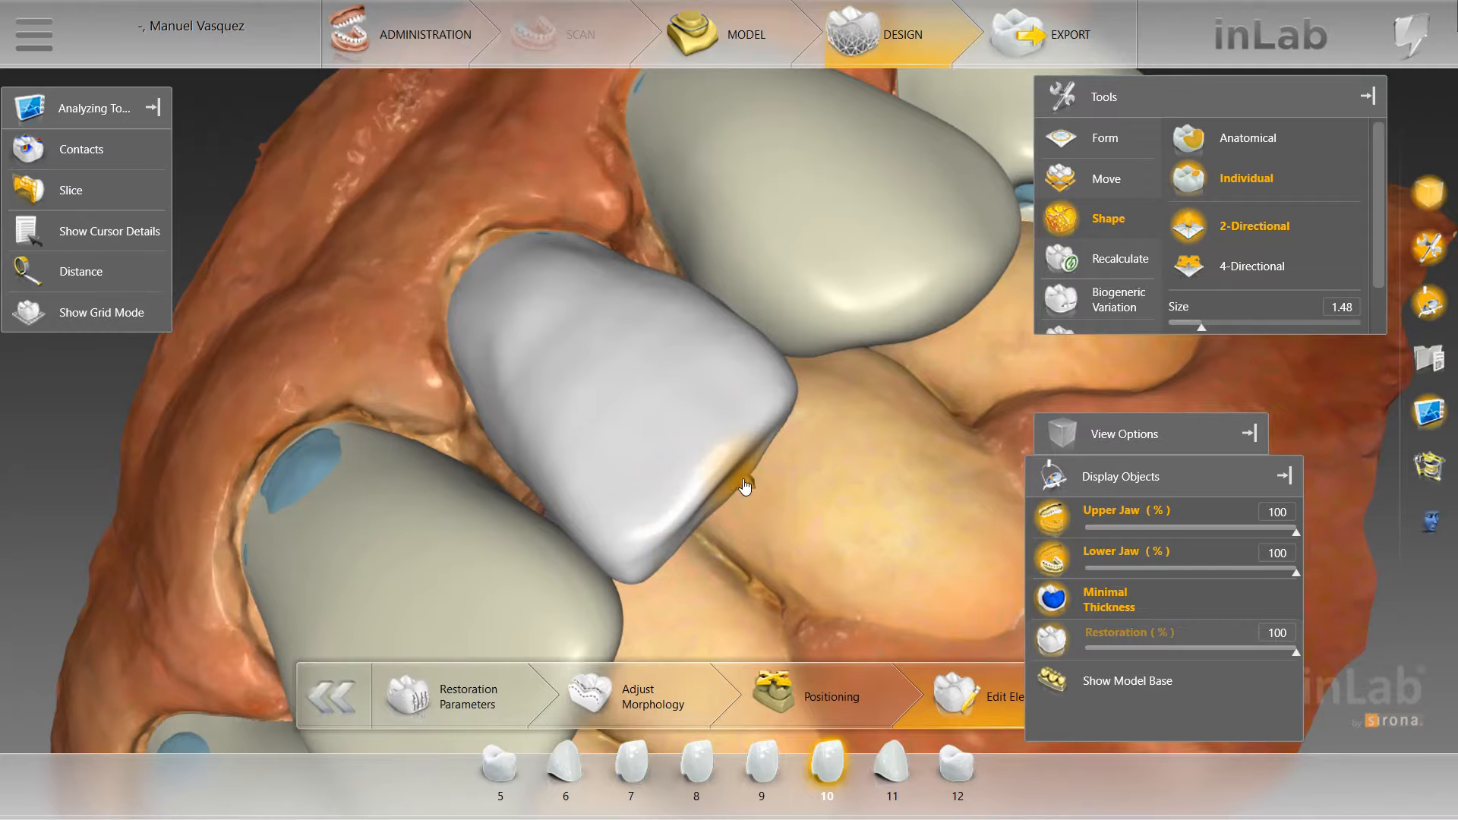
# Refine the tooth 10 crown's incisal edge from the side and from below, varying the Shape size between 1.88 and 1.25
pyautogui.moveTo(744, 486); pyautogui.dragTo(762, 427, button='right')
pyautogui.scroll(1, 668, 512)
pyautogui.moveTo(668, 512)
pyautogui.mouseDown(button='right')
pyautogui.moveTo(817, 586)
pyautogui.moveTo(803, 436)
pyautogui.moveTo(817, 323)
pyautogui.moveTo(768, 309)
pyautogui.mouseUp(button='right')
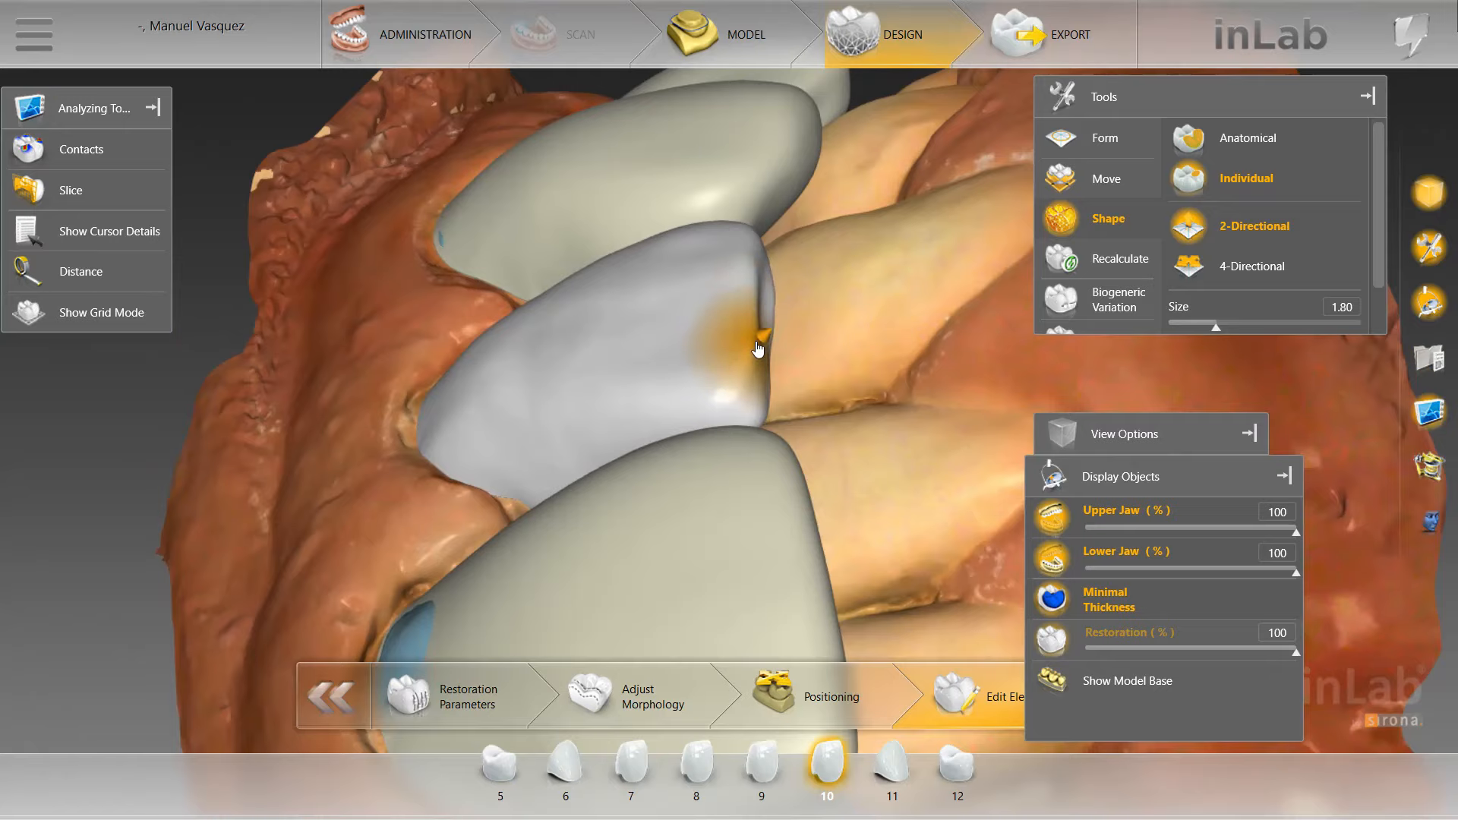
pyautogui.scroll(-2, 773, 304)
pyautogui.scroll(-2, 773, 312)
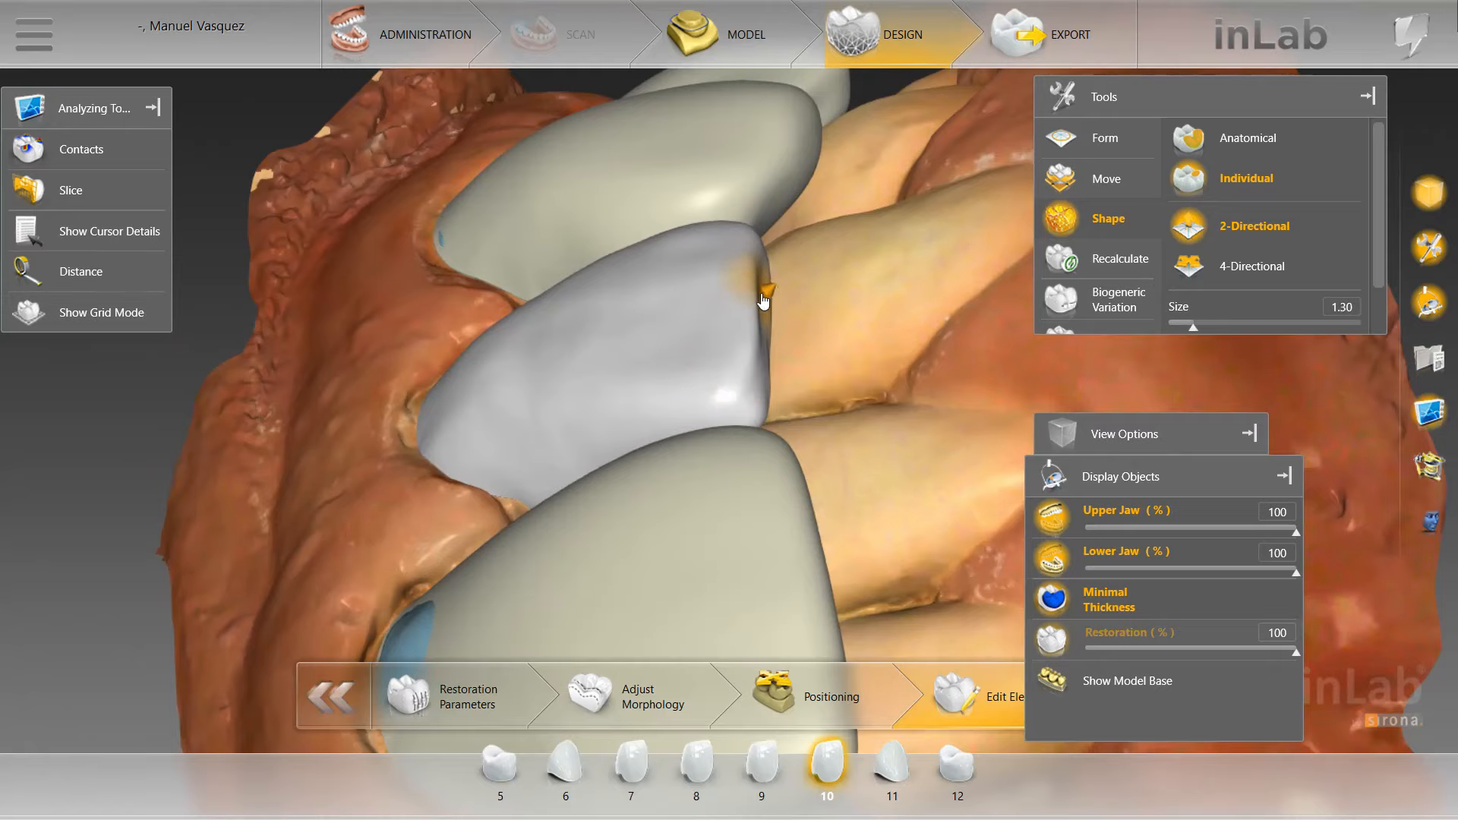
pyautogui.moveTo(763, 288)
pyautogui.mouseDown(button='right')
pyautogui.moveTo(722, 262)
pyautogui.moveTo(791, 296)
pyautogui.moveTo(699, 342)
pyautogui.moveTo(457, 380)
pyautogui.mouseUp(button='right')
pyautogui.scroll(2, 459, 375)
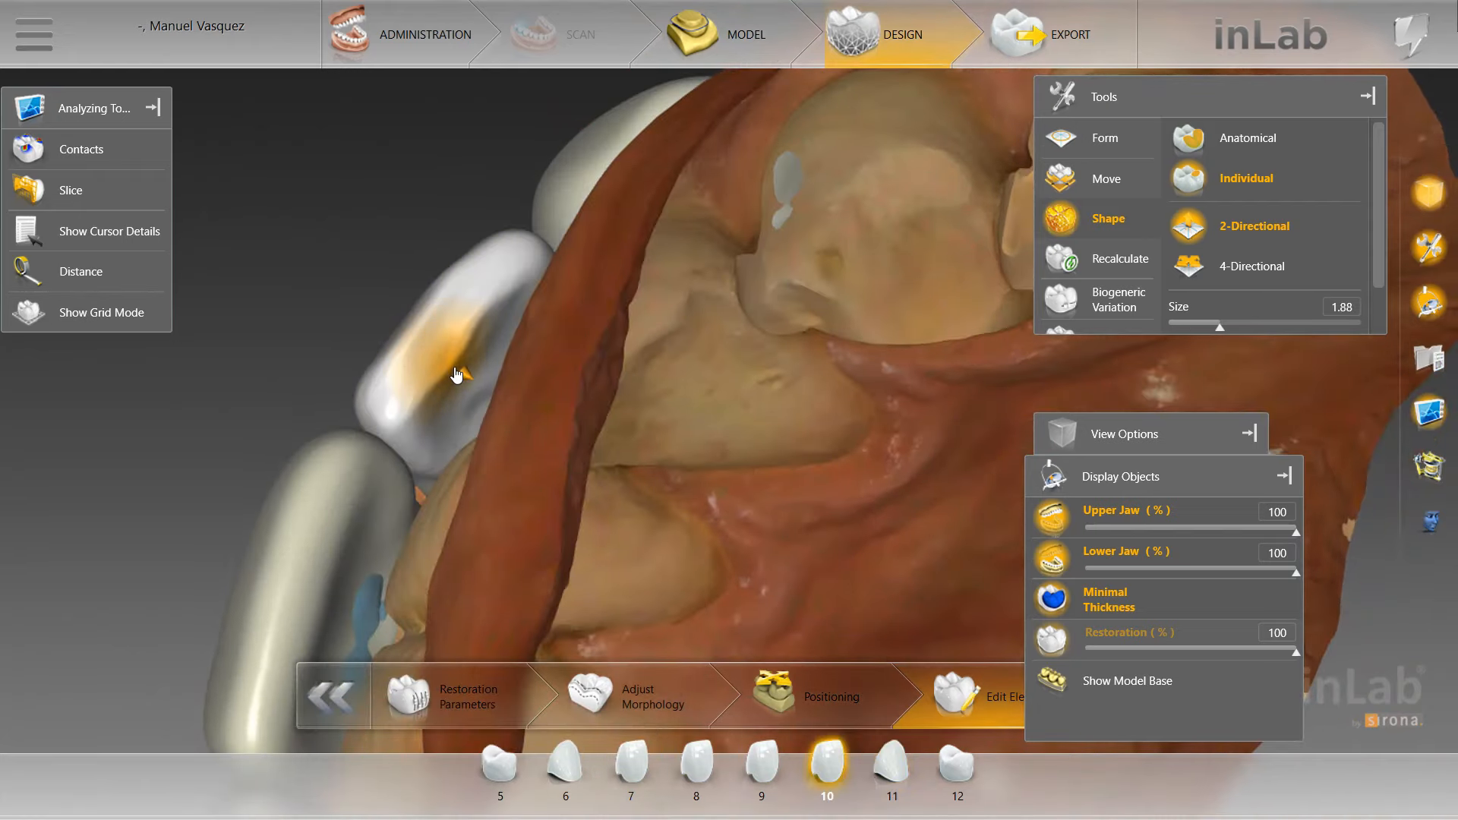
pyautogui.scroll(-3, 482, 336)
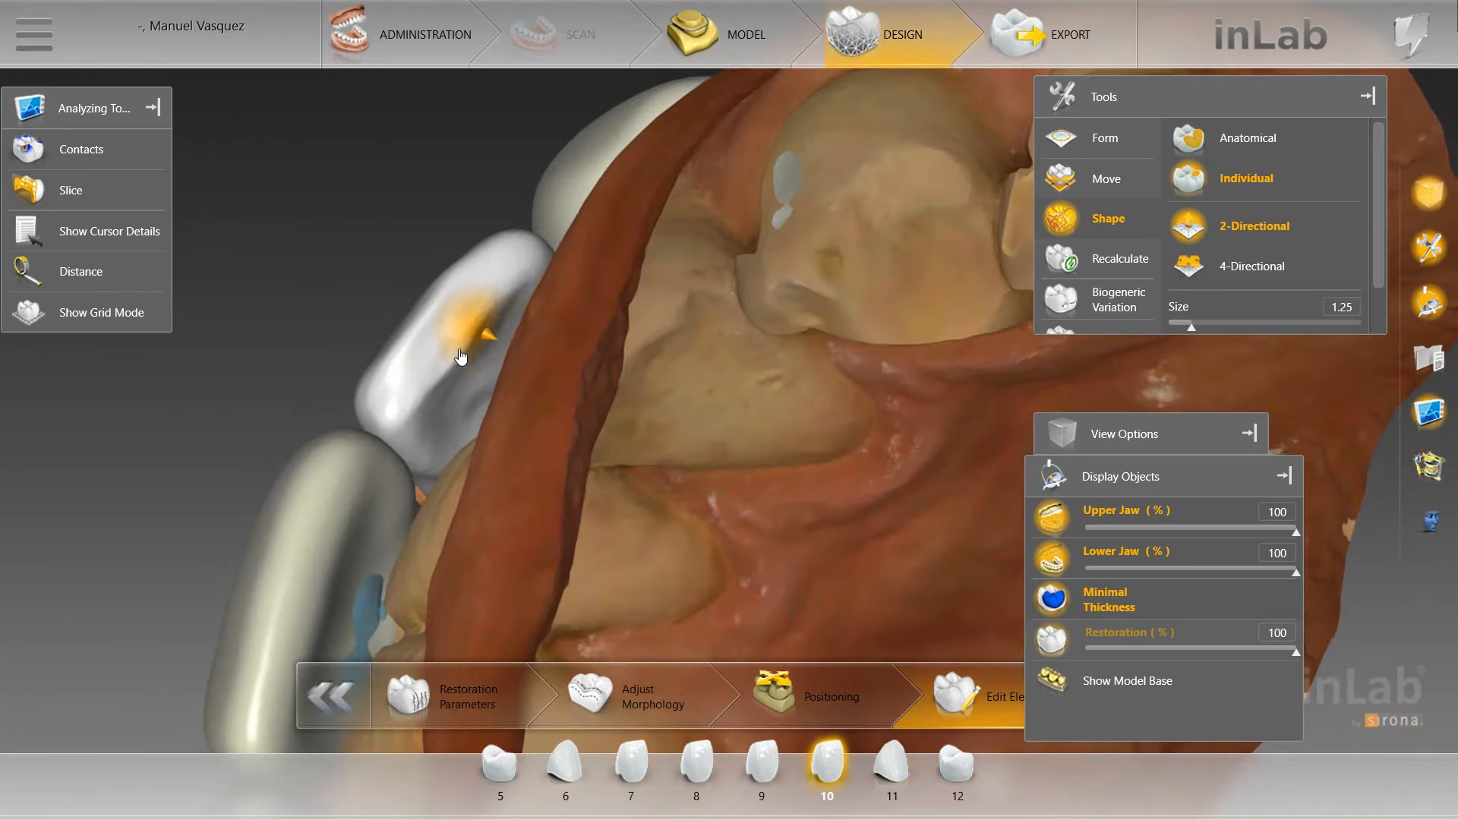
# Hide the upper jaw to view the tooth 10 crown against the lower jaw from the front
pyautogui.moveTo(417, 425)
pyautogui.mouseDown(button='right')
pyautogui.moveTo(363, 232)
pyautogui.moveTo(771, 136)
pyautogui.moveTo(654, 176)
pyautogui.moveTo(650, 237)
pyautogui.moveTo(848, 399)
pyautogui.mouseUp(button='right')
pyautogui.click(1071, 521)
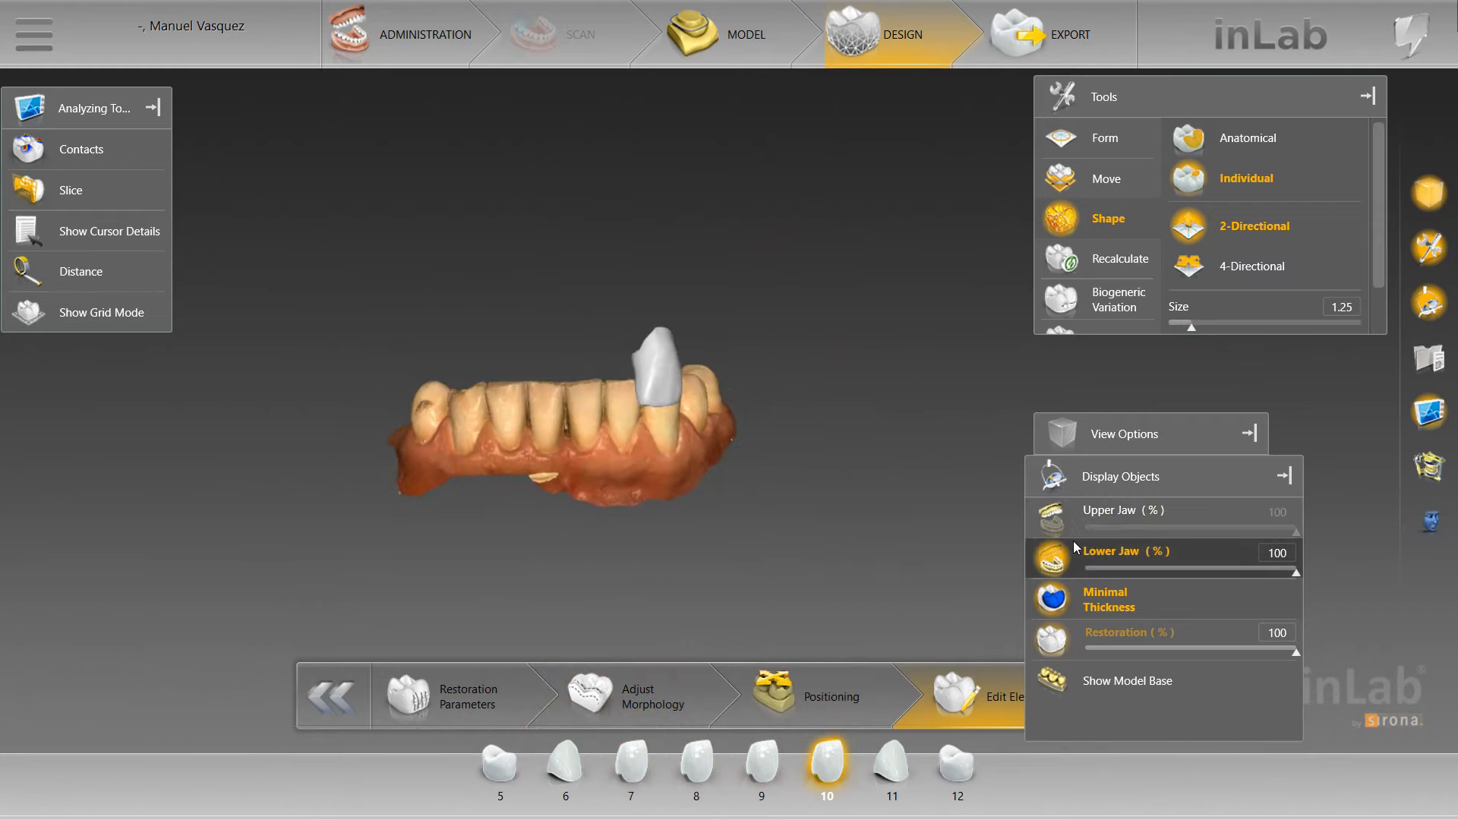
# Show the upper jaw again and adjust the mesial incisal corner of the tooth 10 crown with 4-Directional Shape at size 3.20
pyautogui.scroll(5, 914, 471)
pyautogui.click(1063, 516)
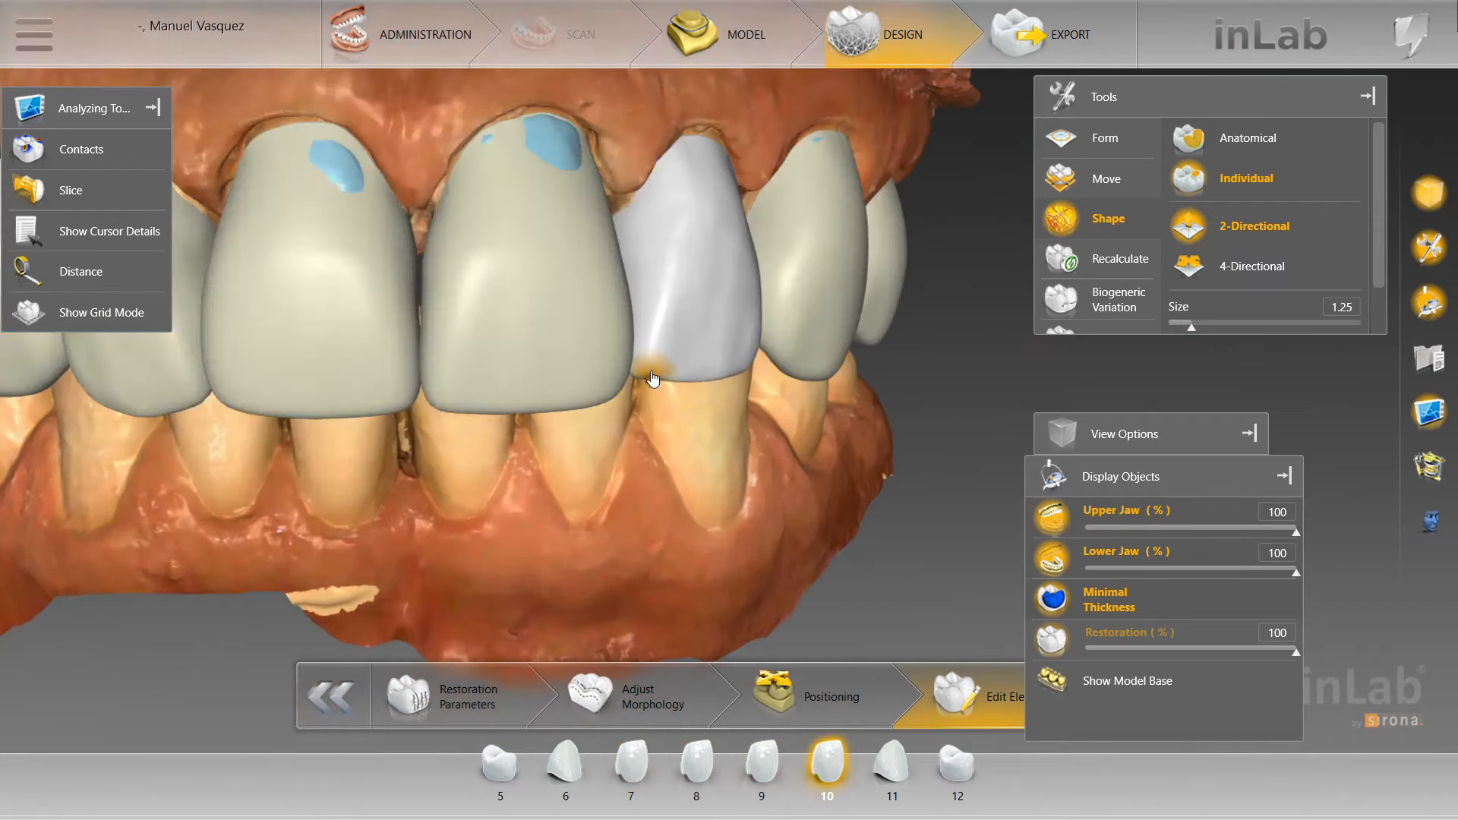
pyautogui.click(1230, 266)
pyautogui.scroll(5, 651, 376)
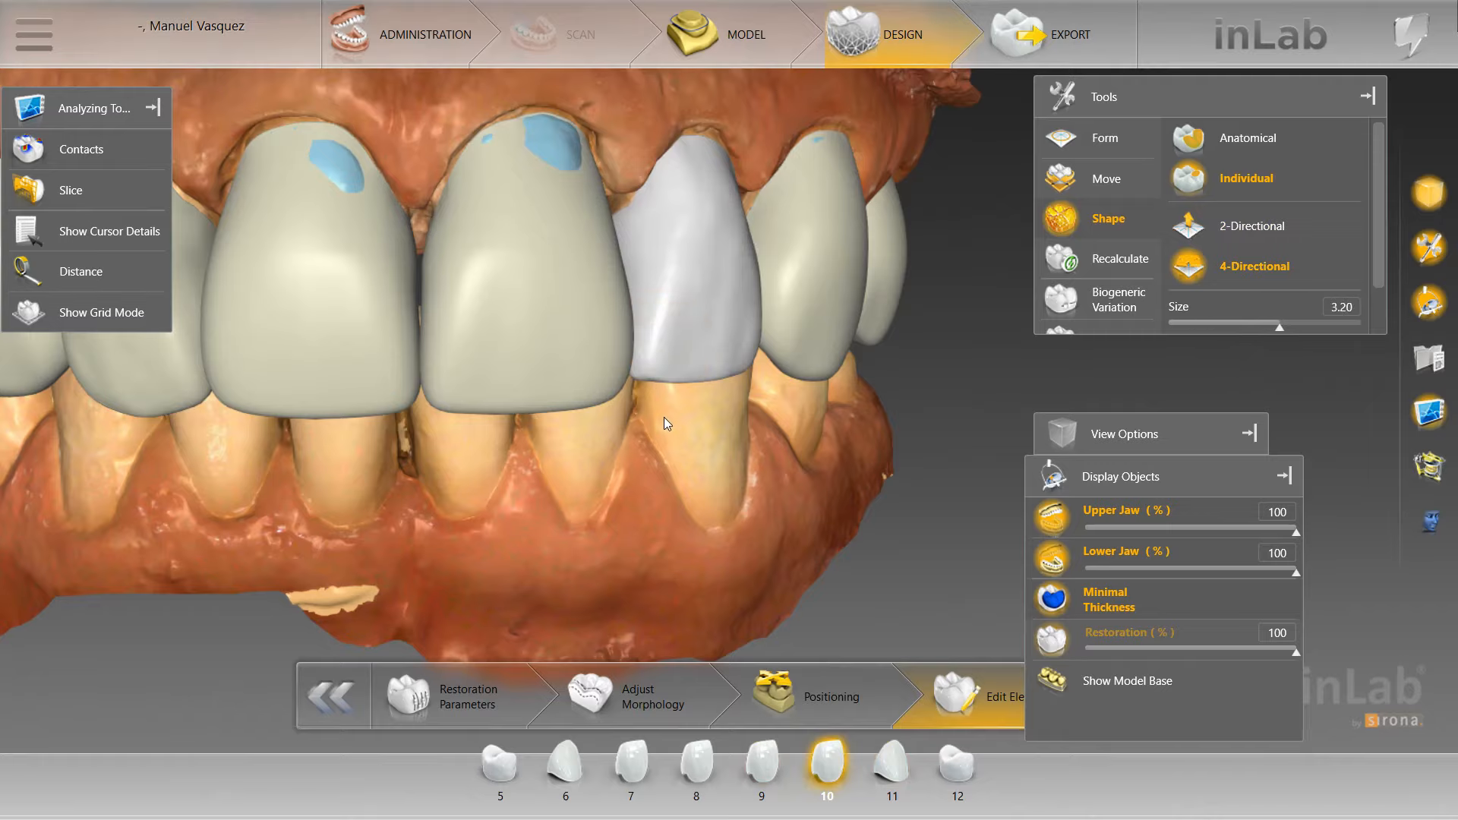
# Reshape the distal cervical side of the tooth 10 crown with 2-Directional Shape at size 3.88
pyautogui.click(1230, 226)
pyautogui.scroll(2, 703, 218)
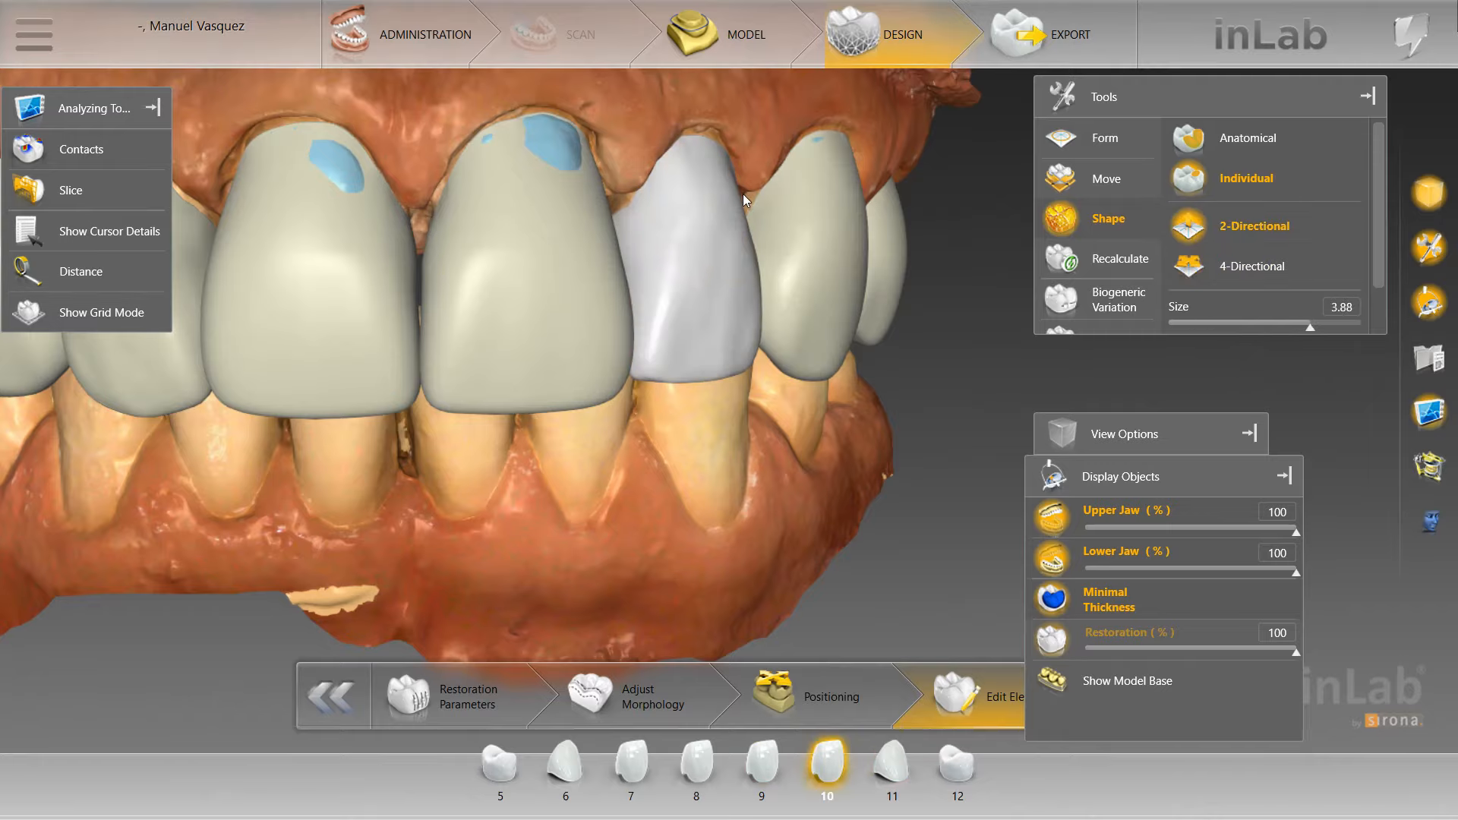
pyautogui.moveTo(743, 194); pyautogui.dragTo(745, 205)
pyautogui.moveTo(740, 251); pyautogui.dragTo(713, 394, button='middle')
pyautogui.moveTo(713, 394)
pyautogui.mouseDown()
pyautogui.moveTo(571, 361)
pyautogui.moveTo(604, 359)
pyautogui.mouseUp()
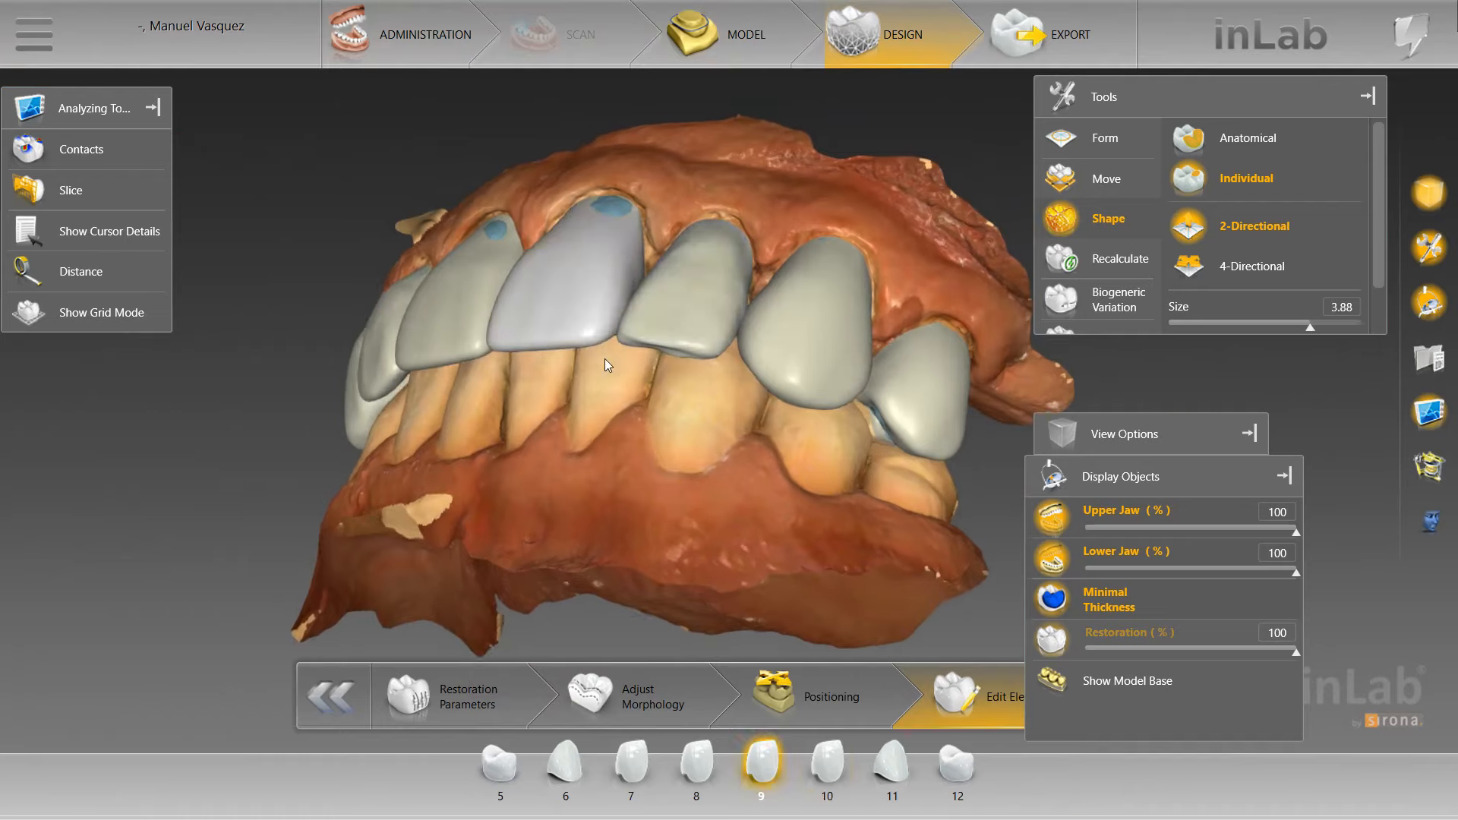
pyautogui.moveTo(605, 359); pyautogui.dragTo(612, 339, button='middle')
# Shape the mesial edge of the tooth 10 crown 4-directionally, continuing with 2-Directional Shape at sizes 3.00 and 2.58
pyautogui.scroll(-5, 612, 339)
pyautogui.moveTo(611, 380)
pyautogui.mouseDown()
pyautogui.moveTo(612, 394)
pyautogui.moveTo(541, 403)
pyautogui.mouseUp()
pyautogui.click(1230, 266)
pyautogui.moveTo(549, 287)
pyautogui.mouseDown()
pyautogui.moveTo(537, 288)
pyautogui.moveTo(541, 353)
pyautogui.mouseUp()
pyautogui.click(1230, 226)
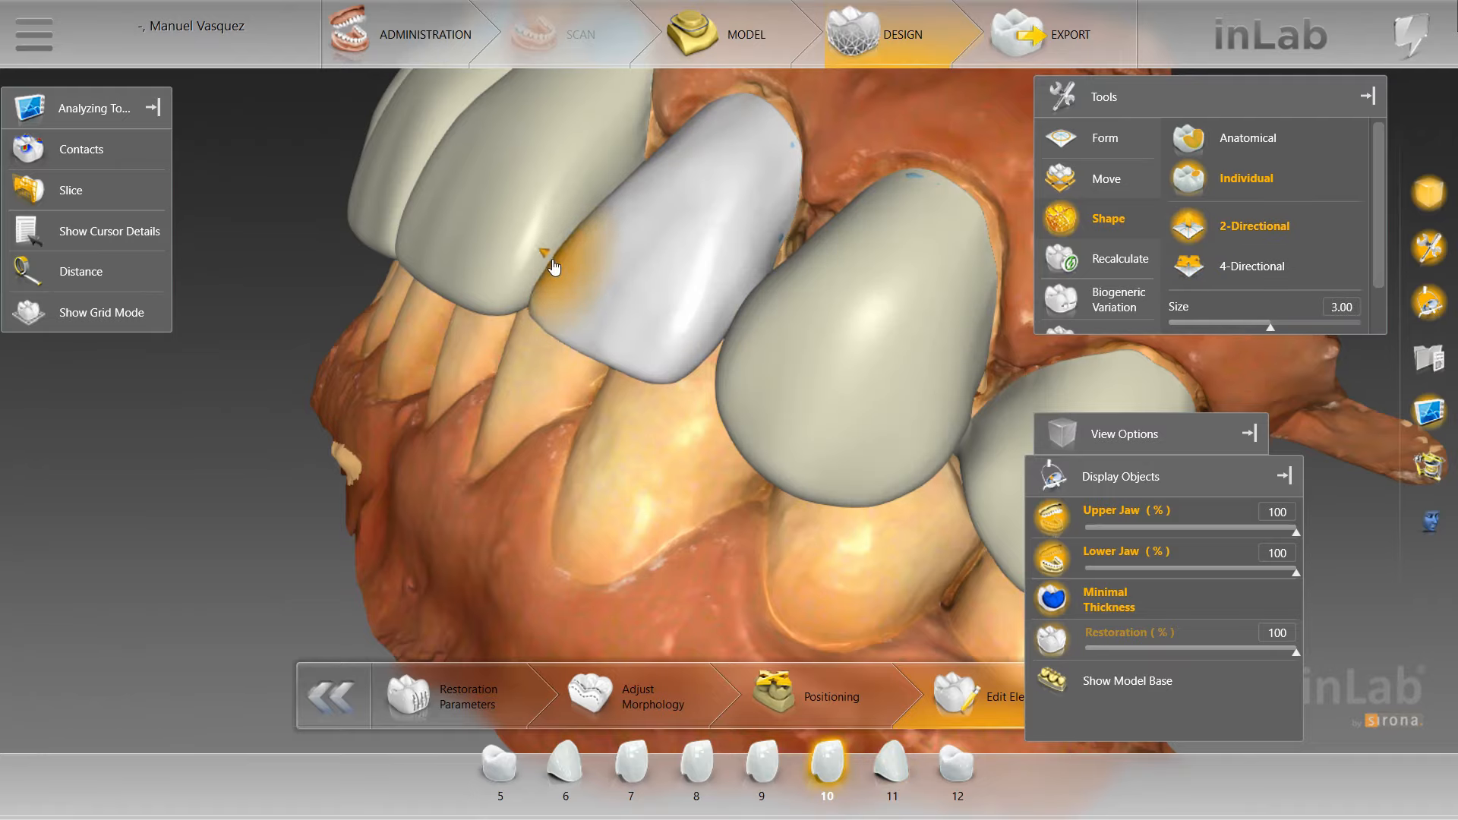
pyautogui.scroll(4, 650, 169)
pyautogui.scroll(-6, 614, 205)
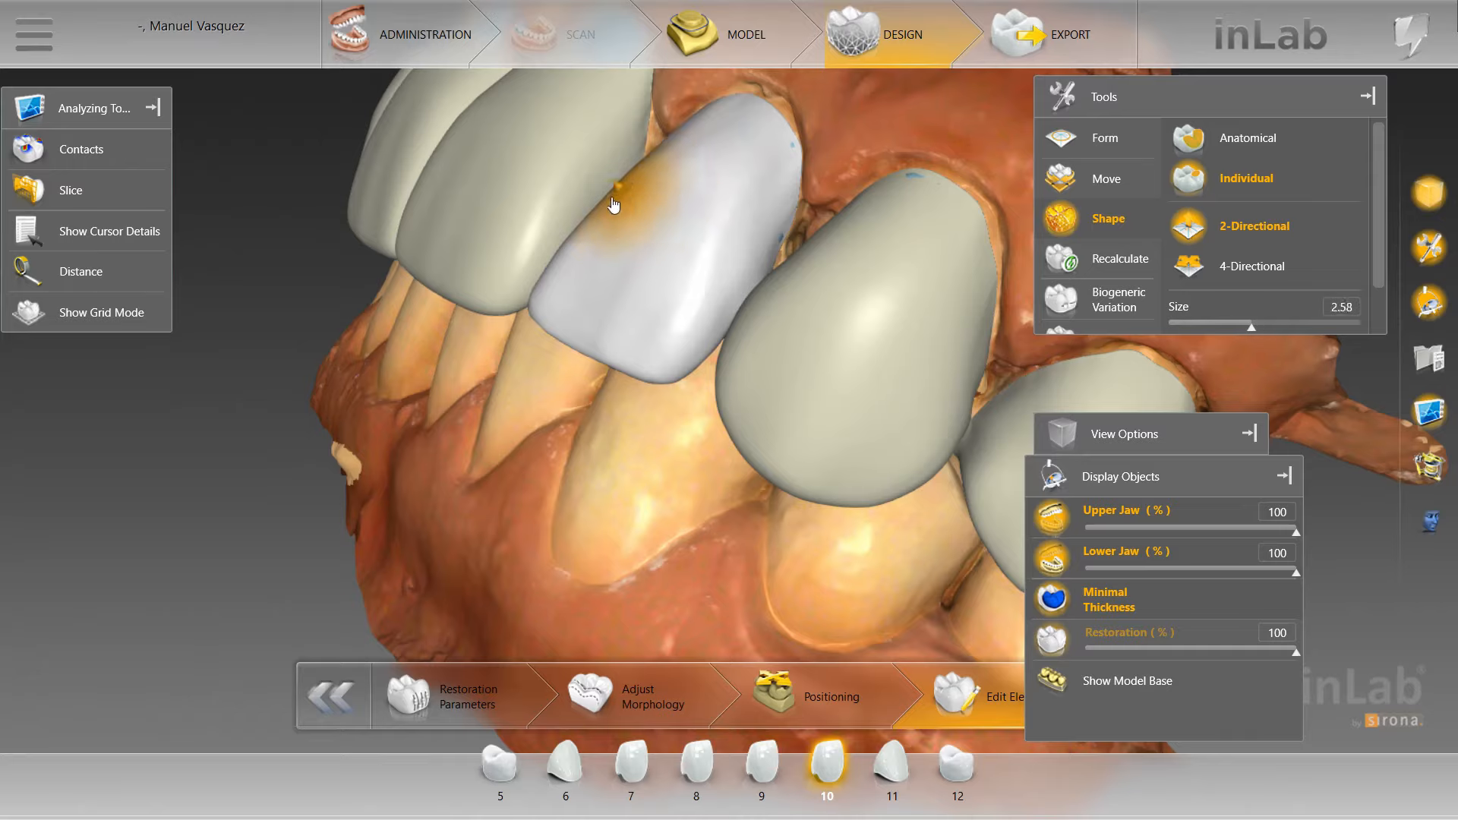
pyautogui.scroll(-5, 493, 354)
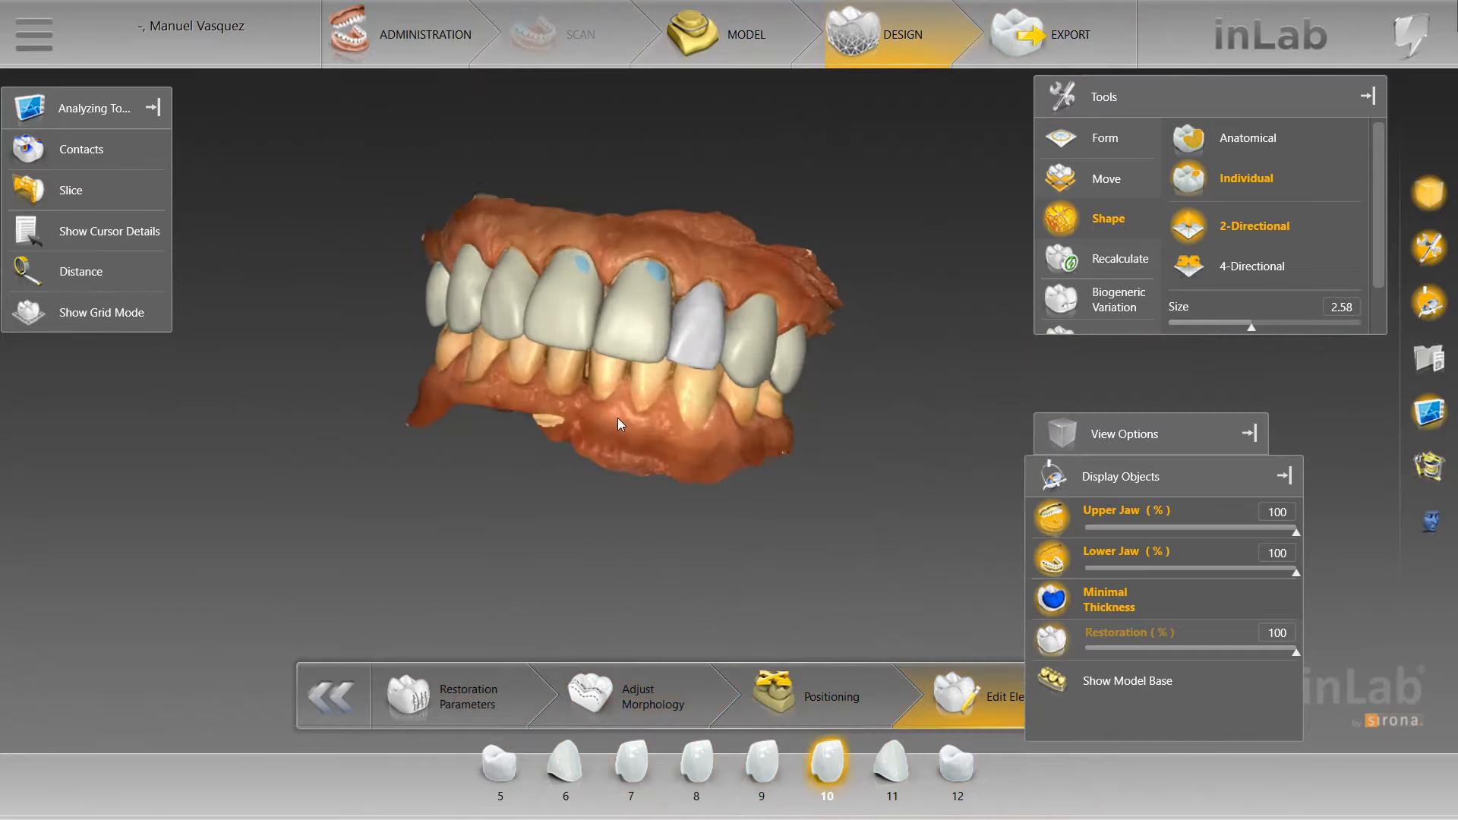
# Examine the tooth 10 crown against its neighbours from the front and above, toggling the upper jaw's visibility
pyautogui.moveTo(618, 422); pyautogui.dragTo(485, 453, button='right')
pyautogui.scroll(5, 484, 453)
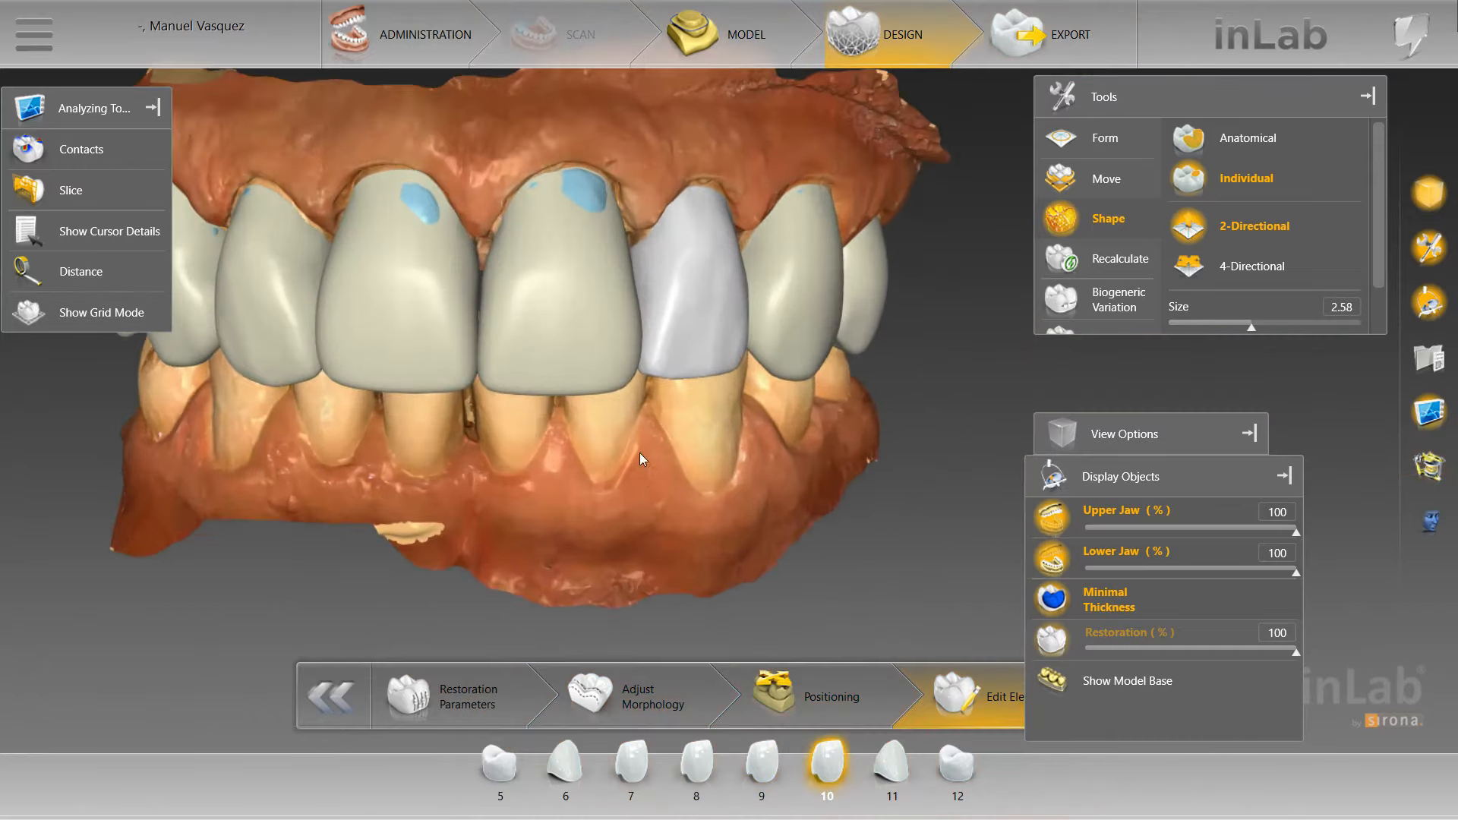
pyautogui.moveTo(640, 454); pyautogui.dragTo(693, 508, button='right')
pyautogui.scroll(-4, 691, 299)
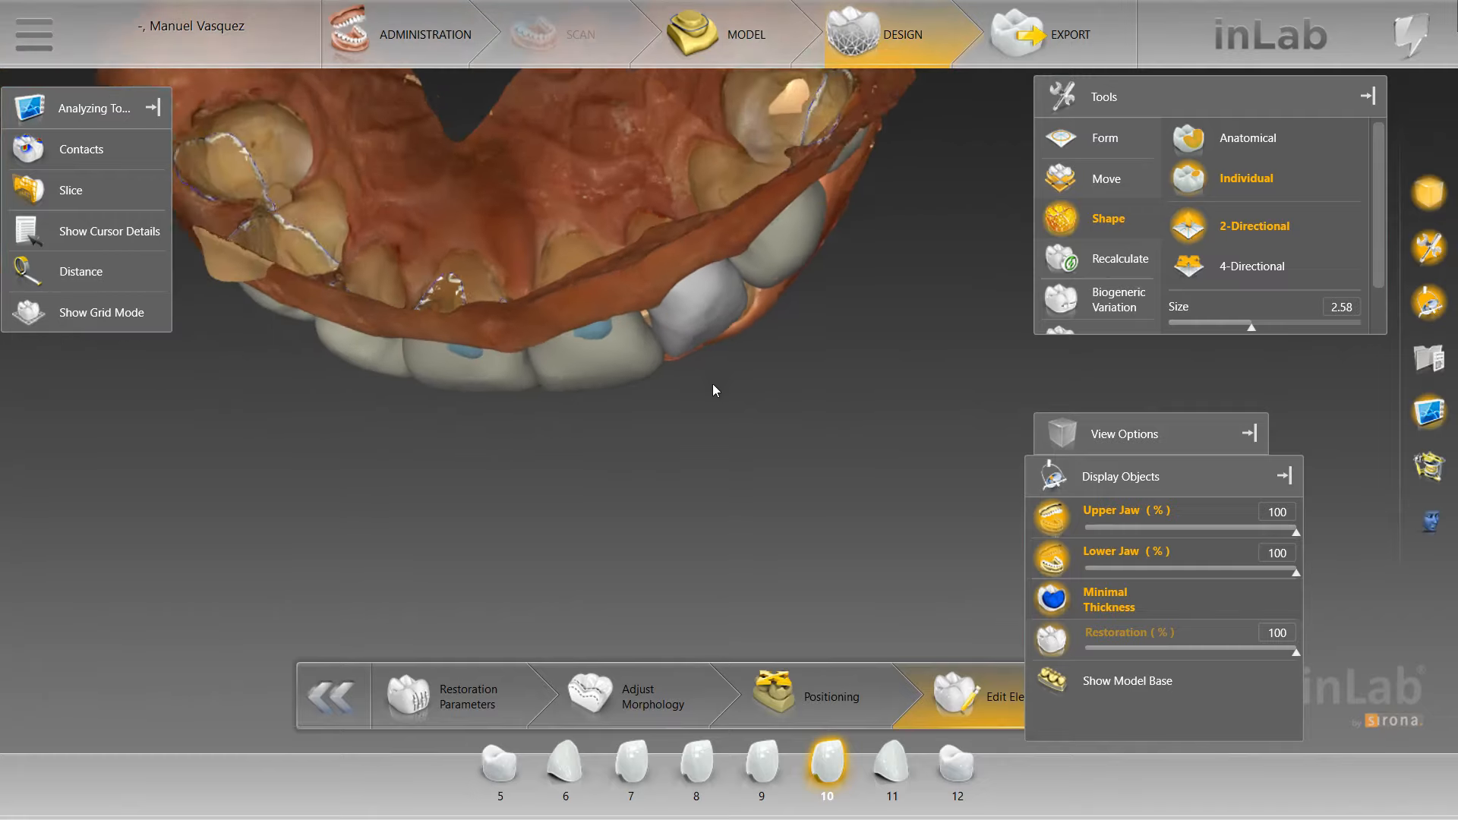
pyautogui.moveTo(712, 384); pyautogui.dragTo(687, 325, button='right')
pyautogui.click(1078, 507)
pyautogui.click(1063, 530)
pyautogui.scroll(3, 913, 349)
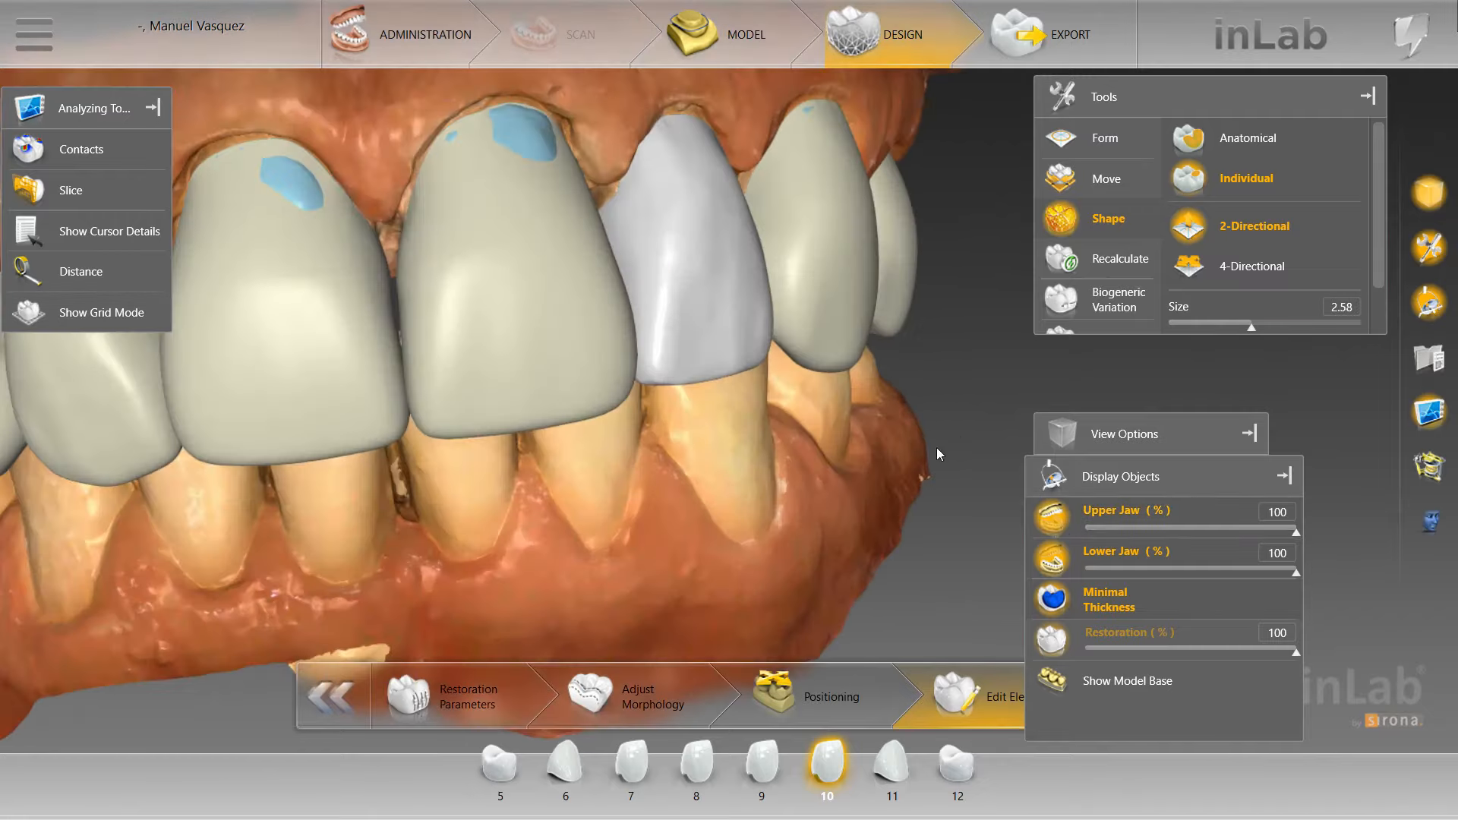
# Refine the mesial incisal corner of the tooth 10 crown from the side with 2-Directional Shape at sizes 1.40 to 1.85
pyautogui.moveTo(936, 448); pyautogui.dragTo(698, 440, button='right')
pyautogui.scroll(3, 698, 440)
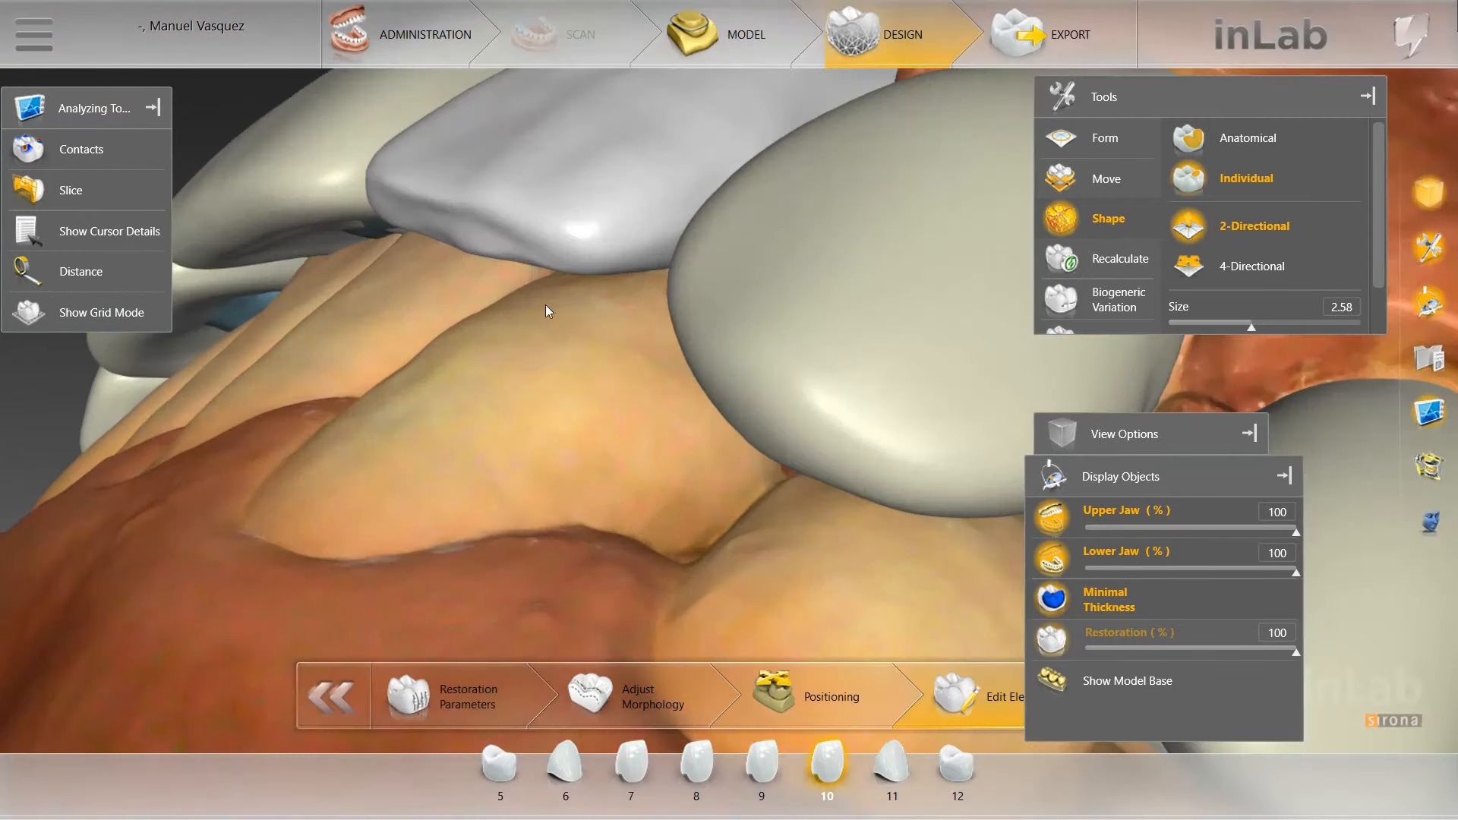
pyautogui.scroll(-4, 475, 251)
pyautogui.scroll(2, 473, 252)
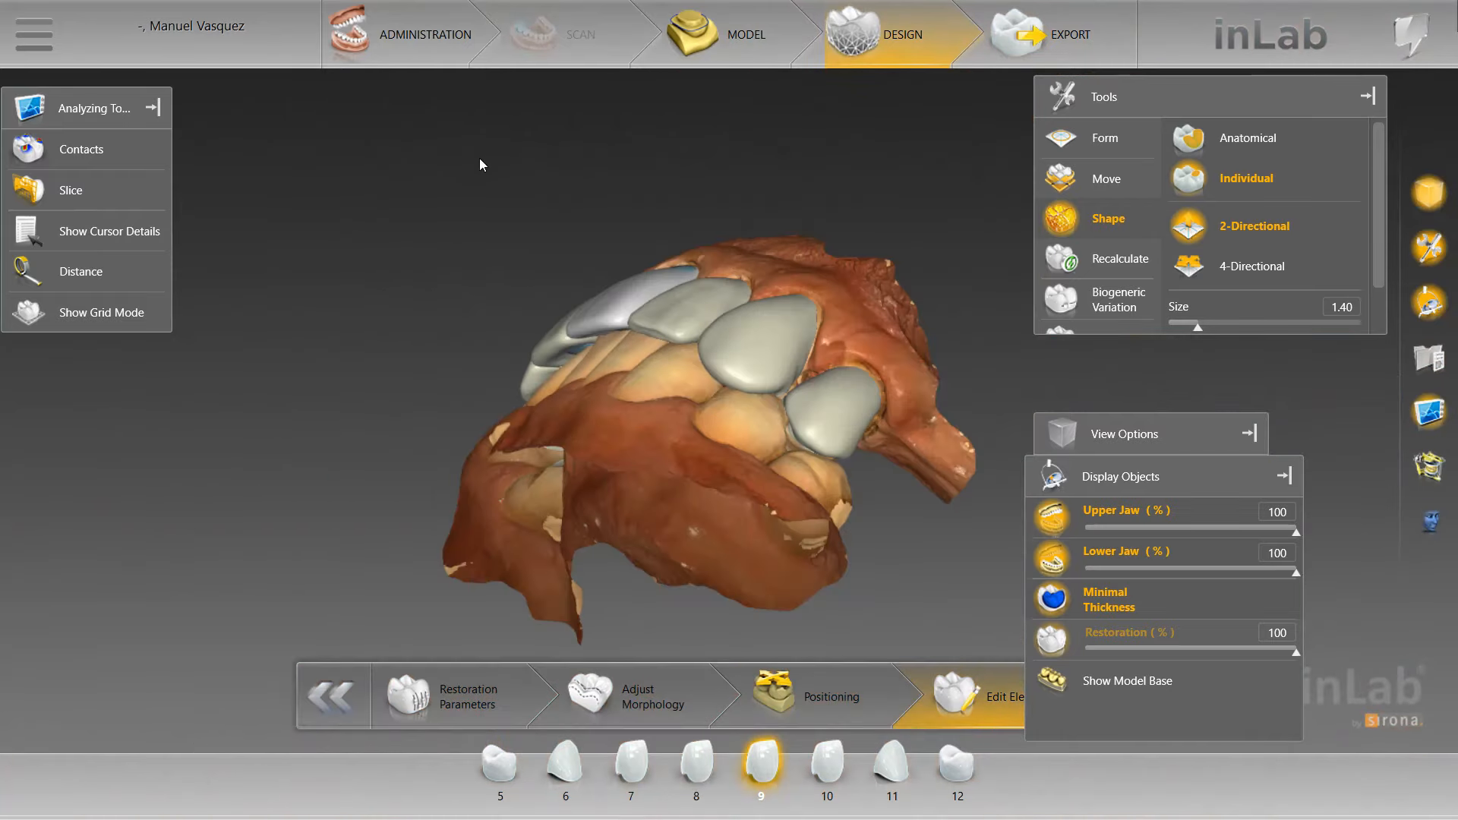
pyautogui.moveTo(480, 160); pyautogui.dragTo(486, 426, button='right')
pyautogui.scroll(5, 555, 422)
pyautogui.click(498, 396)
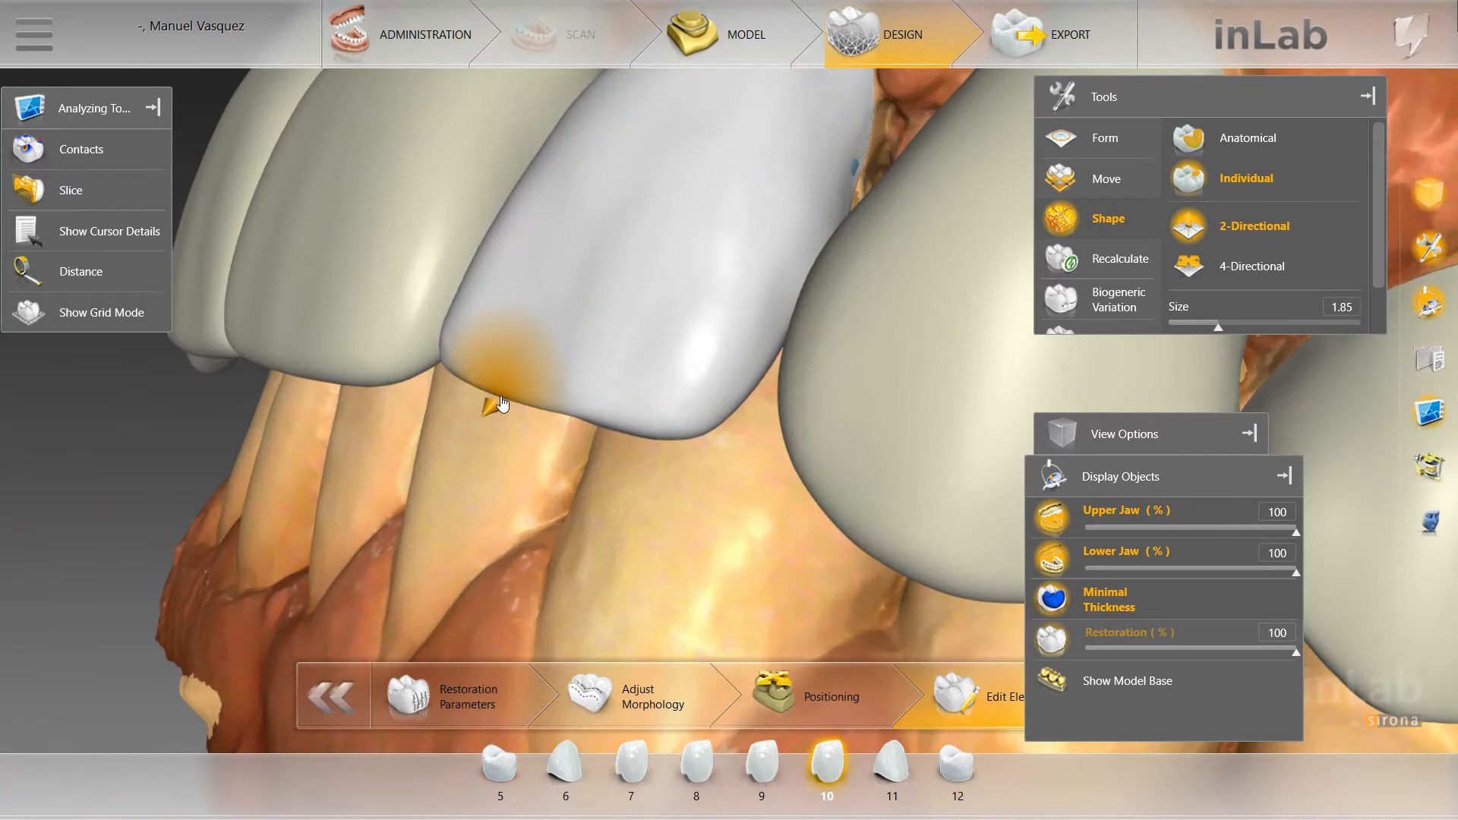
# Adjust the incisal corner of the tooth 10 crown with 4-Directional Shape at sizes between 1.50 and 2.03
pyautogui.scroll(-5, 543, 464)
pyautogui.moveTo(544, 464); pyautogui.dragTo(805, 357)
pyautogui.moveTo(805, 356); pyautogui.dragTo(835, 467, button='middle')
pyautogui.scroll(-4, 835, 466)
pyautogui.moveTo(835, 467); pyautogui.dragTo(782, 436)
pyautogui.scroll(4, 782, 436)
pyautogui.click(1255, 258)
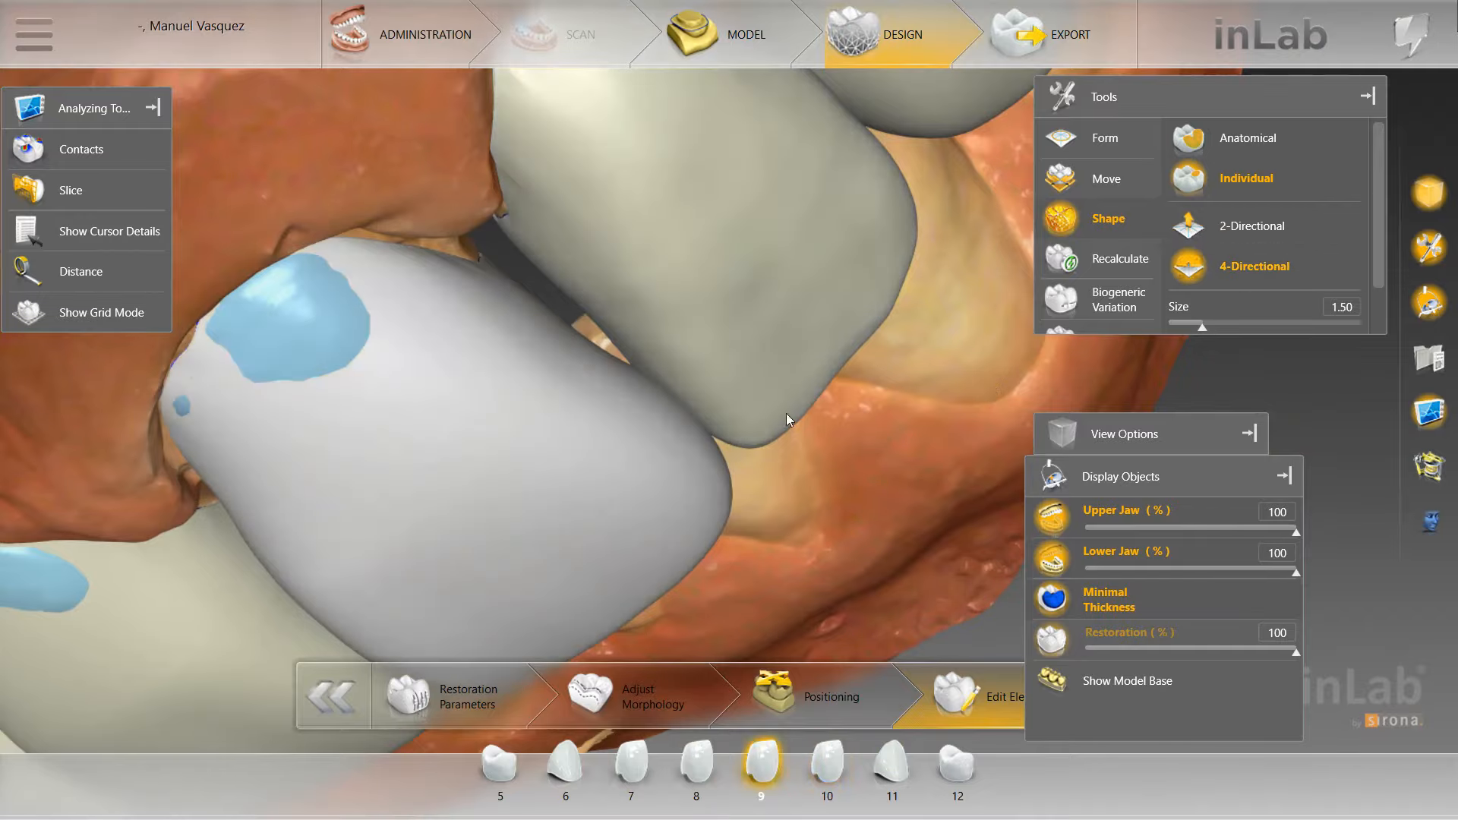
pyautogui.scroll(-4, 787, 444)
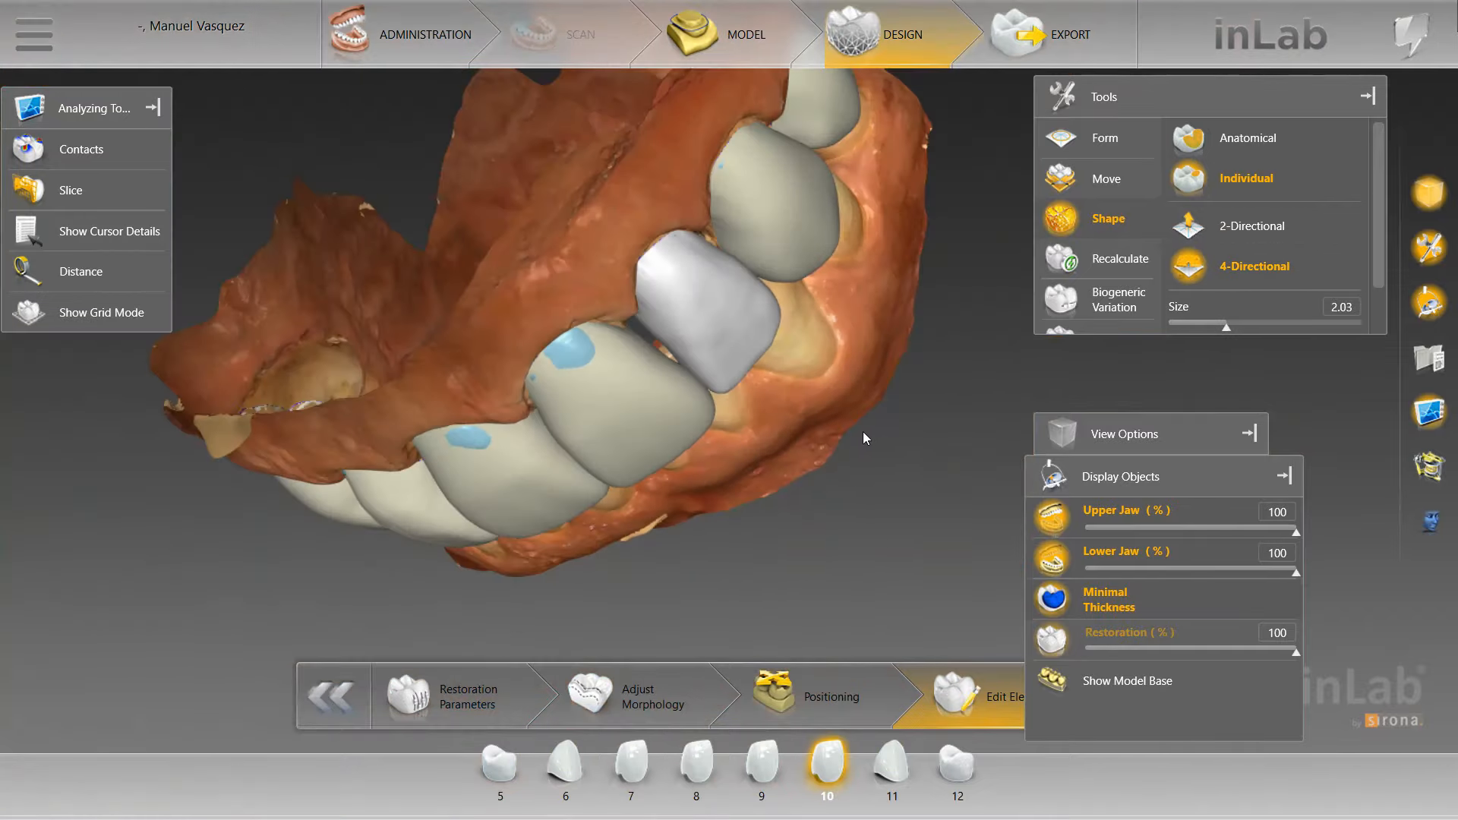
# Reshape the facial surface of the tooth 10 crown with 2-Directional Shape at size 2.13
pyautogui.moveTo(863, 432); pyautogui.dragTo(691, 316)
pyautogui.click(1252, 226)
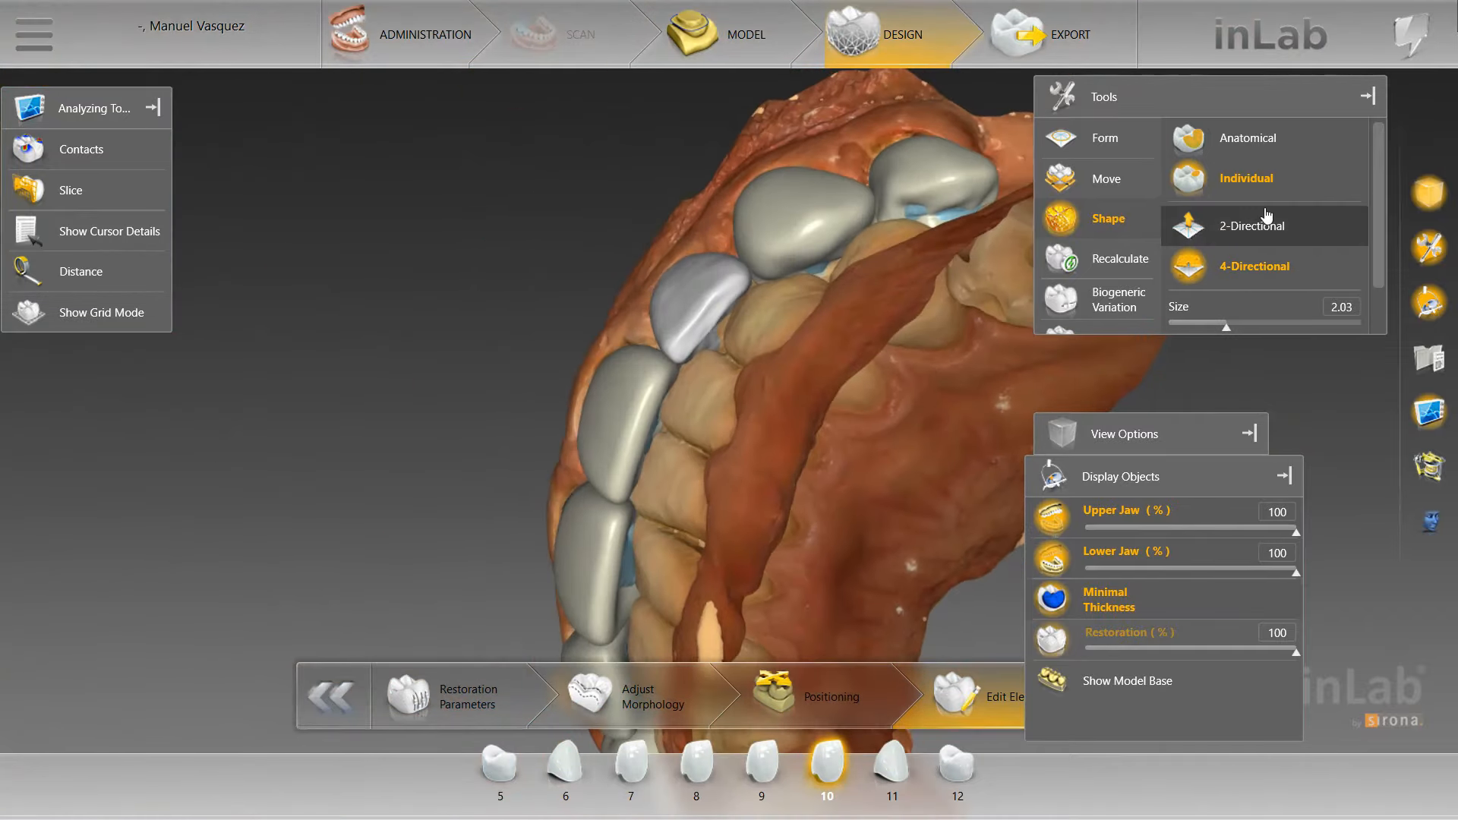
pyautogui.scroll(3, 634, 240)
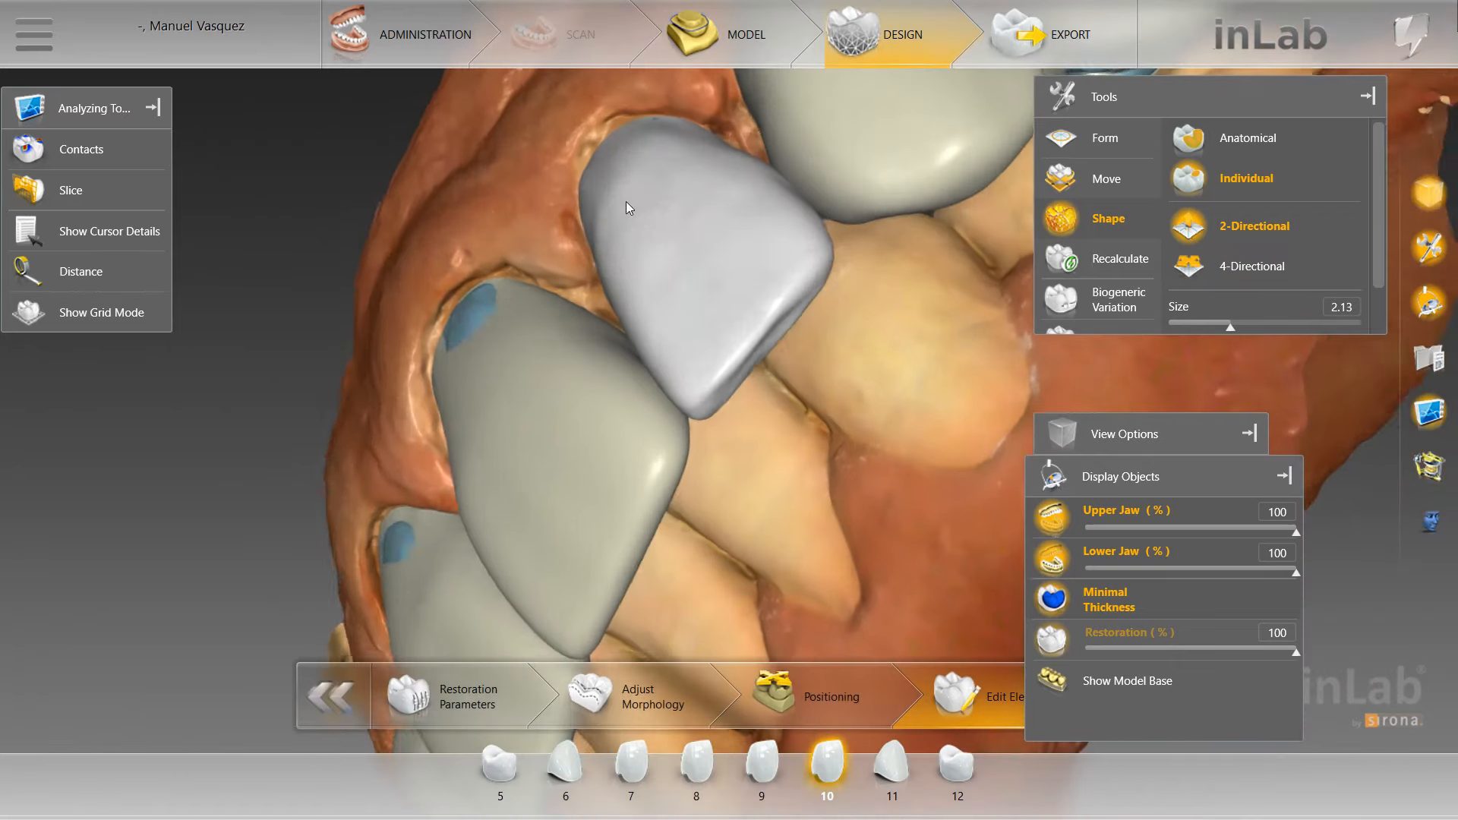
pyautogui.scroll(2, 683, 212)
# Smooth the tooth 10 crown at 10 % strength with sizes 3.15 and 2.65 mm, hiding the upper jaw to reach its sides
pyautogui.rightClick(744, 211)
pyautogui.click(966, 249)
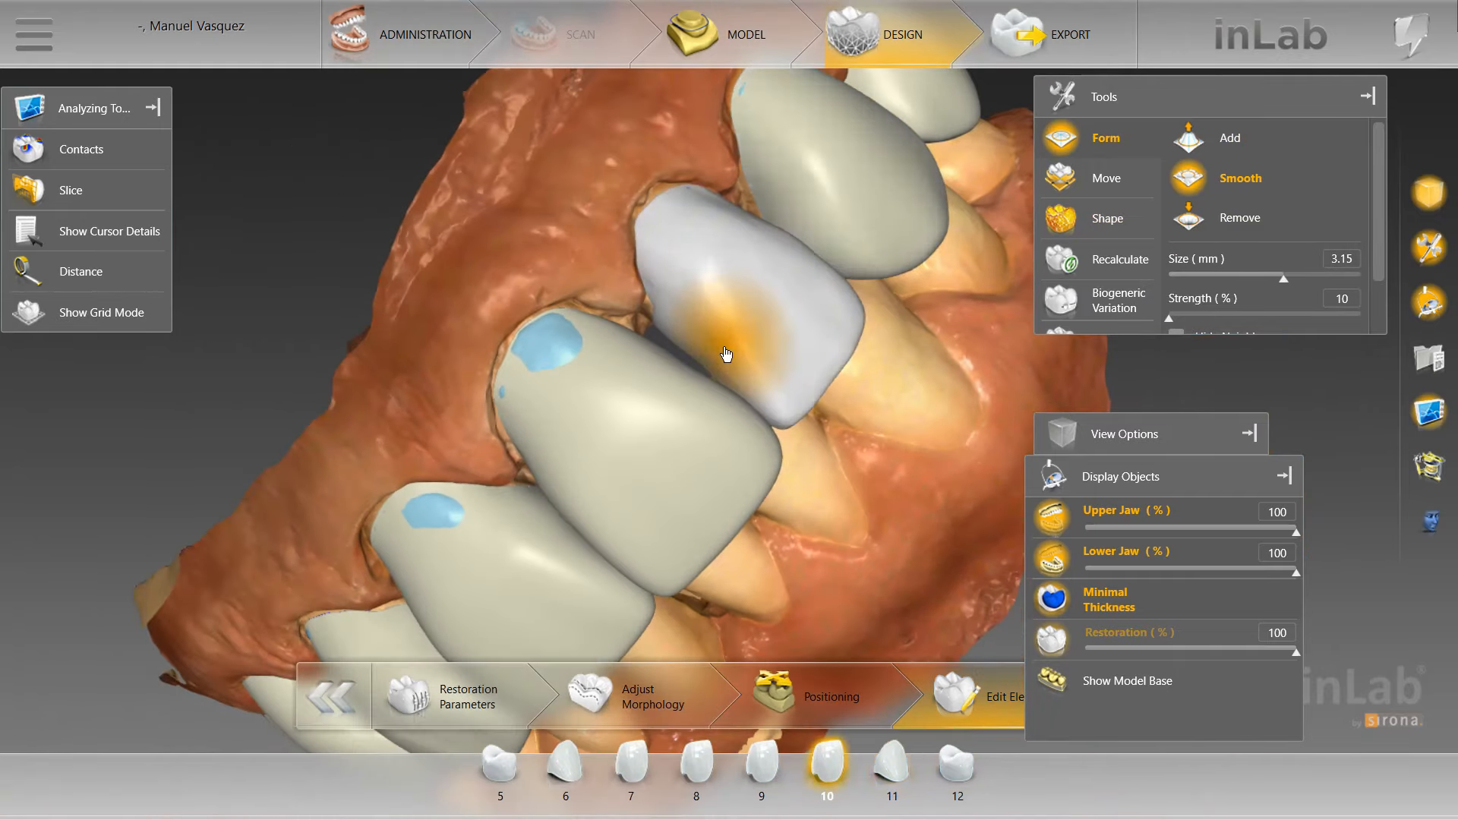
pyautogui.moveTo(684, 156); pyautogui.dragTo(729, 266)
pyautogui.moveTo(797, 258)
pyautogui.mouseDown()
pyautogui.moveTo(791, 230)
pyautogui.moveTo(731, 302)
pyautogui.moveTo(738, 317)
pyautogui.moveTo(805, 311)
pyautogui.moveTo(907, 368)
pyautogui.moveTo(1018, 530)
pyautogui.mouseUp()
pyautogui.click(1025, 522)
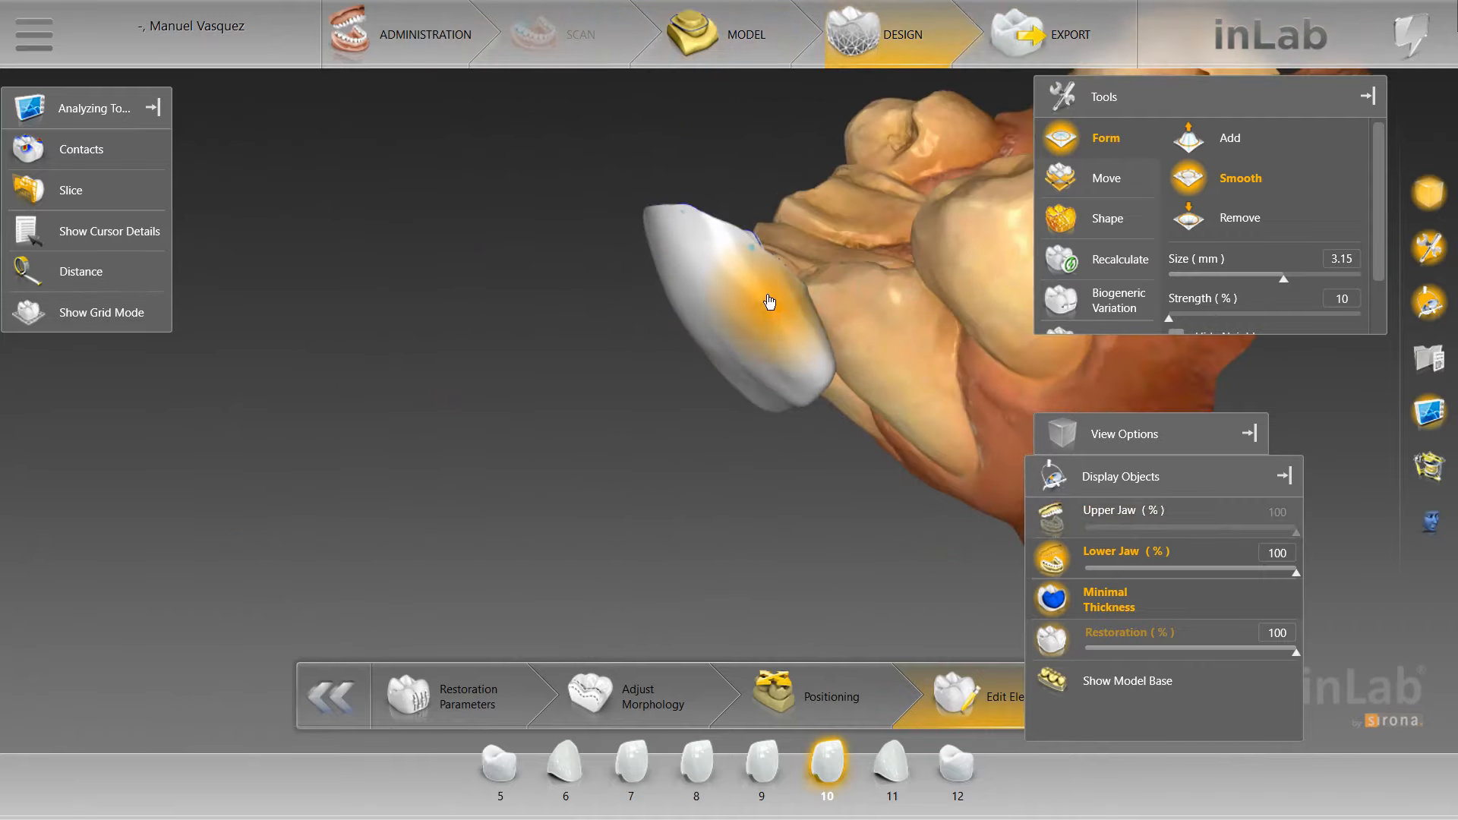
pyautogui.moveTo(829, 373); pyautogui.dragTo(748, 336)
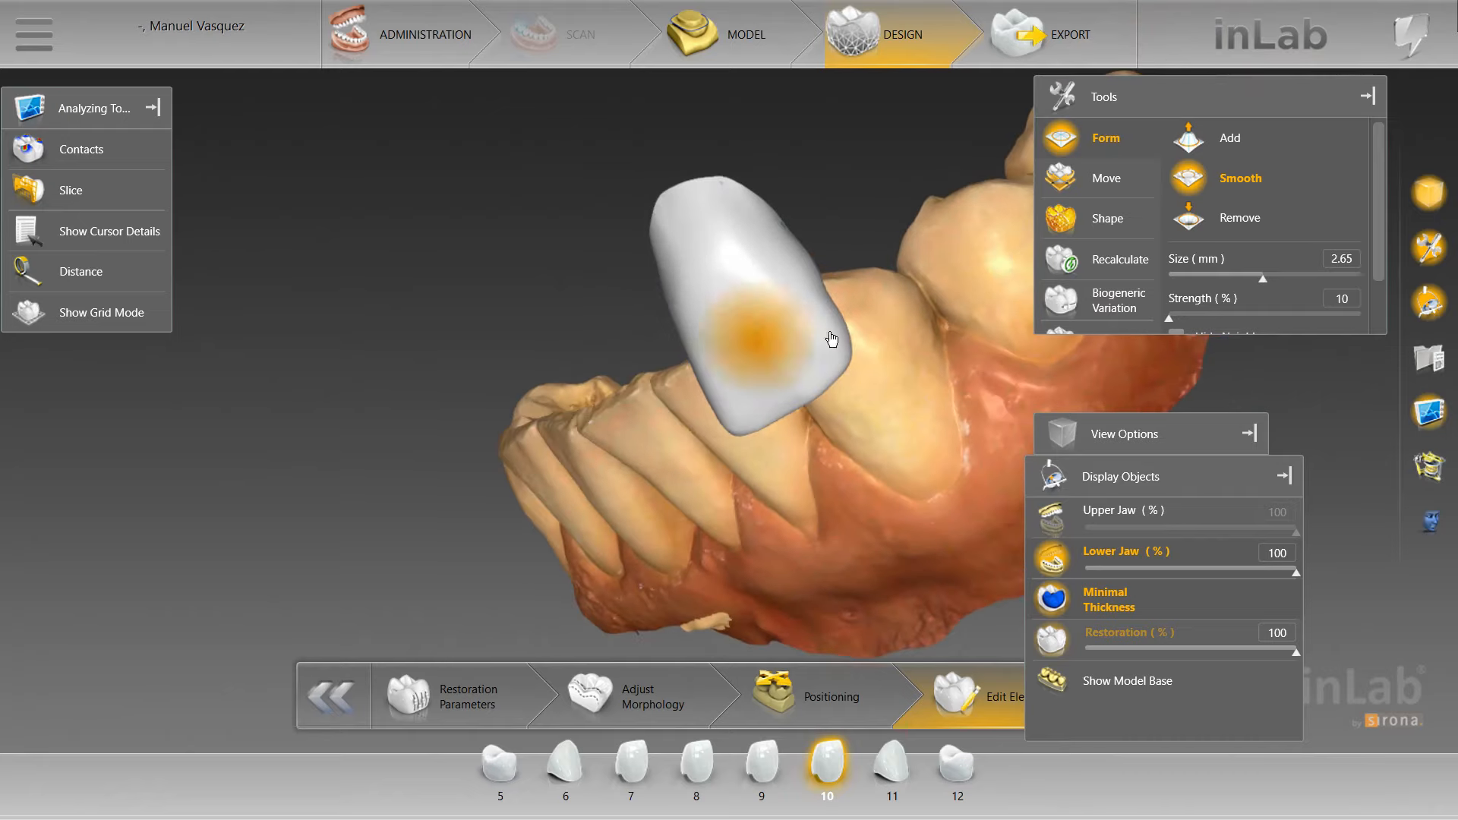
# Reshape the distal side of the tooth 10 crown with Individual 2-Directional Shape at size 1.93
pyautogui.scroll(3, 830, 338)
pyautogui.rightClick(862, 254)
pyautogui.moveTo(979, 316)
pyautogui.click(1110, 340)
pyautogui.moveTo(980, 181); pyautogui.dragTo(884, 259, button='right')
pyautogui.scroll(-1, 850, 301)
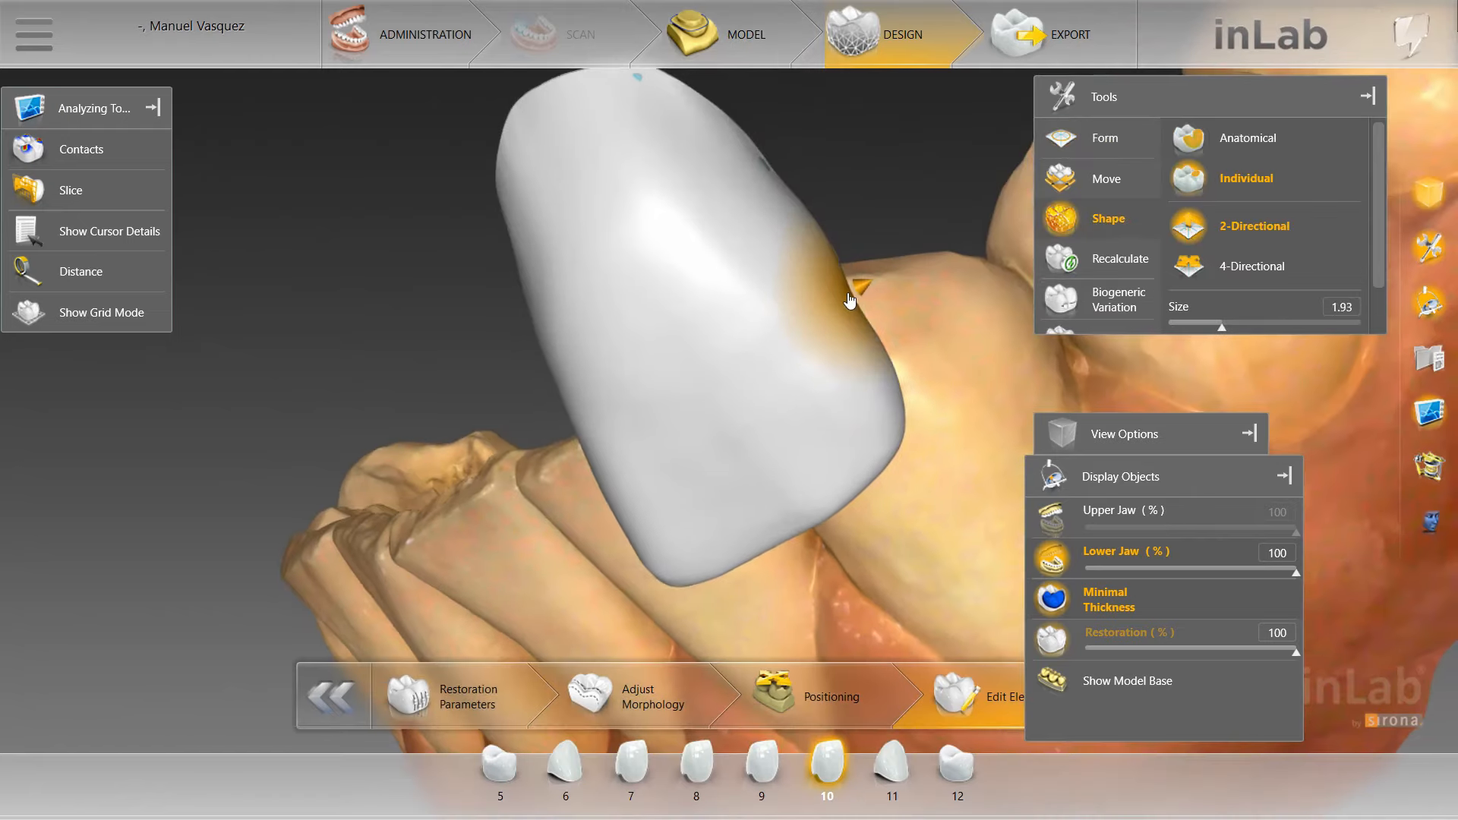
# Reshape the mesial side of the tooth 10 crown with 2-Directional Shape at size 2.40
pyautogui.scroll(-3, 882, 290)
pyautogui.moveTo(882, 290)
pyautogui.mouseDown()
pyautogui.moveTo(817, 339)
pyautogui.moveTo(608, 380)
pyautogui.moveTo(677, 352)
pyautogui.moveTo(580, 393)
pyautogui.mouseUp()
pyautogui.scroll(1, 817, 339)
pyautogui.scroll(2, 580, 393)
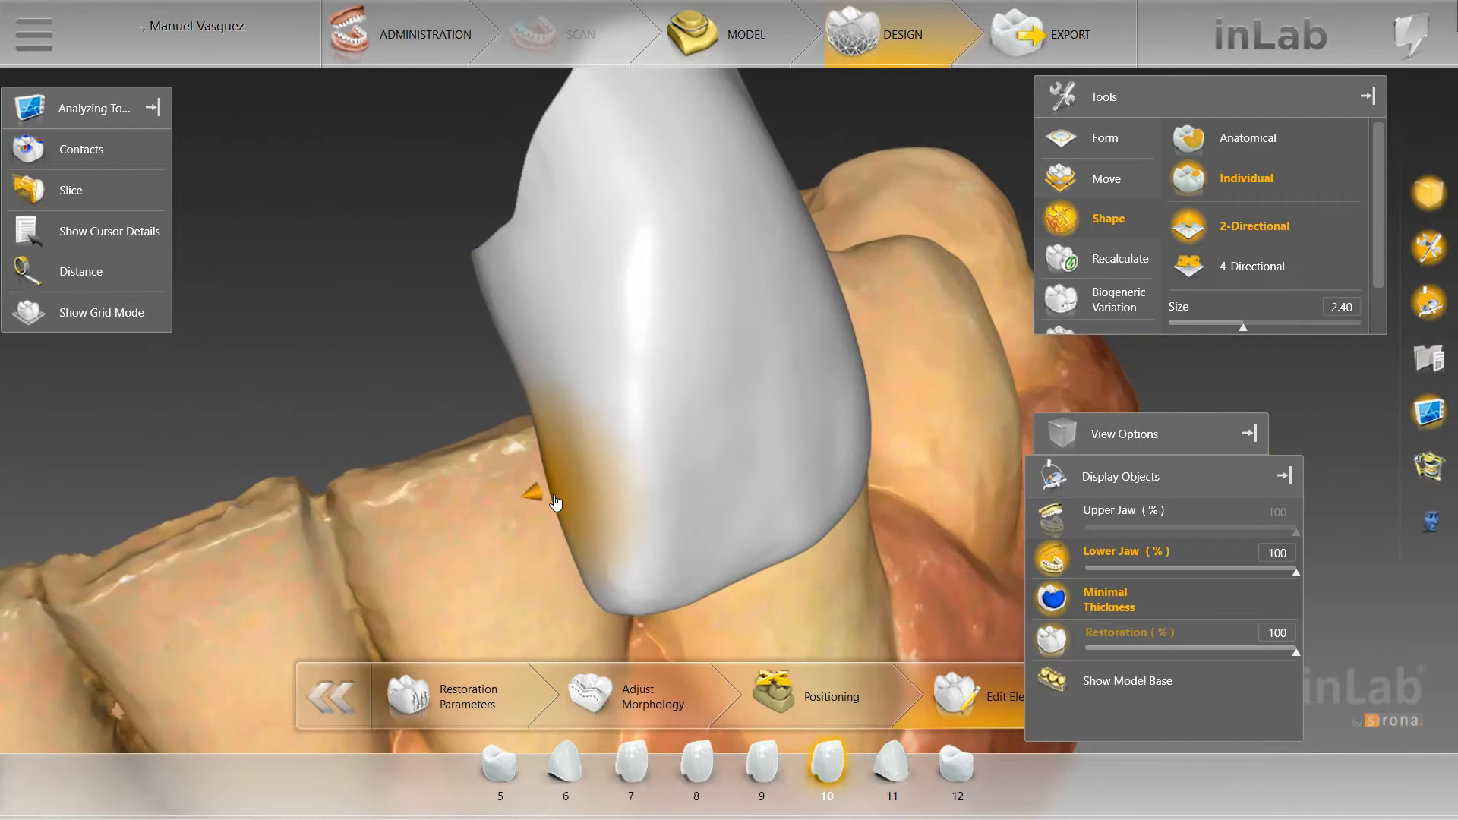
pyautogui.scroll(-3, 521, 398)
pyautogui.moveTo(520, 398)
pyautogui.mouseDown()
pyautogui.moveTo(581, 362)
pyautogui.moveTo(647, 514)
pyautogui.mouseUp()
# Smooth the mesial side of the tooth 10 crown at size 2.65 mm and 10 % strength, and show the upper jaw again
pyautogui.rightClick(584, 363)
pyautogui.moveTo(672, 367)
pyautogui.click(796, 400)
pyautogui.scroll(2, 591, 402)
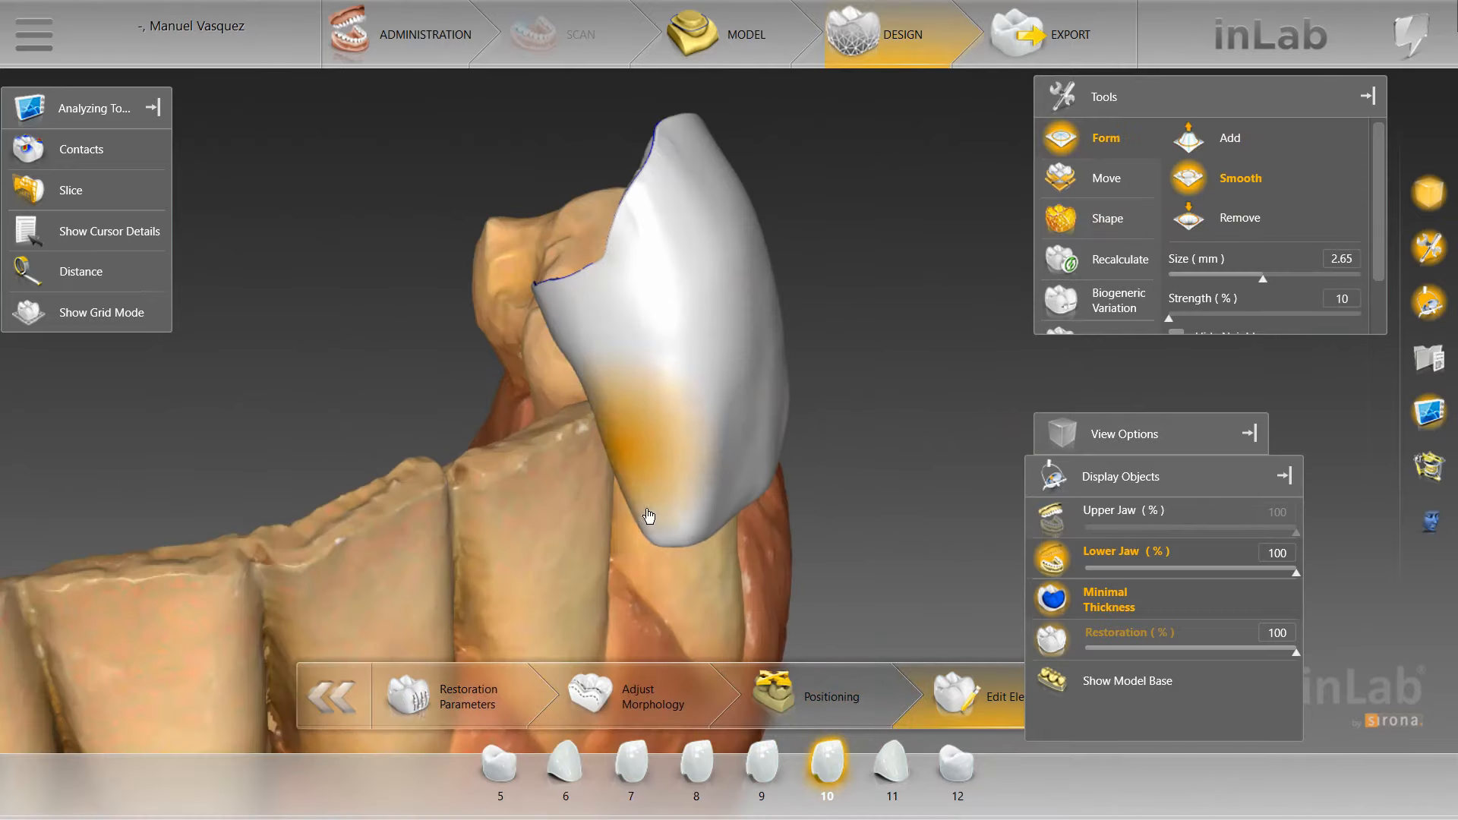
pyautogui.scroll(-3, 830, 345)
pyautogui.moveTo(830, 344); pyautogui.dragTo(742, 341)
pyautogui.click(1050, 513)
pyautogui.scroll(-3, 983, 451)
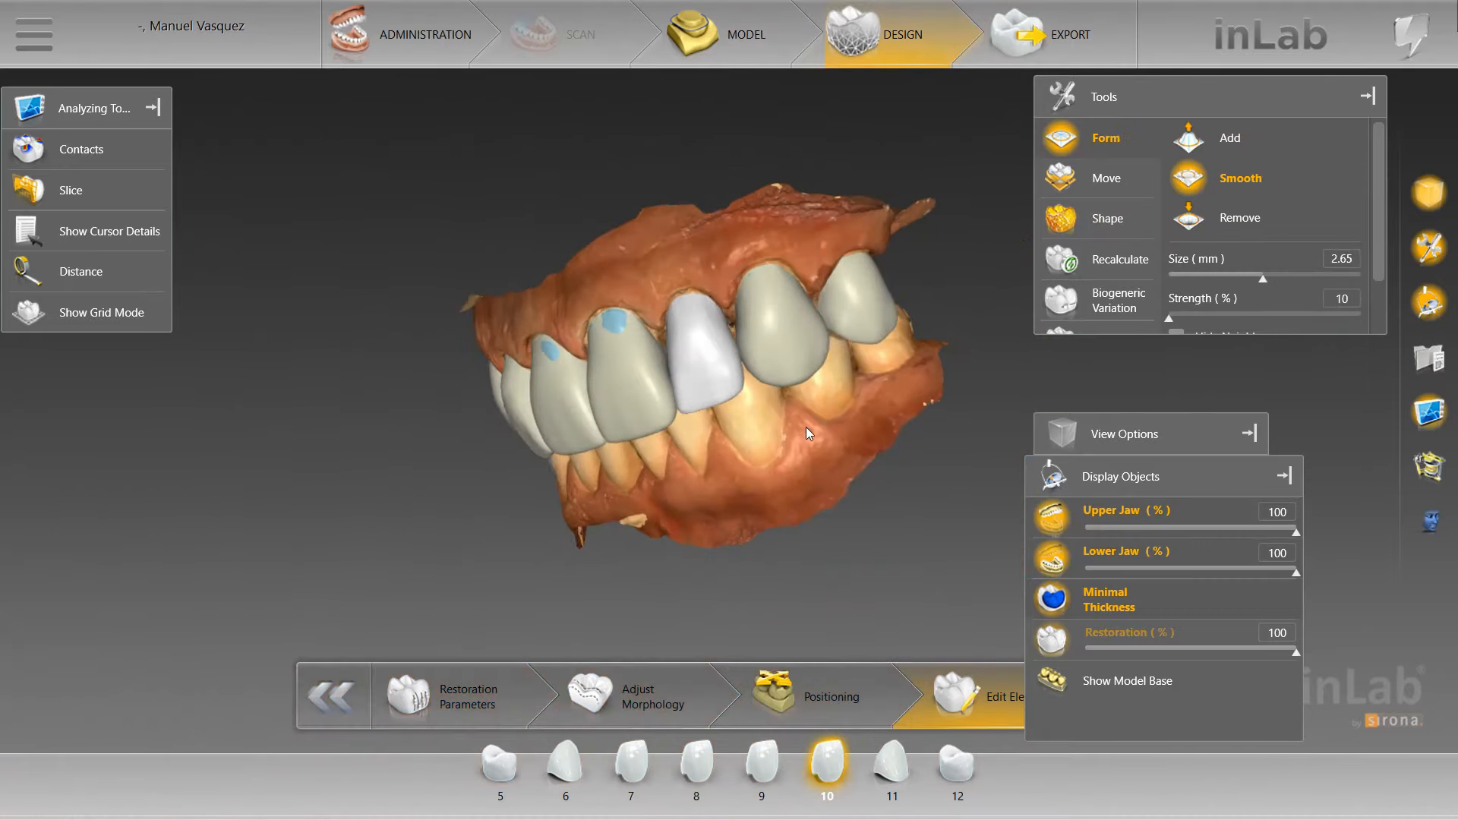
# Reshape the cervical facial area of the tooth 10 crown with Individual 2-Directional Shape at size 2.40
pyautogui.scroll(3, 801, 527)
pyautogui.moveTo(801, 527); pyautogui.dragTo(664, 309)
pyautogui.scroll(2, 664, 309)
pyautogui.rightClick(661, 265)
pyautogui.click(751, 328)
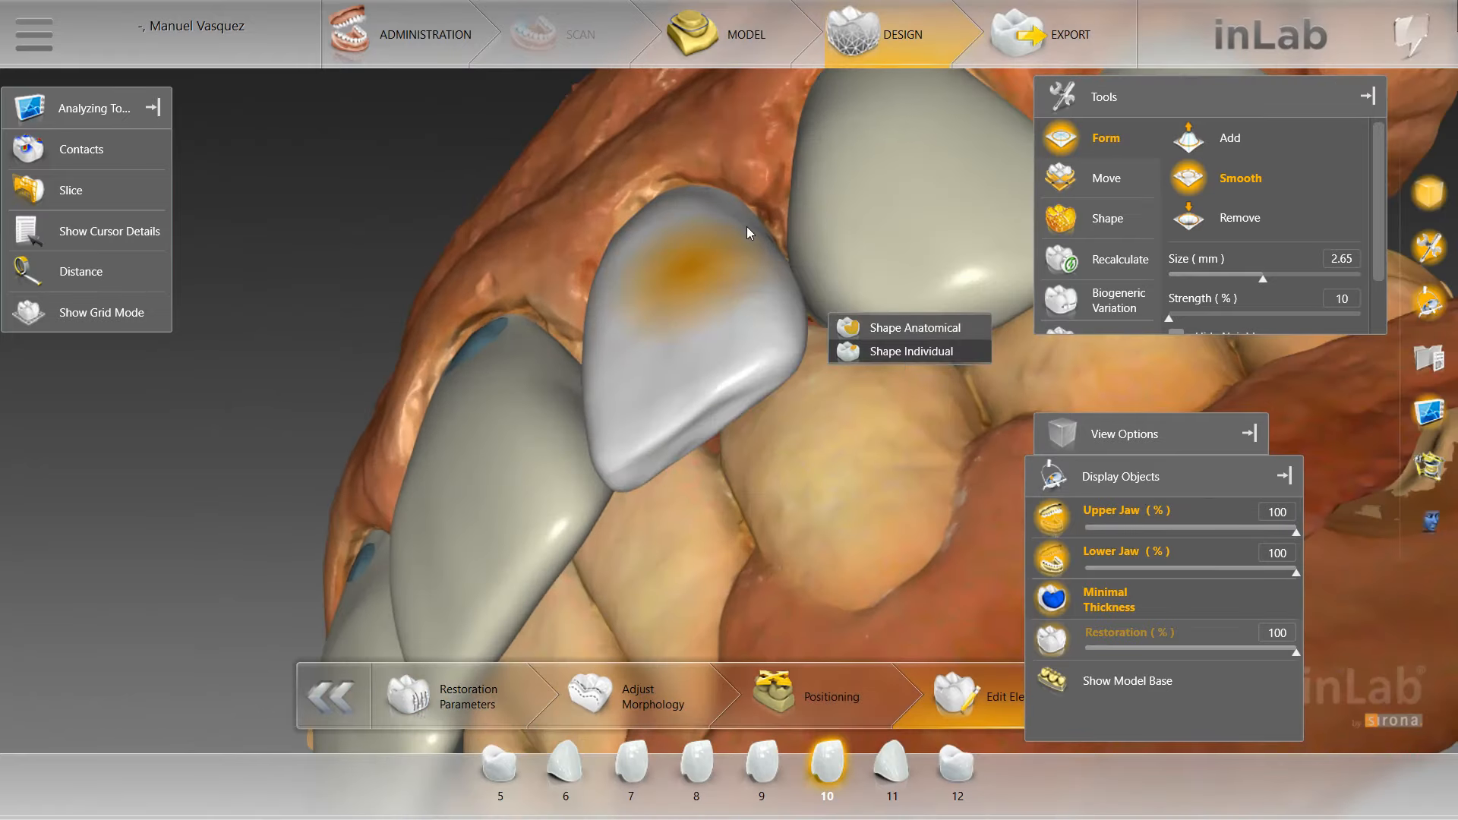
pyautogui.moveTo(699, 194); pyautogui.dragTo(694, 162)
pyautogui.scroll(-3, 671, 193)
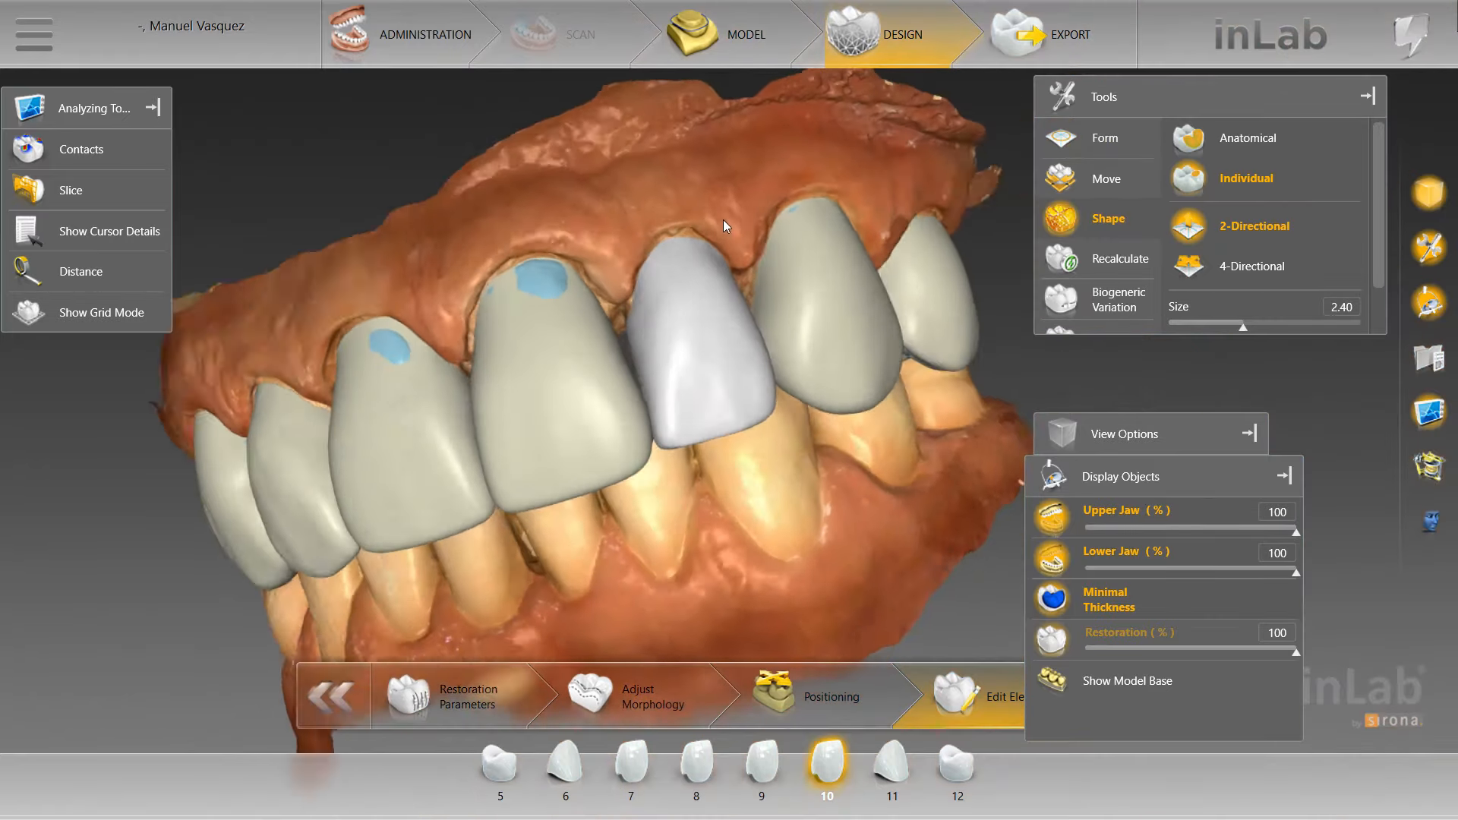
# Examine the symmetry of the upper anterior crowns from the front and along their incisal edges
pyautogui.moveTo(723, 220); pyautogui.dragTo(612, 414)
pyautogui.scroll(-3, 611, 414)
pyautogui.click(556, 419)
pyautogui.scroll(-3, 659, 504)
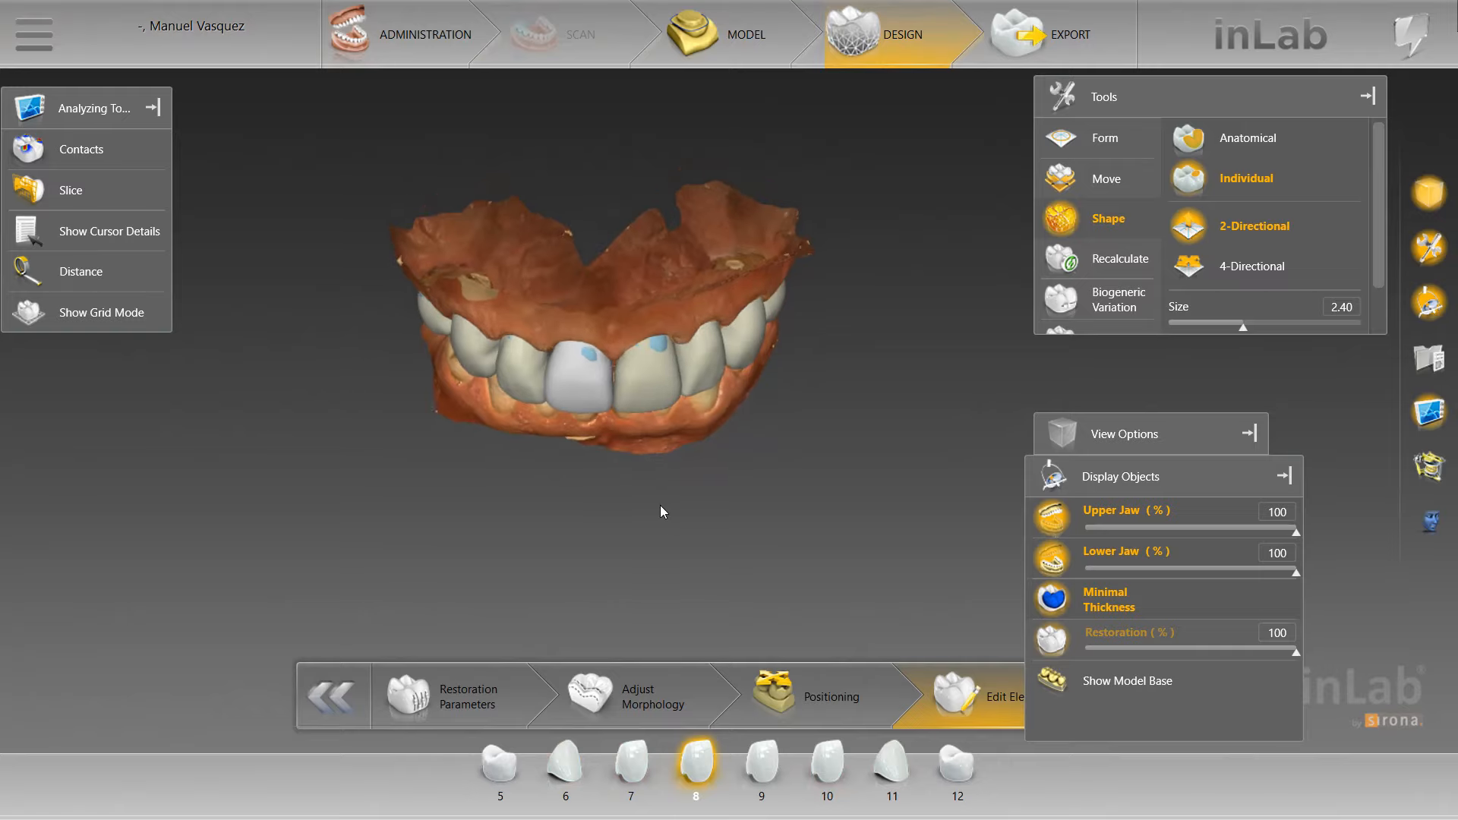
pyautogui.scroll(2, 668, 500)
pyautogui.moveTo(668, 500); pyautogui.dragTo(651, 272)
pyautogui.scroll(-3, 568, 562)
pyautogui.scroll(4, 651, 272)
# Select the tooth 7 crown and adjust its position with Move and Rotate
pyautogui.click(408, 376)
pyautogui.rightClick(404, 374)
pyautogui.moveTo(521, 401)
pyautogui.click(607, 411)
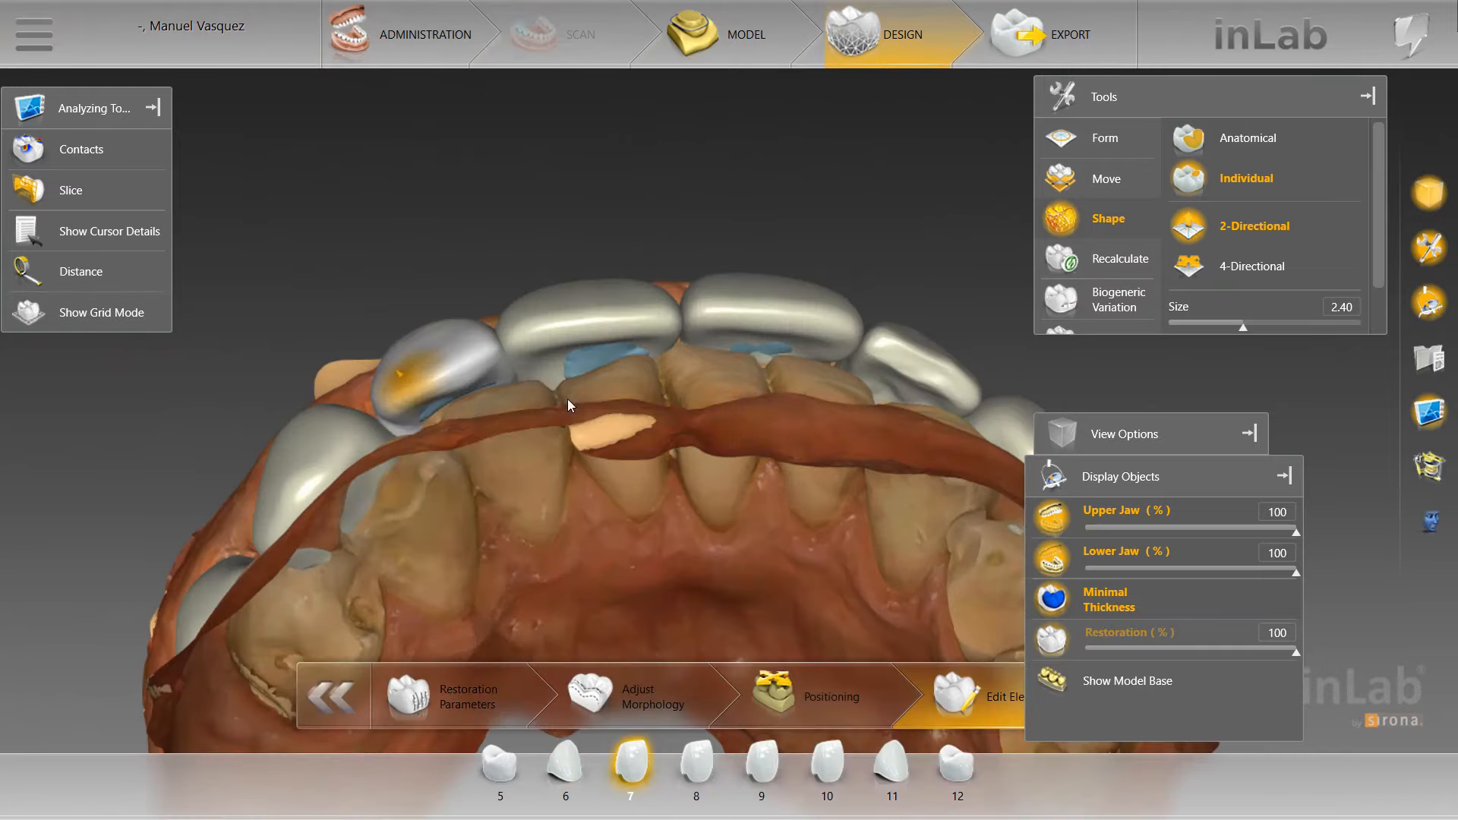
pyautogui.moveTo(480, 454); pyautogui.dragTo(411, 362)
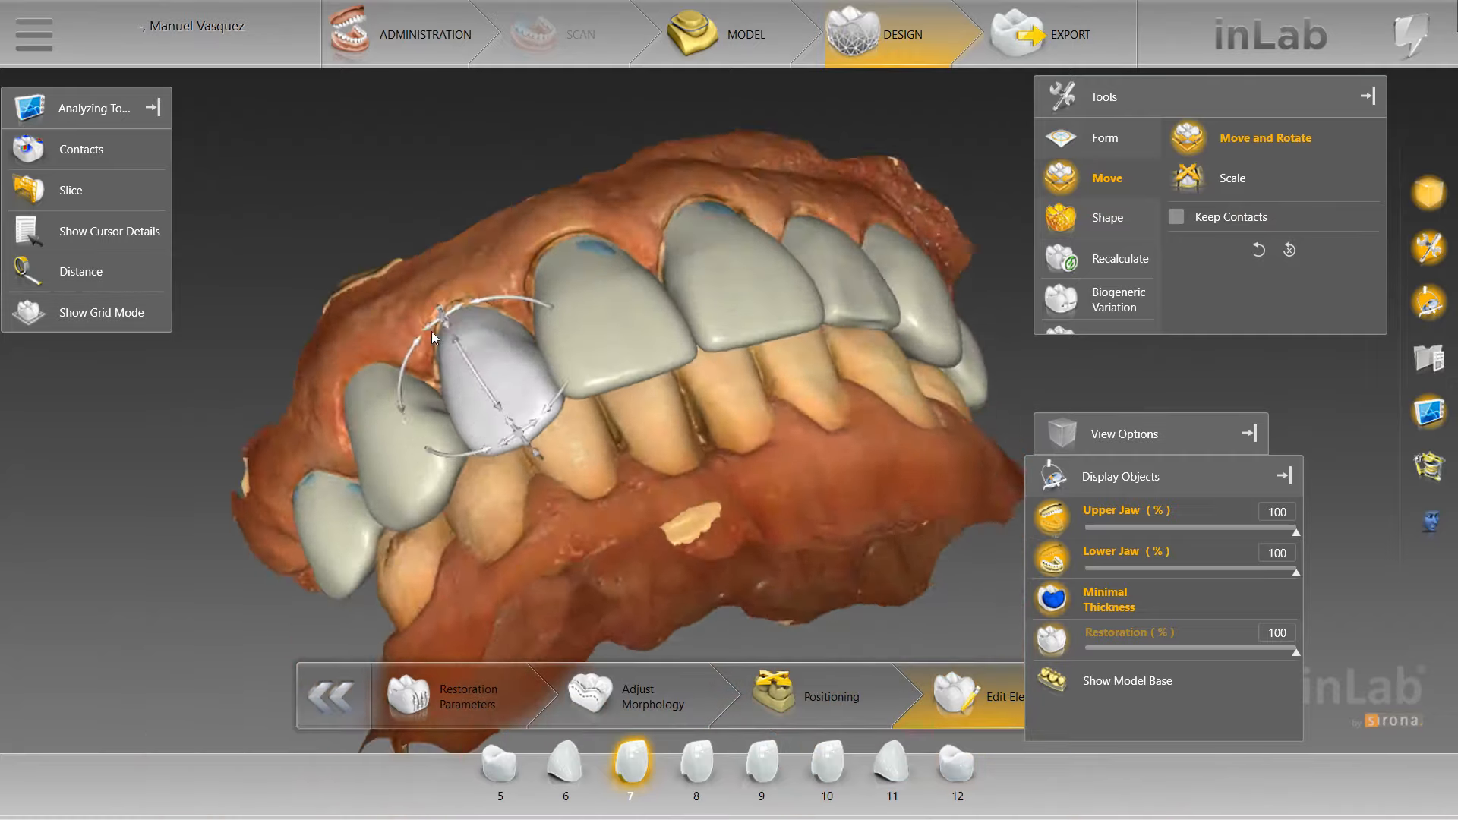
pyautogui.moveTo(431, 331); pyautogui.dragTo(375, 367)
# Shift the tooth 7 crown in the facial-lingual direction to align it with the arch, viewed from the incisal side
pyautogui.scroll(3, 453, 386)
pyautogui.scroll(-4, 662, 453)
pyautogui.click(650, 391)
pyautogui.moveTo(632, 467); pyautogui.dragTo(442, 321)
pyautogui.scroll(3, 648, 475)
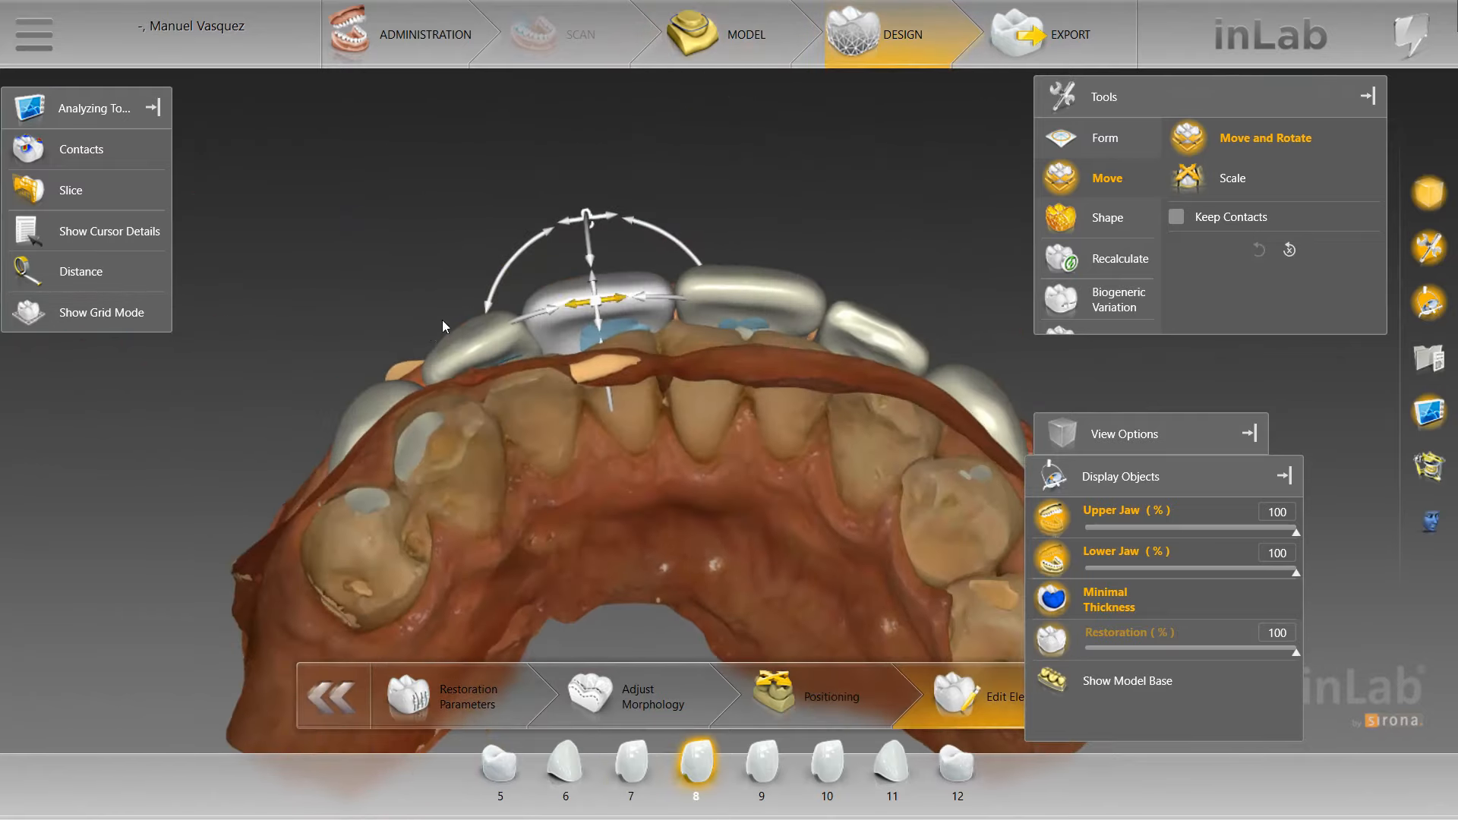
pyautogui.moveTo(462, 236); pyautogui.dragTo(483, 358)
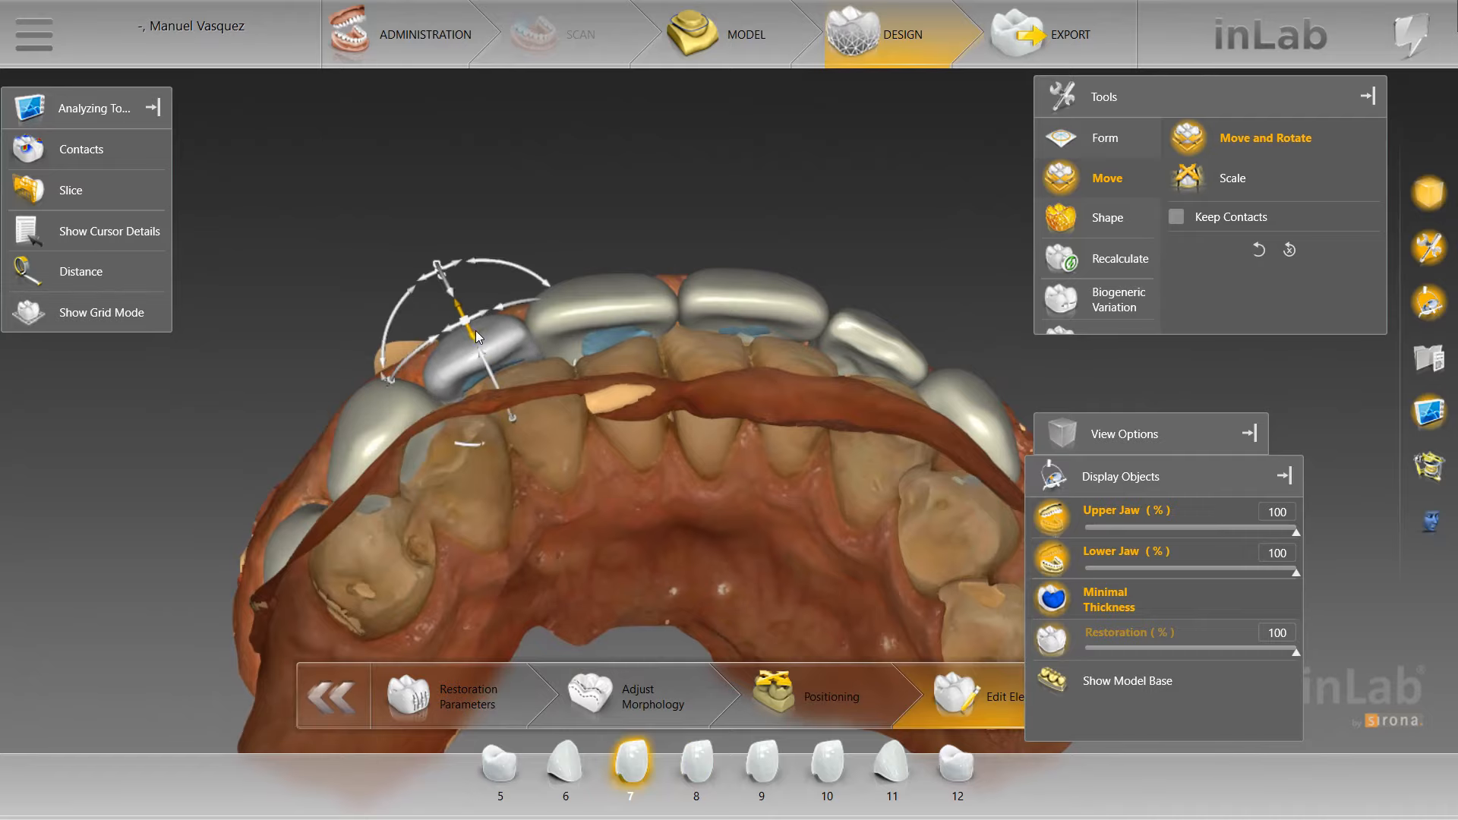
# Remove material from the incisal edge of the tooth 7 crown with Form Remove at size 1.27 mm and 54 % strength
pyautogui.rightClick(489, 341)
pyautogui.click(537, 359)
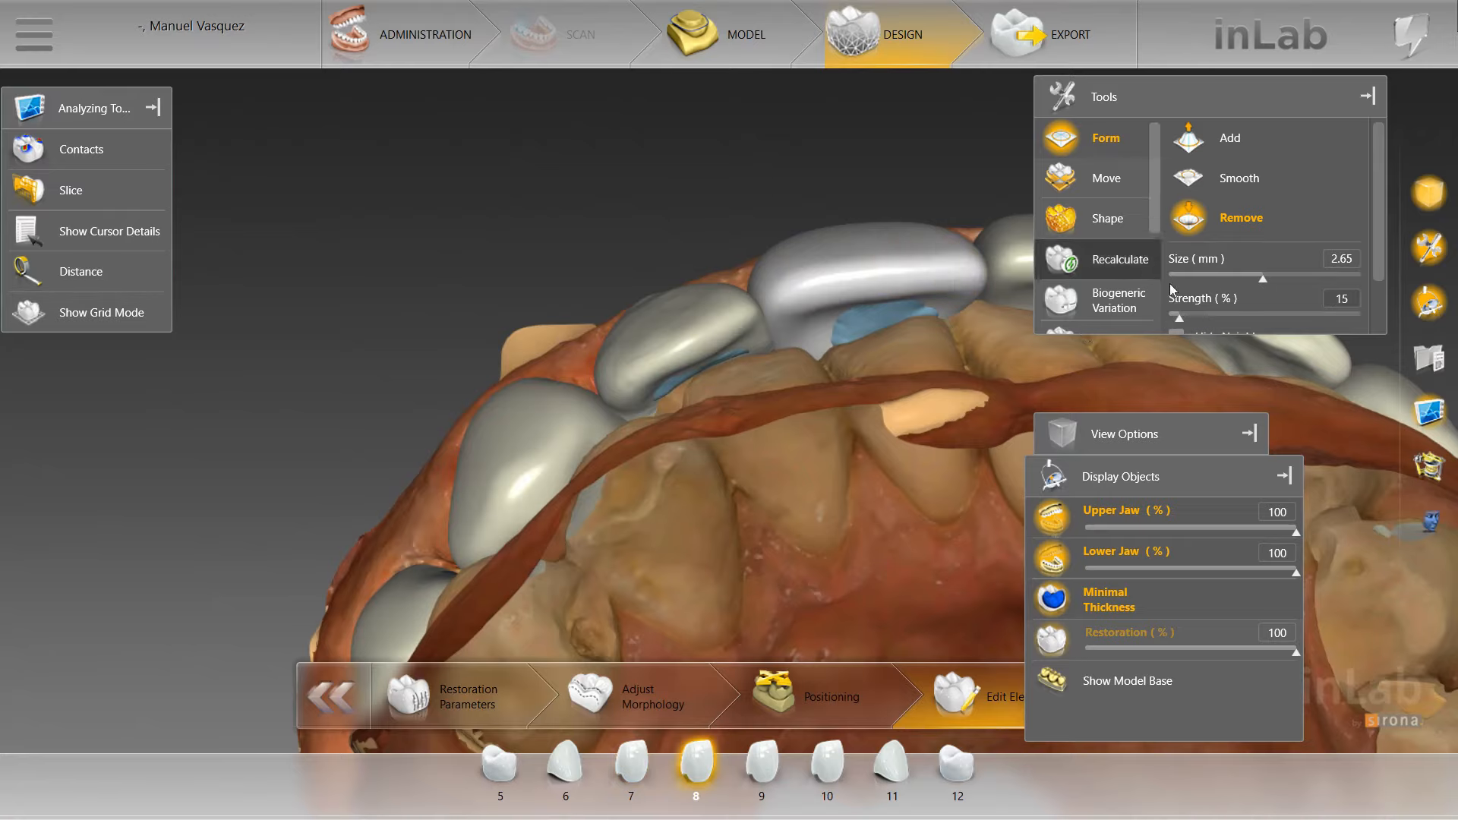
pyautogui.moveTo(1179, 317); pyautogui.dragTo(1261, 316)
pyautogui.moveTo(683, 235); pyautogui.dragTo(622, 241)
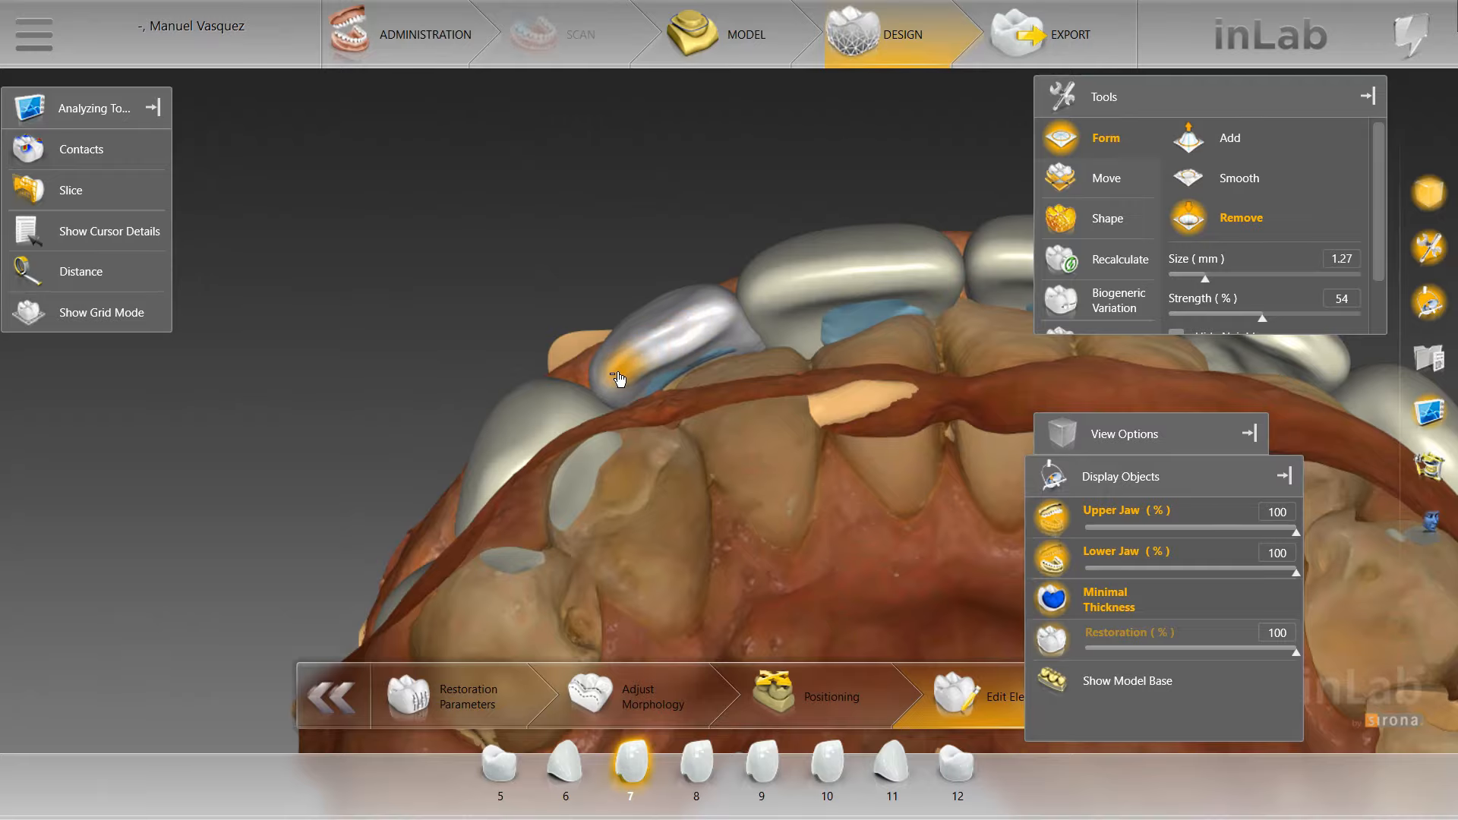
pyautogui.moveTo(619, 378); pyautogui.dragTo(640, 218, button='right')
pyautogui.scroll(5, 640, 219)
# Smooth the incisal edge of the tooth 7 crown with Form Smooth at size 1.23 mm and 19 % strength
pyautogui.click(824, 186)
pyautogui.click(1239, 178)
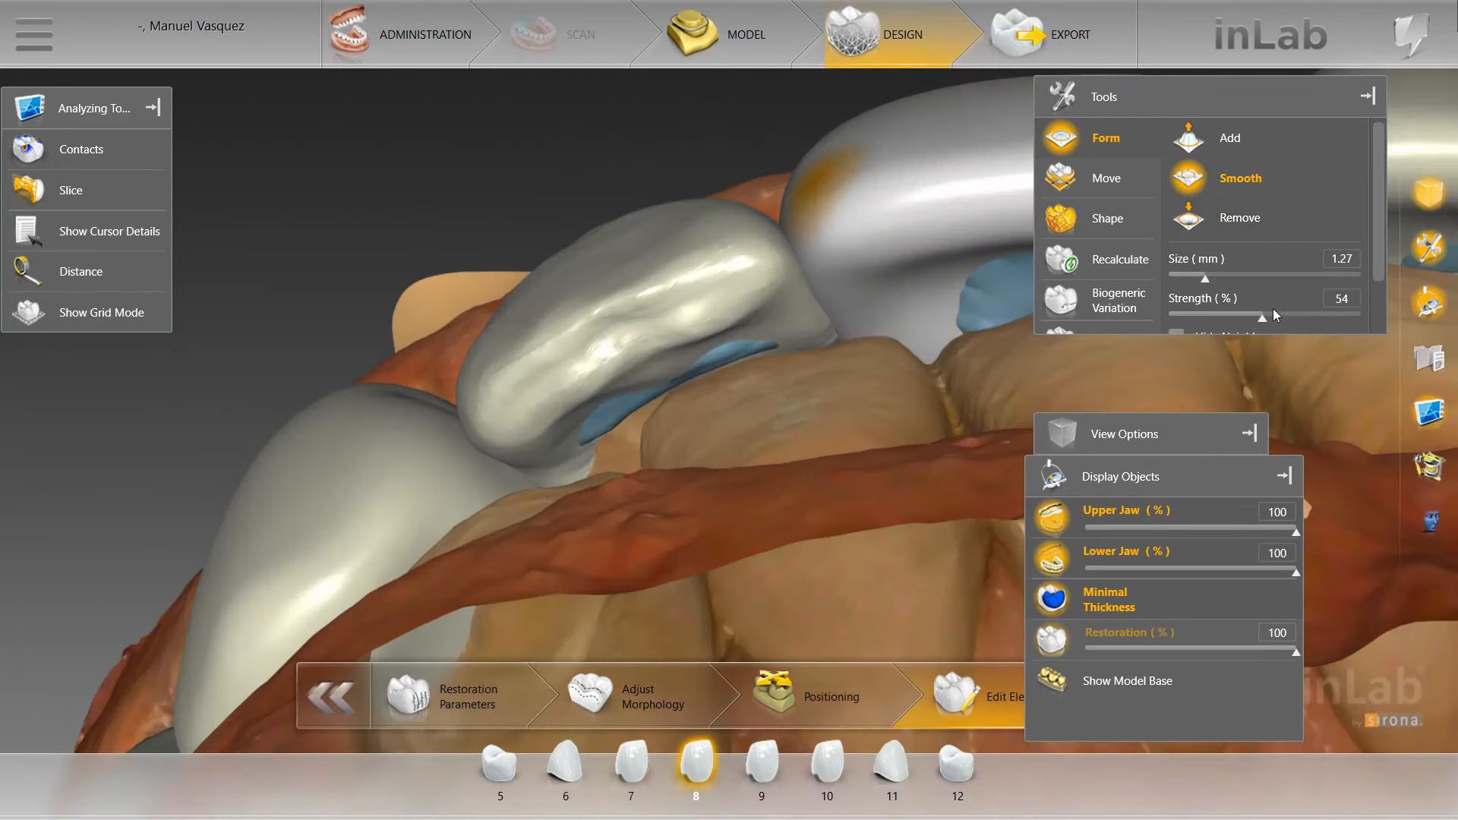
pyautogui.click(559, 396)
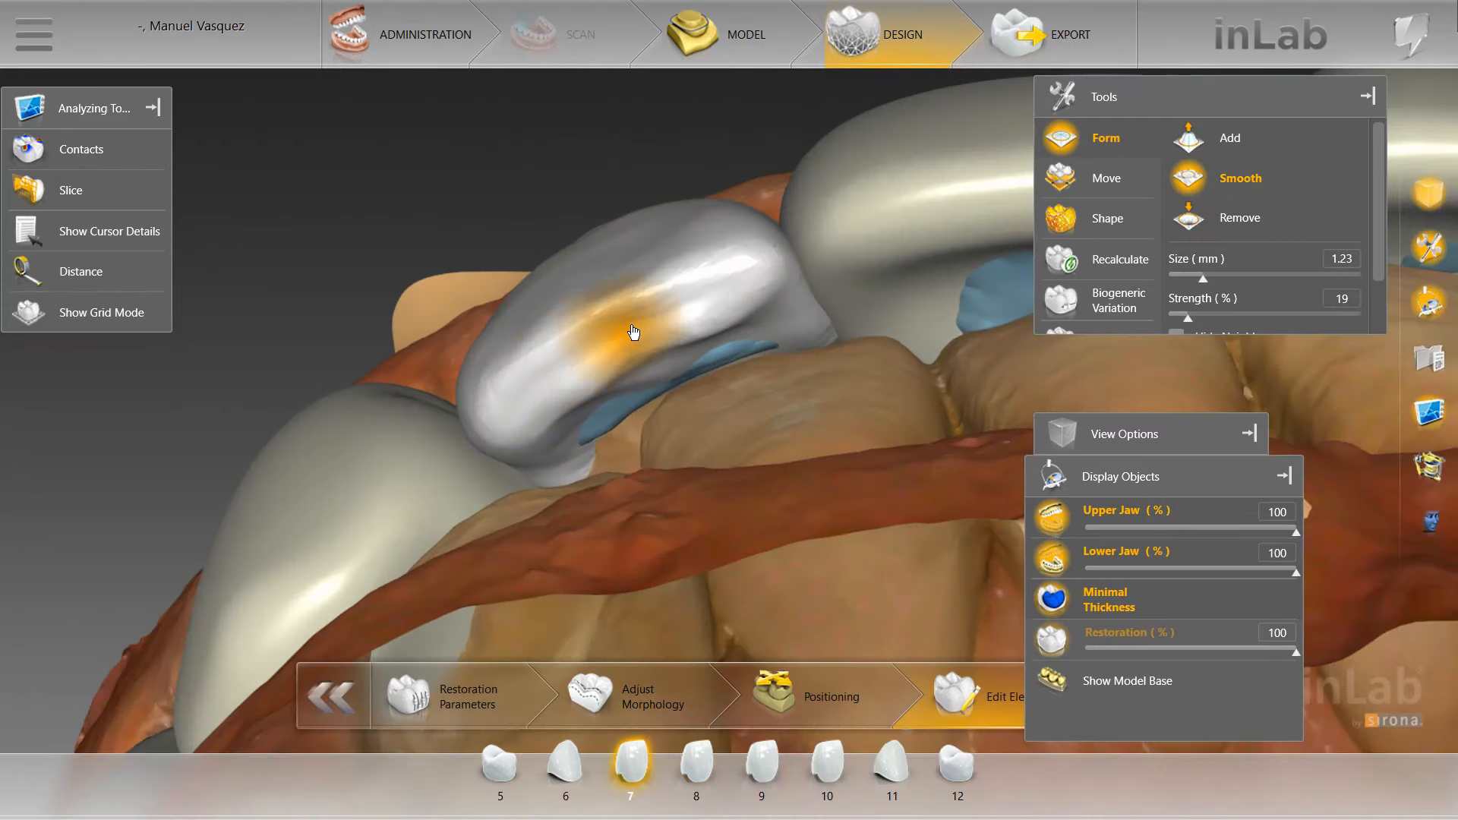
# Hide the lower jaw and refine the incisal edge of the tooth 7 crown with 2-Directional Shape Individual at sizes 2.40 and 1.13
pyautogui.moveTo(691, 297)
pyautogui.mouseDown(button='right')
pyautogui.moveTo(736, 359)
pyautogui.moveTo(673, 220)
pyautogui.moveTo(700, 283)
pyautogui.mouseUp(button='right')
pyautogui.rightClick(699, 287)
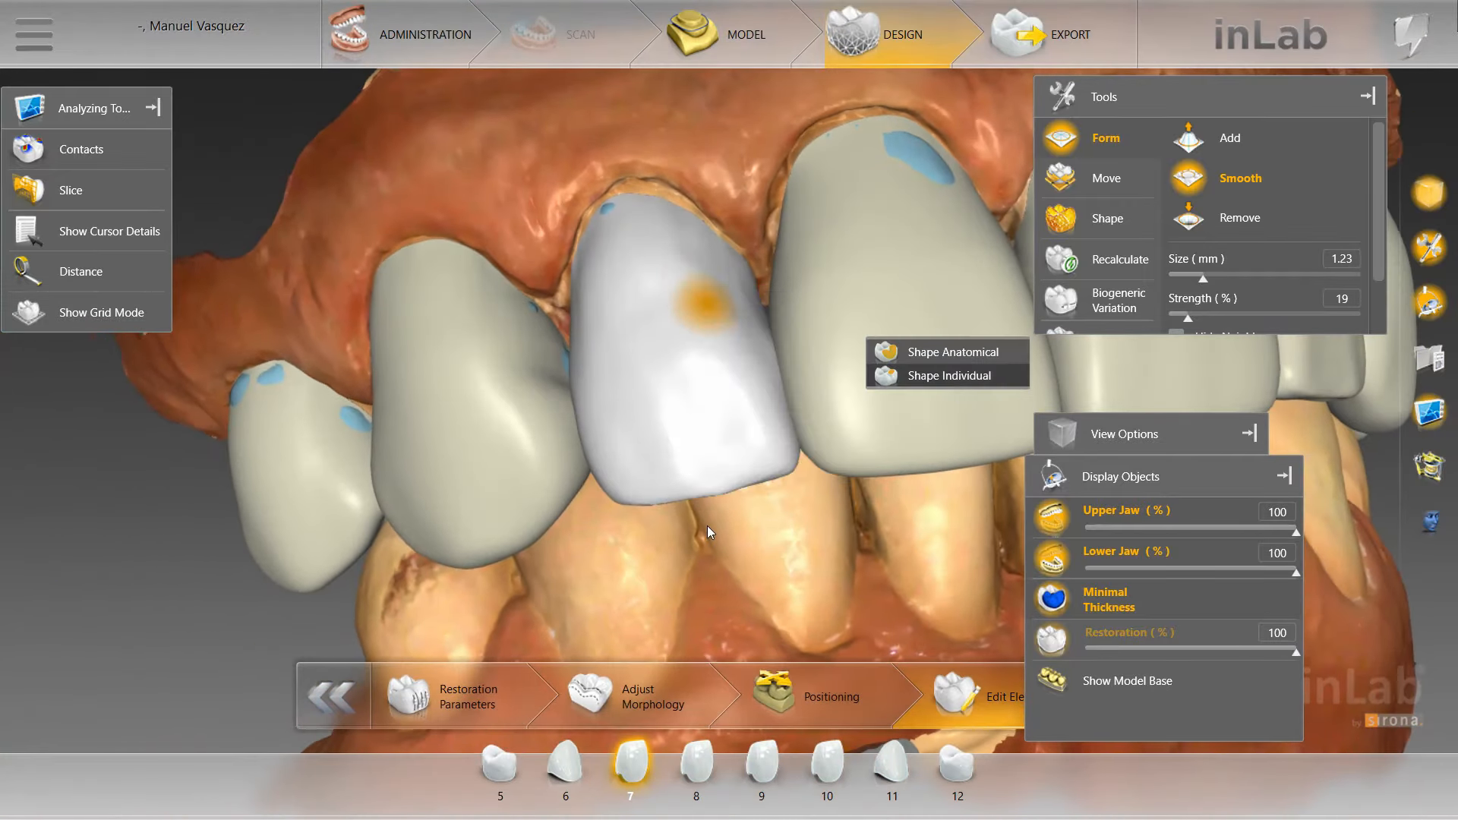
pyautogui.click(1052, 556)
pyautogui.scroll(-4, 872, 526)
pyautogui.moveTo(872, 526); pyautogui.dragTo(668, 516, button='right')
pyautogui.scroll(-3, 653, 511)
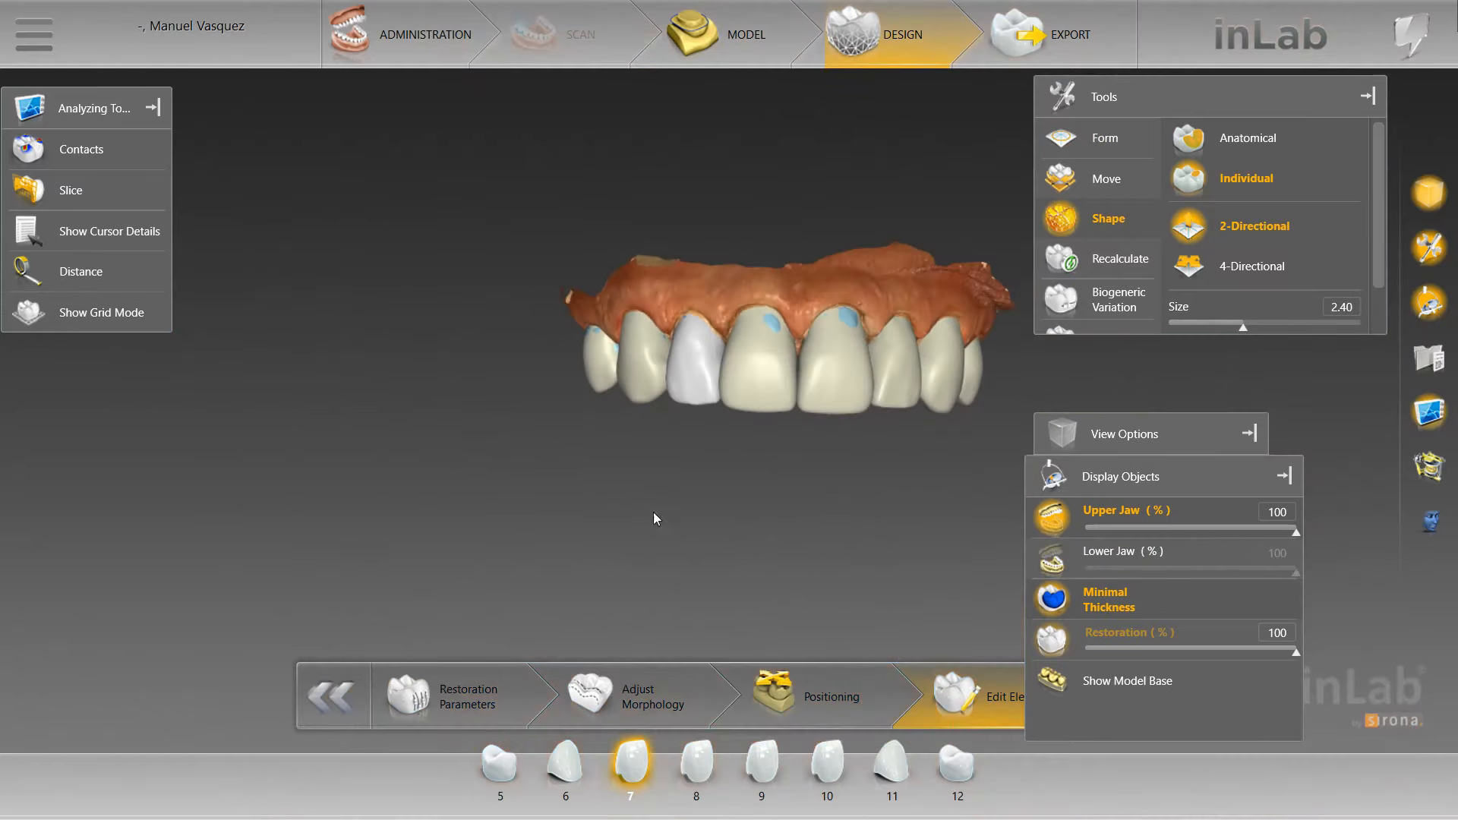
pyautogui.scroll(6, 576, 531)
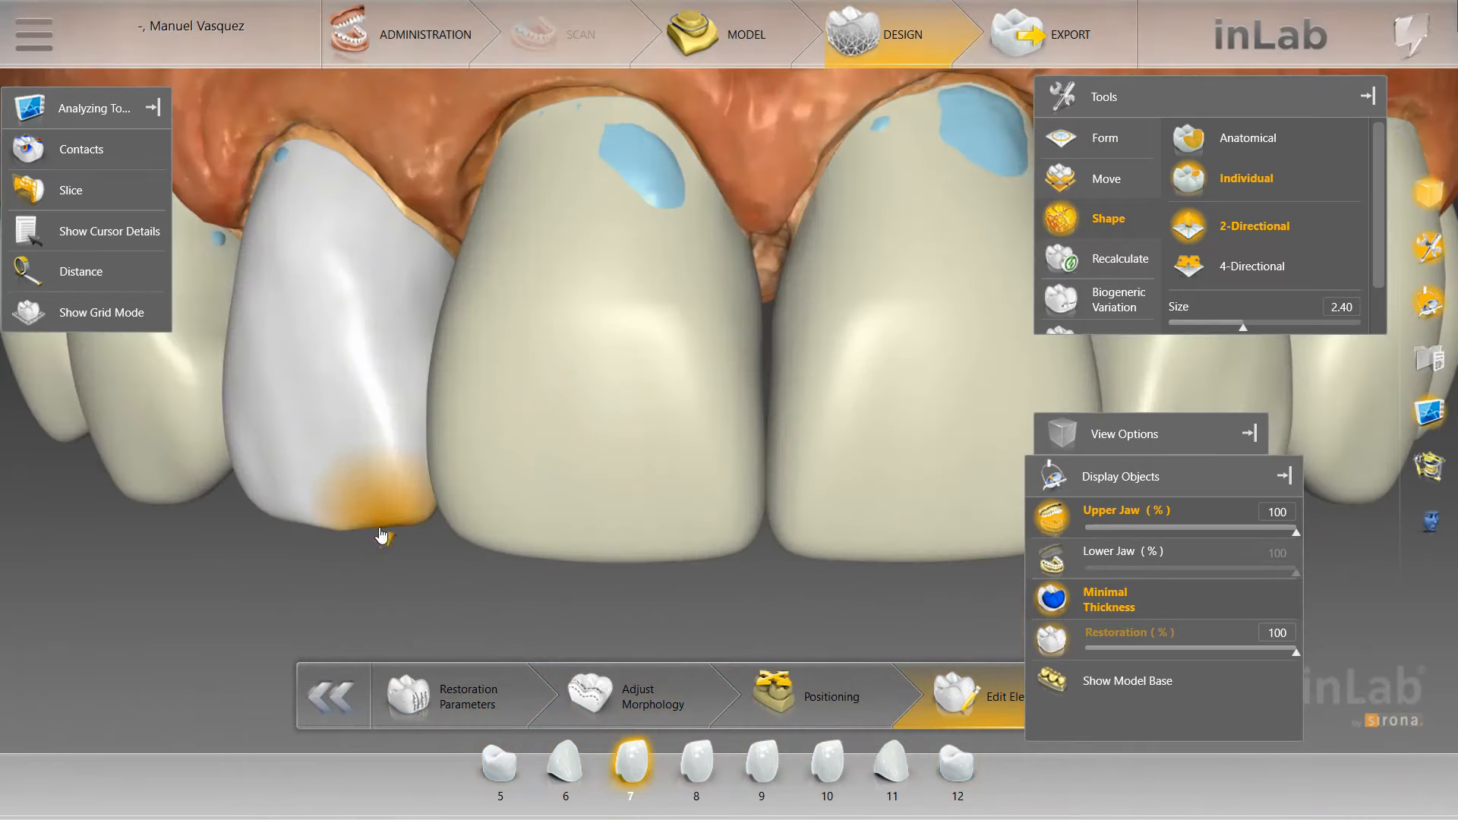
pyautogui.scroll(-3, 377, 530)
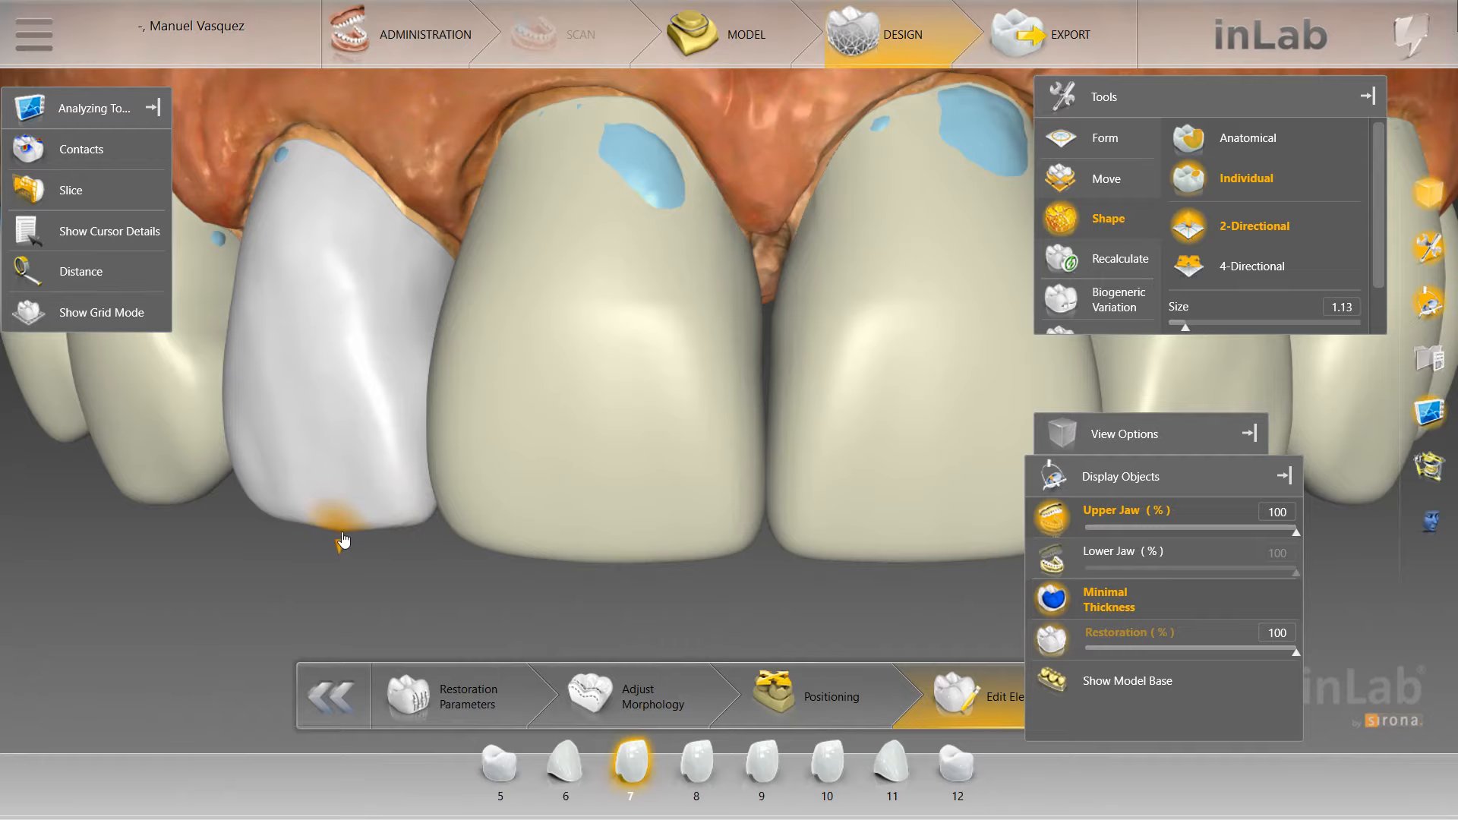
pyautogui.scroll(-4, 340, 536)
pyautogui.scroll(-4, 499, 517)
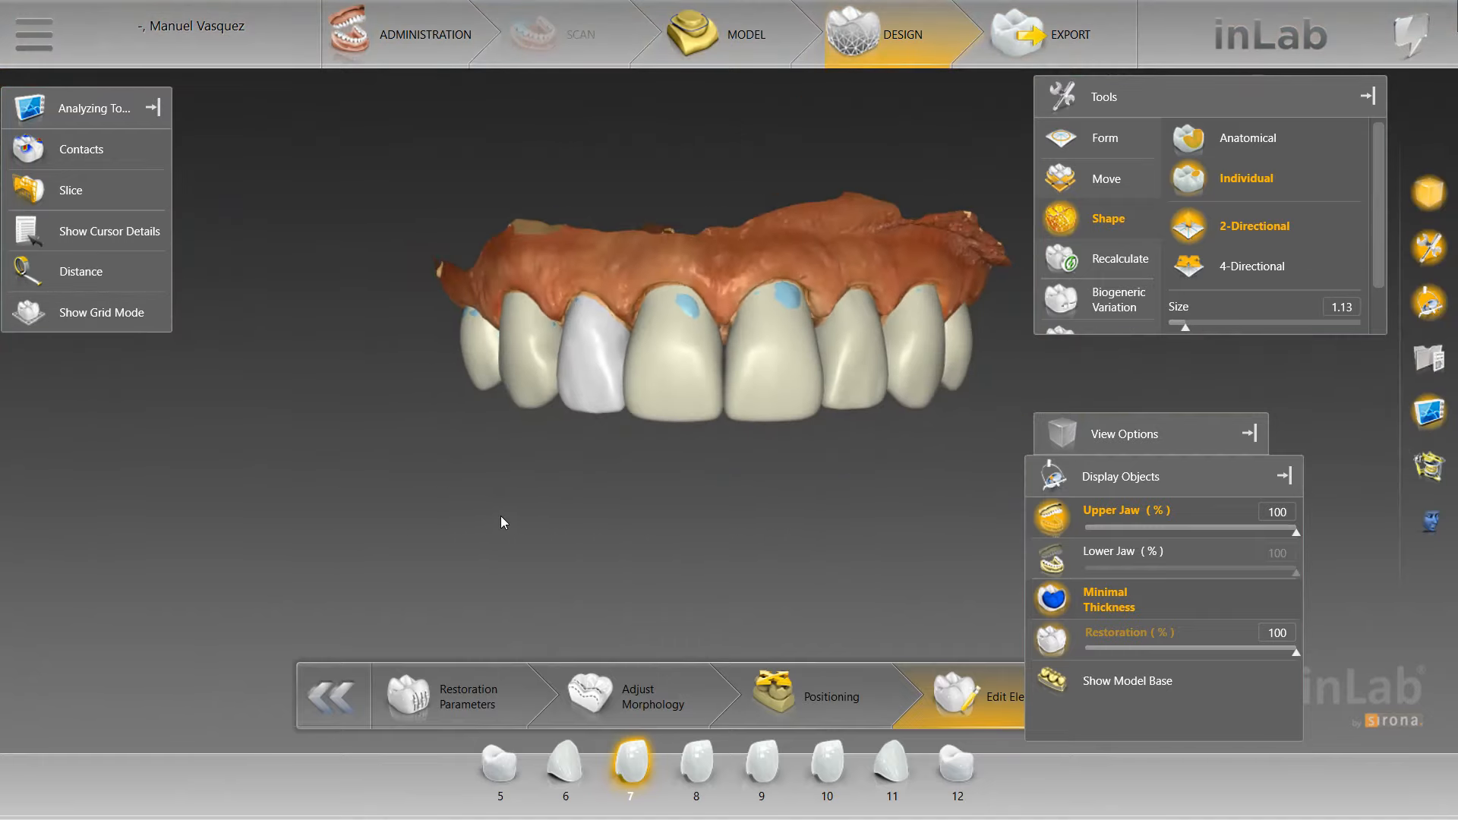
# Match the incisal edges of the tooth 7 and 10 crowns against the grid with Shape Individual at sizes 3.10 and 1.50
pyautogui.scroll(4, 485, 515)
pyautogui.scroll(-3, 486, 513)
pyautogui.press('g')
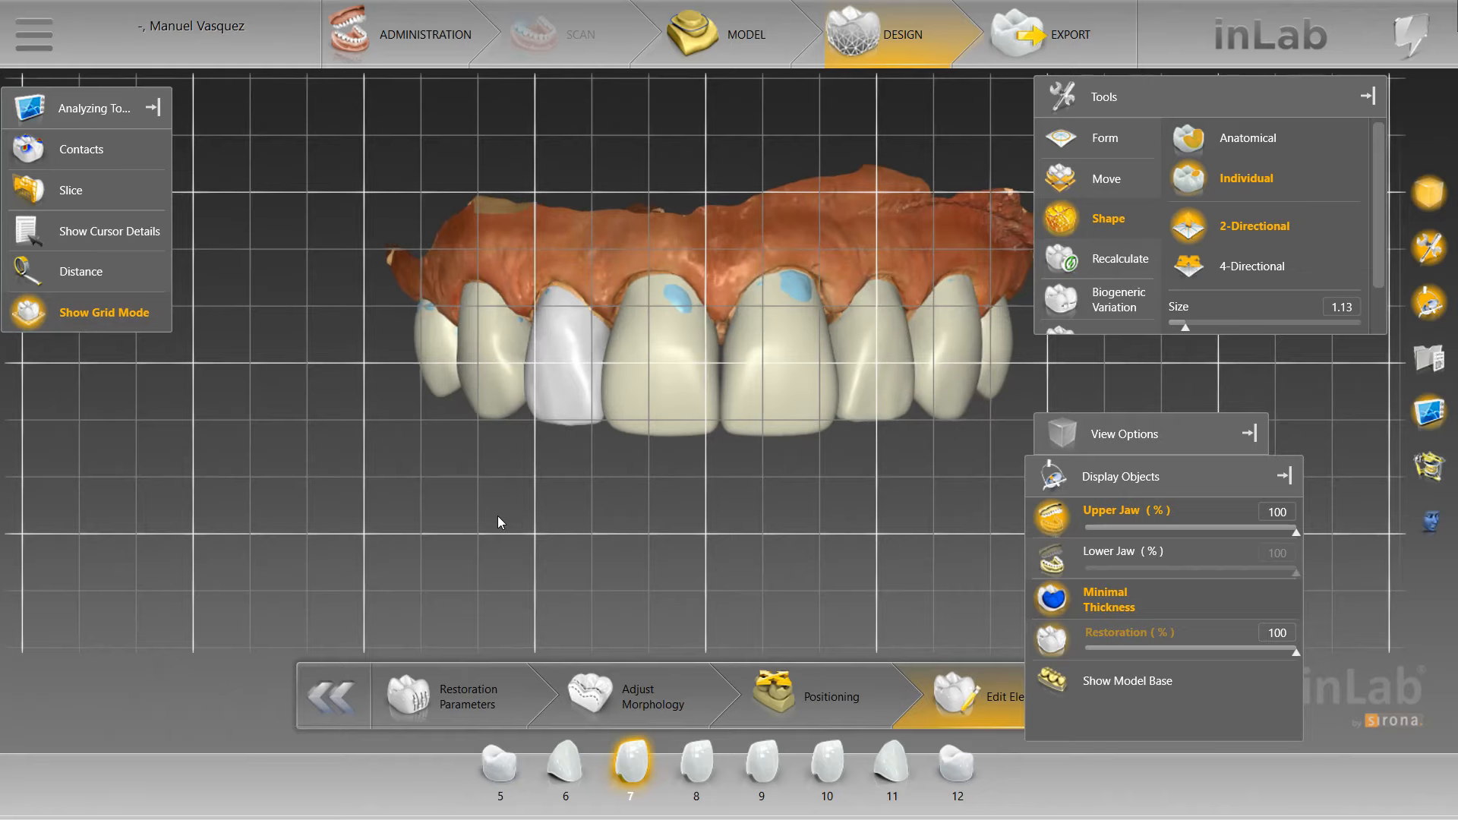
pyautogui.scroll(4, 498, 516)
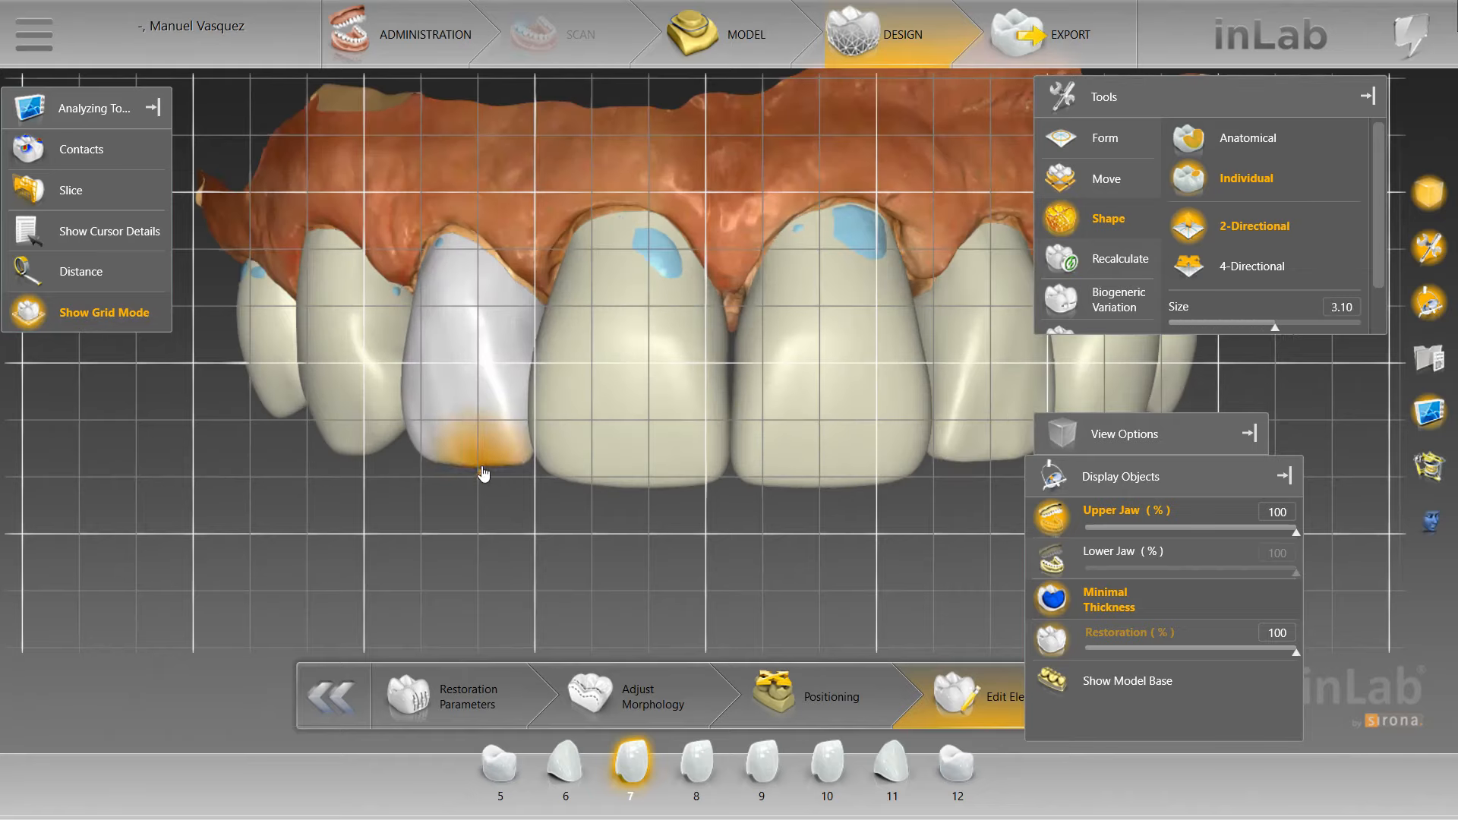
pyautogui.click(986, 460)
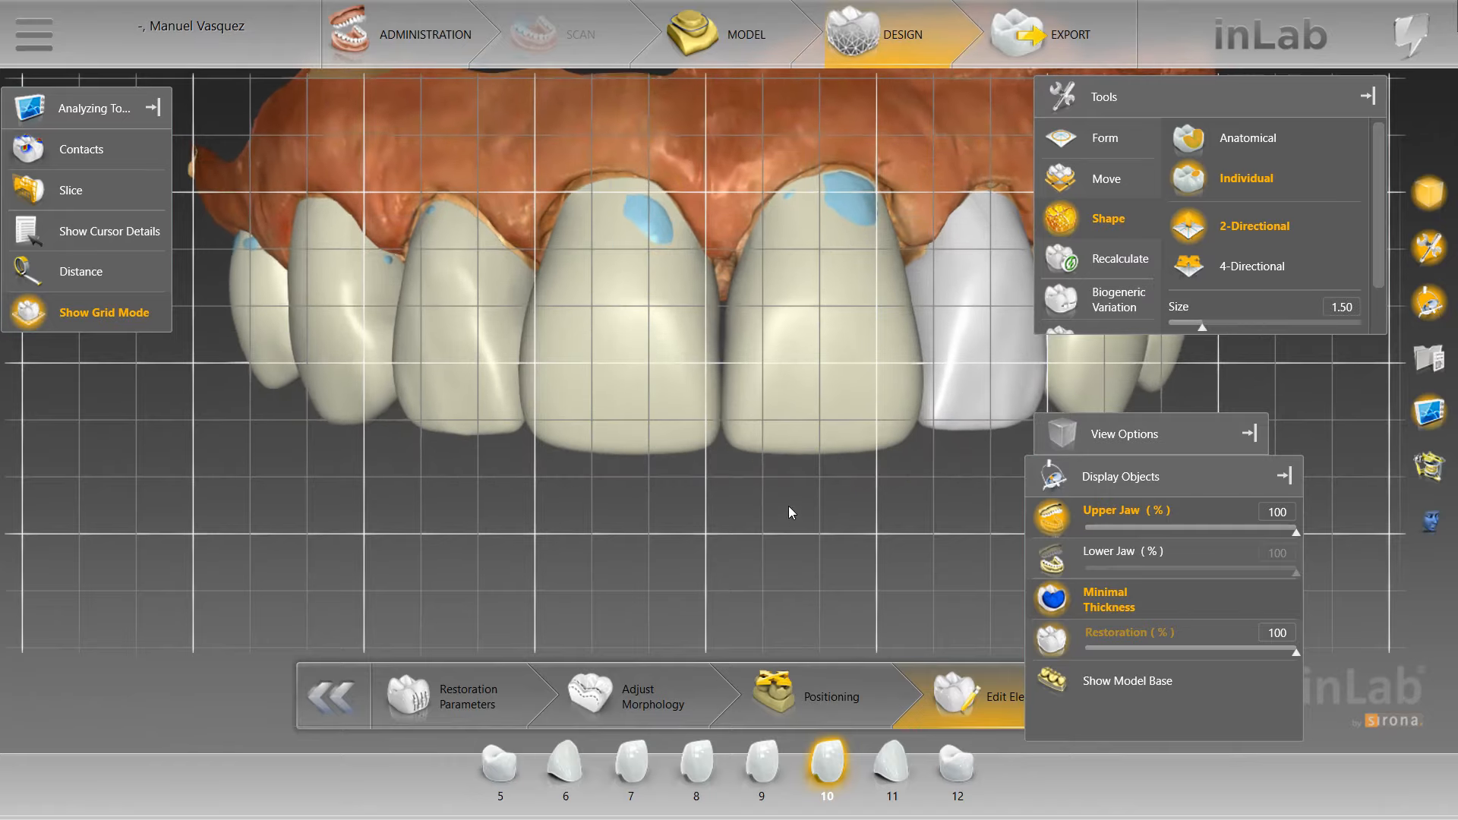
pyautogui.press('g')
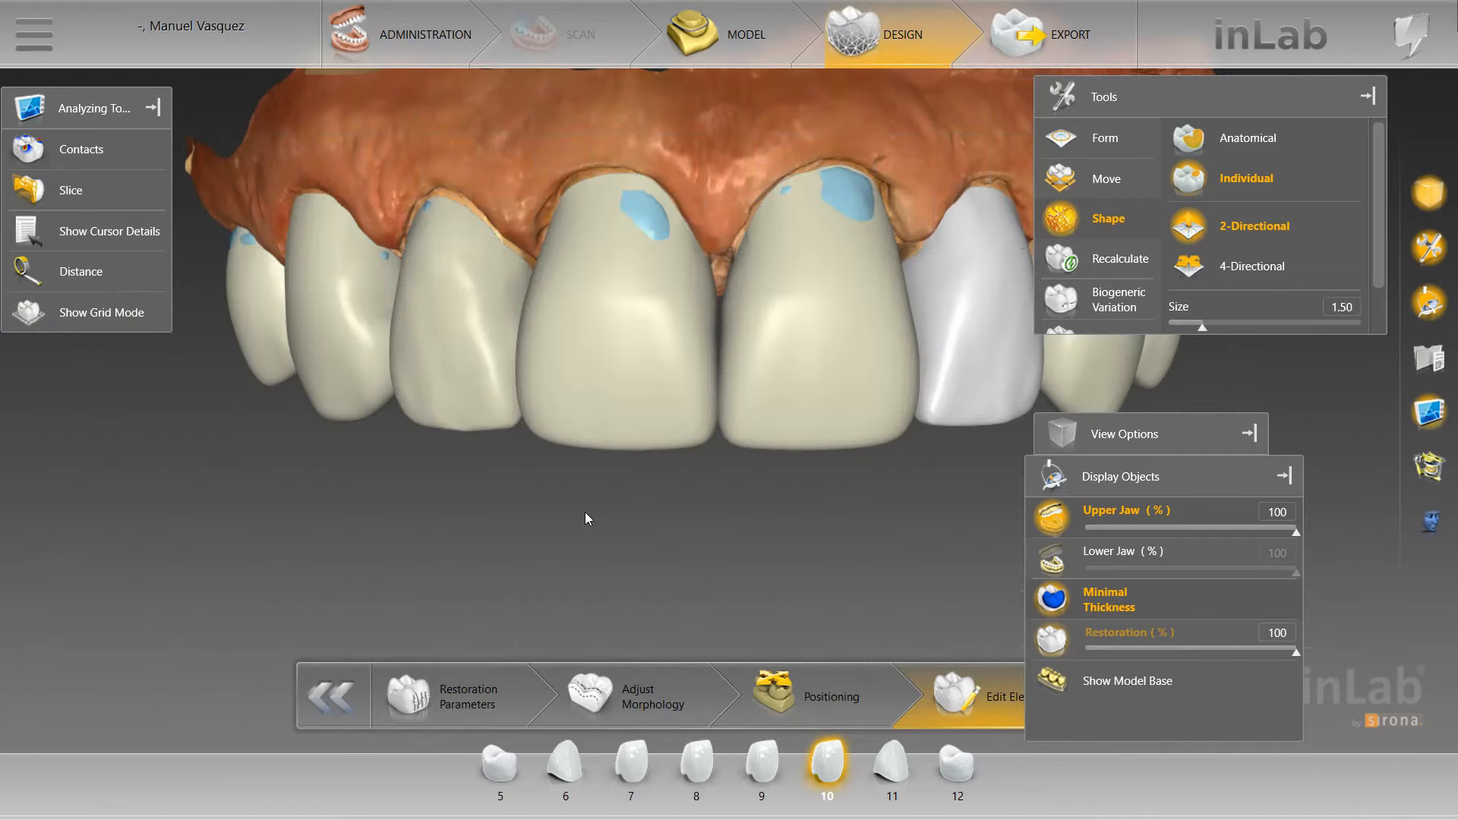
# Reshape the mesial incisal corner of the tooth 7 crown with 2-Directional Shape Individual at size 1.50
pyautogui.moveTo(585, 512); pyautogui.dragTo(676, 472, button='right')
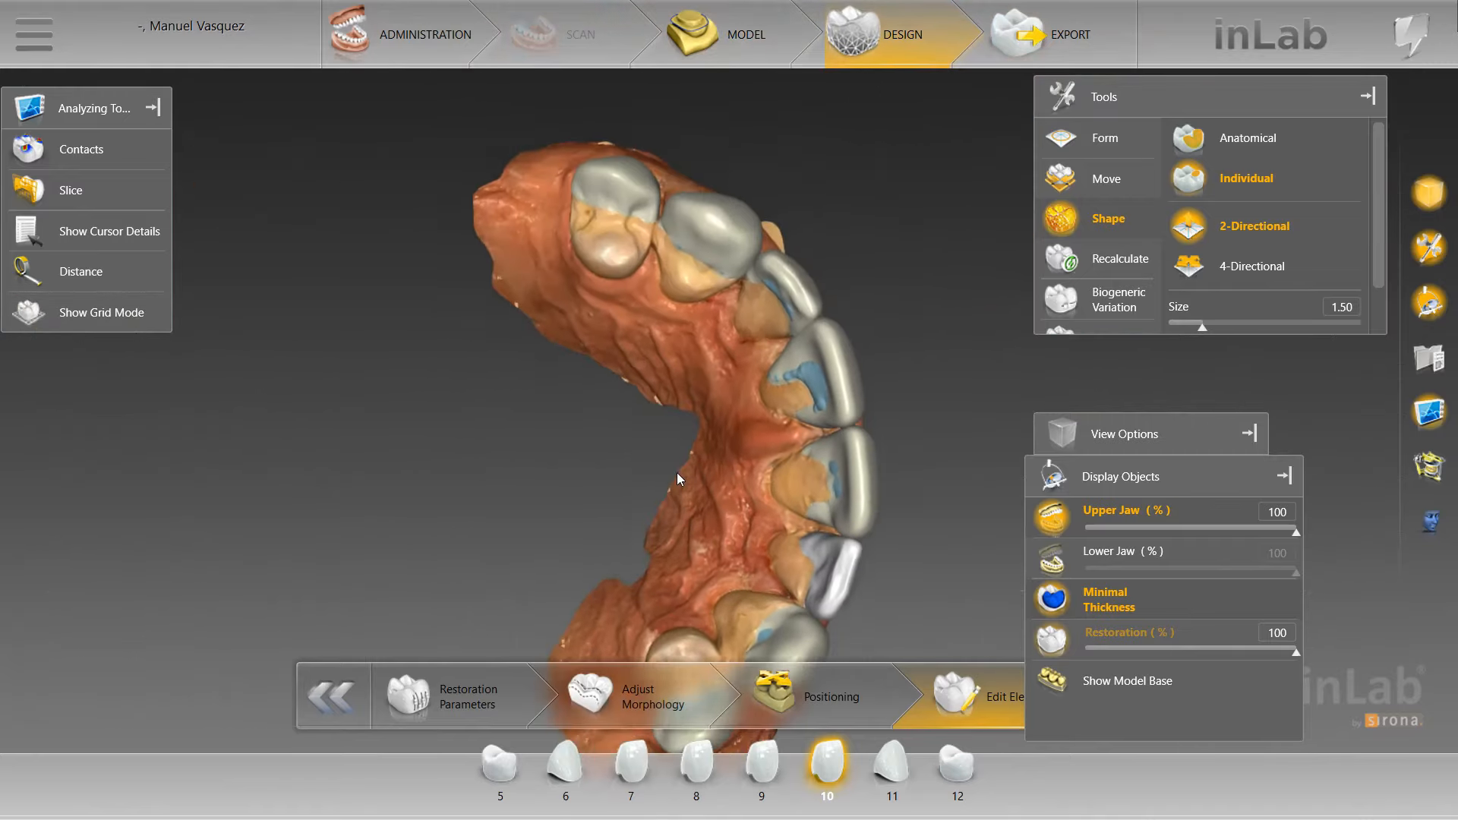
pyautogui.moveTo(677, 472); pyautogui.dragTo(786, 372, button='middle')
pyautogui.click(811, 331)
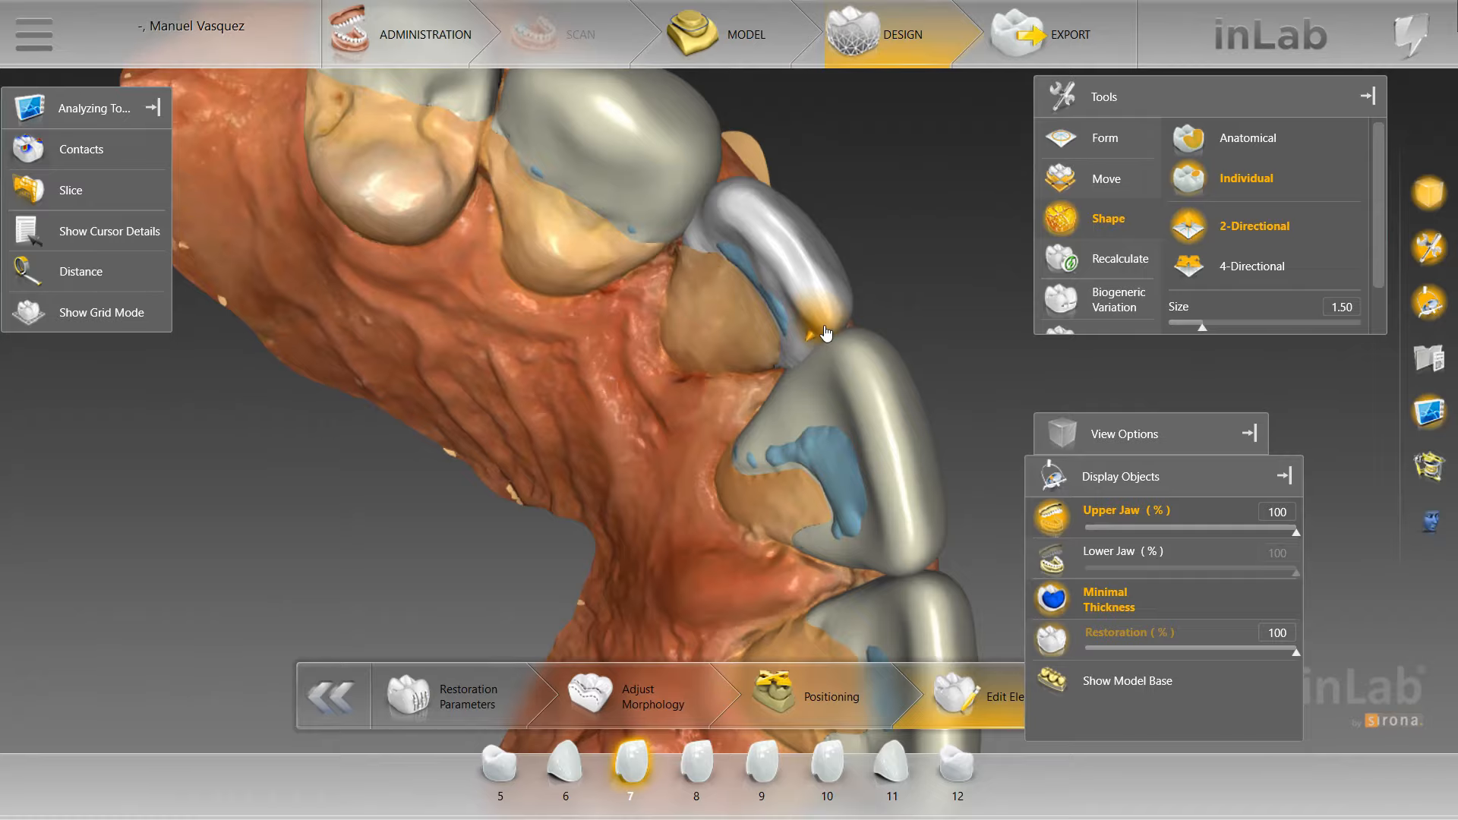
pyautogui.moveTo(826, 334); pyautogui.dragTo(795, 380, button='right')
pyautogui.click(795, 383)
pyautogui.scroll(-3, 692, 426)
# Select the tooth 10 crown and trim its mesial side with Form Remove at size 0.68 mm and 19 % strength
pyautogui.moveTo(693, 425); pyautogui.dragTo(1046, 365, button='right')
pyautogui.click(856, 319)
pyautogui.moveTo(1046, 364); pyautogui.dragTo(841, 280, button='middle')
pyautogui.rightClick(841, 280)
pyautogui.click(885, 256)
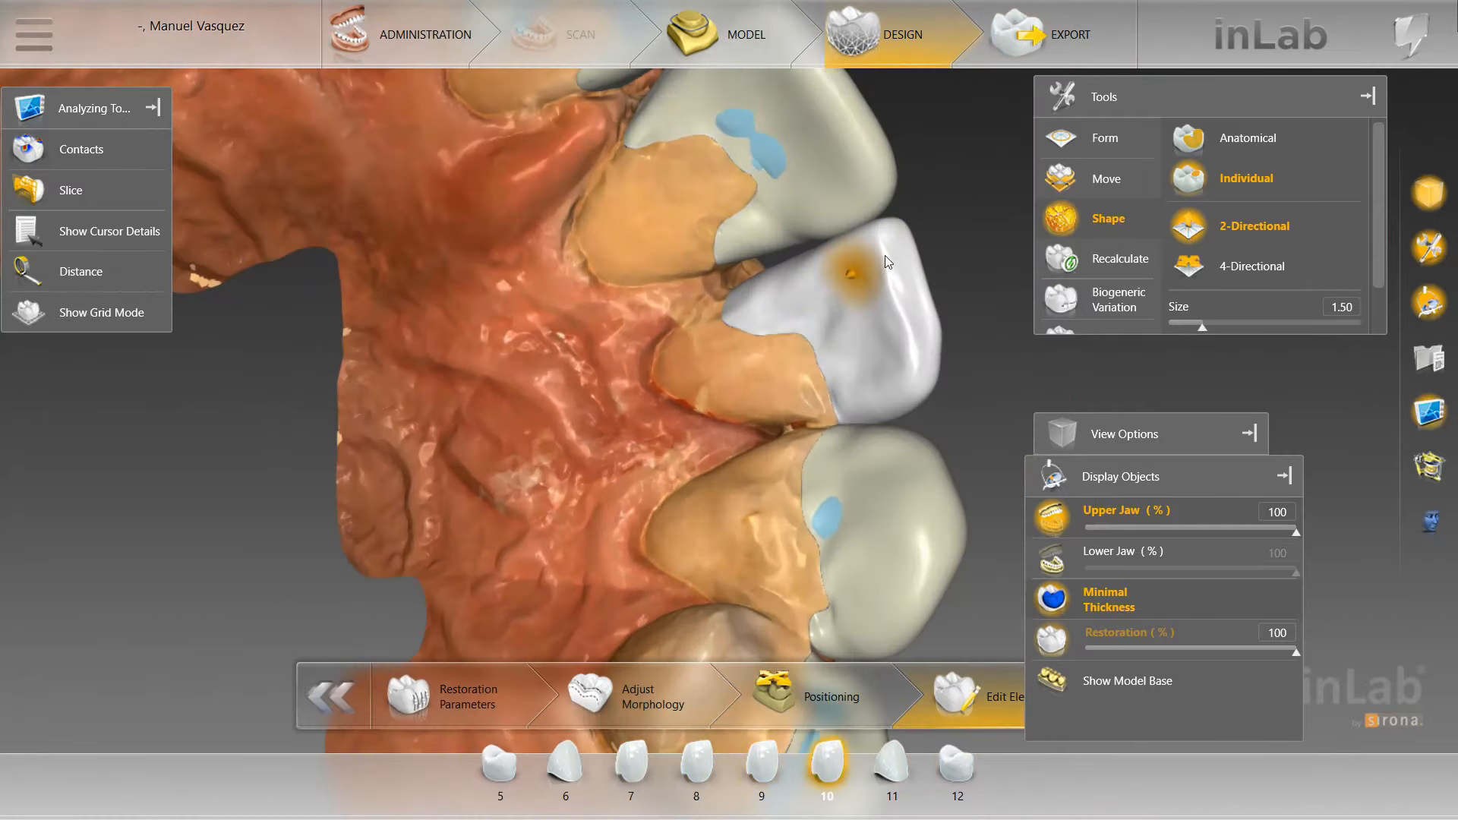
pyautogui.scroll(-3, 879, 233)
pyautogui.moveTo(879, 233); pyautogui.dragTo(823, 271, button='right')
pyautogui.scroll(3, 885, 194)
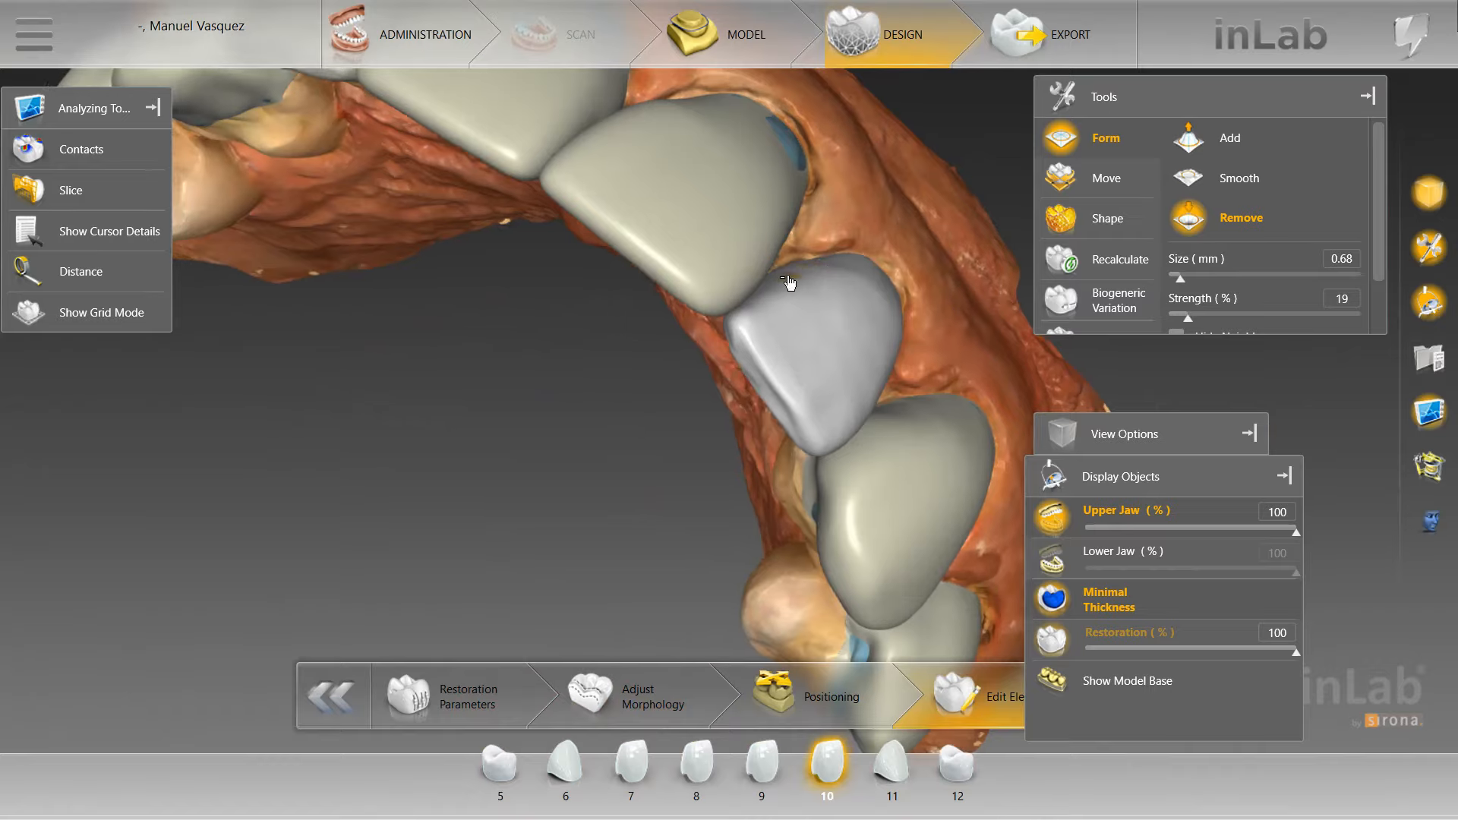
pyautogui.scroll(3, 823, 270)
# Adjust the mesial facial contour of the tooth 10 crown near the incisal corner with Shape Individual at size 1.50
pyautogui.rightClick(824, 303)
pyautogui.click(808, 356)
pyautogui.moveTo(712, 393); pyautogui.dragTo(811, 305, button='right')
pyautogui.scroll(3, 759, 327)
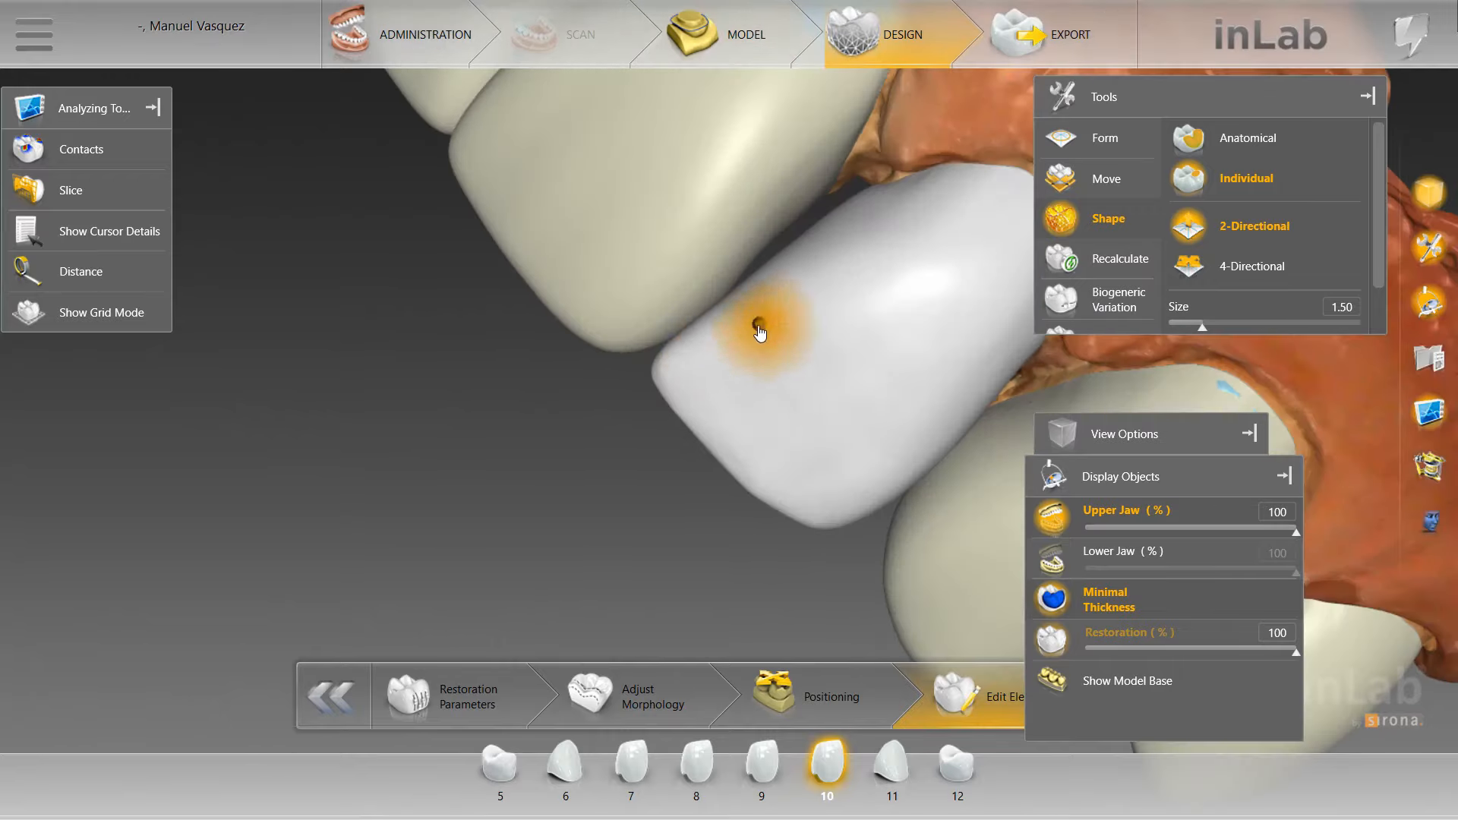
# Select the tooth 8 crown with Shape Individual at size 2.88 and check the crown contours from the side
pyautogui.scroll(-5, 725, 308)
pyautogui.moveTo(902, 207); pyautogui.dragTo(778, 107, button='right')
pyautogui.scroll(3, 903, 316)
pyautogui.scroll(-4, 809, 267)
pyautogui.scroll(-3, 934, 257)
pyautogui.scroll(6, 983, 331)
pyautogui.scroll(-3, 668, 334)
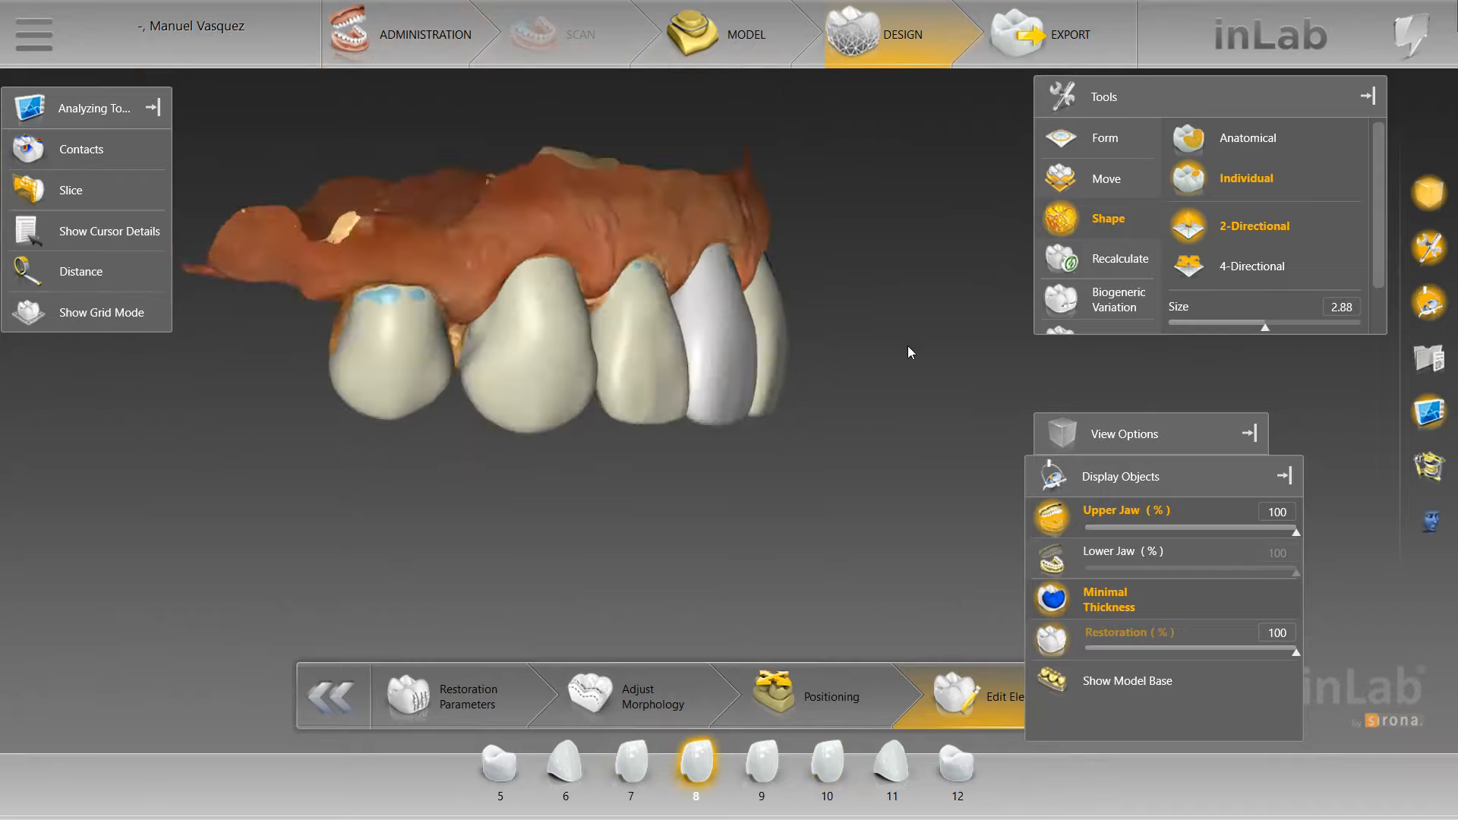
# Select the tooth 7 crown and shape its facial surface near the gingival margin with Shape Individual at size 2.03
pyautogui.moveTo(908, 345); pyautogui.dragTo(833, 392, button='right')
pyautogui.moveTo(834, 392)
pyautogui.mouseDown()
pyautogui.moveTo(623, 417)
pyautogui.moveTo(712, 322)
pyautogui.mouseUp()
pyautogui.scroll(3, 699, 311)
pyautogui.click(542, 328)
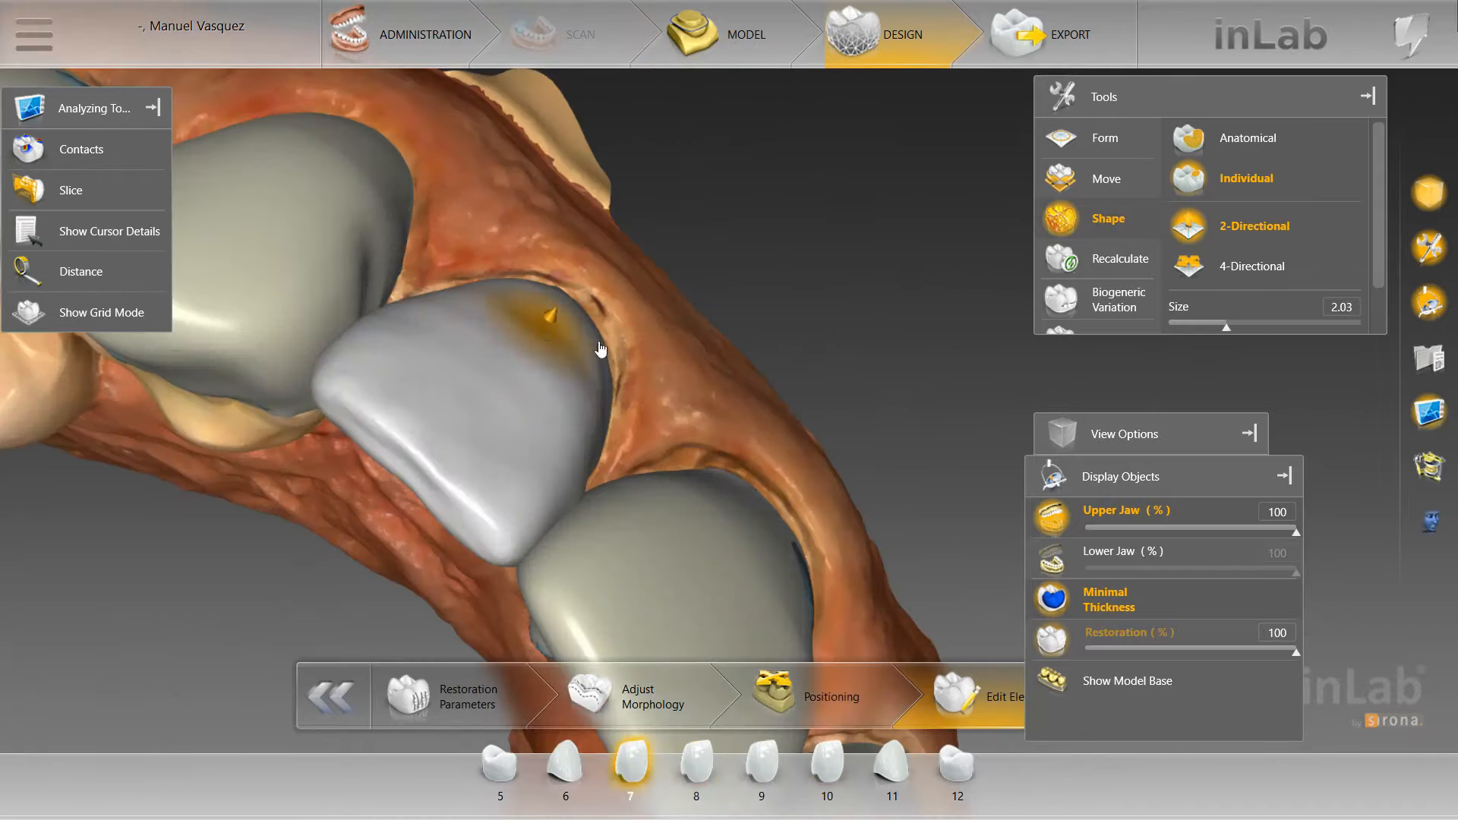
pyautogui.moveTo(600, 349); pyautogui.dragTo(566, 520, button='right')
# Shape the contact area between the tooth 7 and tooth 6 crowns with Shape Individual at size 1.95
pyautogui.moveTo(651, 431)
pyautogui.mouseDown(button='right')
pyautogui.moveTo(699, 414)
pyautogui.moveTo(687, 419)
pyautogui.mouseUp(button='right')
pyautogui.scroll(-3, 399, 296)
pyautogui.scroll(1, 410, 289)
pyautogui.click(412, 286)
pyautogui.click(410, 287)
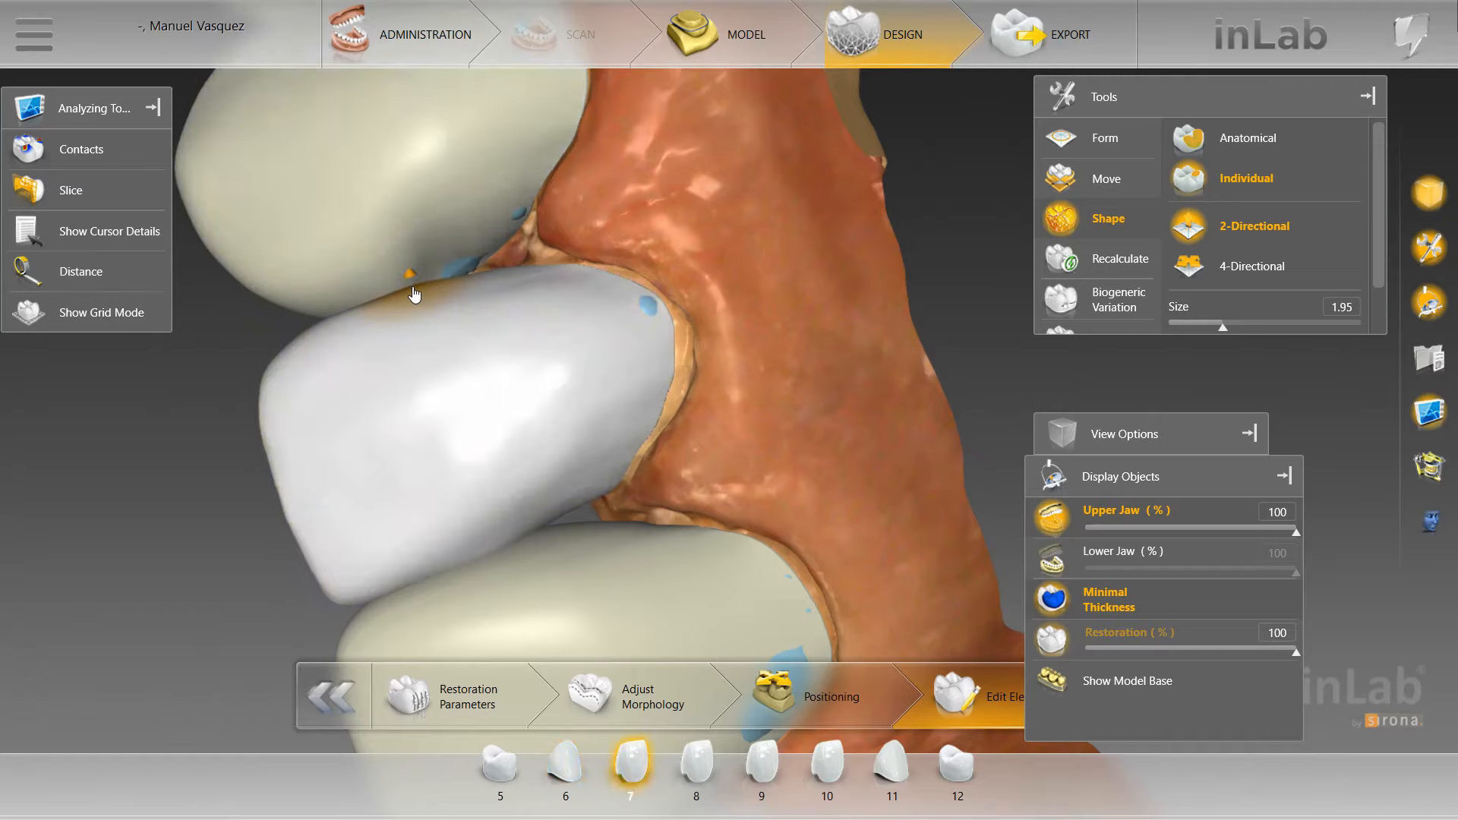
pyautogui.click(466, 271)
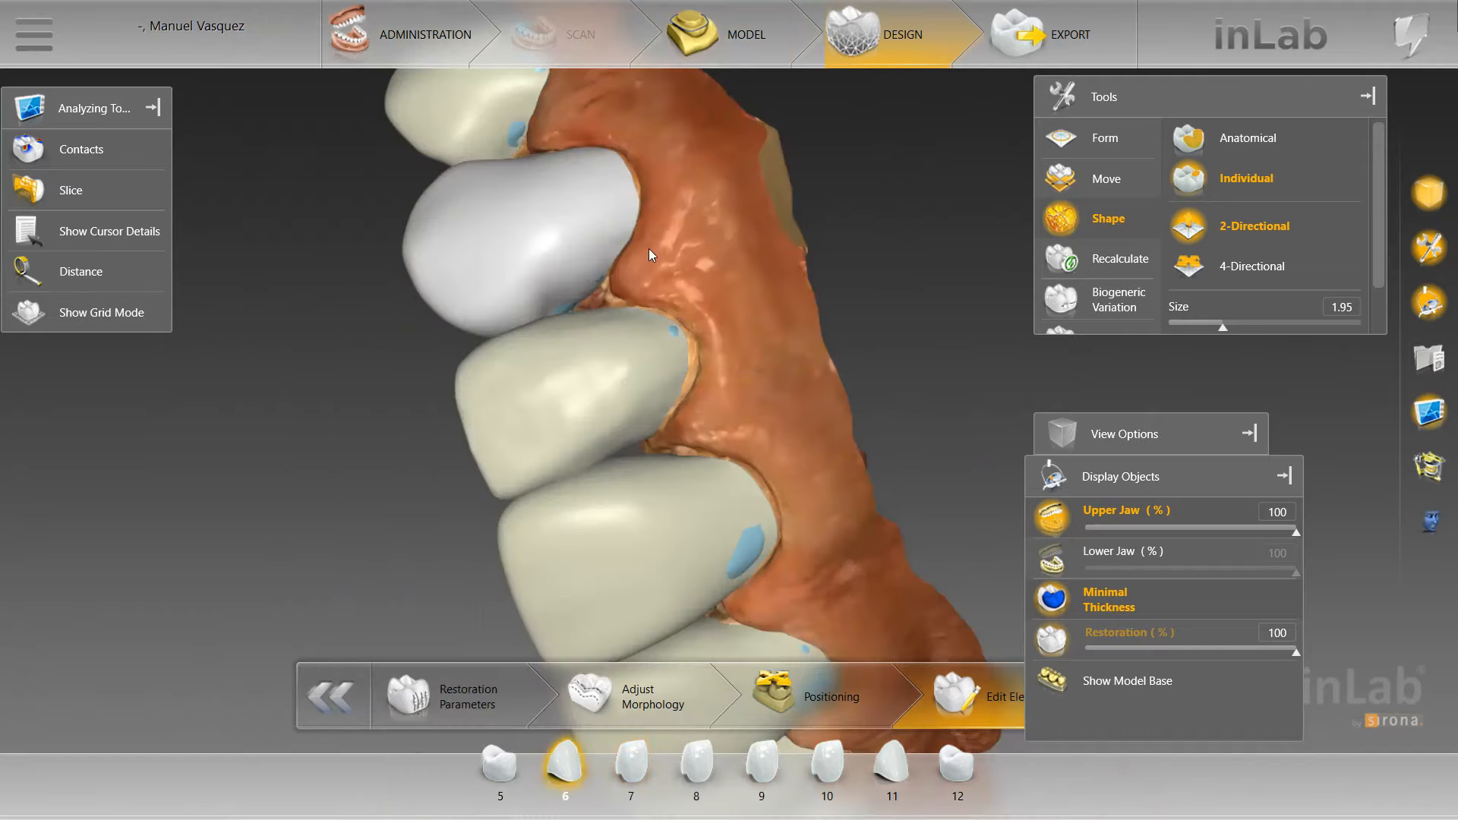
pyautogui.click(585, 380)
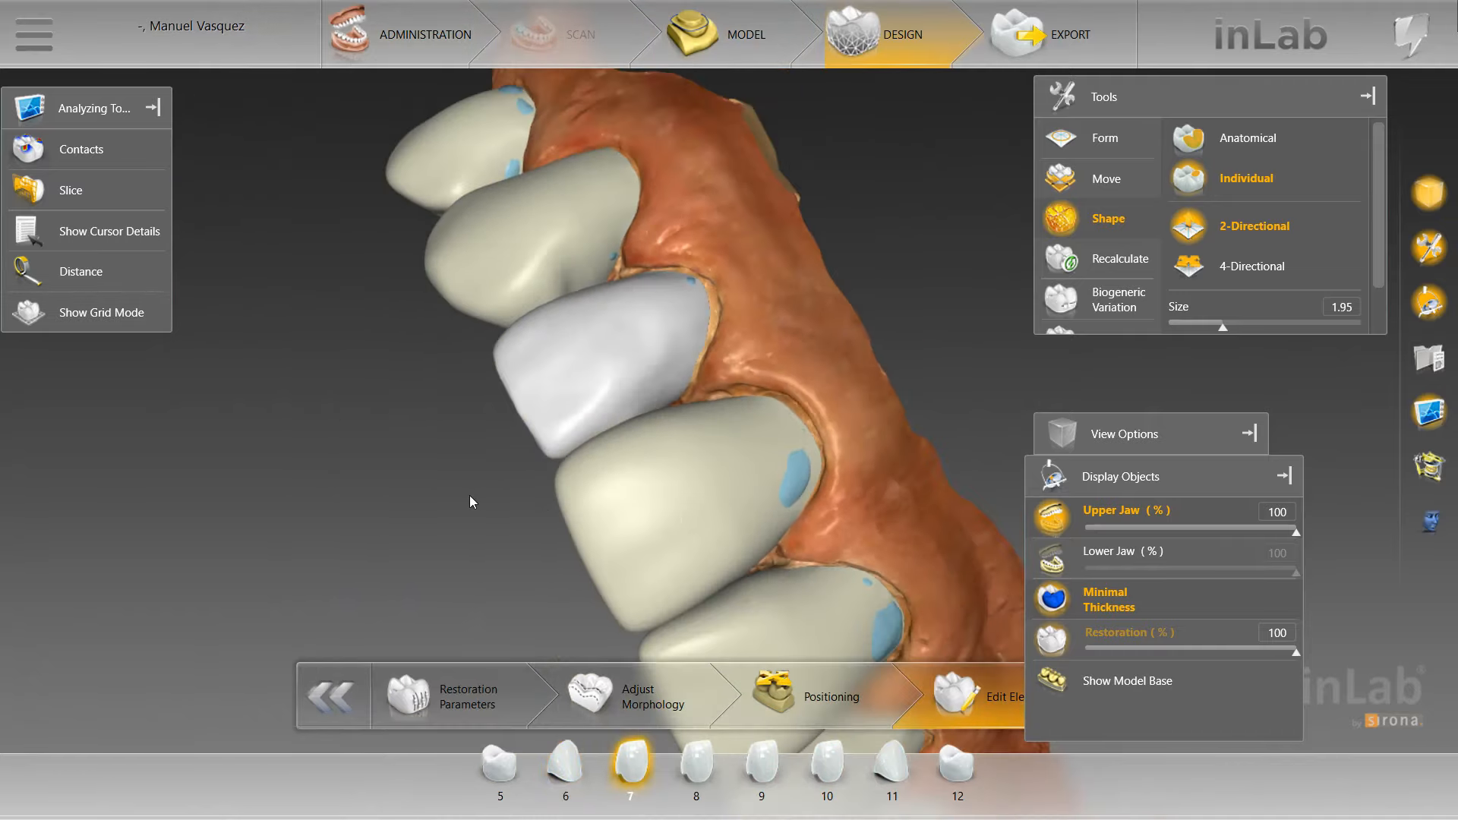
# Isolate the tooth 7 crown by hiding the upper jaw and smooth its proximal surfaces with Form Smooth, adjusting strength to 14 %
pyautogui.click(1052, 515)
pyautogui.click(630, 762)
pyautogui.rightClick(697, 432)
pyautogui.moveTo(782, 447)
pyautogui.click(918, 471)
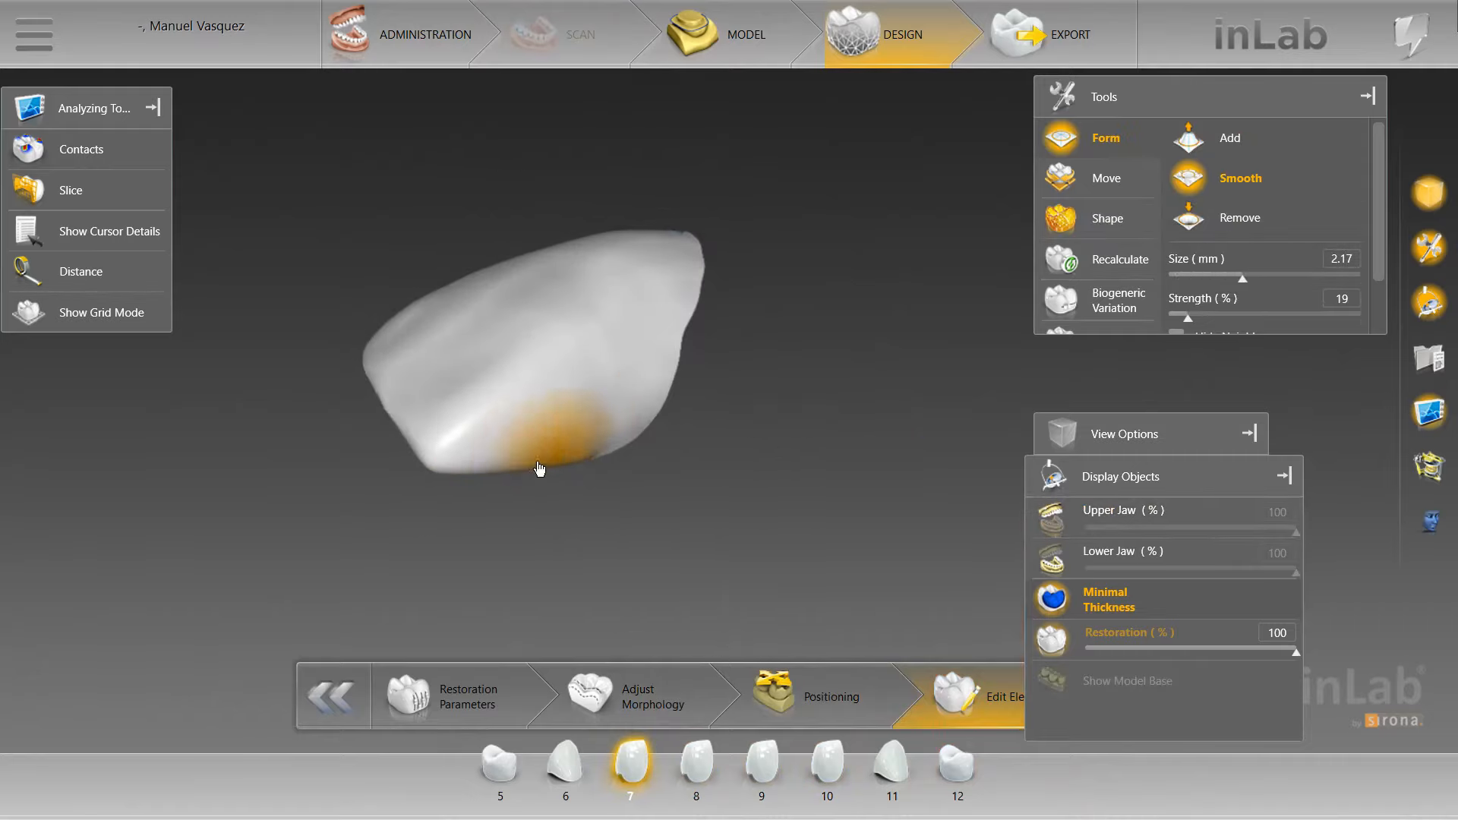
pyautogui.moveTo(835, 295)
pyautogui.mouseDown(button='middle')
pyautogui.moveTo(456, 390)
pyautogui.moveTo(477, 363)
pyautogui.mouseUp(button='middle')
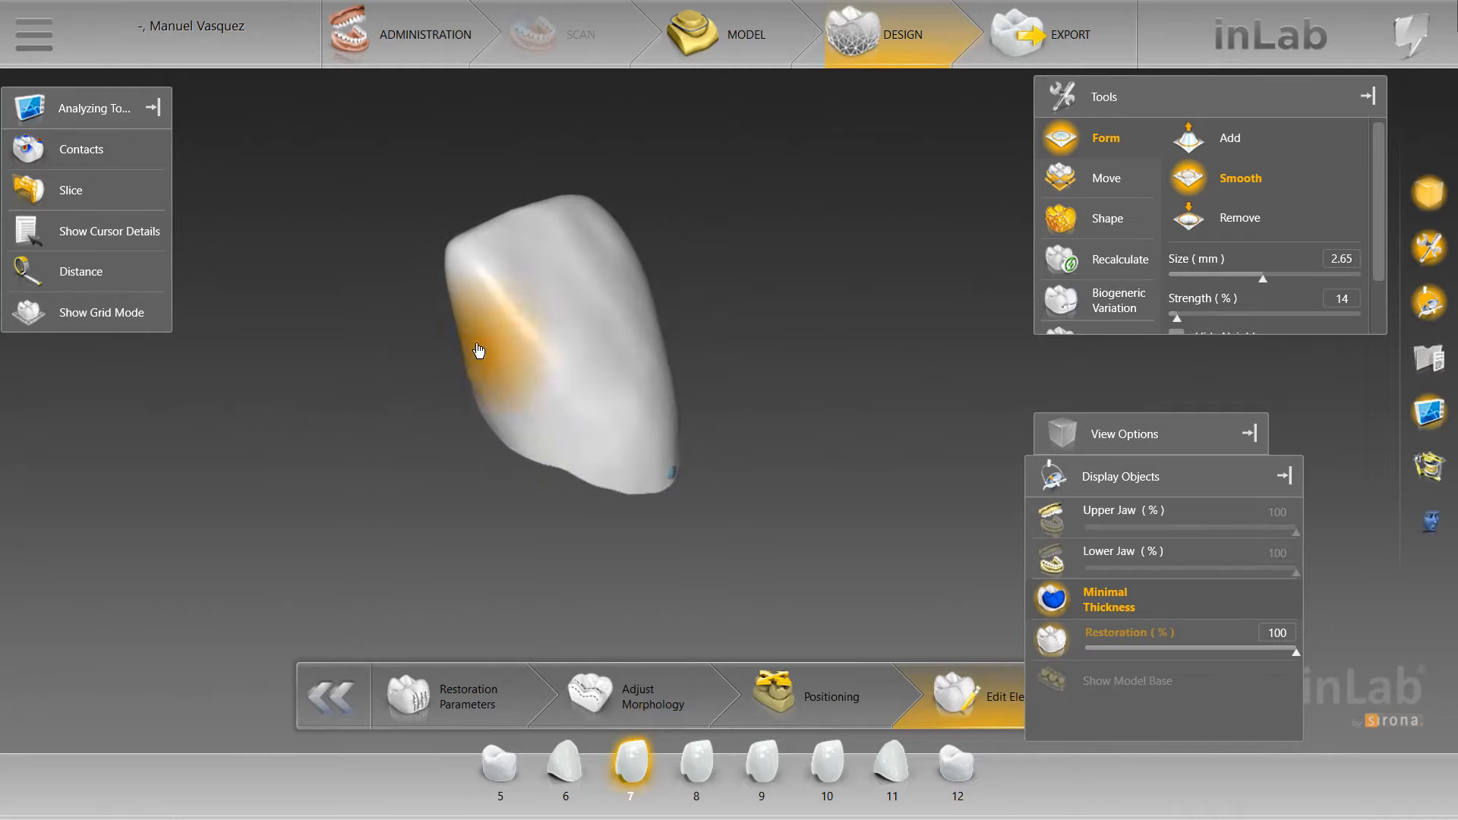
pyautogui.moveTo(554, 454)
pyautogui.mouseDown(button='middle')
pyautogui.moveTo(716, 325)
pyautogui.moveTo(689, 326)
pyautogui.moveTo(631, 390)
pyautogui.moveTo(651, 293)
pyautogui.moveTo(634, 297)
pyautogui.mouseUp(button='middle')
pyautogui.scroll(3, 552, 446)
pyautogui.scroll(-3, 634, 297)
# Reshape the proximal contours of the isolated tooth 7 crown with 2-Directional Shape Individual at sizes 2.78 to 1.88
pyautogui.rightClick(680, 314)
pyautogui.moveTo(725, 374)
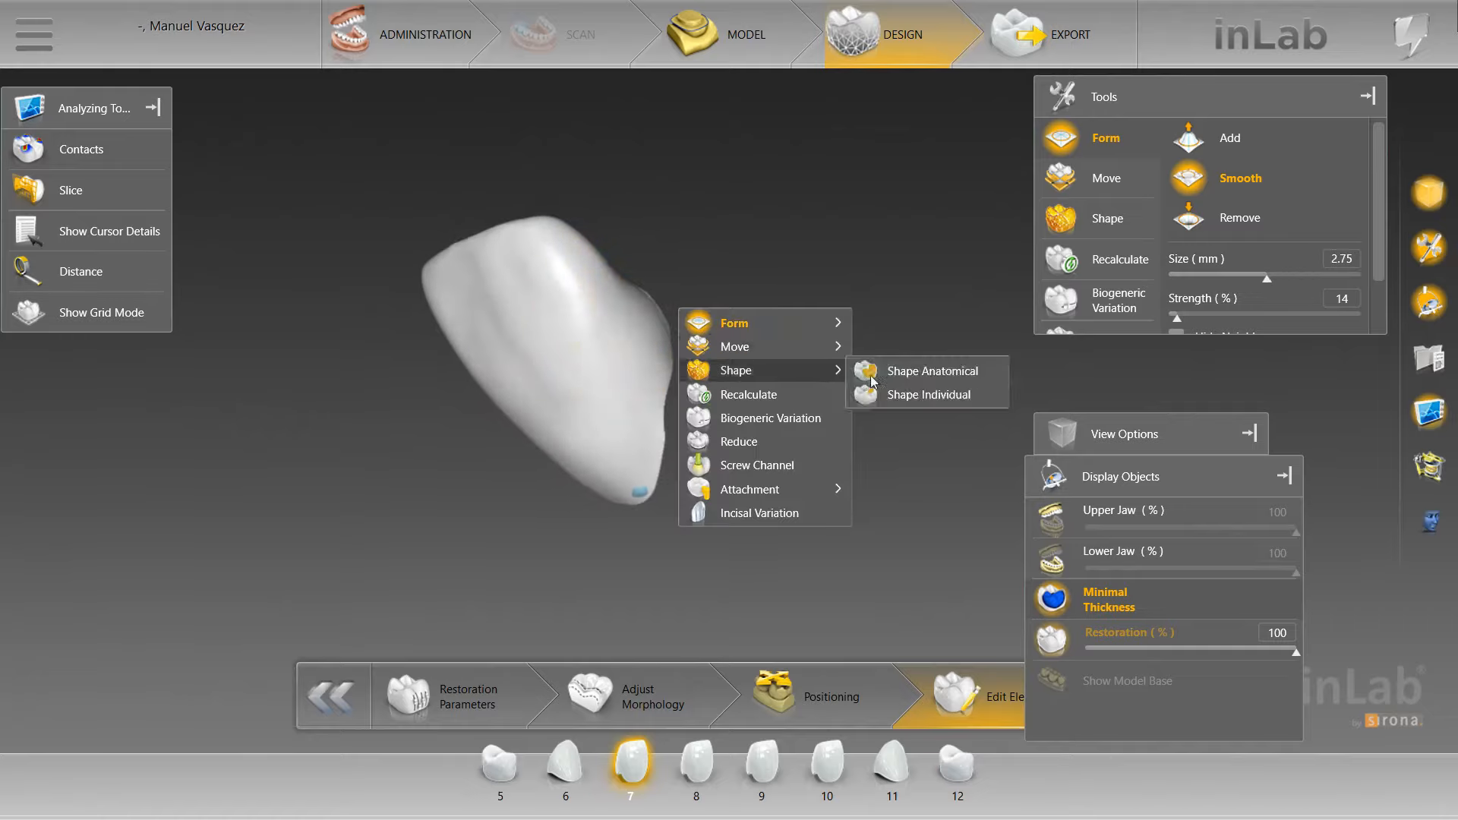
pyautogui.click(968, 393)
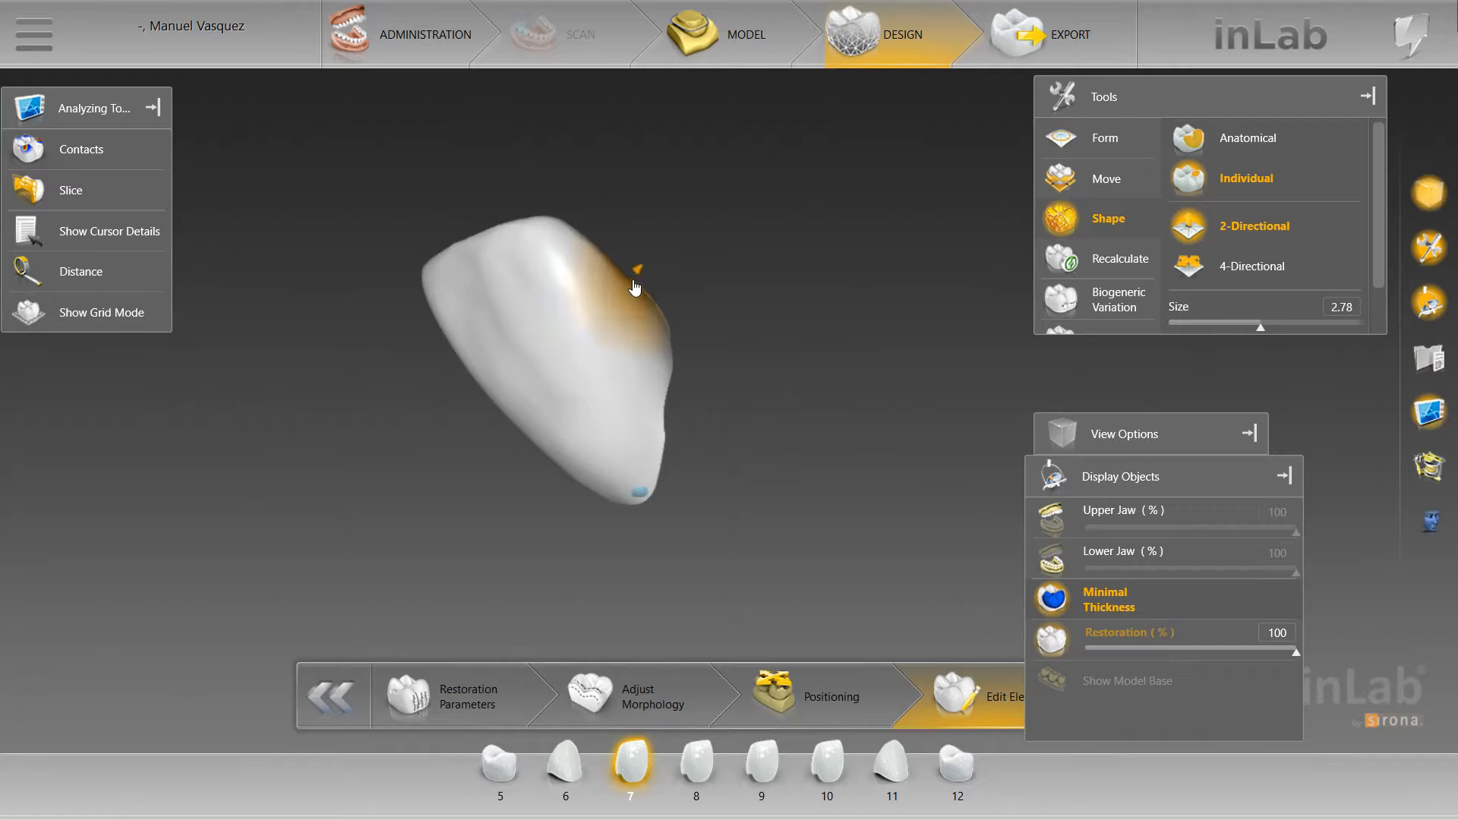
pyautogui.moveTo(680, 297); pyautogui.dragTo(532, 325, button='middle')
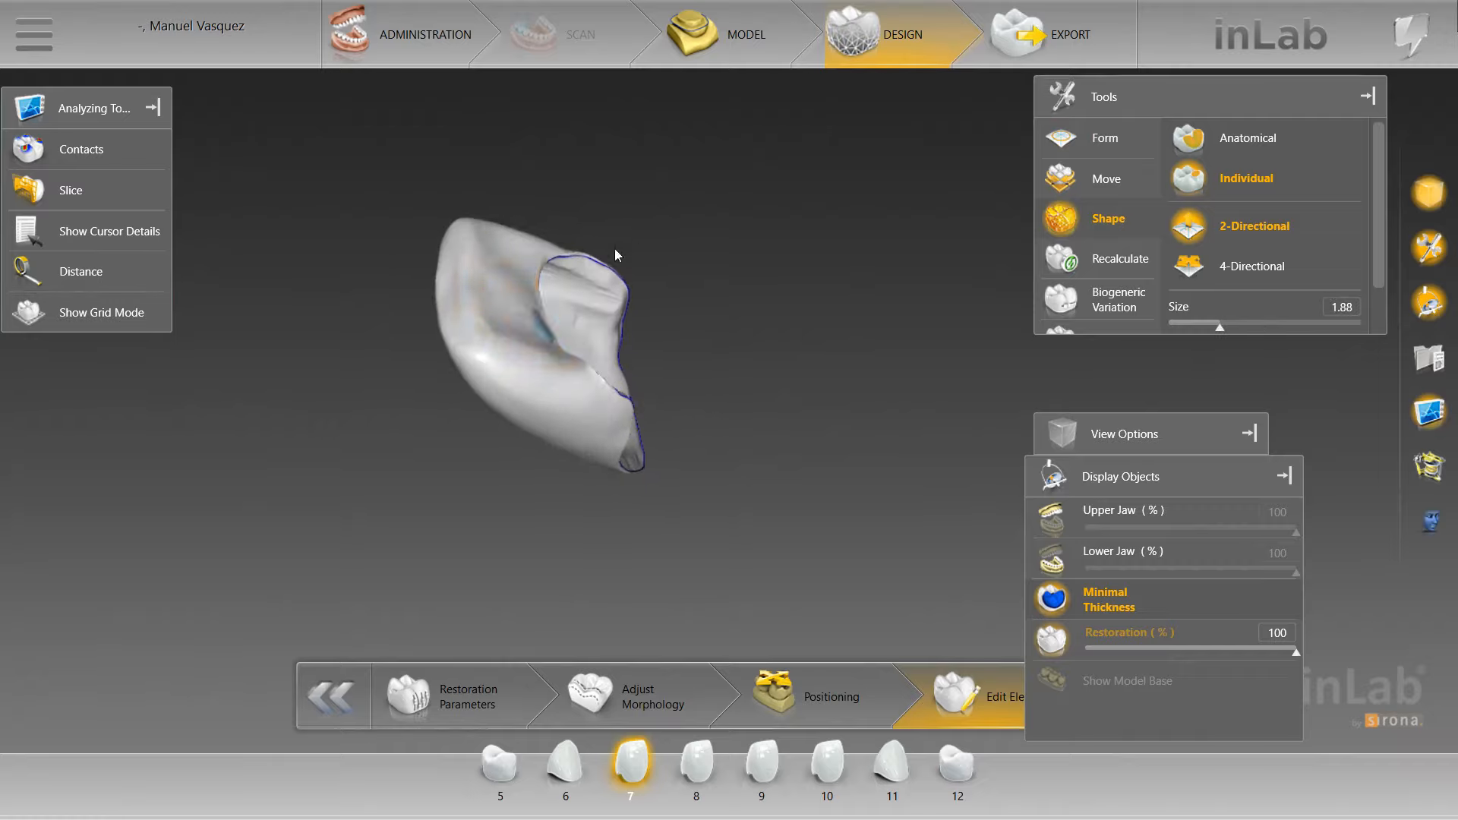
pyautogui.moveTo(617, 255)
pyautogui.mouseDown(button='middle')
pyautogui.moveTo(618, 549)
pyautogui.moveTo(591, 494)
pyautogui.moveTo(562, 487)
pyautogui.mouseUp(button='middle')
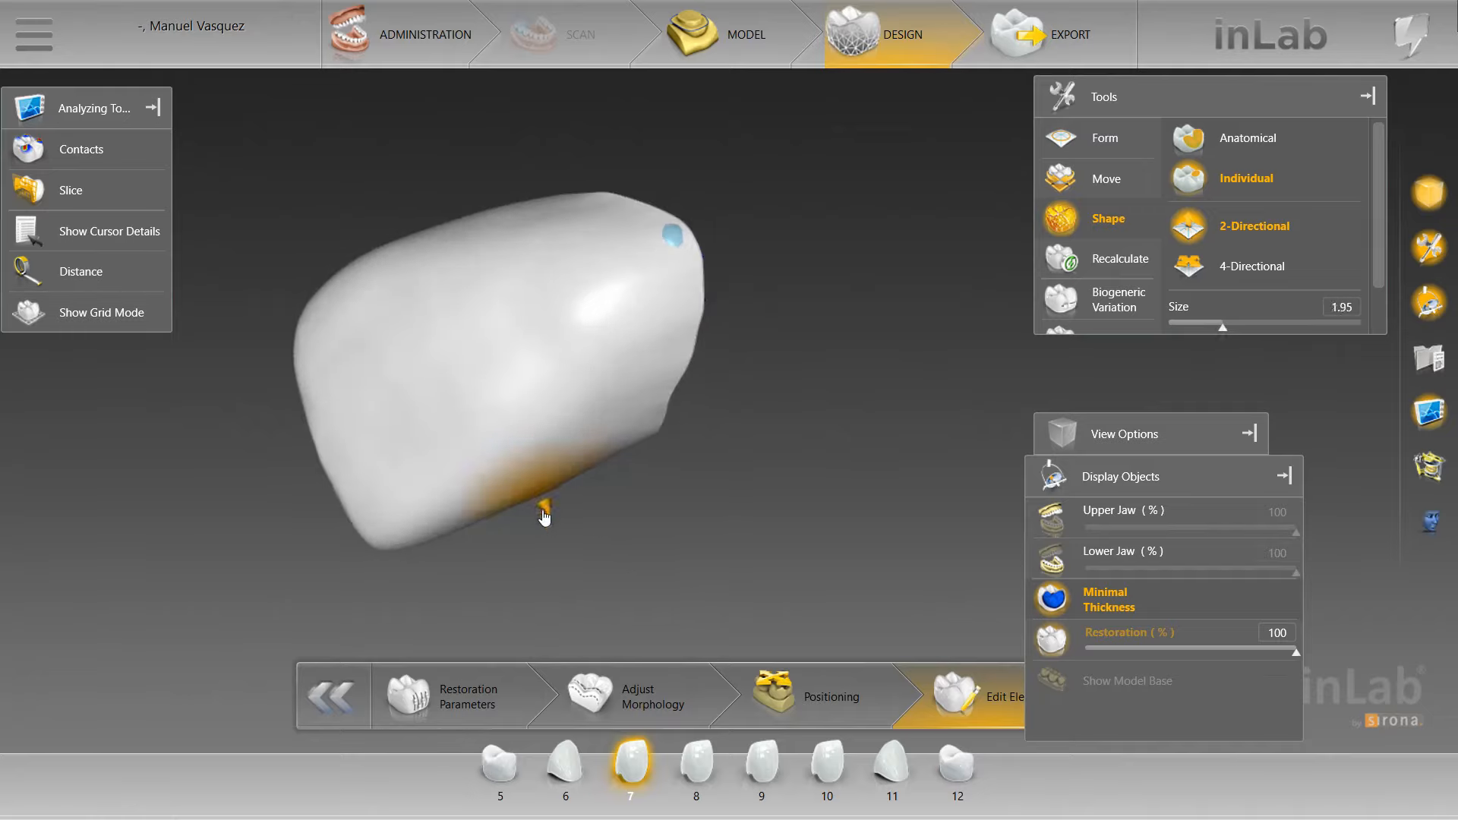
pyautogui.moveTo(588, 537)
pyautogui.mouseDown(button='middle')
pyautogui.moveTo(645, 541)
pyautogui.moveTo(845, 360)
pyautogui.moveTo(681, 202)
pyautogui.moveTo(491, 327)
pyautogui.moveTo(516, 326)
pyautogui.moveTo(568, 454)
pyautogui.moveTo(841, 510)
pyautogui.moveTo(568, 528)
pyautogui.mouseUp(button='middle')
# Show the upper jaw again and check the tooth 7 crown against its neighbours
pyautogui.click(1052, 516)
pyautogui.scroll(-3, 855, 325)
pyautogui.scroll(3, 568, 527)
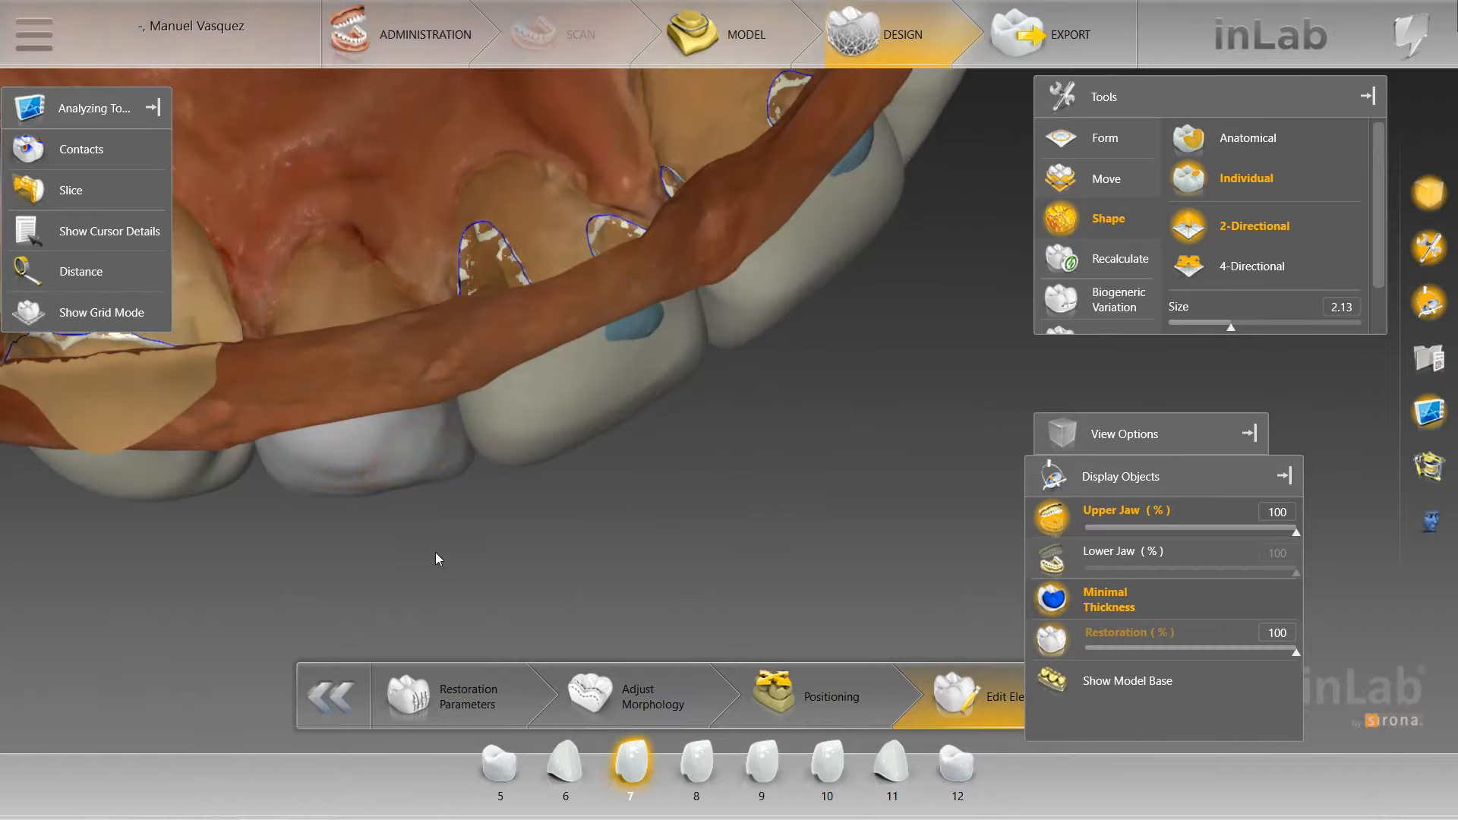
pyautogui.scroll(-3, 436, 557)
pyautogui.moveTo(436, 557); pyautogui.dragTo(514, 410, button='middle')
# Reshape the mesial incisal corner of the tooth 7 crown with 4-Directional Shape Individual at sizes 2.13, 1.38 and 1.63
pyautogui.click(1257, 273)
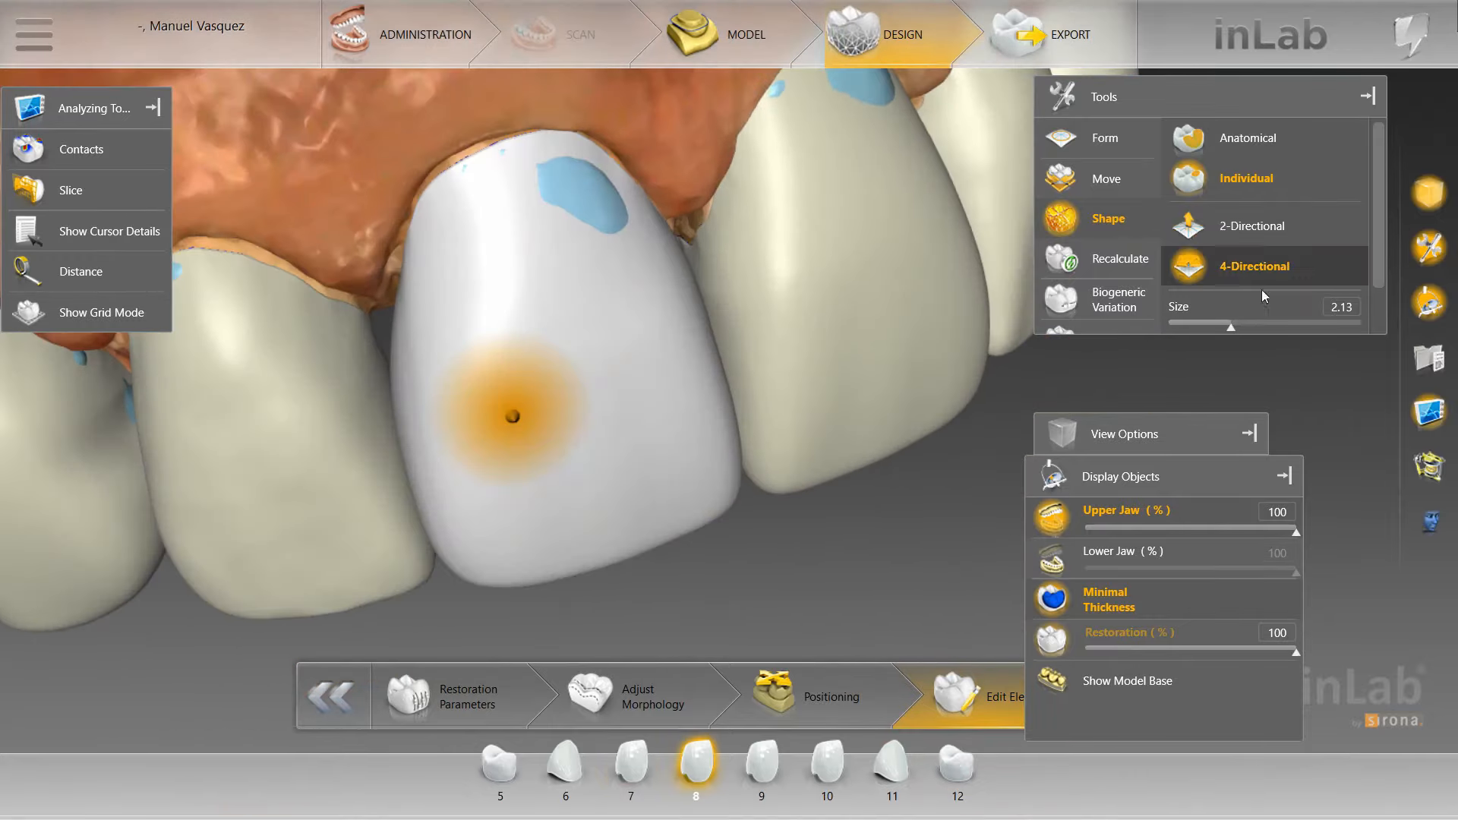
pyautogui.click(379, 531)
pyautogui.moveTo(455, 622); pyautogui.dragTo(437, 657)
pyautogui.scroll(-2, 410, 638)
pyautogui.scroll(4, 334, 621)
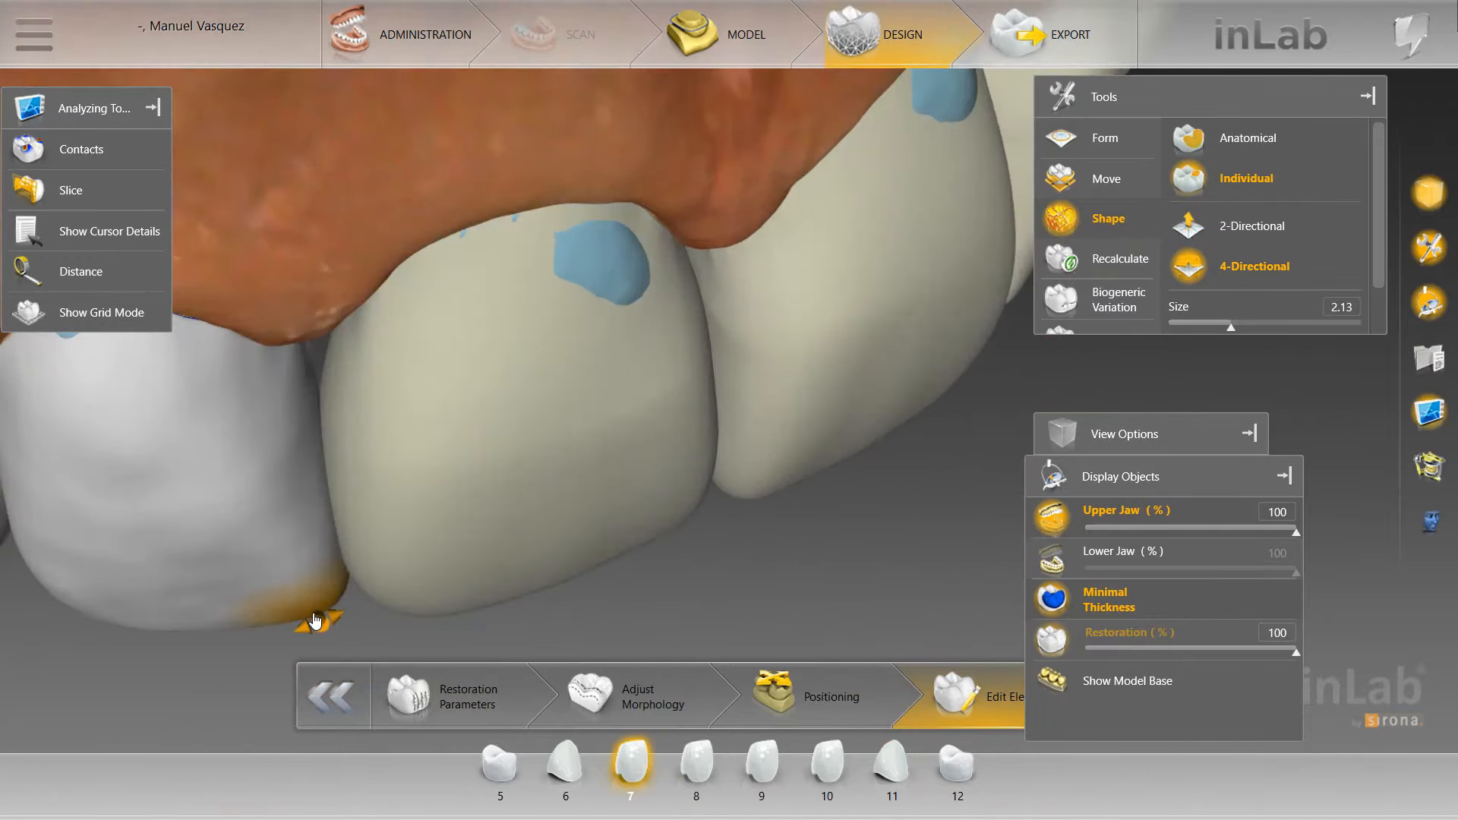
pyautogui.moveTo(341, 612); pyautogui.dragTo(334, 627)
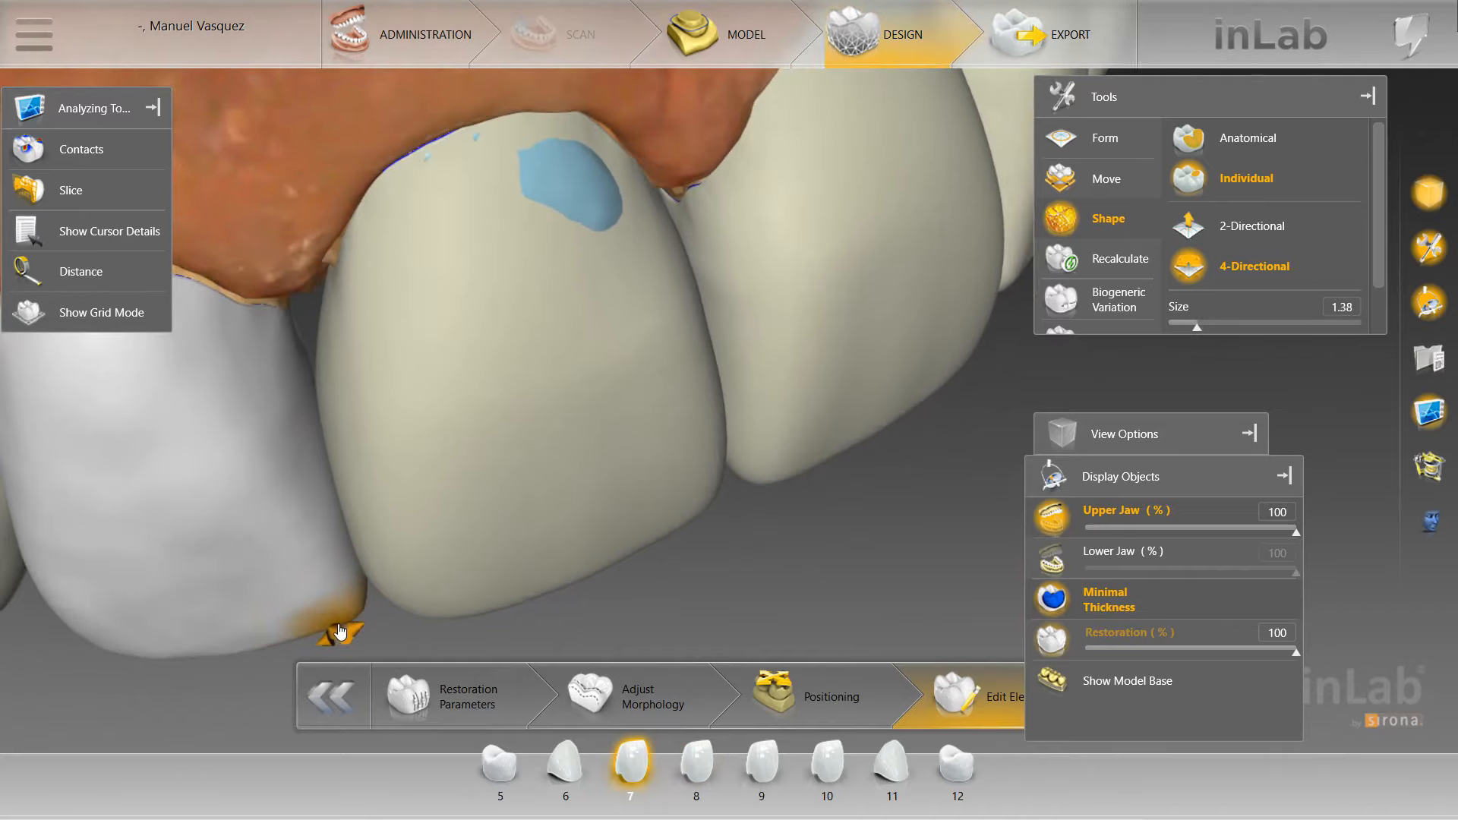
pyautogui.scroll(-3, 514, 527)
pyautogui.scroll(2, 486, 506)
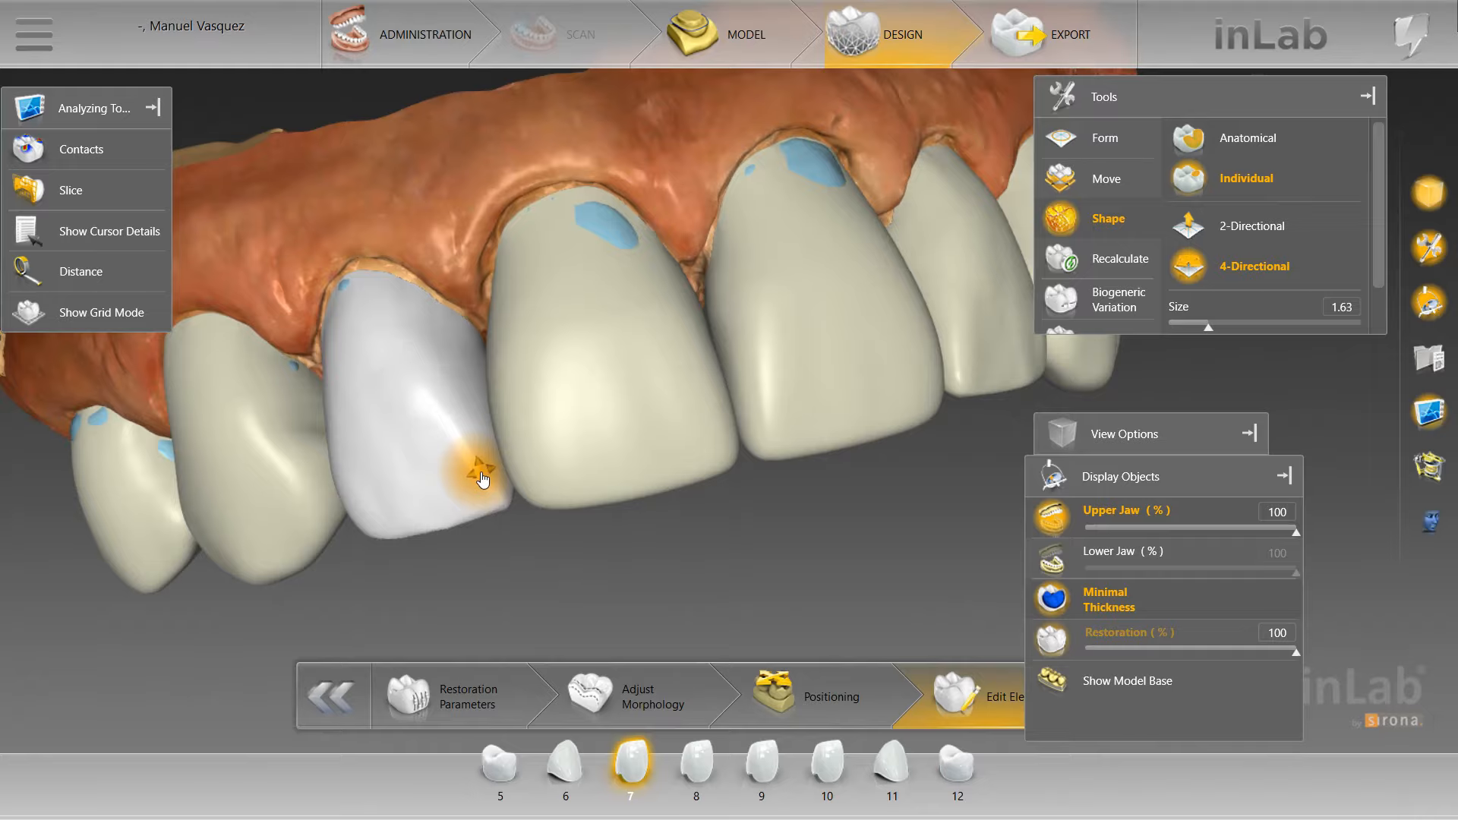
pyautogui.scroll(-5, 519, 535)
pyautogui.moveTo(535, 536)
pyautogui.mouseDown()
pyautogui.moveTo(523, 569)
pyautogui.moveTo(541, 563)
pyautogui.mouseUp()
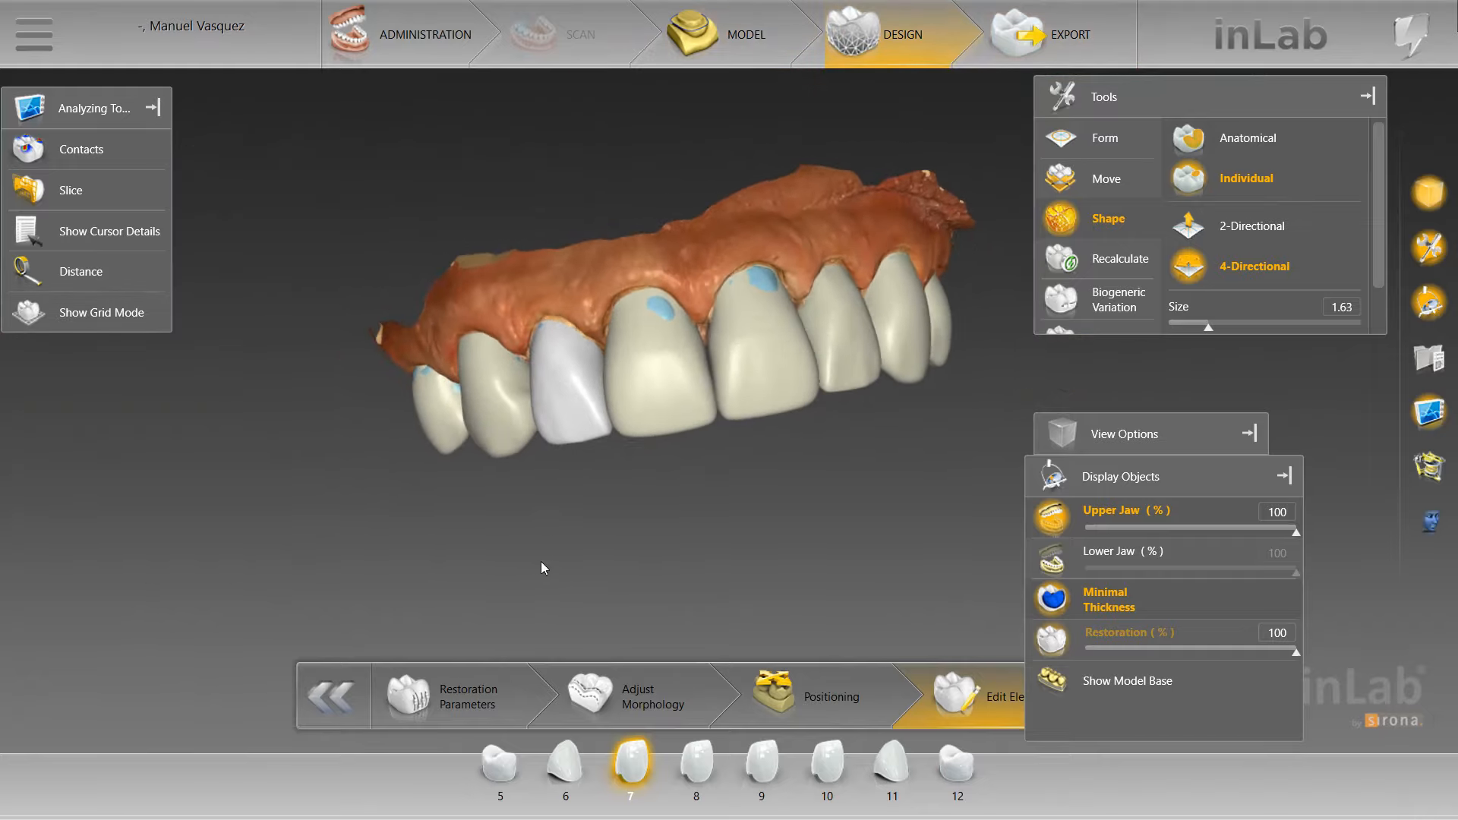
# Show the lower jaw and check the incisal edges of the front crowns against the grid overlay, with and without the grid
pyautogui.click(1054, 554)
pyautogui.scroll(-4, 744, 554)
pyautogui.moveTo(744, 555); pyautogui.dragTo(721, 526)
pyautogui.scroll(5, 721, 527)
pyautogui.hotkey('ctrl', 'g')
pyautogui.moveTo(544, 577); pyautogui.dragTo(547, 508, button='right')
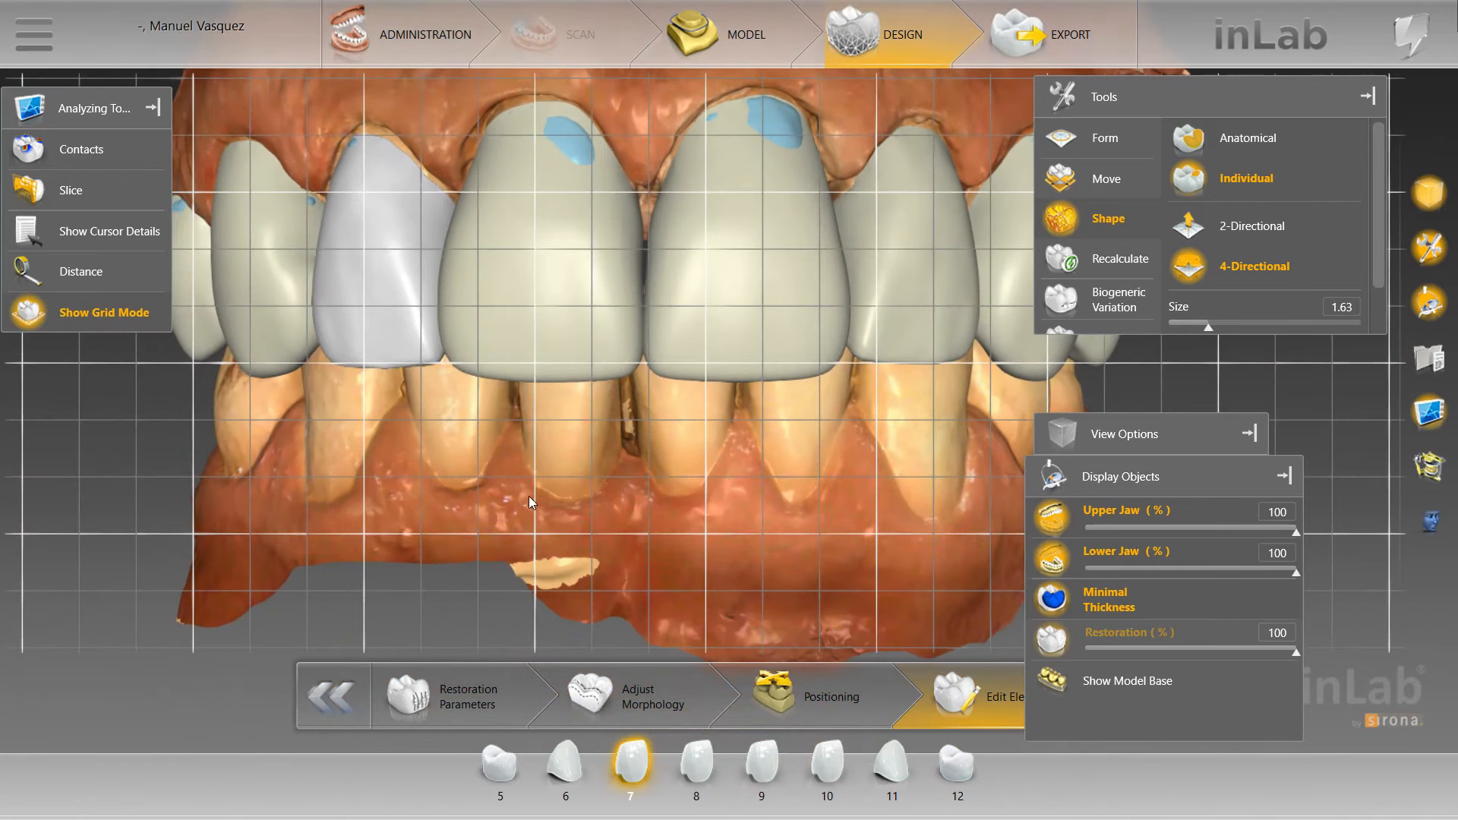
pyautogui.scroll(3, 389, 411)
pyautogui.scroll(3, 262, 352)
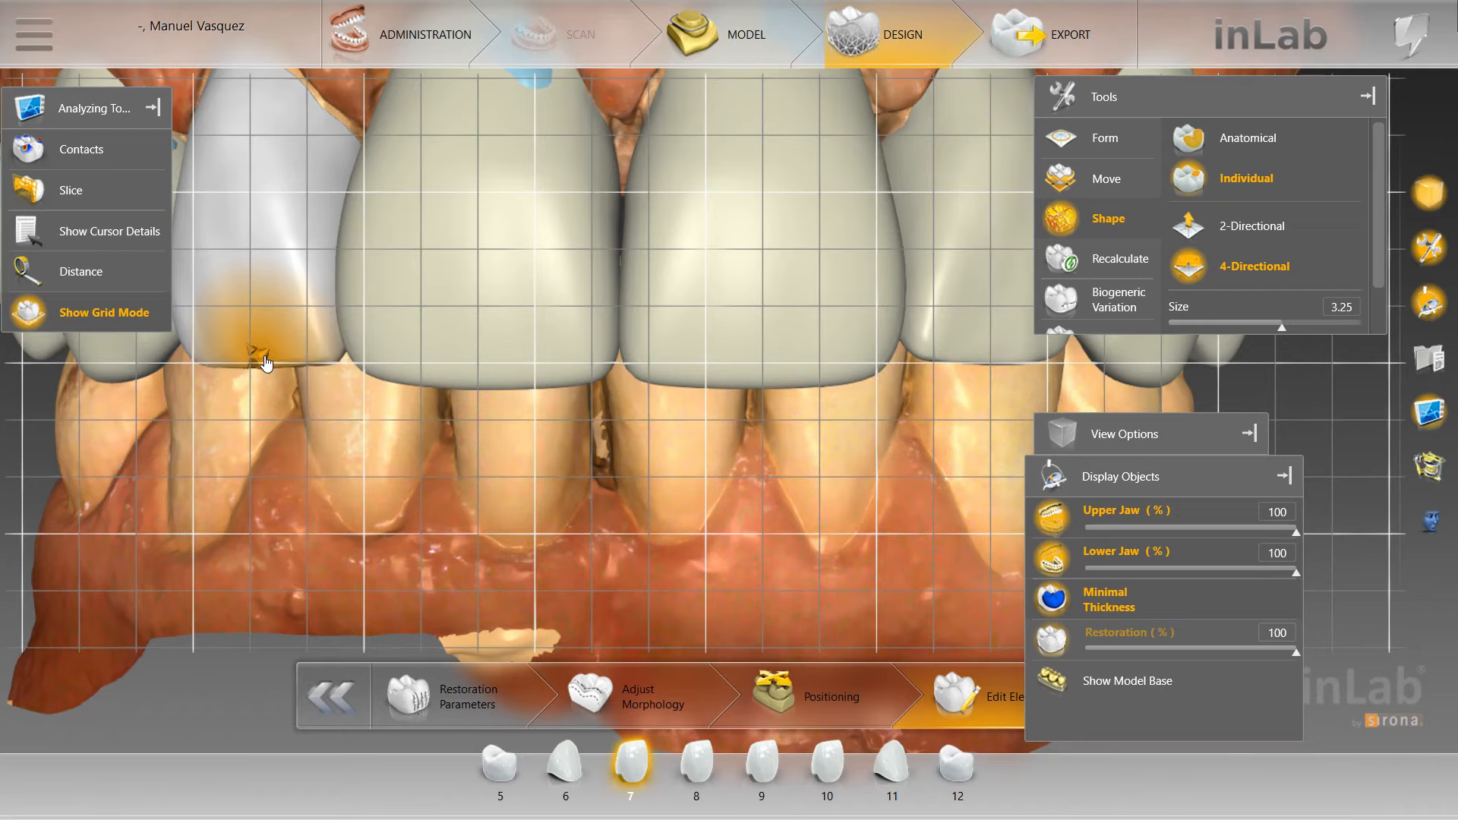
pyautogui.scroll(-8, 279, 420)
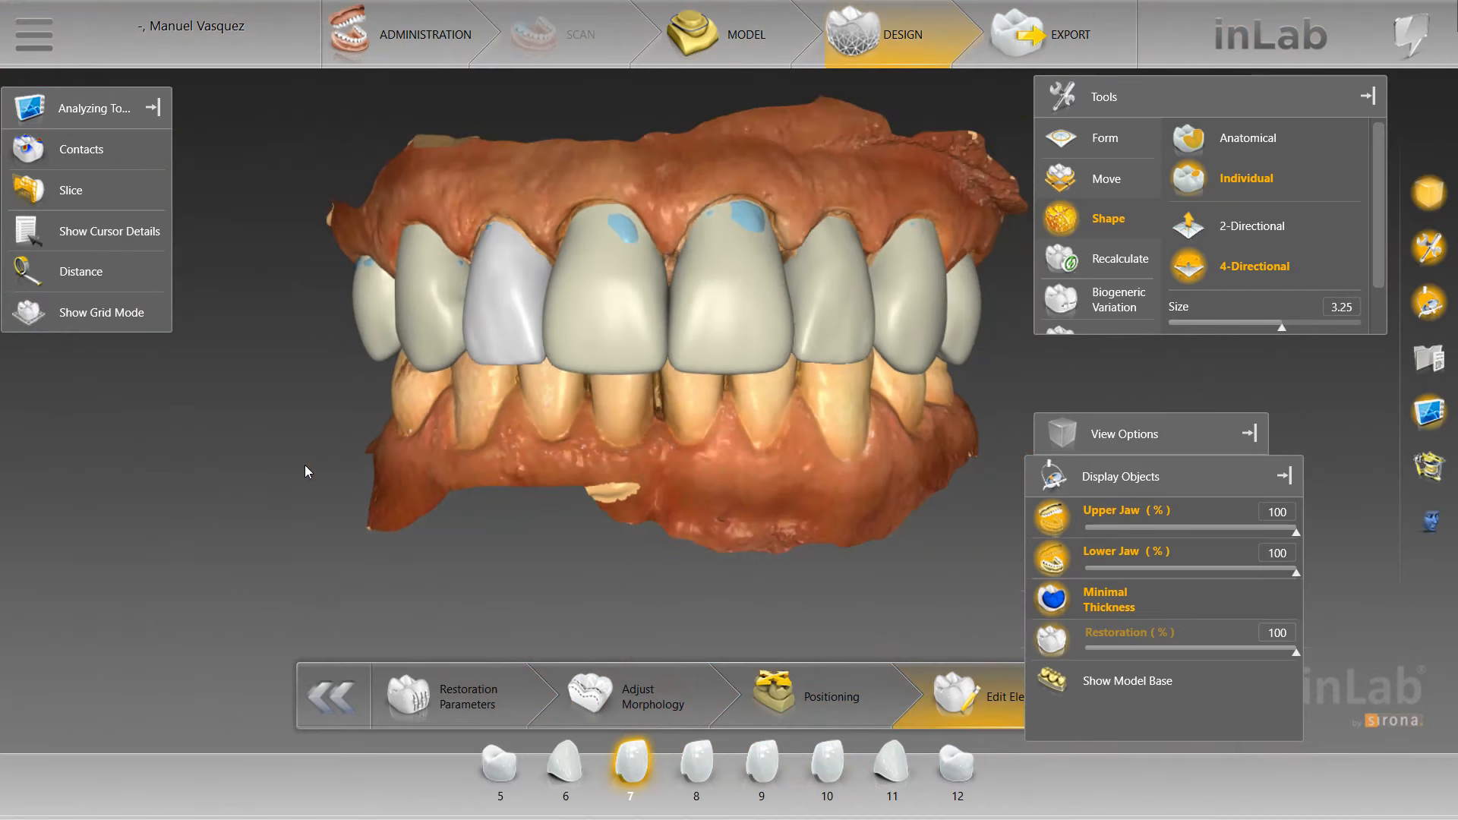
pyautogui.scroll(5, 307, 471)
pyautogui.rightClick(305, 471)
pyautogui.moveTo(419, 494)
pyautogui.click(721, 490)
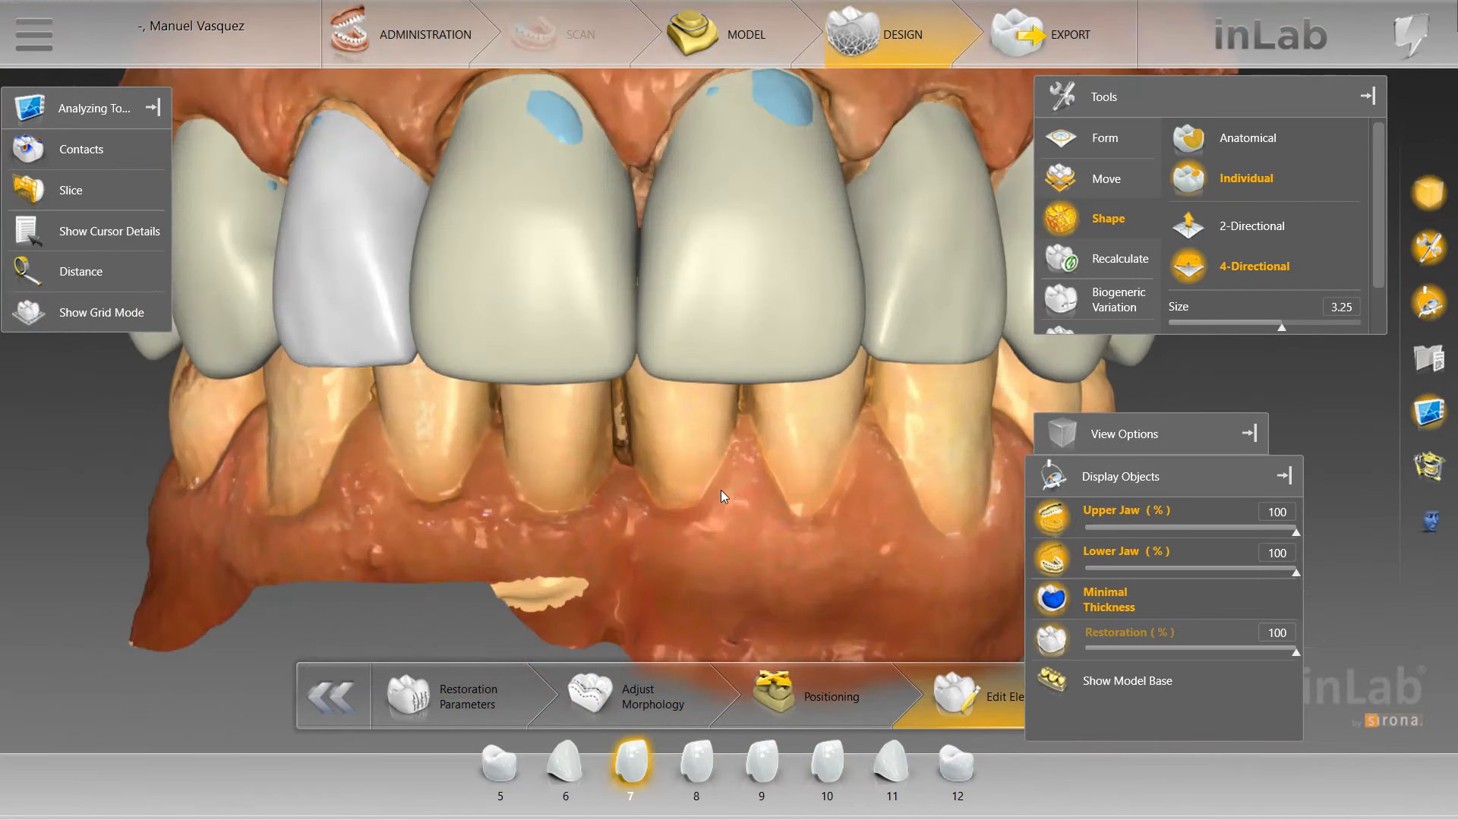
# Select the crowns on teeth 8 and 9 together and set their Biogeneric Variation to 0.29
pyautogui.scroll(-5, 721, 489)
pyautogui.click(733, 319)
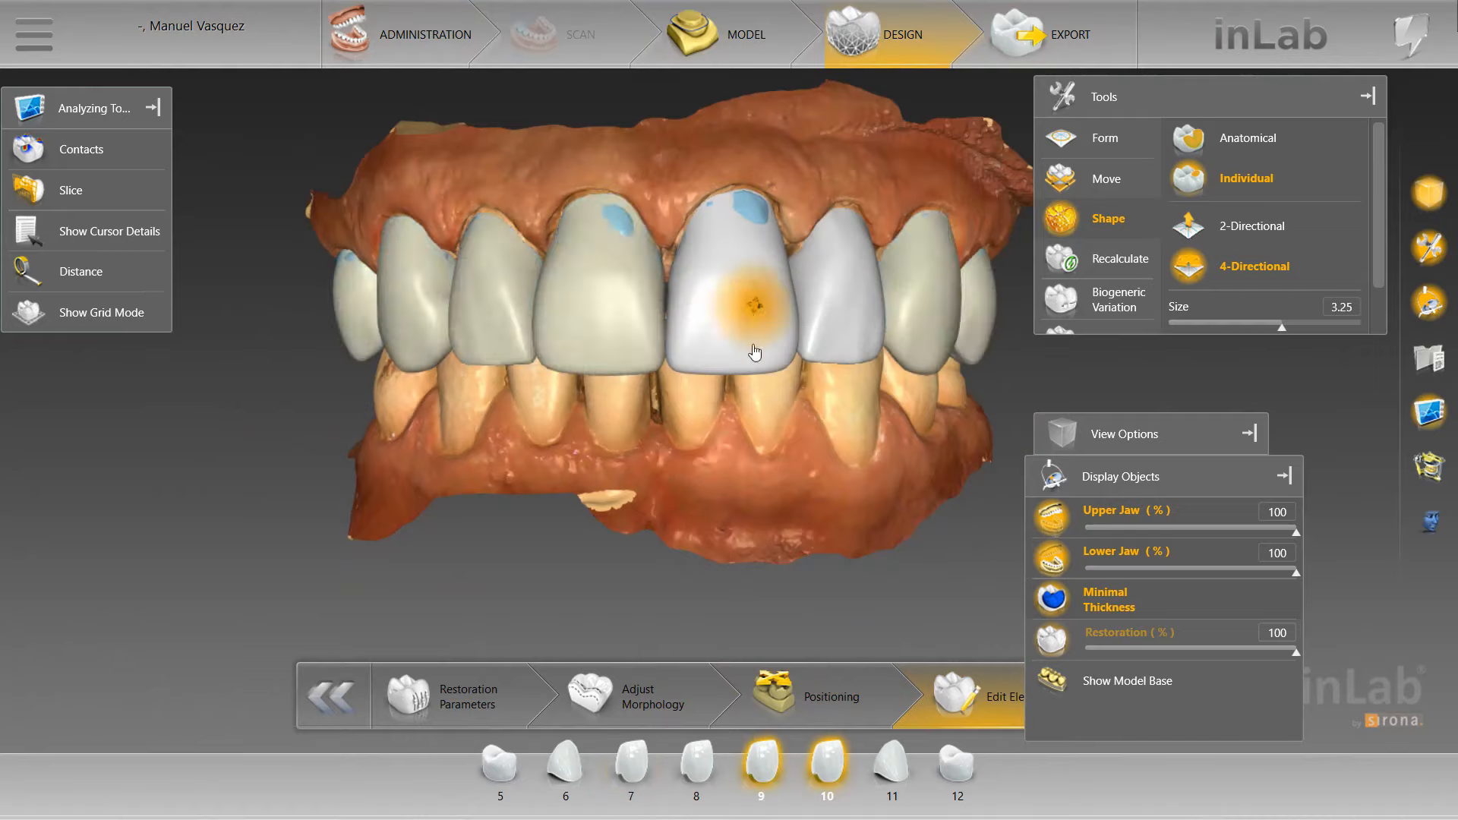
pyautogui.keyDown('ctrl'); pyautogui.click(638, 327); pyautogui.keyUp('ctrl')
pyautogui.click(1110, 301)
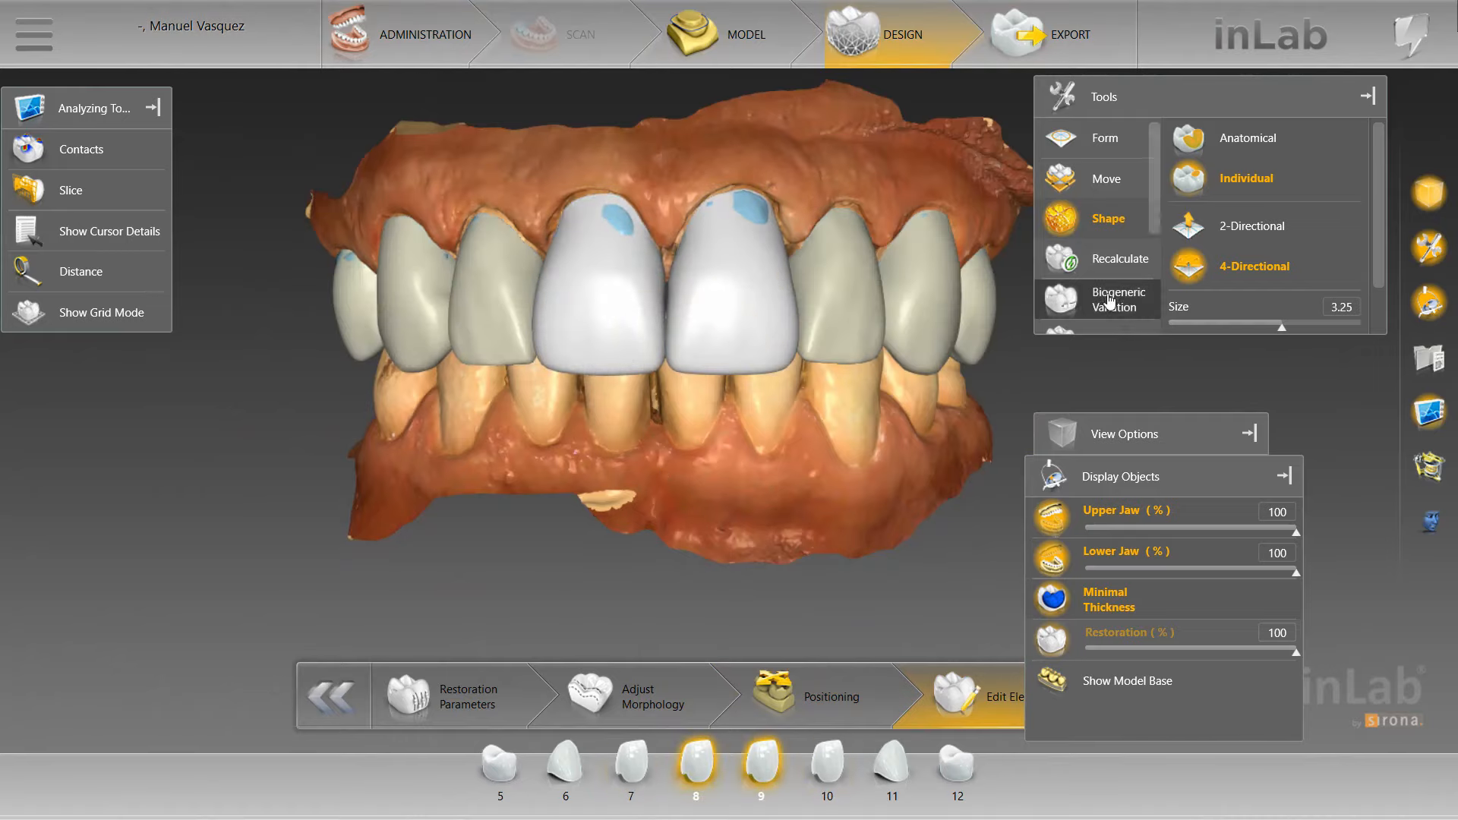
pyautogui.moveTo(1217, 152); pyautogui.dragTo(1236, 154)
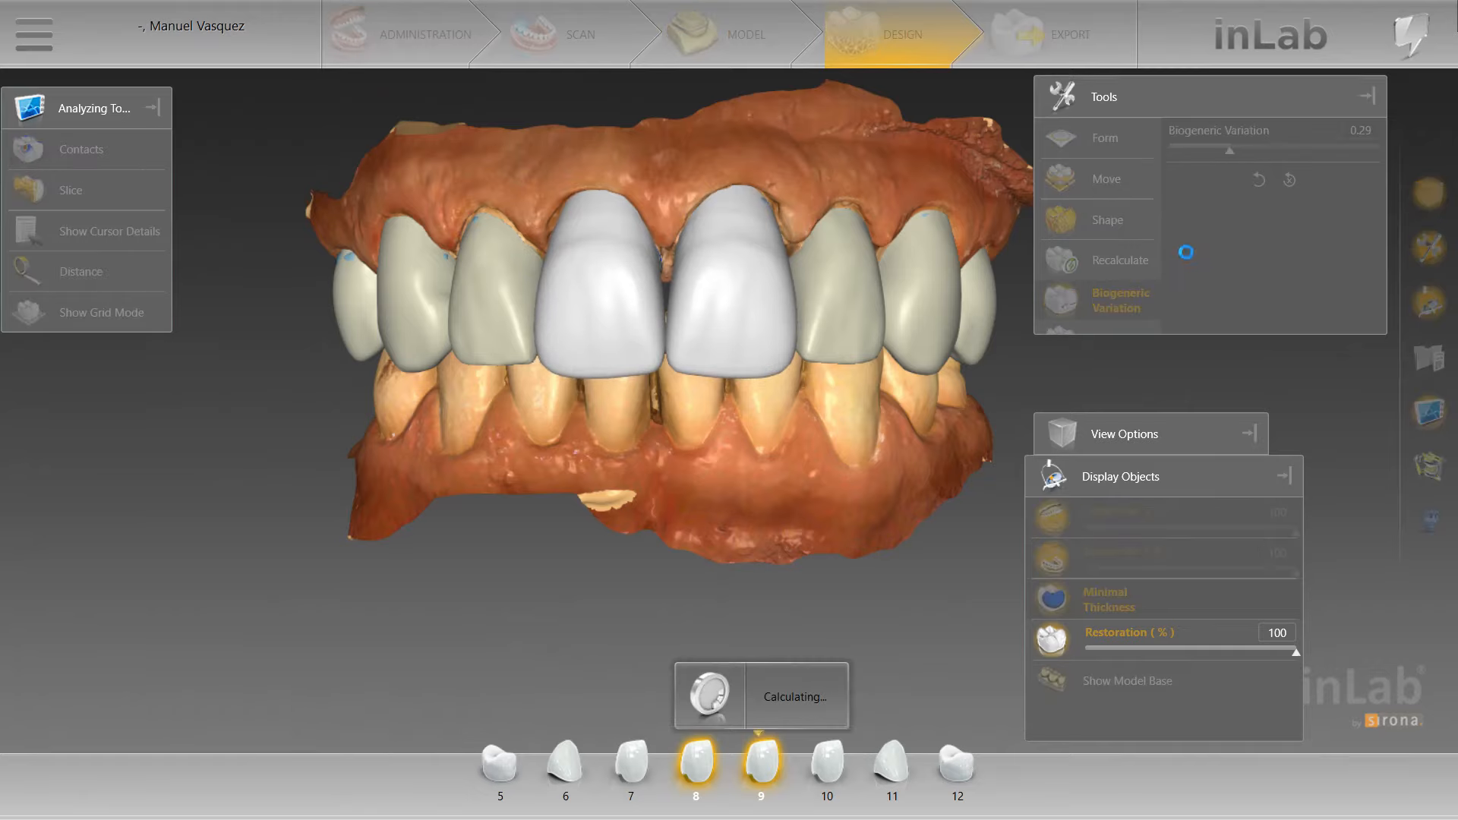
# Reposition the tooth 8 crown with Move and Rotate, shifting it slightly towards the midline and correcting its angulation
pyautogui.rightClick(638, 339)
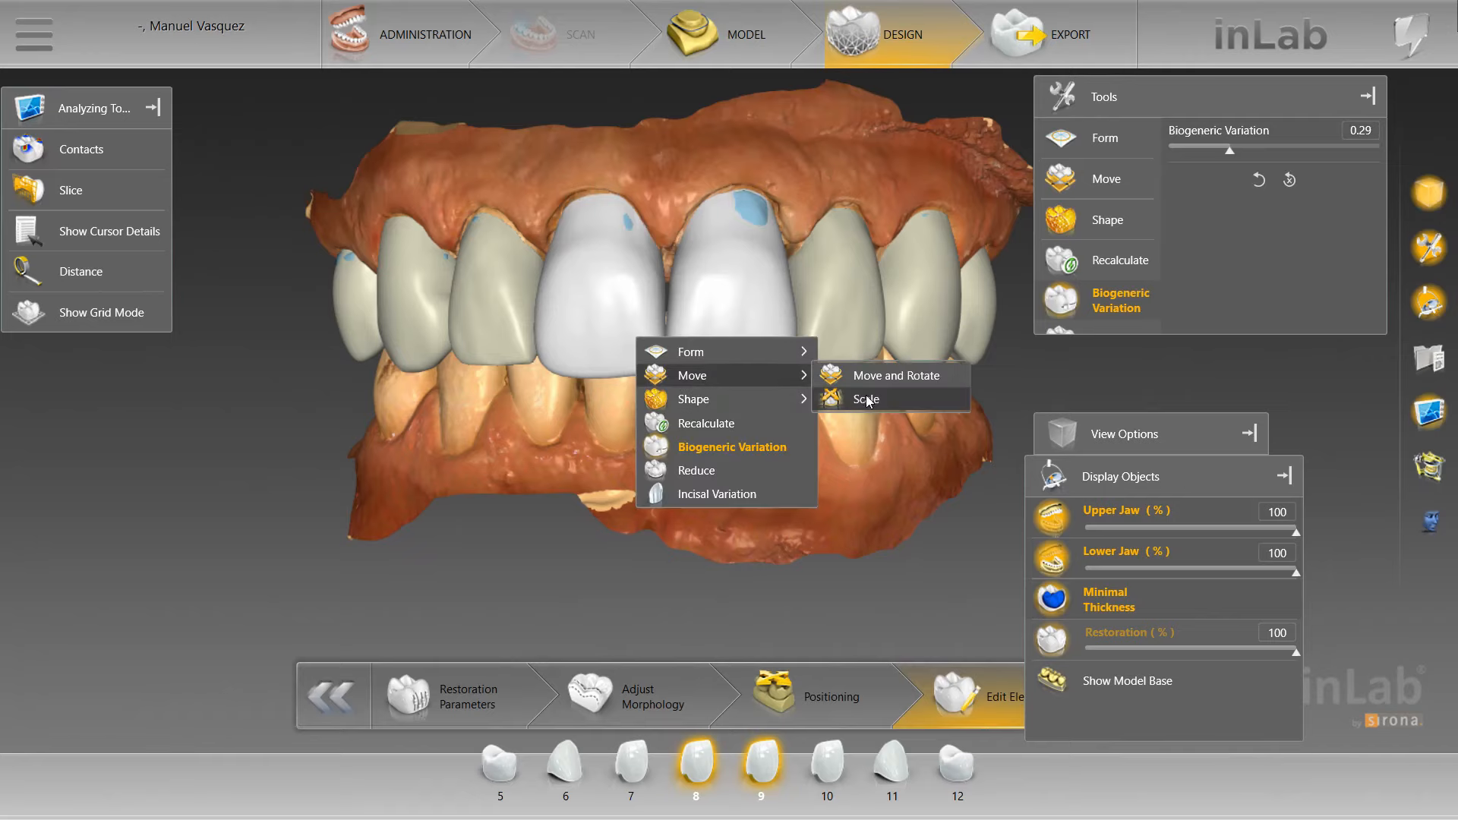
pyautogui.click(866, 399)
pyautogui.scroll(3, 577, 365)
pyautogui.rightClick(562, 328)
pyautogui.moveTo(645, 361)
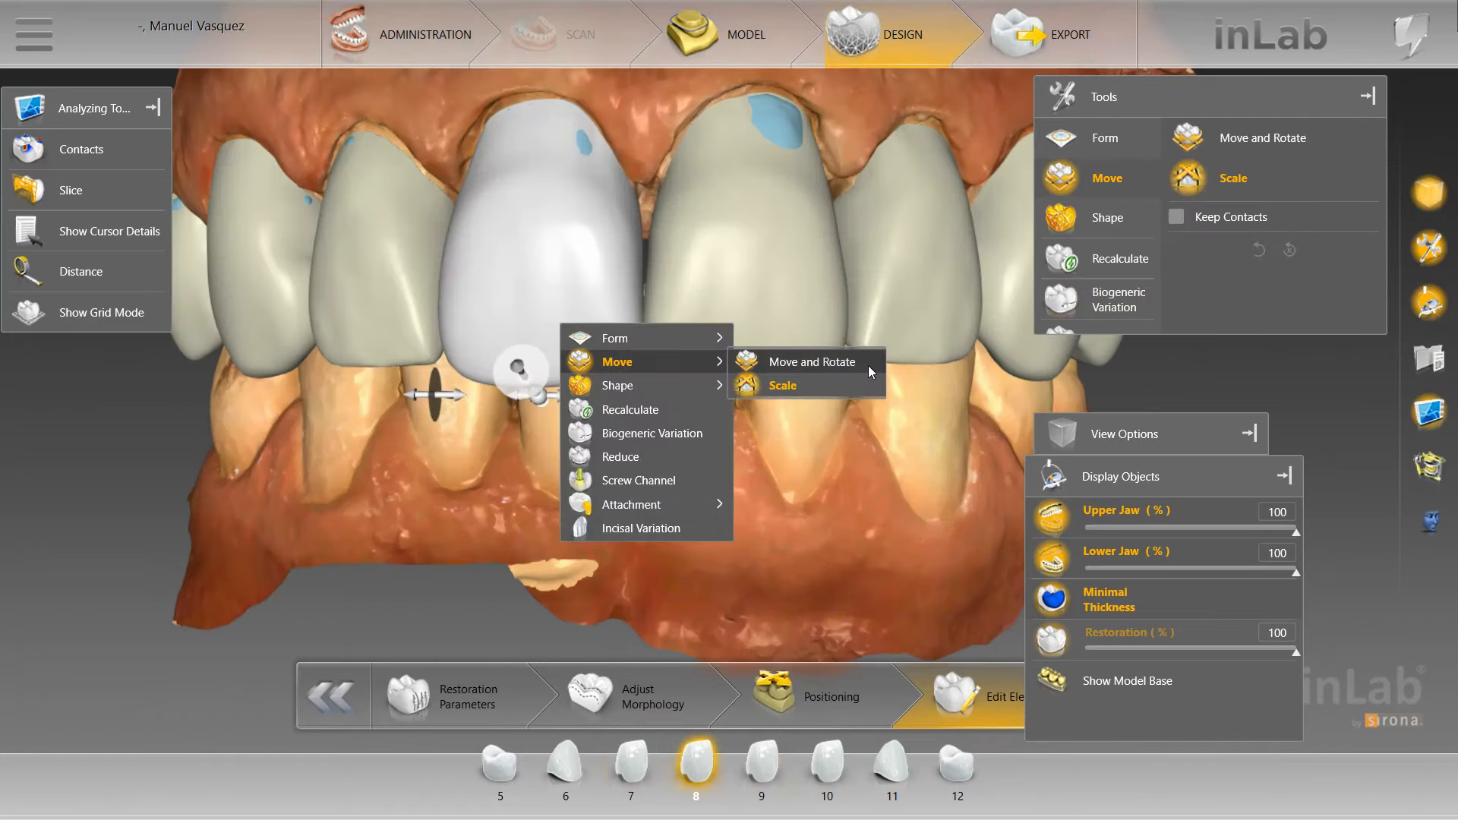
pyautogui.click(866, 362)
pyautogui.moveTo(514, 222); pyautogui.dragTo(513, 226)
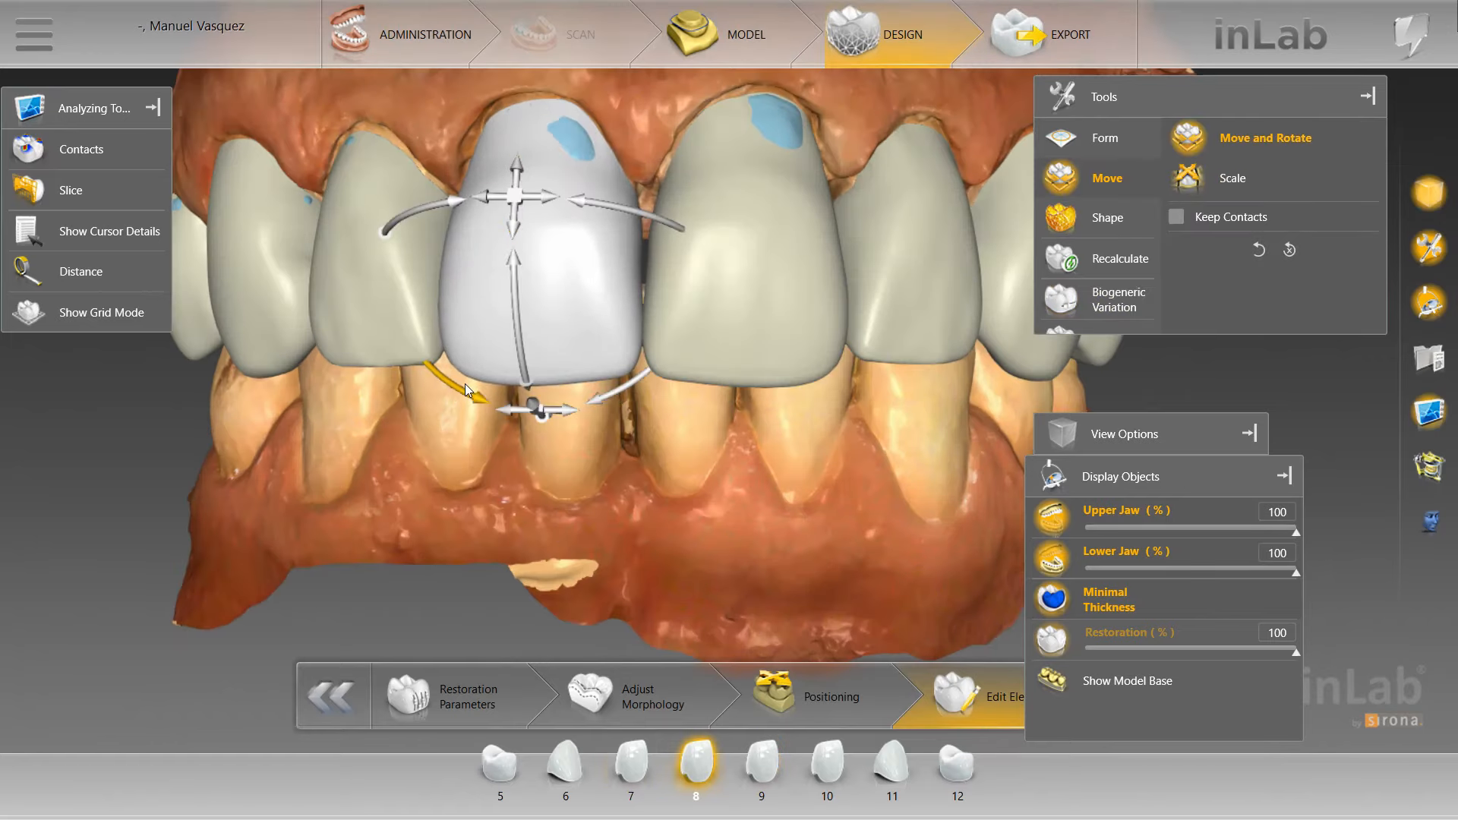
pyautogui.moveTo(465, 384); pyautogui.dragTo(499, 257)
pyautogui.moveTo(532, 206); pyautogui.dragTo(537, 209)
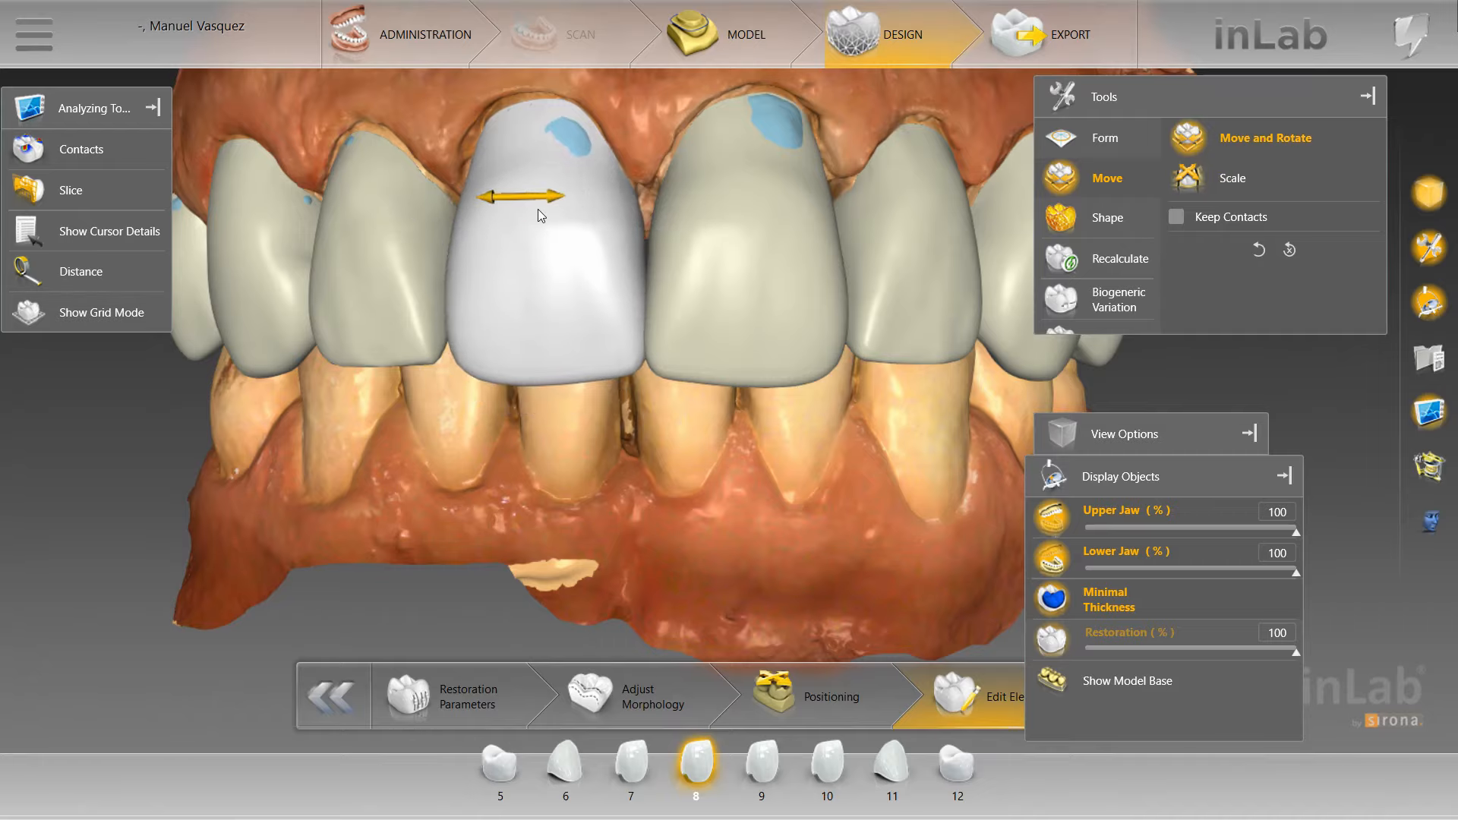
pyautogui.moveTo(487, 396); pyautogui.dragTo(485, 394)
# Move the tooth 9 crown in the labial-lingual direction from an incisal view to align it with the arch
pyautogui.click(692, 338)
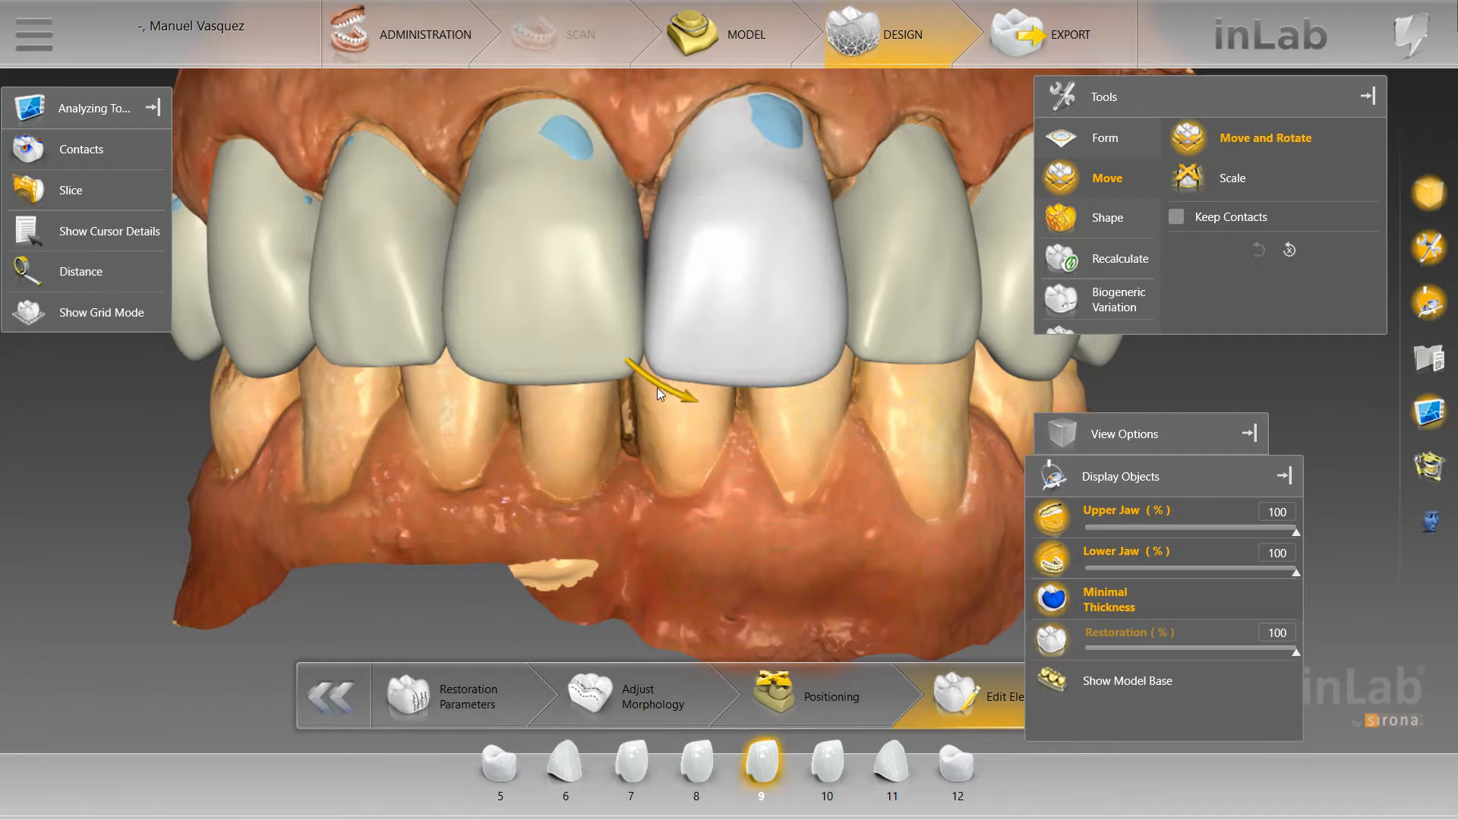
pyautogui.moveTo(662, 389); pyautogui.dragTo(699, 287, button='middle')
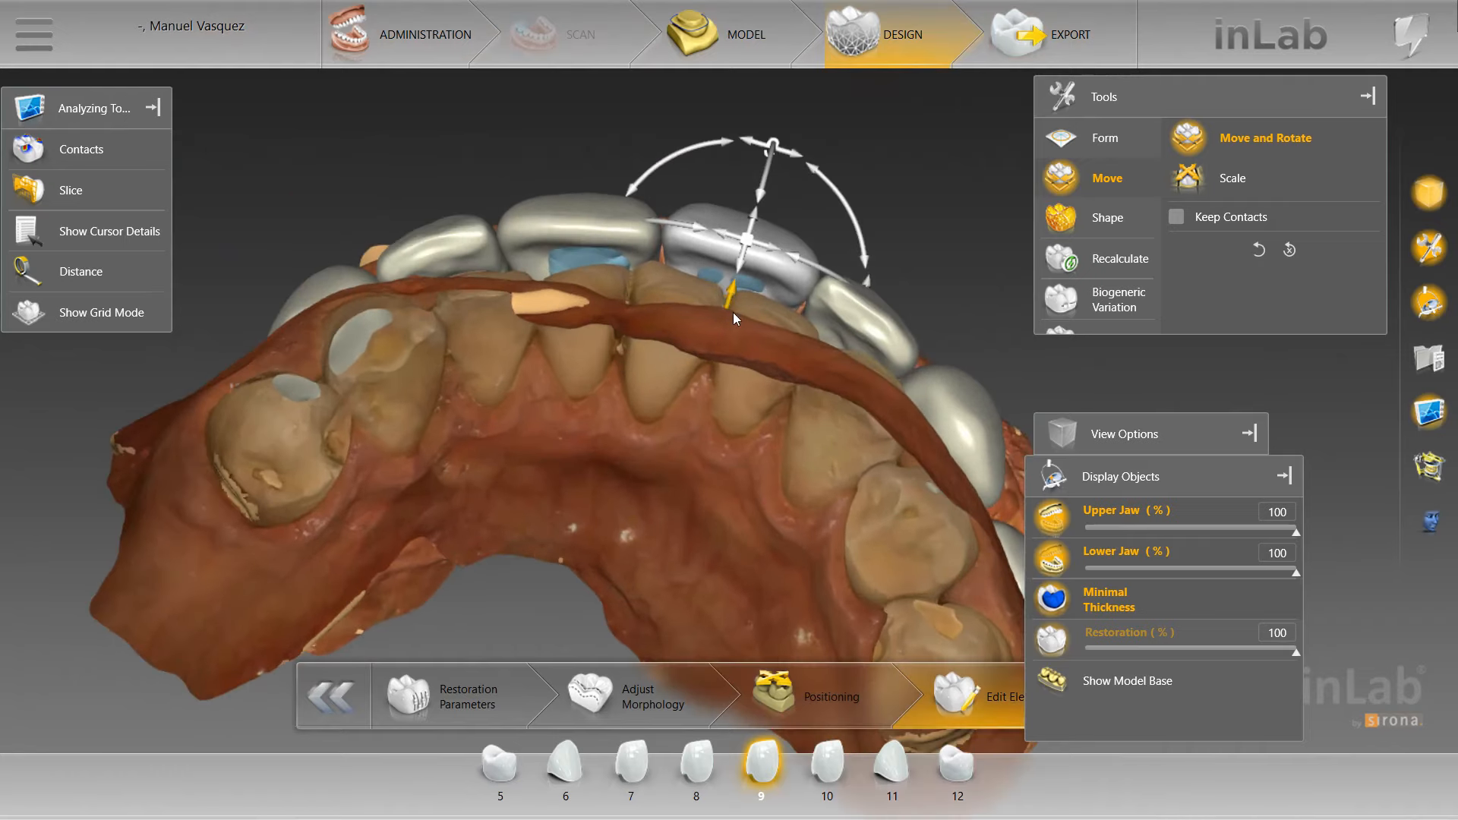
pyautogui.moveTo(732, 312); pyautogui.dragTo(735, 255)
# Adjust the labial position and rotation of the tooth 8 crown from the incisal view to match tooth 9
pyautogui.click(569, 235)
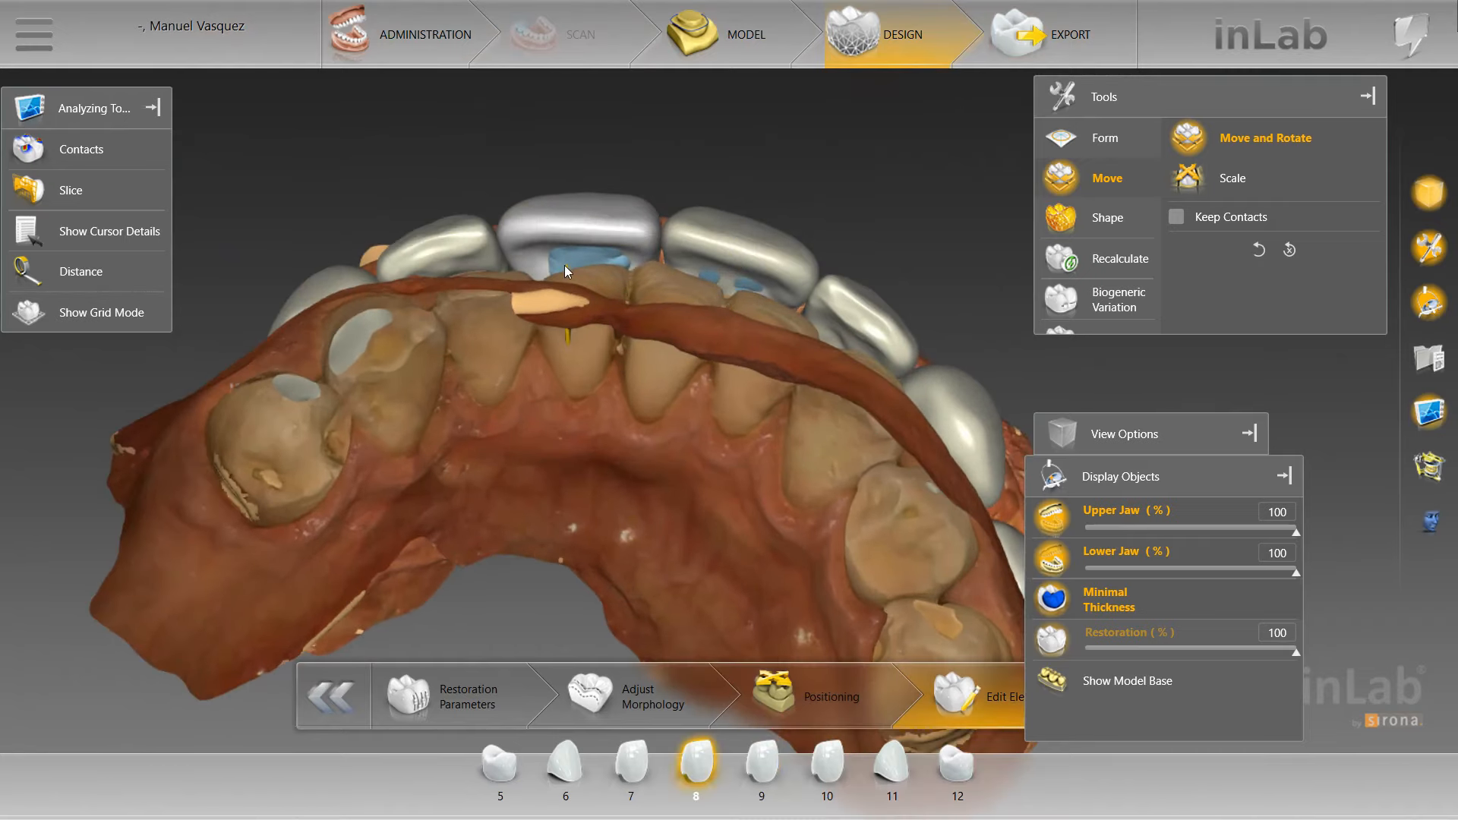
pyautogui.moveTo(564, 266); pyautogui.dragTo(563, 264)
pyautogui.moveTo(540, 143); pyautogui.dragTo(540, 146)
pyautogui.moveTo(568, 205); pyautogui.dragTo(570, 197)
# Fine-tune the height of the tooth 9 crown along its long axis with Move and Rotate
pyautogui.scroll(-3, 576, 135)
pyautogui.moveTo(577, 135); pyautogui.dragTo(846, 384)
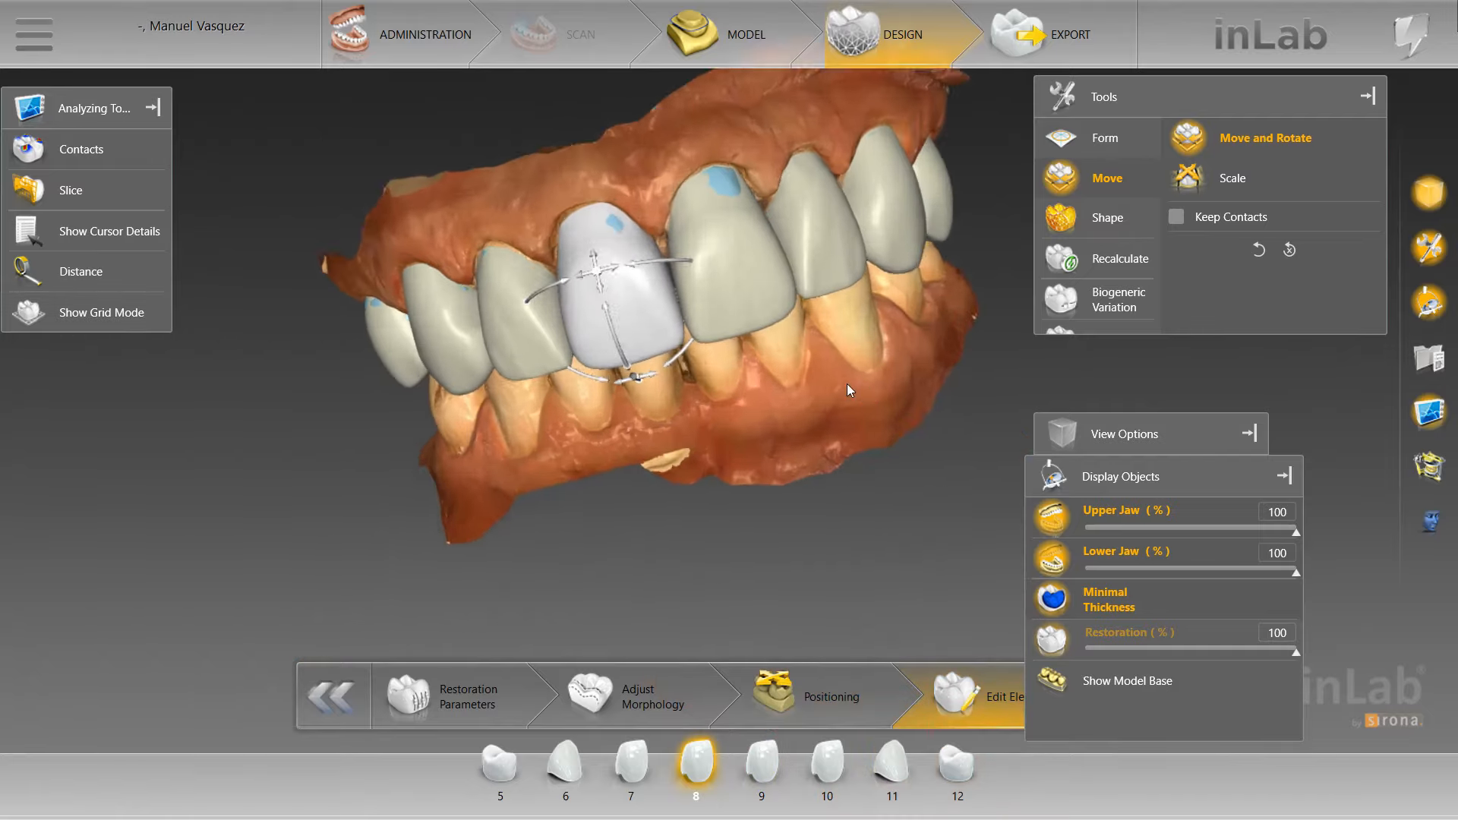
pyautogui.scroll(3, 846, 384)
pyautogui.scroll(-1, 687, 371)
pyautogui.click(607, 353)
pyautogui.scroll(-2, 638, 321)
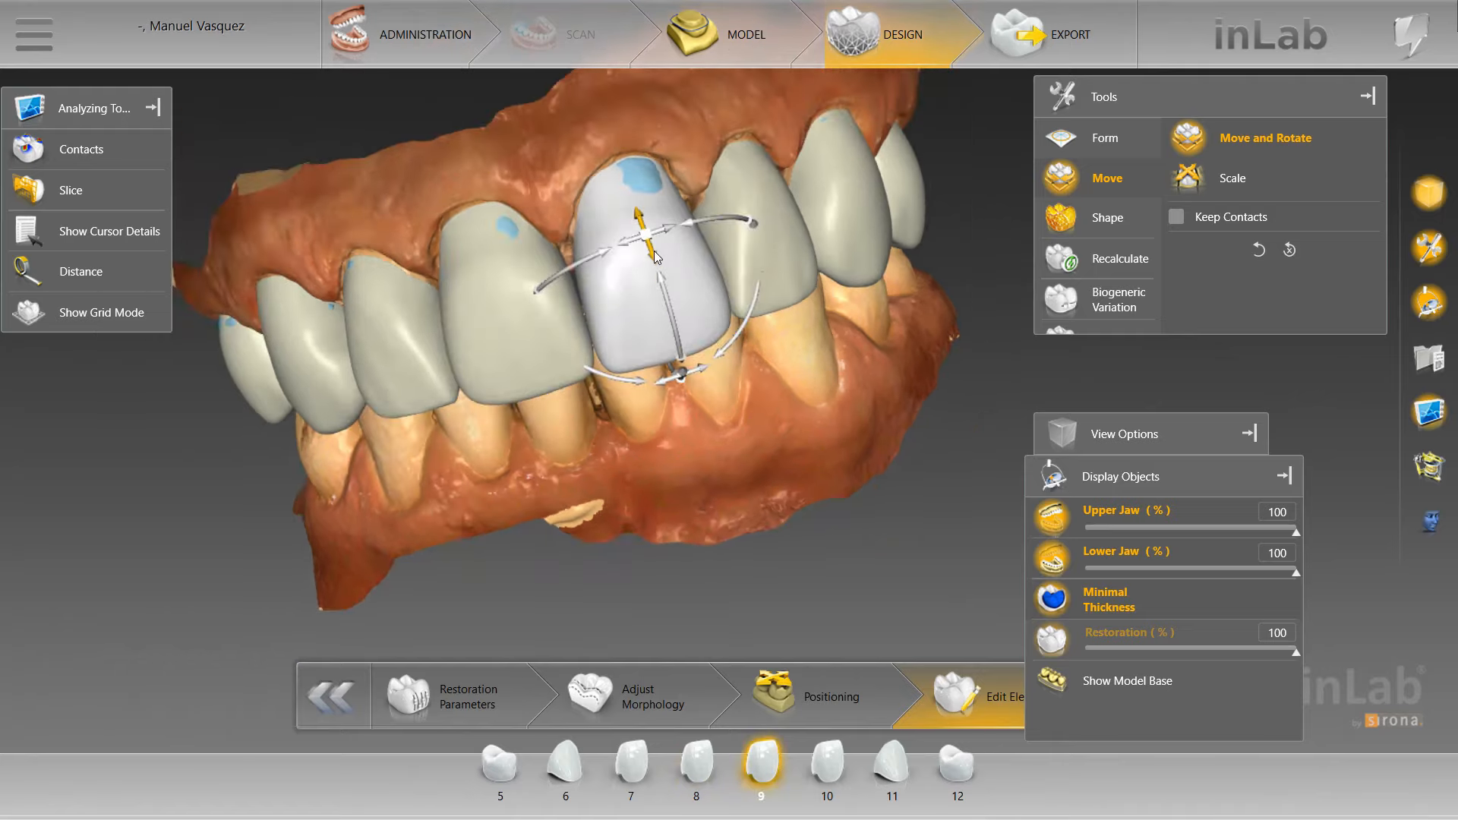
pyautogui.moveTo(653, 251); pyautogui.dragTo(645, 254)
# Hide the lower jaw and compare the central incisor crowns from the front
pyautogui.click(1051, 558)
pyautogui.scroll(-2, 489, 449)
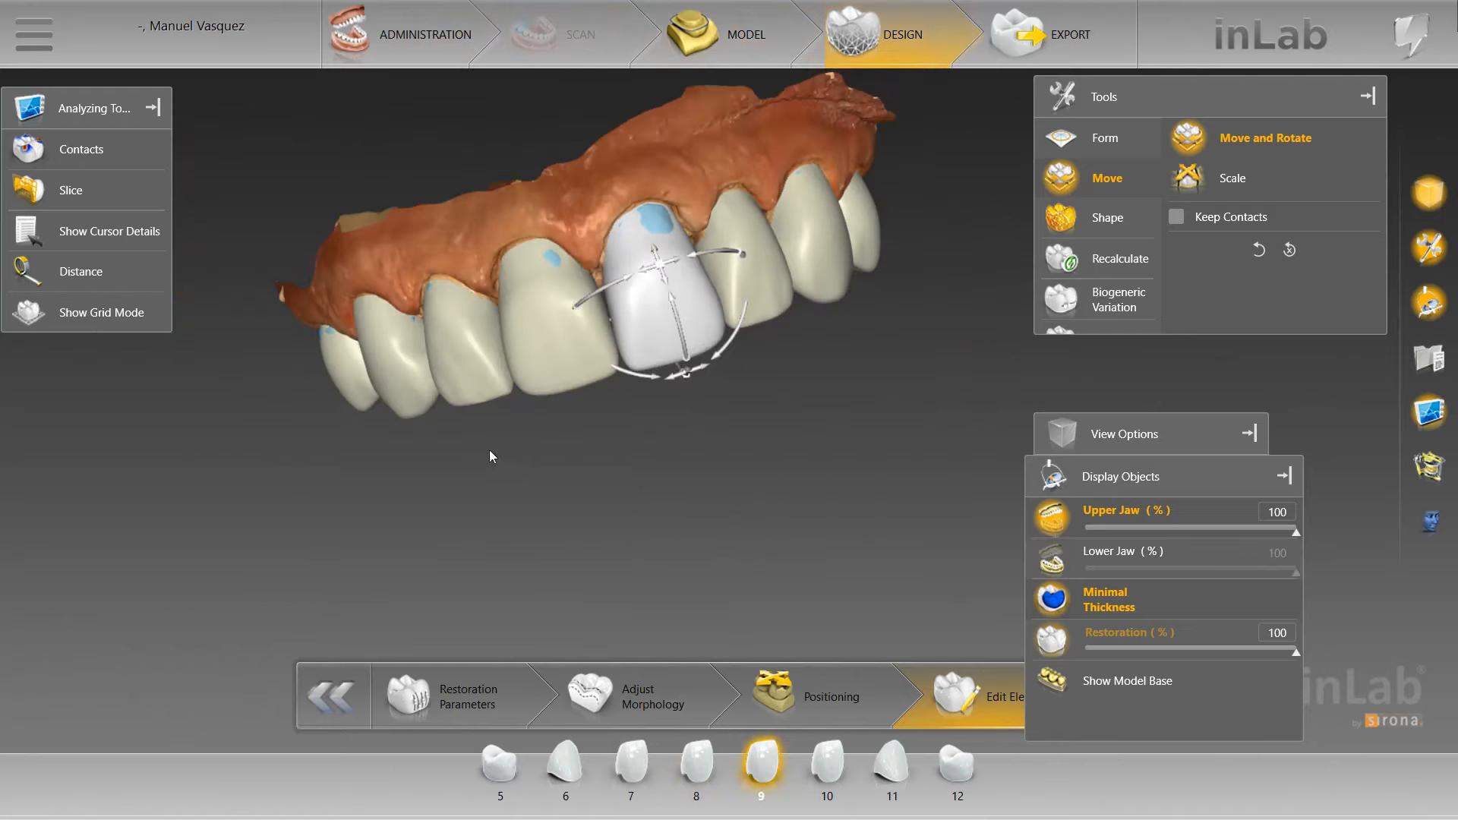
pyautogui.moveTo(488, 449); pyautogui.dragTo(345, 440)
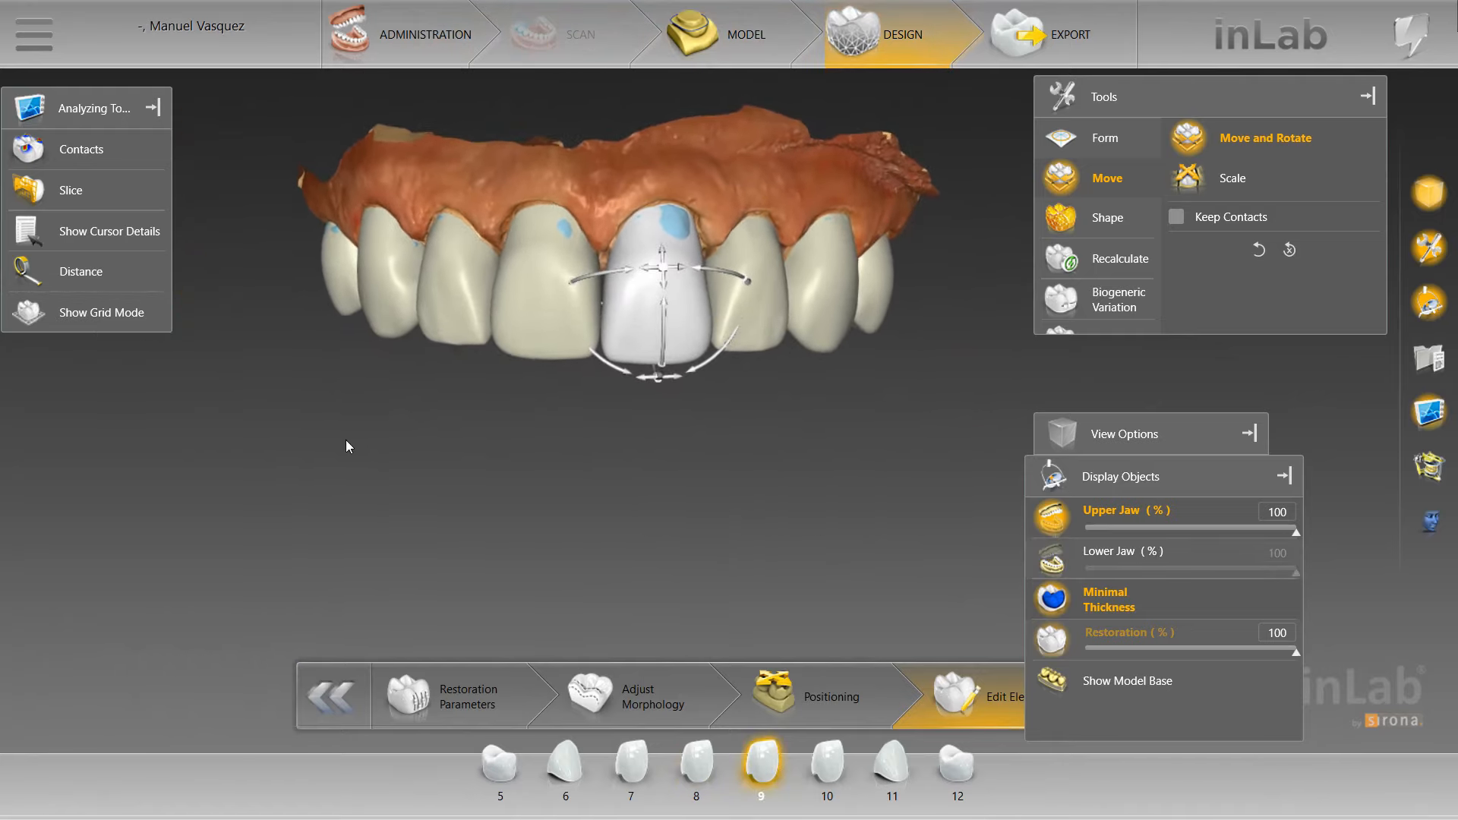
pyautogui.scroll(3, 639, 242)
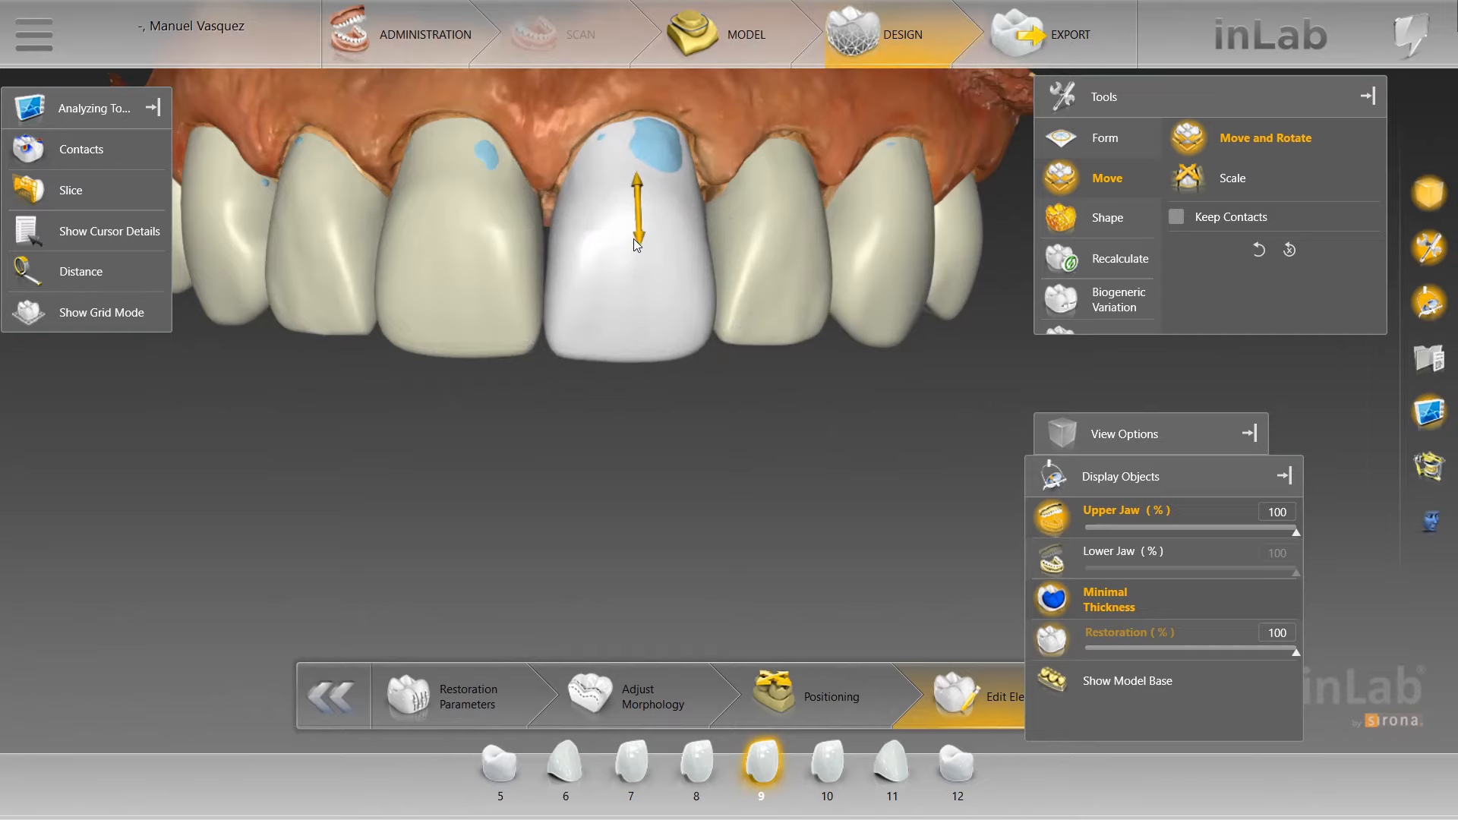
# Build out the distal contour of the tooth 9 crown with 2-Directional Shape Individual at sizes 5.00 and 4.13
pyautogui.rightClick(672, 267)
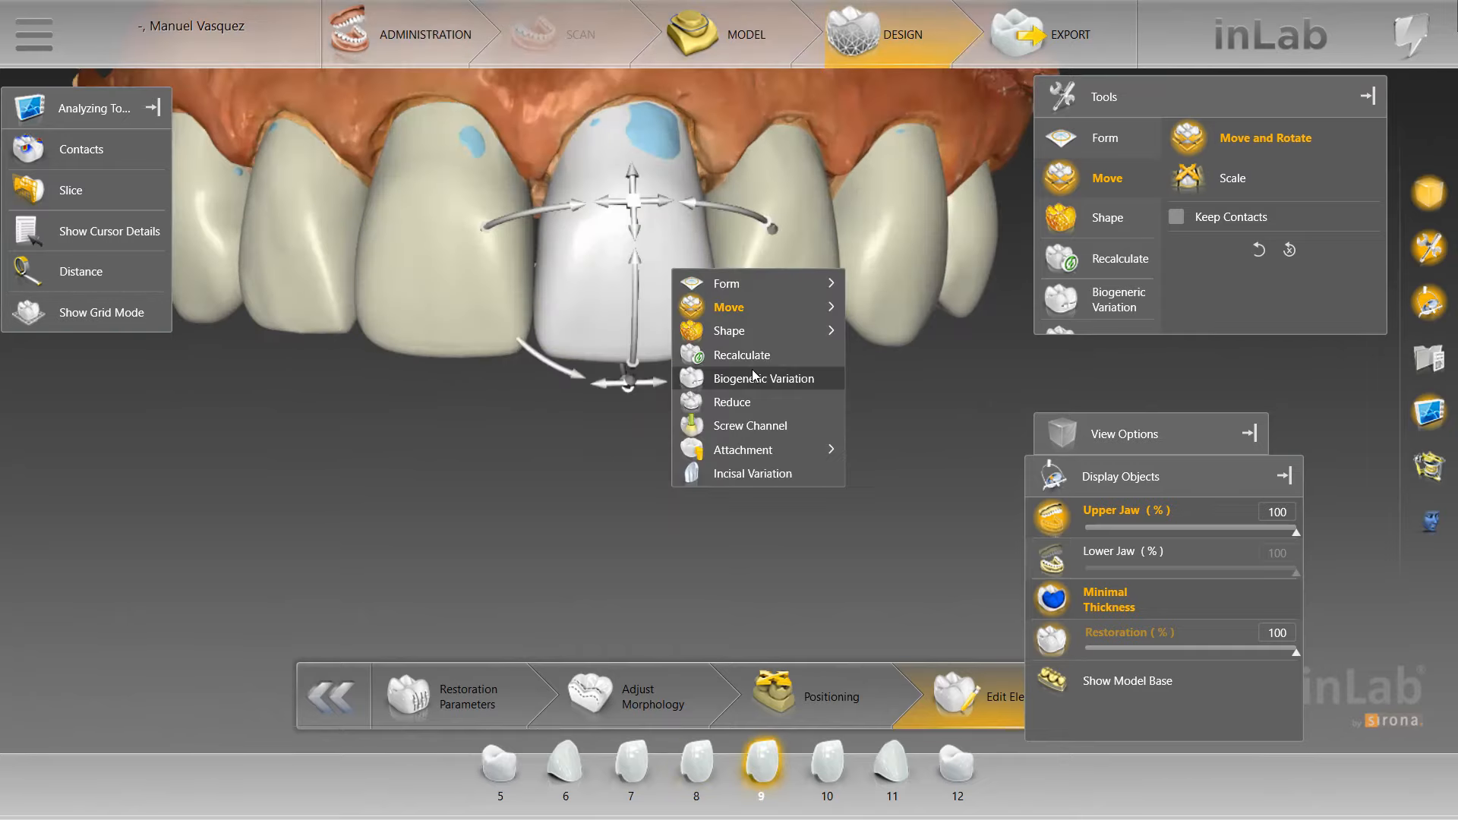
pyautogui.moveTo(751, 331)
pyautogui.click(880, 352)
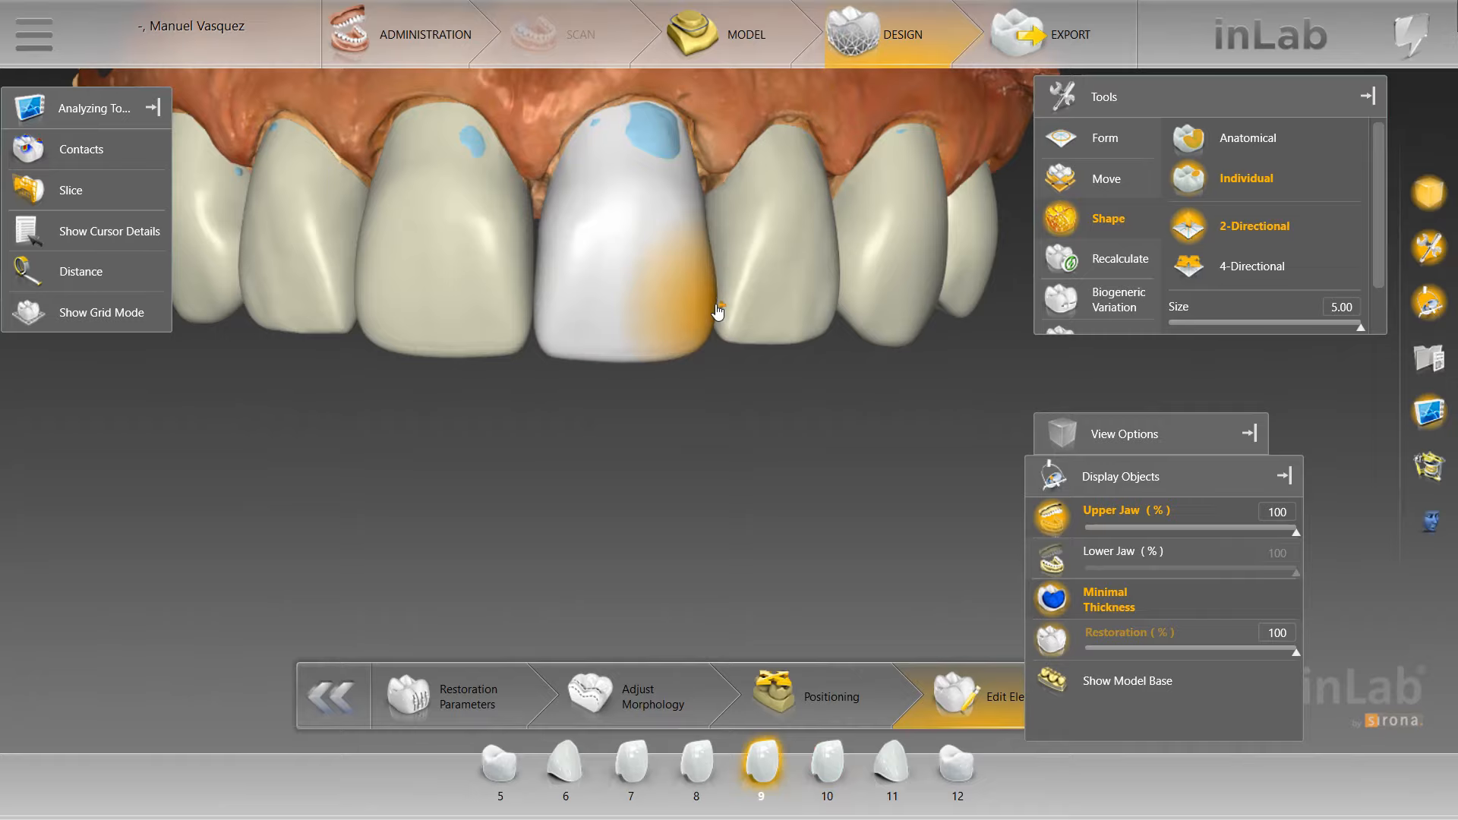
pyautogui.moveTo(717, 312); pyautogui.dragTo(723, 308)
pyautogui.scroll(-2, 705, 224)
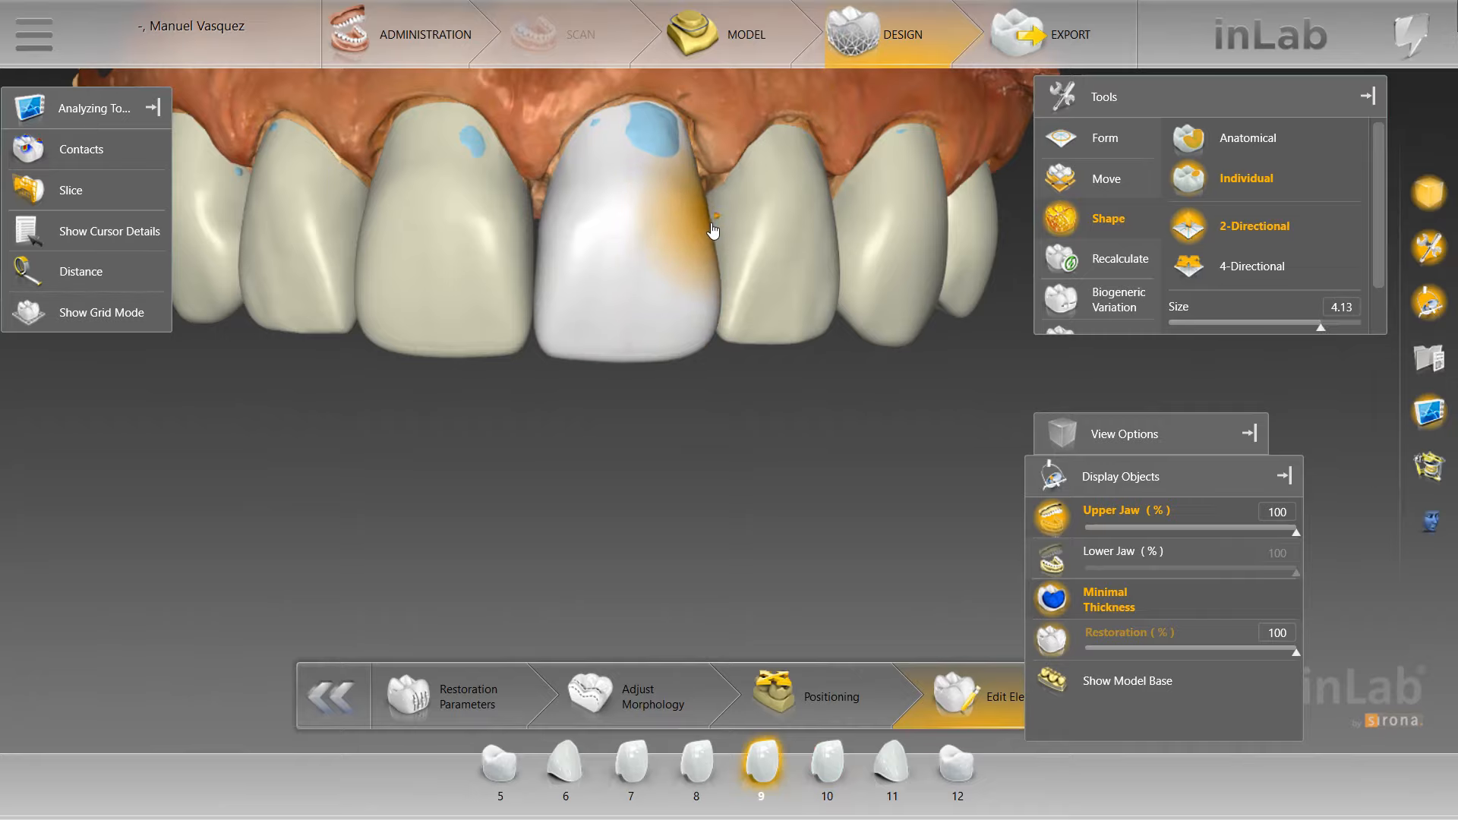
# Reshape the cervical labial surface of the tooth 9 crown around the thin areas near the margin, using sizes 2.58, 2.38 and 3.17
pyautogui.moveTo(684, 425); pyautogui.dragTo(562, 313)
pyautogui.scroll(4, 562, 319)
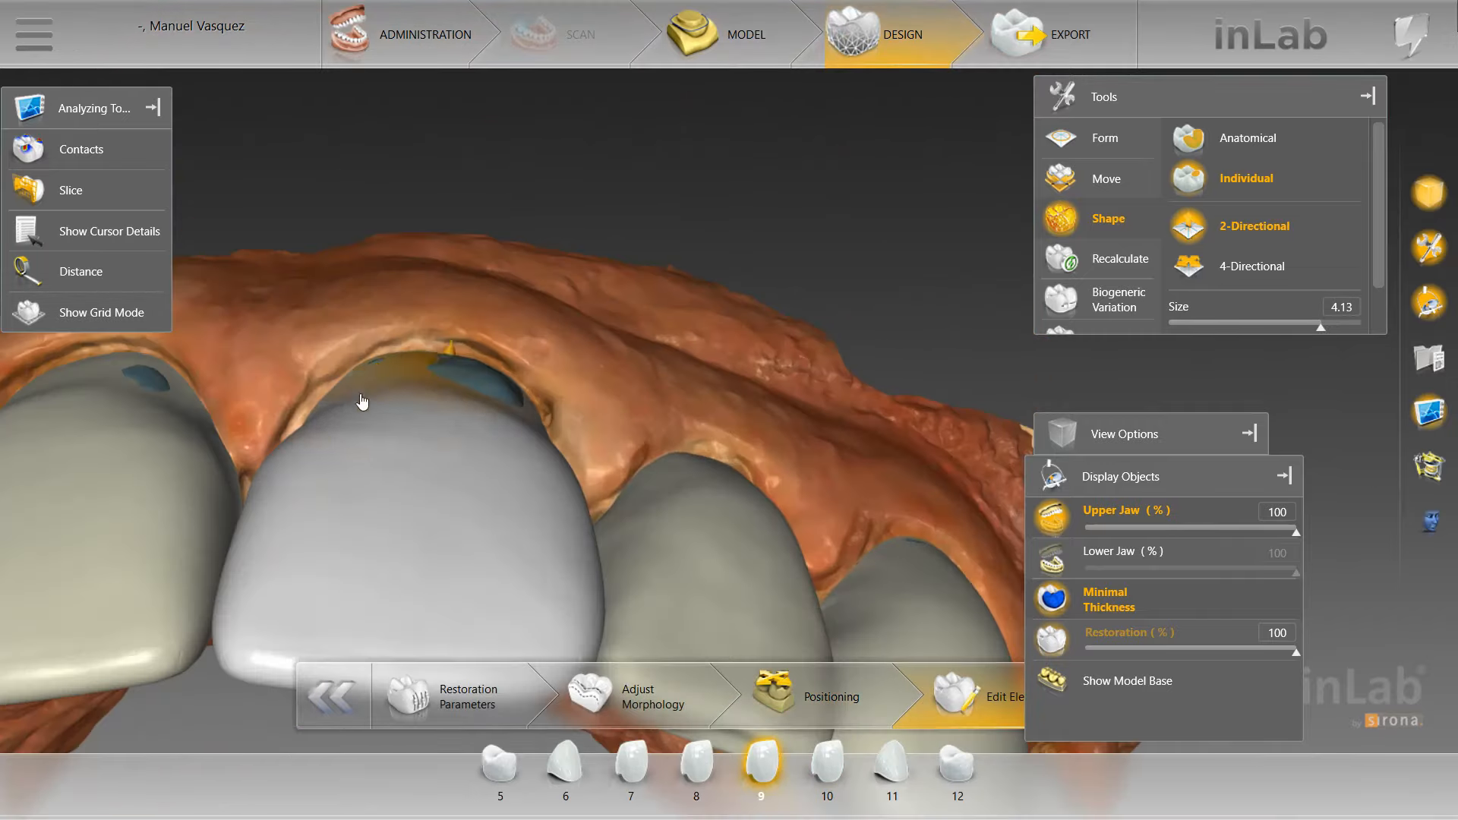
pyautogui.scroll(-2, 341, 410)
pyautogui.moveTo(328, 357)
pyautogui.mouseDown()
pyautogui.moveTo(326, 388)
pyautogui.moveTo(368, 252)
pyautogui.mouseUp()
pyautogui.scroll(-1, 346, 410)
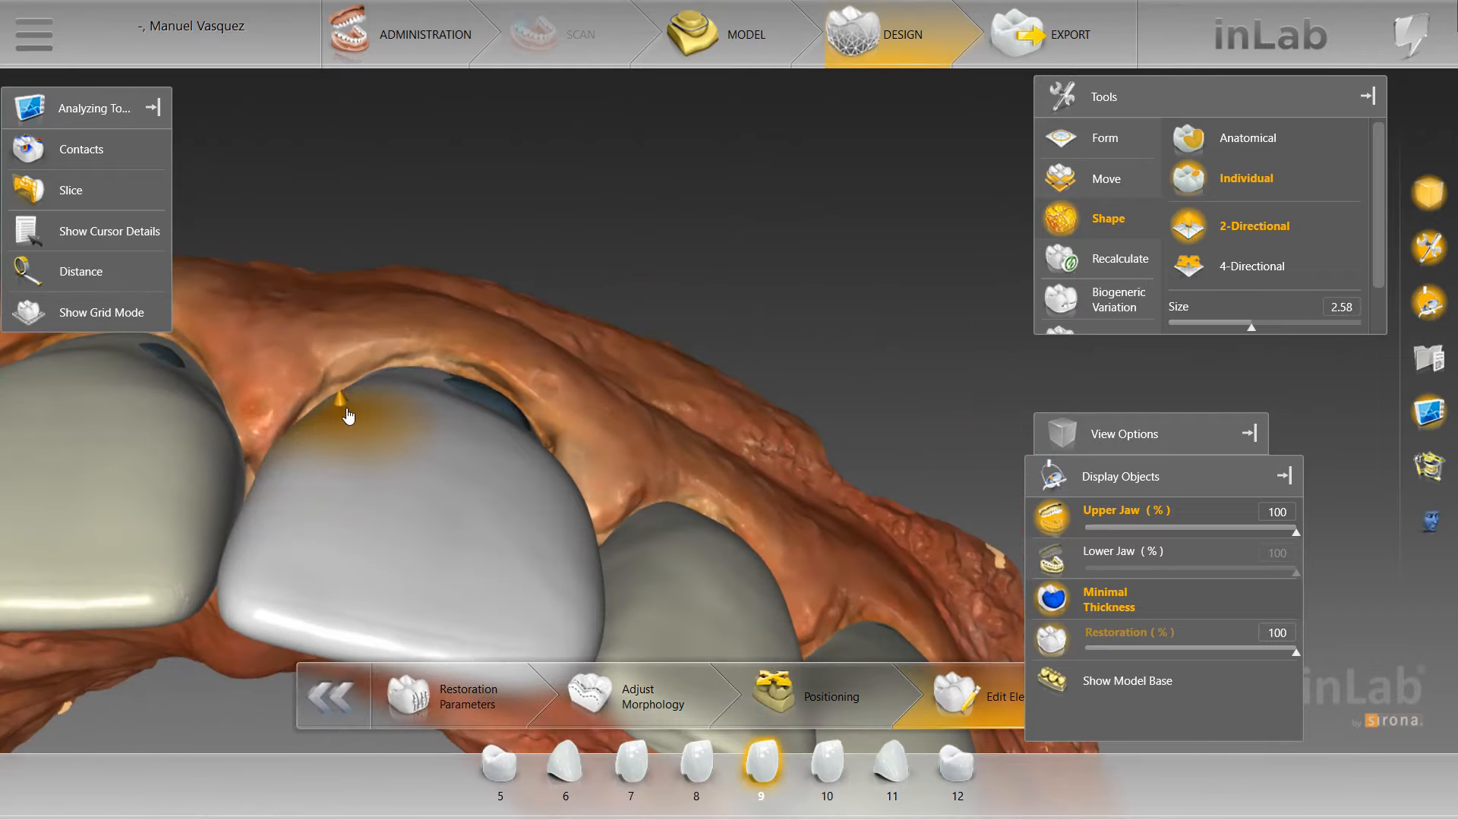
pyautogui.moveTo(354, 410)
pyautogui.mouseDown()
pyautogui.moveTo(378, 391)
pyautogui.moveTo(286, 457)
pyautogui.moveTo(530, 299)
pyautogui.moveTo(471, 258)
pyautogui.moveTo(436, 299)
pyautogui.moveTo(460, 362)
pyautogui.mouseUp()
pyautogui.scroll(1, 461, 362)
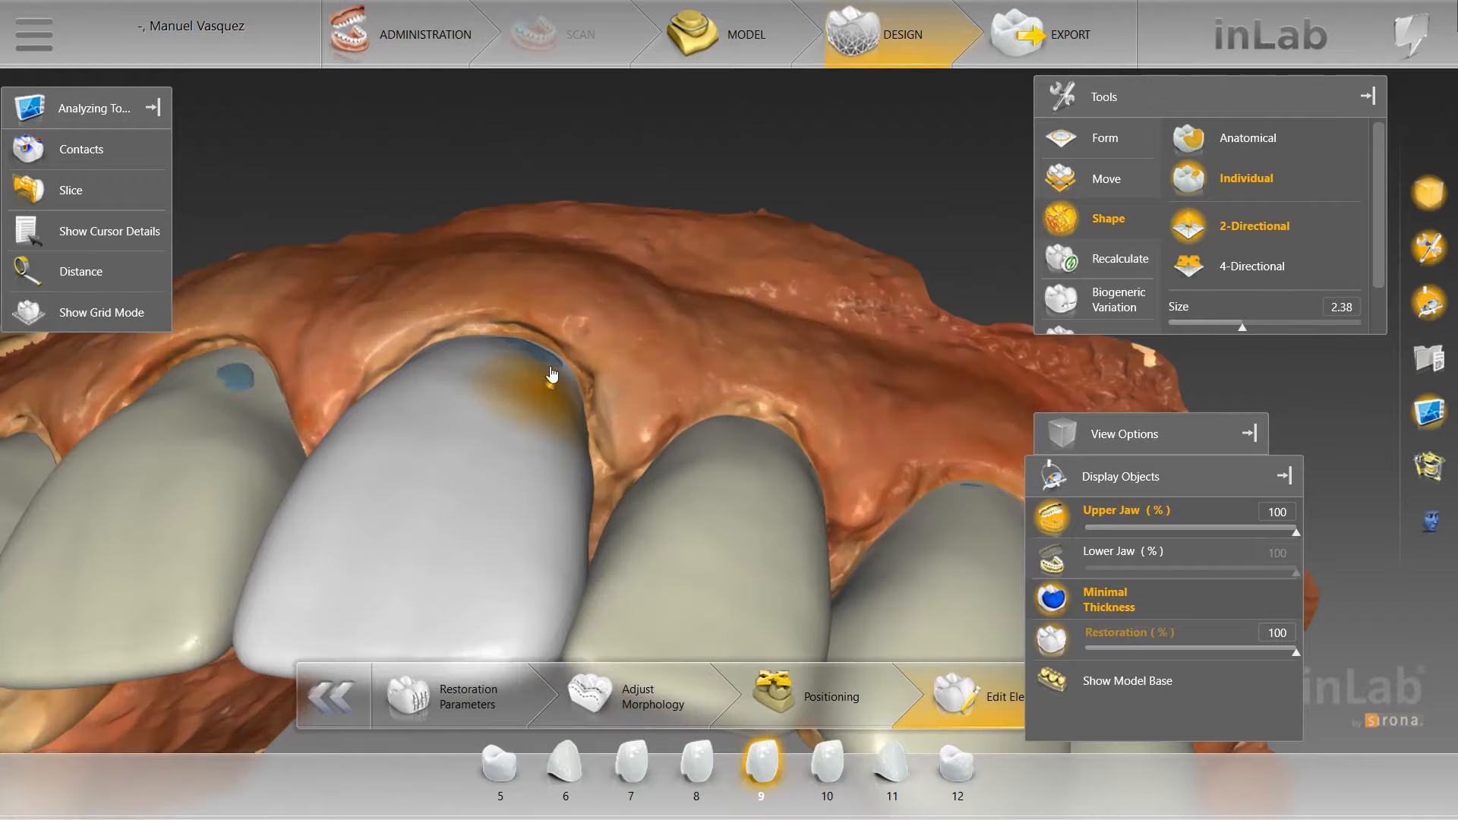
pyautogui.scroll(1, 546, 368)
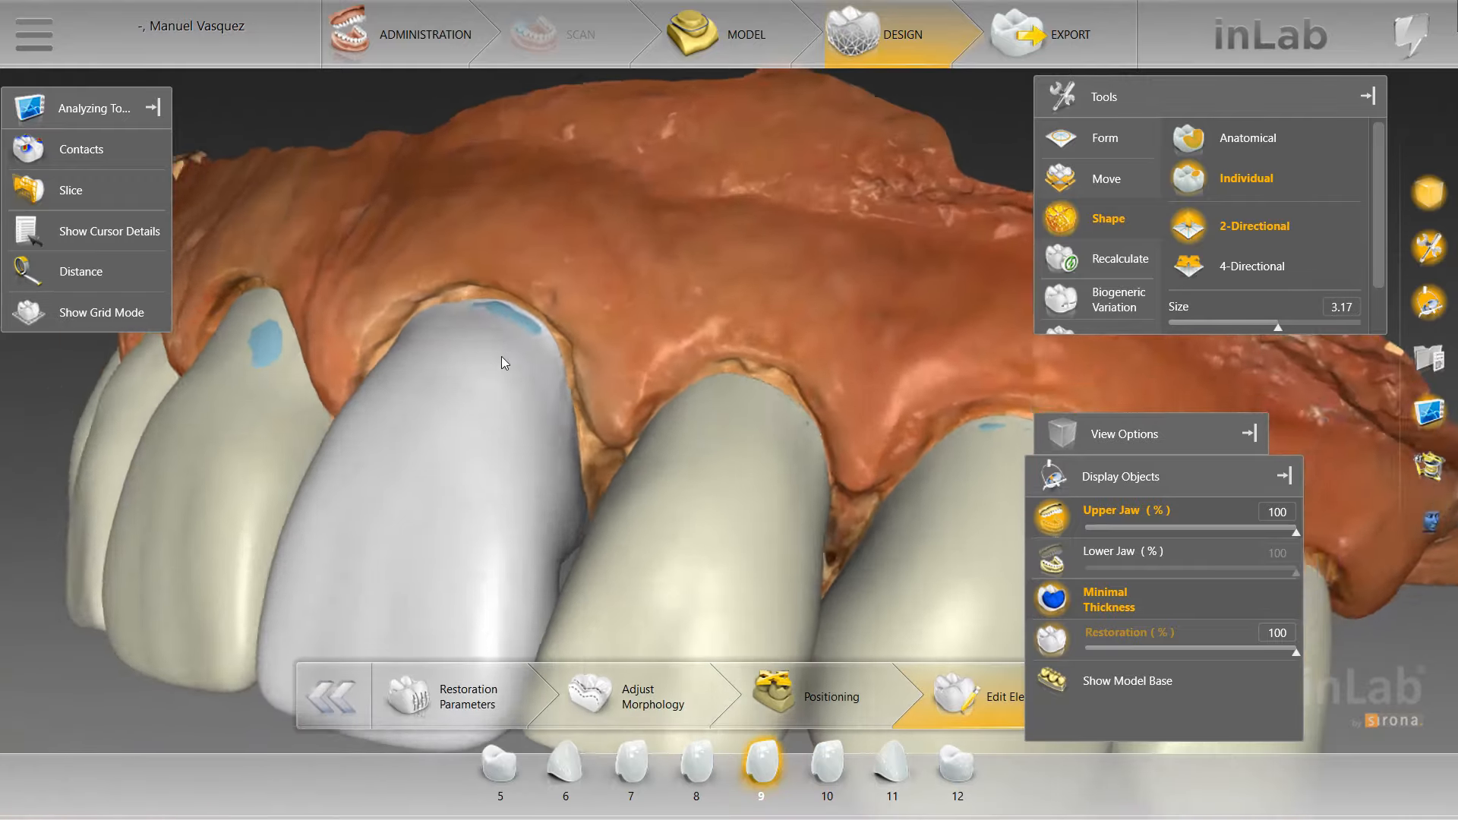
# Reshape the distal palatal edge of tooth 9 next to tooth 10 with the 2-Directional Individual shape tool at size 3.17
pyautogui.moveTo(501, 357); pyautogui.dragTo(536, 274, button='middle')
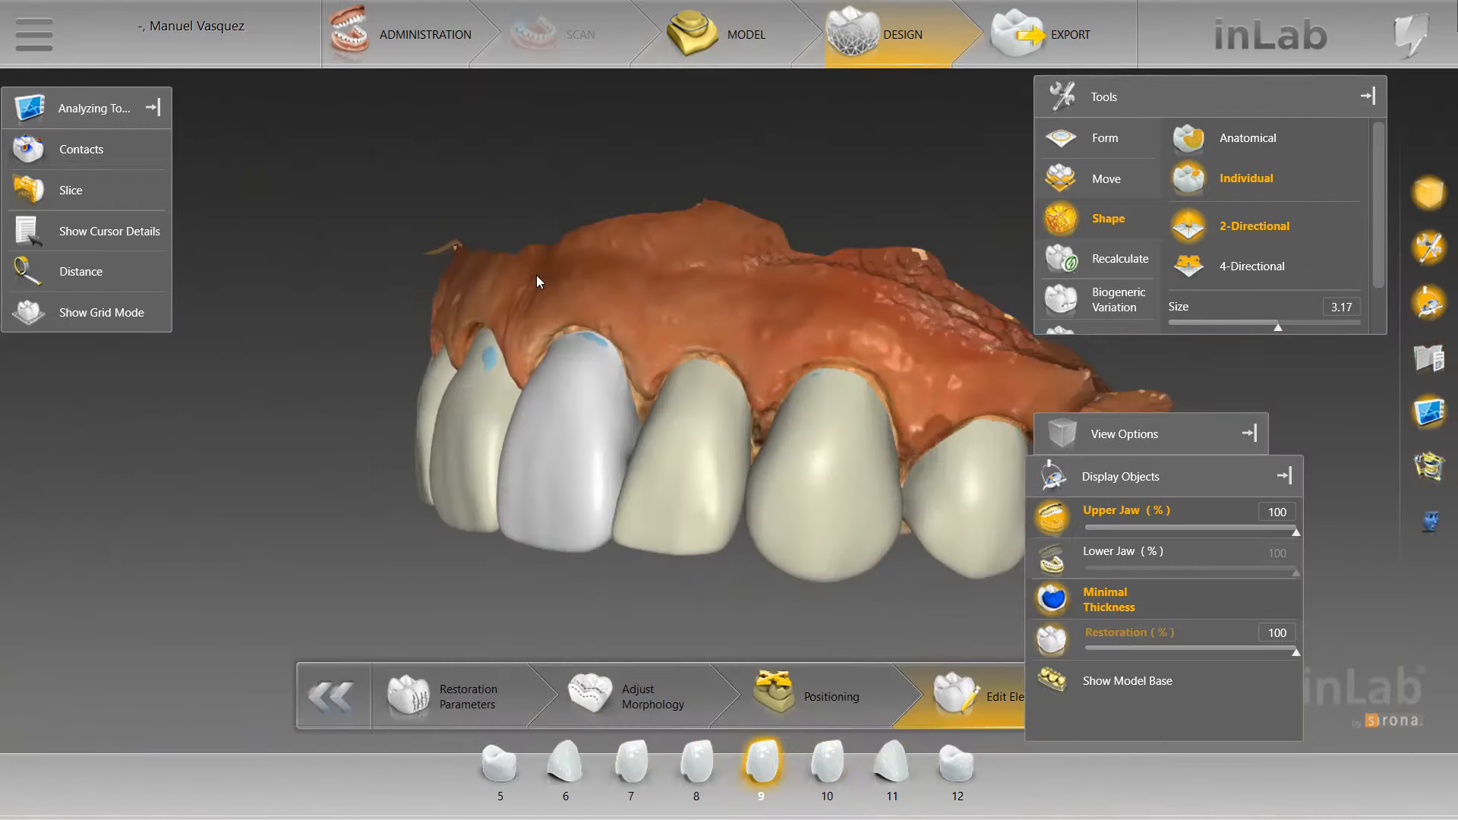
pyautogui.moveTo(536, 275); pyautogui.dragTo(767, 297)
pyautogui.moveTo(768, 299); pyautogui.dragTo(825, 226, button='middle')
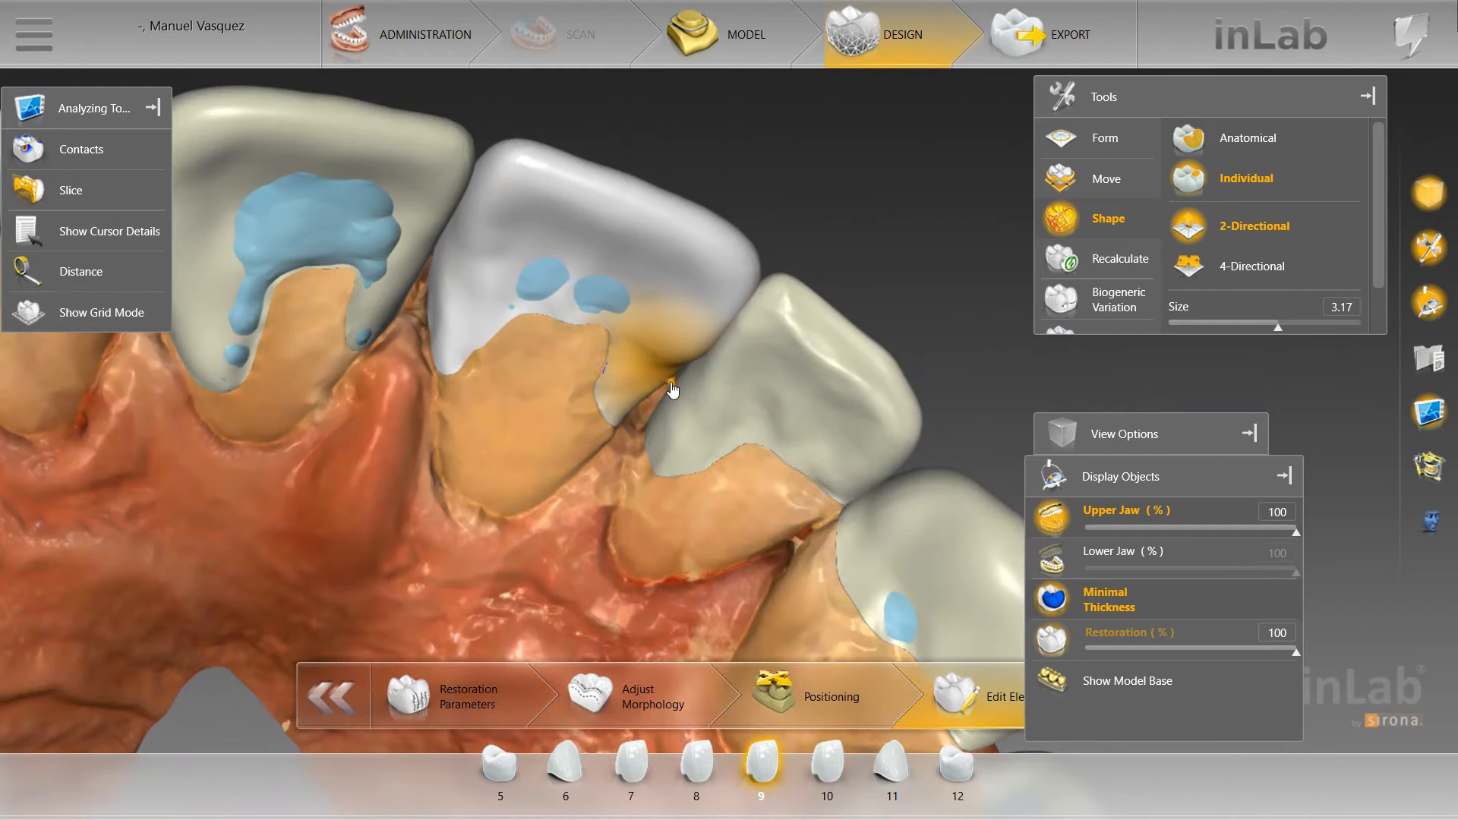
pyautogui.scroll(-2, 665, 372)
pyautogui.moveTo(716, 316); pyautogui.dragTo(624, 412)
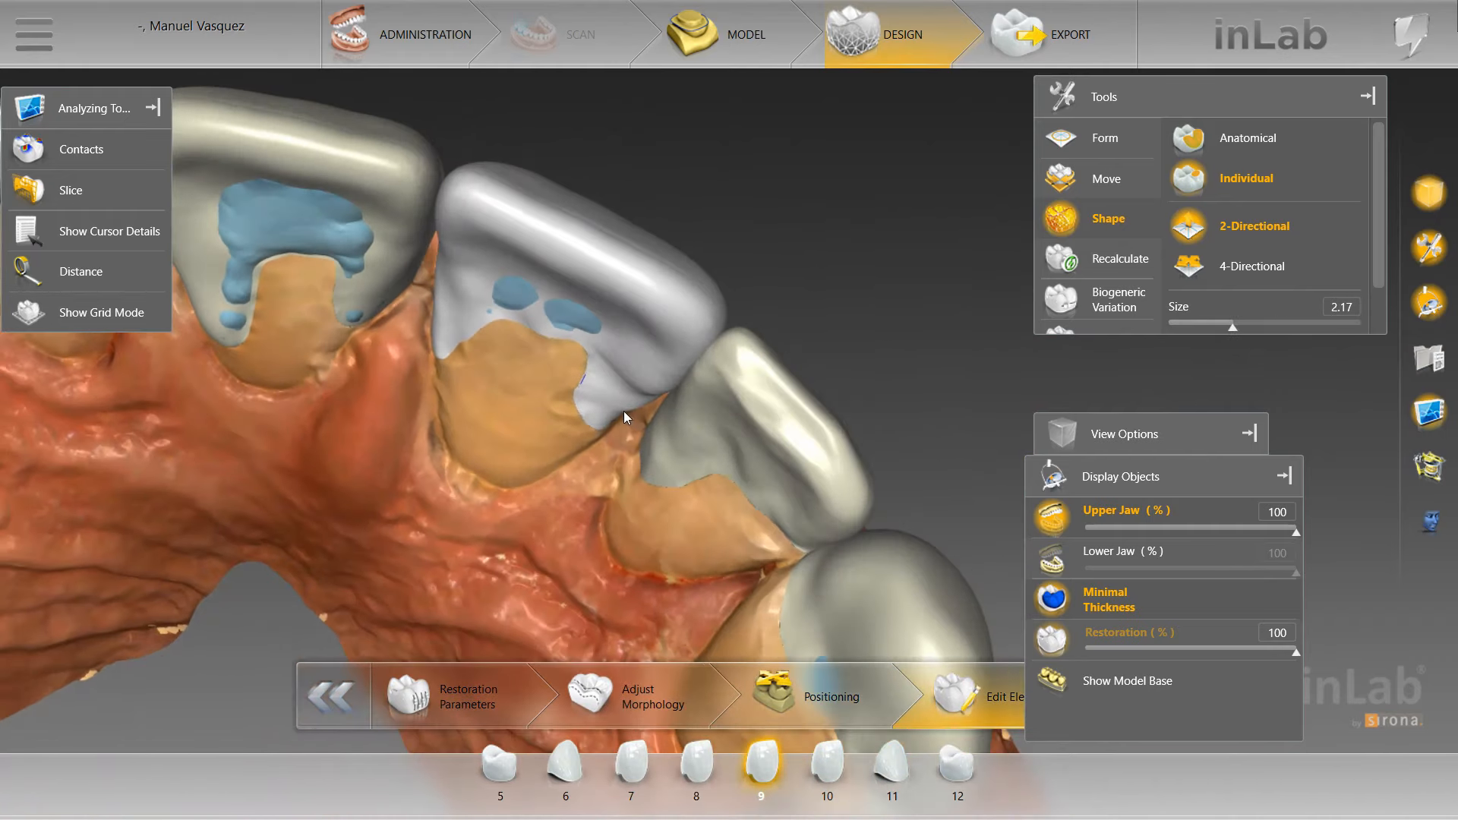
# Reshape the mesial palatal edge of tooth 10 at size 2.67 and that of tooth 9 at size 3.25, using 2-Directional shaping
pyautogui.click(659, 423)
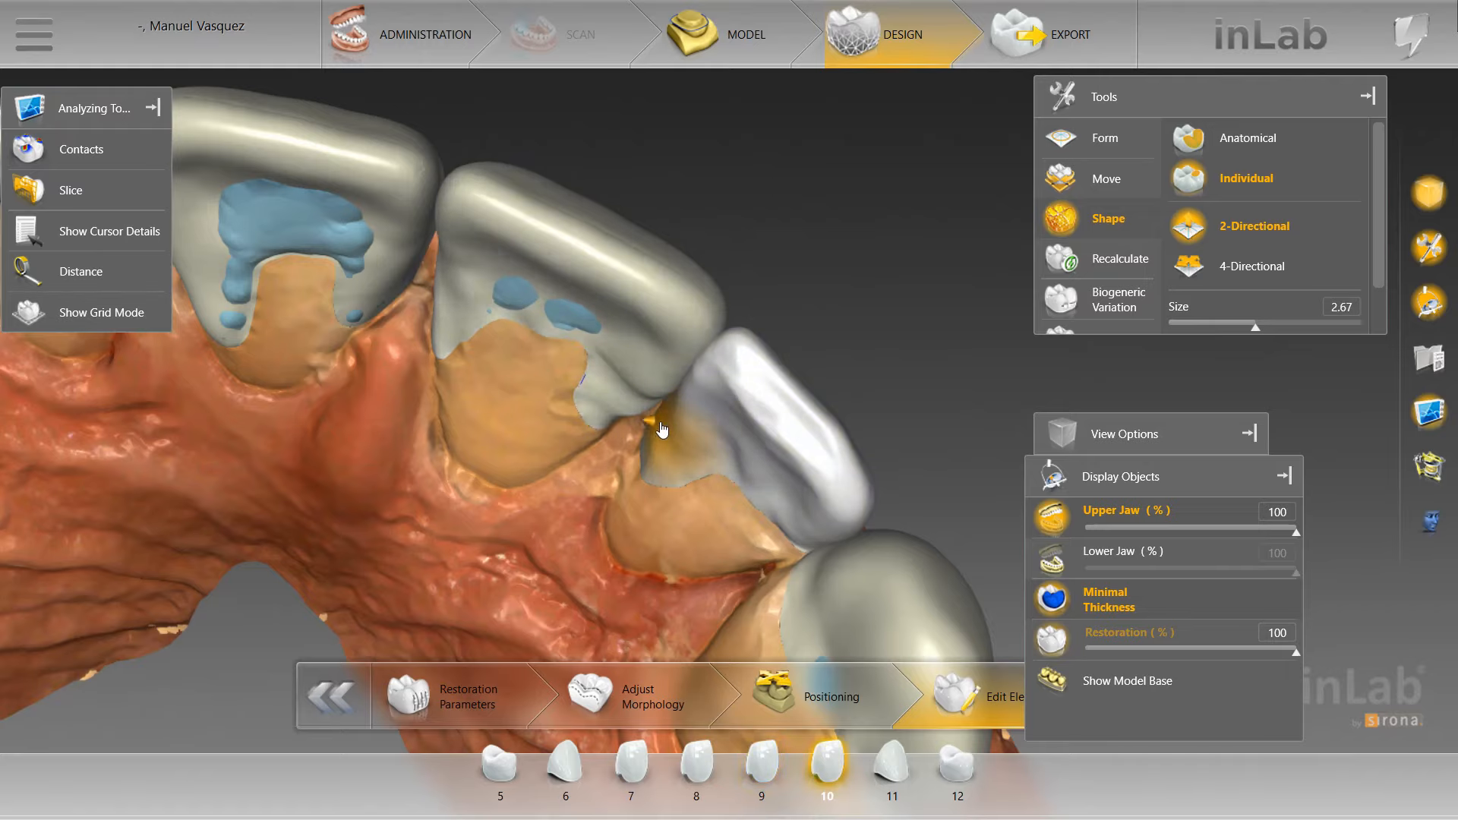
pyautogui.click(660, 394)
pyautogui.moveTo(547, 323); pyautogui.dragTo(548, 312)
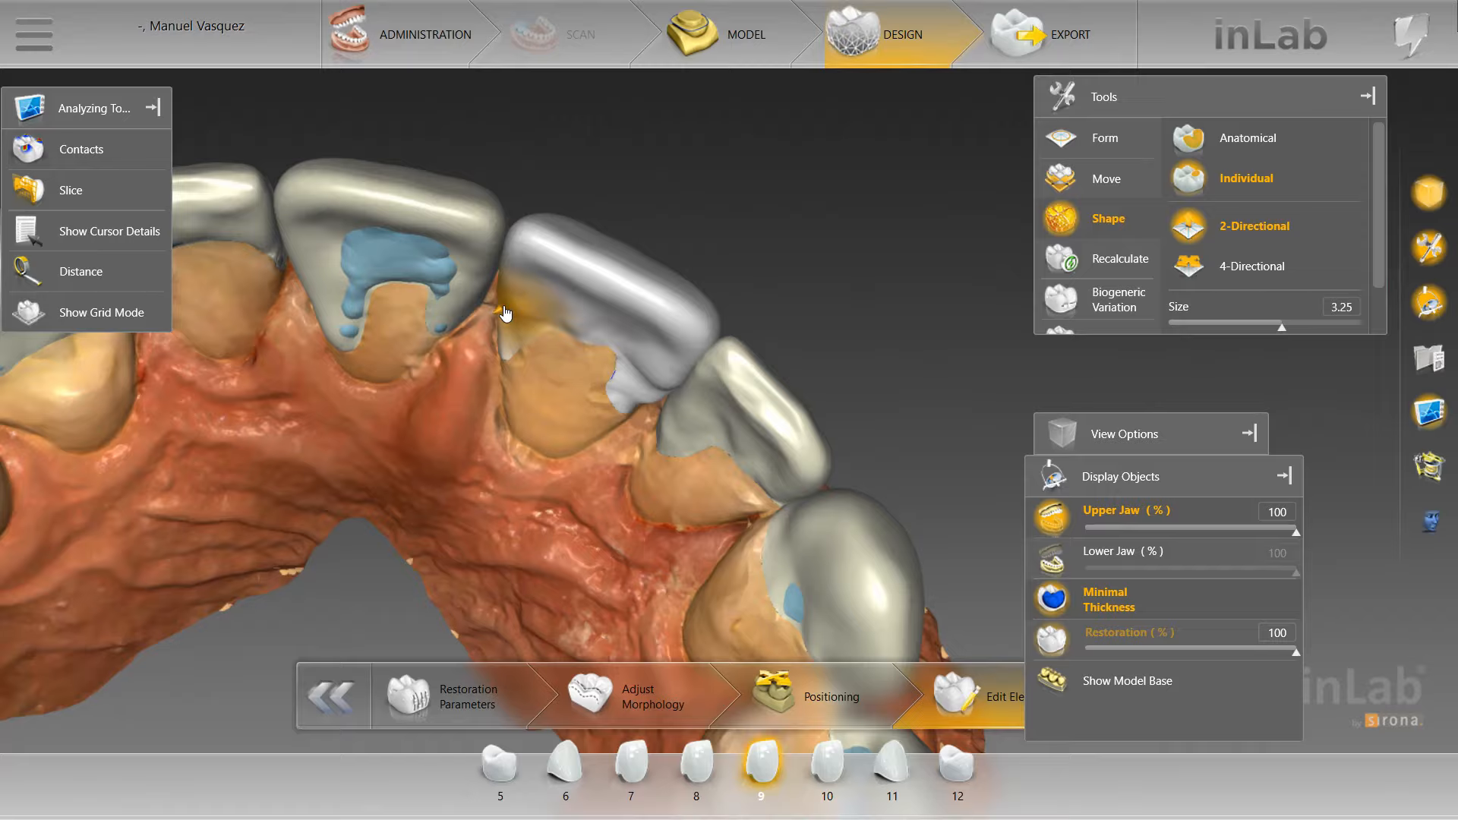
# Remove material along the incisal edge of tooth 9 with Form Remove at sizes 1.15 and 0.95 mm and 37% strength
pyautogui.scroll(-3, 635, 205)
pyautogui.moveTo(635, 205)
pyautogui.mouseDown()
pyautogui.moveTo(597, 367)
pyautogui.moveTo(495, 345)
pyautogui.moveTo(598, 364)
pyautogui.moveTo(636, 190)
pyautogui.mouseUp()
pyautogui.rightClick(624, 228)
pyautogui.moveTo(687, 241)
pyautogui.click(836, 286)
pyautogui.scroll(3, 459, 211)
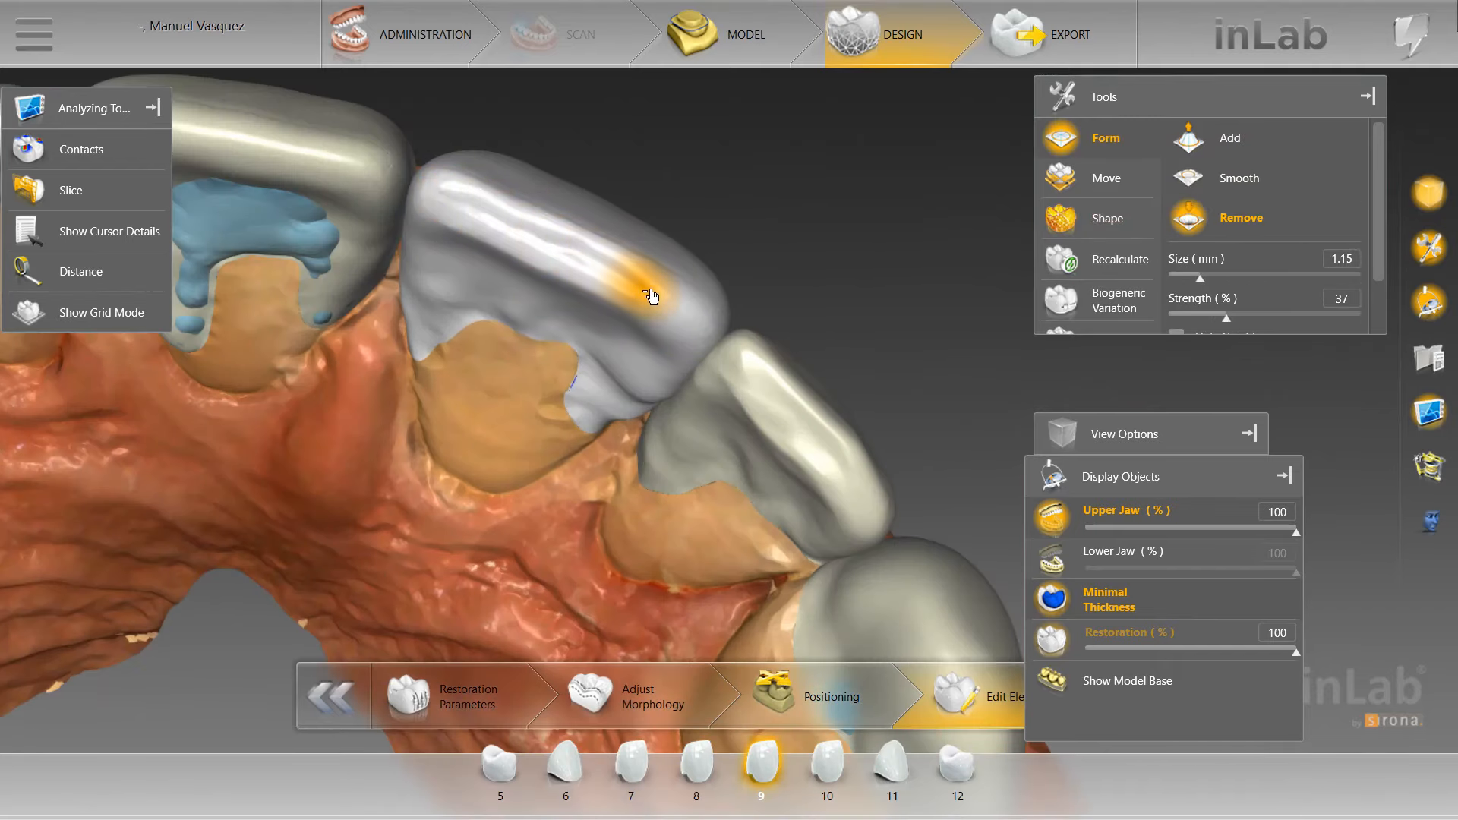
pyautogui.scroll(-3, 823, 208)
pyautogui.moveTo(823, 208); pyautogui.dragTo(764, 316)
pyautogui.scroll(4, 764, 316)
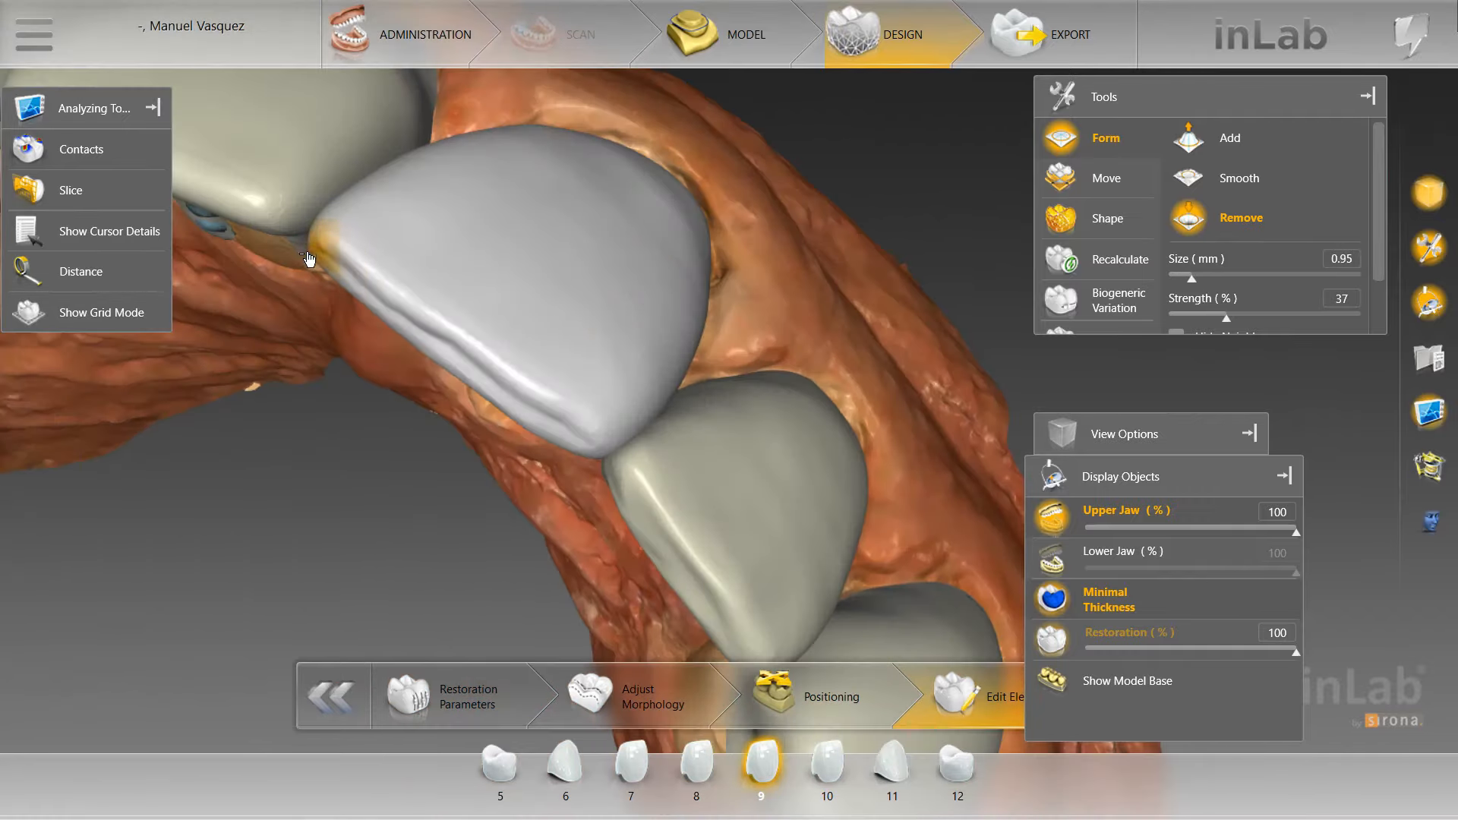
# Reshape the mesial incisal corner of tooth 9 with Shape Individual set to 4-Directional, at sizes 2.33 and 2.15
pyautogui.scroll(-3, 309, 260)
pyautogui.rightClick(830, 218)
pyautogui.moveTo(949, 277)
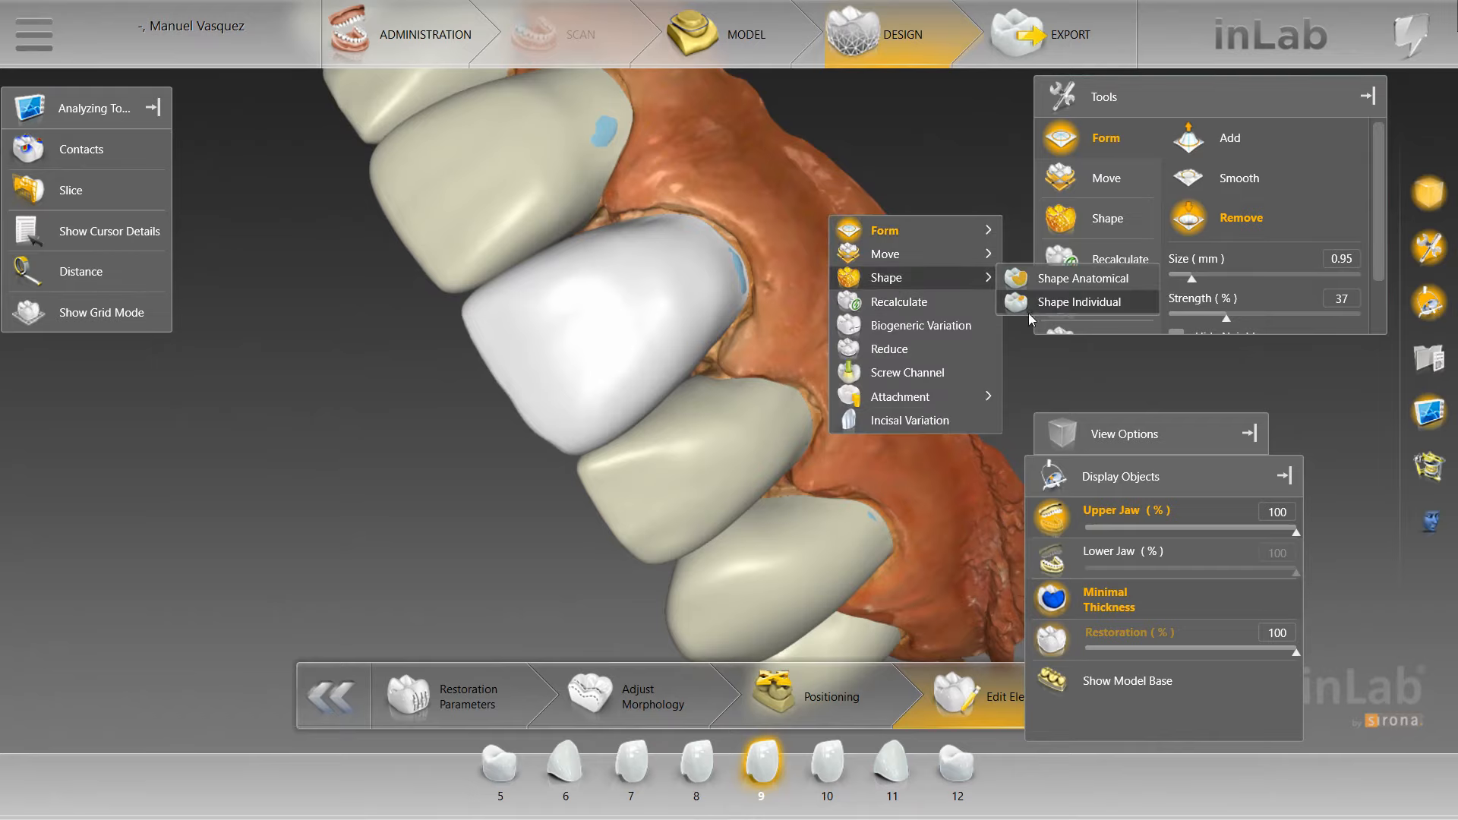
pyautogui.click(1029, 311)
pyautogui.scroll(1, 424, 321)
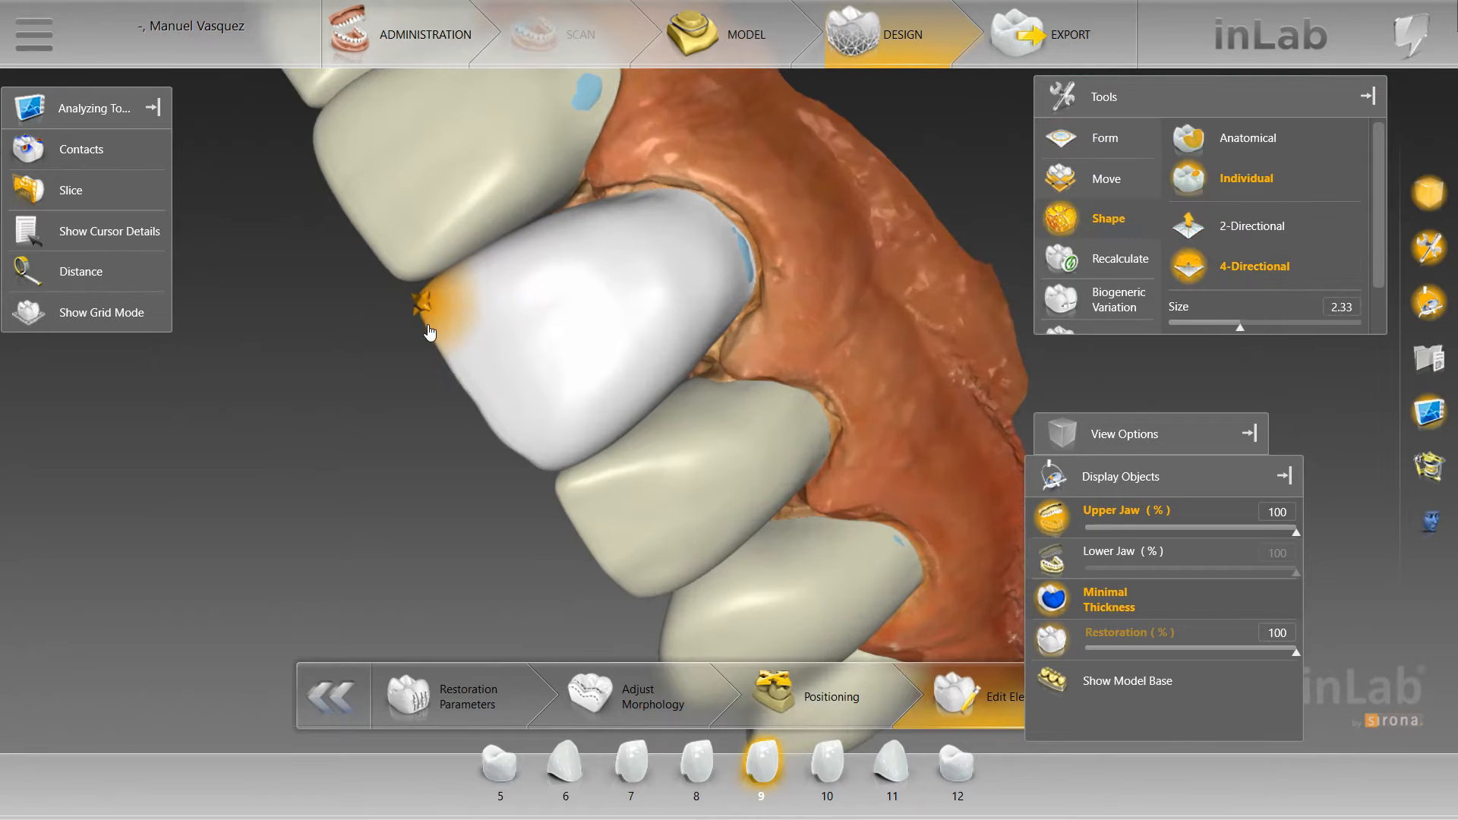
pyautogui.scroll(-1, 422, 311)
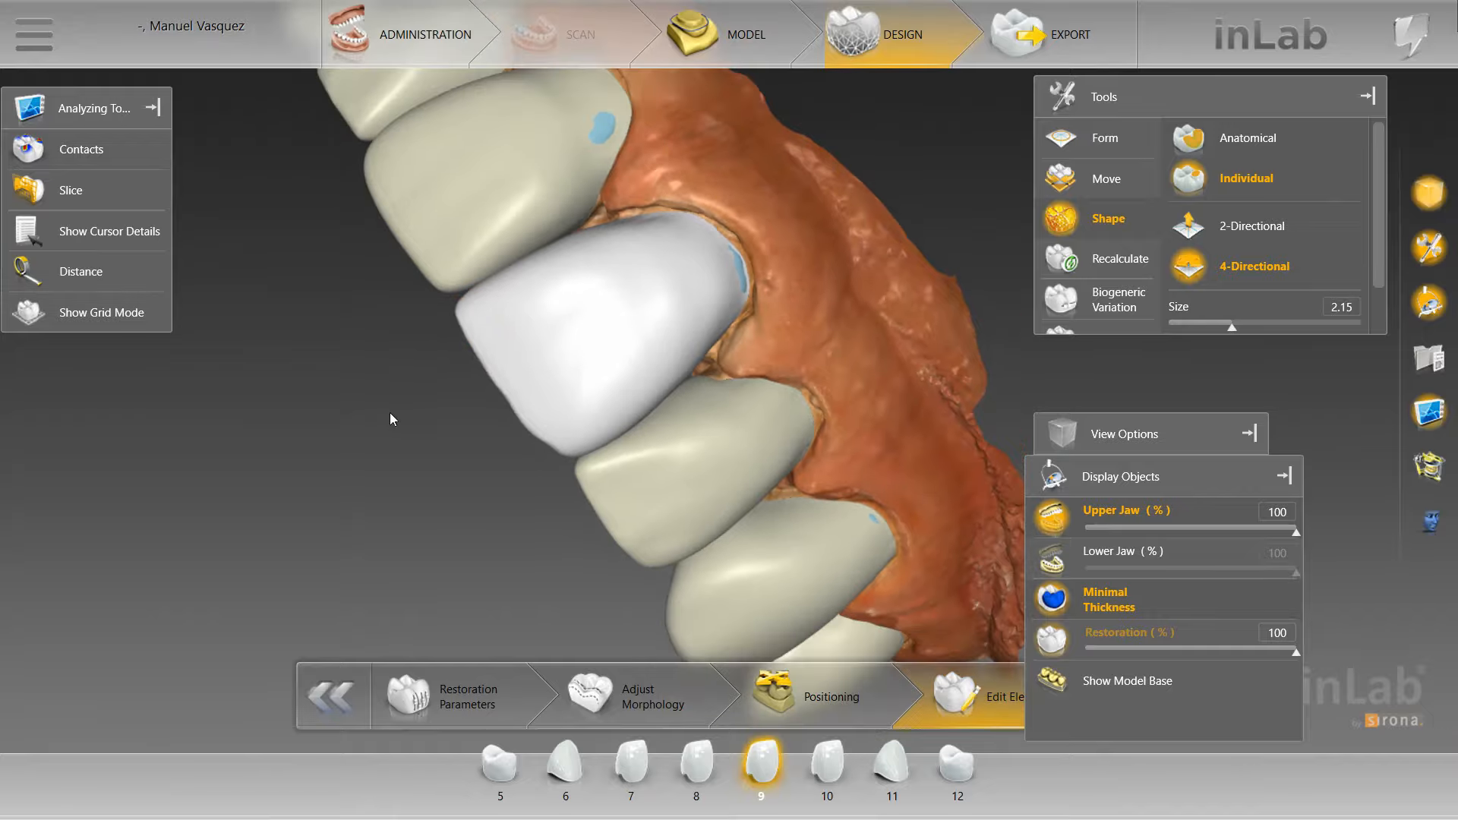
pyautogui.scroll(2, 410, 417)
pyautogui.moveTo(460, 461); pyautogui.dragTo(611, 286)
# Smooth the facial surface of tooth 9 with Form Smooth at size 3.40 mm and 10% strength
pyautogui.scroll(-5, 609, 284)
pyautogui.moveTo(622, 155); pyautogui.dragTo(594, 454)
pyautogui.scroll(4, 608, 317)
pyautogui.rightClick(609, 321)
pyautogui.click(814, 350)
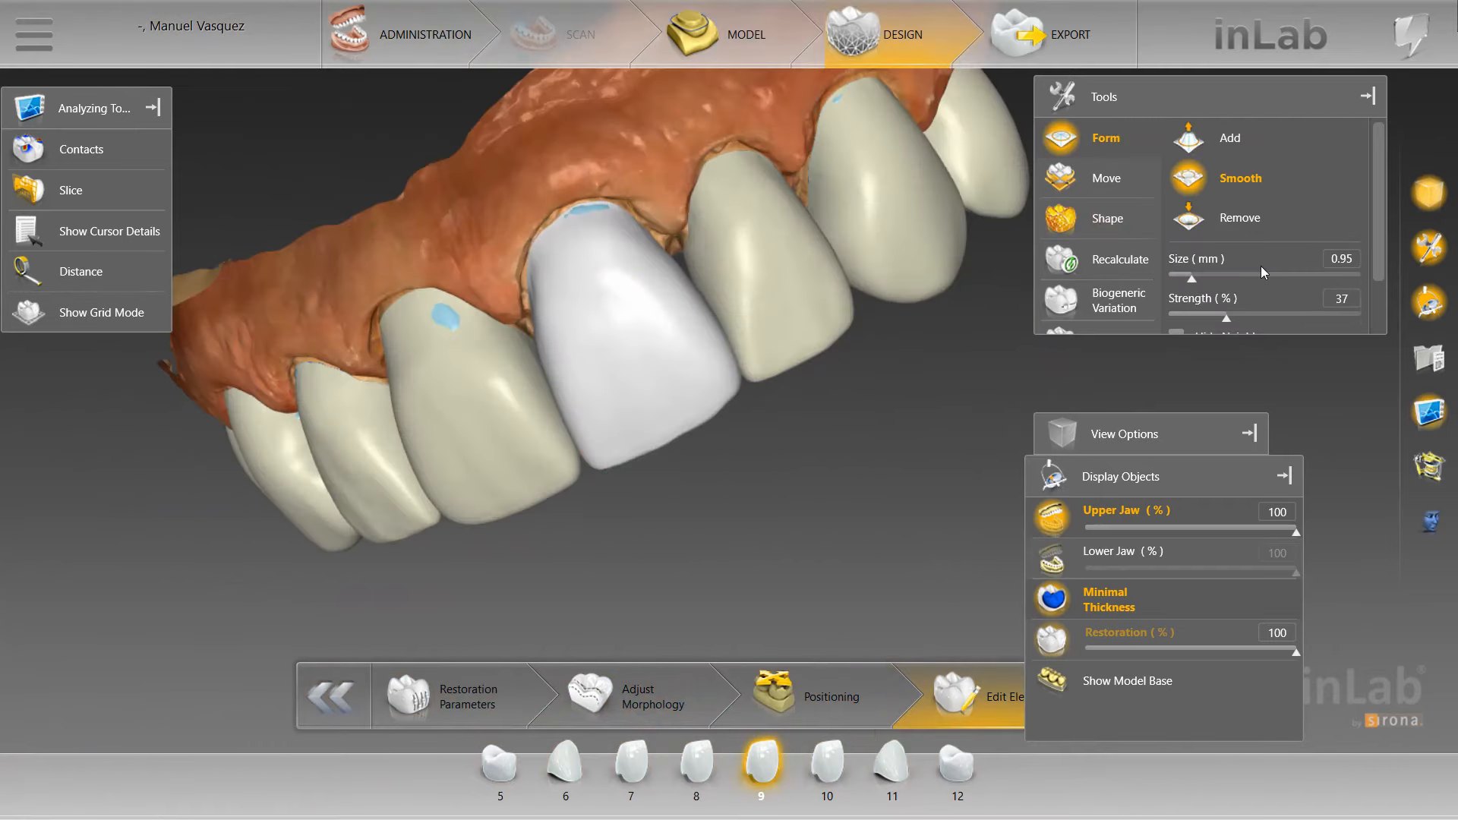
pyautogui.scroll(5, 587, 360)
pyautogui.moveTo(524, 304)
pyautogui.mouseDown()
pyautogui.moveTo(560, 244)
pyautogui.moveTo(559, 278)
pyautogui.moveTo(599, 301)
pyautogui.moveTo(704, 315)
pyautogui.moveTo(628, 286)
pyautogui.moveTo(667, 289)
pyautogui.mouseUp()
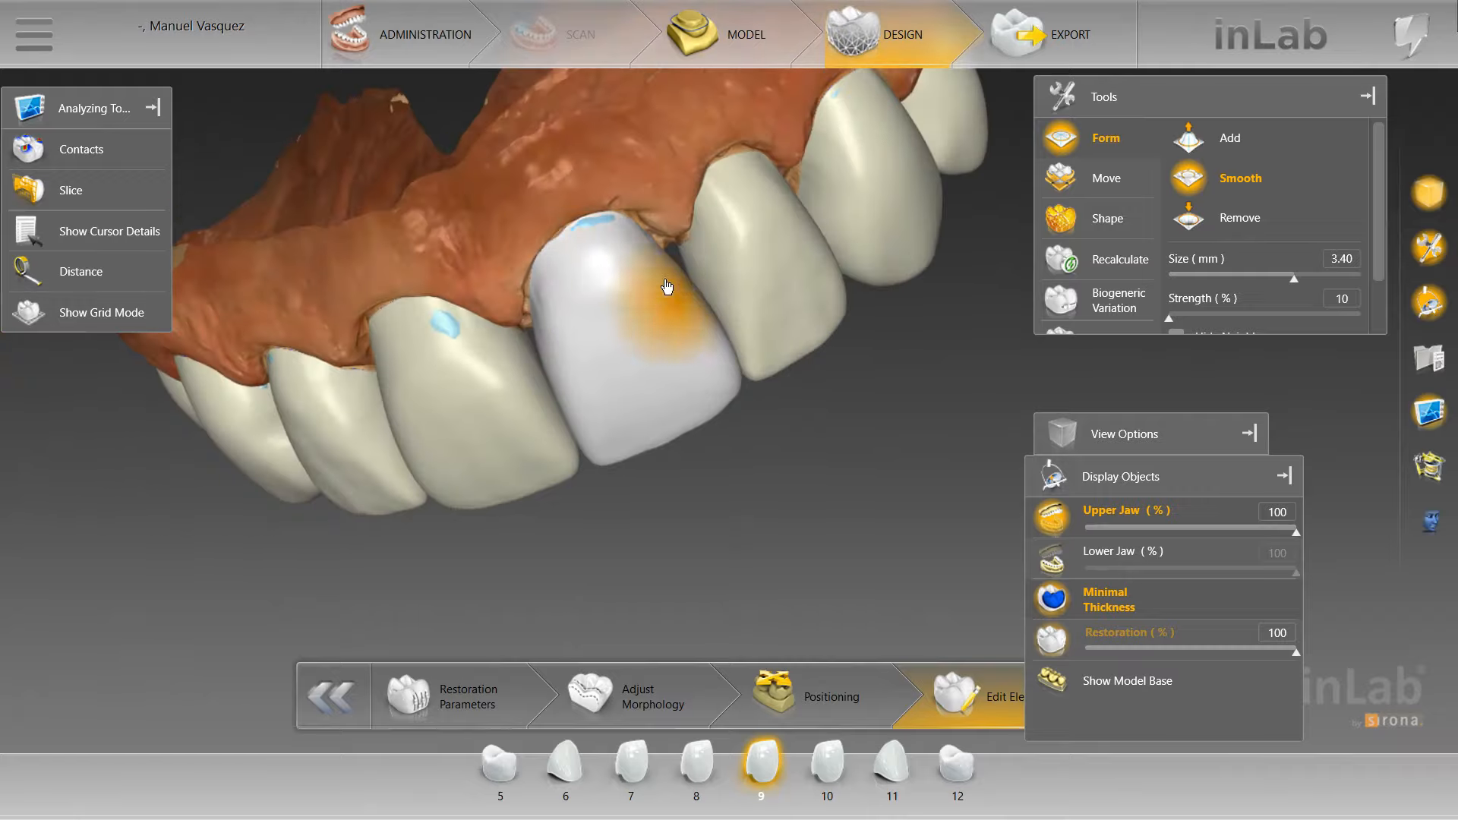
# Reshape the distal side of tooth 9 beside tooth 10 with 2-Directional Individual shaping at size 2.85
pyautogui.moveTo(651, 284); pyautogui.dragTo(775, 286, button='middle')
pyautogui.rightClick(776, 286)
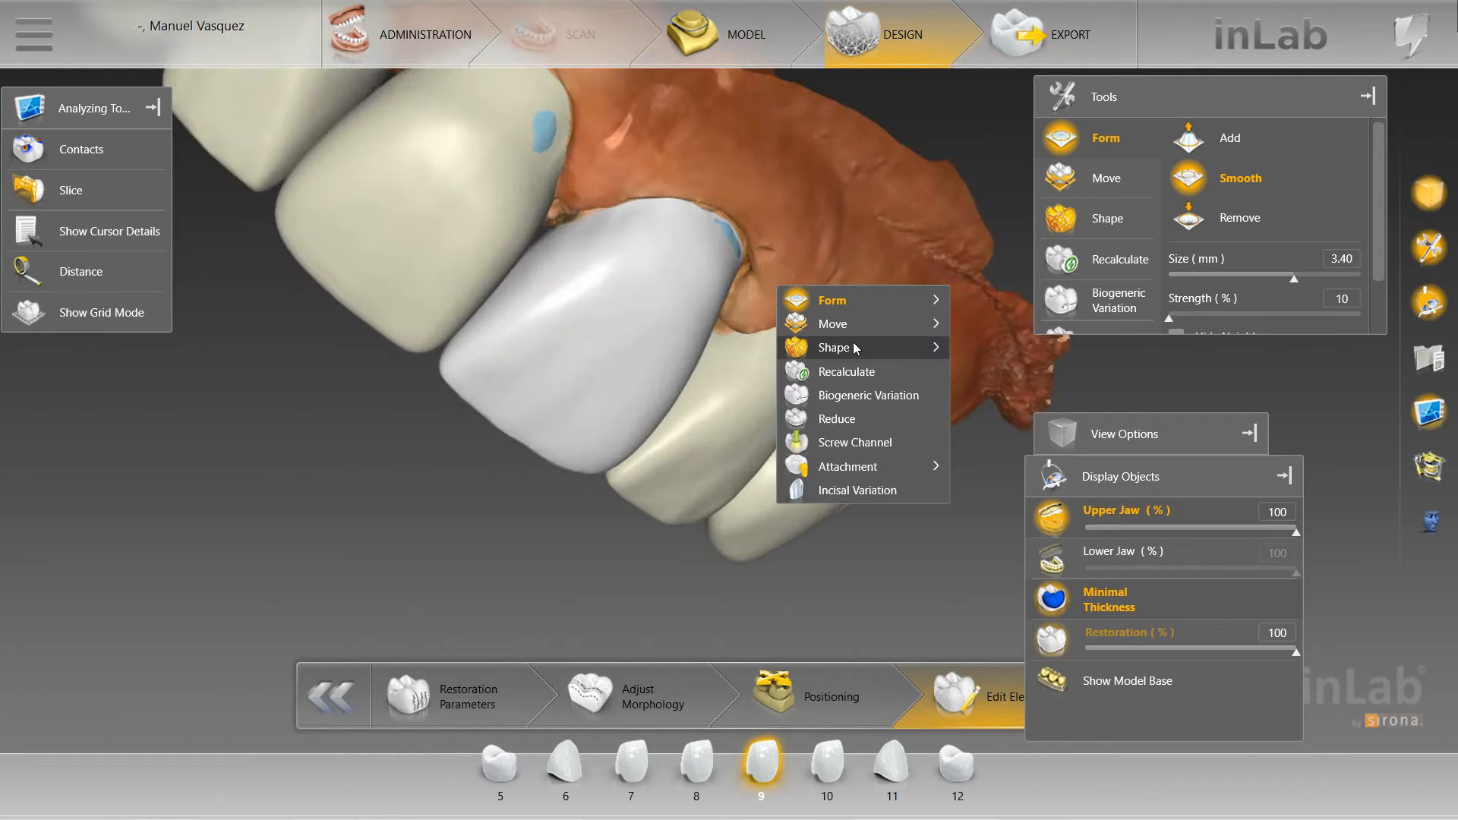
pyautogui.moveTo(853, 346)
pyautogui.click(987, 372)
pyautogui.click(707, 343)
pyautogui.click(702, 357)
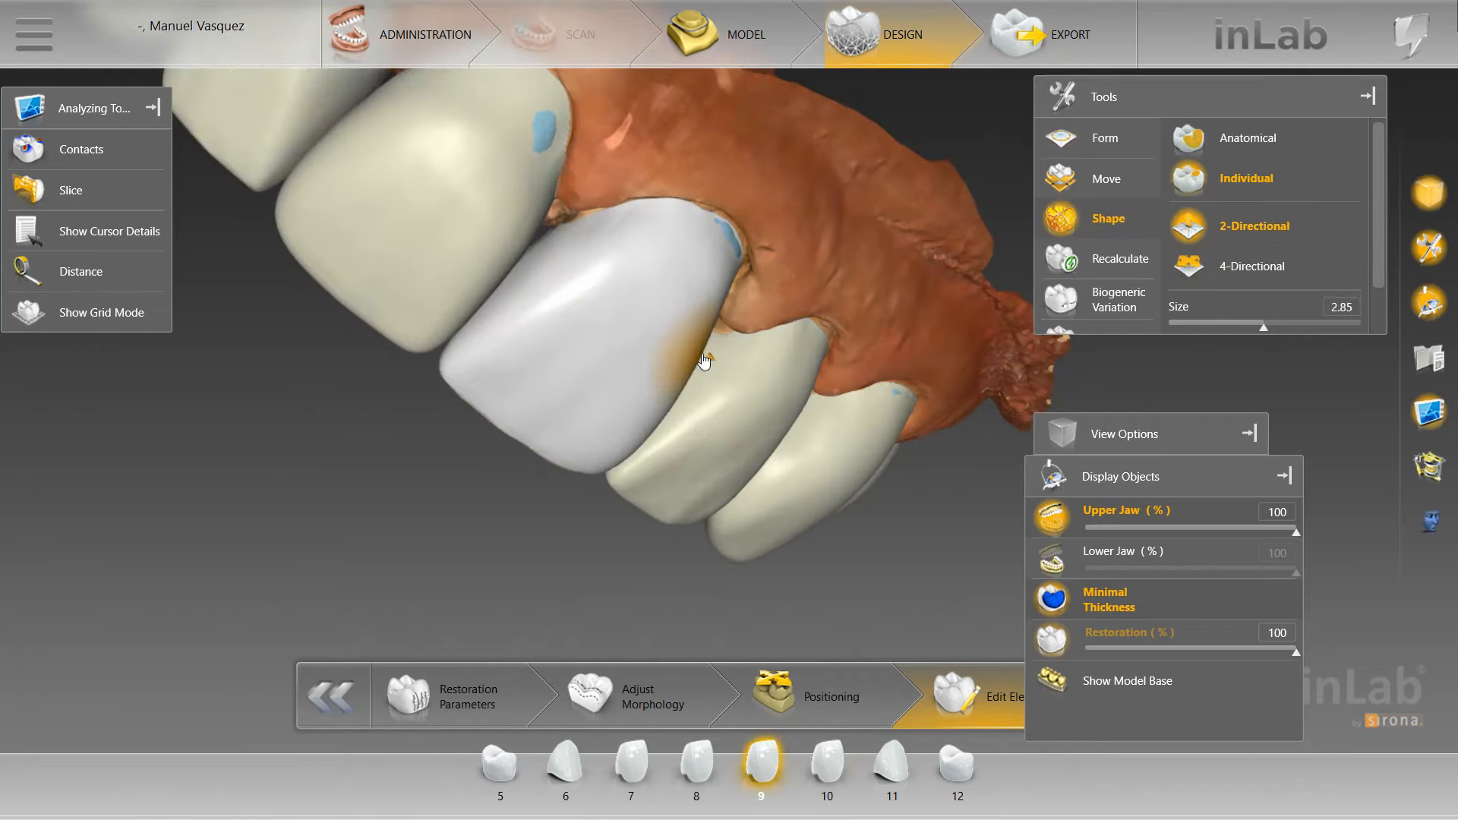
# Refine the distal and facial contour of tooth 9 near the gum margin with 2-Directional shaping at sizes 2.28, 2.08 and 2.78
pyautogui.moveTo(728, 305); pyautogui.dragTo(800, 339, button='middle')
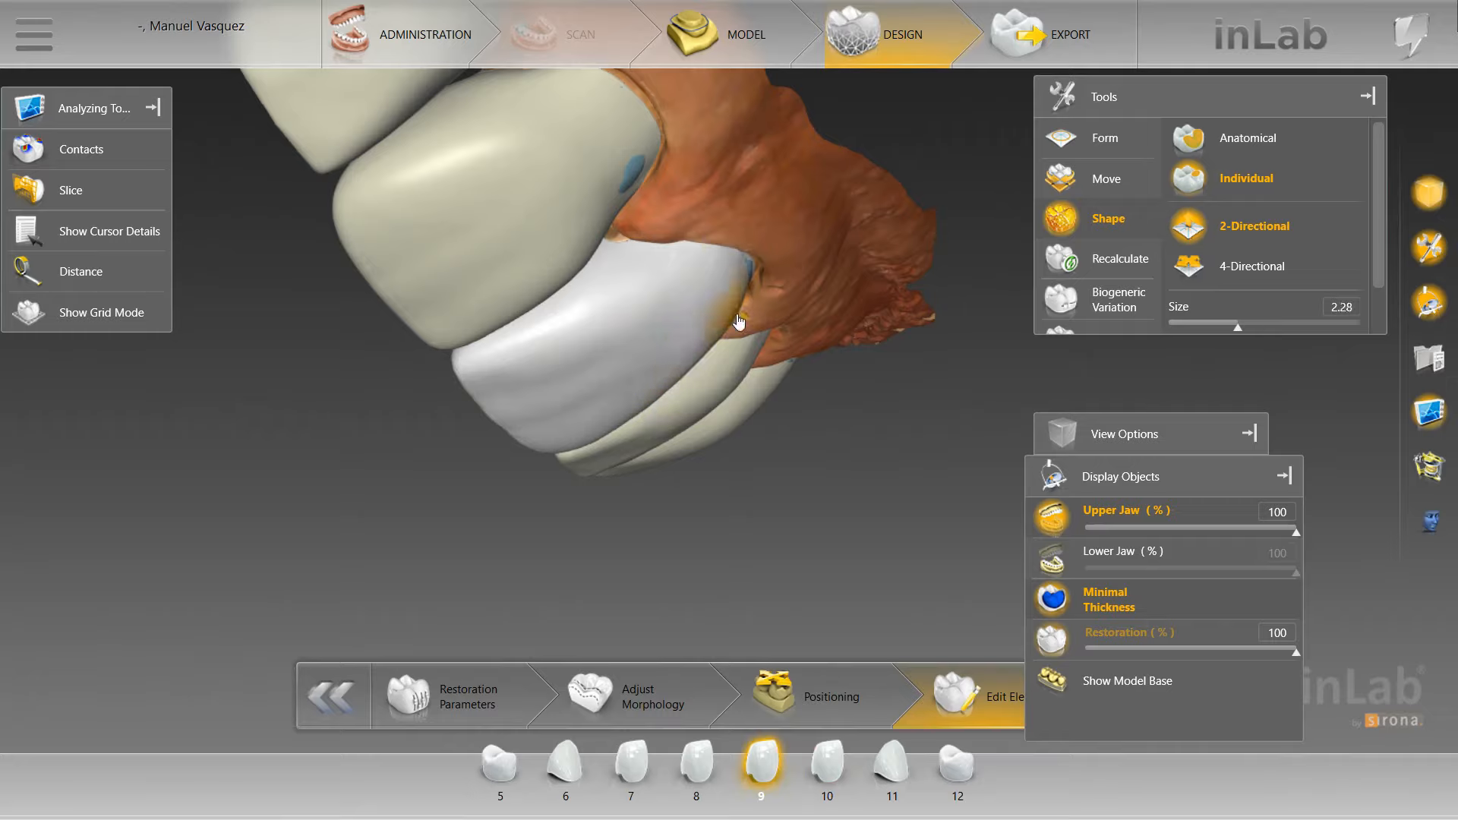
pyautogui.moveTo(737, 319); pyautogui.dragTo(674, 282, button='middle')
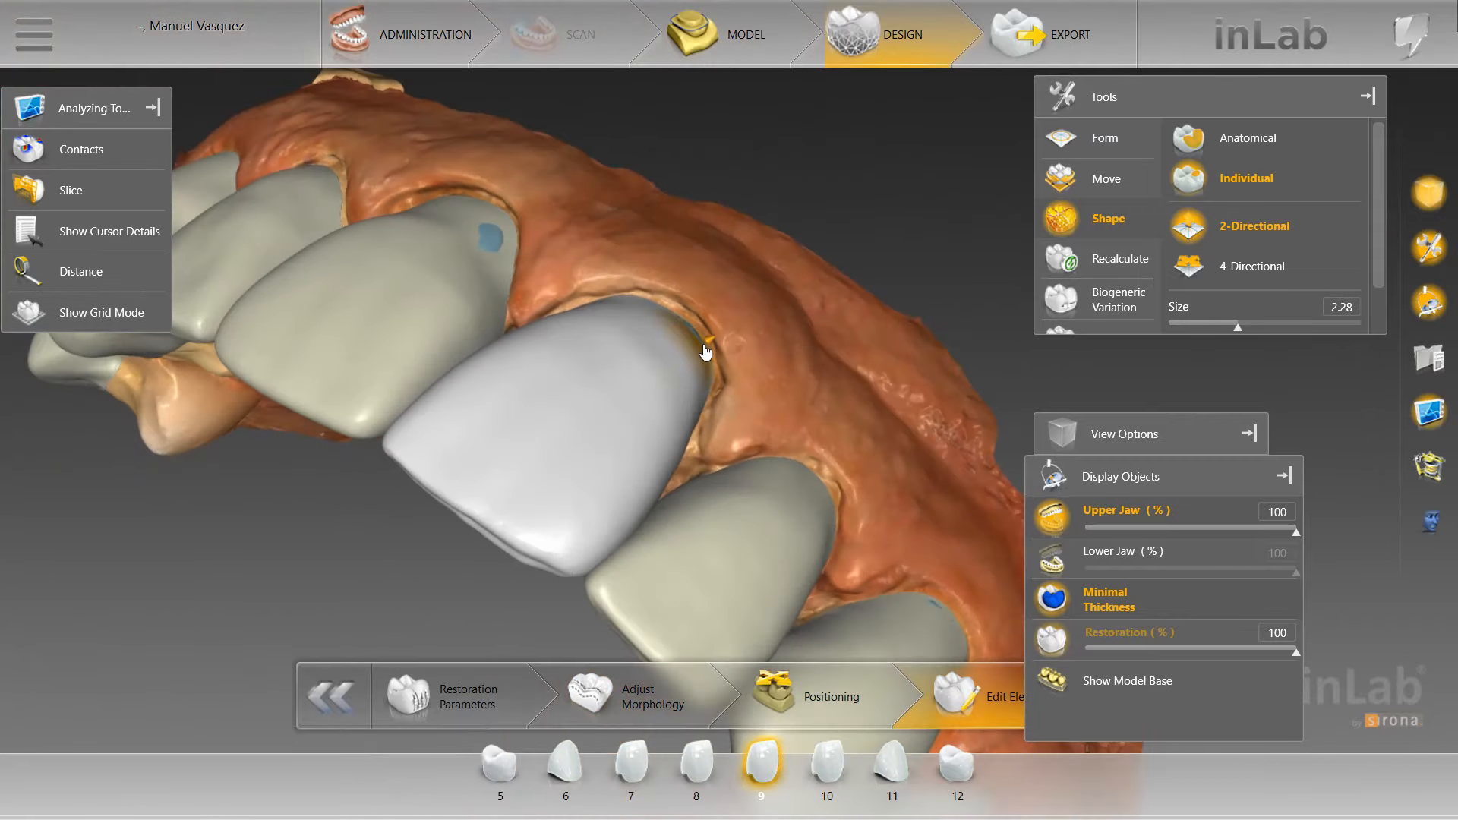
pyautogui.moveTo(704, 340); pyautogui.dragTo(671, 359, button='middle')
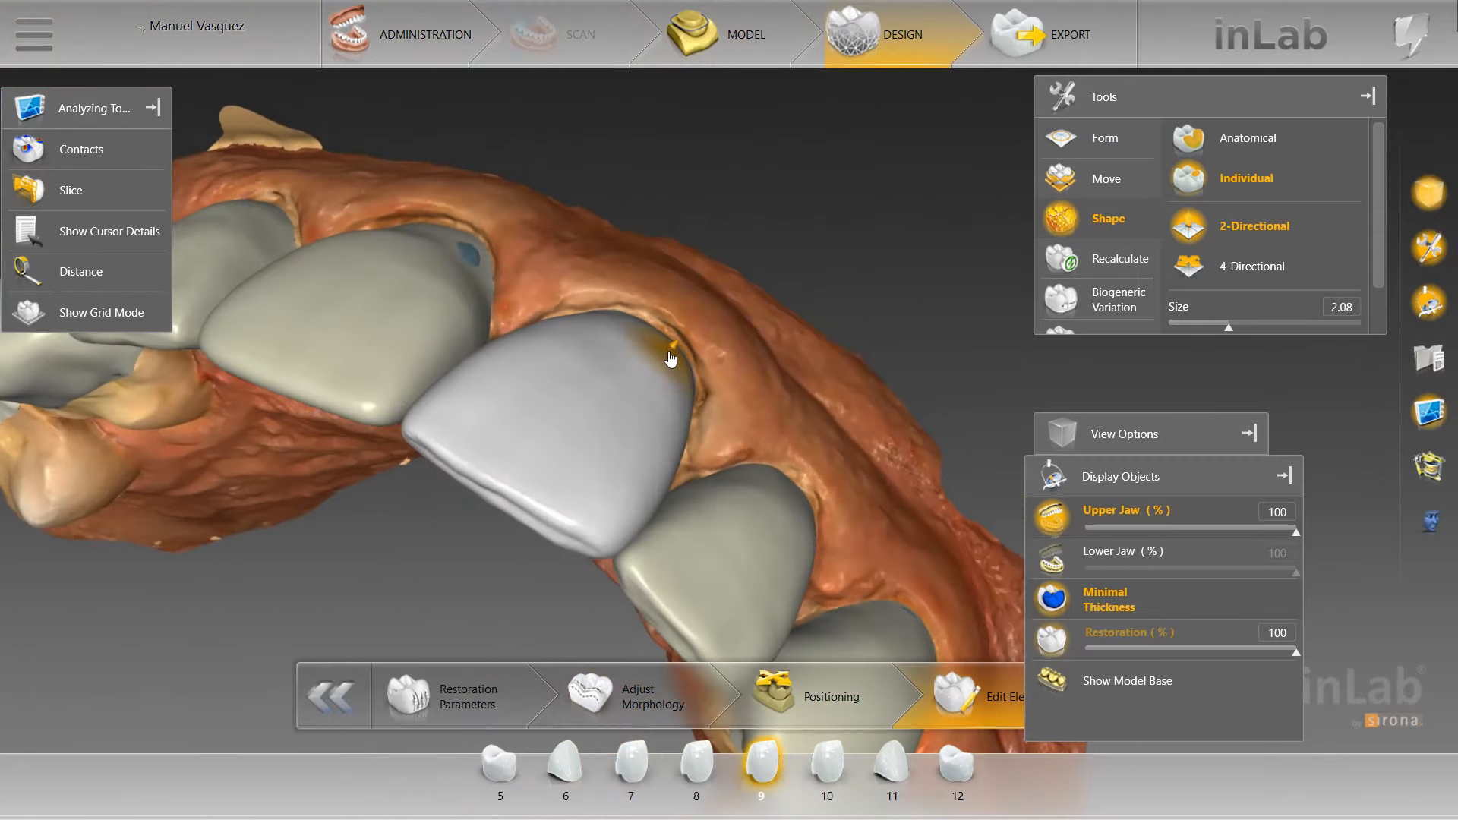
pyautogui.moveTo(668, 304); pyautogui.dragTo(650, 353, button='middle')
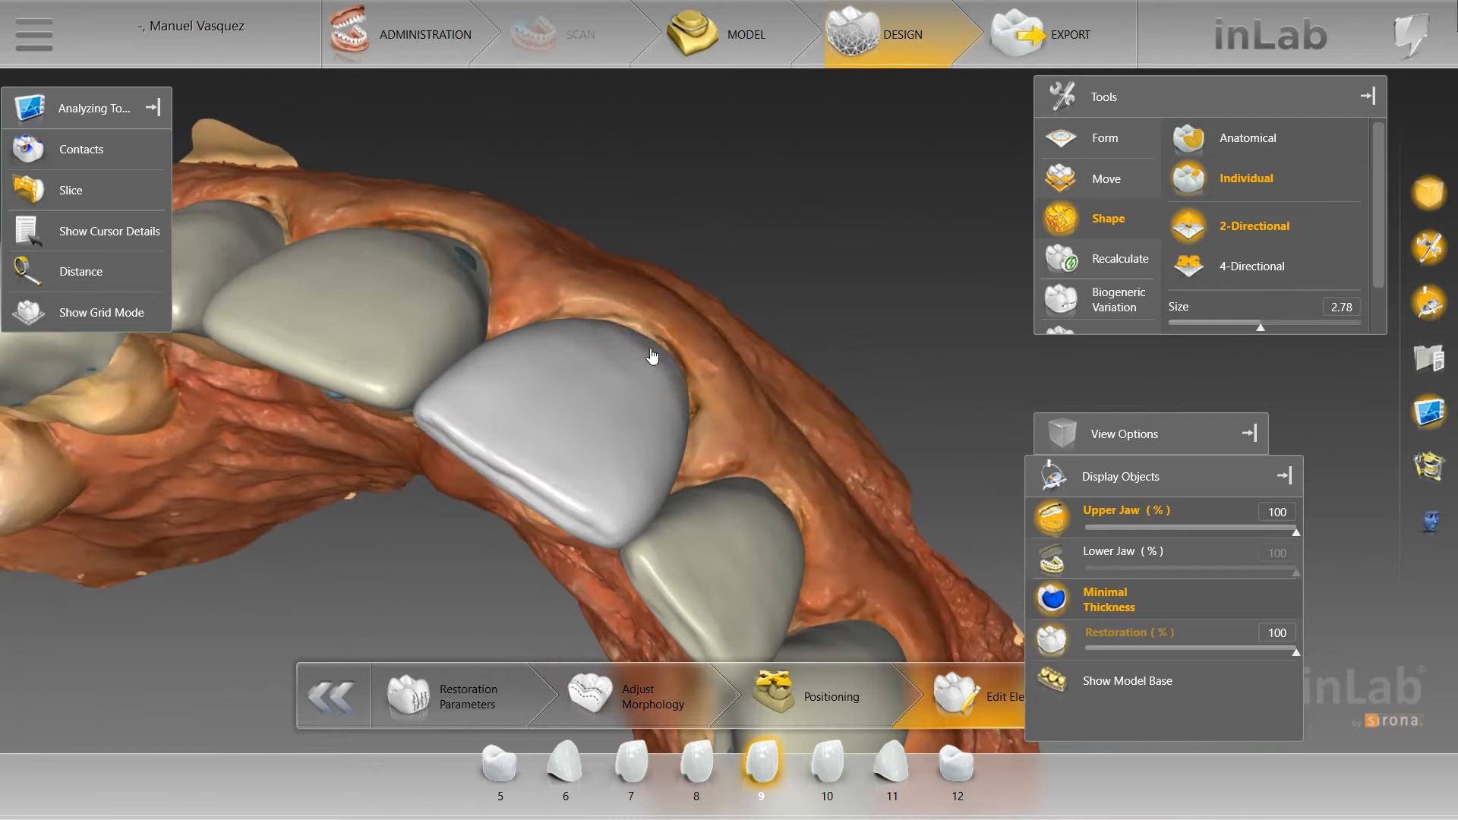
# Smooth the reshaped facial surface of tooth 9 toward the gum margin with Form Smooth
pyautogui.rightClick(650, 350)
pyautogui.moveTo(703, 363)
pyautogui.click(850, 387)
pyautogui.moveTo(827, 380); pyautogui.dragTo(596, 354, button='middle')
pyautogui.moveTo(573, 359)
pyautogui.mouseDown()
pyautogui.moveTo(546, 348)
pyautogui.moveTo(661, 339)
pyautogui.moveTo(625, 332)
pyautogui.mouseUp()
pyautogui.moveTo(687, 293)
pyautogui.mouseDown(button='middle')
pyautogui.moveTo(716, 269)
pyautogui.moveTo(671, 356)
pyautogui.moveTo(839, 355)
pyautogui.mouseUp(button='middle')
# Add material to the facial surface of tooth 9 around the thin gum-margin area with Form Add at 1.25 mm and 10% strength
pyautogui.click(1243, 146)
pyautogui.scroll(-3, 725, 525)
pyautogui.moveTo(811, 509); pyautogui.dragTo(787, 354, button='right')
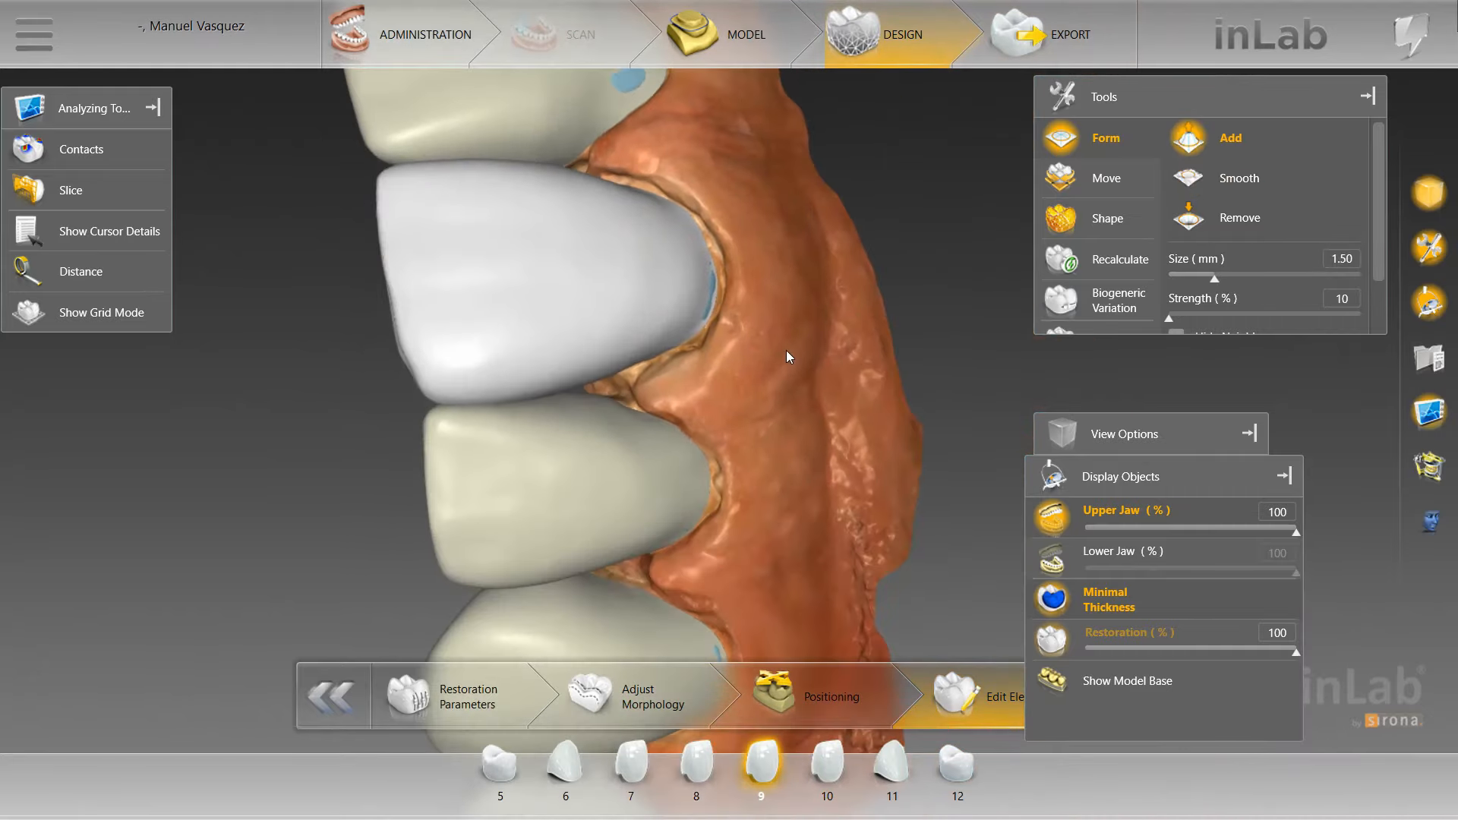
pyautogui.moveTo(787, 354)
pyautogui.mouseDown(button='middle')
pyautogui.moveTo(681, 307)
pyautogui.moveTo(729, 221)
pyautogui.moveTo(700, 112)
pyautogui.mouseUp(button='middle')
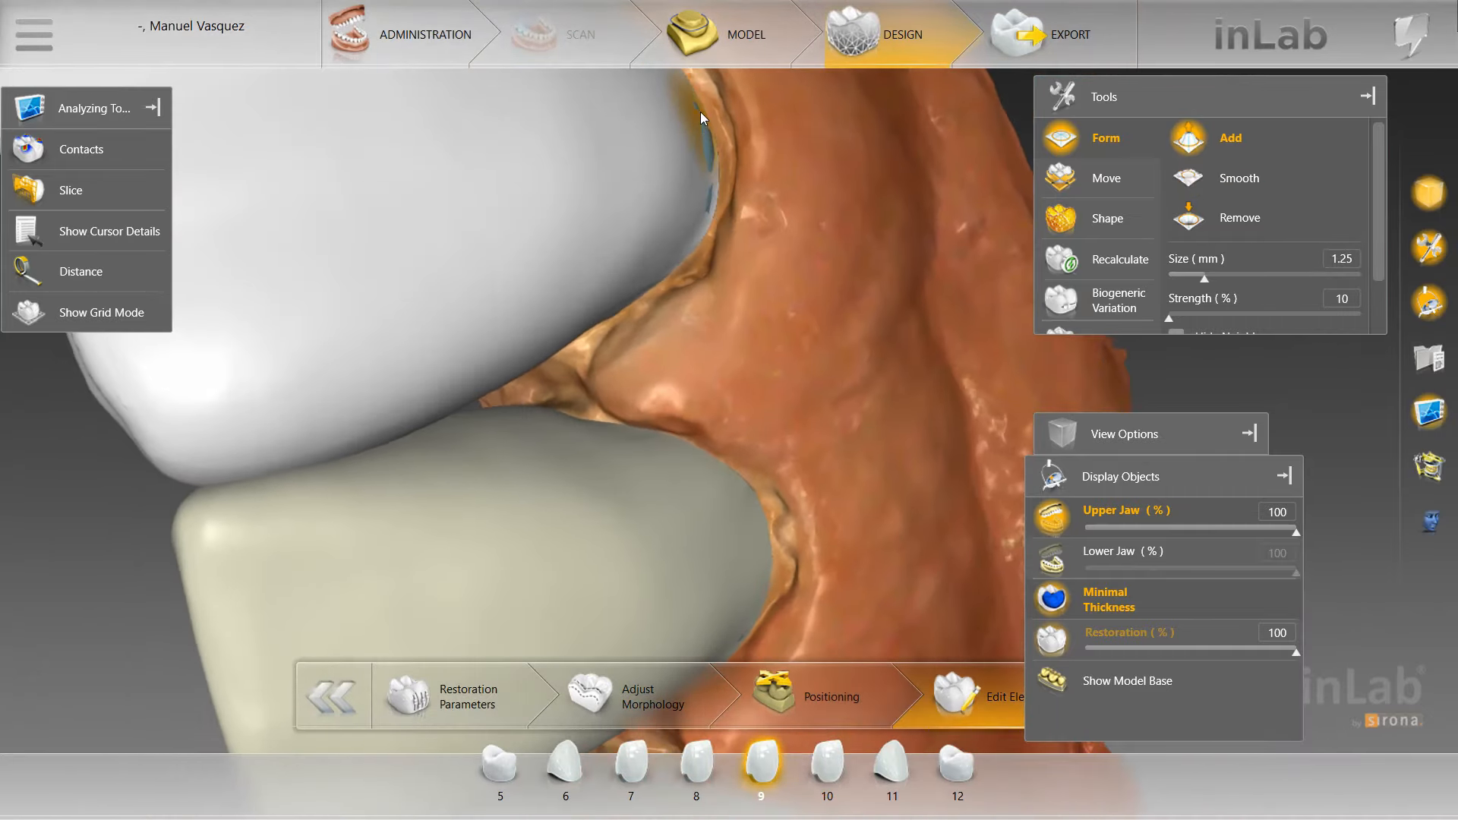
pyautogui.moveTo(697, 241); pyautogui.dragTo(640, 303, button='middle')
pyautogui.click(624, 241)
pyautogui.moveTo(577, 311); pyautogui.dragTo(469, 352)
pyautogui.moveTo(469, 352); pyautogui.dragTo(547, 262, button='middle')
pyautogui.click(557, 258)
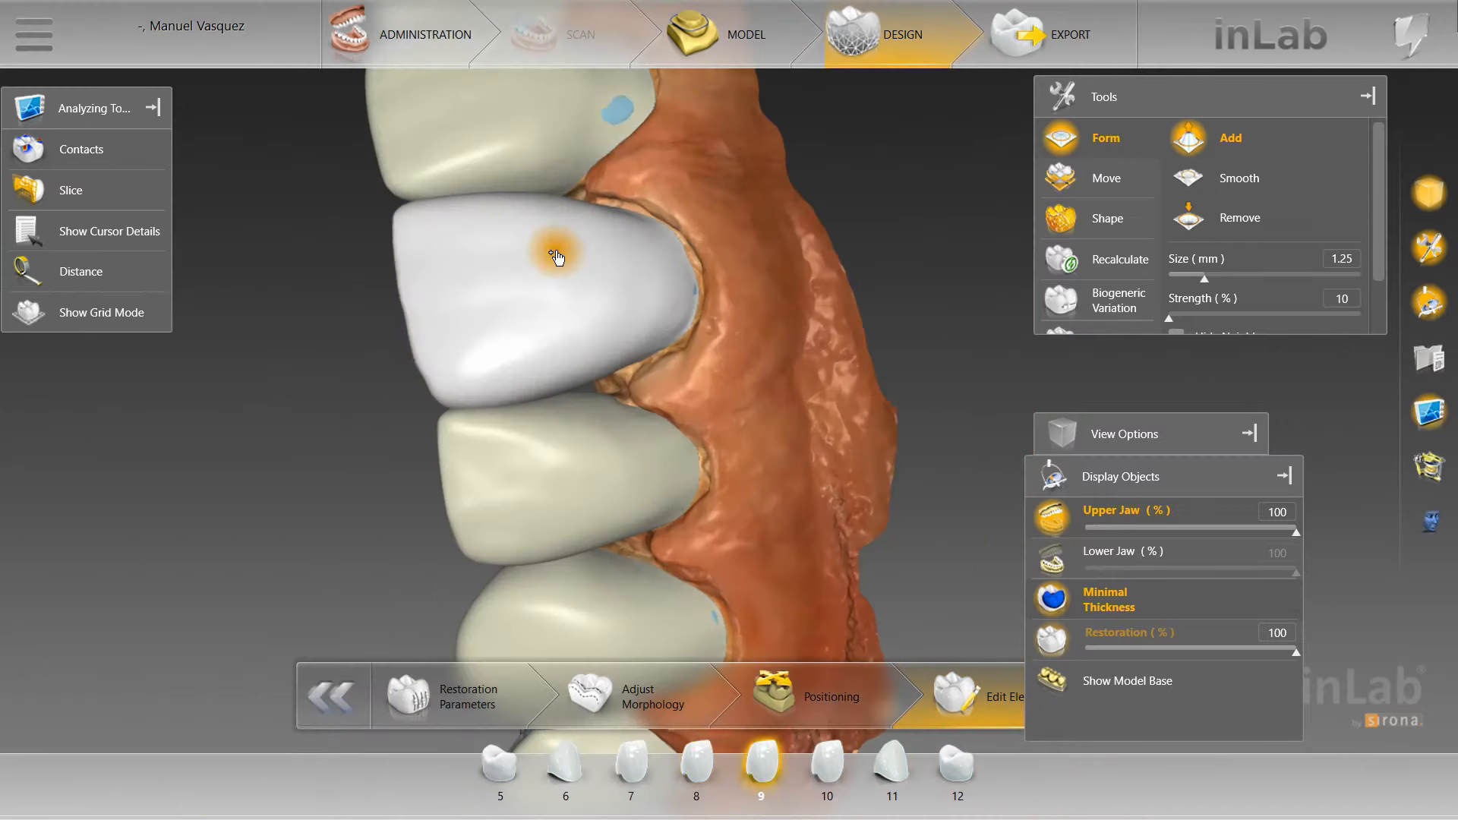
# Reshape the mesial gum-margin contour of tooth 9 with 2-Directional Individual shaping at size 3.58
pyautogui.rightClick(556, 257)
pyautogui.moveTo(618, 312)
pyautogui.click(752, 331)
pyautogui.scroll(3, 618, 210)
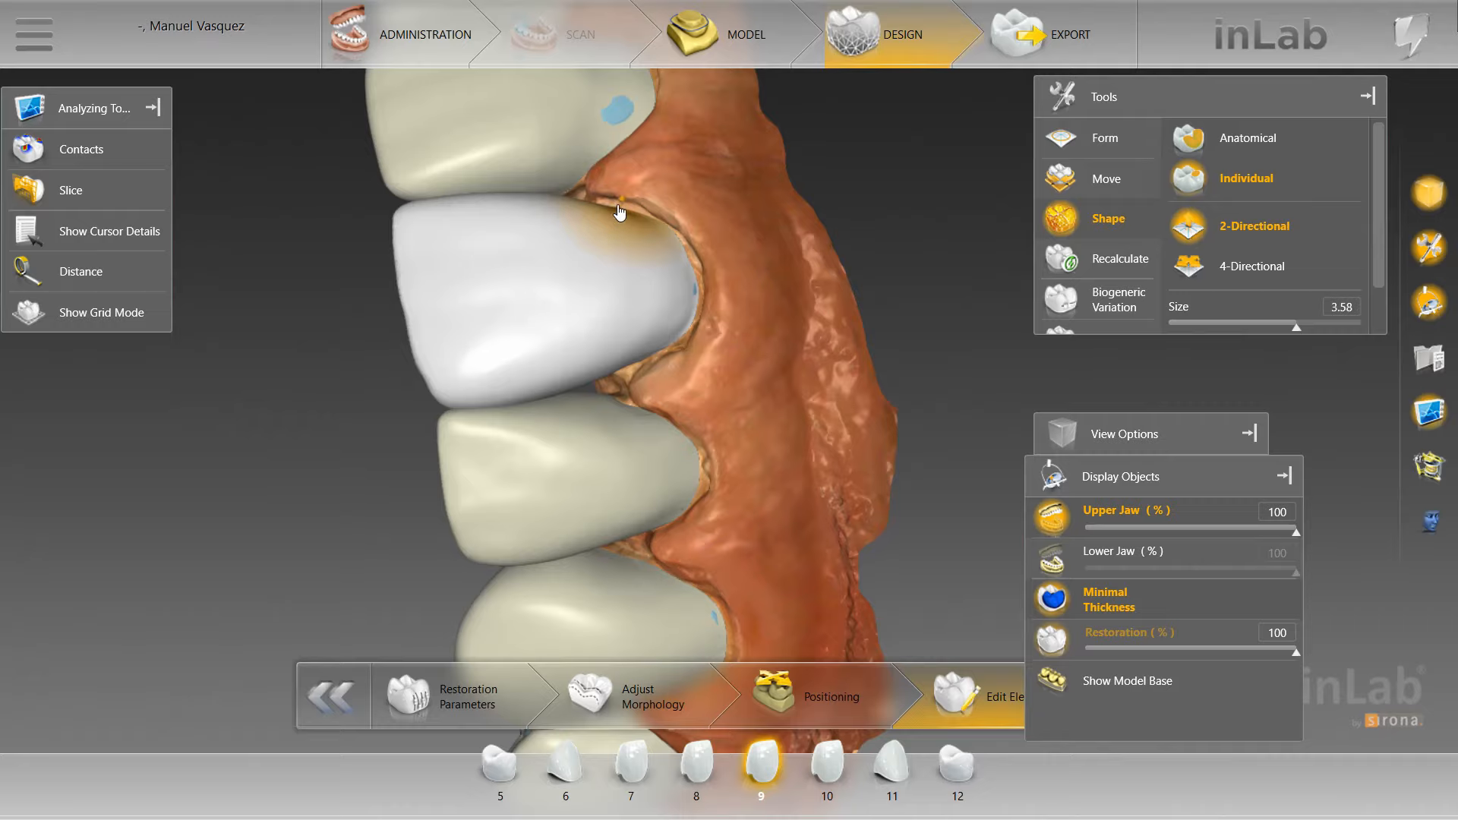
pyautogui.scroll(-3, 763, 230)
# Reshape the distal incisal corner of tooth 9 with 4-Directional Individual shaping at size 3.90
pyautogui.moveTo(762, 231); pyautogui.dragTo(782, 260)
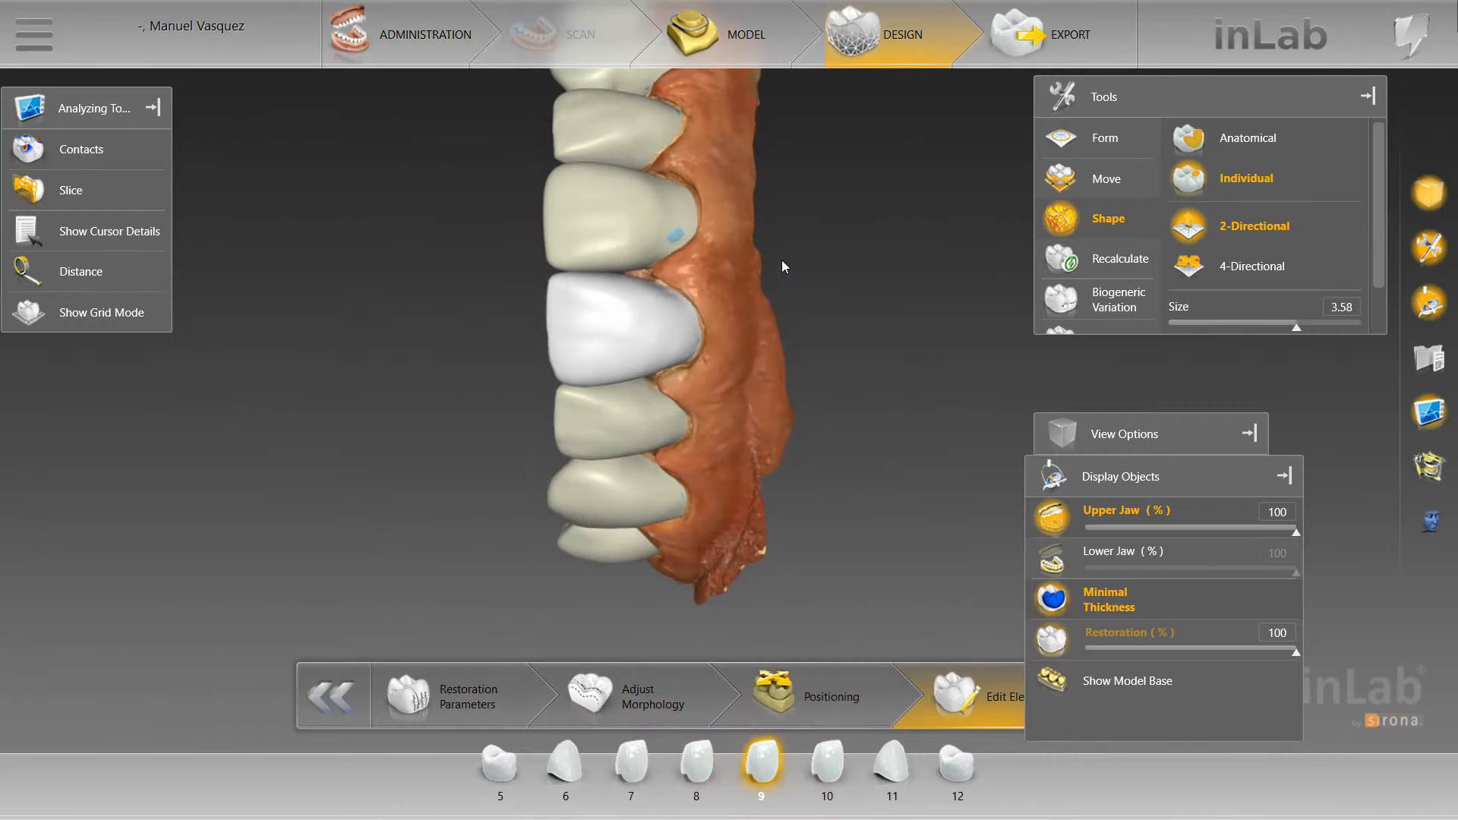
pyautogui.scroll(3, 781, 260)
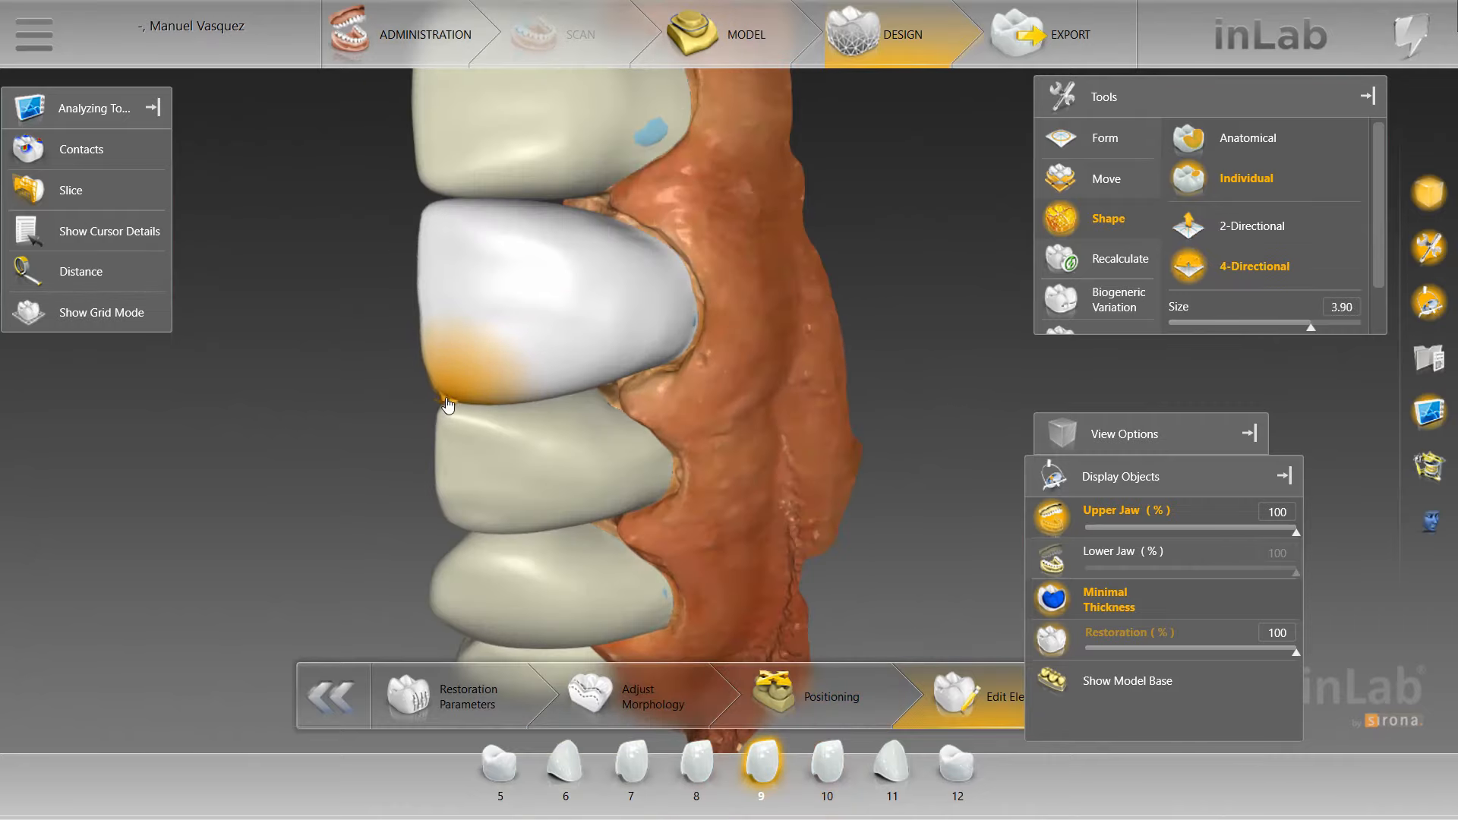
pyautogui.scroll(-3, 410, 403)
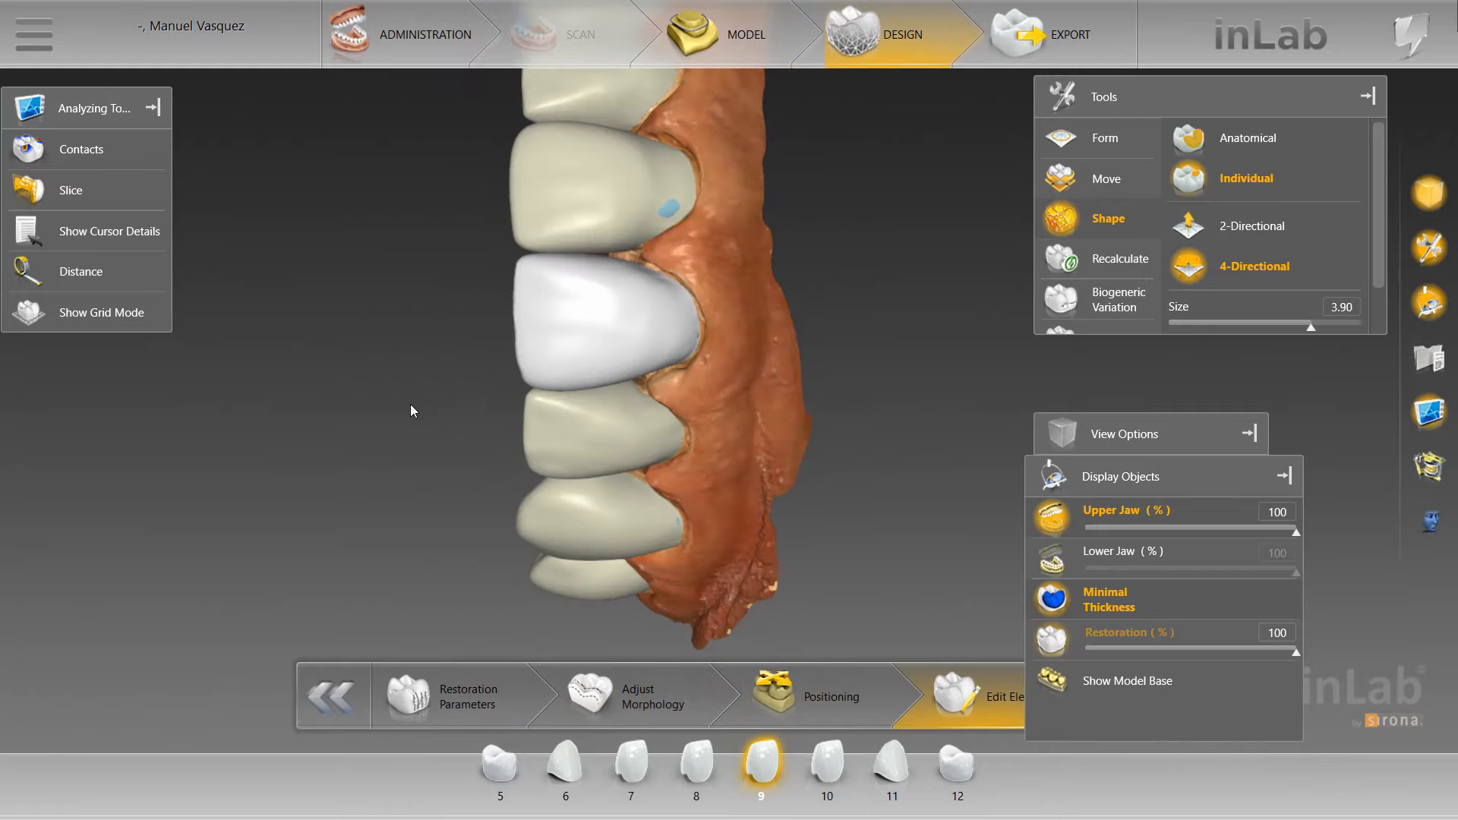
# Switch to the front view and overlay the measuring grid to compare the front teeth
pyautogui.click(1151, 446)
pyautogui.click(1223, 611)
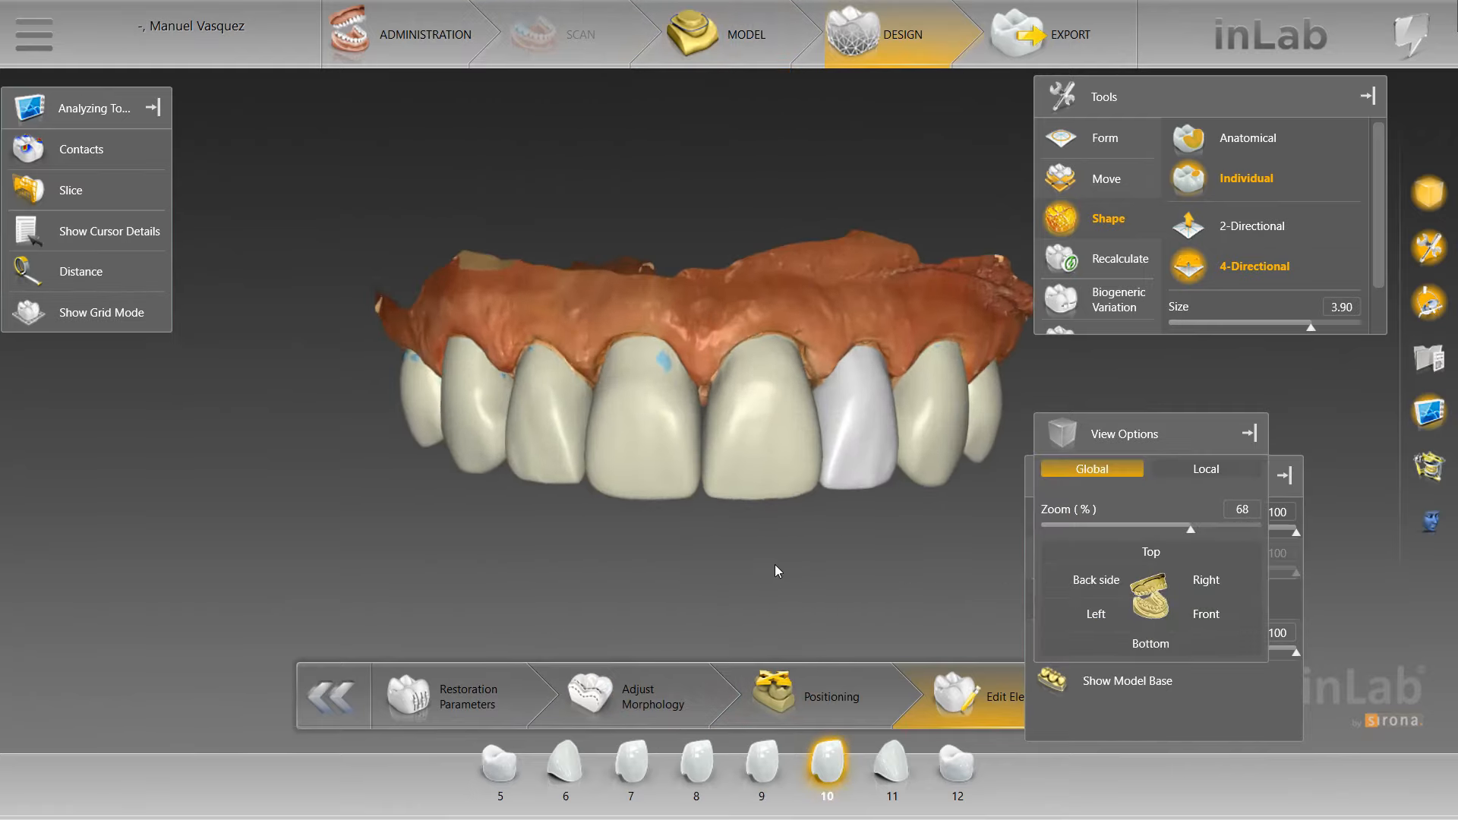
pyautogui.scroll(3, 612, 584)
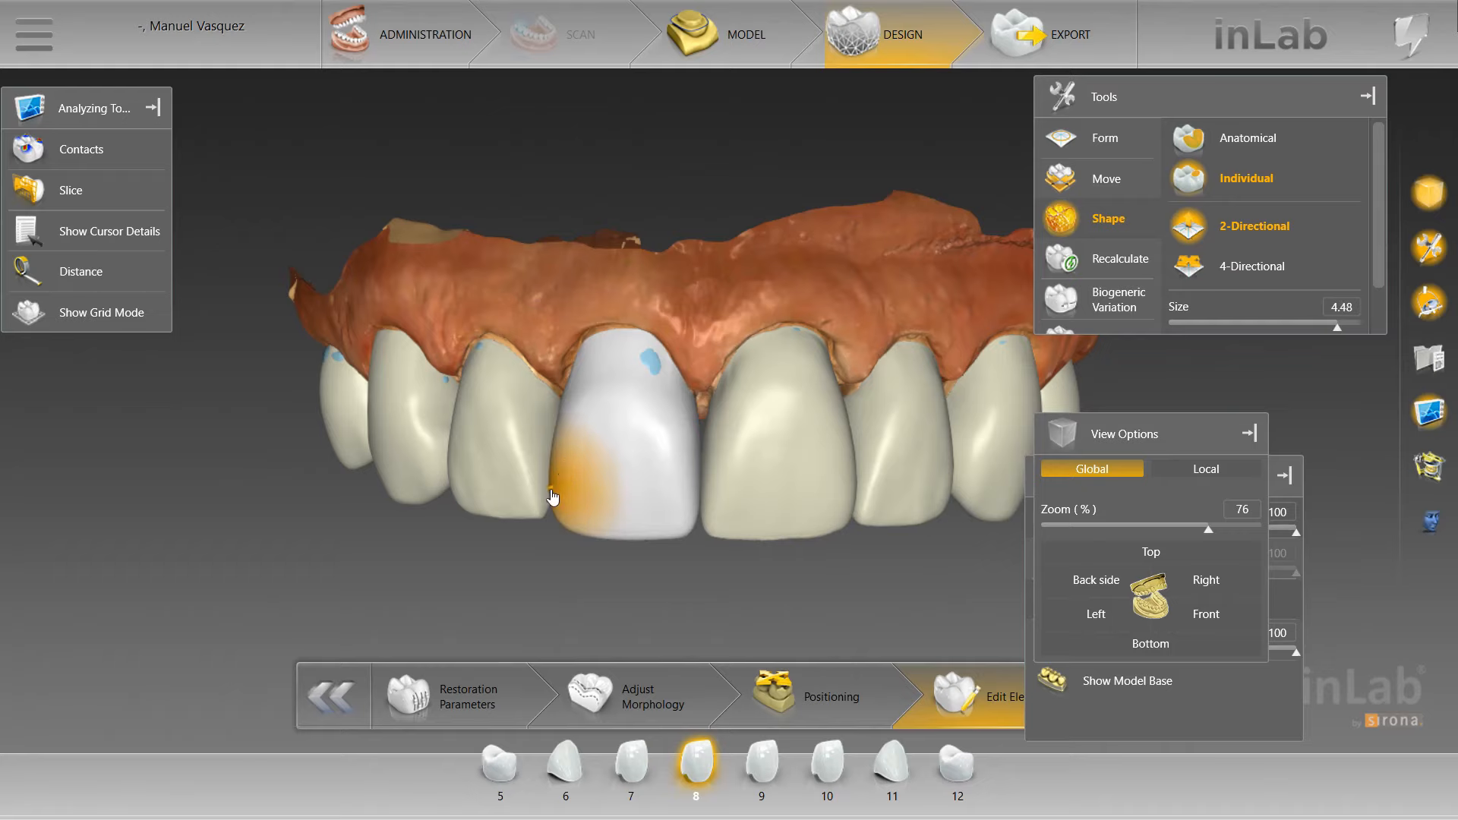
pyautogui.press('g')
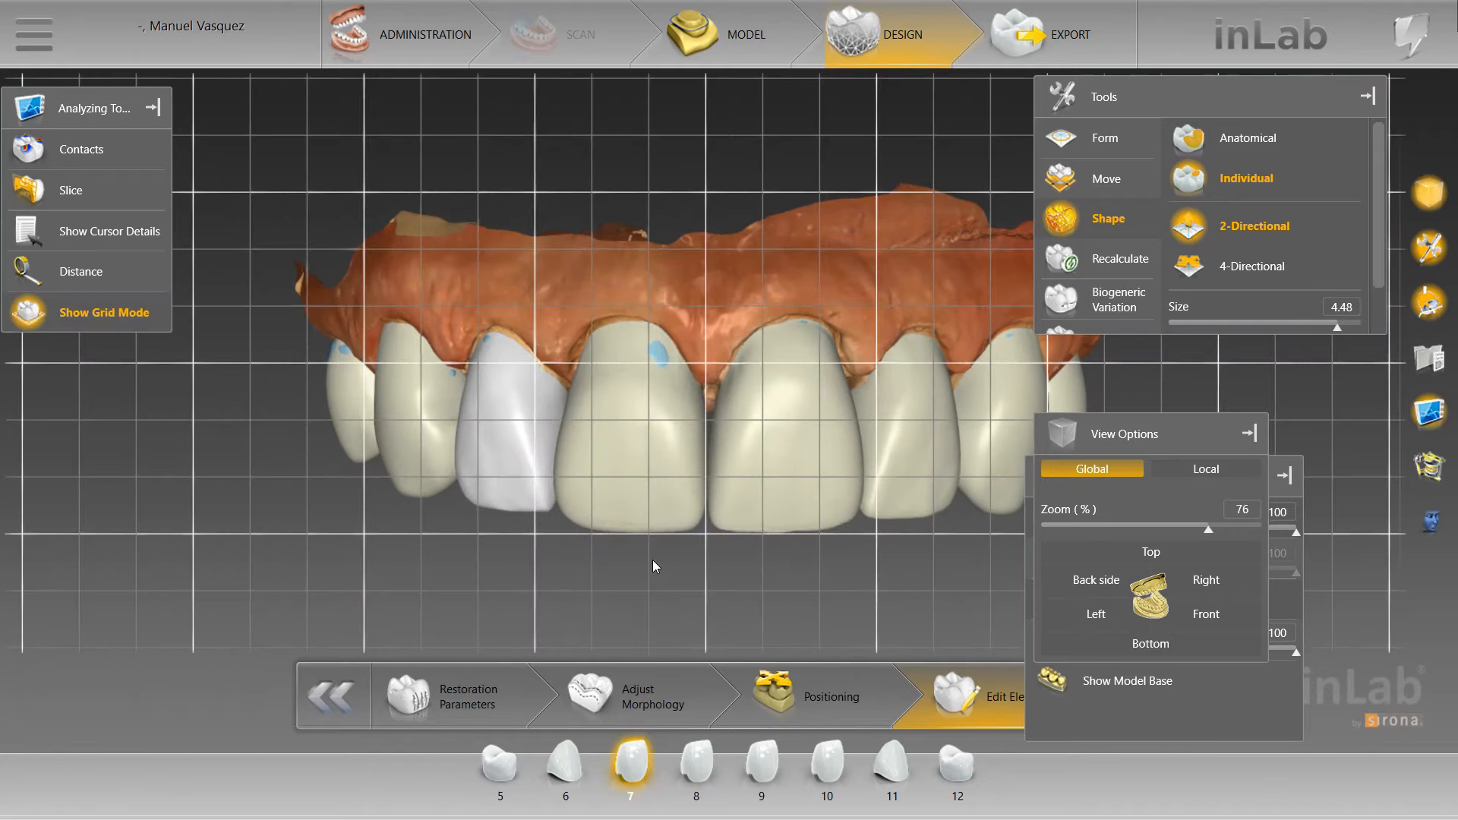
pyautogui.scroll(2, 650, 559)
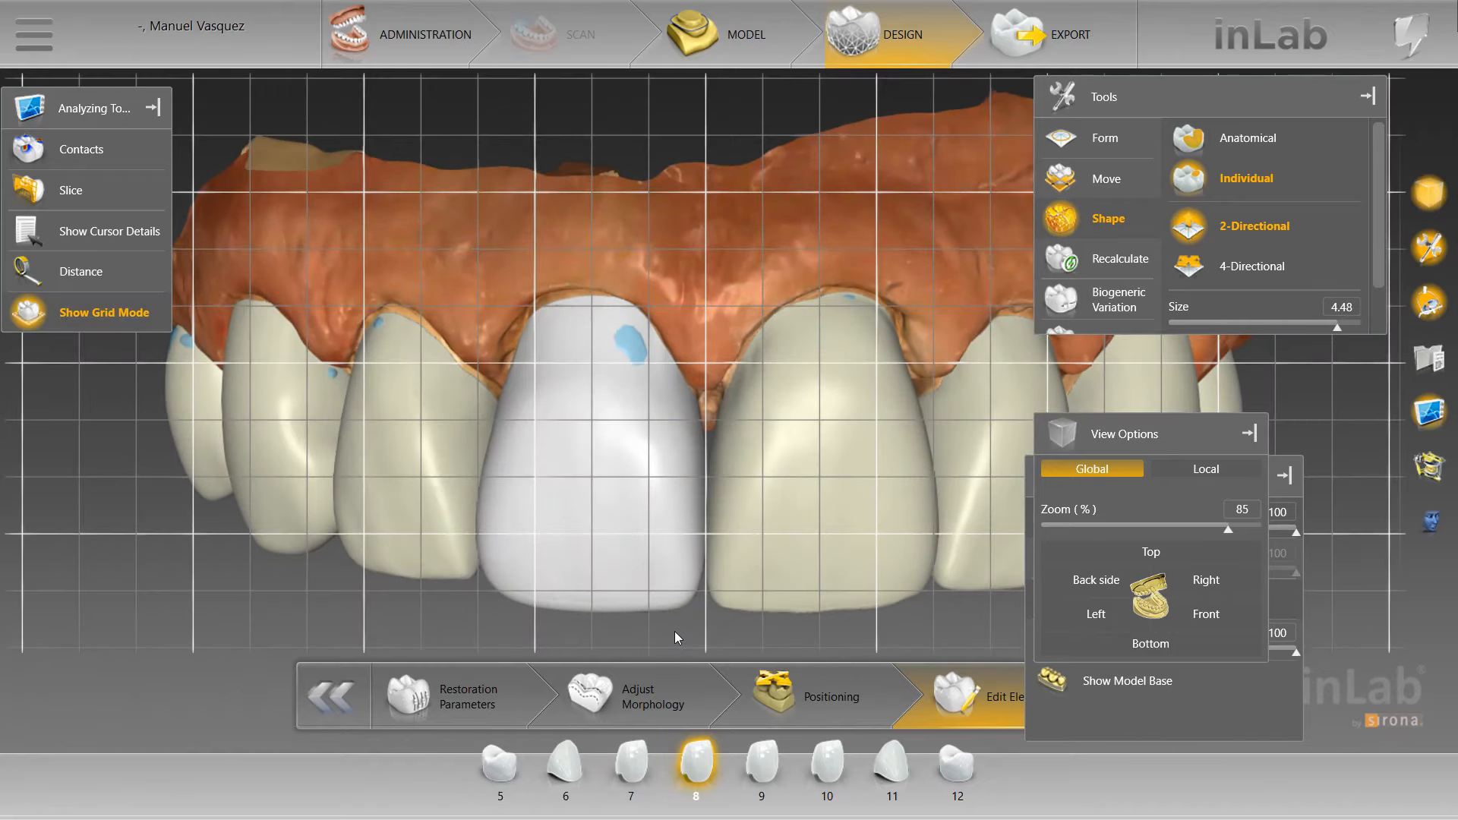
# Reshape tooth 8's distal incisal corner 4-directionally at size 4.48, and its distal side 2-directionally at sizes 5.00 and 3.92
pyautogui.click(1243, 270)
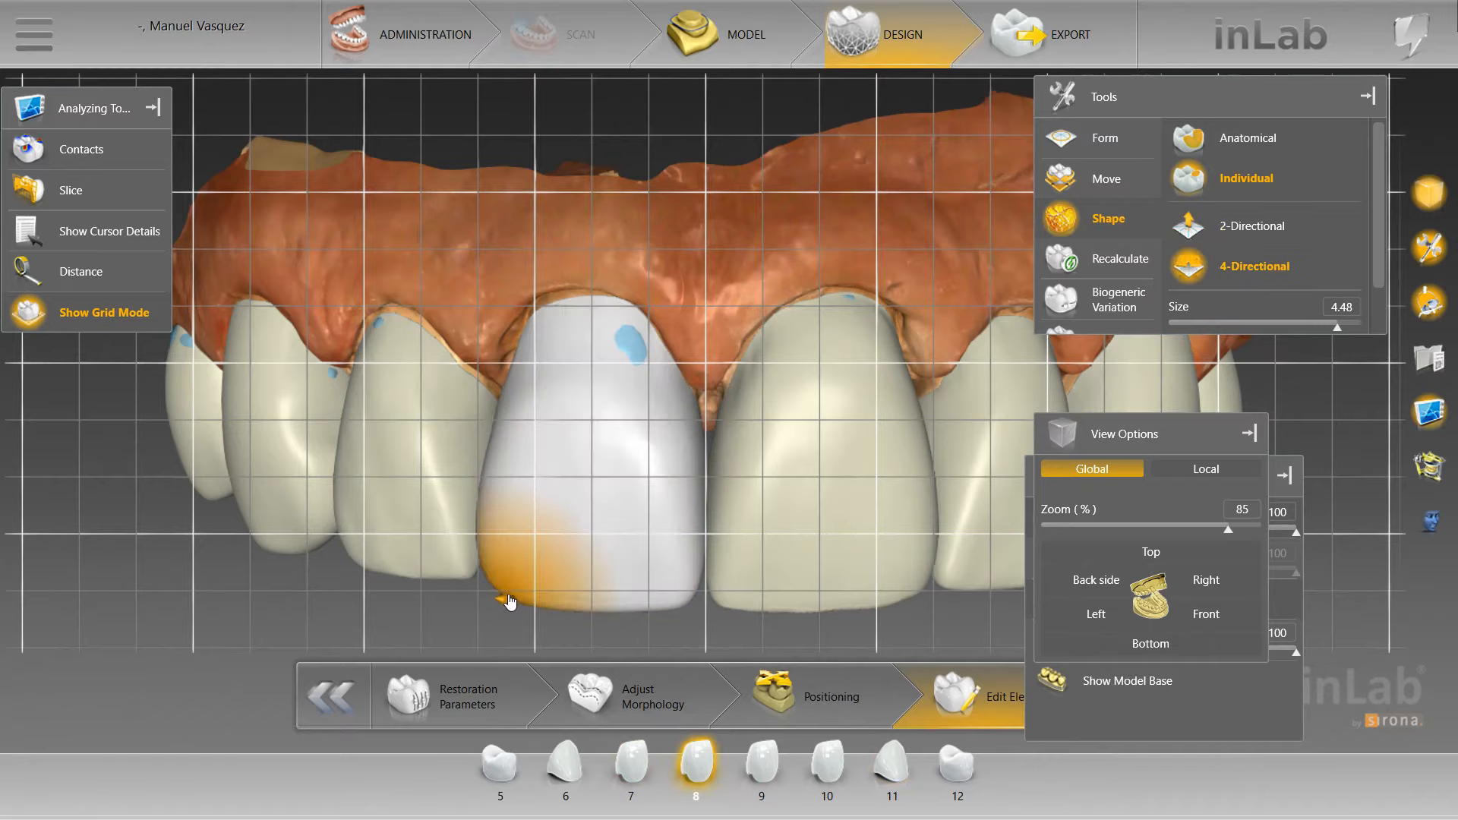
pyautogui.click(1253, 225)
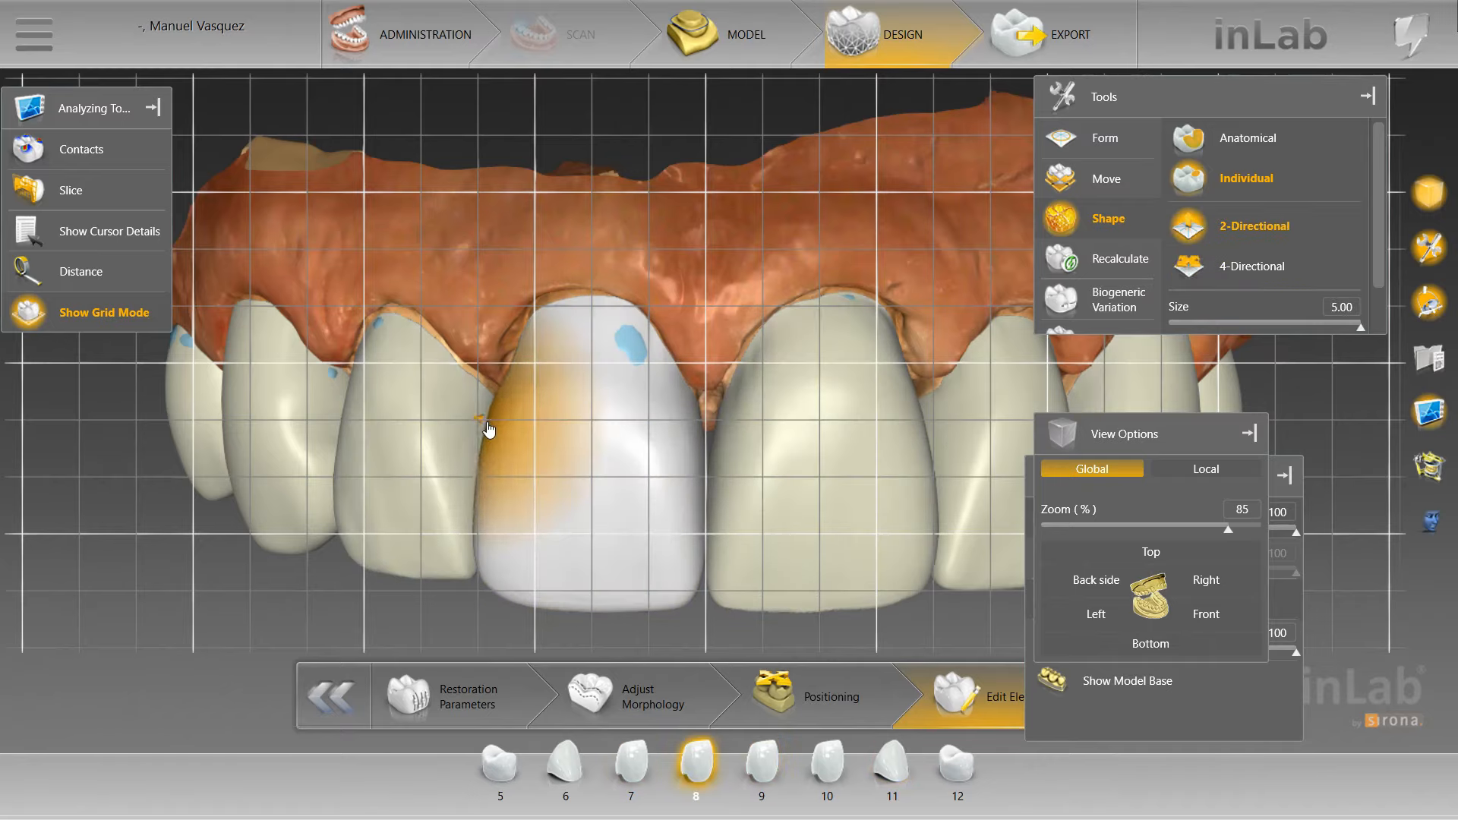
pyautogui.scroll(-1, 498, 435)
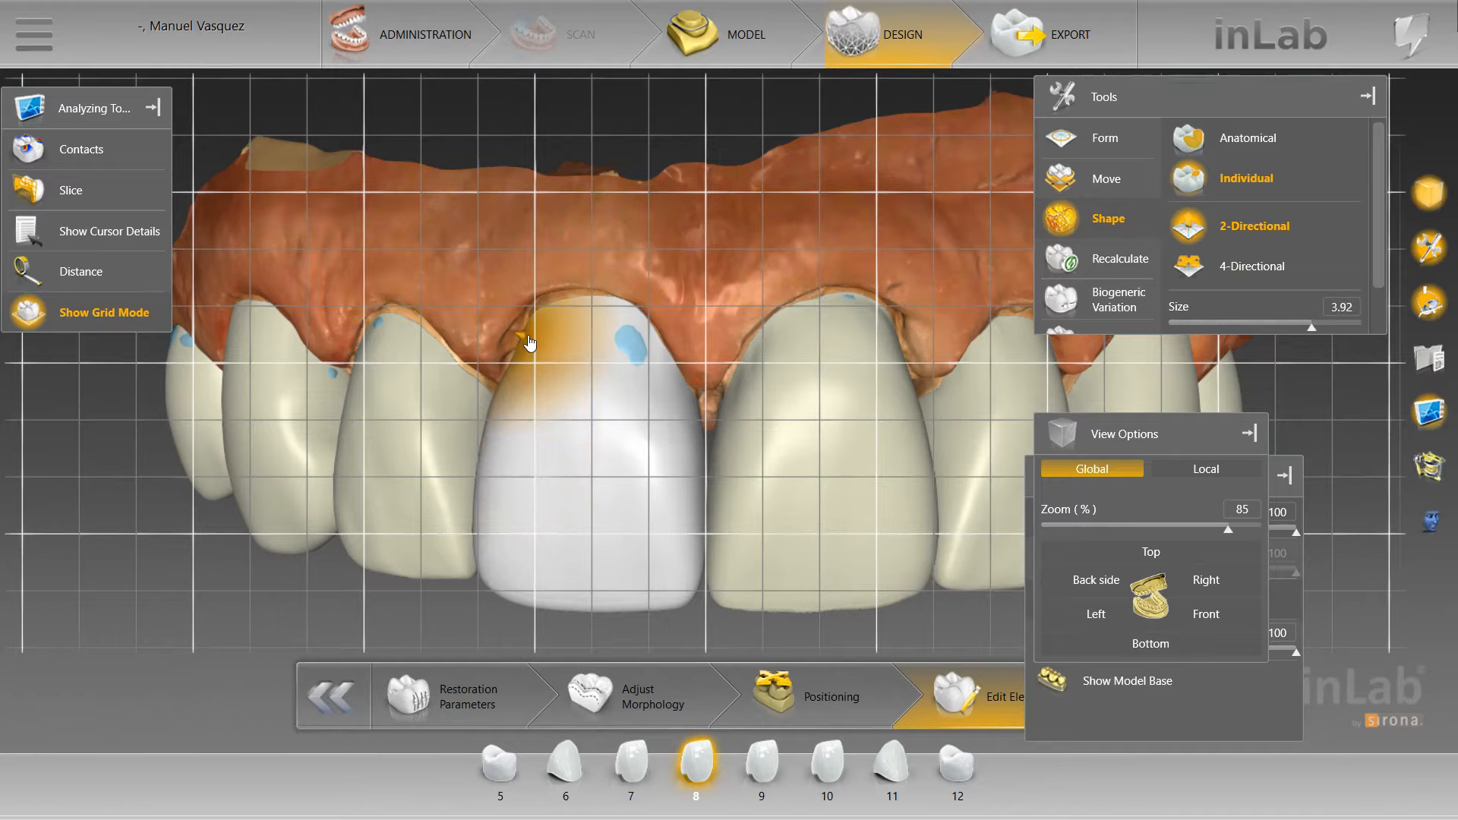
# Refine the distal gum-margin contour of tooth 8 with 2-Directional shaping at size 2.50, without the grid
pyautogui.moveTo(528, 347); pyautogui.dragTo(573, 364, button='middle')
pyautogui.scroll(-2, 539, 286)
pyautogui.scroll(-1, 539, 362)
pyautogui.moveTo(539, 292)
pyautogui.mouseDown(button='middle')
pyautogui.moveTo(539, 362)
pyautogui.moveTo(540, 347)
pyautogui.mouseUp(button='middle')
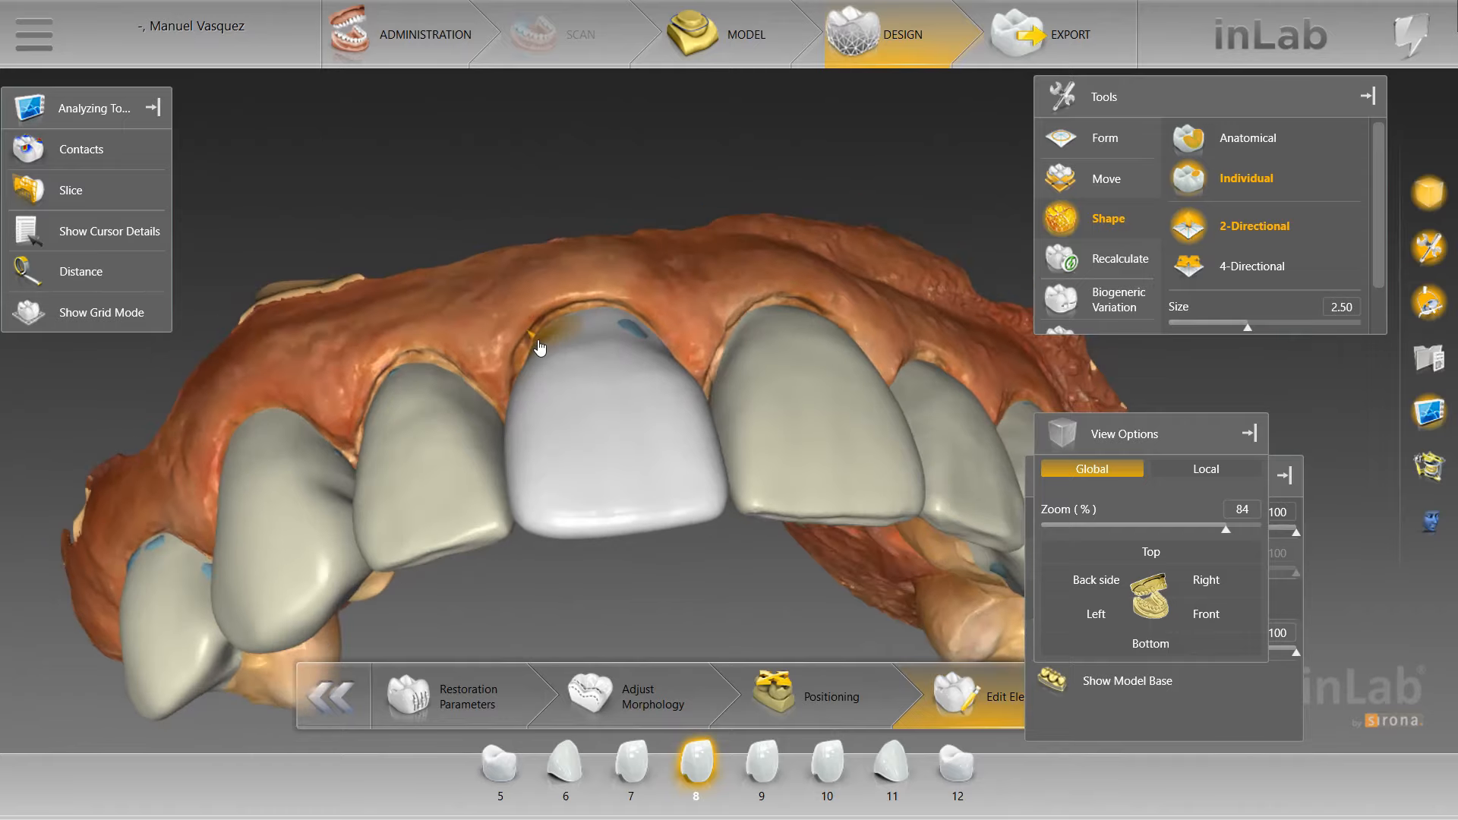
# Reshape the palatal side of tooth 8 over the blue minimal-thickness area with 2-Directional Individual shaping at sizes 3.42 and 2.98
pyautogui.moveTo(577, 279); pyautogui.dragTo(692, 407, button='middle')
pyautogui.moveTo(673, 298); pyautogui.dragTo(601, 196, button='middle')
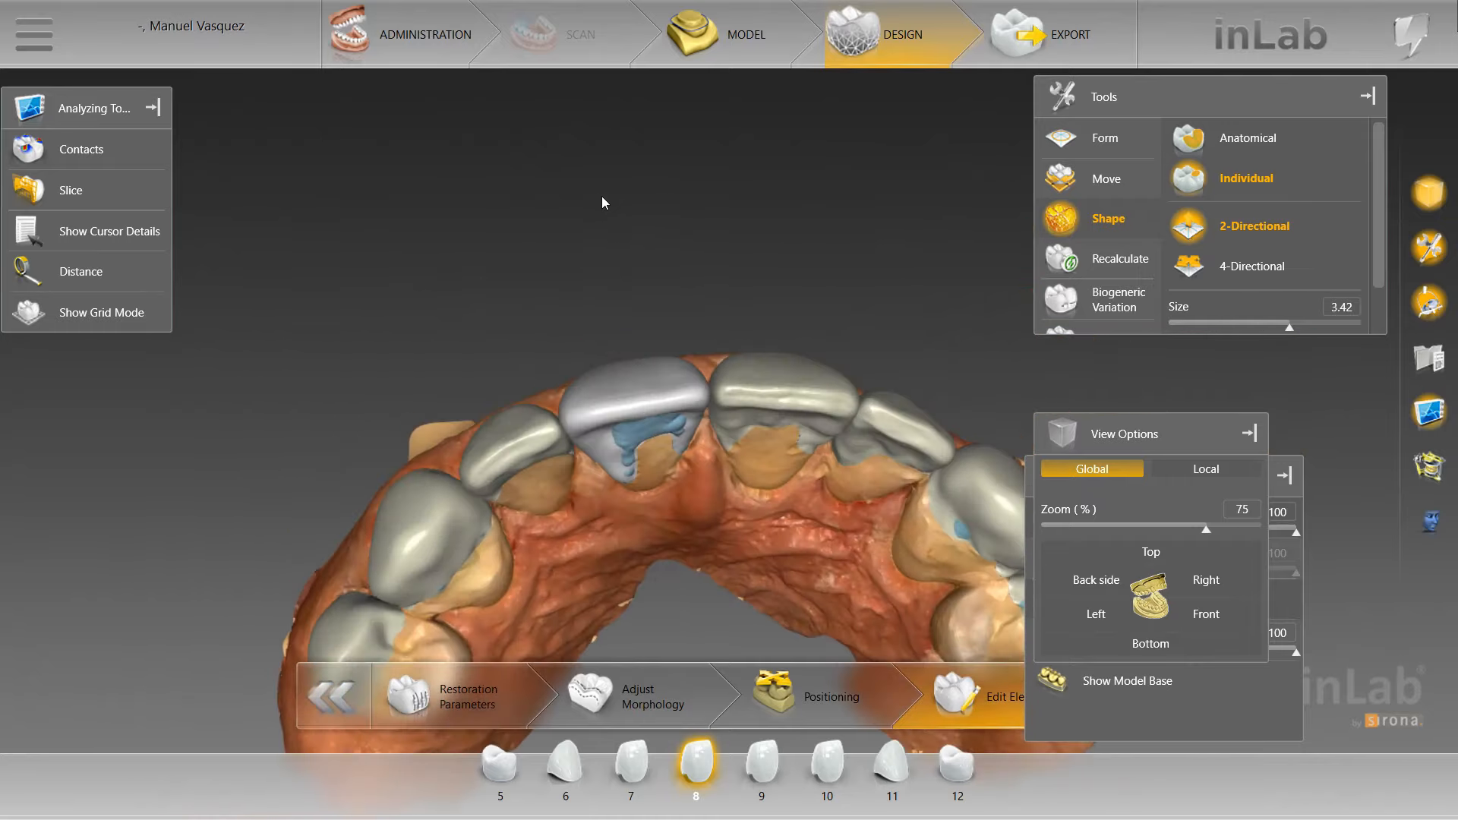
pyautogui.moveTo(601, 196); pyautogui.dragTo(601, 280, button='right')
pyautogui.moveTo(625, 225); pyautogui.dragTo(597, 147, button='middle')
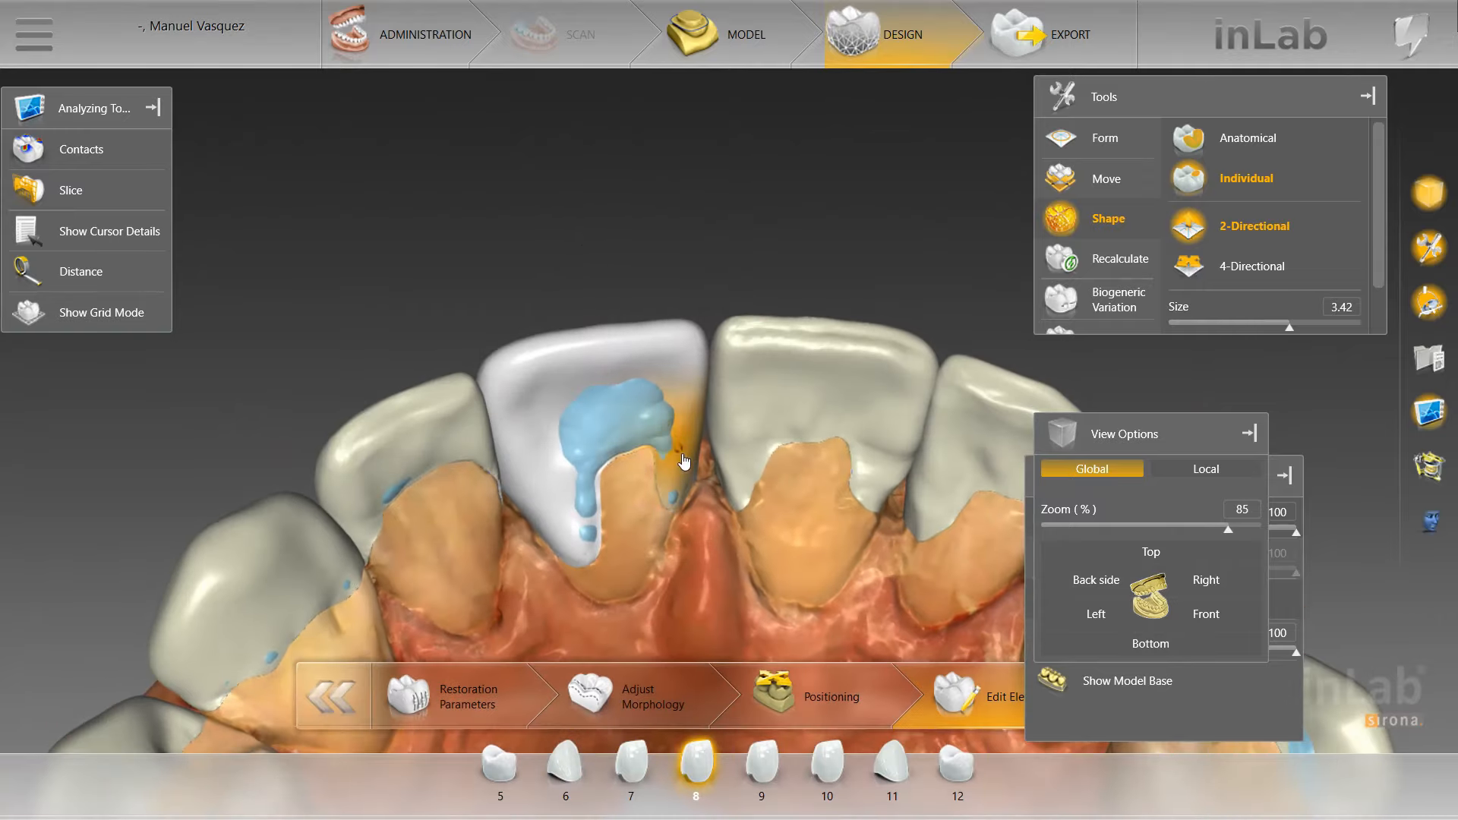
pyautogui.moveTo(701, 474)
pyautogui.mouseDown(button='middle')
pyautogui.moveTo(583, 544)
pyautogui.moveTo(585, 462)
pyautogui.moveTo(487, 349)
pyautogui.moveTo(517, 525)
pyautogui.moveTo(525, 439)
pyautogui.mouseUp(button='middle')
pyautogui.click(508, 462)
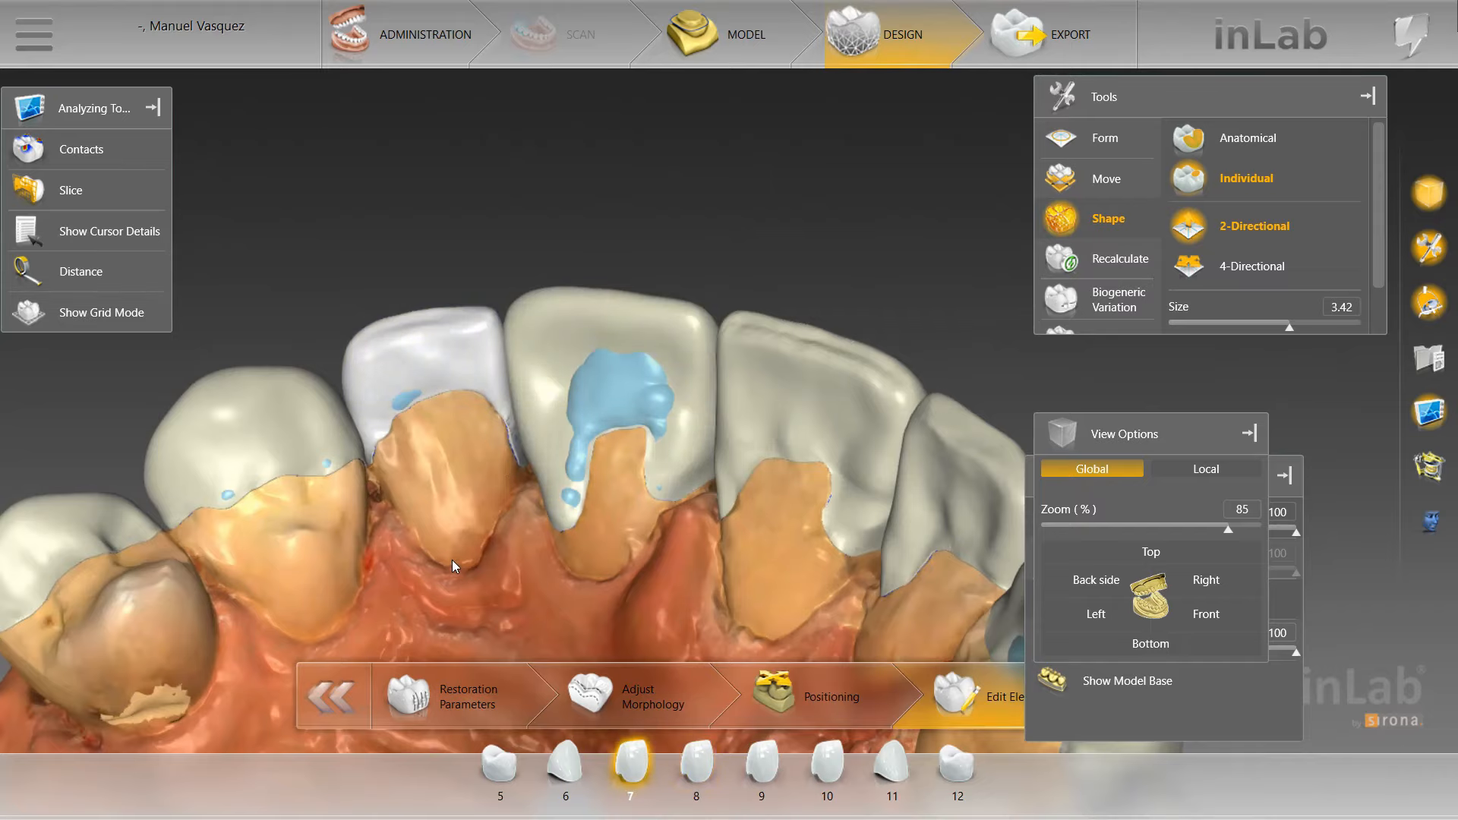
pyautogui.click(565, 475)
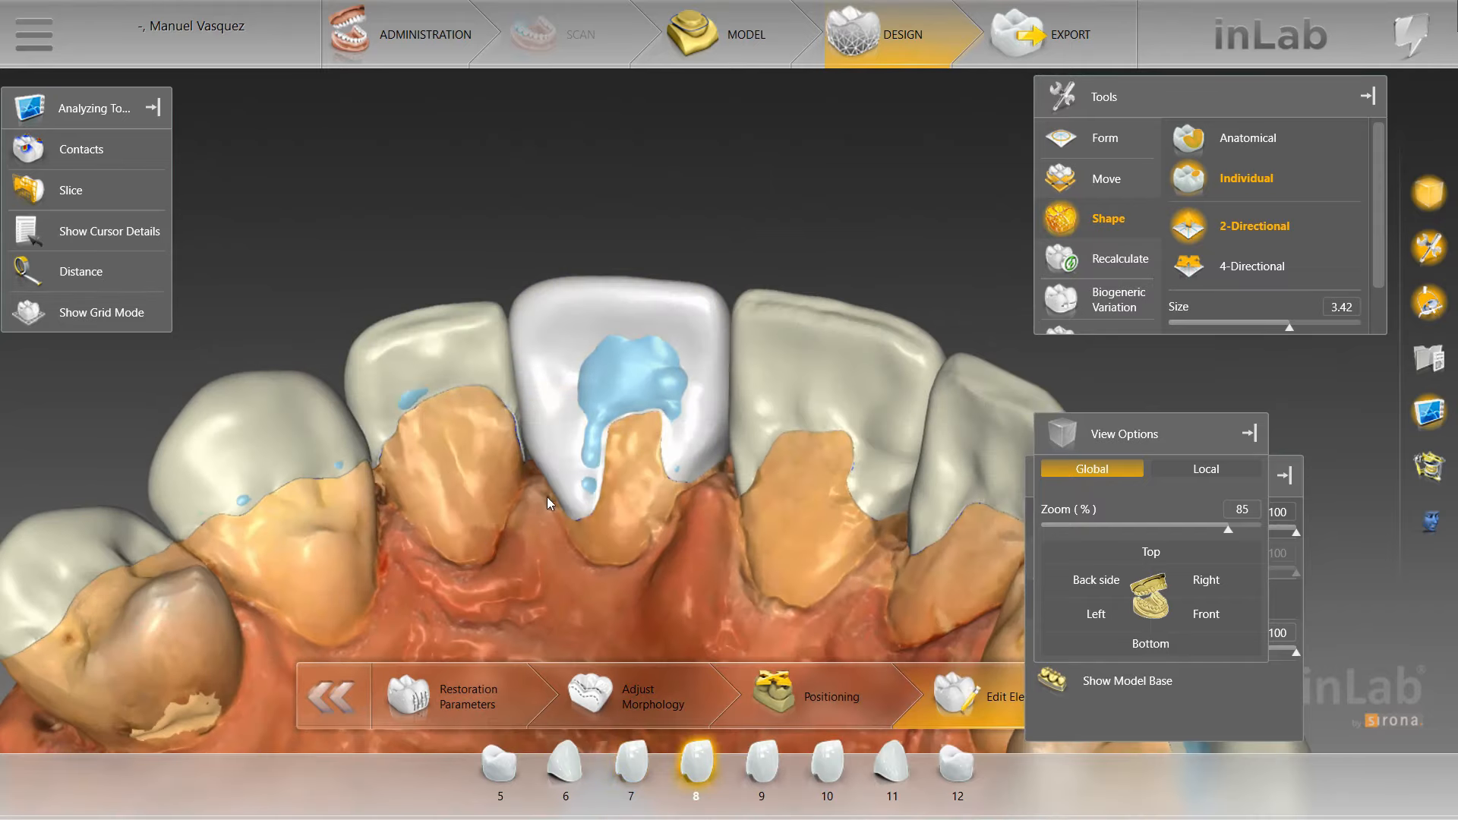
pyautogui.moveTo(546, 496); pyautogui.dragTo(619, 600)
pyautogui.moveTo(631, 423)
pyautogui.mouseDown()
pyautogui.moveTo(681, 410)
pyautogui.moveTo(688, 423)
pyautogui.moveTo(621, 493)
pyautogui.mouseUp()
# Smooth the palatal surface of tooth 8 with the Form Smooth tool at size 2.13 mm and strength 10%
pyautogui.rightClick(621, 454)
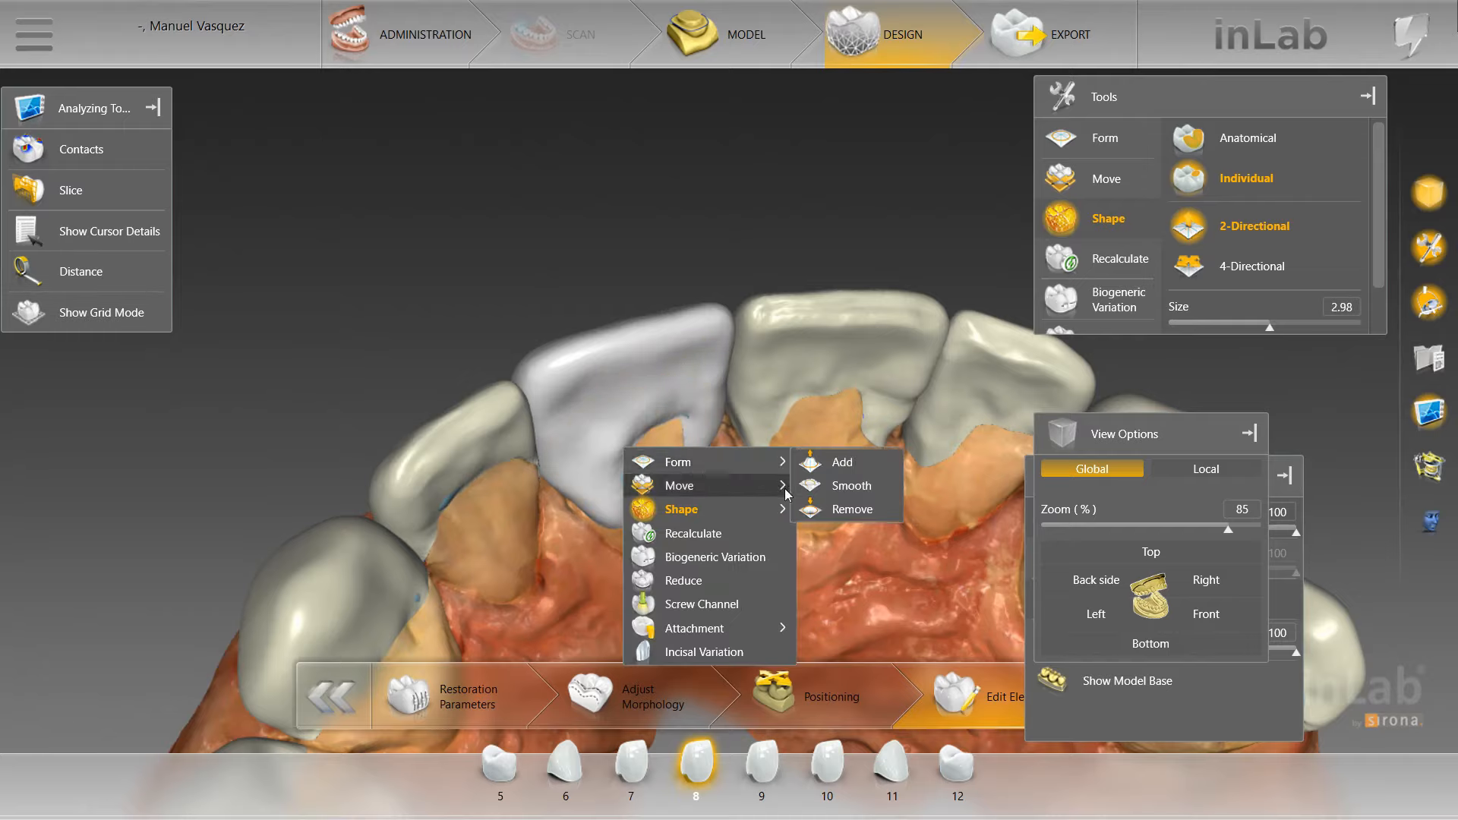
pyautogui.click(835, 486)
pyautogui.moveTo(644, 486); pyautogui.dragTo(615, 437, button='right')
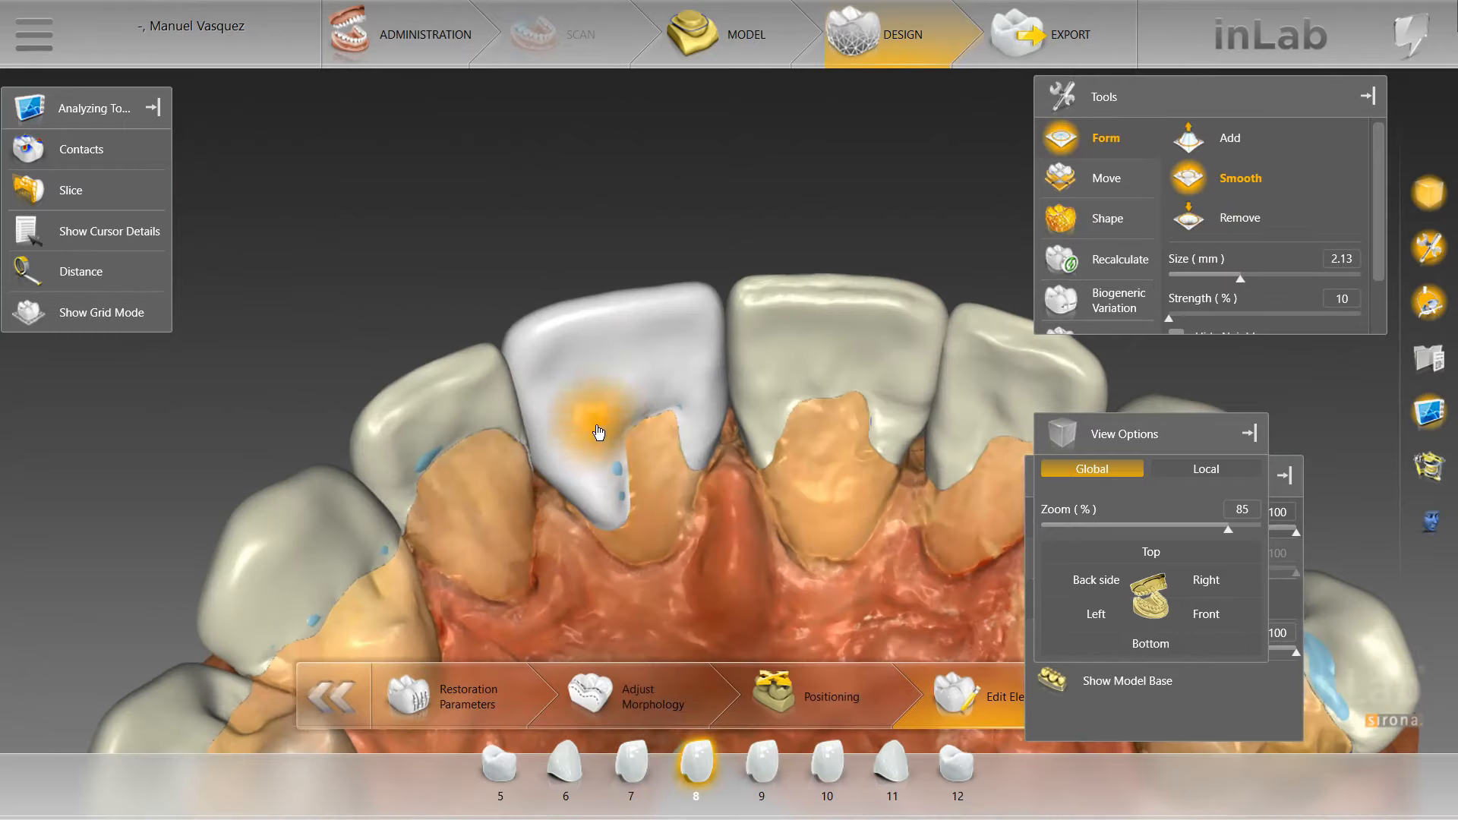
pyautogui.scroll(-2, 579, 306)
pyautogui.moveTo(579, 306)
pyautogui.mouseDown()
pyautogui.moveTo(563, 322)
pyautogui.moveTo(566, 363)
pyautogui.mouseUp()
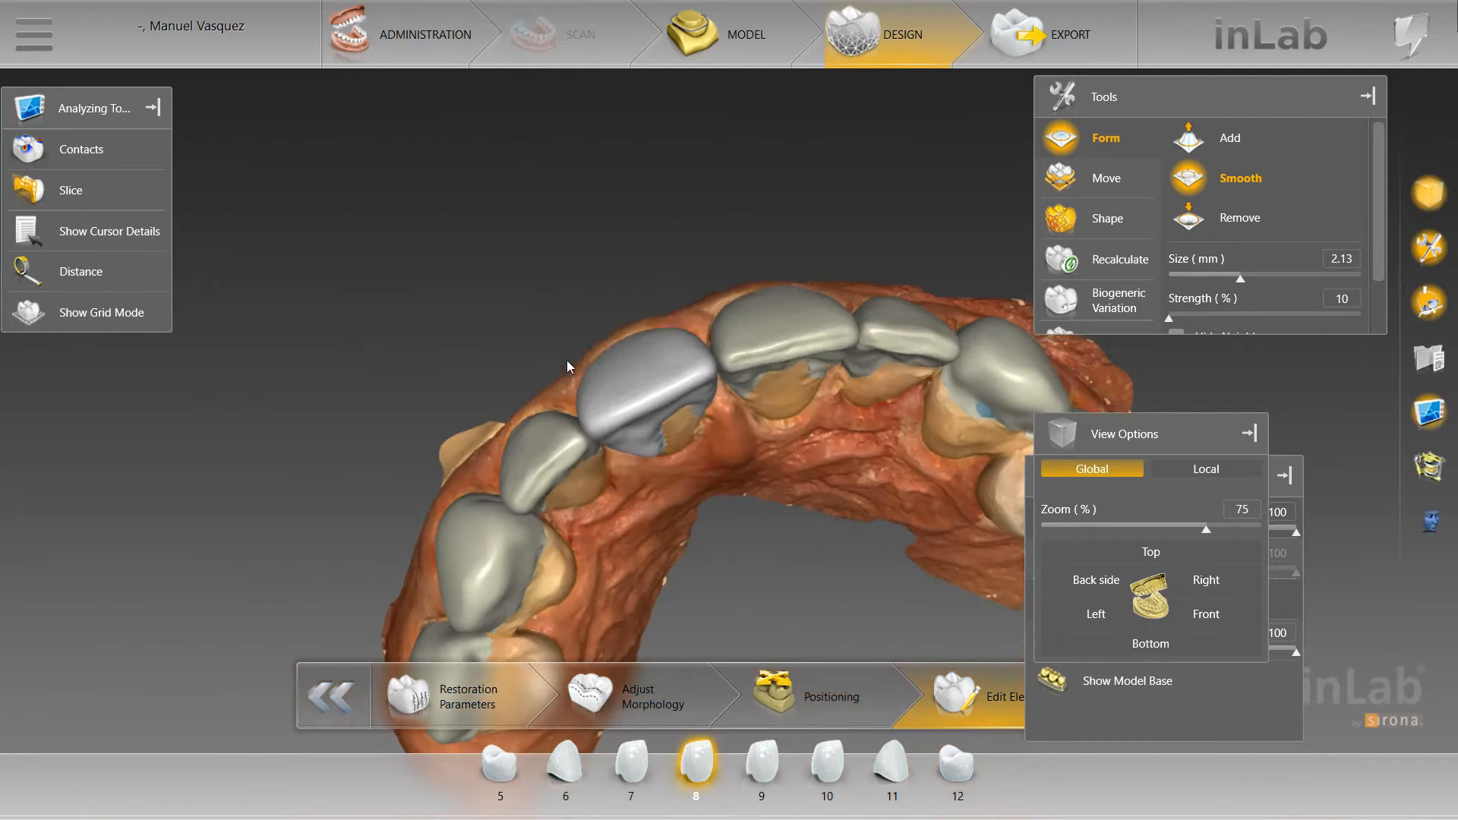
# Remove material along the incisal edge of tooth 8 with Form Remove at size 1.13 mm and strength 28%
pyautogui.moveTo(567, 360); pyautogui.dragTo(667, 521, button='right')
pyautogui.scroll(2, 666, 520)
pyautogui.click(1189, 218)
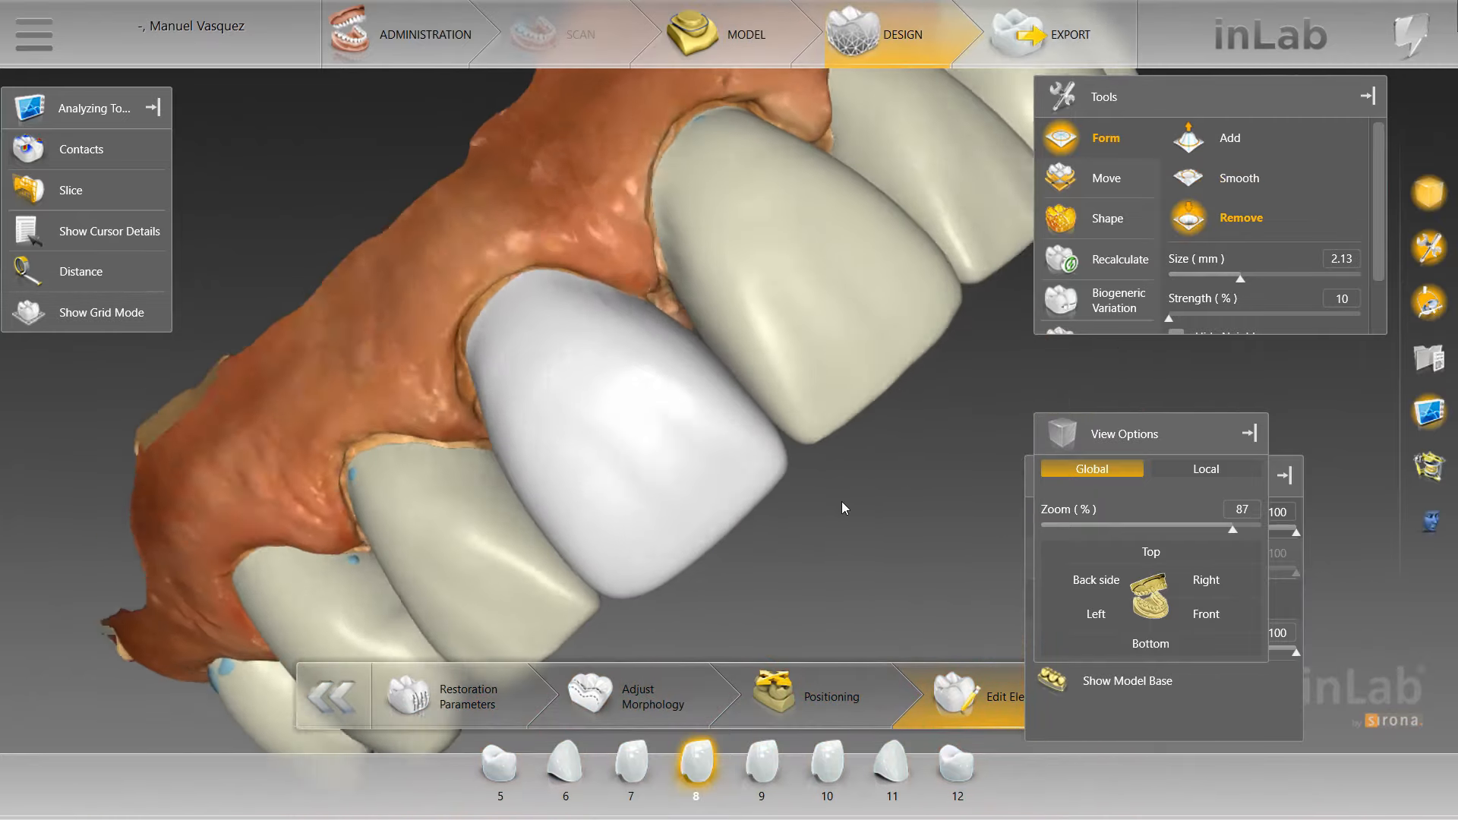
pyautogui.moveTo(842, 507); pyautogui.dragTo(601, 303, button='right')
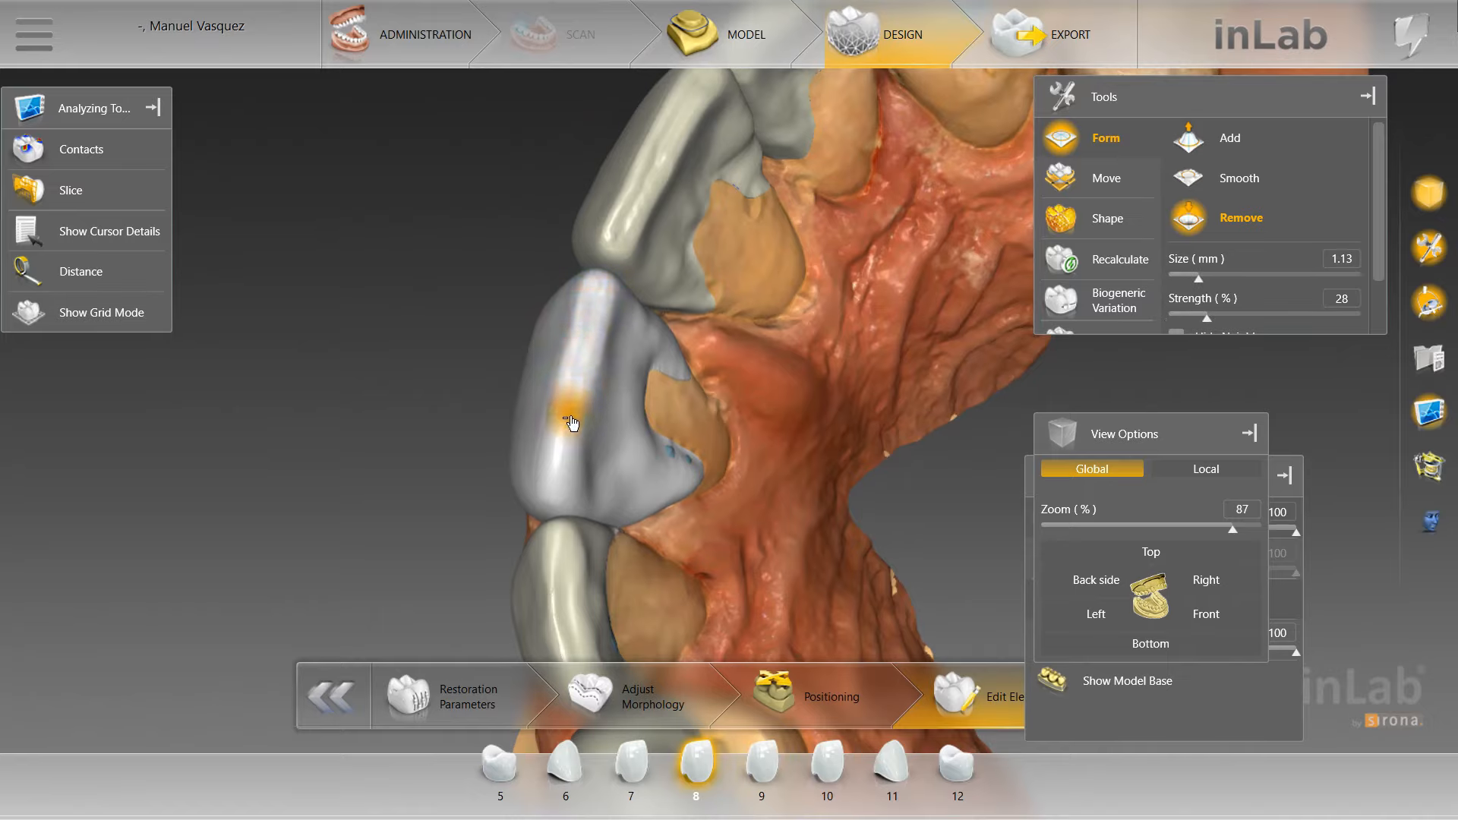
pyautogui.scroll(-3, 465, 273)
pyautogui.moveTo(466, 273); pyautogui.dragTo(612, 374)
# Reshape tooth 8's incisal edge 2-directionally at size 2.83 and its mesial side 4-directionally at size 1.88
pyautogui.rightClick(738, 433)
pyautogui.click(976, 510)
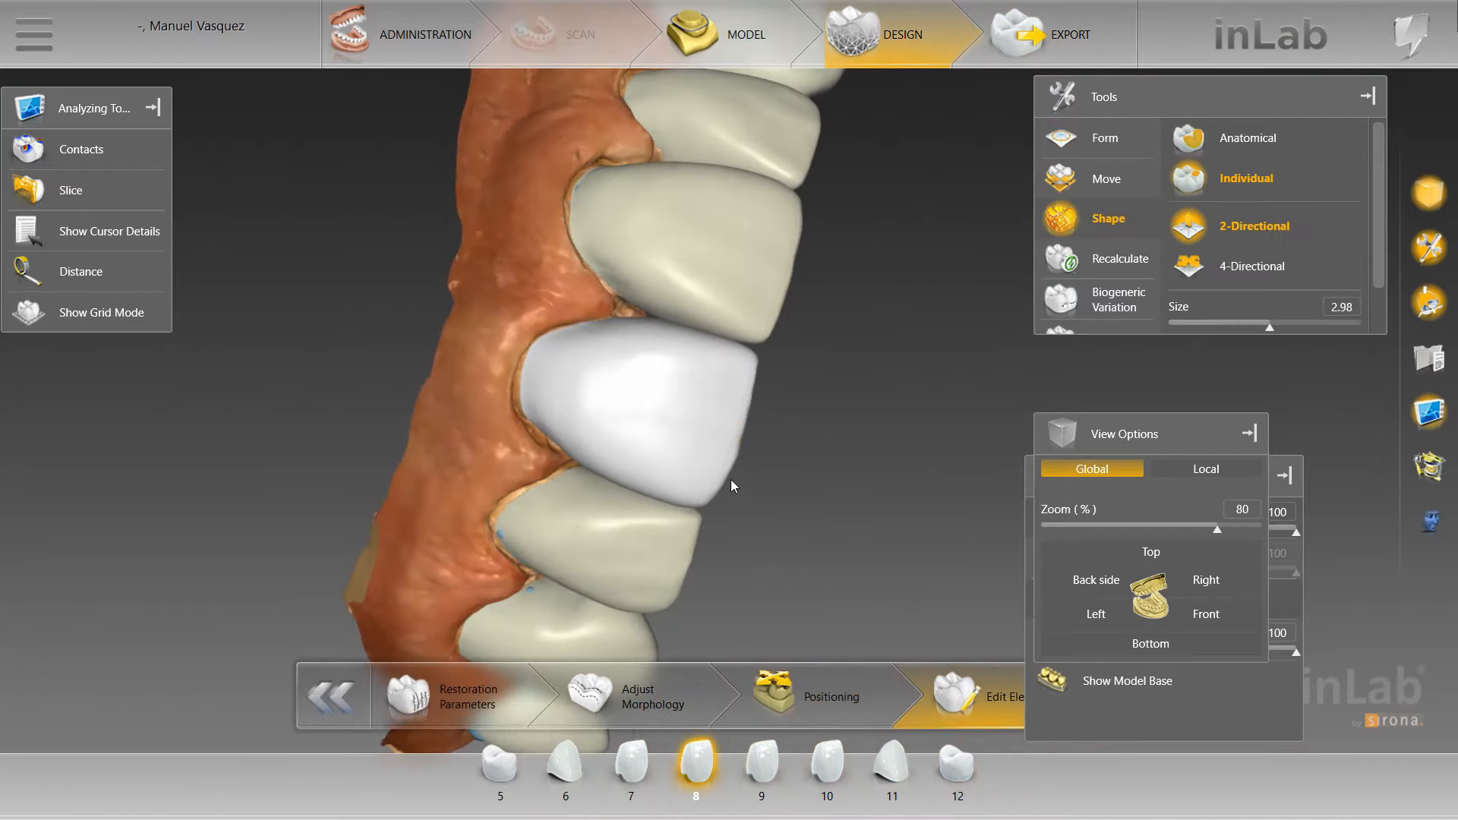
pyautogui.scroll(1, 729, 475)
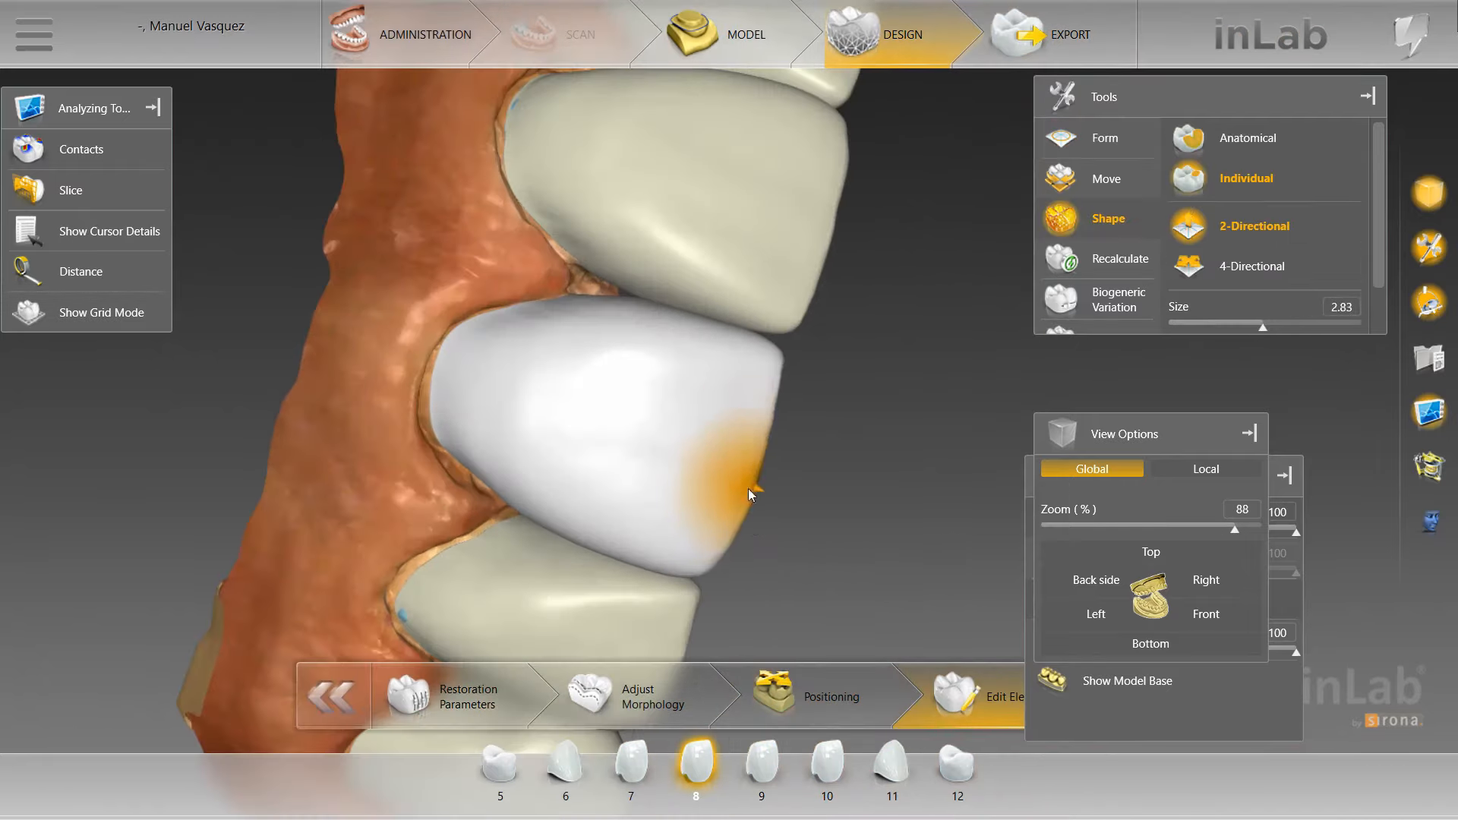
pyautogui.click(1204, 270)
pyautogui.moveTo(791, 366); pyautogui.dragTo(866, 358)
pyautogui.click(782, 351)
pyautogui.scroll(-1, 796, 353)
pyautogui.scroll(1, 867, 357)
pyautogui.click(669, 345)
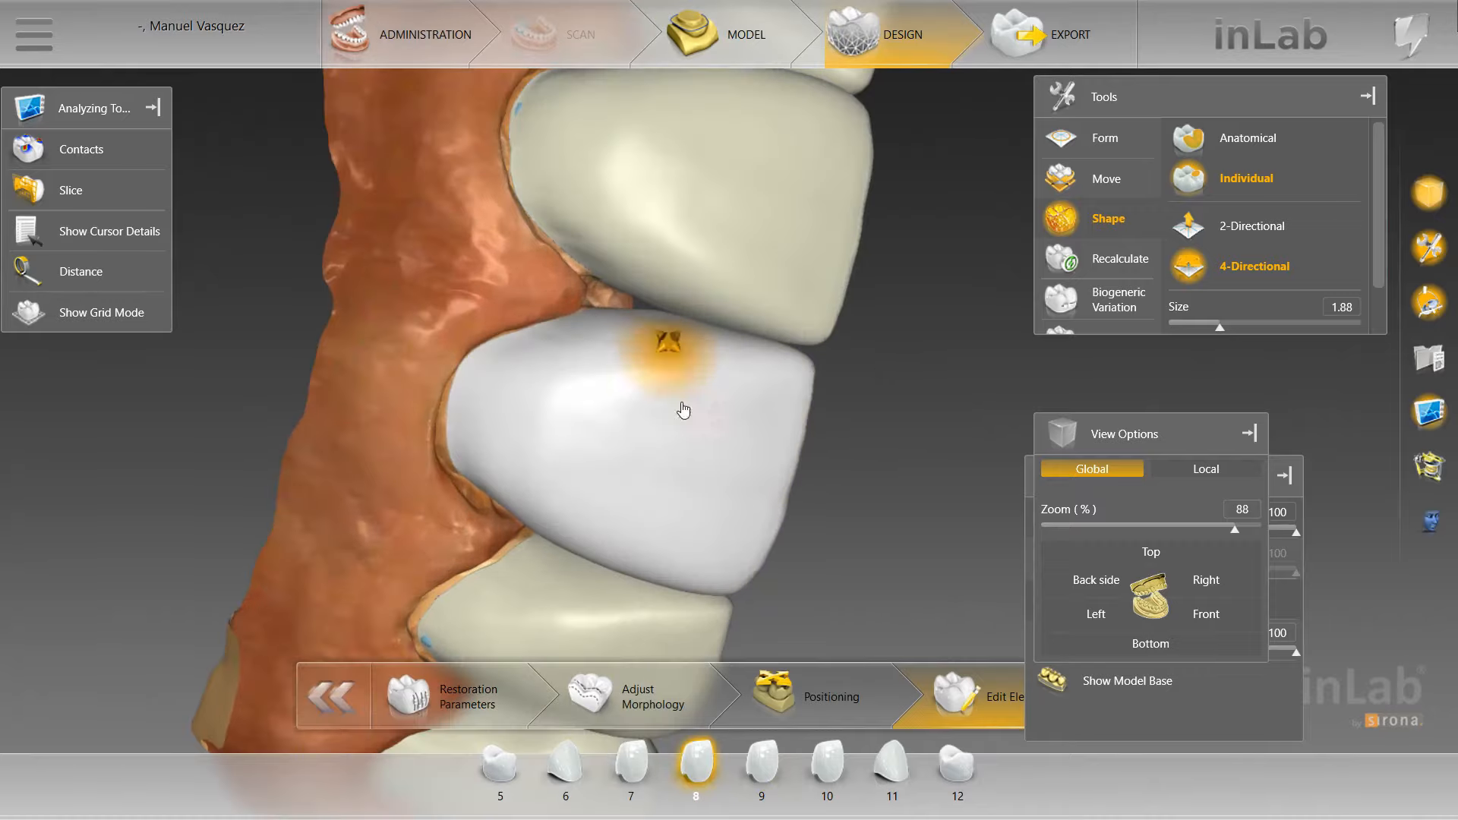
# Refine the contact contours between teeth 8 and 9 with 2-Directional shaping at sizes 2.90 and 3.65
pyautogui.click(722, 605)
pyautogui.scroll(-1, 752, 577)
pyautogui.moveTo(756, 577); pyautogui.dragTo(732, 375)
pyautogui.scroll(-2, 800, 439)
pyautogui.scroll(3, 732, 375)
pyautogui.press('space')
pyautogui.click(645, 303)
pyautogui.scroll(3, 551, 303)
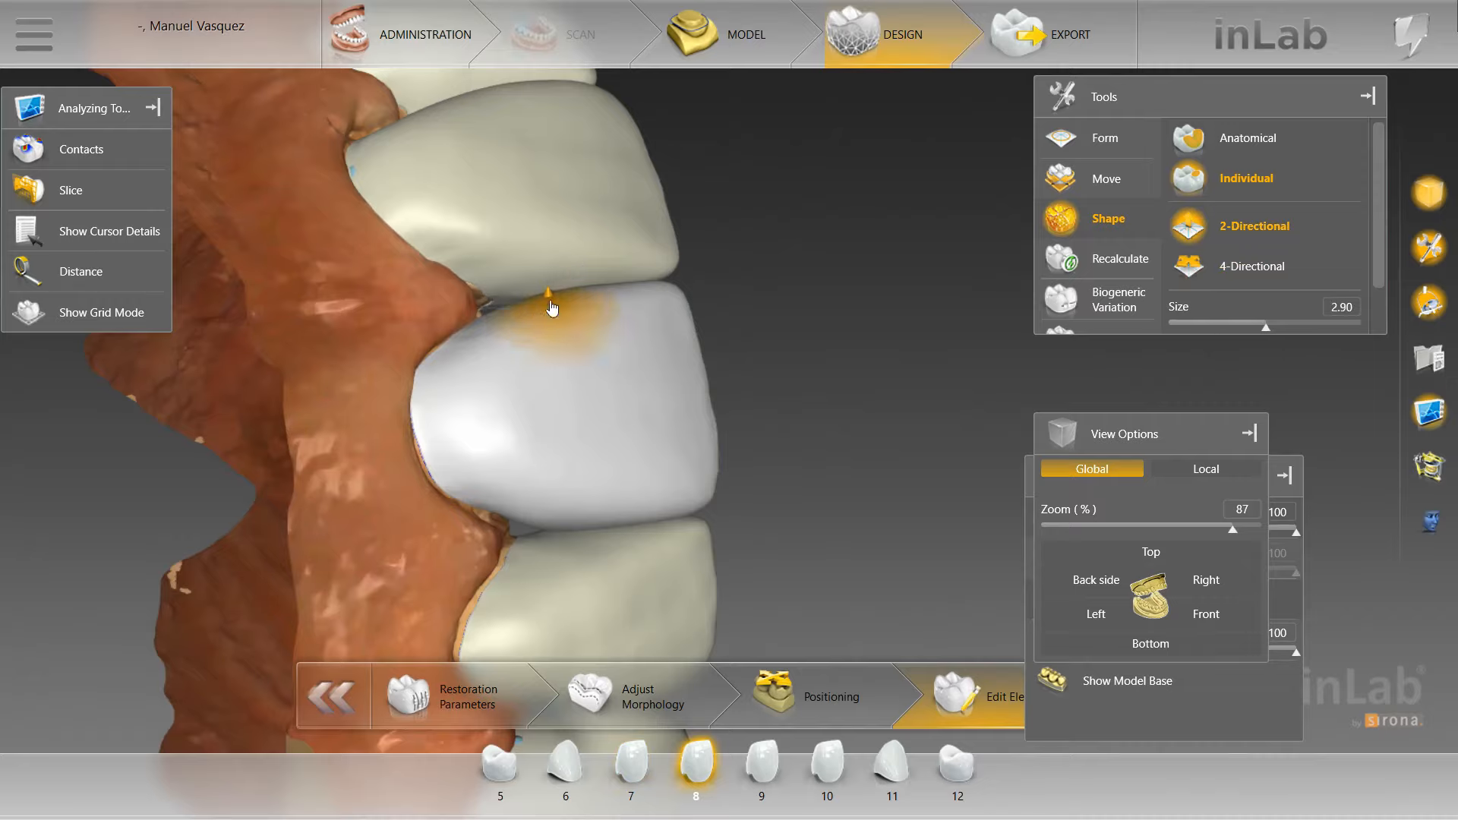
pyautogui.scroll(2, 548, 302)
pyautogui.click(600, 262)
pyautogui.scroll(-7, 785, 277)
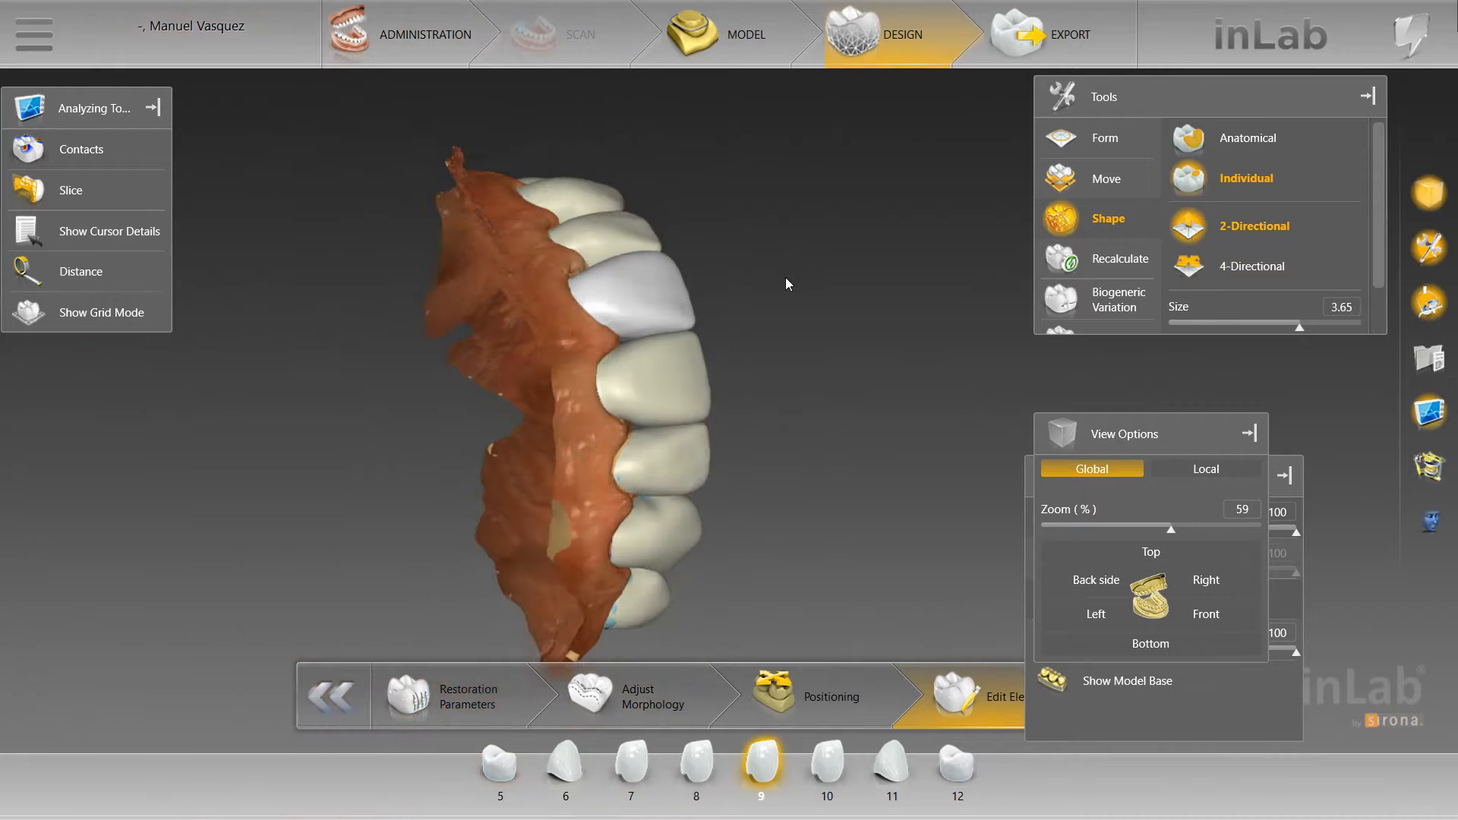
# Switch to the front view with the measuring grid and show the lower jaw together with the upper jaw
pyautogui.moveTo(785, 276); pyautogui.dragTo(727, 326)
pyautogui.click(1207, 614)
pyautogui.scroll(3, 715, 550)
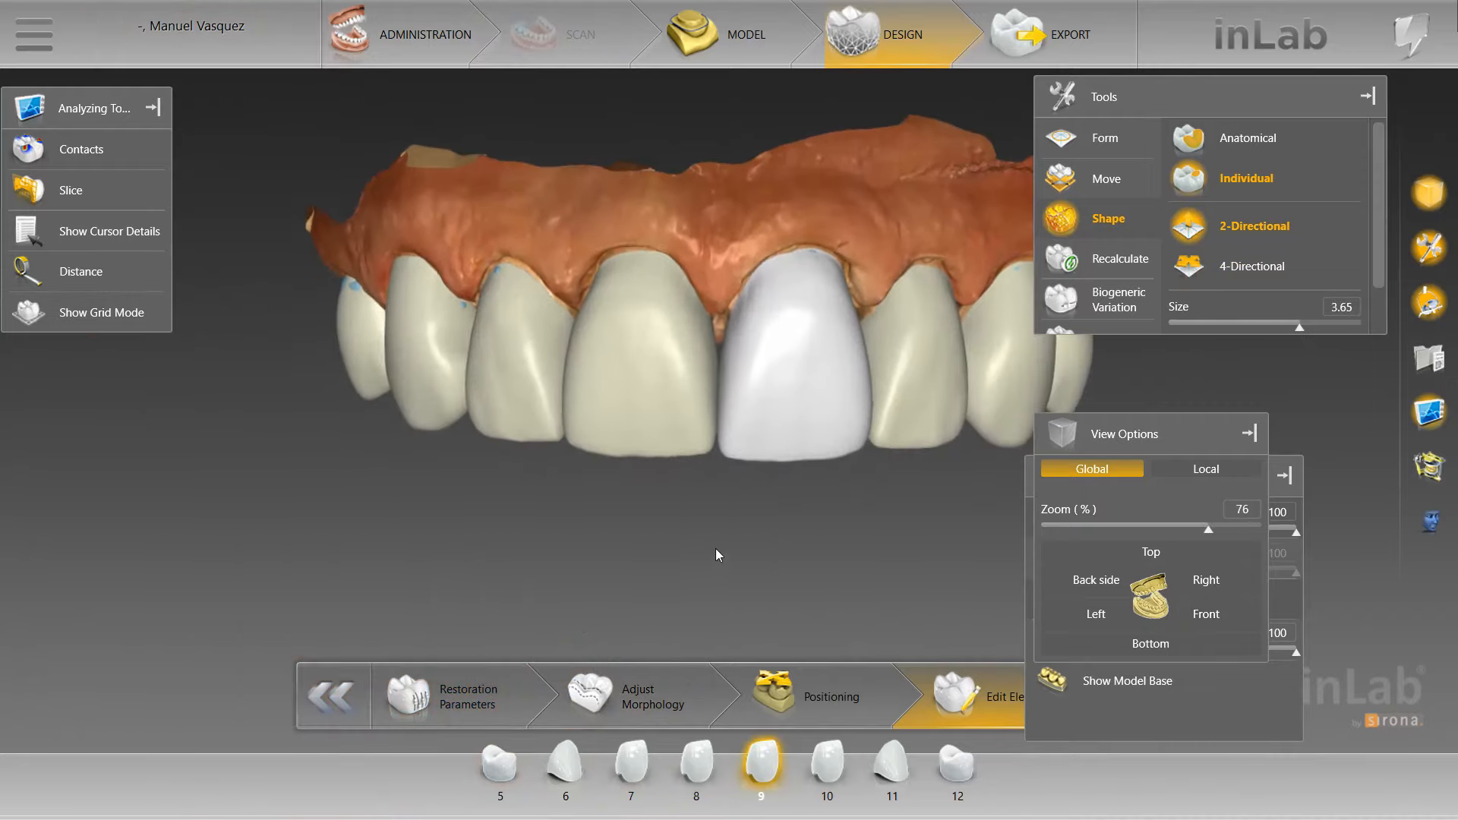
pyautogui.press('g')
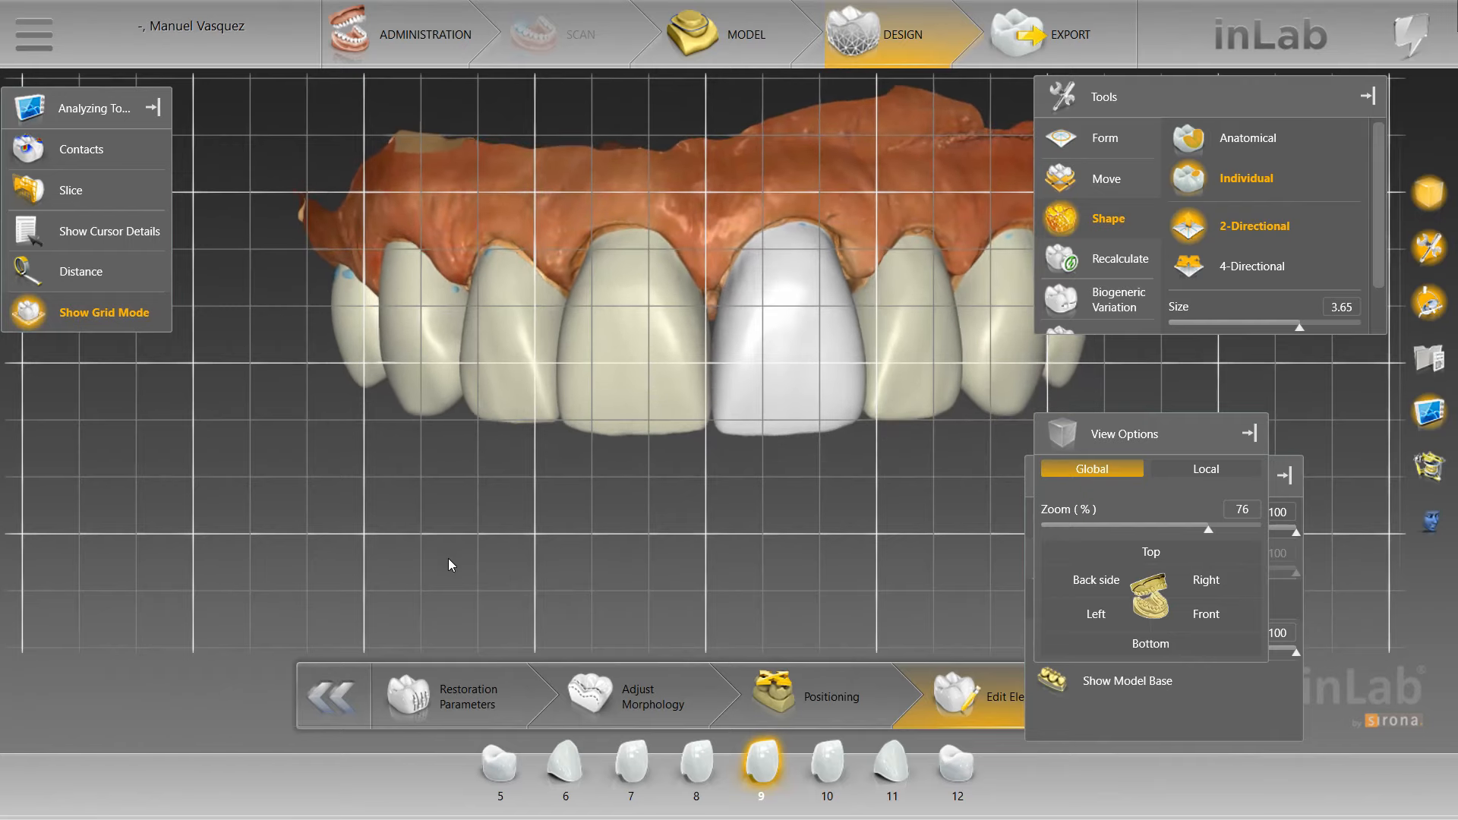
pyautogui.scroll(2, 446, 566)
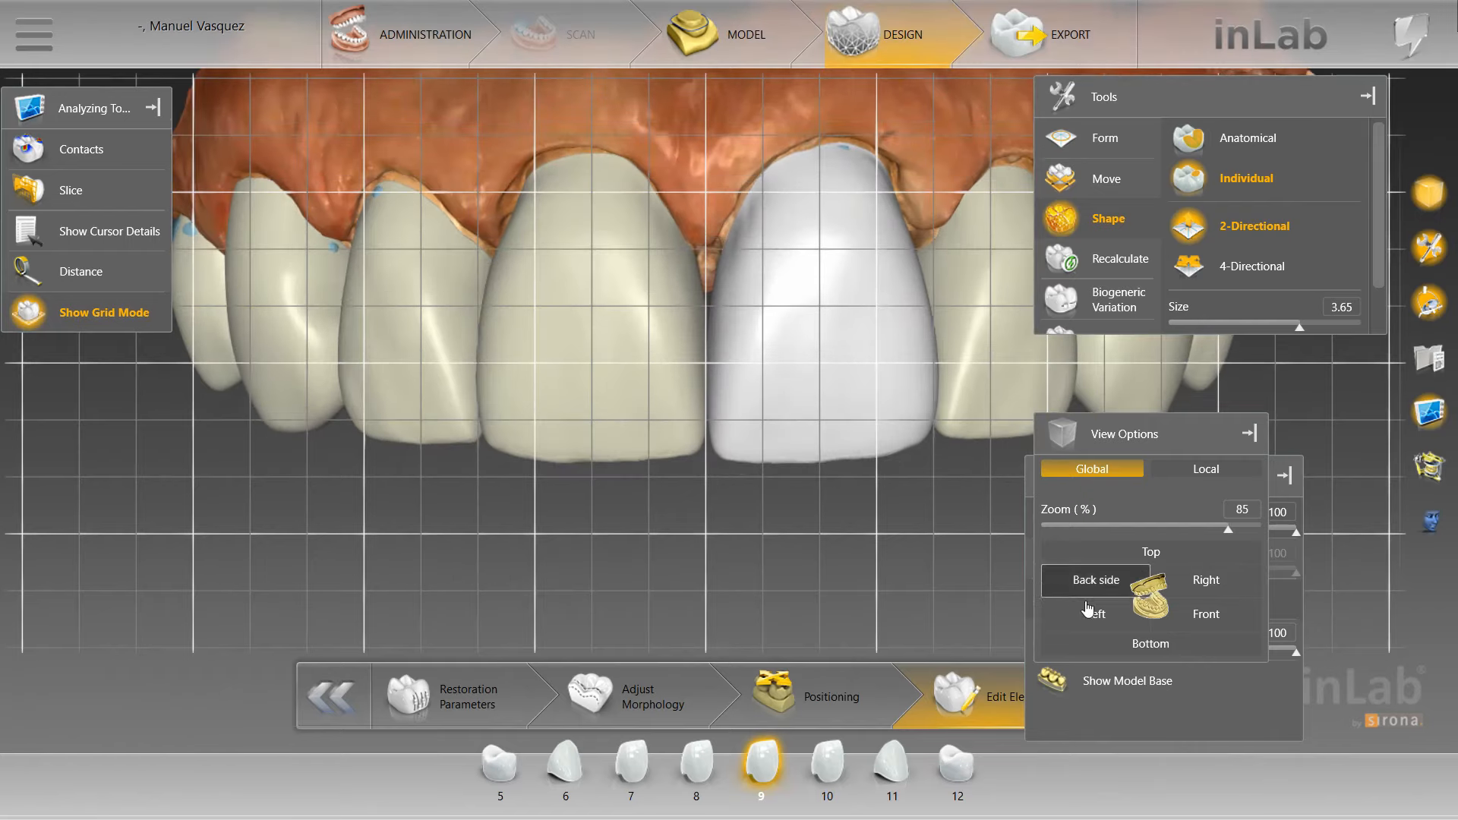
pyautogui.click(1057, 560)
pyautogui.click(1057, 519)
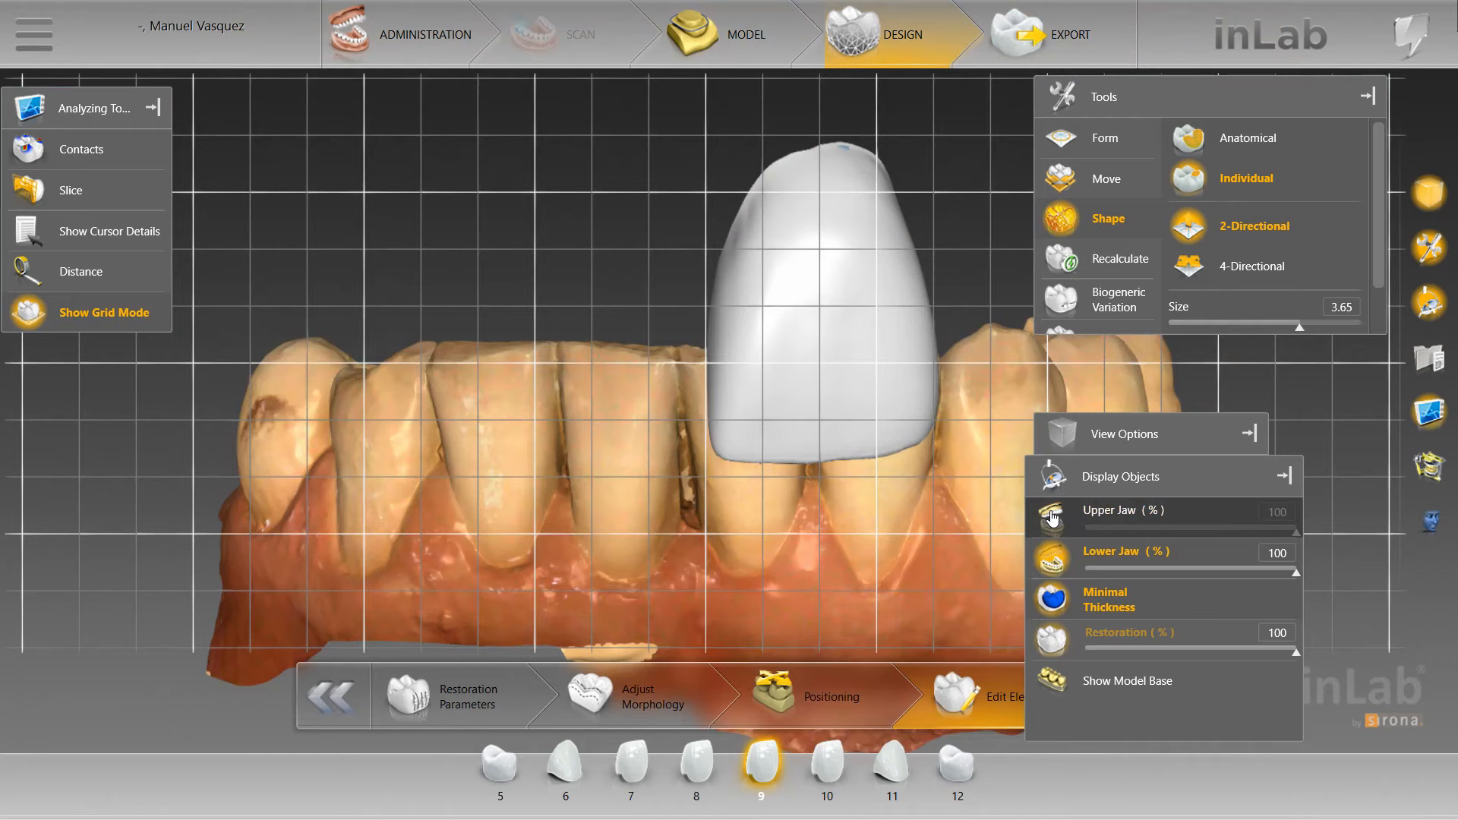
pyautogui.click(1050, 512)
# Reshape the mesial incisal corner of tooth 8 with 4-Directional shaping at size 4.33
pyautogui.click(1202, 267)
pyautogui.moveTo(625, 584); pyautogui.dragTo(623, 578)
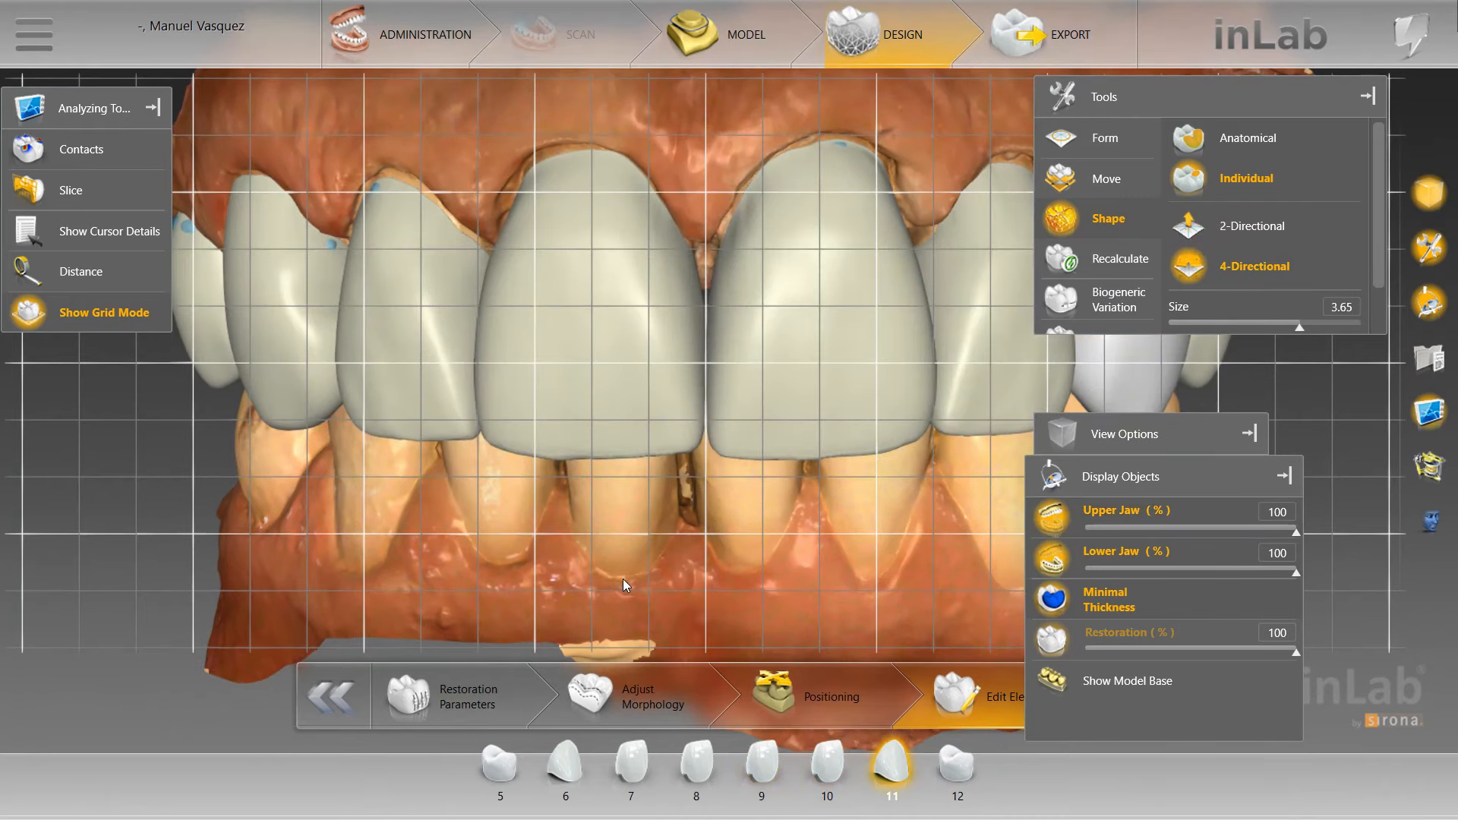
pyautogui.scroll(2, 618, 572)
pyautogui.click(683, 457)
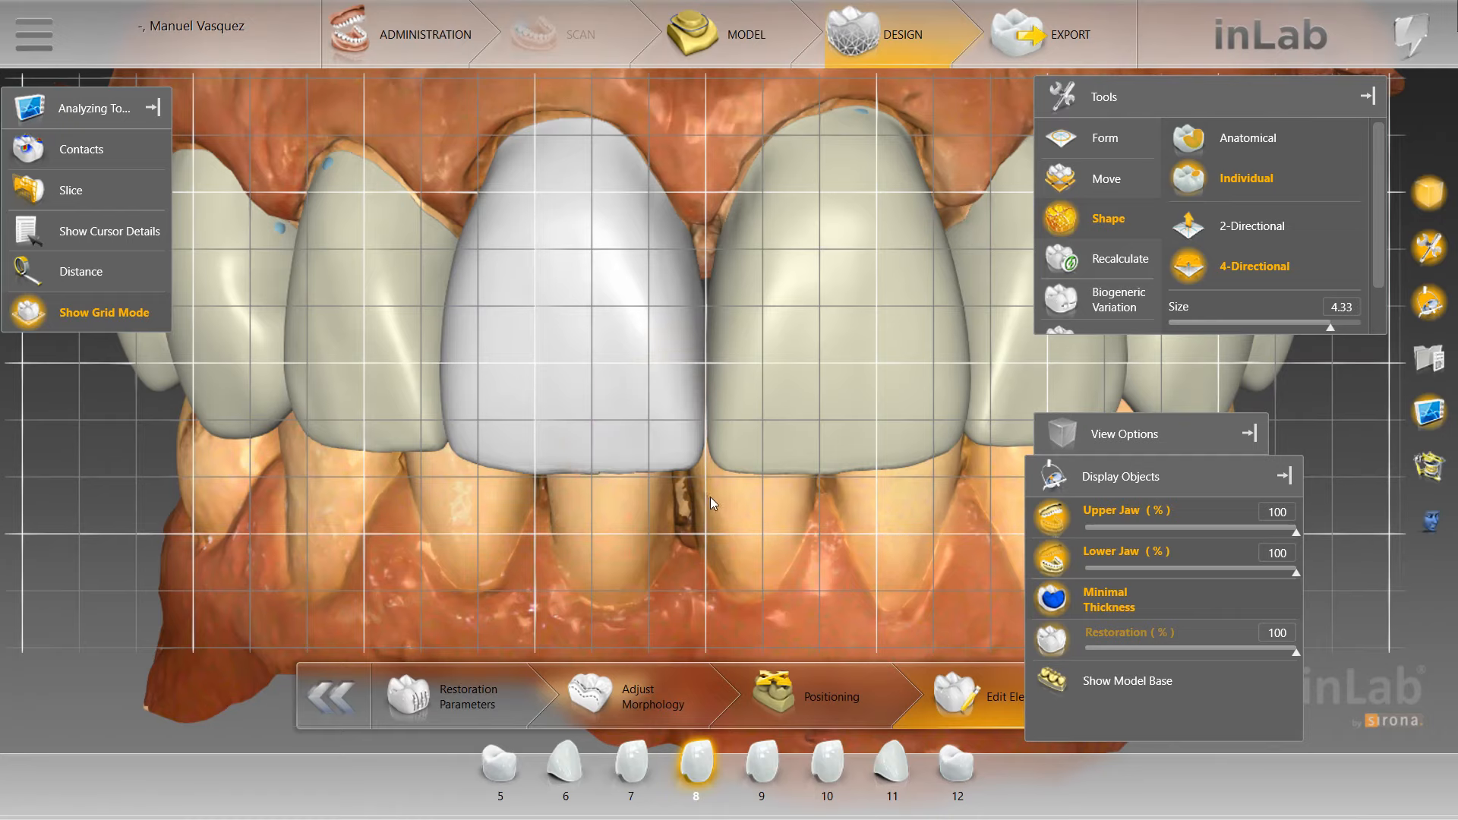
# Refine the mesial incisal corners of teeth 9 and 8 2-directionally at size 1.93, and tooth 8's distal incisal corner at size 2.23
pyautogui.click(1245, 226)
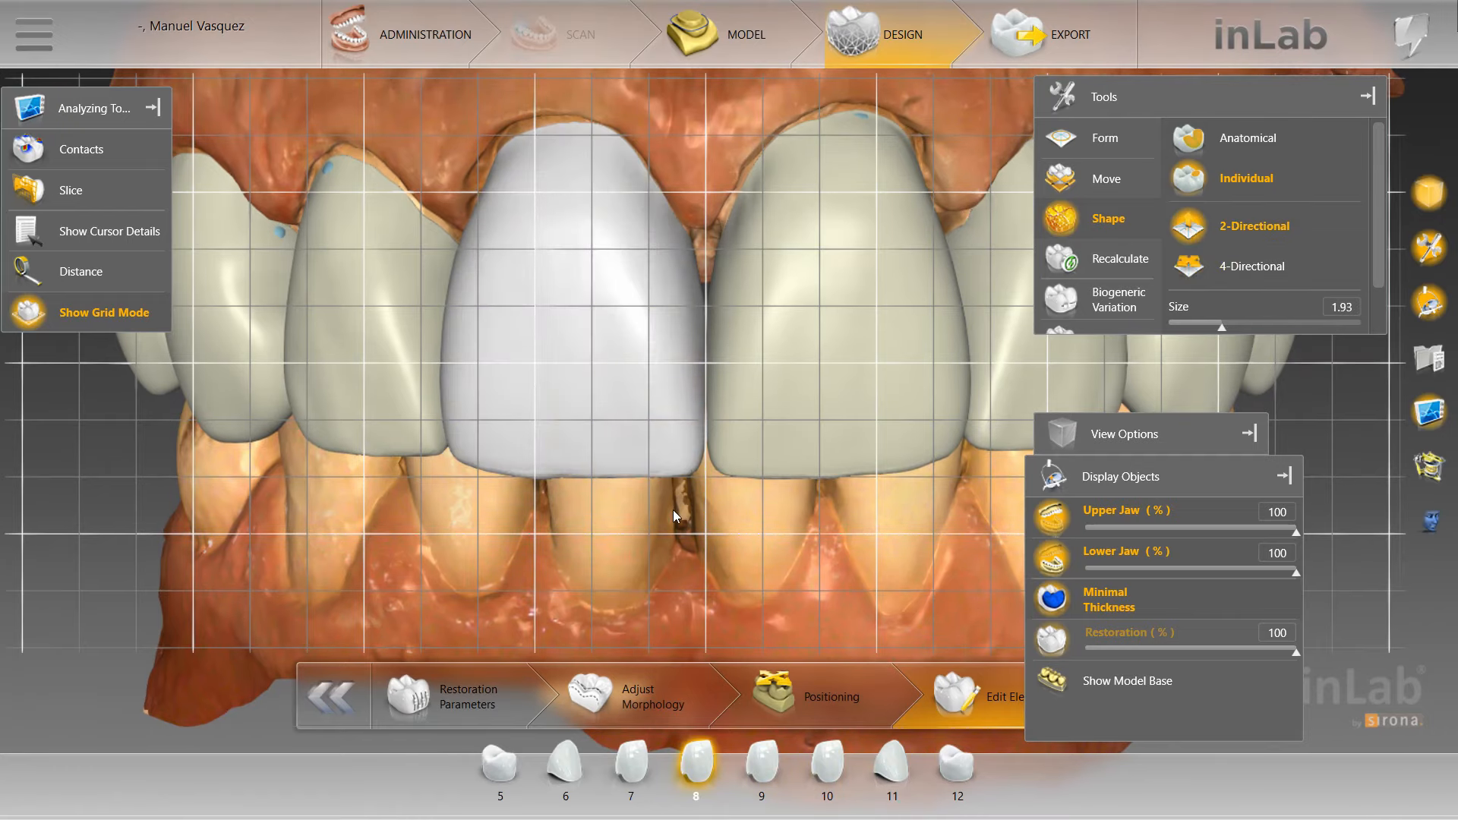
pyautogui.click(725, 462)
pyautogui.moveTo(531, 526); pyautogui.dragTo(525, 509, button='right')
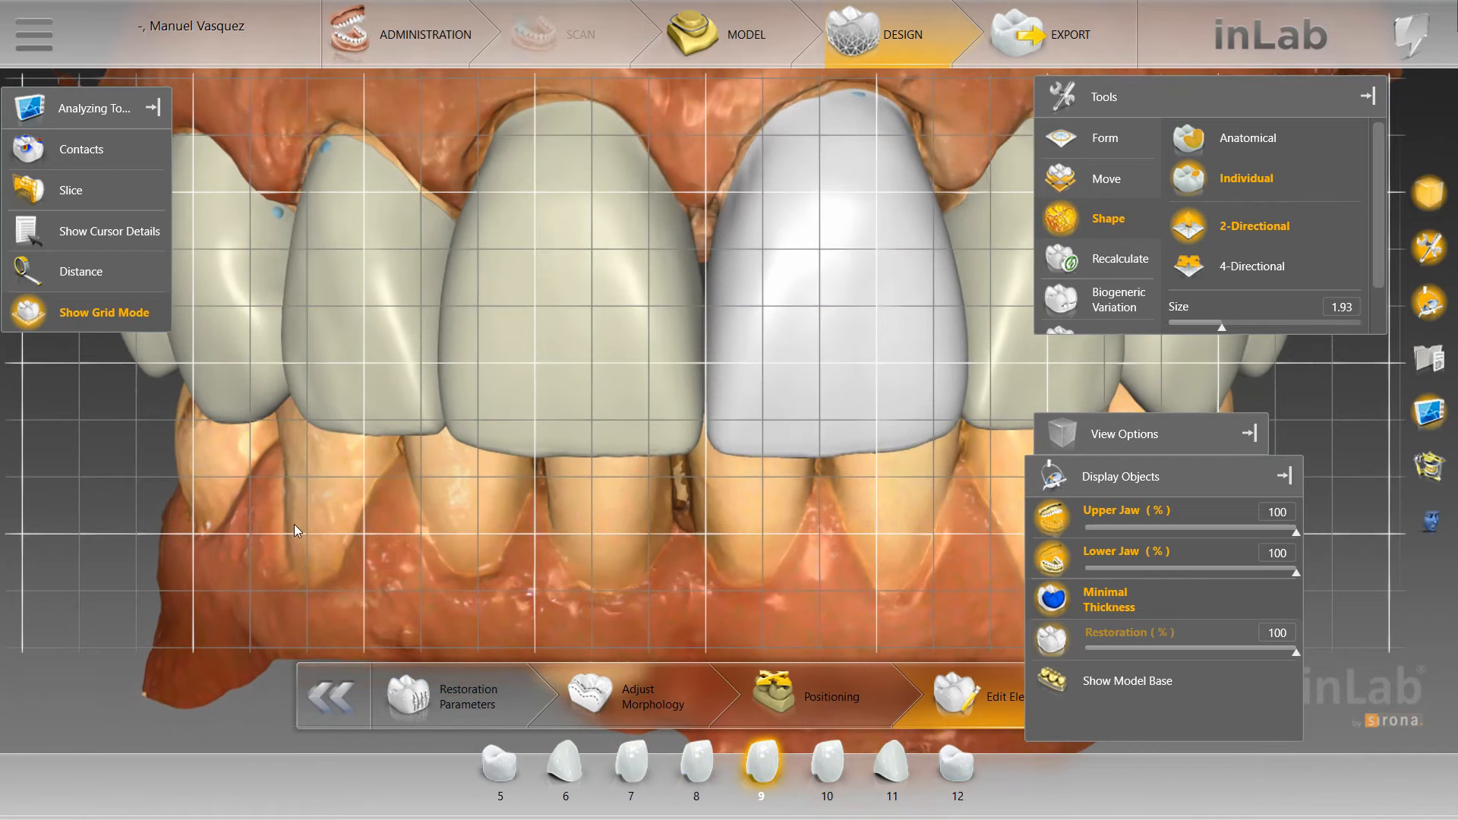
pyautogui.moveTo(288, 519); pyautogui.dragTo(331, 480, button='right')
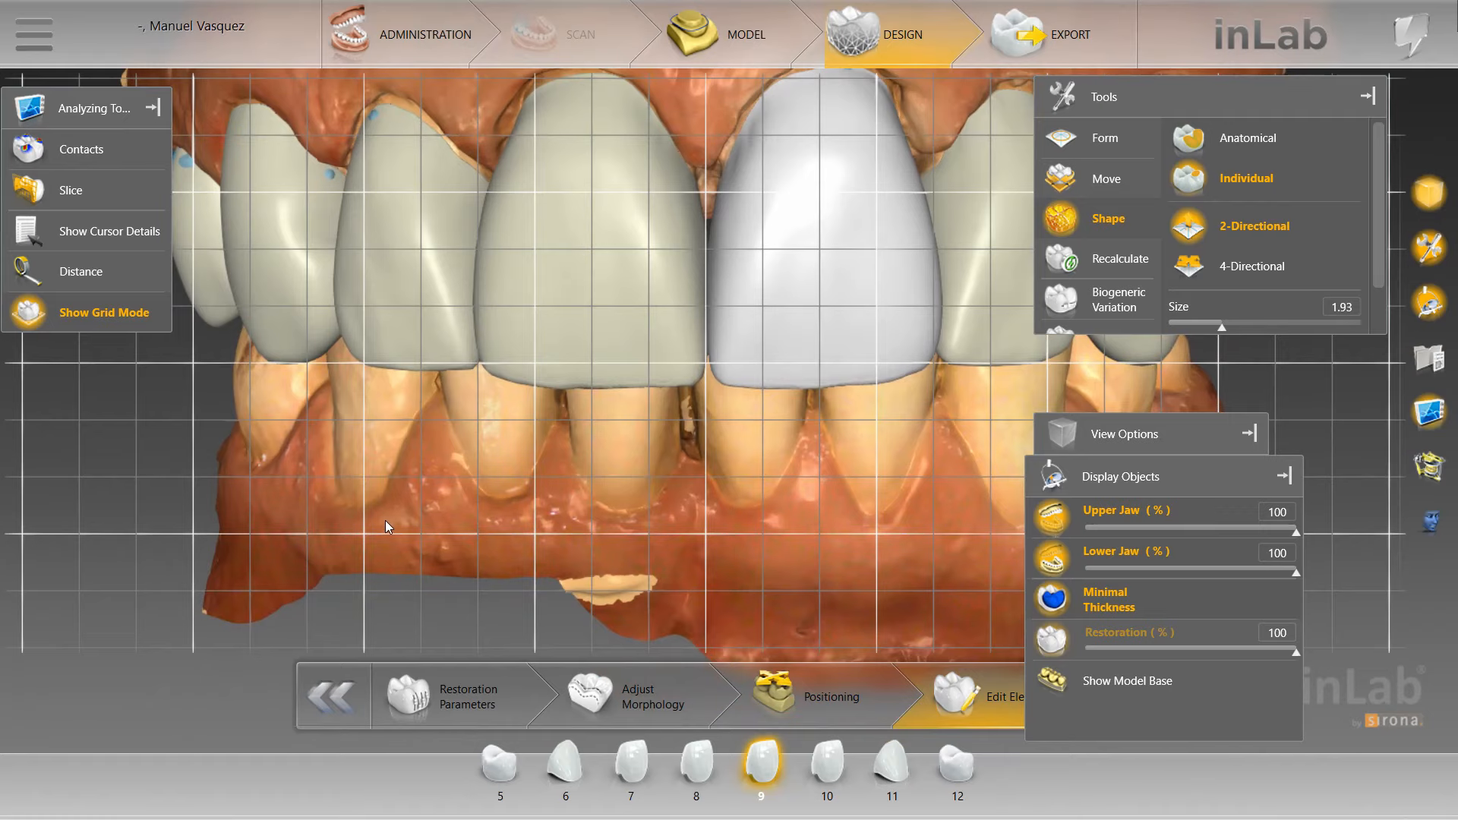
pyautogui.moveTo(385, 521); pyautogui.dragTo(380, 515, button='right')
pyautogui.scroll(3, 380, 515)
pyautogui.click(678, 391)
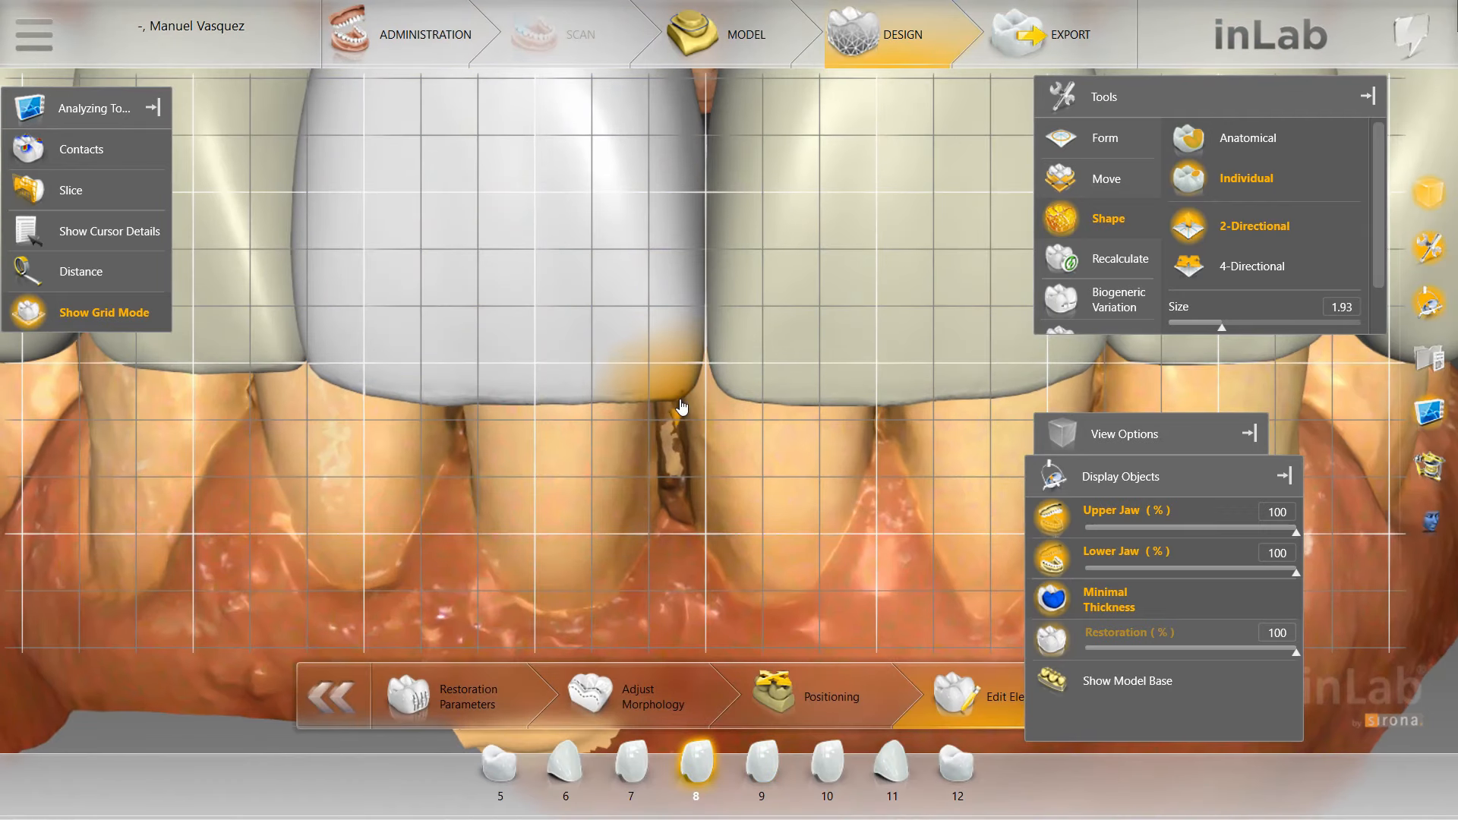
pyautogui.moveTo(679, 443); pyautogui.dragTo(677, 421, button='right')
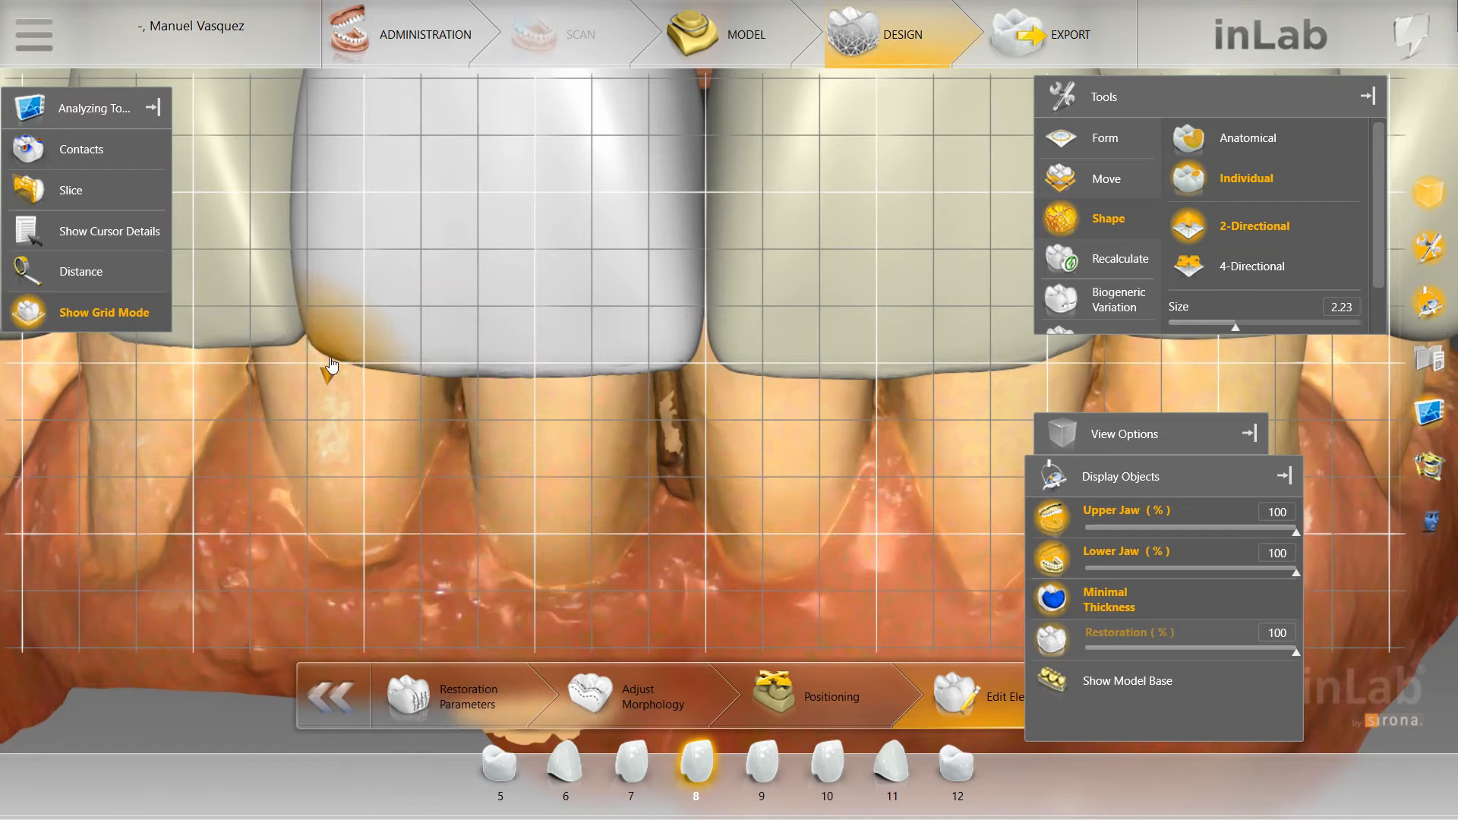
# Reshape tooth 9's distal incisal corner with 4-Directional shaping at size 1.55, and hide the grid
pyautogui.click(1256, 277)
pyautogui.scroll(-3, 955, 480)
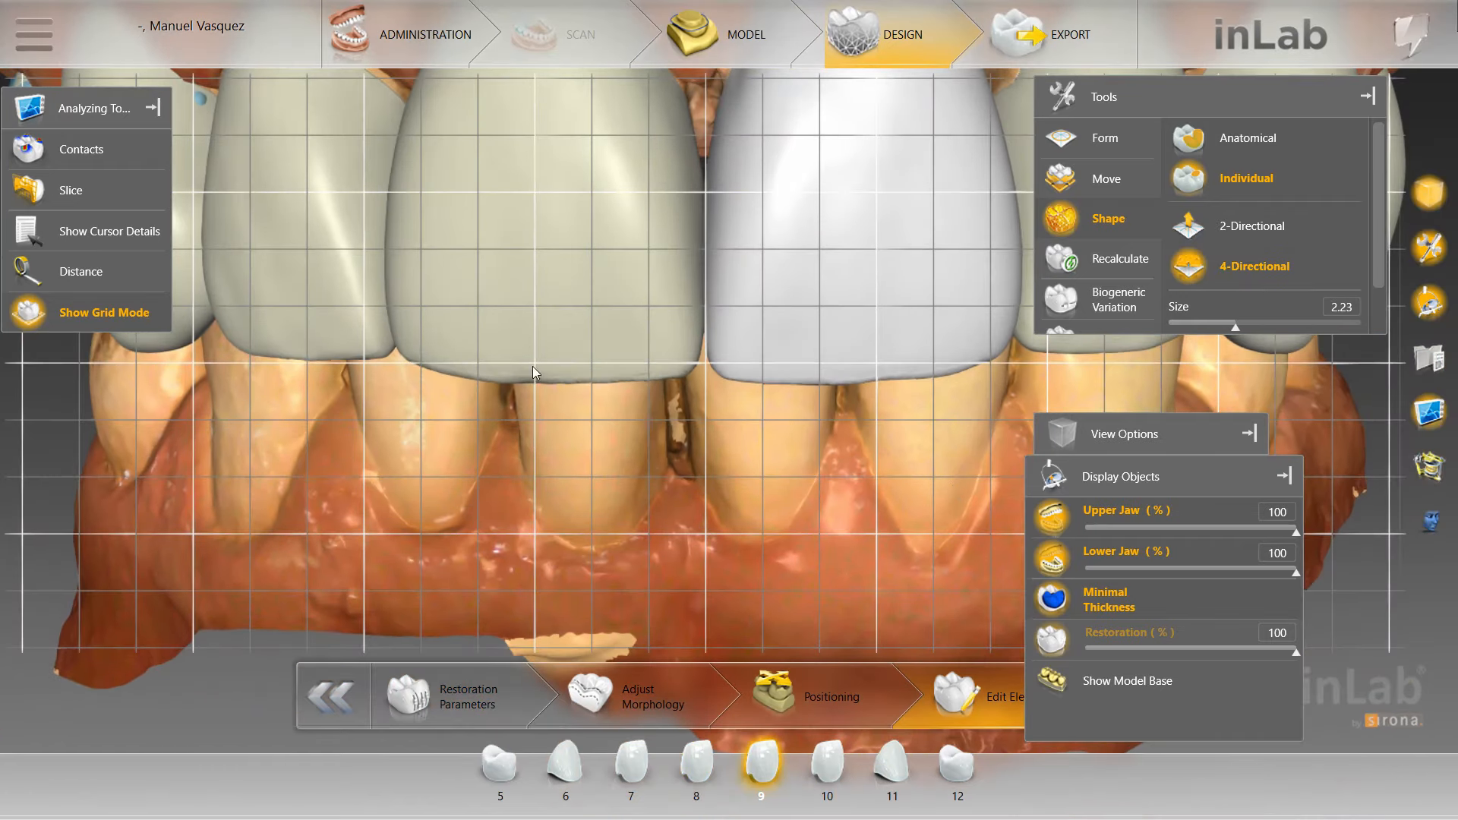
pyautogui.scroll(-2, 427, 385)
pyautogui.click(974, 367)
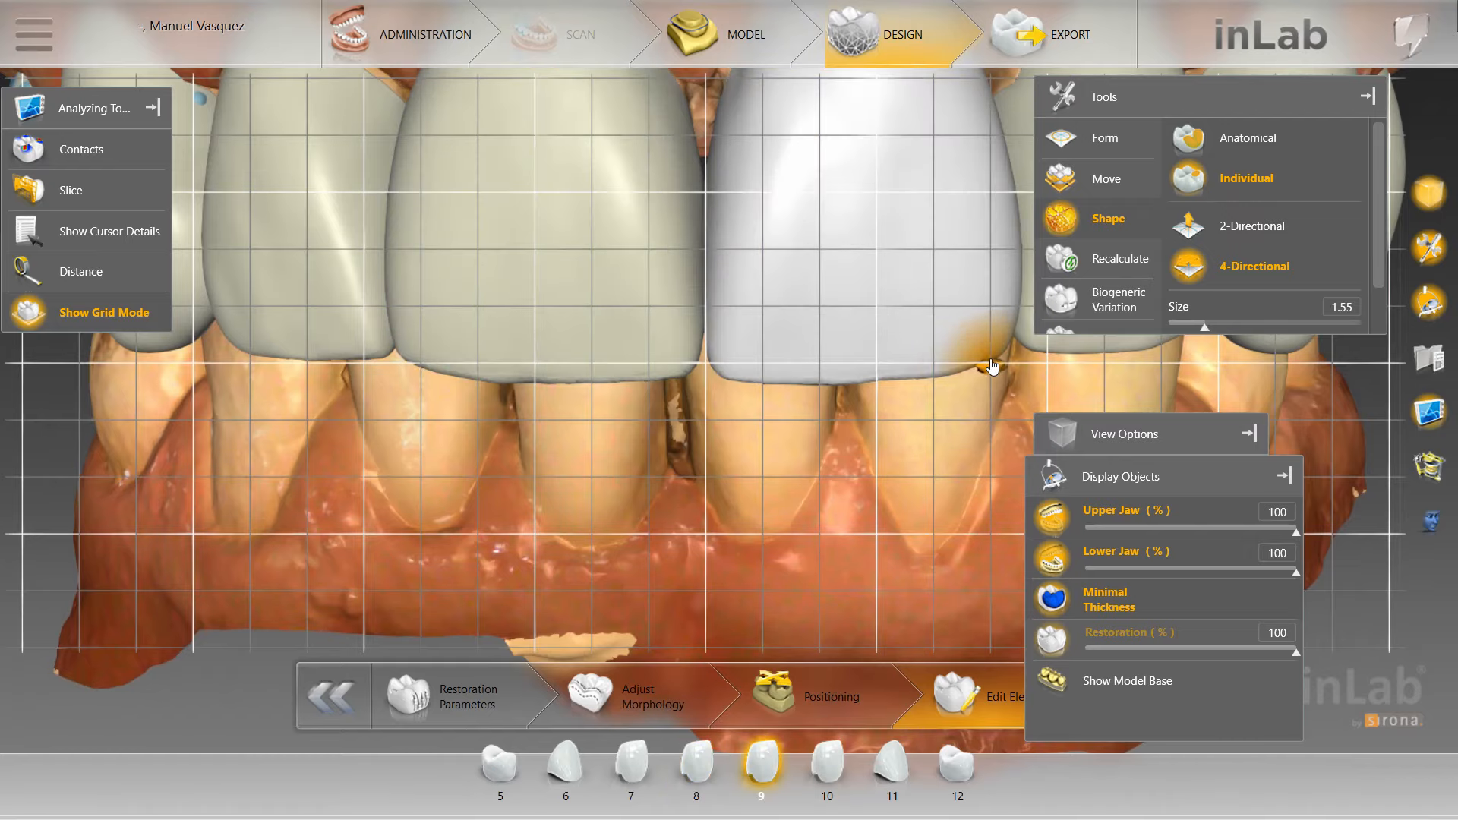
pyautogui.scroll(-6, 973, 395)
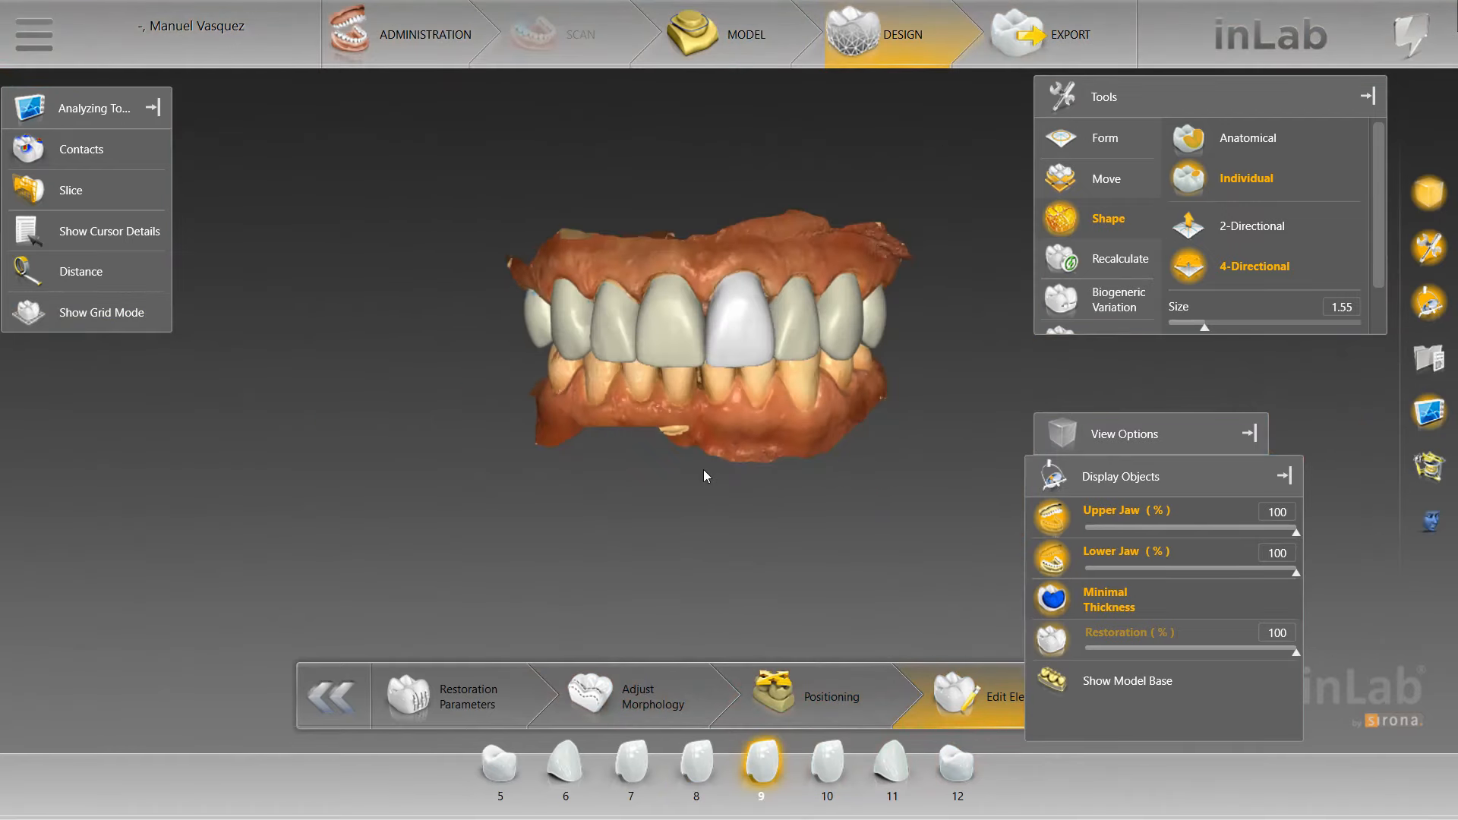
# Smooth the labial surfaces of the upper front teeth with Form Smooth at size 3.23 mm and strength 10%
pyautogui.scroll(5, 703, 469)
pyautogui.rightClick(673, 458)
pyautogui.moveTo(782, 474)
pyautogui.click(888, 494)
pyautogui.moveTo(682, 453); pyautogui.dragTo(717, 493, button='right')
pyautogui.scroll(-2, 768, 509)
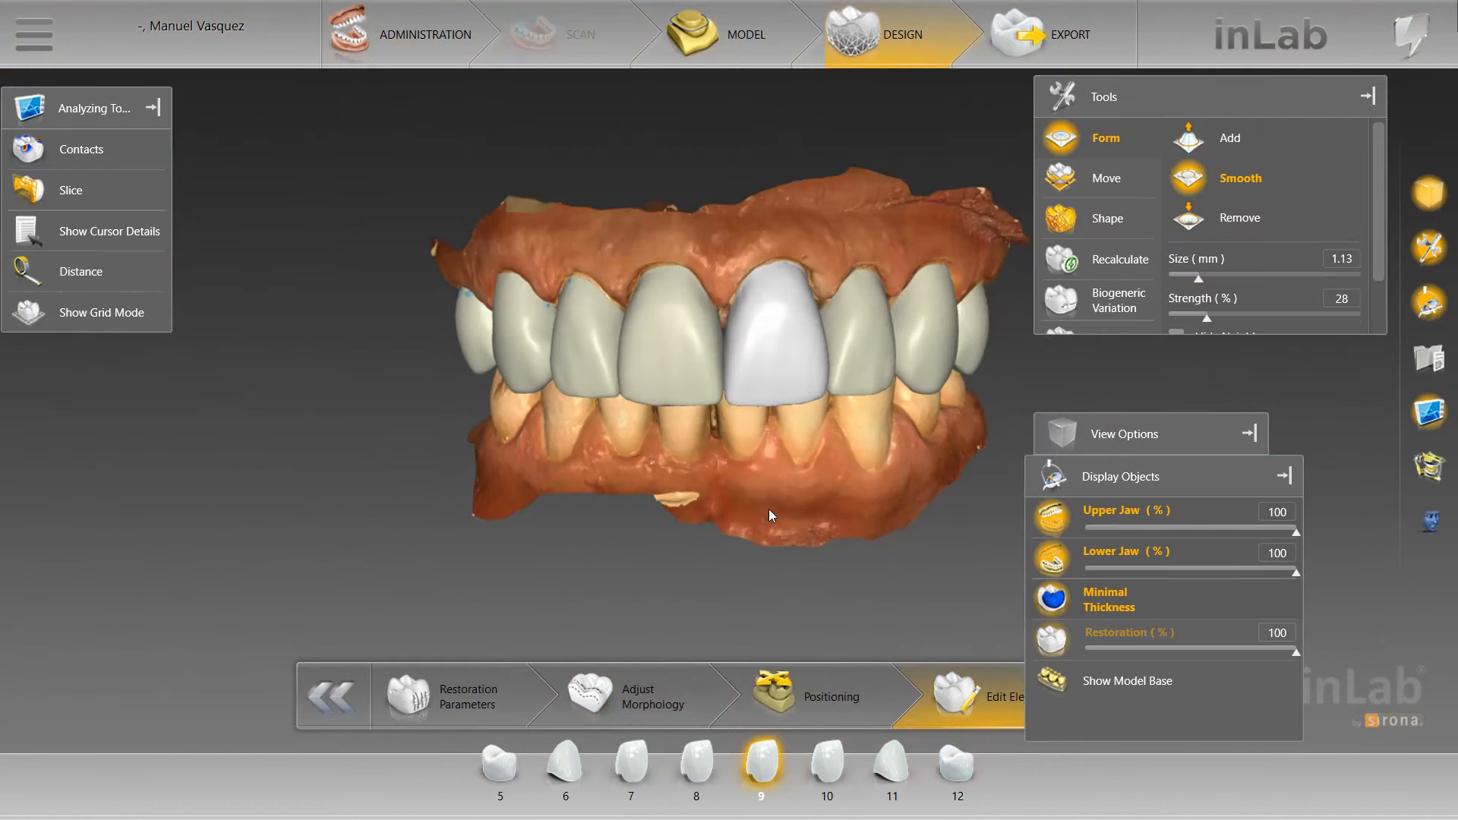
pyautogui.moveTo(768, 509); pyautogui.dragTo(714, 410)
pyautogui.scroll(3, 636, 311)
pyautogui.click(636, 311)
pyautogui.scroll(4, 577, 265)
pyautogui.click(918, 275)
pyautogui.moveTo(1206, 317); pyautogui.dragTo(1170, 319)
pyautogui.click(987, 312)
pyautogui.moveTo(531, 324); pyautogui.dragTo(588, 318)
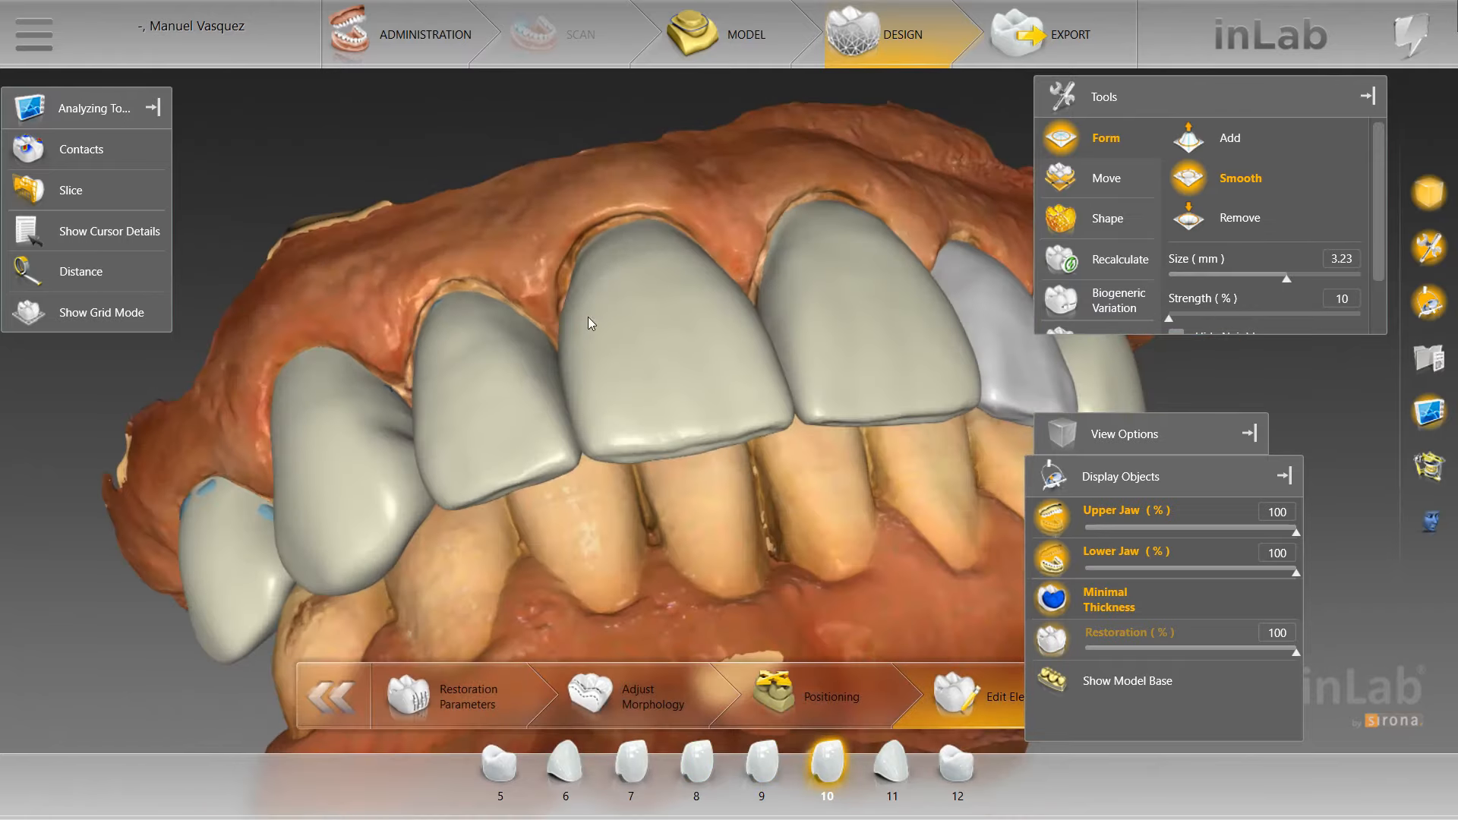
pyautogui.click(588, 323)
pyautogui.scroll(-5, 716, 472)
pyautogui.moveTo(716, 472); pyautogui.dragTo(800, 433)
# Select canines 6 and 11 together and set their Biogeneric Variation to 0.88
pyautogui.click(608, 437)
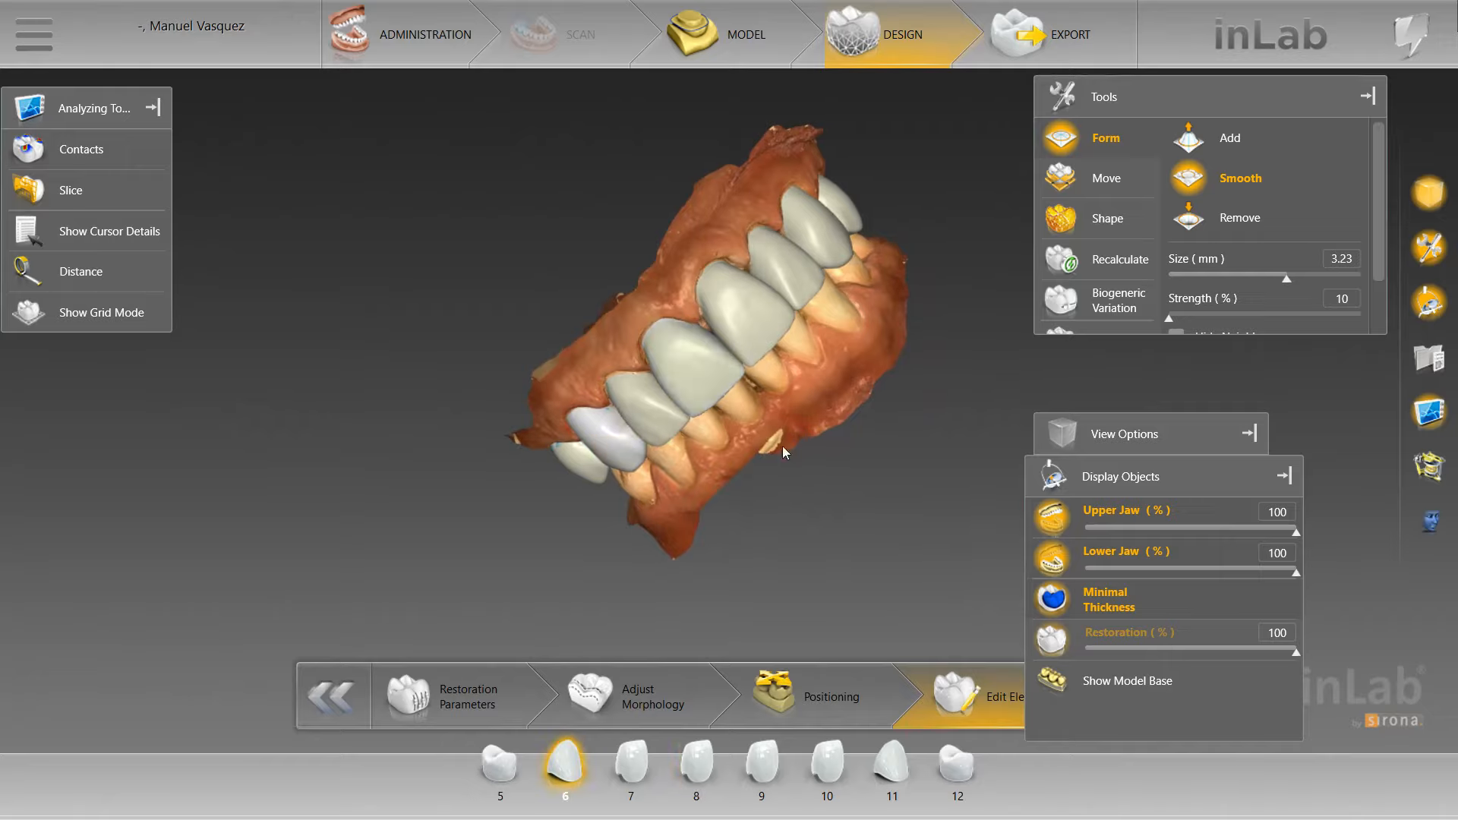
pyautogui.moveTo(486, 448); pyautogui.dragTo(731, 398)
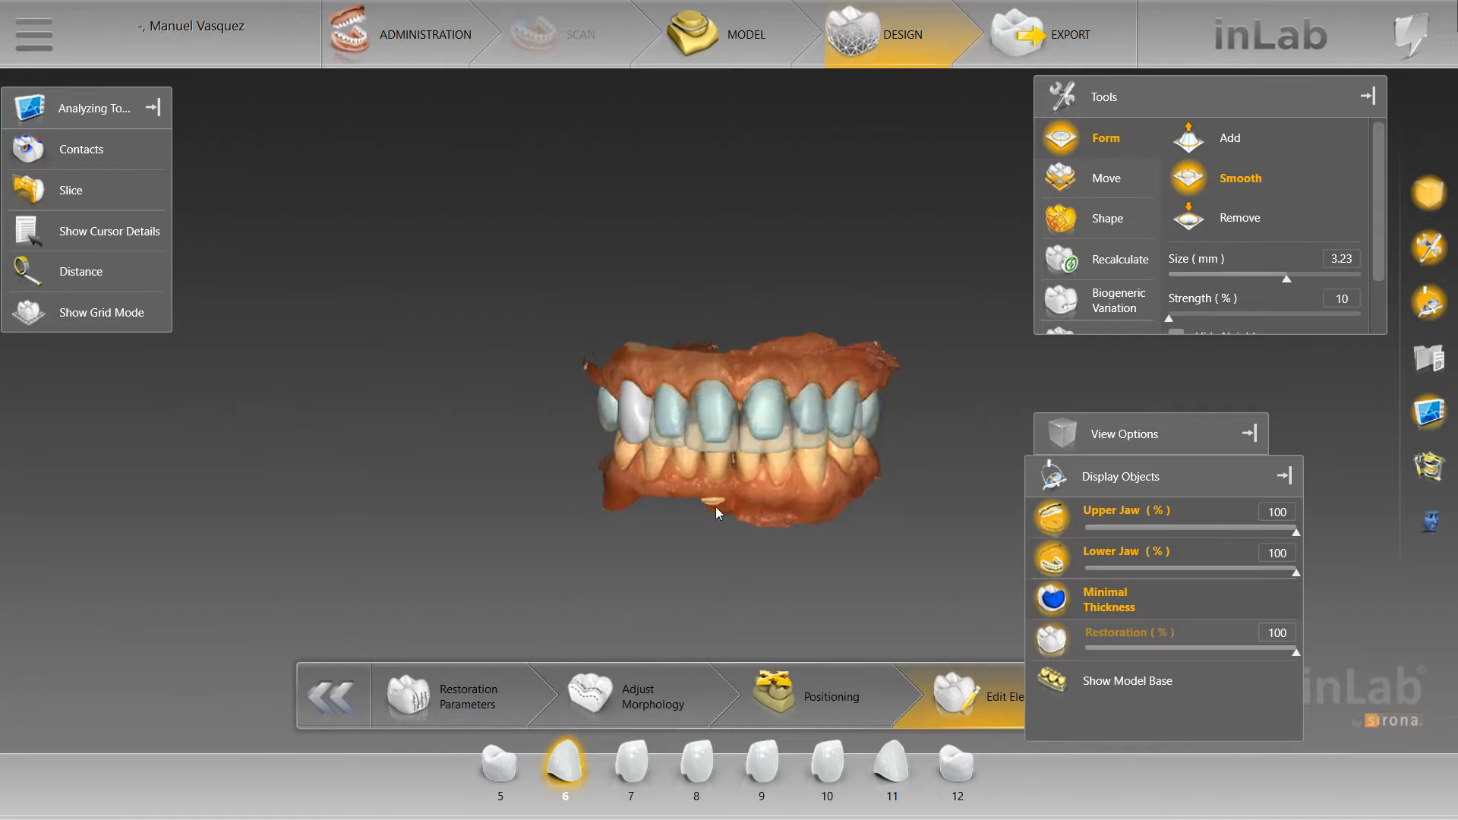
pyautogui.click(605, 410)
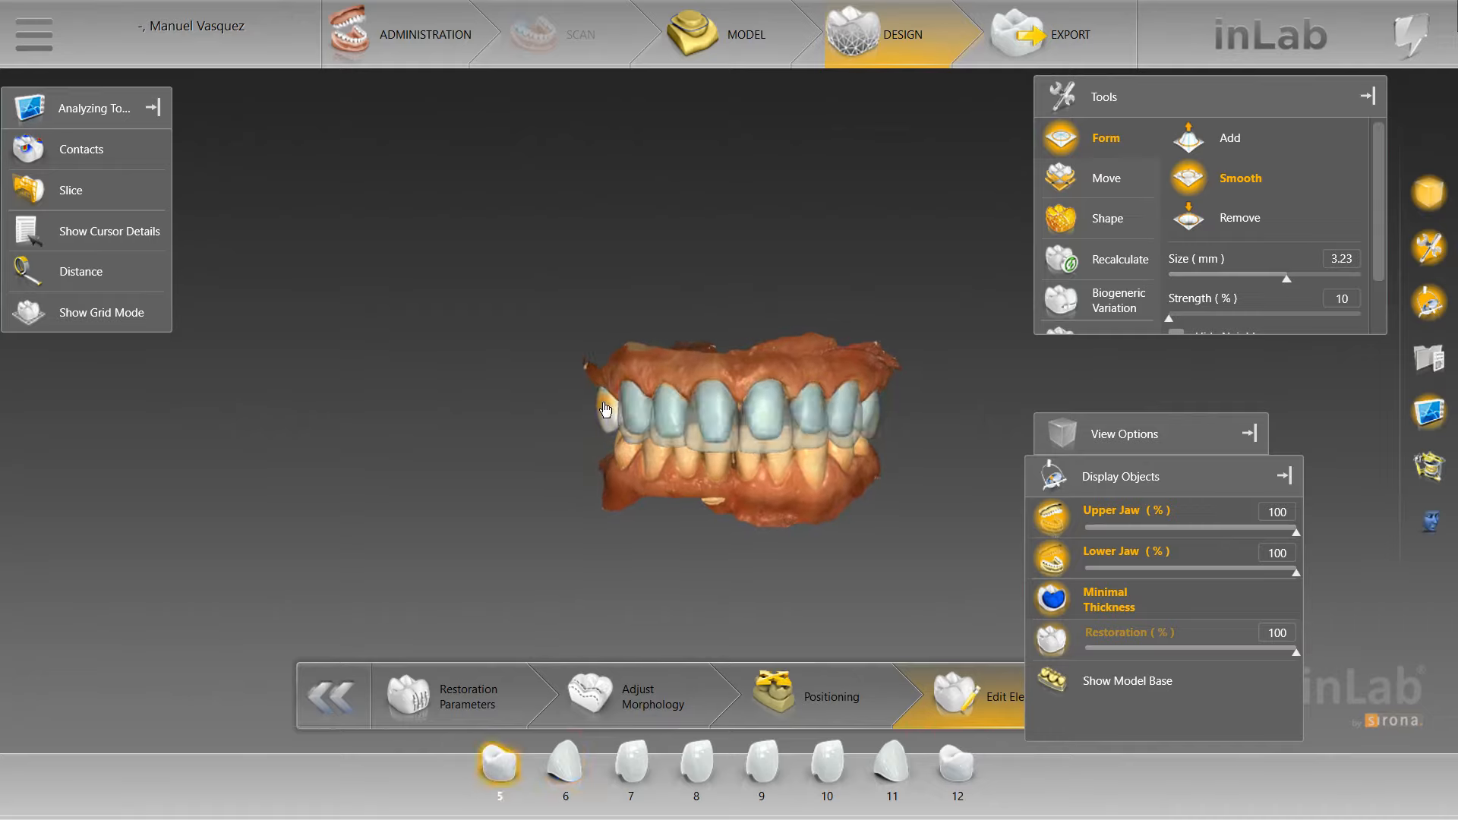
pyautogui.click(840, 436)
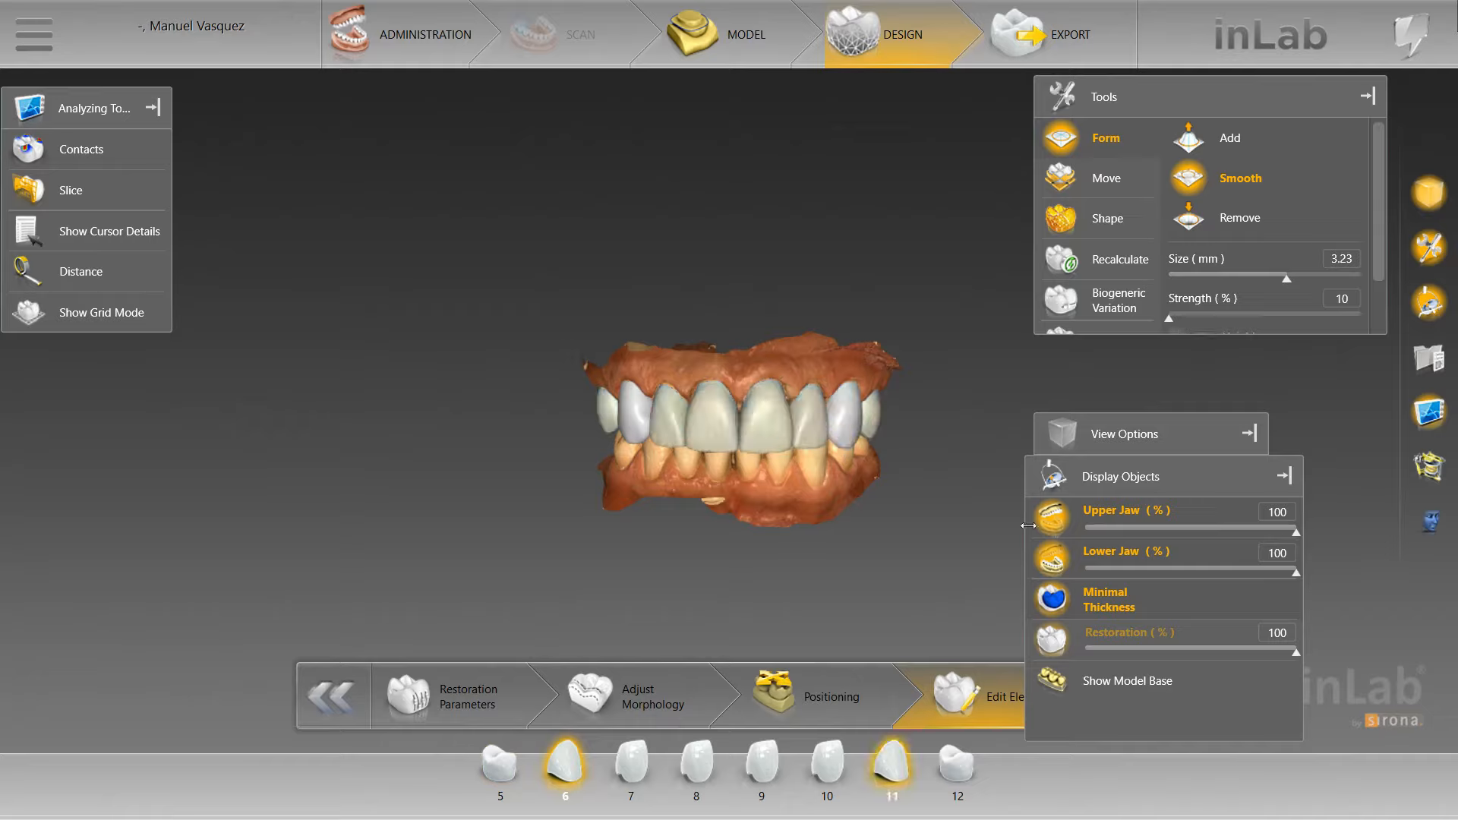
pyautogui.click(1116, 301)
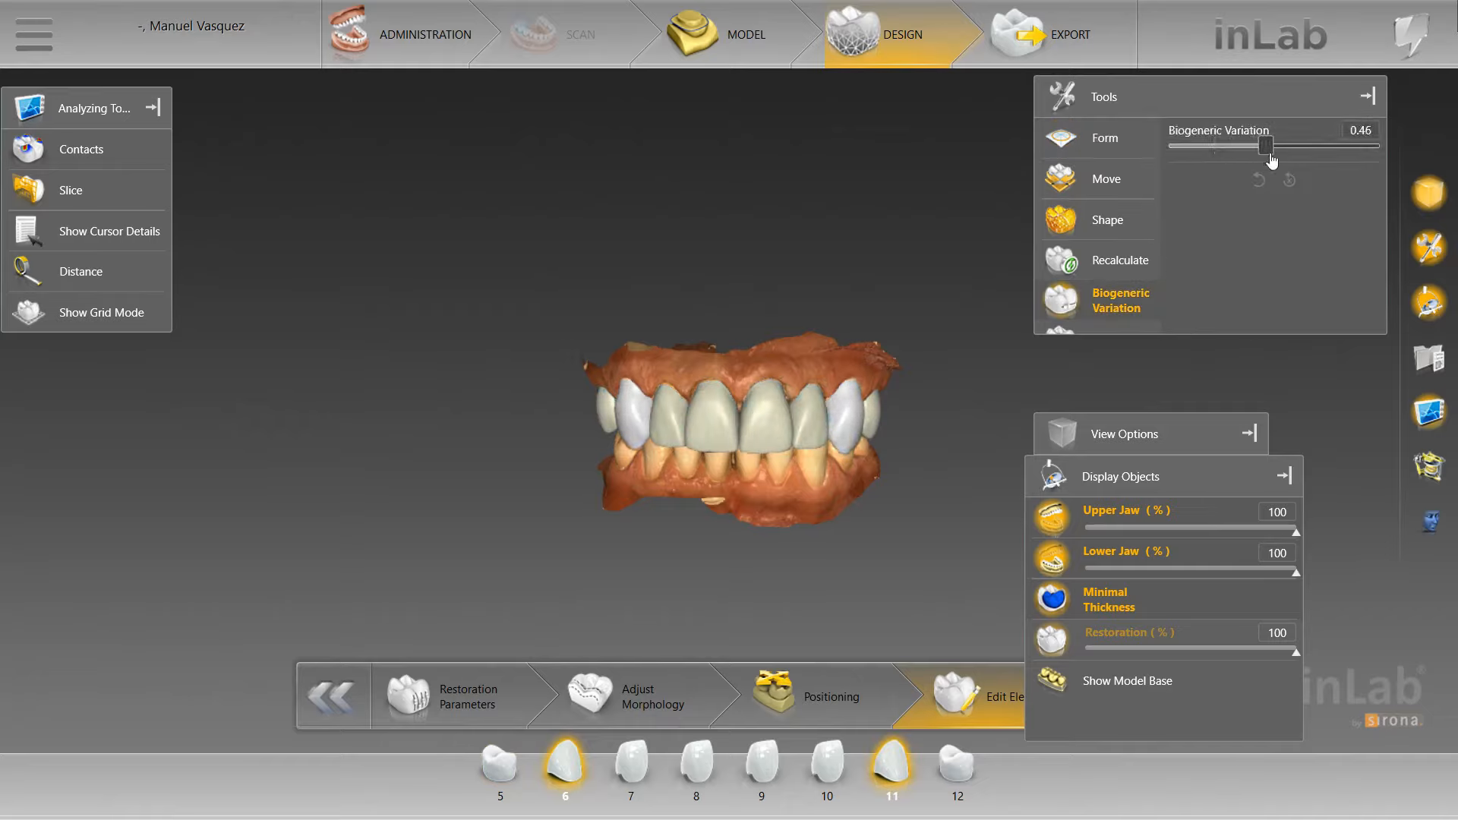
pyautogui.click(1356, 152)
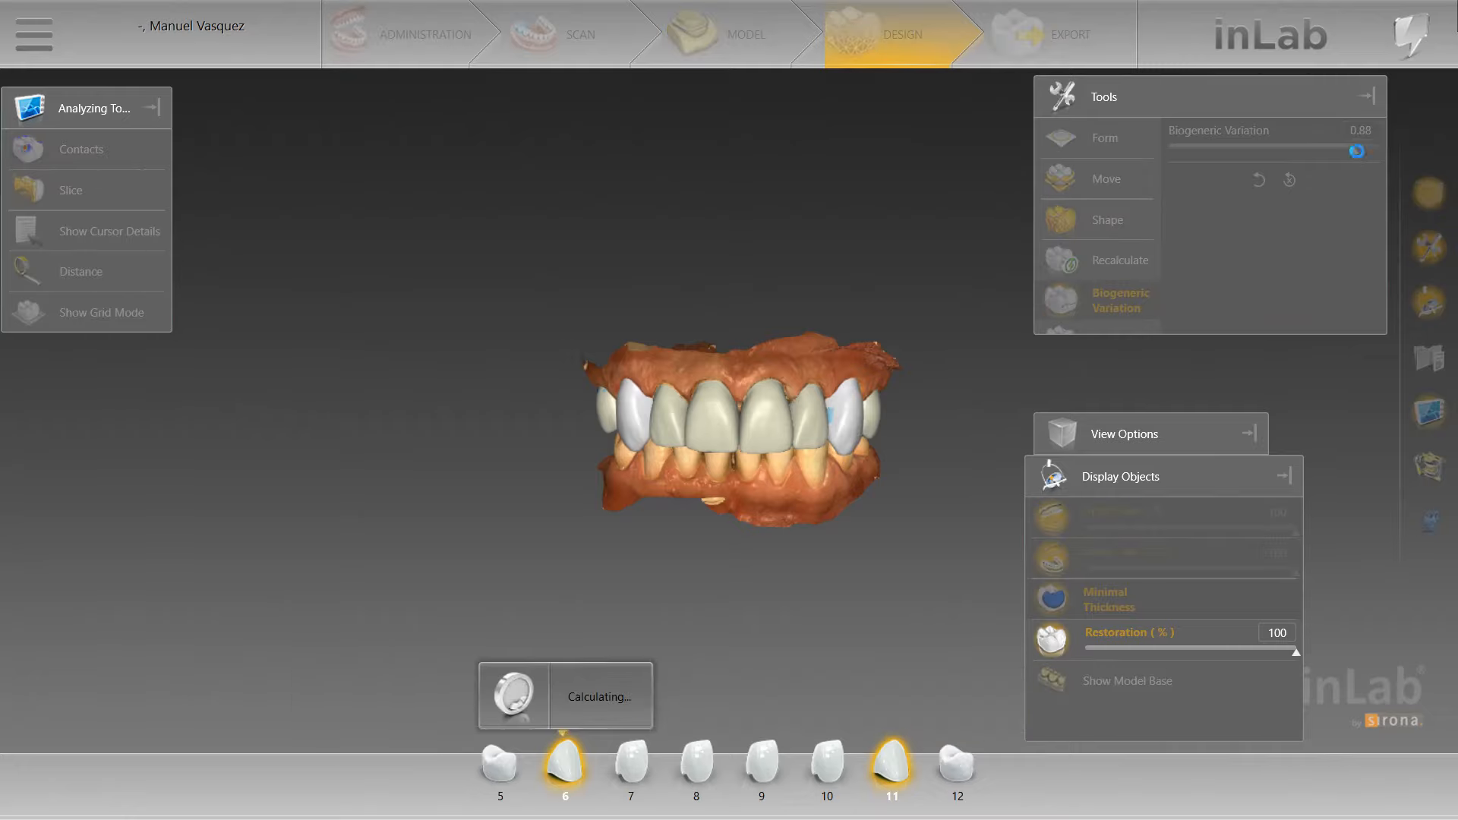
pyautogui.moveTo(714, 375); pyautogui.dragTo(687, 184, button='middle')
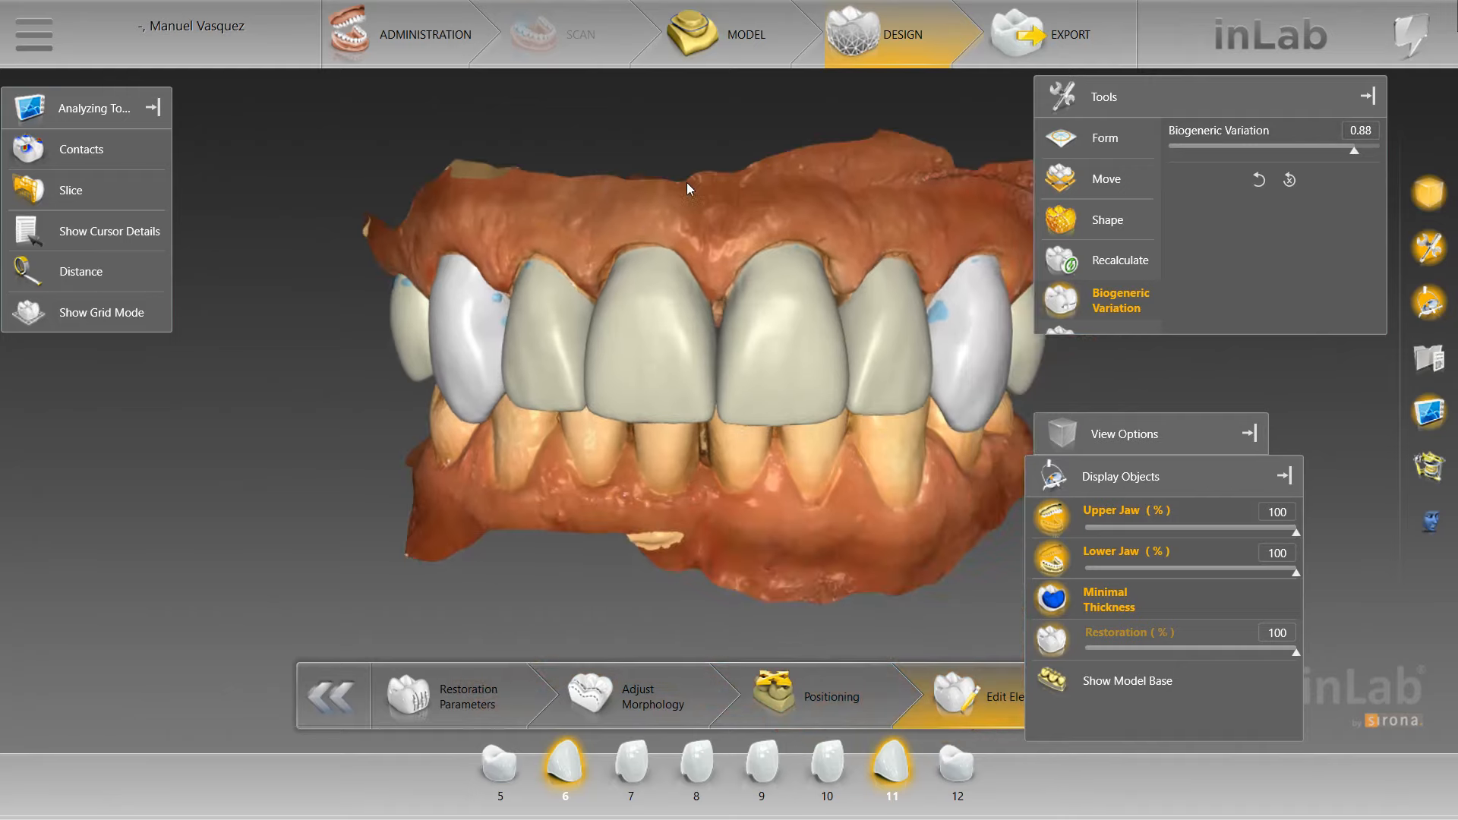
# Reposition tooth 11 with Move and Rotate, raising its incisal tip and adjusting its inclination
pyautogui.rightClick(986, 366)
pyautogui.moveTo(1048, 404)
pyautogui.click(1234, 396)
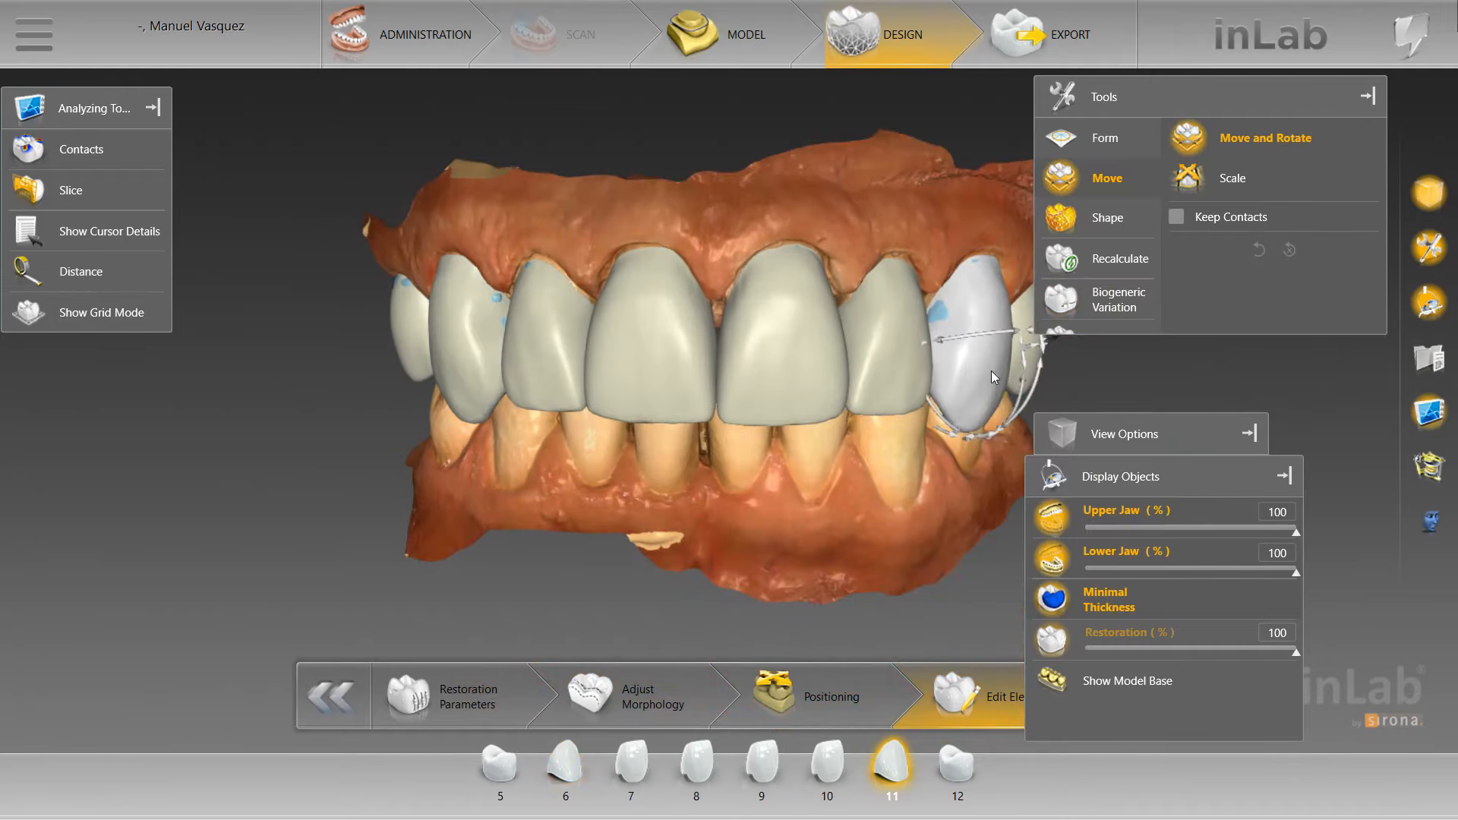
pyautogui.moveTo(997, 431); pyautogui.dragTo(1026, 363)
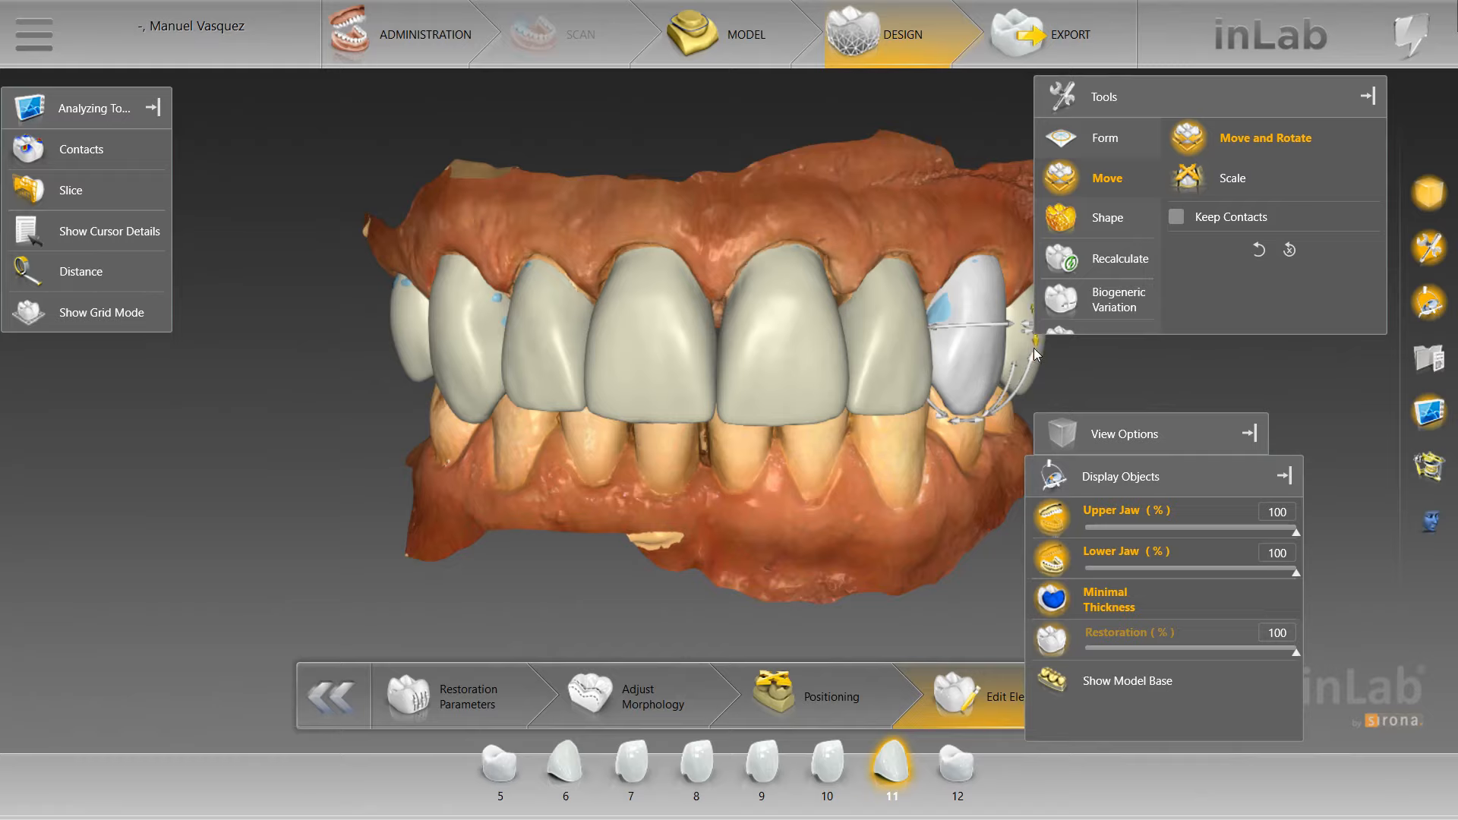
pyautogui.moveTo(1033, 348); pyautogui.dragTo(1033, 344)
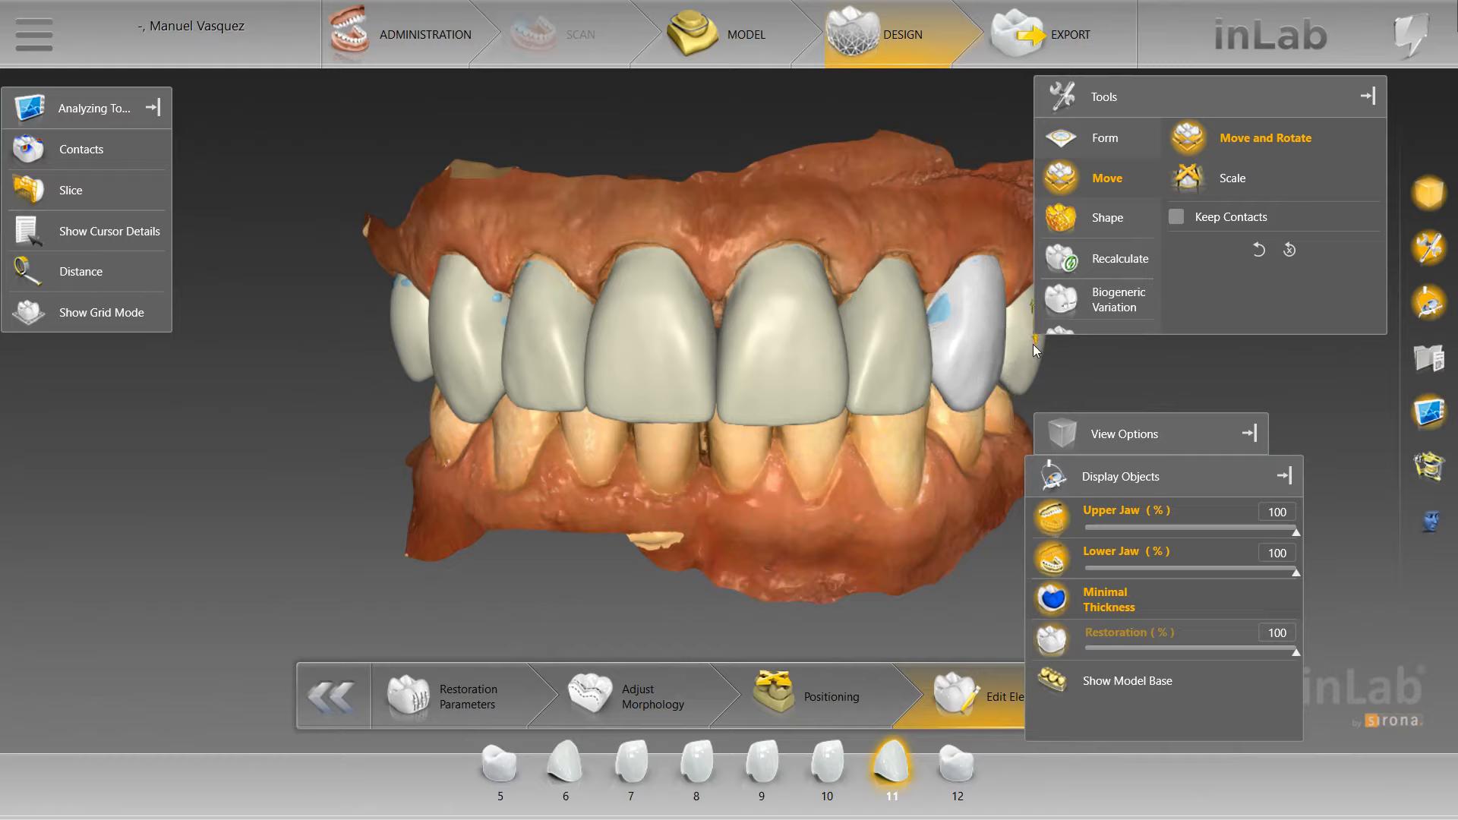
# Reshape the mesial side of tooth 11 with individual 4-Directional shaping at sizes 3.58 and 2.88
pyautogui.rightClick(972, 362)
pyautogui.moveTo(1028, 423)
pyautogui.click(1181, 449)
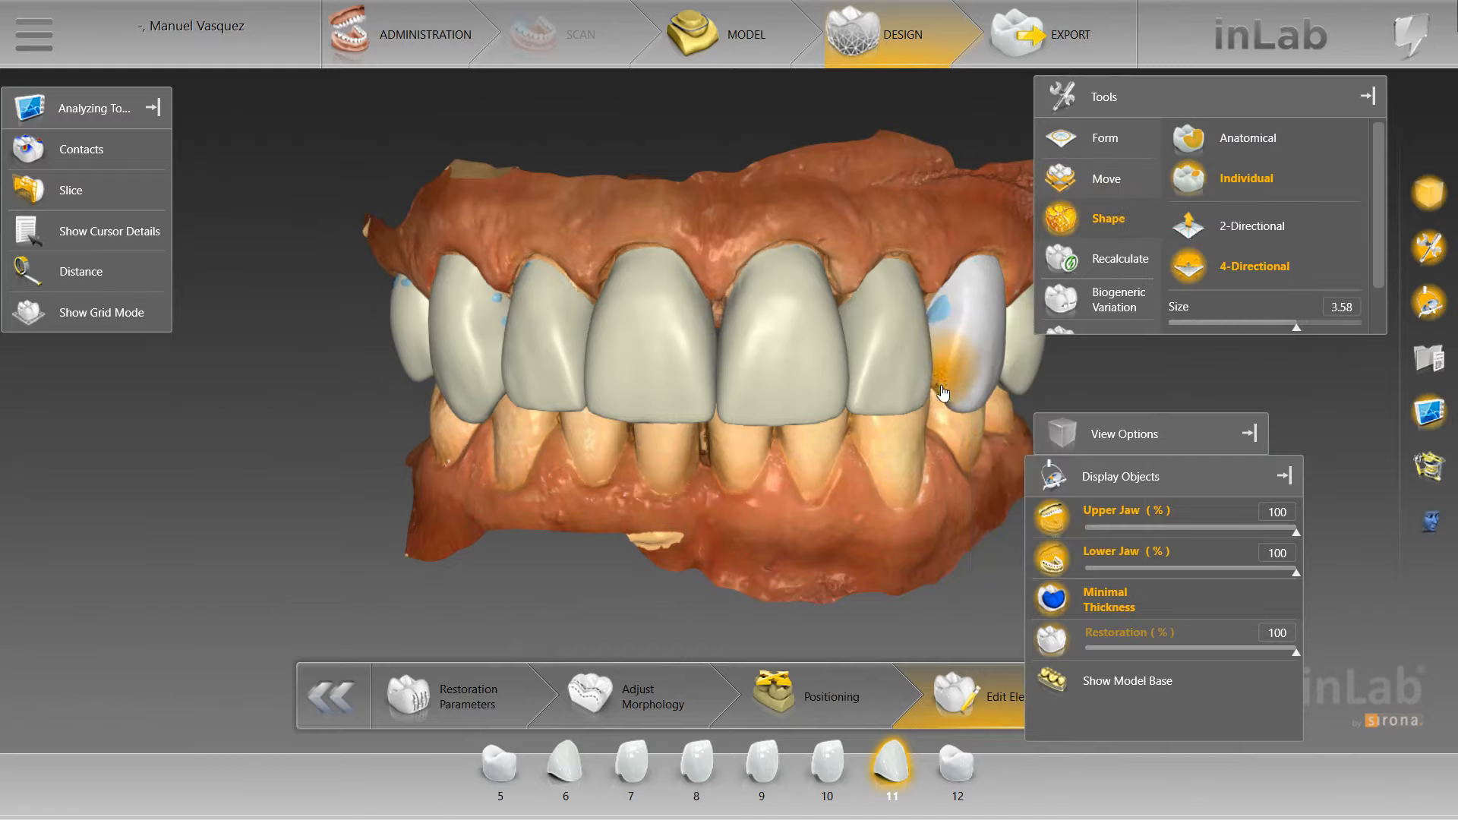
pyautogui.moveTo(934, 434)
pyautogui.mouseDown(button='right')
pyautogui.moveTo(914, 272)
pyautogui.moveTo(977, 326)
pyautogui.moveTo(896, 461)
pyautogui.mouseUp(button='right')
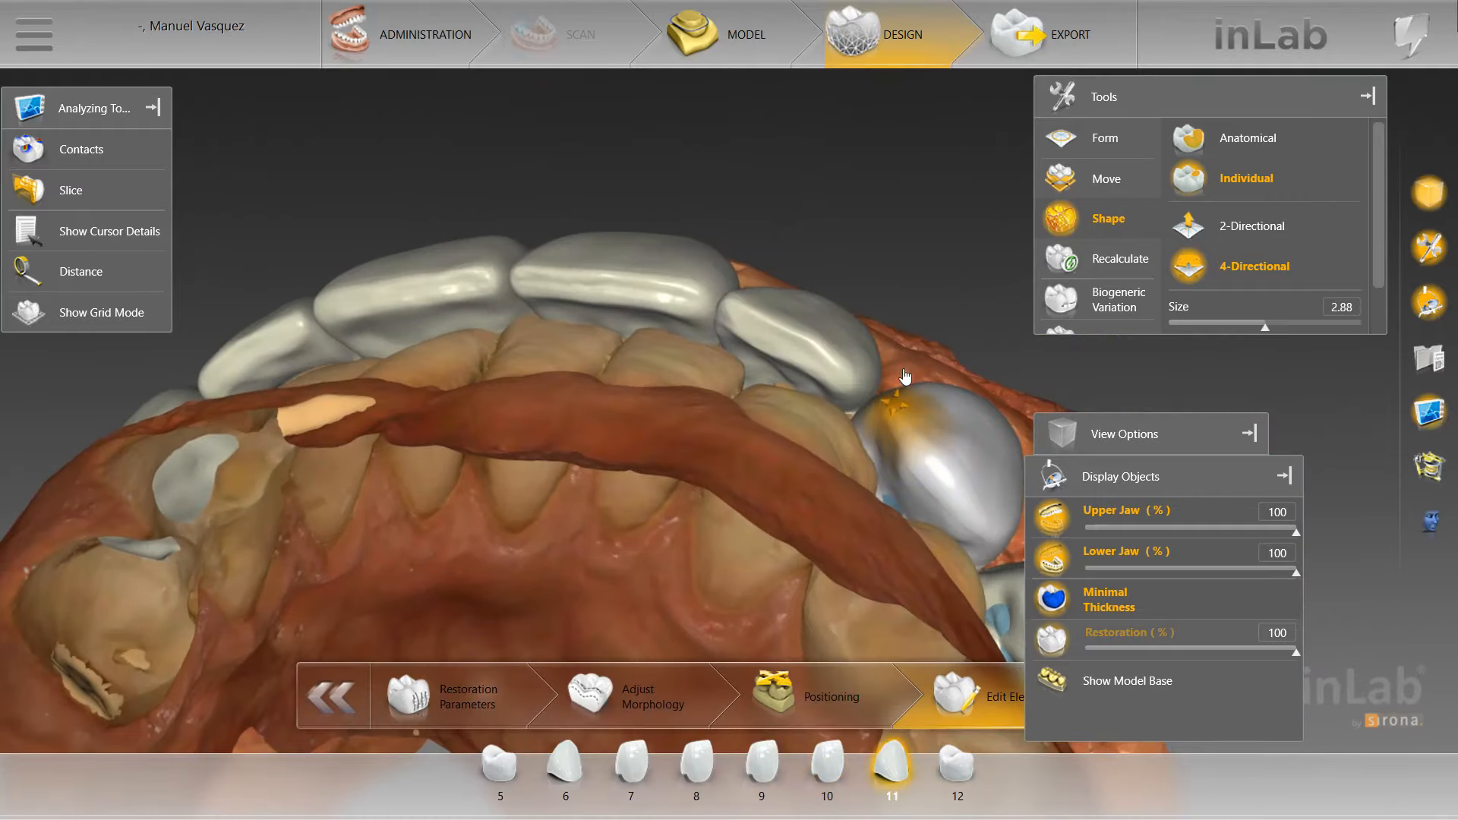
pyautogui.moveTo(896, 403)
pyautogui.mouseDown(button='right')
pyautogui.moveTo(866, 226)
pyautogui.moveTo(891, 376)
pyautogui.moveTo(740, 429)
pyautogui.mouseUp(button='right')
# Refine the incisal contour of tooth 11 with 2-Directional shaping at sizes 4.10 and 2.08
pyautogui.click(1253, 226)
pyautogui.moveTo(841, 568); pyautogui.dragTo(840, 515, button='middle')
pyautogui.moveTo(840, 515); pyautogui.dragTo(885, 331, button='right')
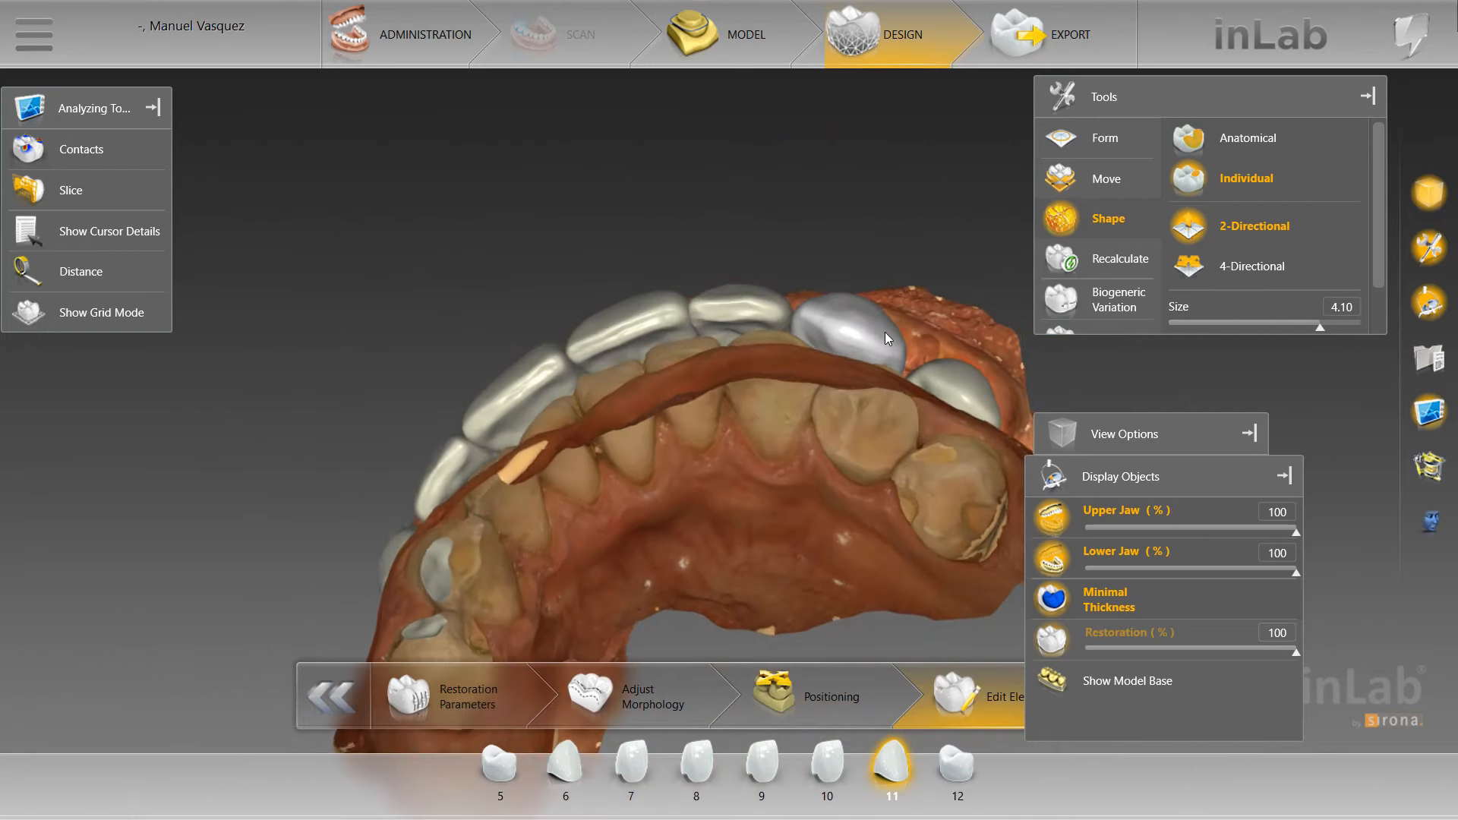
pyautogui.moveTo(885, 333); pyautogui.dragTo(885, 345, button='middle')
pyautogui.scroll(-3, 865, 296)
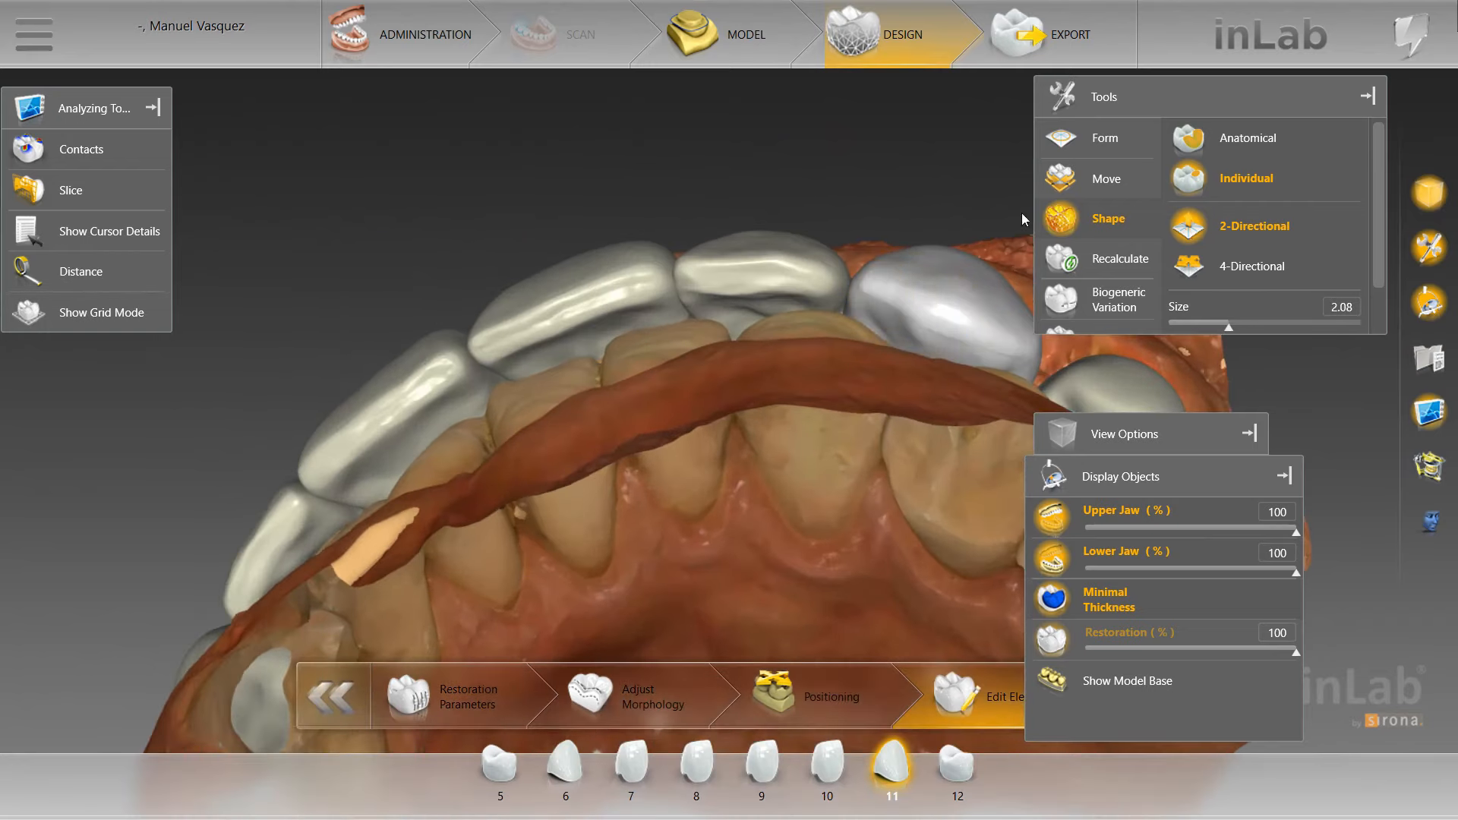
# Remove material from the incisal area of tooth 11 with Form Remove at size 1.58 mm and strength 29%
pyautogui.rightClick(876, 227)
pyautogui.moveTo(987, 249)
pyautogui.click(1094, 265)
pyautogui.click(1242, 226)
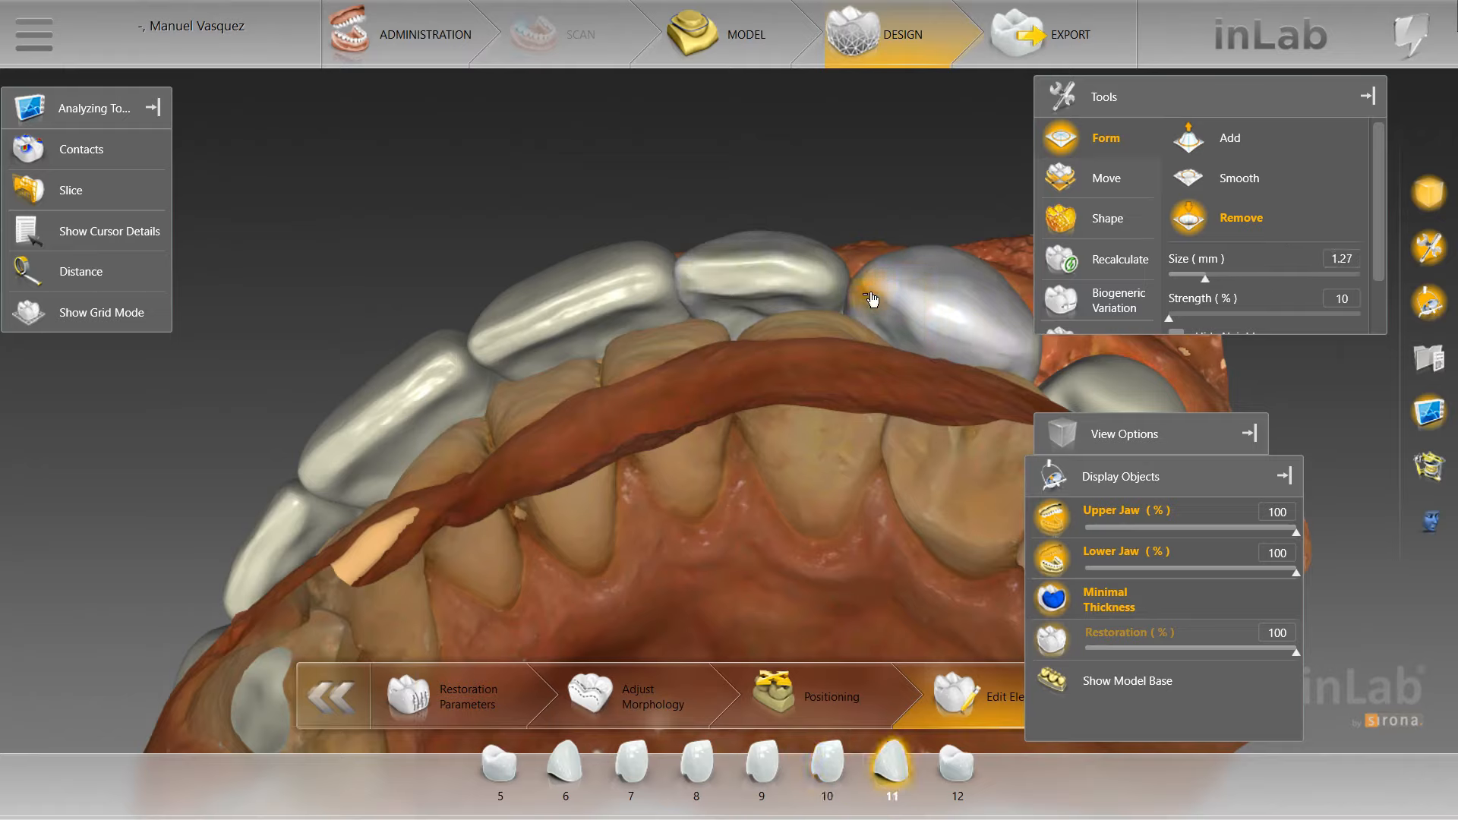
pyautogui.moveTo(1195, 319); pyautogui.dragTo(1209, 317)
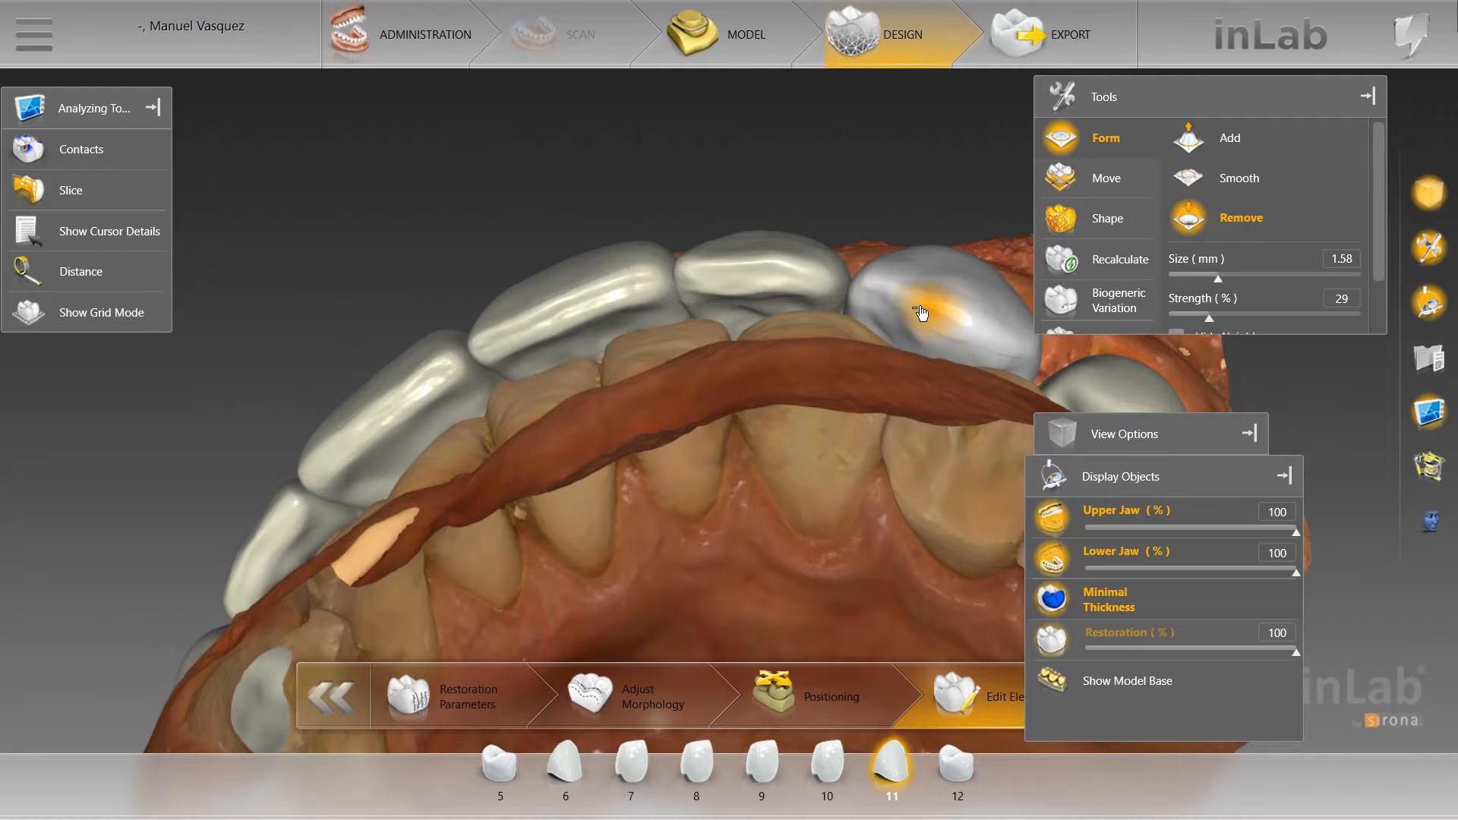
pyautogui.moveTo(940, 334); pyautogui.dragTo(826, 325, button='middle')
pyautogui.click(1052, 518)
pyautogui.click(1051, 518)
pyautogui.scroll(3, 843, 489)
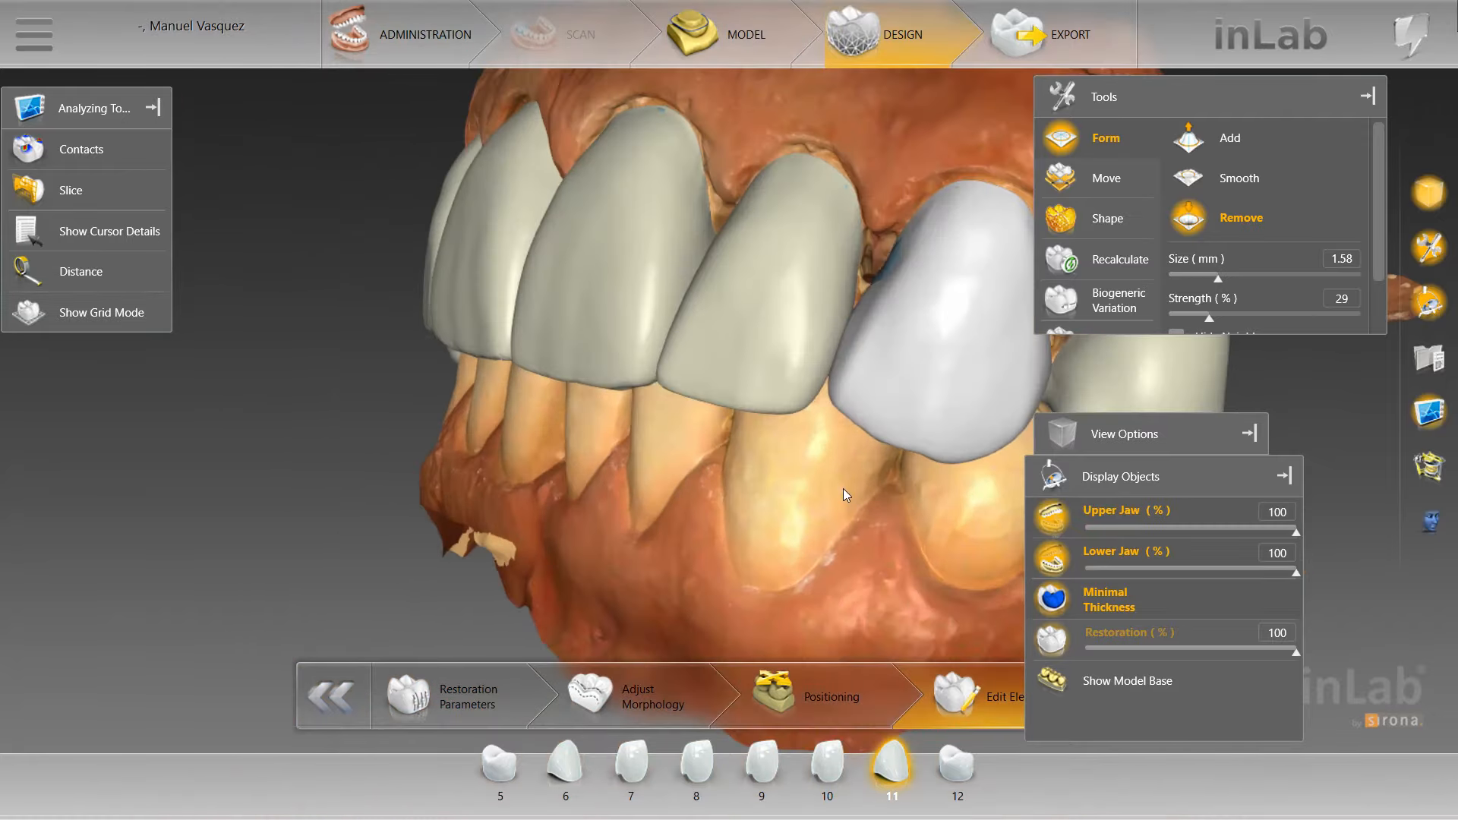
# Reshape the mesial incisal edge of tooth 11 with individual 4-Directional shaping at size 3.93
pyautogui.moveTo(842, 488); pyautogui.dragTo(897, 320, button='middle')
pyautogui.rightClick(908, 286)
pyautogui.moveTo(1010, 346)
pyautogui.click(1120, 372)
pyautogui.moveTo(896, 250); pyautogui.dragTo(832, 317, button='middle')
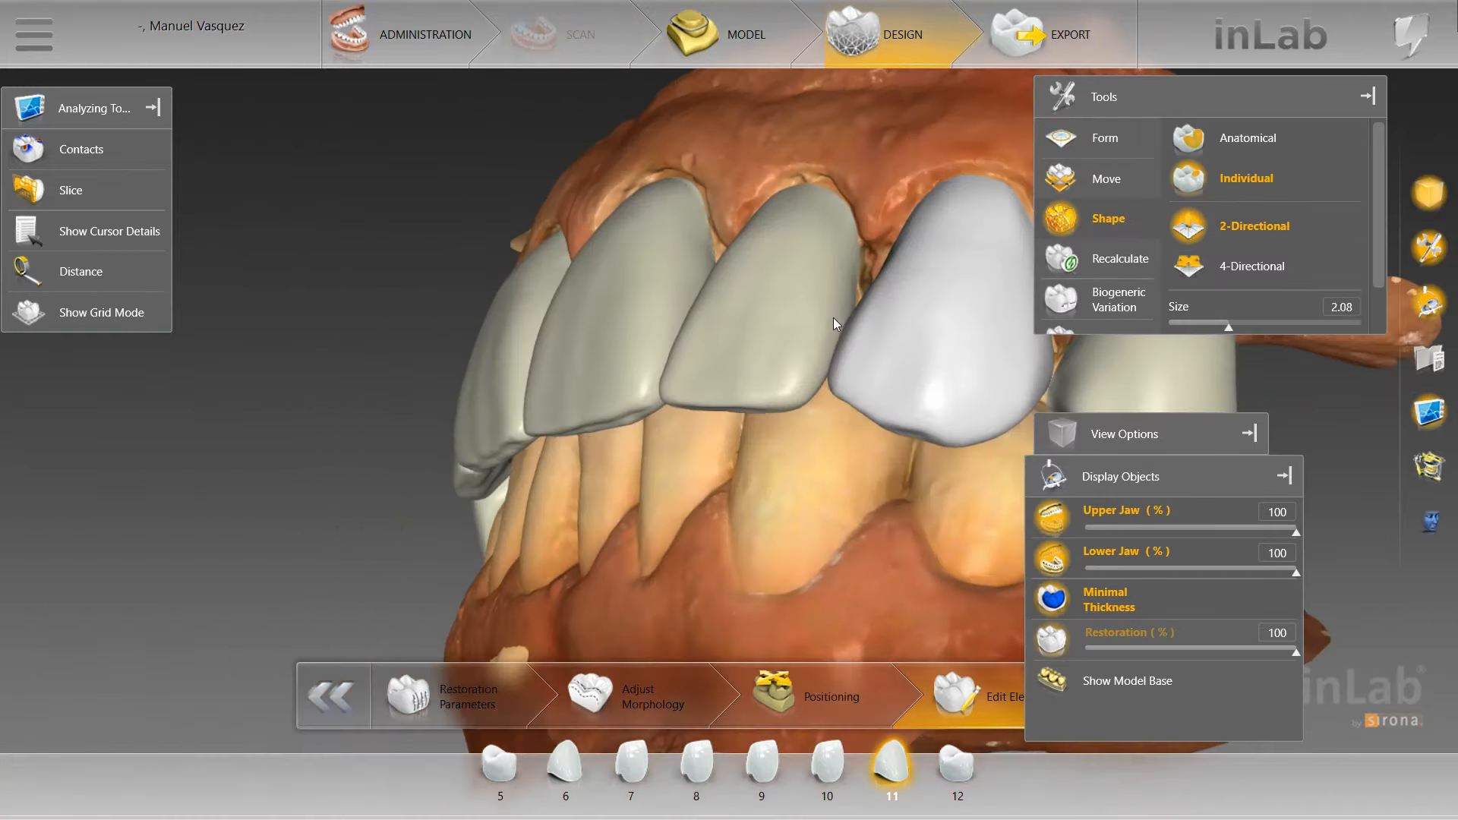
pyautogui.scroll(2, 866, 355)
pyautogui.click(1215, 266)
pyautogui.scroll(3, 873, 417)
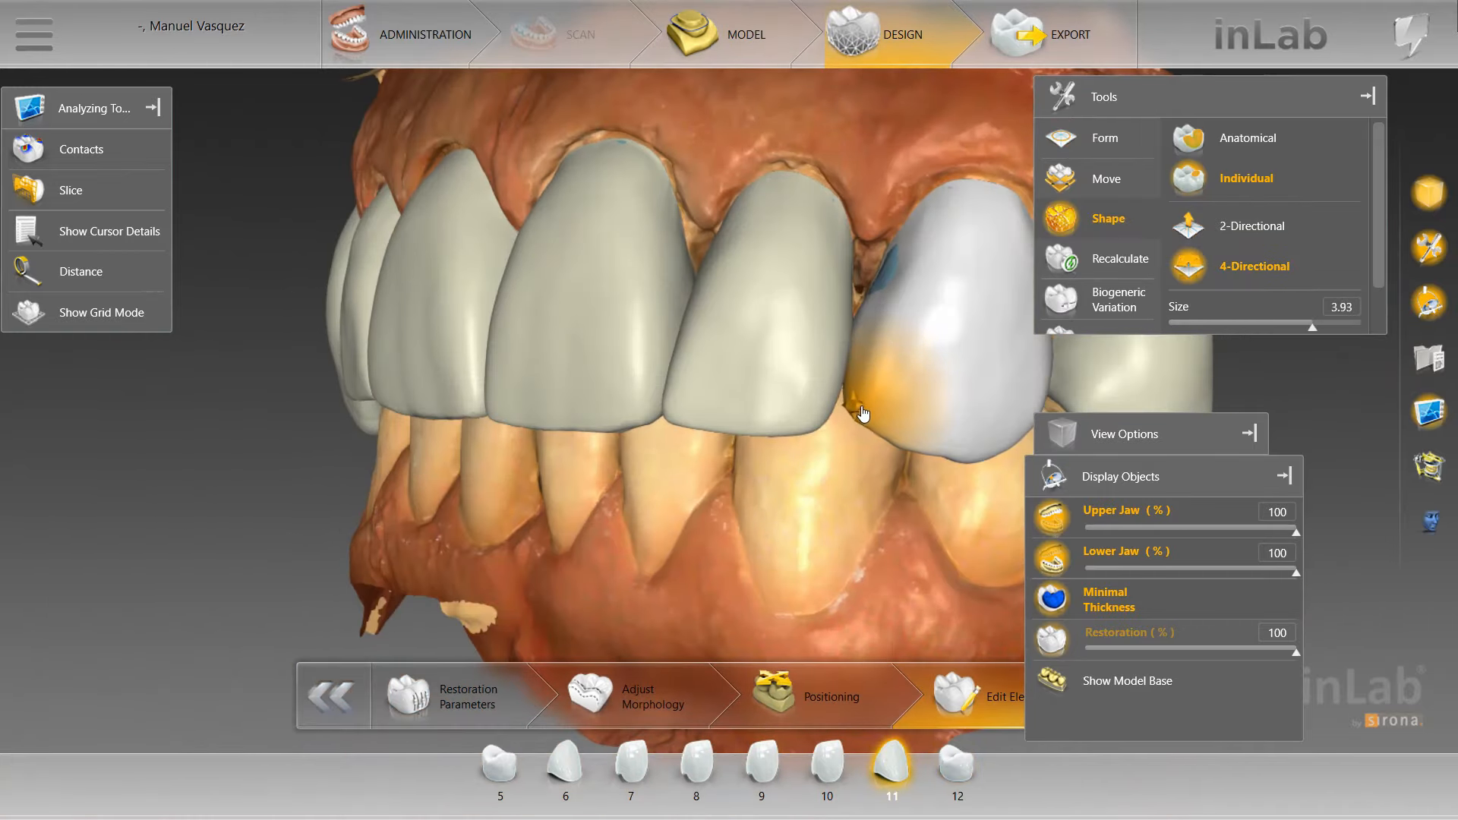
pyautogui.moveTo(863, 407); pyautogui.dragTo(962, 455, button='middle')
# Refine tooth 11's mesial and labial contours with 2-Directional shaping at sizes 2.55, 3.23 and 3.53, and hide the lower jaw
pyautogui.click(1214, 226)
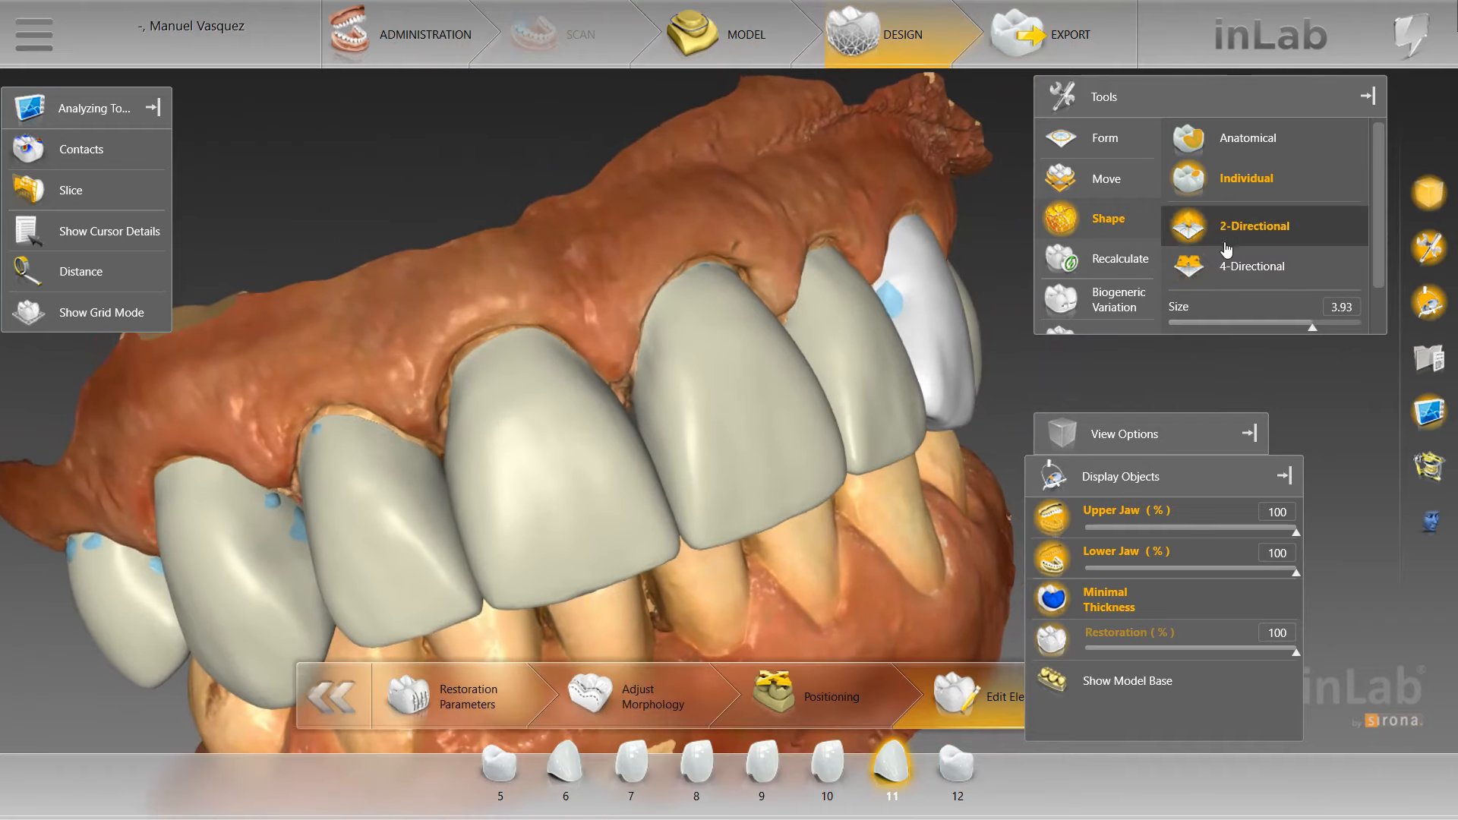
pyautogui.moveTo(835, 194); pyautogui.dragTo(849, 262)
pyautogui.scroll(-2, 944, 352)
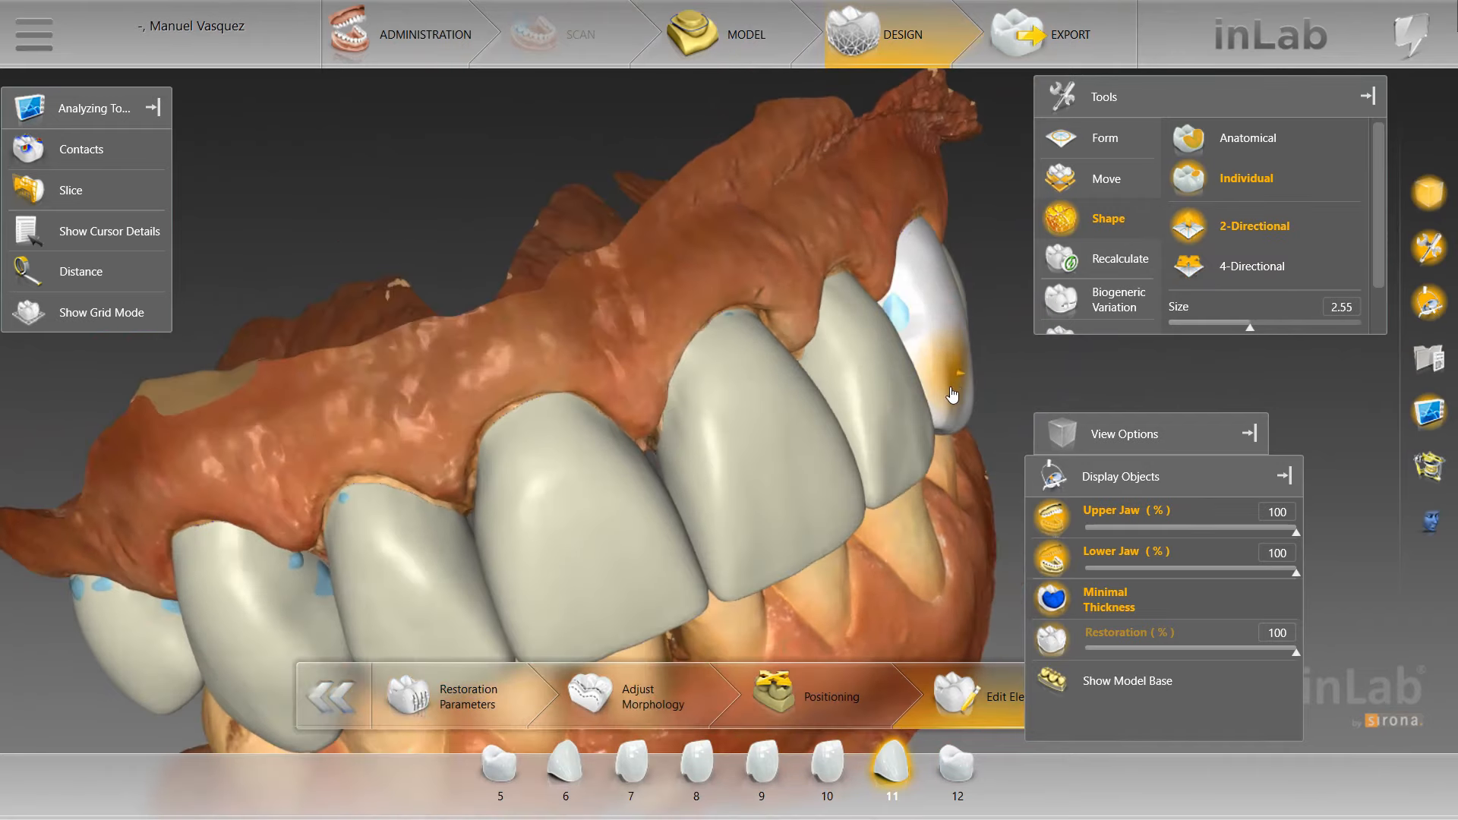
pyautogui.moveTo(952, 411)
pyautogui.mouseDown(button='middle')
pyautogui.moveTo(963, 380)
pyautogui.moveTo(923, 465)
pyautogui.moveTo(959, 454)
pyautogui.moveTo(946, 408)
pyautogui.mouseUp(button='middle')
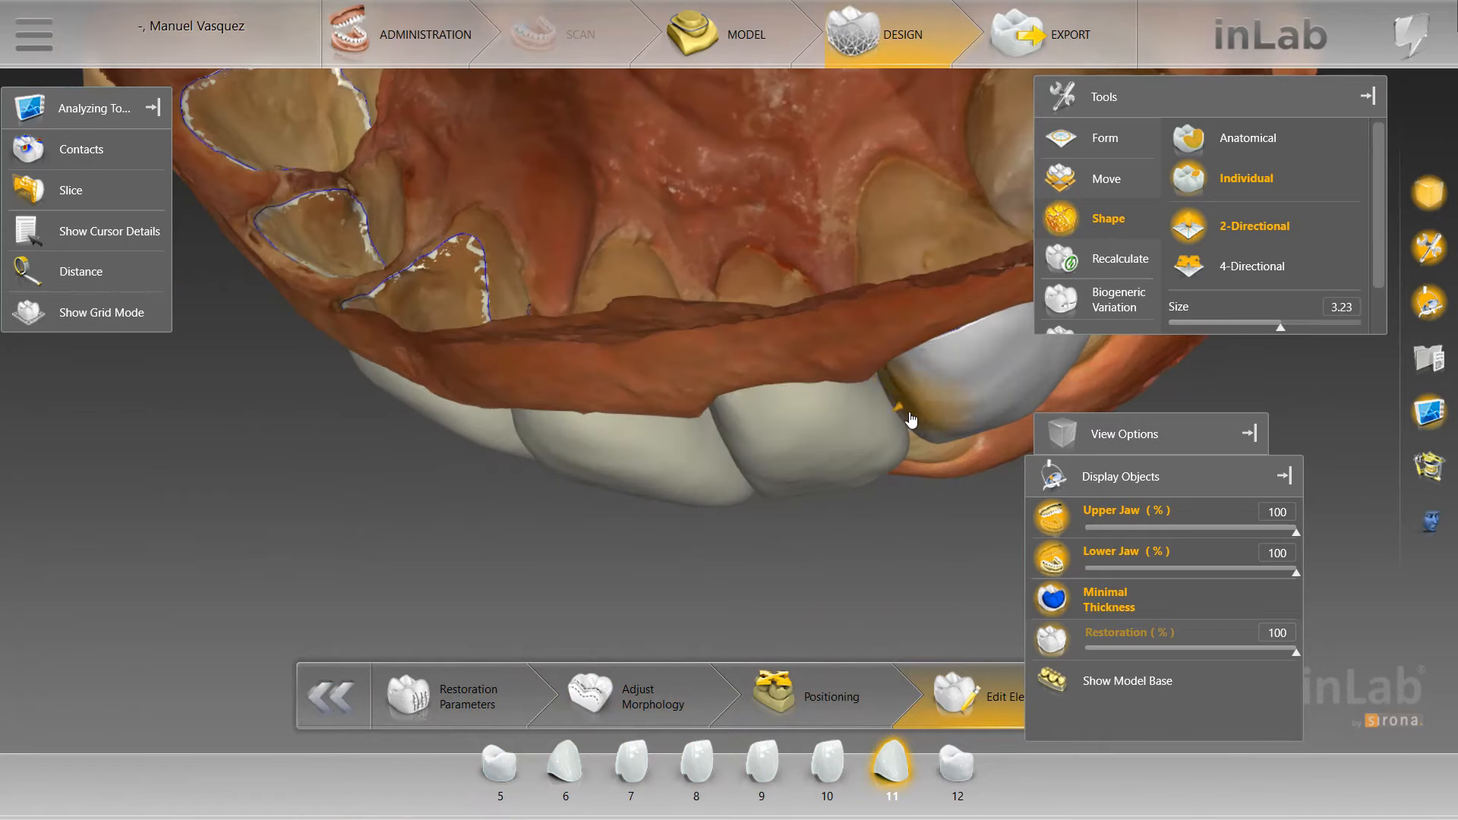
pyautogui.moveTo(951, 430); pyautogui.dragTo(777, 224, button='middle')
pyautogui.moveTo(989, 521); pyautogui.dragTo(898, 253, button='middle')
pyautogui.moveTo(825, 219); pyautogui.dragTo(801, 394, button='middle')
# Smooth the labial surface of tooth 11 with Form Smooth at sizes 2.83 and 3.80 mm and strength 10%
pyautogui.rightClick(801, 394)
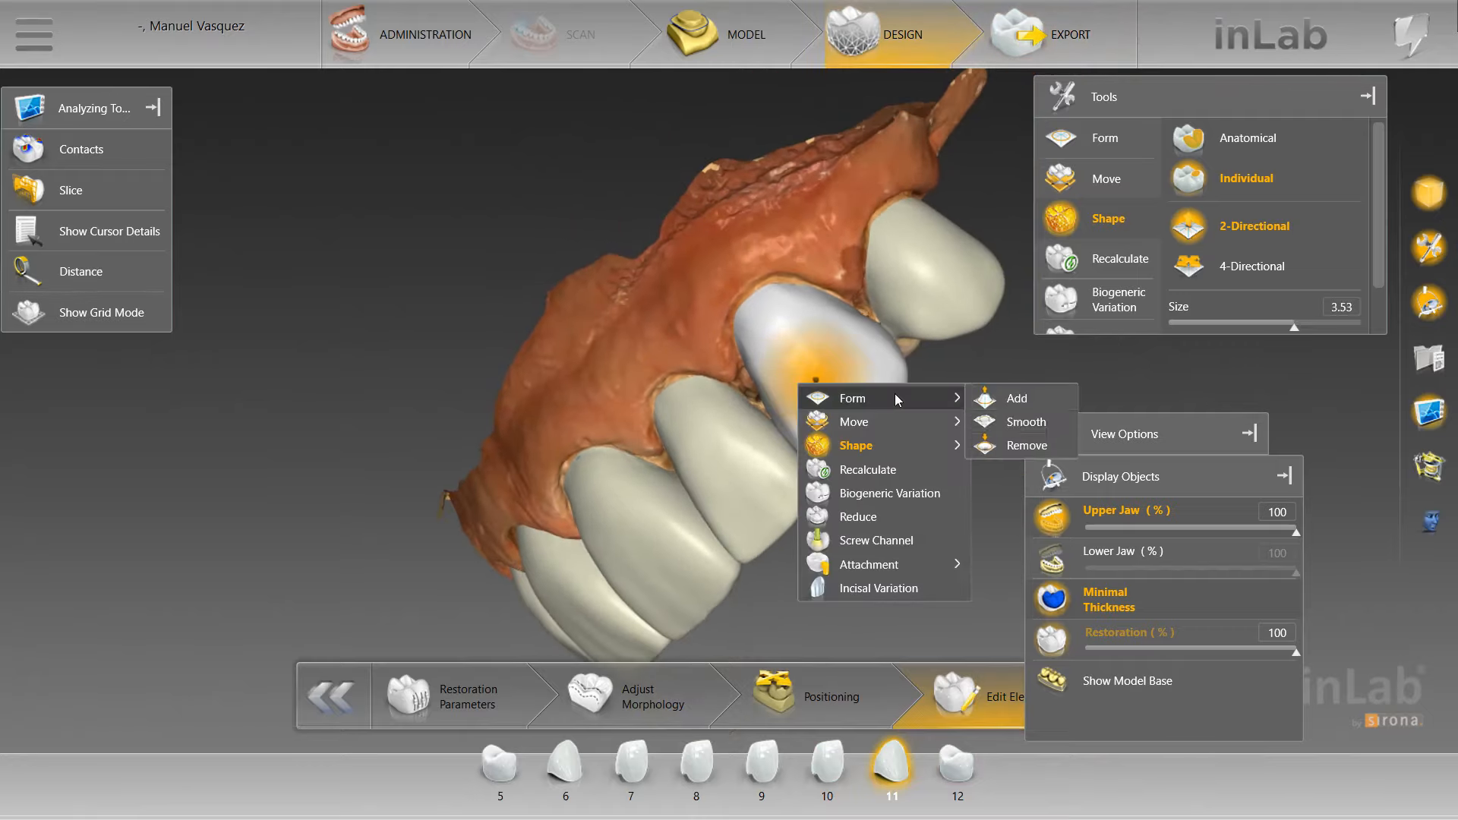
pyautogui.click(1025, 419)
pyautogui.moveTo(650, 341); pyautogui.dragTo(833, 328)
pyautogui.scroll(5, 833, 329)
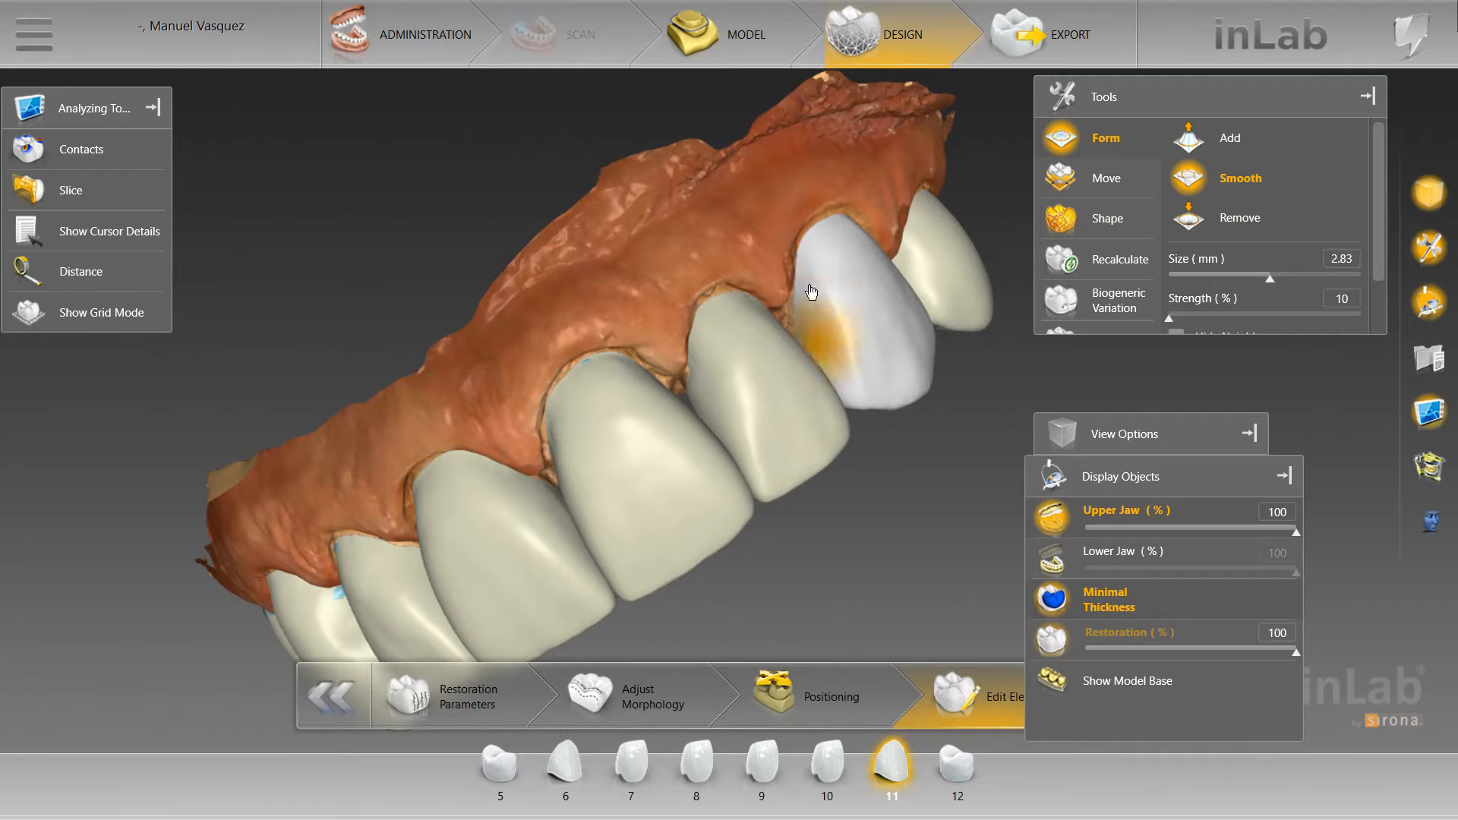
pyautogui.moveTo(958, 402); pyautogui.dragTo(884, 376)
pyautogui.scroll(6, 863, 322)
pyautogui.moveTo(863, 322)
pyautogui.mouseDown()
pyautogui.moveTo(794, 332)
pyautogui.moveTo(888, 283)
pyautogui.moveTo(962, 383)
pyautogui.moveTo(911, 365)
pyautogui.mouseUp()
pyautogui.scroll(-3, 811, 274)
pyautogui.moveTo(810, 274); pyautogui.dragTo(823, 338)
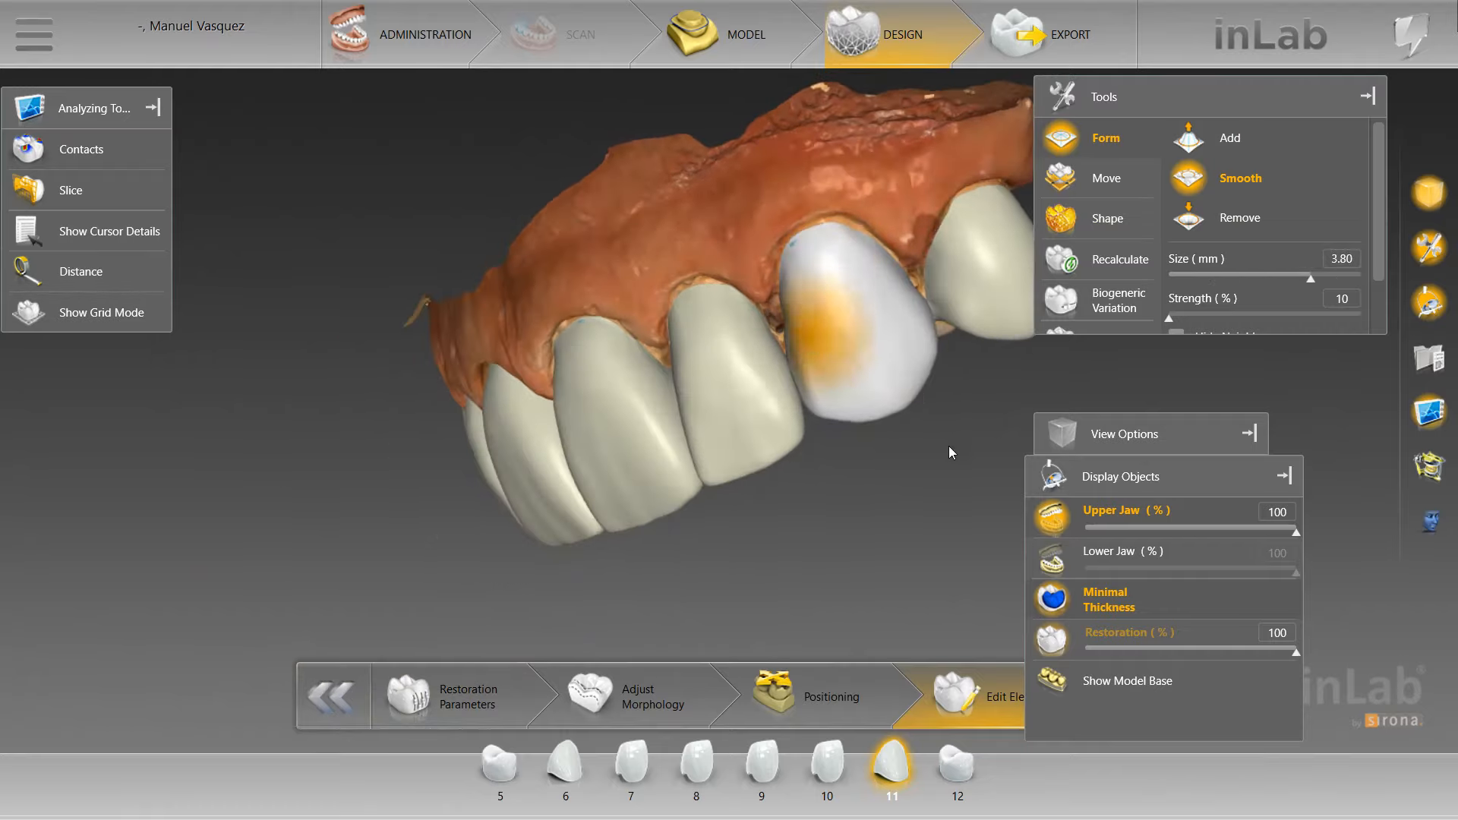
pyautogui.moveTo(949, 449); pyautogui.dragTo(885, 319)
# Refine the labial and incisal contours of tooth 11 with individual 2-Directional shaping at size 2.65
pyautogui.moveTo(885, 319); pyautogui.dragTo(865, 226, button='middle')
pyautogui.rightClick(864, 226)
pyautogui.click(836, 319)
pyautogui.moveTo(854, 410)
pyautogui.mouseDown()
pyautogui.moveTo(830, 263)
pyautogui.moveTo(931, 258)
pyautogui.moveTo(887, 217)
pyautogui.moveTo(868, 422)
pyautogui.moveTo(840, 309)
pyautogui.mouseUp()
pyautogui.rightClick(843, 385)
pyautogui.click(1058, 468)
pyautogui.scroll(-2, 890, 228)
pyautogui.moveTo(899, 153)
pyautogui.mouseDown()
pyautogui.moveTo(903, 199)
pyautogui.moveTo(886, 158)
pyautogui.moveTo(876, 197)
pyautogui.mouseUp()
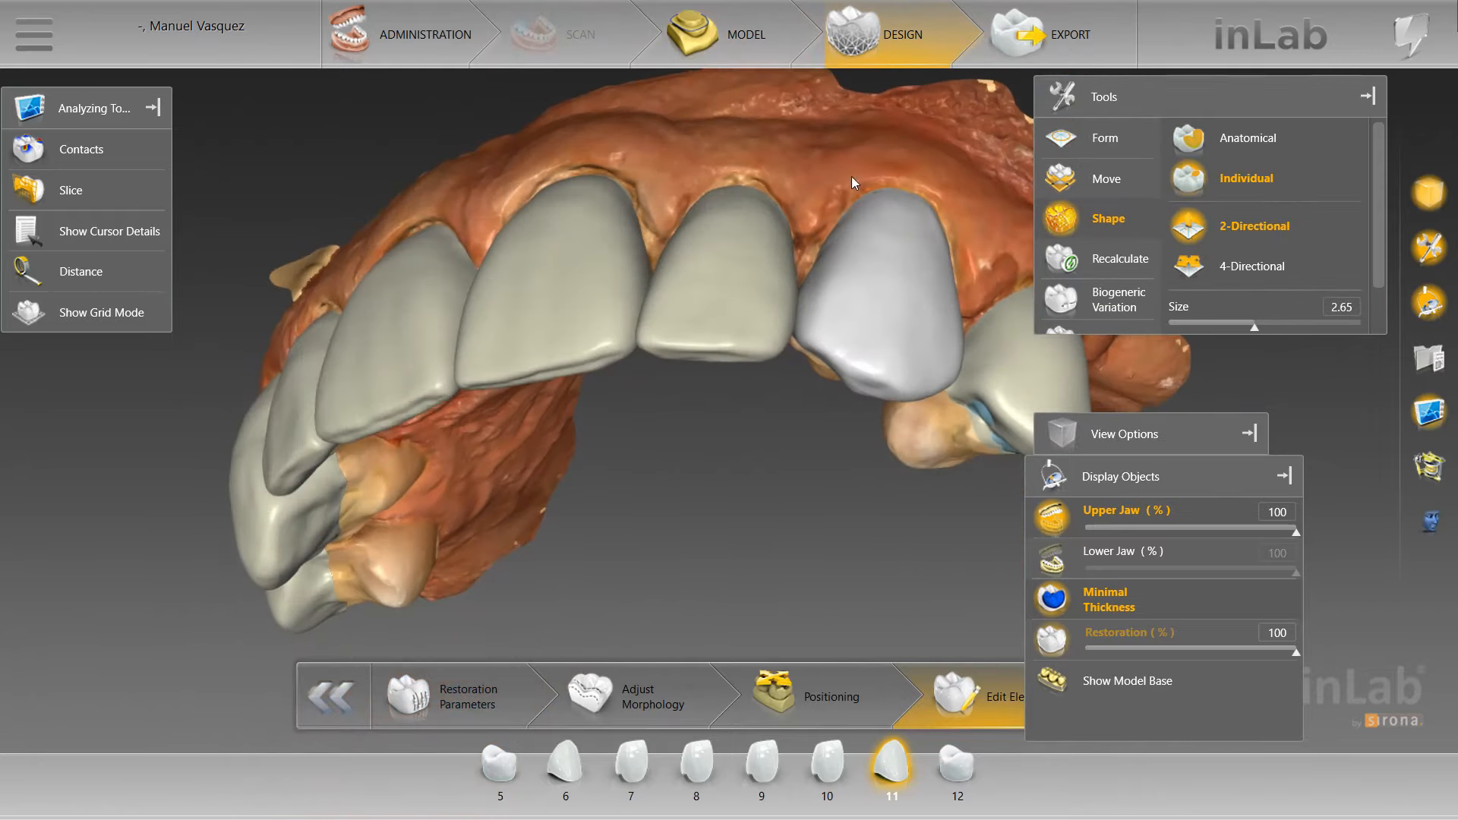
# Show the upper arch in the global front view to compare the anterior restorations
pyautogui.scroll(-5, 851, 177)
pyautogui.moveTo(622, 266); pyautogui.dragTo(585, 331)
pyautogui.click(740, 364)
pyautogui.click(1133, 435)
pyautogui.click(1204, 612)
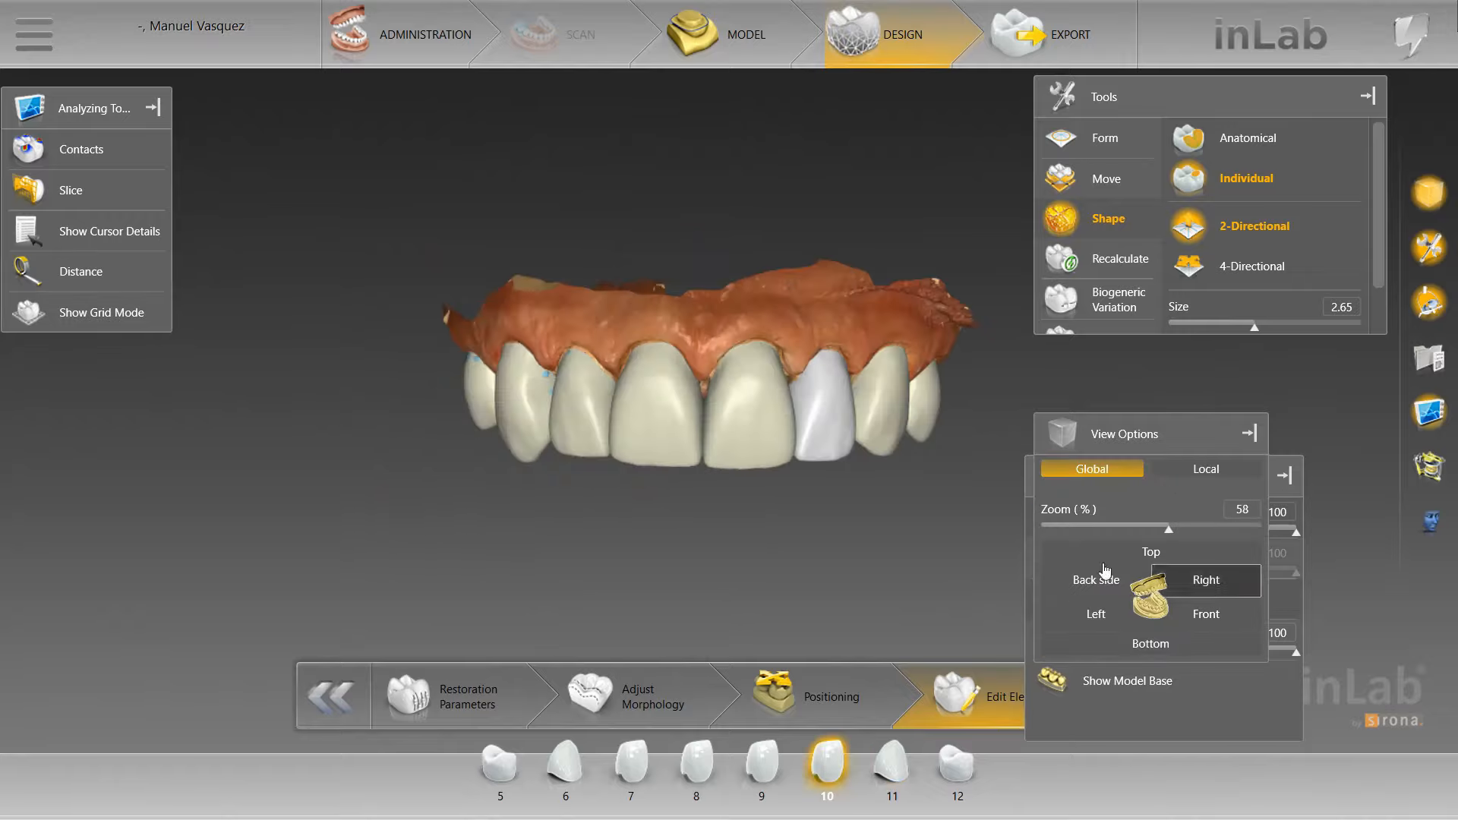
# Refine the distal and incisal contours of tooth 11 with 2-Directional shaping at size 1.85
pyautogui.scroll(2, 889, 522)
pyautogui.moveTo(980, 463); pyautogui.dragTo(892, 448)
pyautogui.click(891, 448)
pyautogui.moveTo(891, 448); pyautogui.dragTo(894, 257, button='middle')
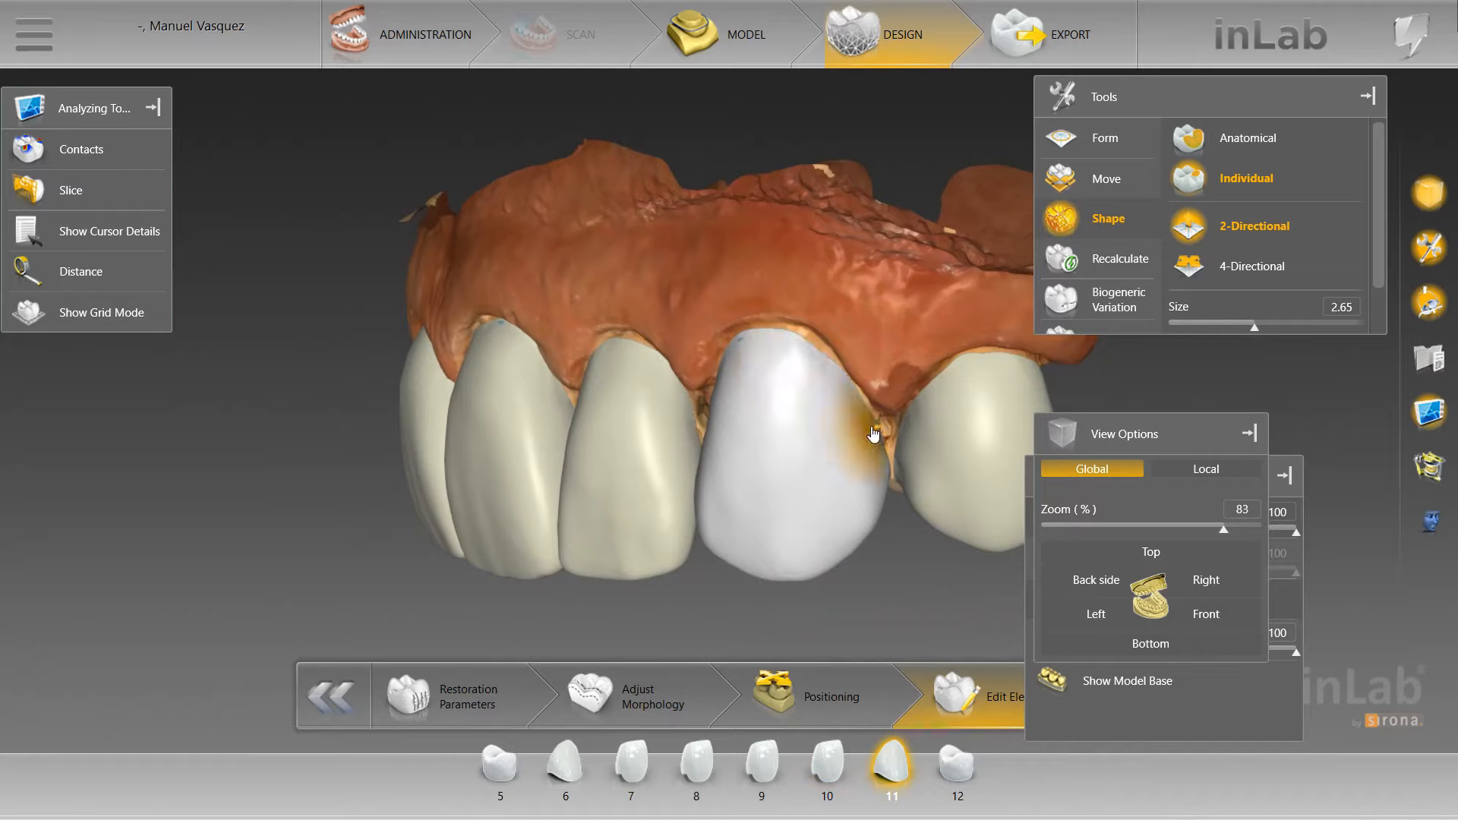
pyautogui.rightClick(937, 523)
pyautogui.click(1105, 560)
pyautogui.moveTo(881, 445); pyautogui.dragTo(883, 482)
pyautogui.moveTo(883, 486); pyautogui.dragTo(873, 608, button='middle')
pyautogui.moveTo(865, 600)
pyautogui.mouseDown()
pyautogui.moveTo(780, 508)
pyautogui.moveTo(767, 391)
pyautogui.mouseUp()
pyautogui.rightClick(763, 445)
pyautogui.click(994, 529)
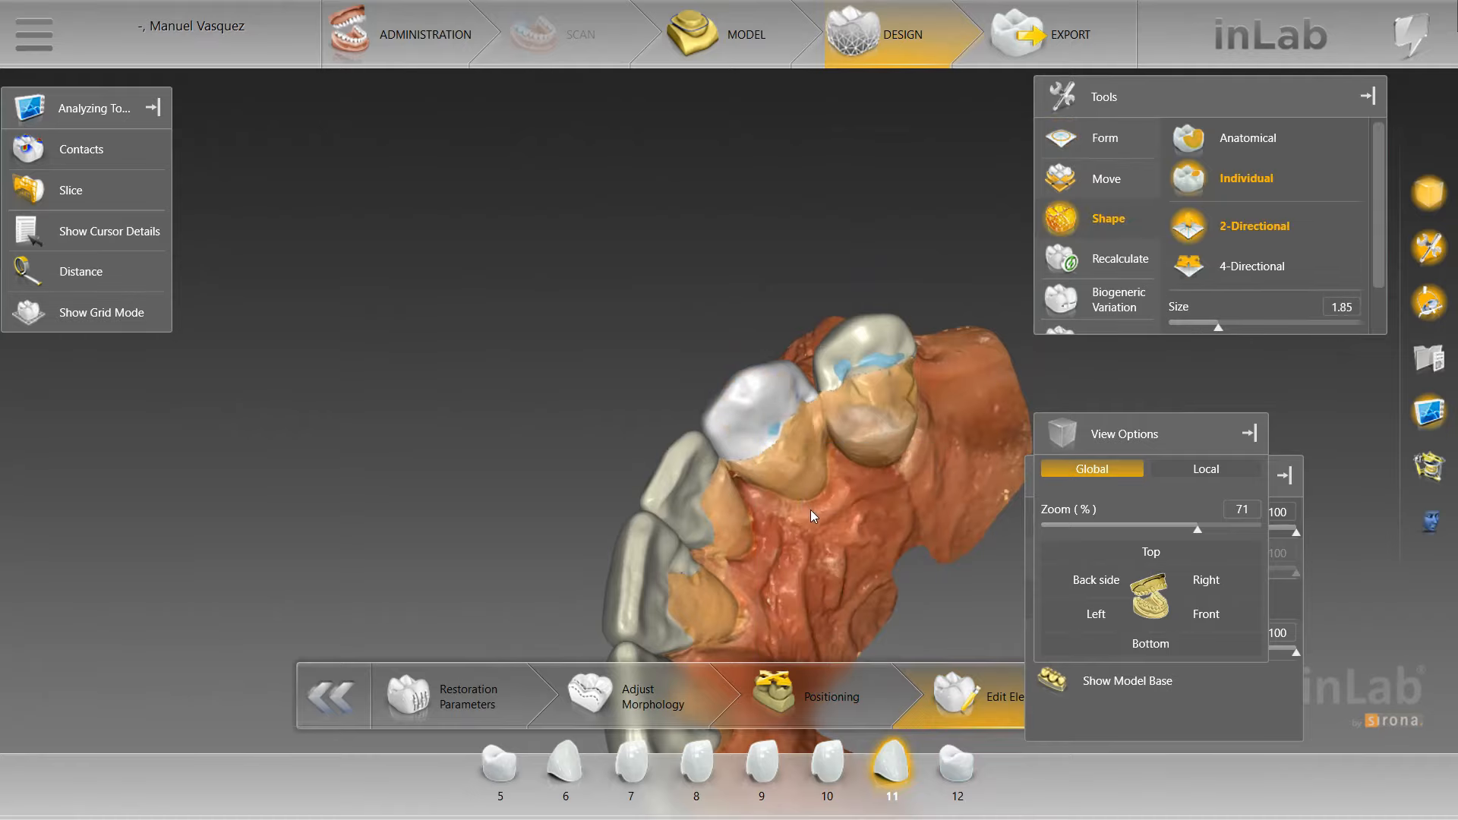
pyautogui.moveTo(809, 508); pyautogui.dragTo(786, 447, button='middle')
pyautogui.scroll(-2, 816, 420)
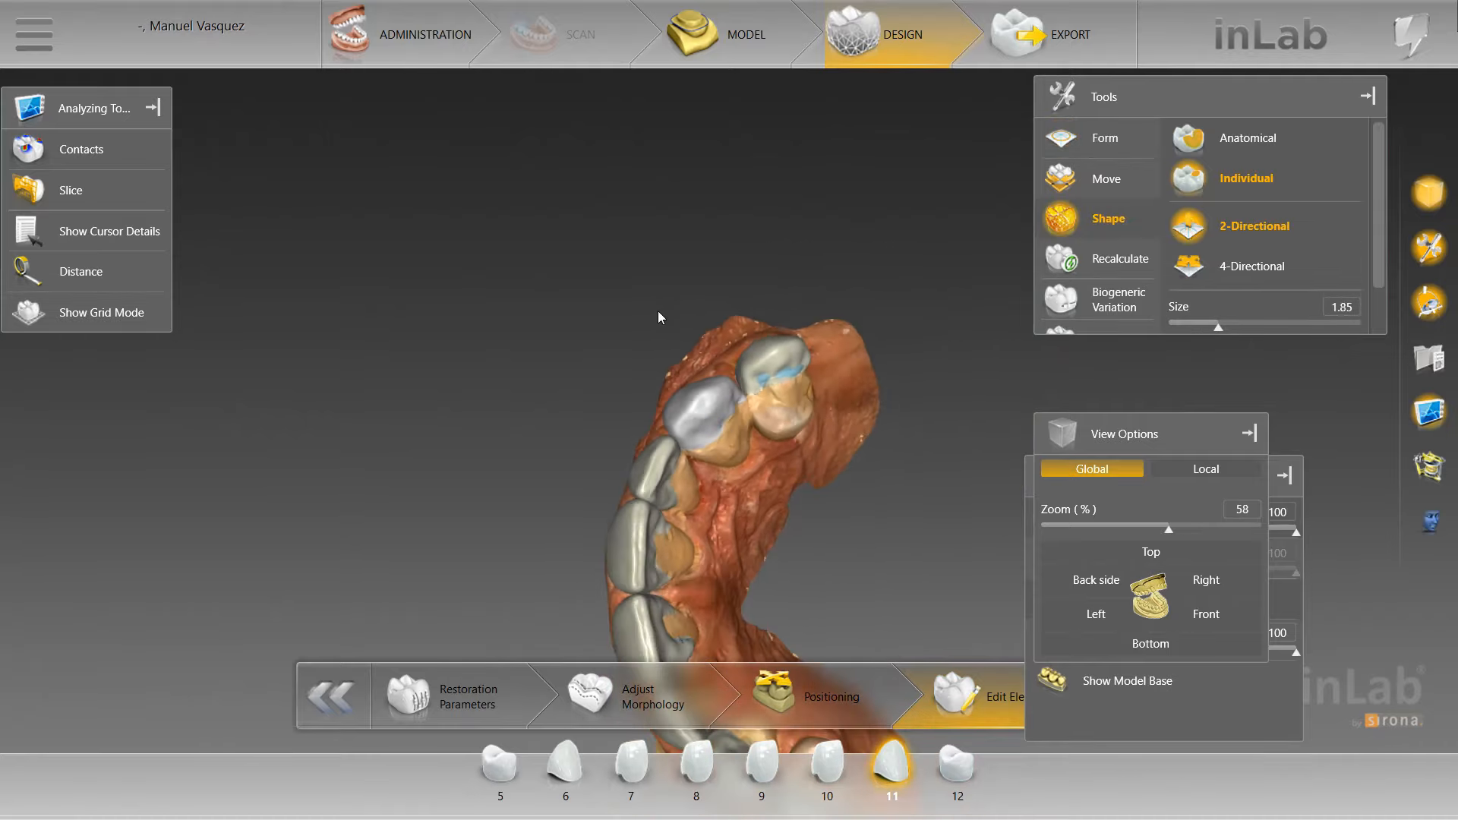
# Select tooth 6 and shift its position slightly with Move and Rotate
pyautogui.moveTo(658, 311); pyautogui.dragTo(776, 347)
pyautogui.click(776, 347)
pyautogui.scroll(-4, 704, 521)
pyautogui.moveTo(704, 521); pyautogui.dragTo(804, 488)
pyautogui.scroll(4, 803, 488)
pyautogui.rightClick(730, 416)
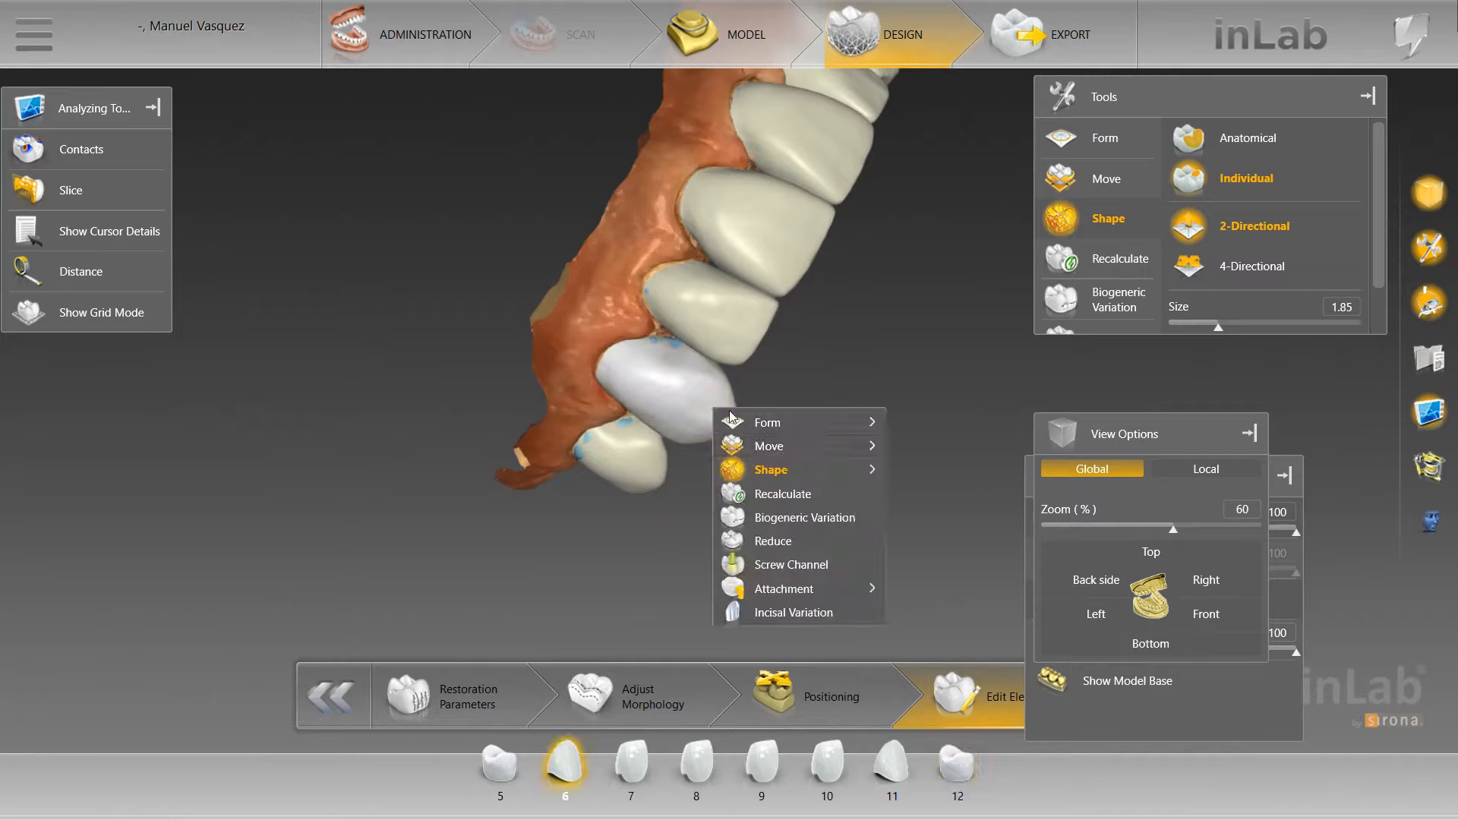
pyautogui.click(945, 454)
pyautogui.scroll(-2, 895, 412)
pyautogui.moveTo(895, 413); pyautogui.dragTo(627, 271)
pyautogui.scroll(4, 622, 416)
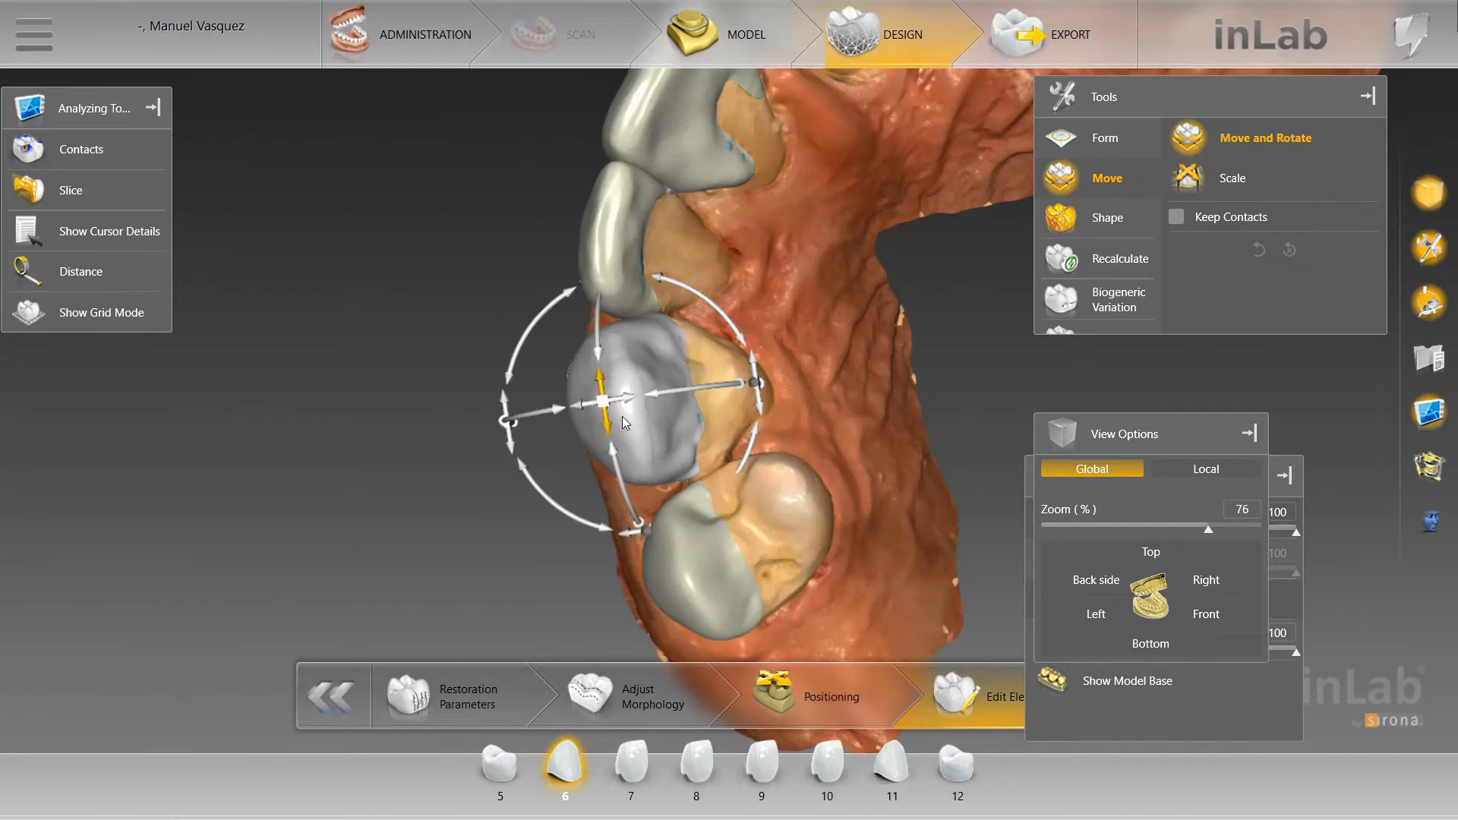
pyautogui.moveTo(671, 397); pyautogui.dragTo(660, 395)
pyautogui.moveTo(413, 338); pyautogui.dragTo(635, 334)
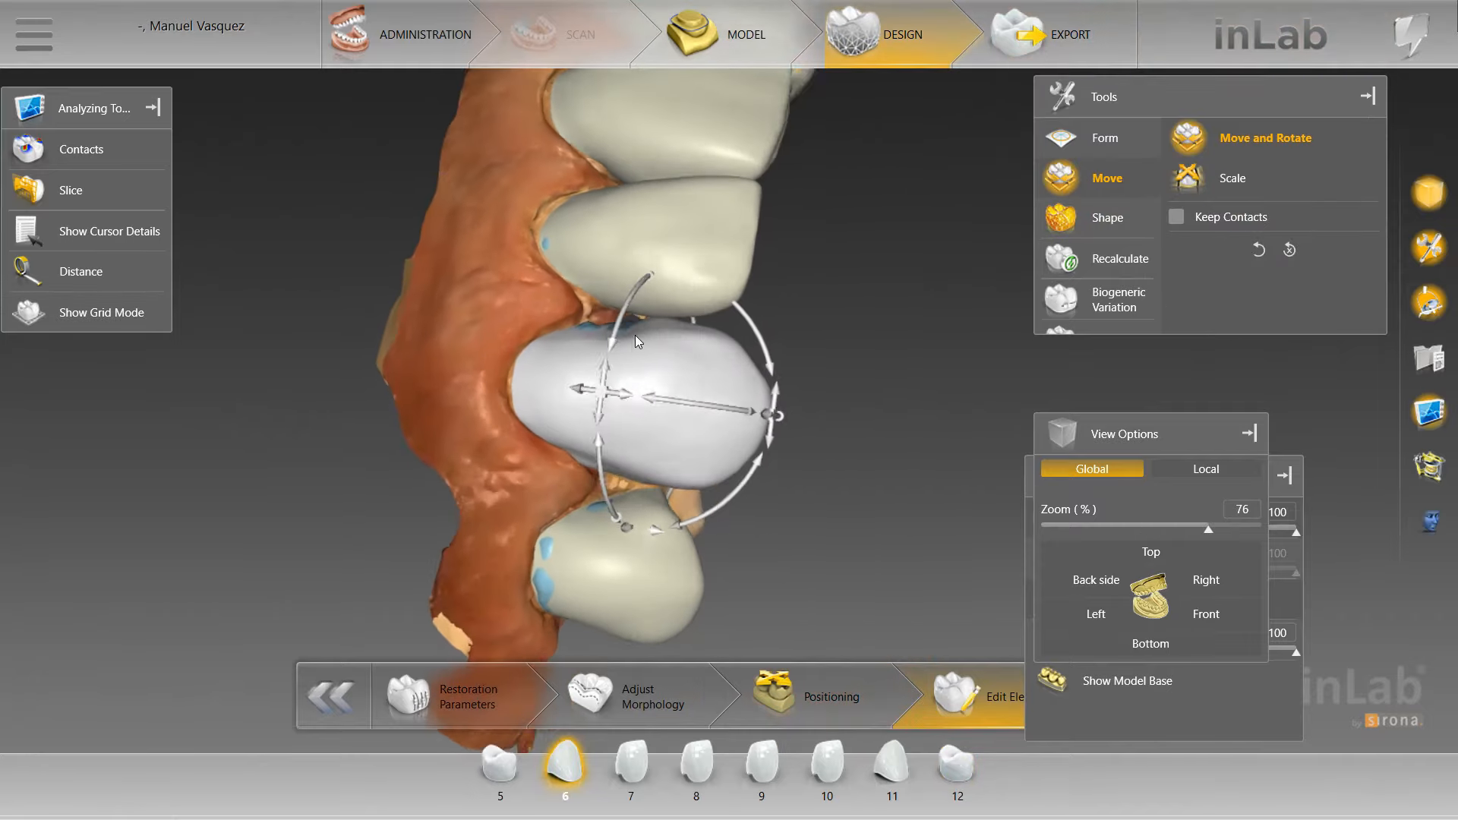
# Return to the global front view to check the position of tooth 6 in the upper arch
pyautogui.scroll(-4, 622, 395)
pyautogui.moveTo(729, 410); pyautogui.dragTo(533, 403)
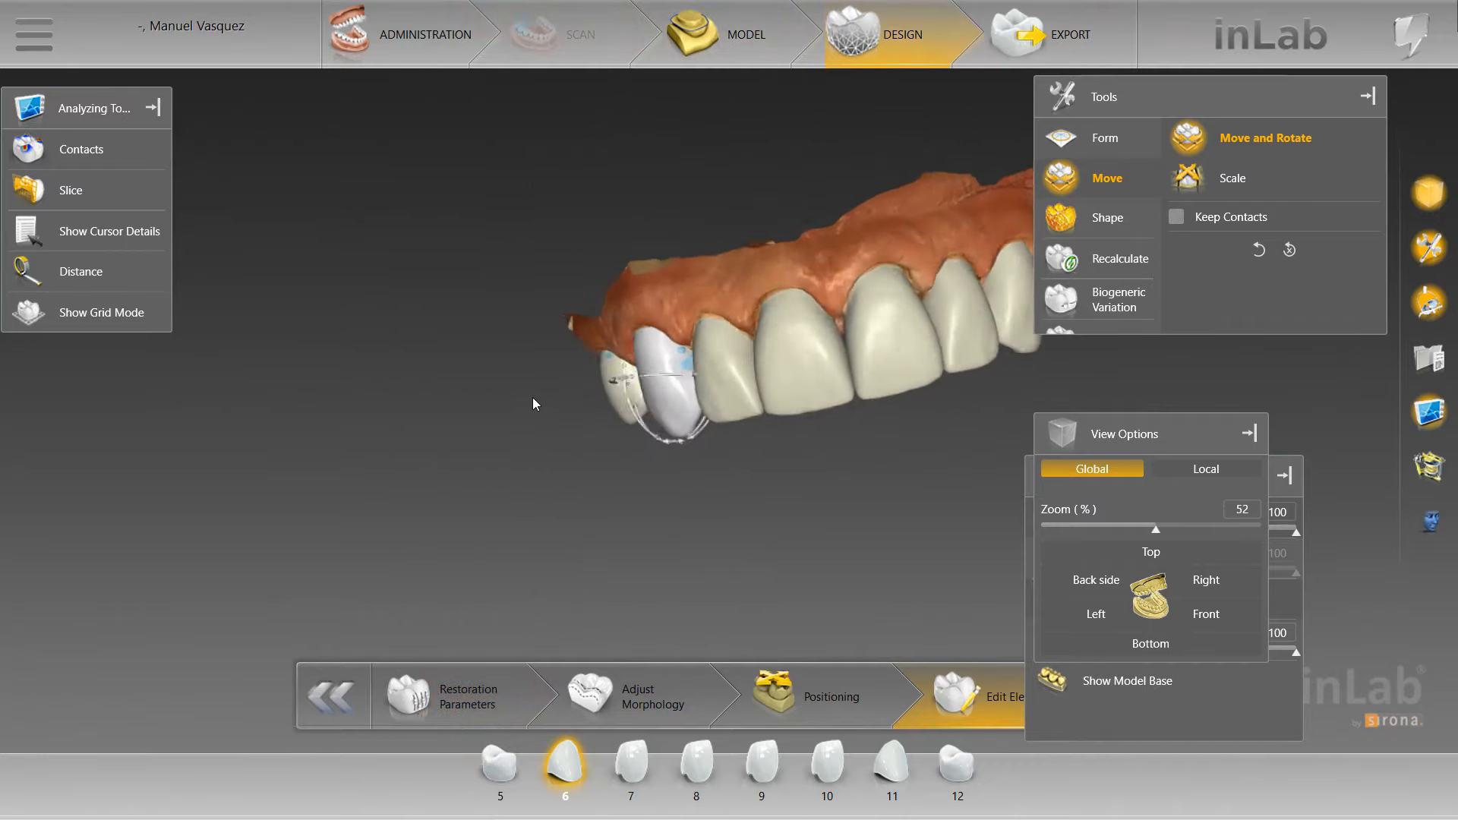
pyautogui.click(1233, 615)
pyautogui.scroll(2, 298, 425)
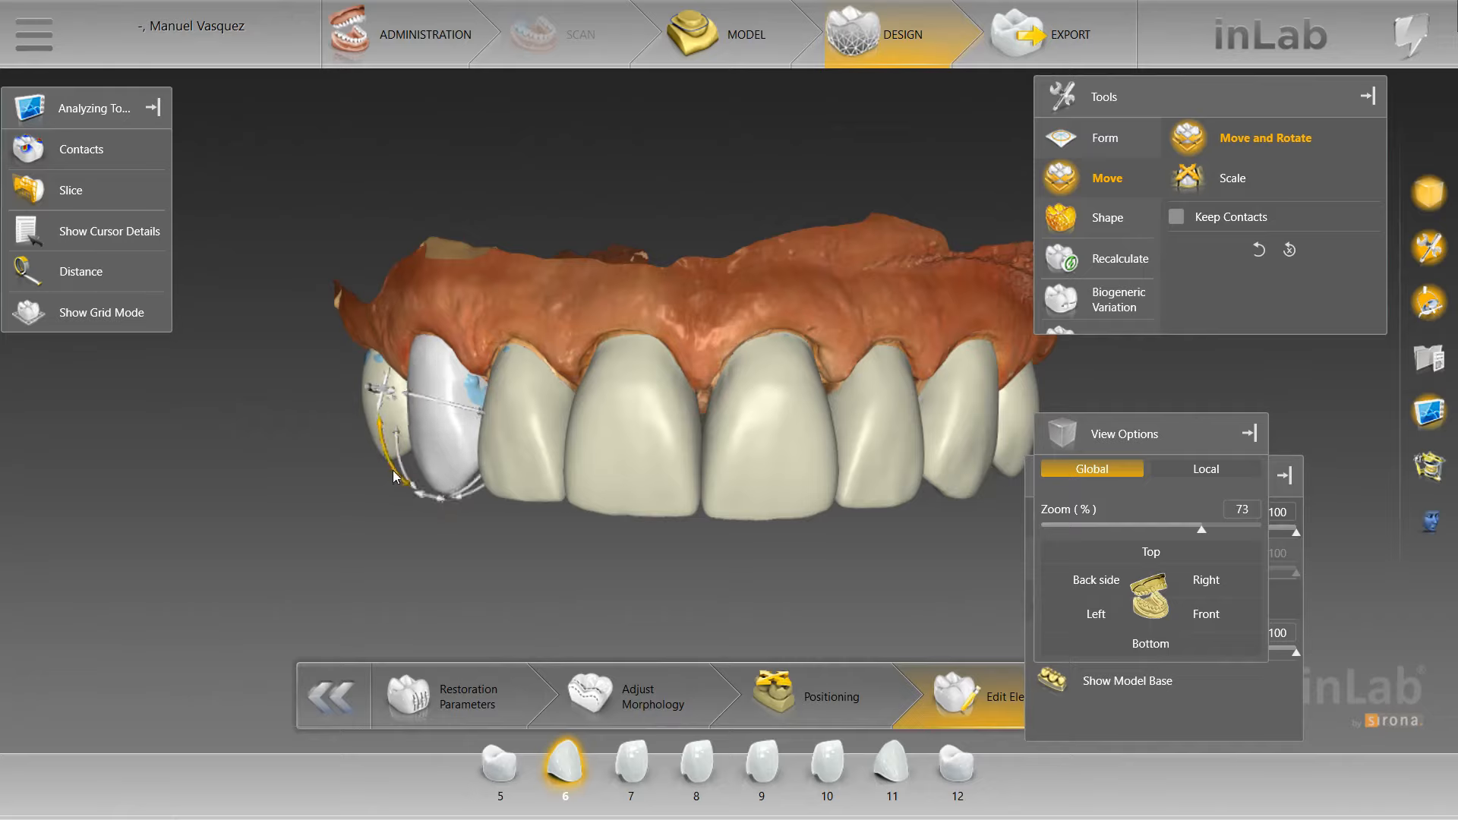
# Reshape the mesial surface of tooth 6 with individual 2-Directional shaping at size 3.33
pyautogui.rightClick(429, 442)
pyautogui.moveTo(486, 504)
pyautogui.click(645, 530)
pyautogui.moveTo(486, 548); pyautogui.dragTo(502, 453)
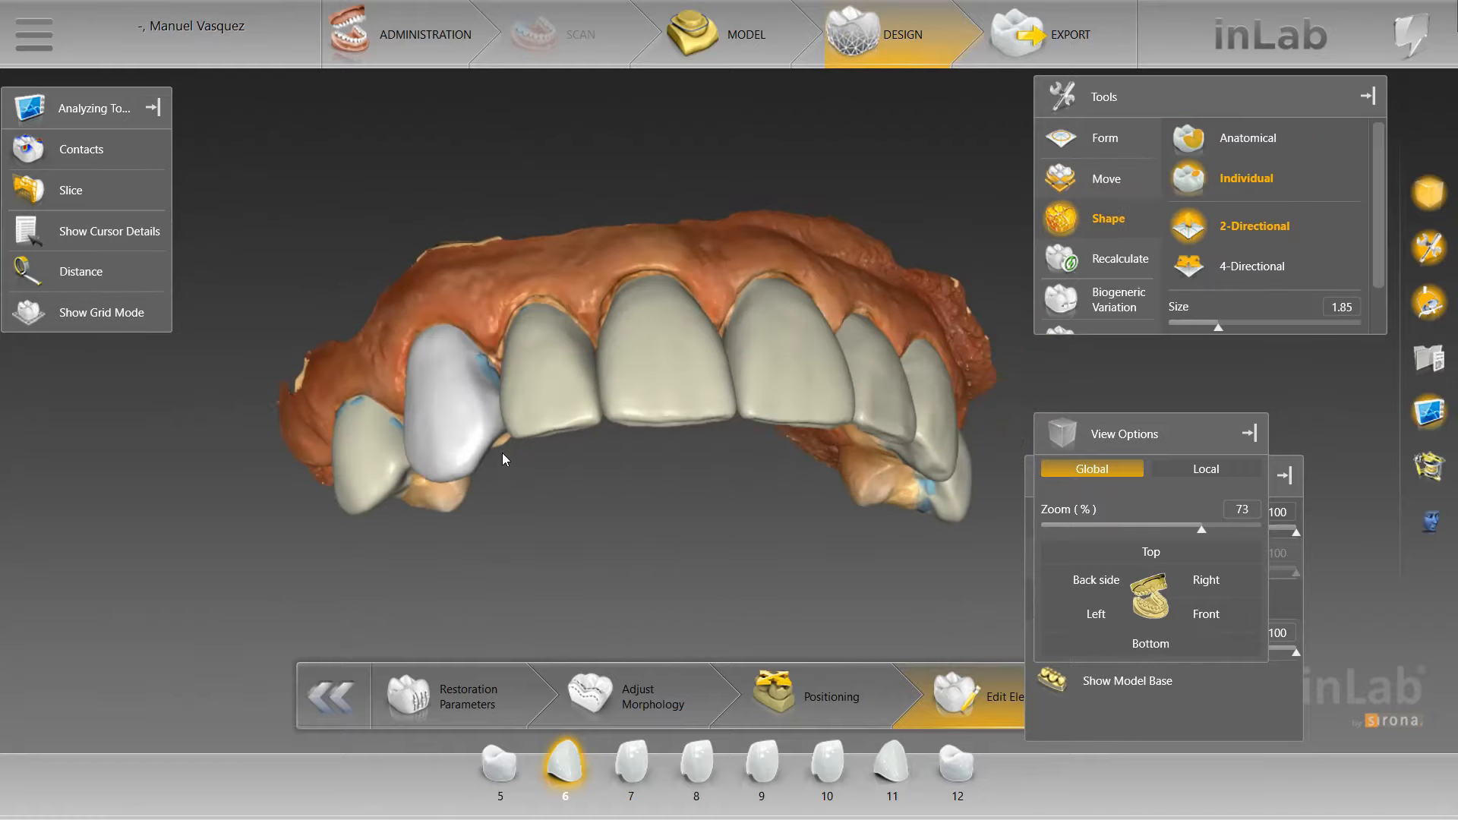
pyautogui.scroll(2, 502, 447)
pyautogui.click(501, 395)
pyautogui.moveTo(419, 223); pyautogui.dragTo(456, 334)
pyautogui.scroll(1, 456, 334)
pyautogui.click(348, 388)
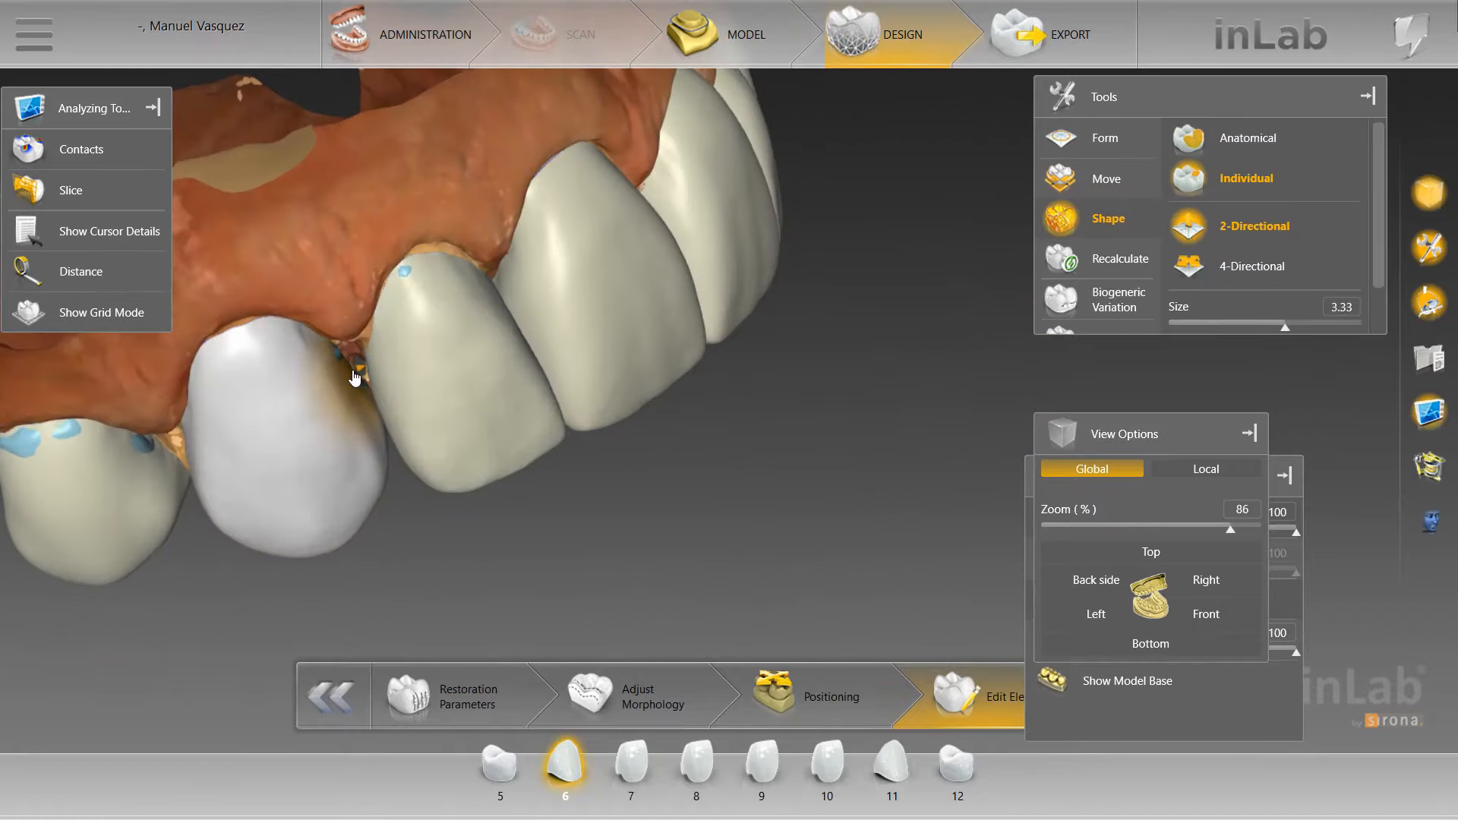
# Refine the contour of tooth 6 next to tooth 7 with individual 2-Directional shaping at size 1.70
pyautogui.scroll(-2, 355, 416)
pyautogui.moveTo(417, 531); pyautogui.dragTo(316, 275)
pyautogui.moveTo(194, 348)
pyautogui.mouseDown()
pyautogui.moveTo(338, 452)
pyautogui.moveTo(285, 423)
pyautogui.moveTo(404, 426)
pyautogui.mouseUp()
pyautogui.click(1253, 266)
pyautogui.scroll(3, 392, 416)
pyautogui.click(1251, 226)
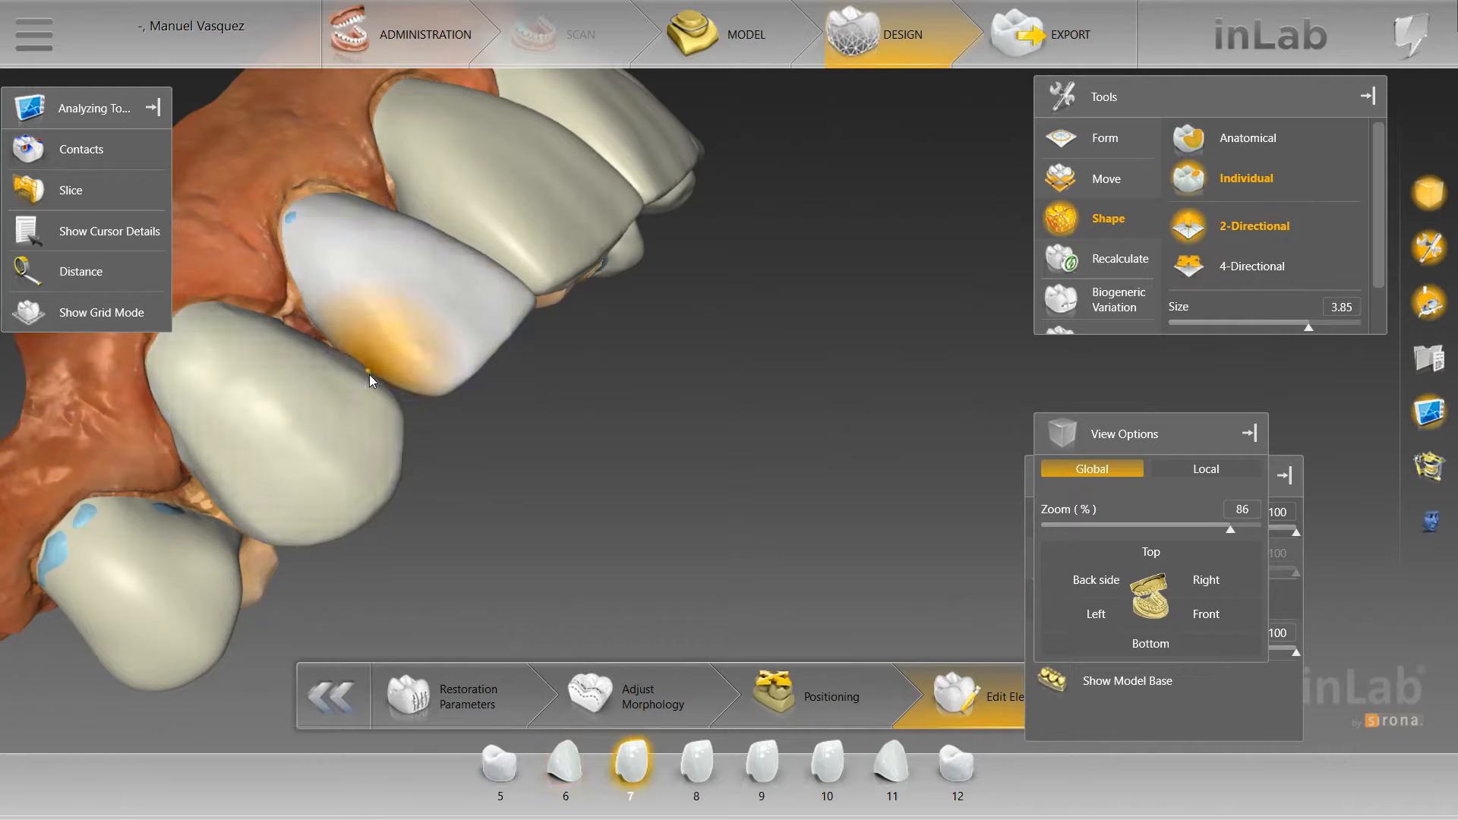
pyautogui.scroll(-5, 371, 386)
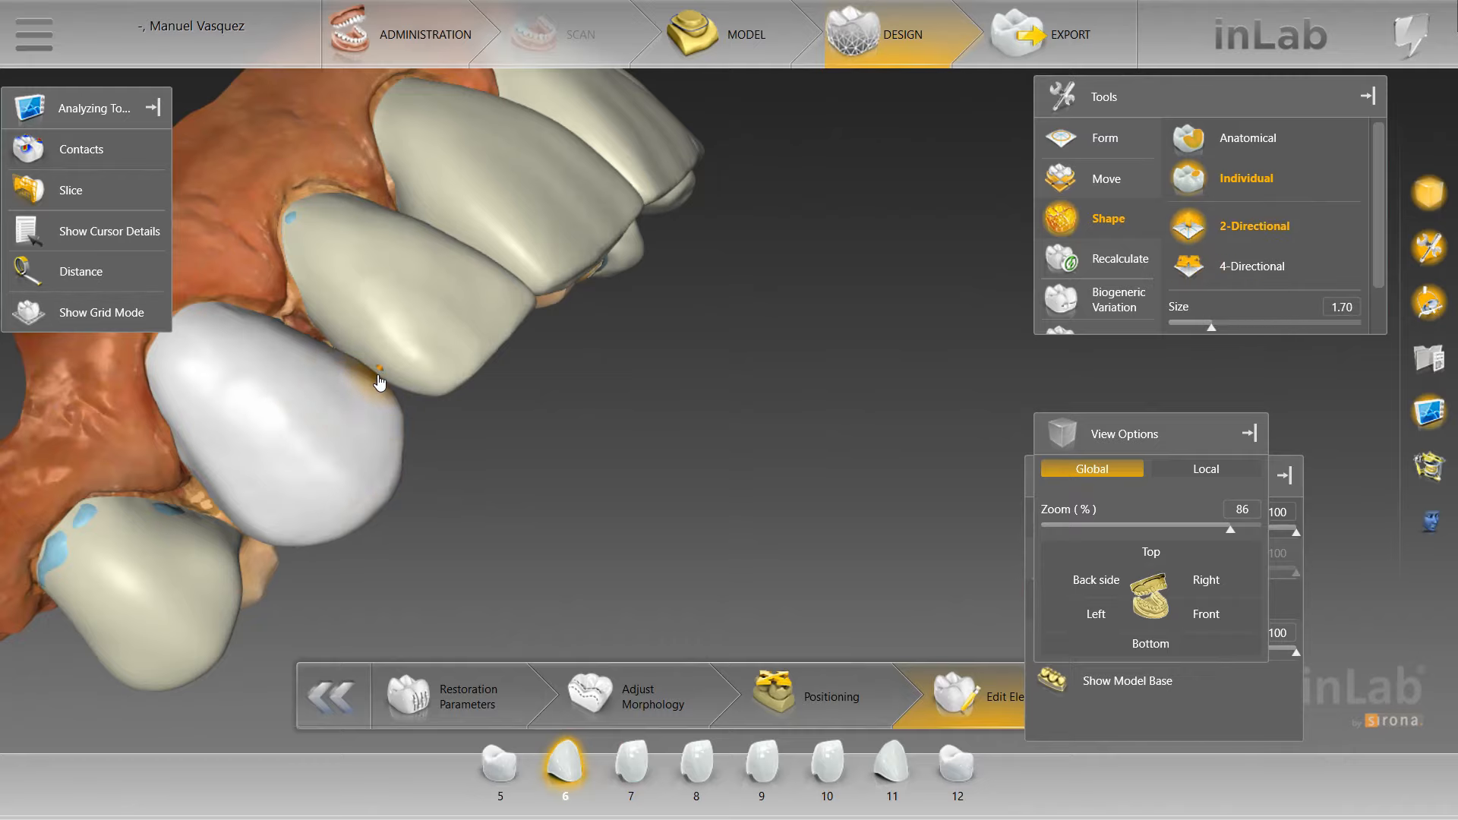
# Remove material from the palatal surface of tooth 6 with the Form Remove tool at 29% strength
pyautogui.moveTo(562, 469); pyautogui.dragTo(334, 387)
pyautogui.rightClick(302, 397)
pyautogui.moveTo(387, 417)
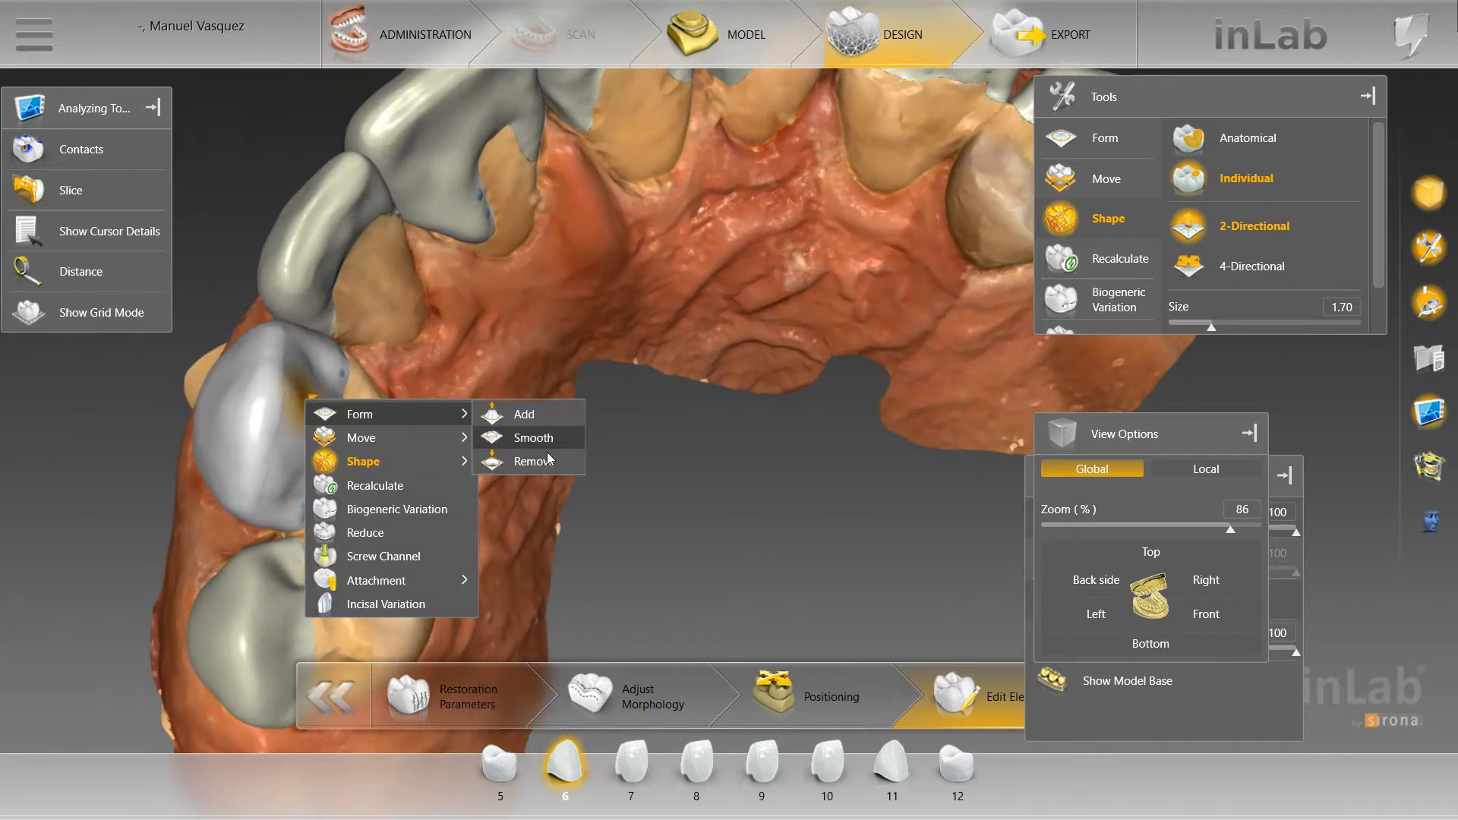
pyautogui.click(531, 460)
pyautogui.scroll(-5, 271, 380)
pyautogui.scroll(2, 275, 399)
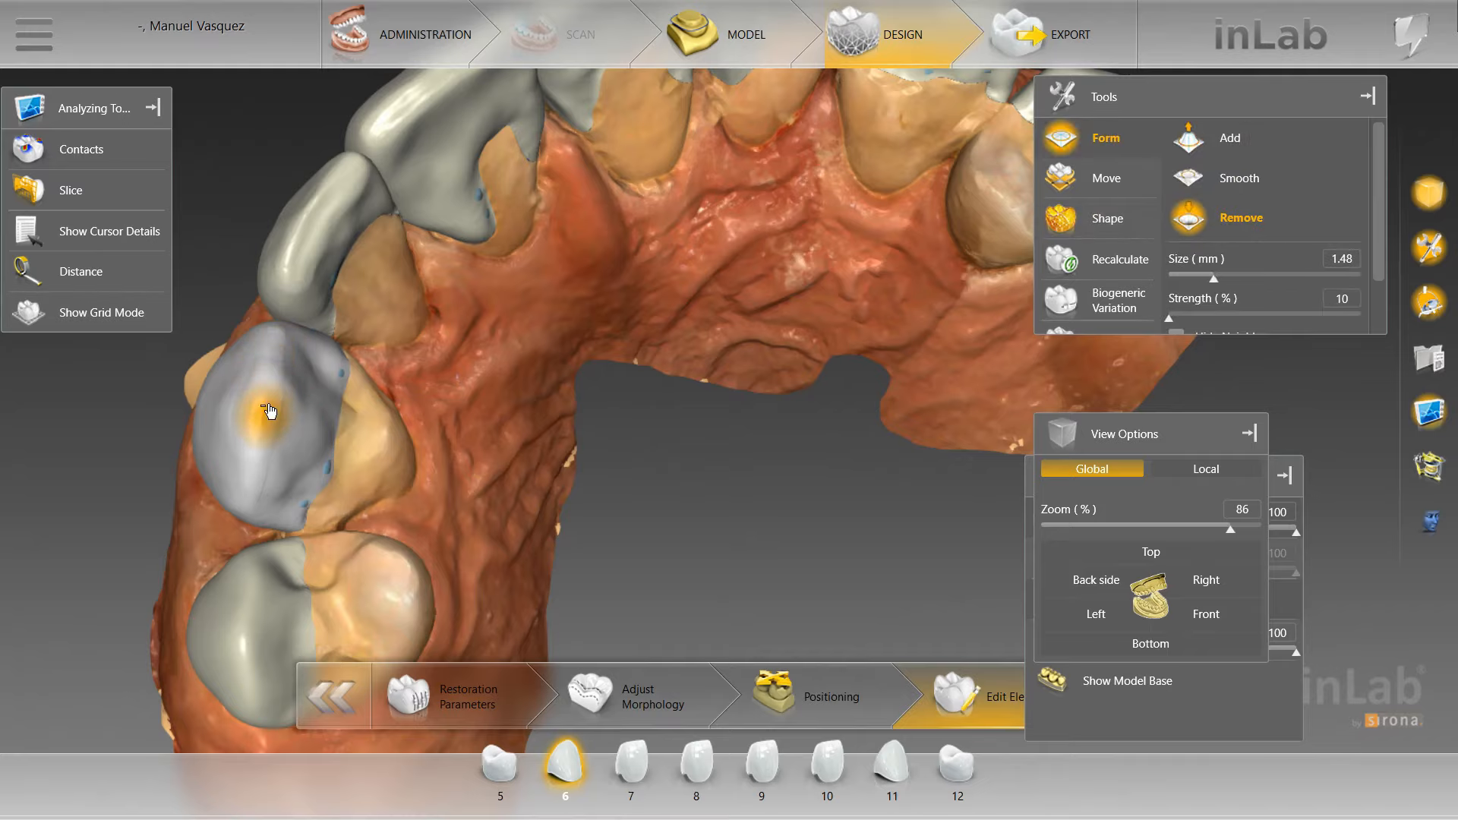
pyautogui.moveTo(266, 376)
pyautogui.mouseDown()
pyautogui.moveTo(283, 410)
pyautogui.moveTo(260, 435)
pyautogui.moveTo(286, 410)
pyautogui.mouseUp()
pyautogui.moveTo(456, 418)
pyautogui.mouseDown()
pyautogui.moveTo(623, 426)
pyautogui.moveTo(431, 391)
pyautogui.mouseUp()
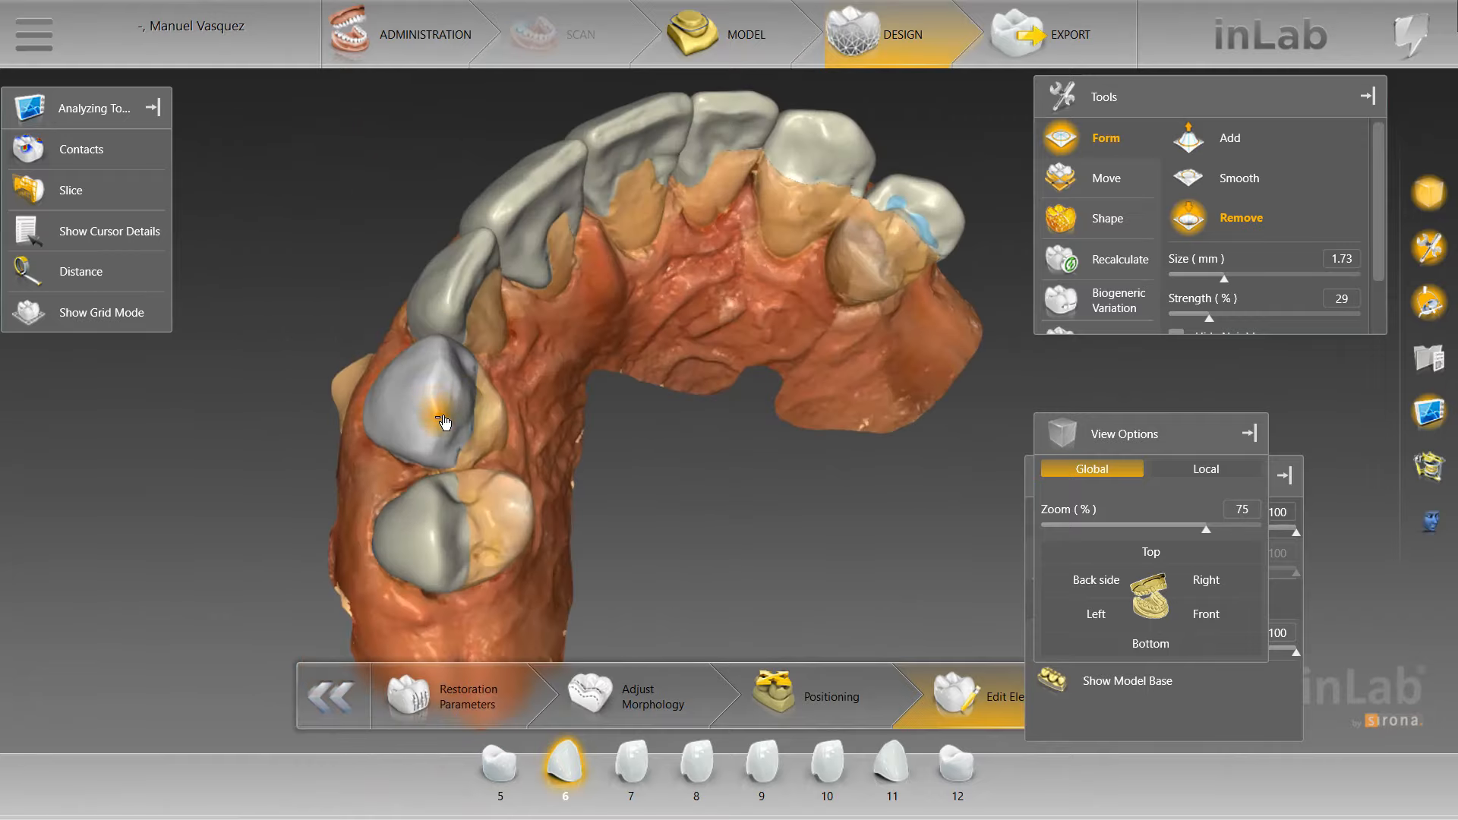
# Show the upper arch in the front view with the grid overlaid to compare the symmetry of the restorations
pyautogui.moveTo(497, 431); pyautogui.dragTo(675, 429)
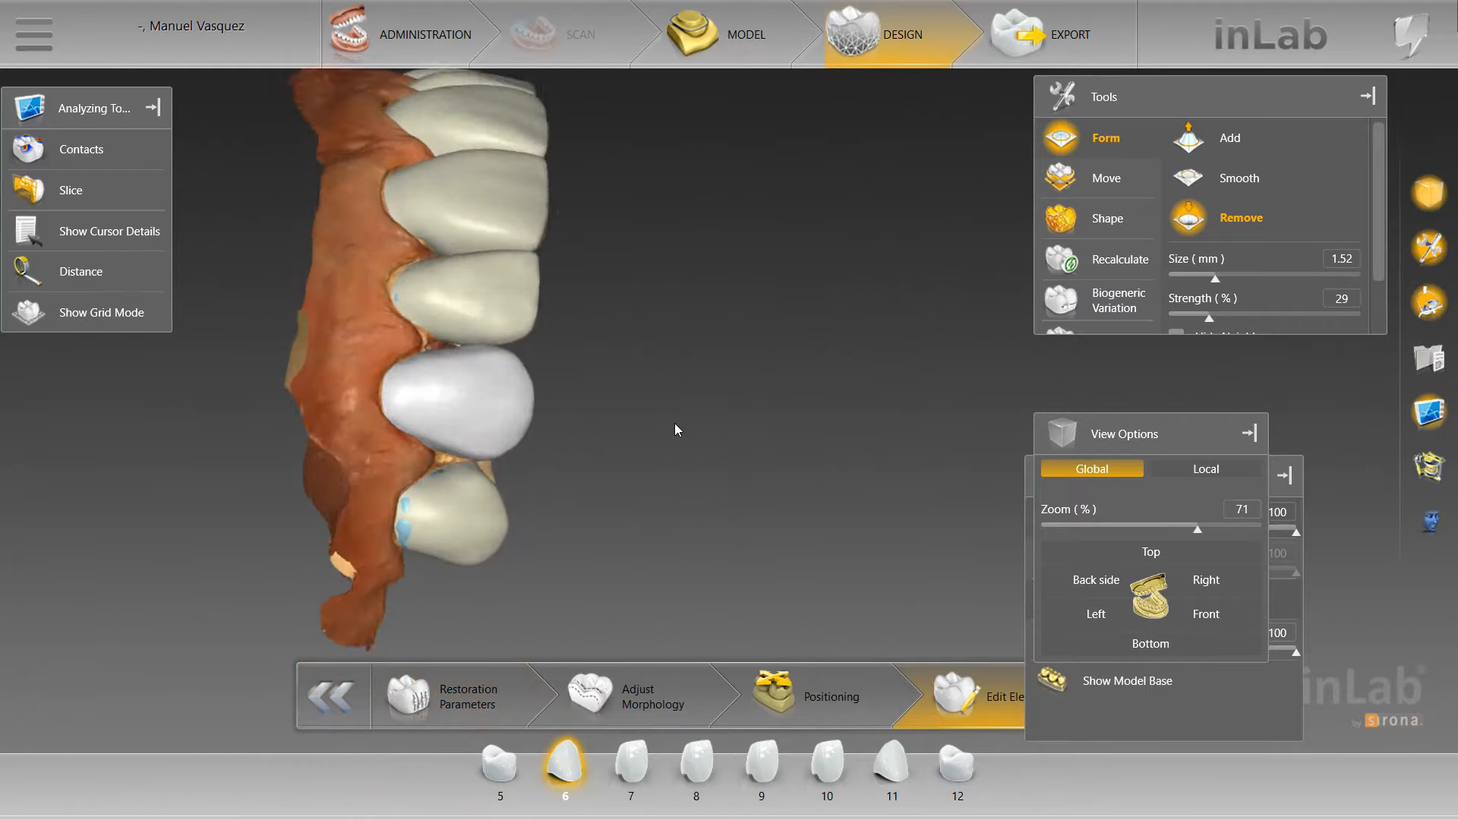
pyautogui.moveTo(675, 429); pyautogui.dragTo(687, 330, button='middle')
pyautogui.click(1218, 617)
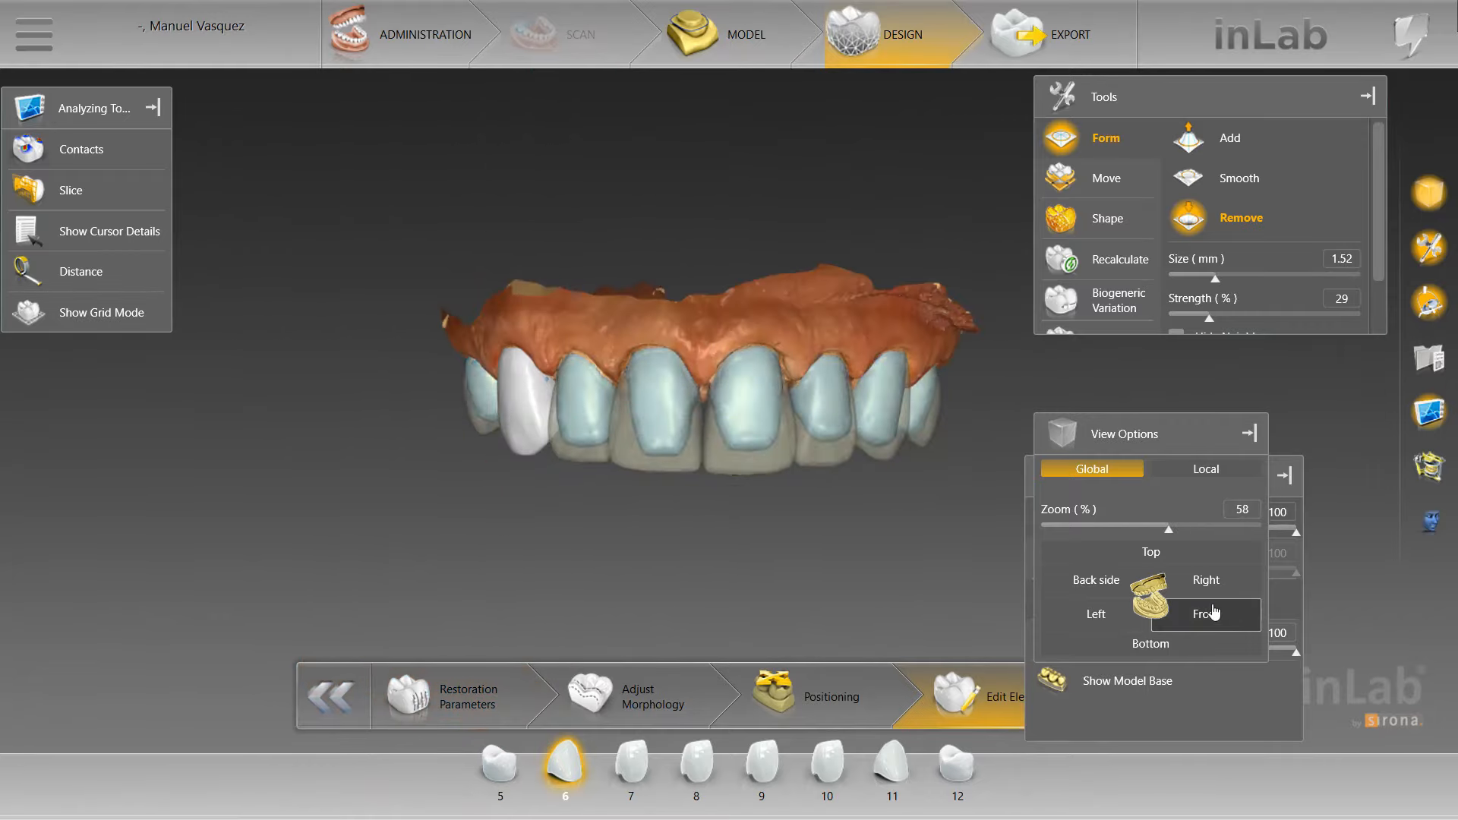
pyautogui.hotkey('ctrl', 'g')
pyautogui.moveTo(719, 551); pyautogui.dragTo(715, 515, button='right')
pyautogui.moveTo(455, 548); pyautogui.dragTo(445, 523)
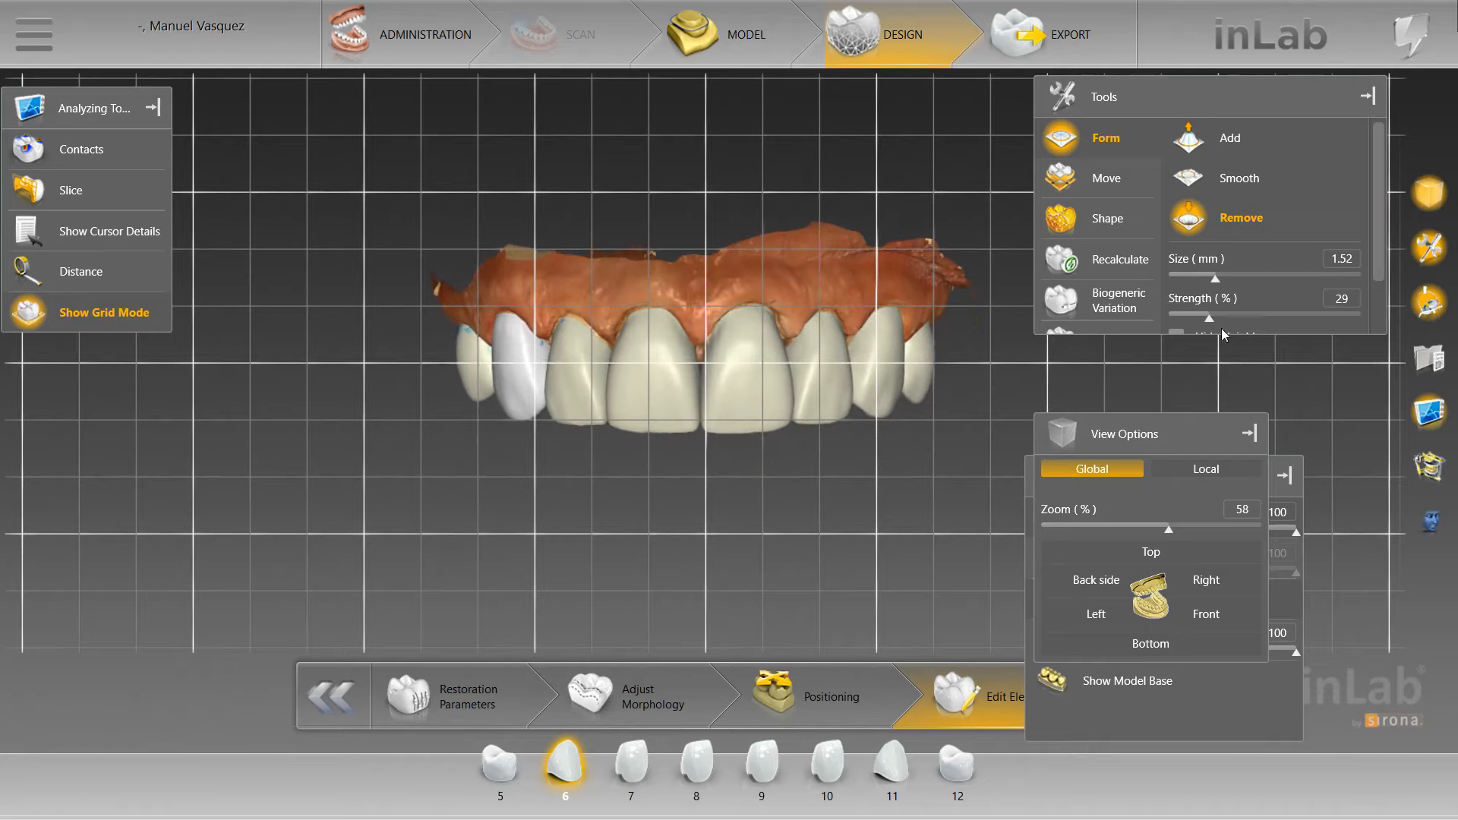
# Display the lower jaw to check the anterior restorations against the opposing teeth, and hide it again
pyautogui.click(1110, 552)
pyautogui.scroll(3, 478, 549)
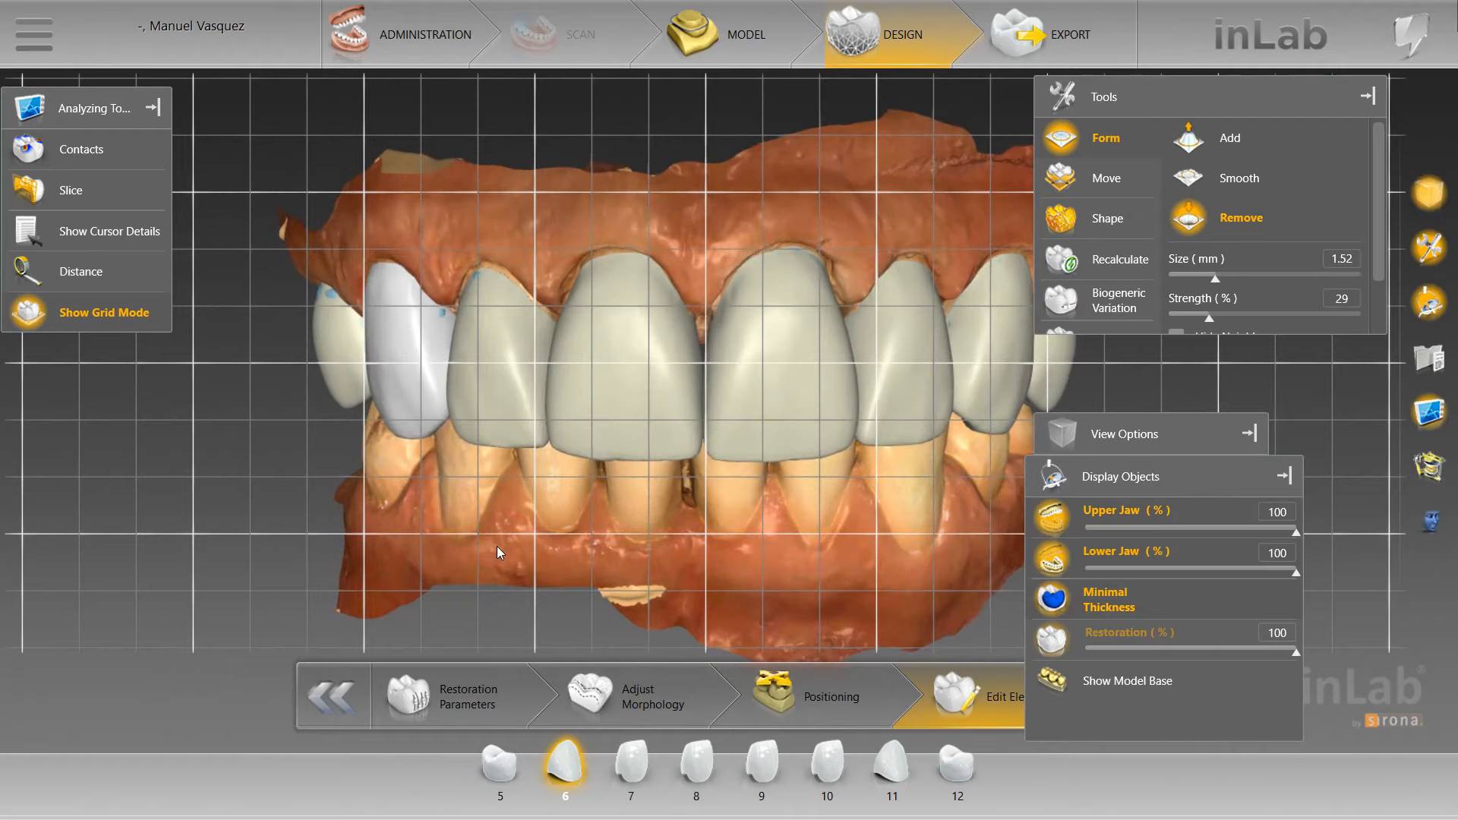
pyautogui.moveTo(496, 545); pyautogui.dragTo(472, 475, button='right')
pyautogui.scroll(-4, 513, 486)
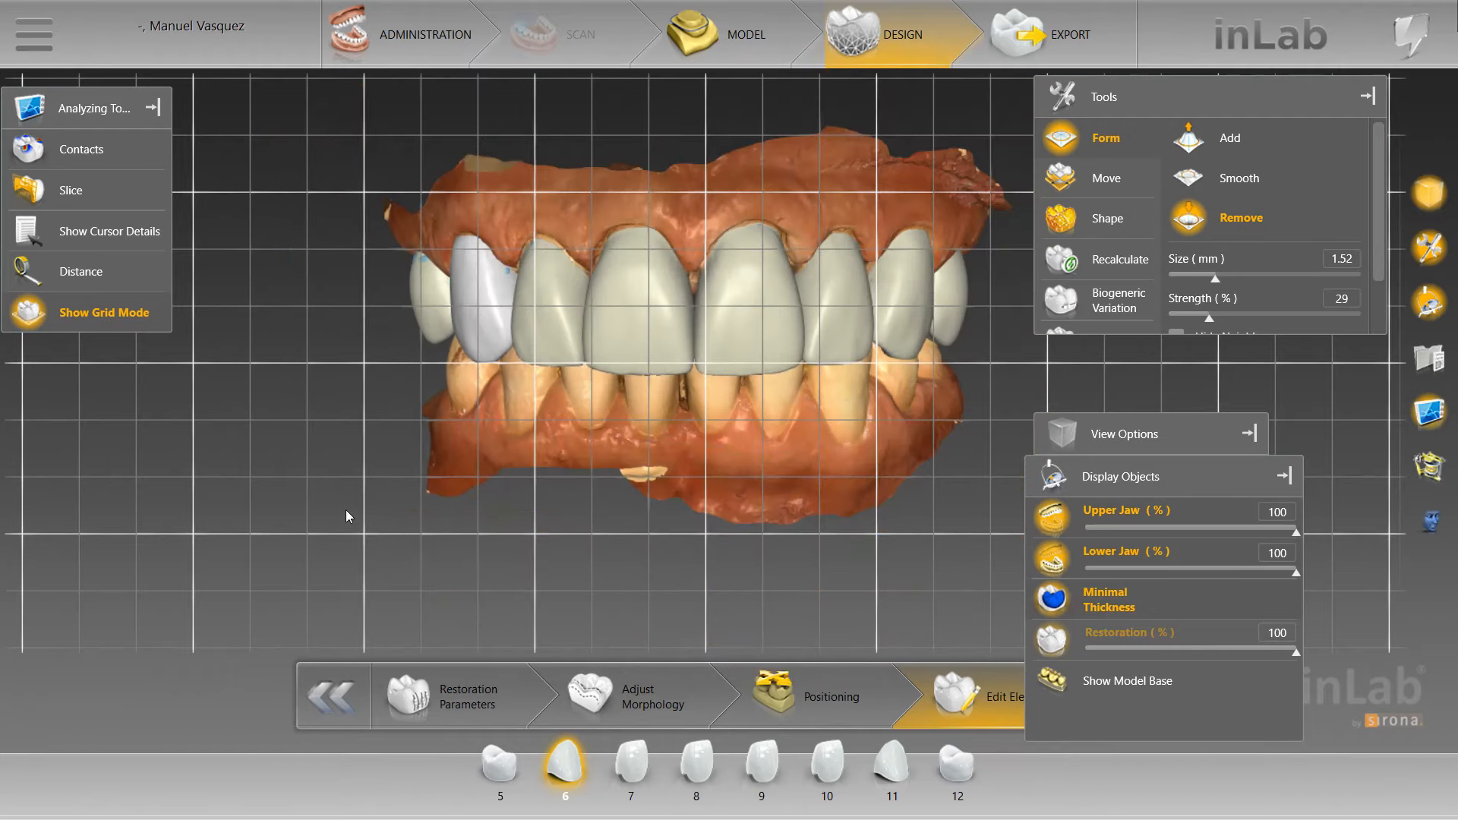
pyautogui.moveTo(355, 568); pyautogui.dragTo(380, 565)
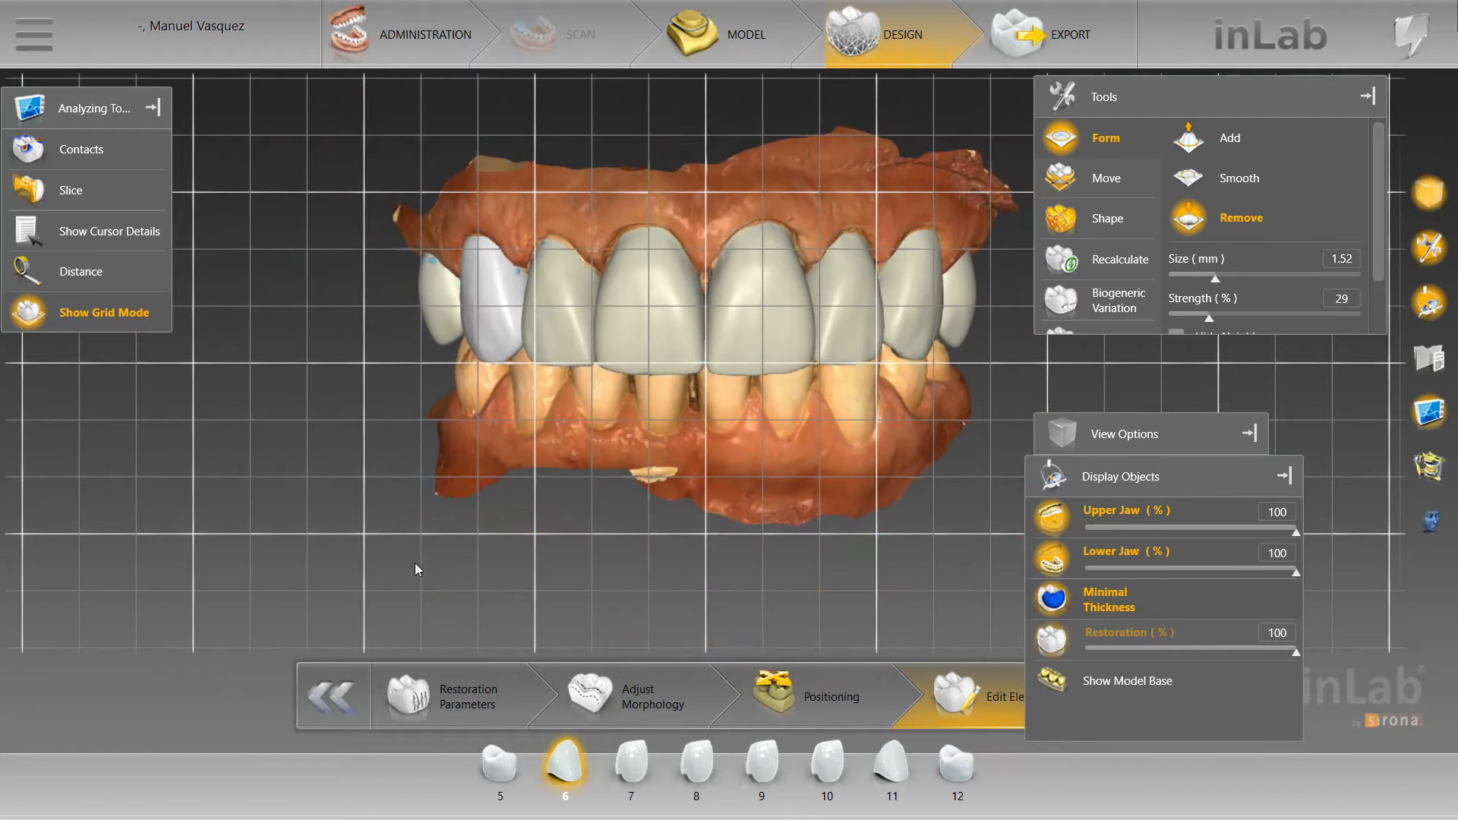
pyautogui.click(1110, 552)
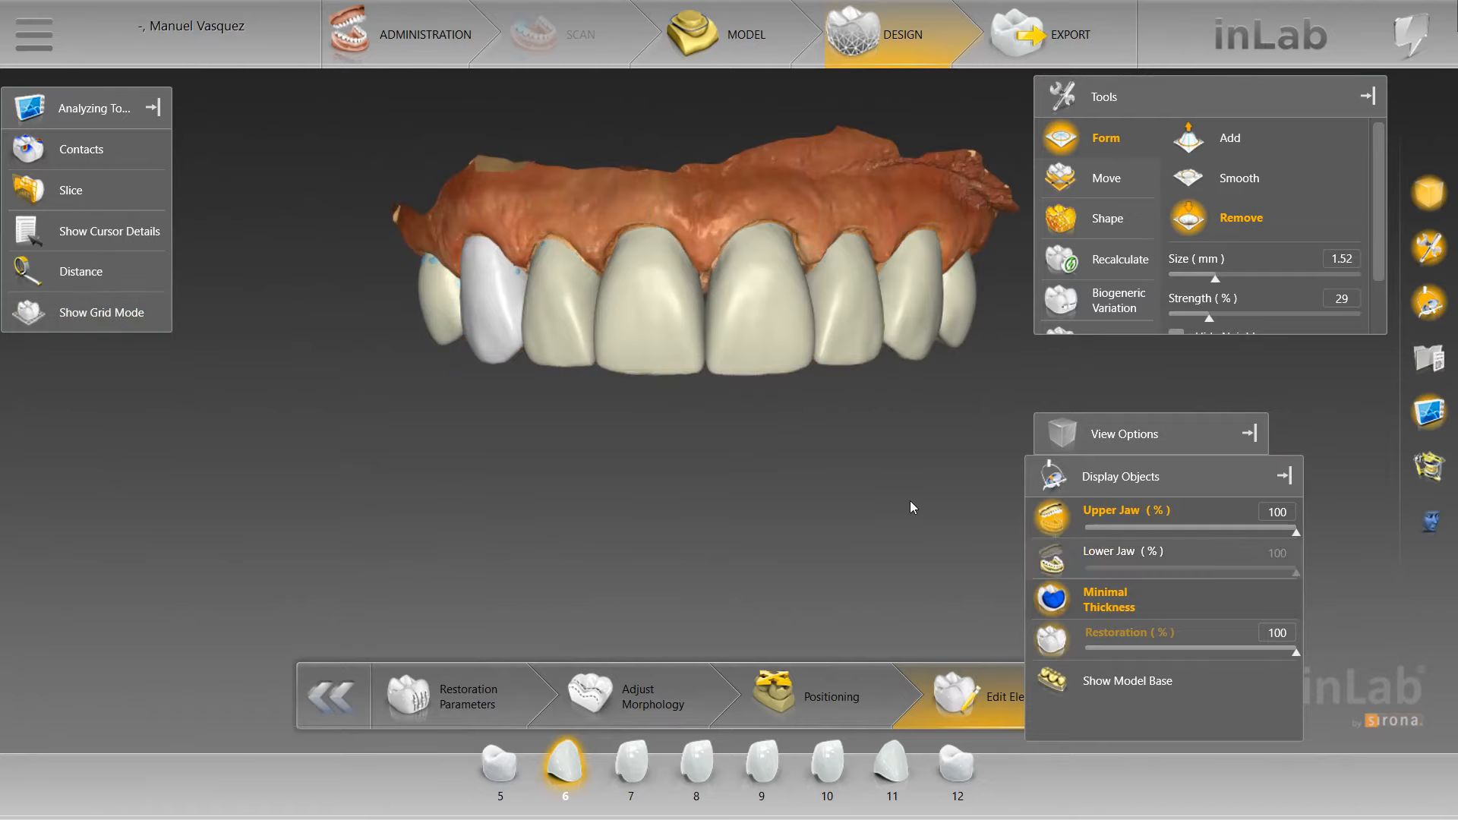
# Adjust the incisal tip of tooth 11 against the grid with anatomical 2-Directional shaping, and turn the grid off
pyautogui.moveTo(910, 501); pyautogui.dragTo(909, 508)
pyautogui.press('g')
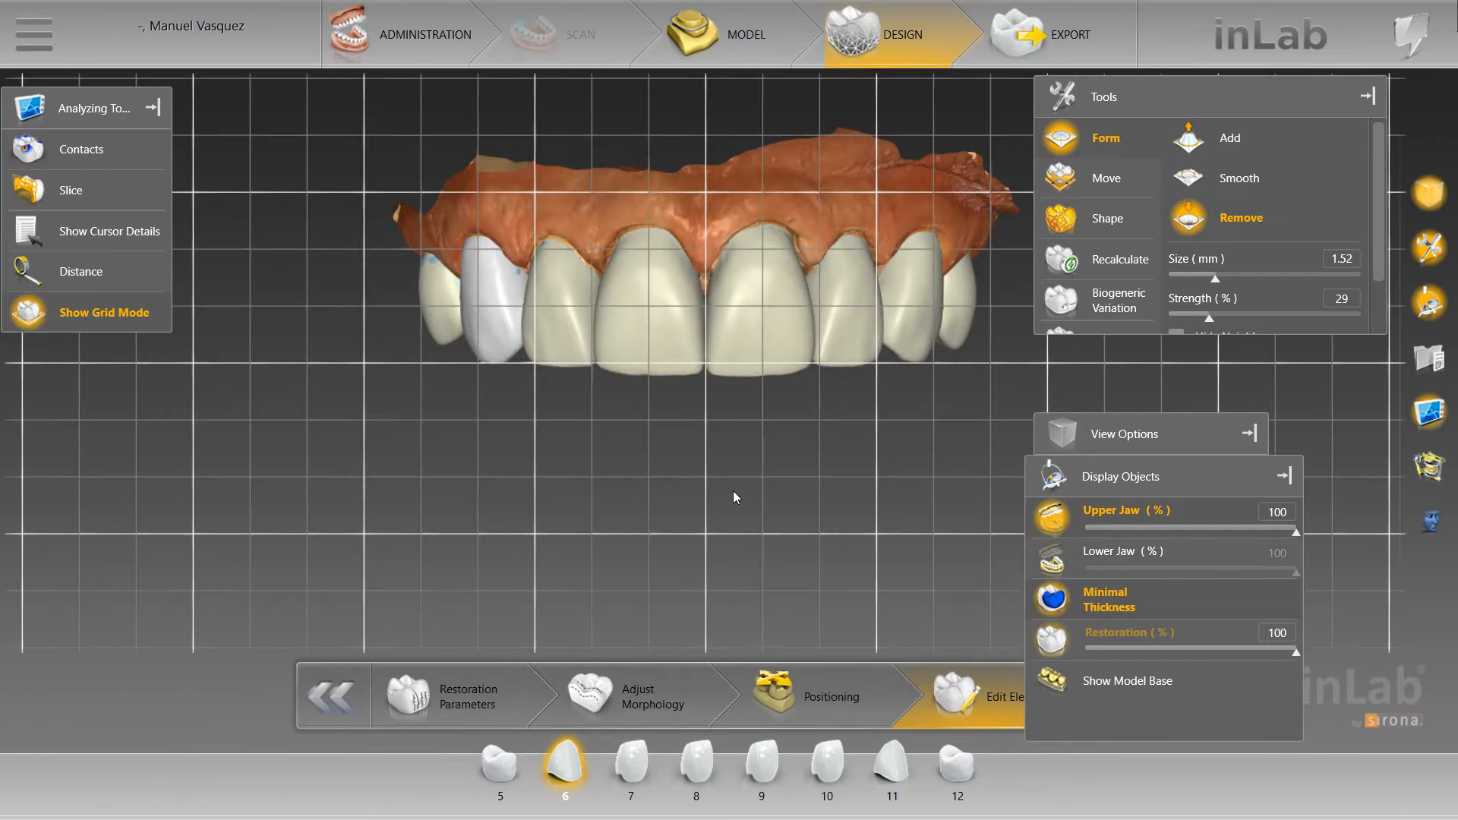
pyautogui.scroll(2, 727, 490)
pyautogui.rightClick(1003, 373)
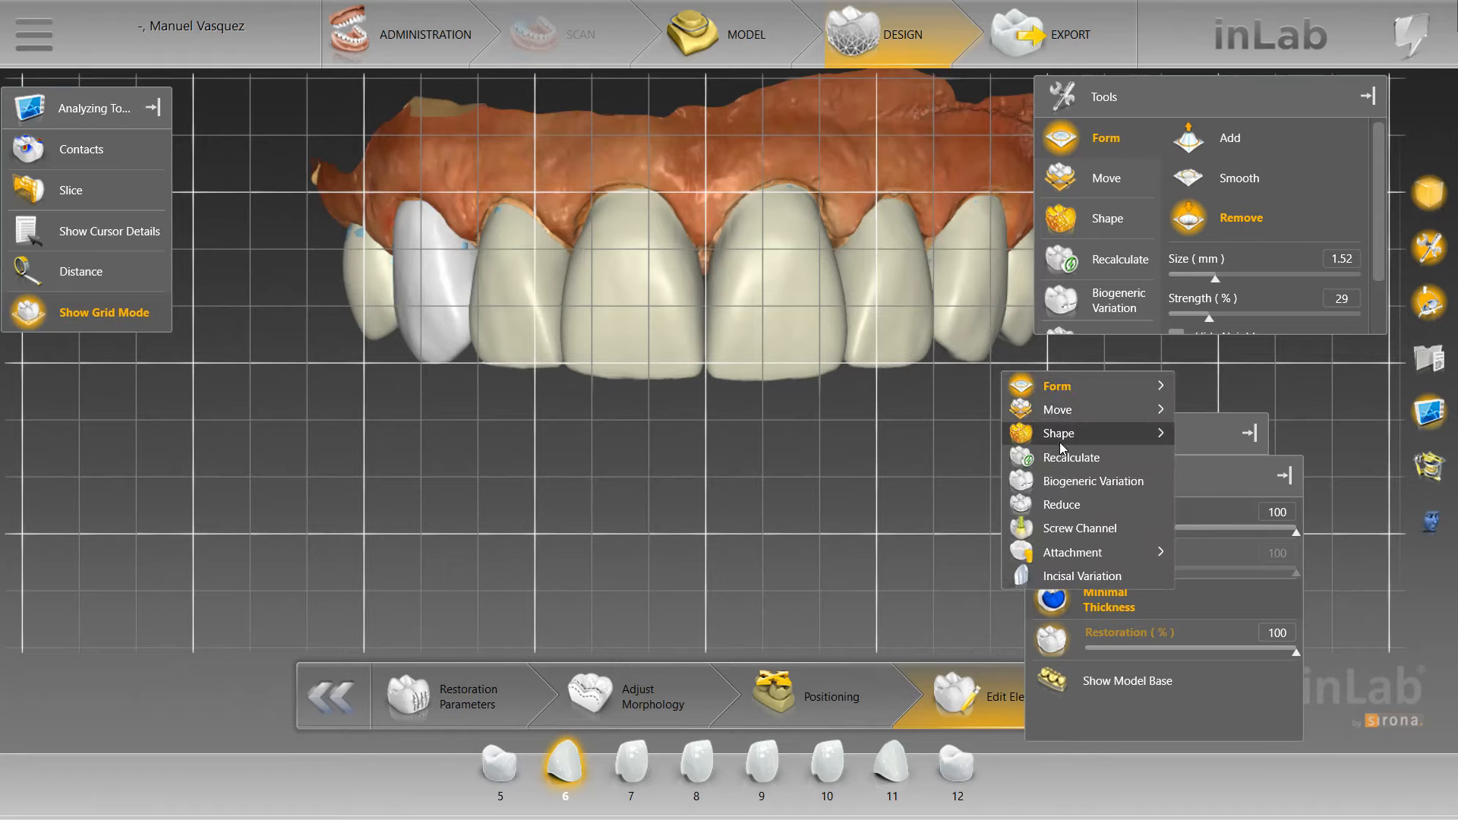
pyautogui.click(1062, 434)
pyautogui.click(976, 365)
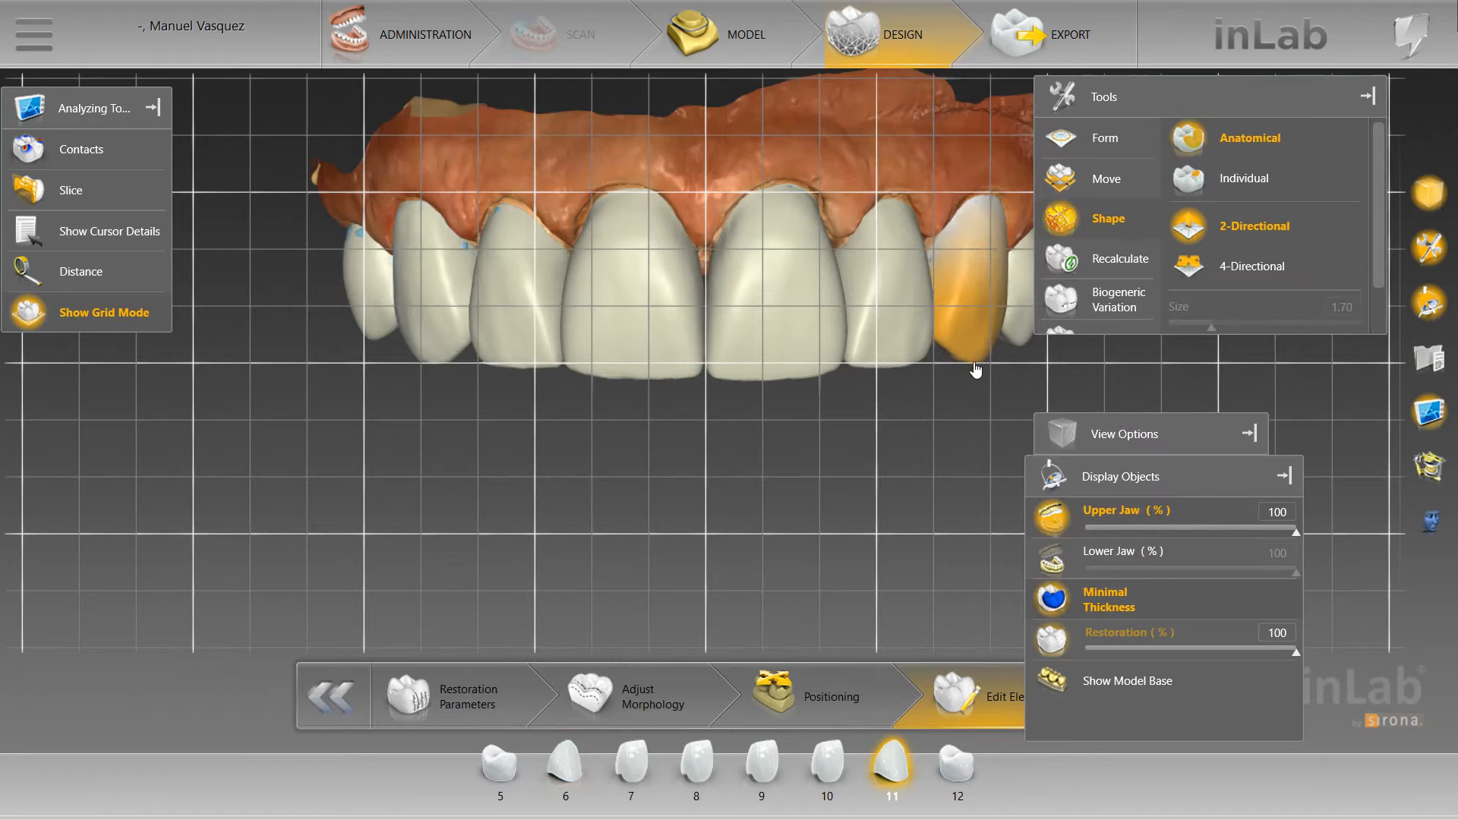
pyautogui.press('g')
pyautogui.moveTo(937, 437); pyautogui.dragTo(950, 454)
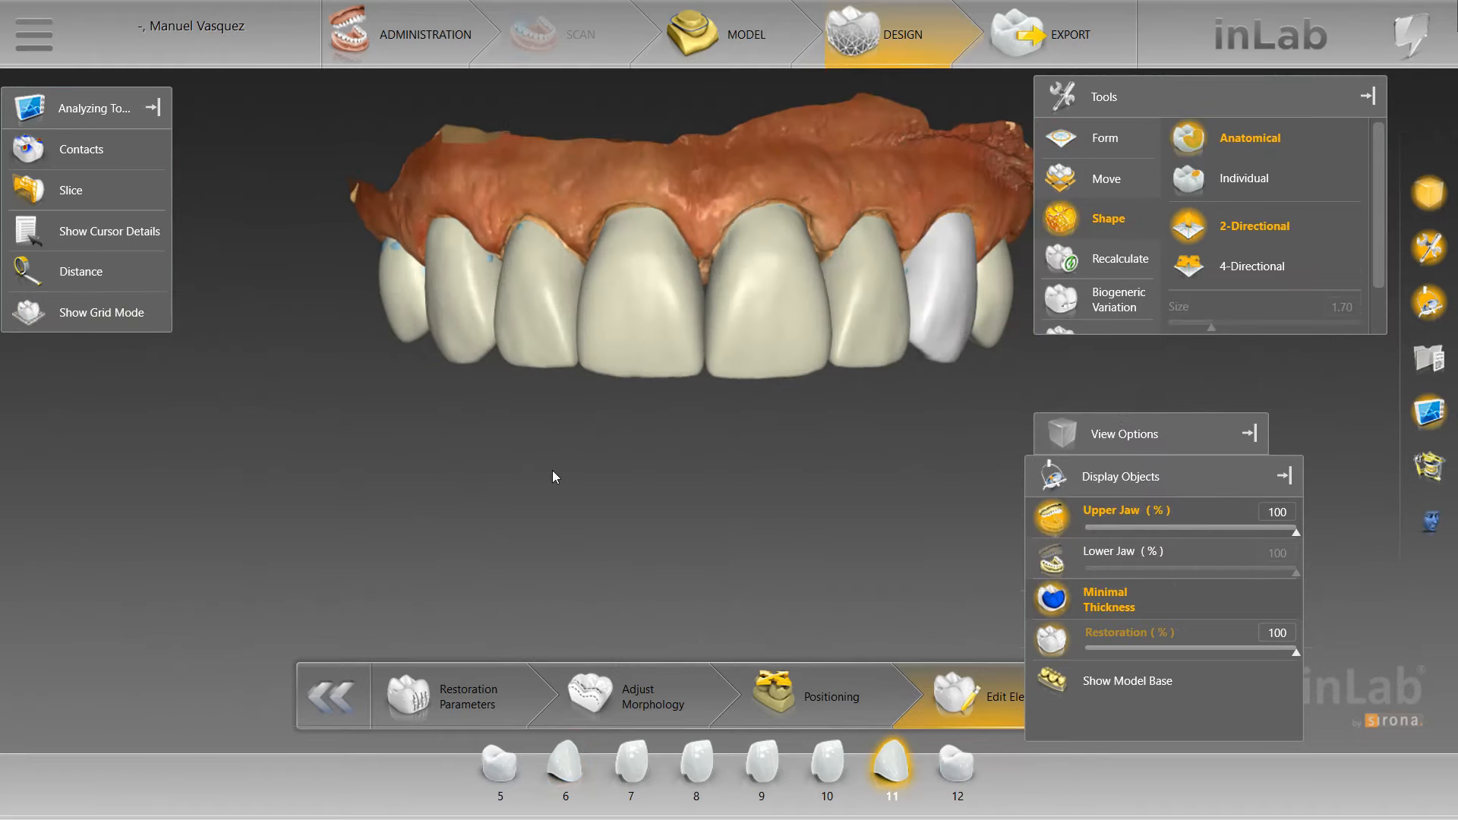
# Reshape the side contours of tooth 6 with individual shaping, 4-Directional at size 3.30 and 2-Directional at size 4.18
pyautogui.scroll(-1, 553, 471)
pyautogui.scroll(5, 552, 471)
pyautogui.press('space')
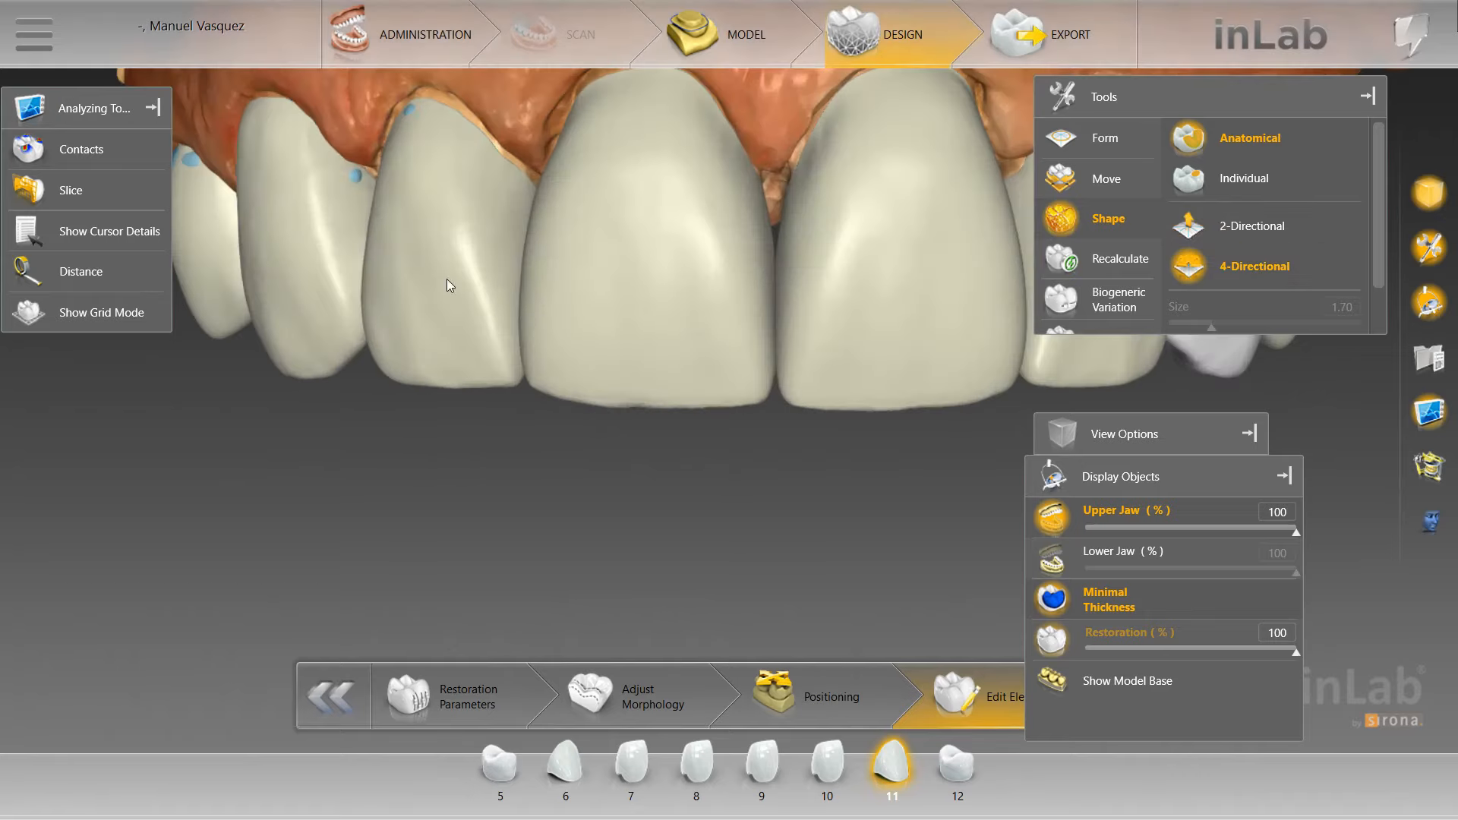
pyautogui.click(447, 280)
pyautogui.click(1273, 173)
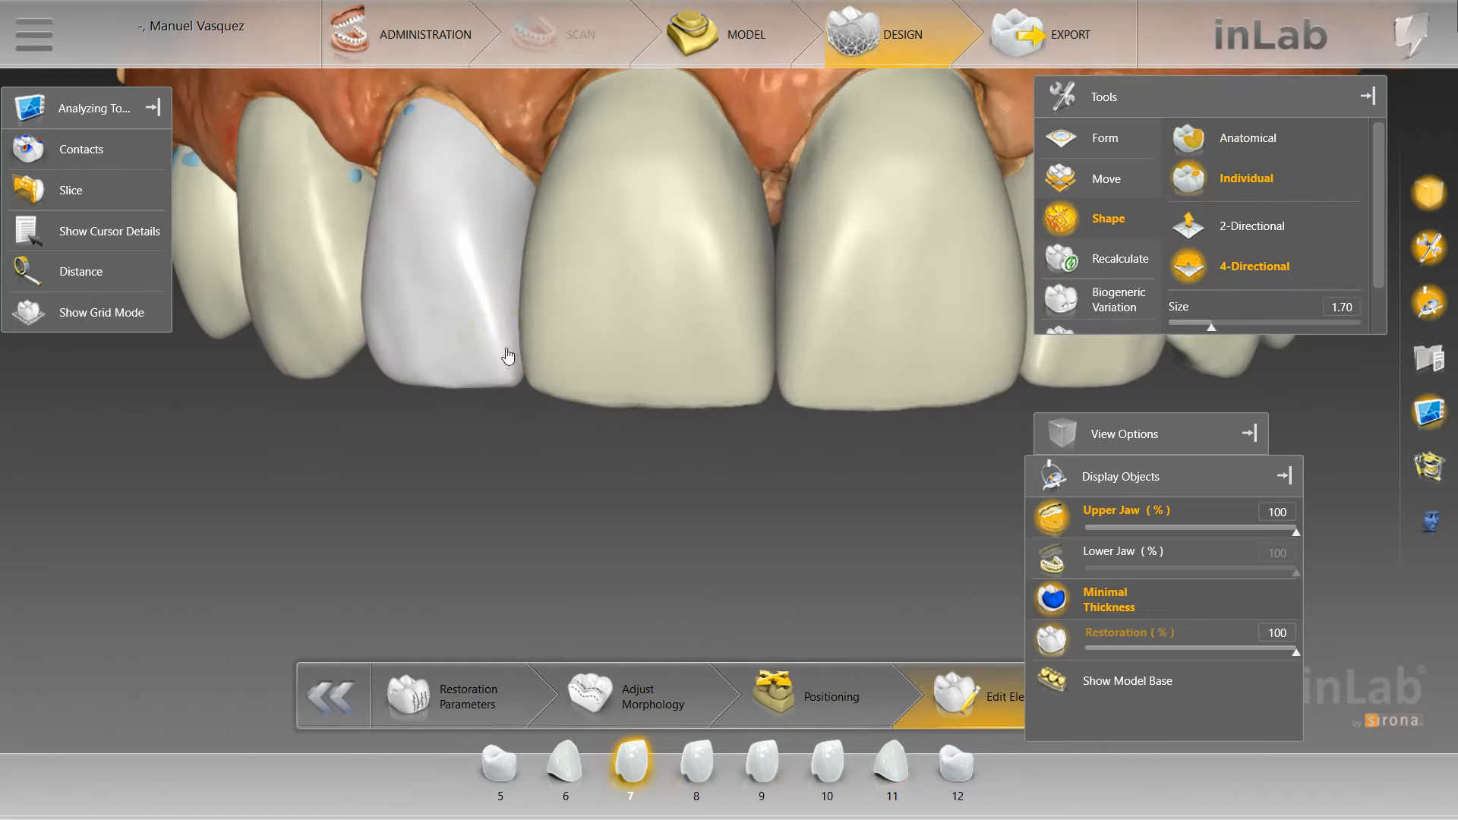
pyautogui.click(316, 286)
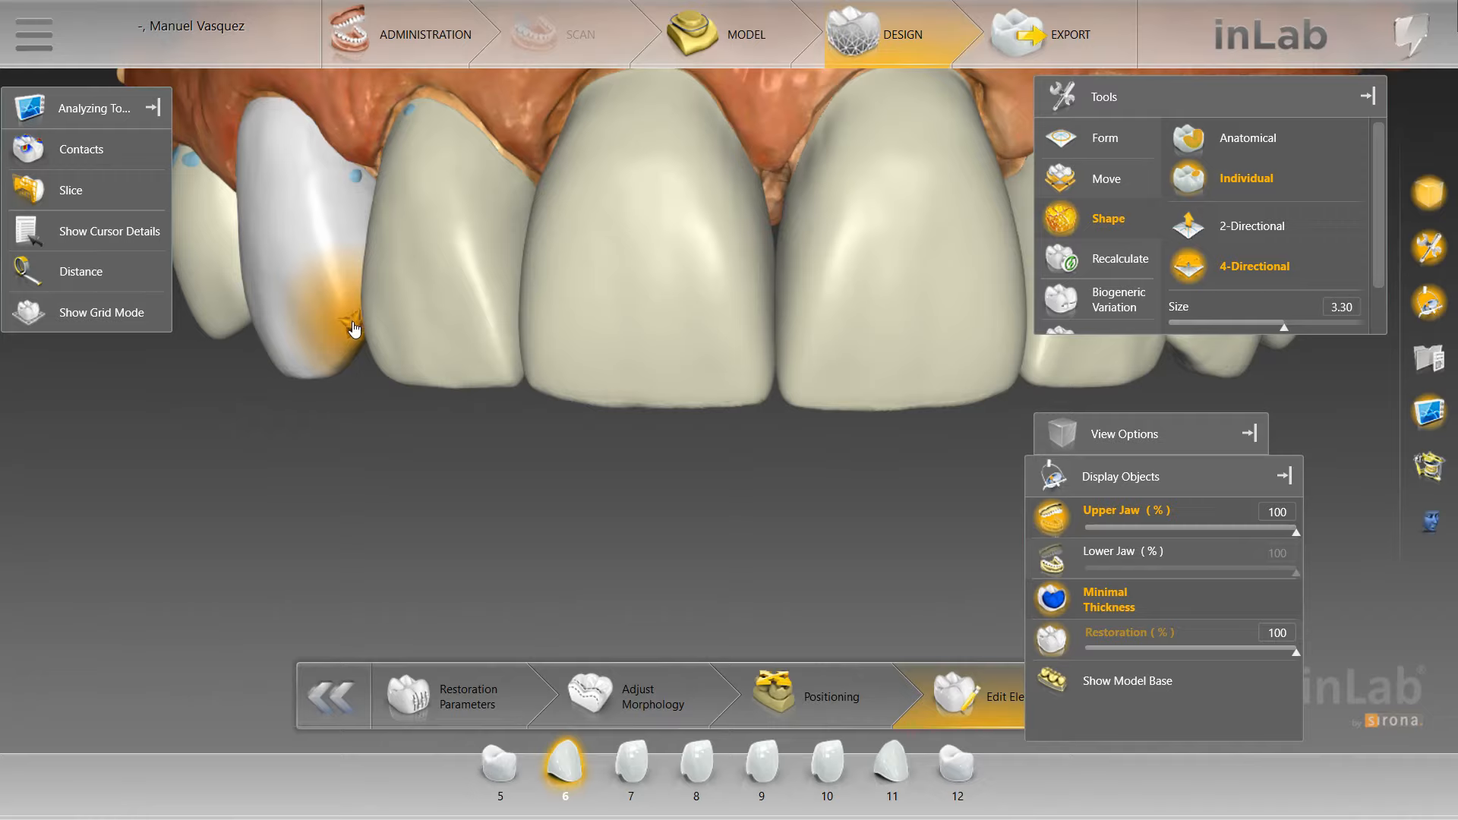
pyautogui.press('space')
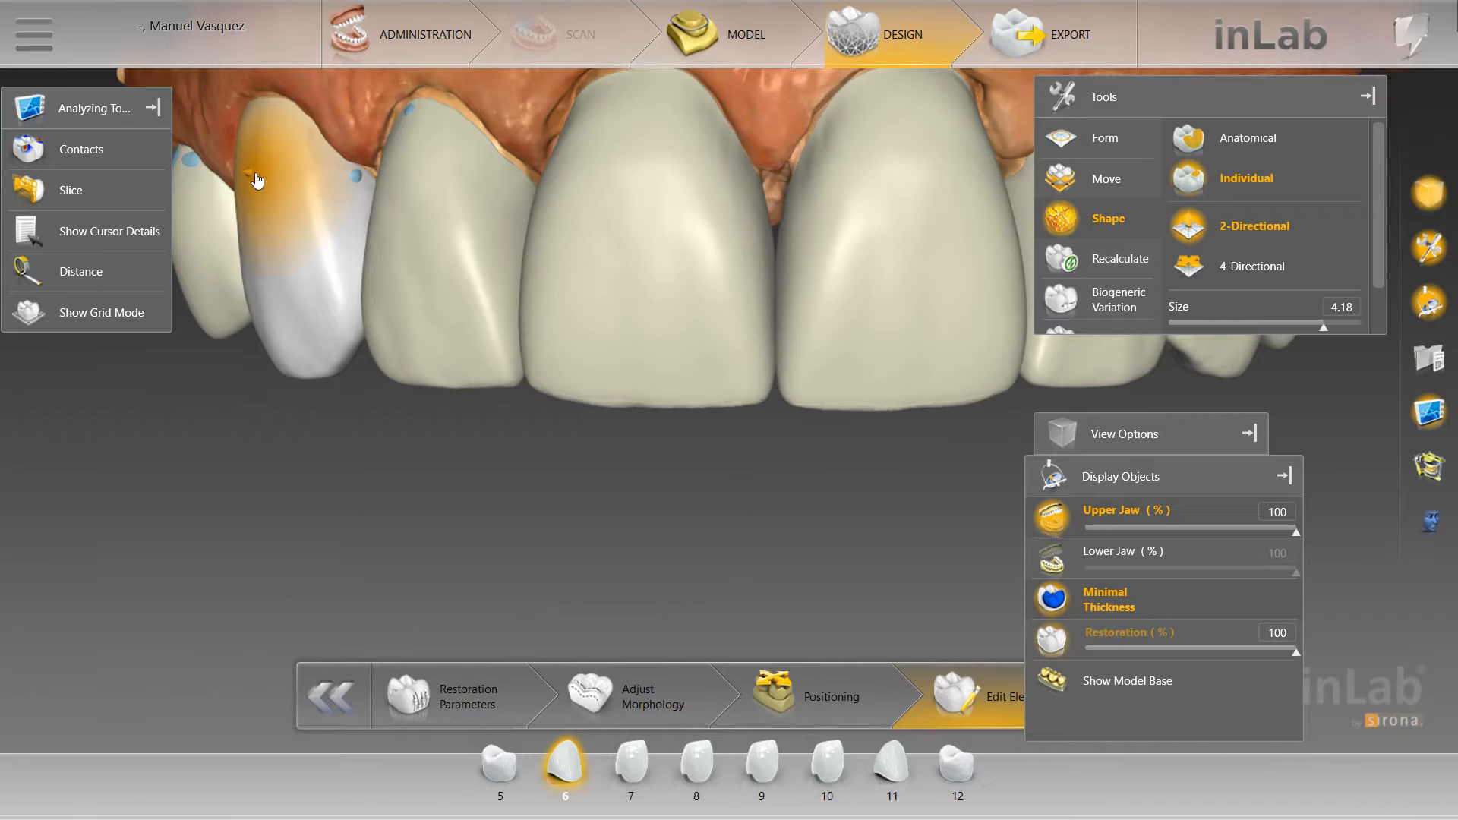
pyautogui.scroll(-4, 336, 287)
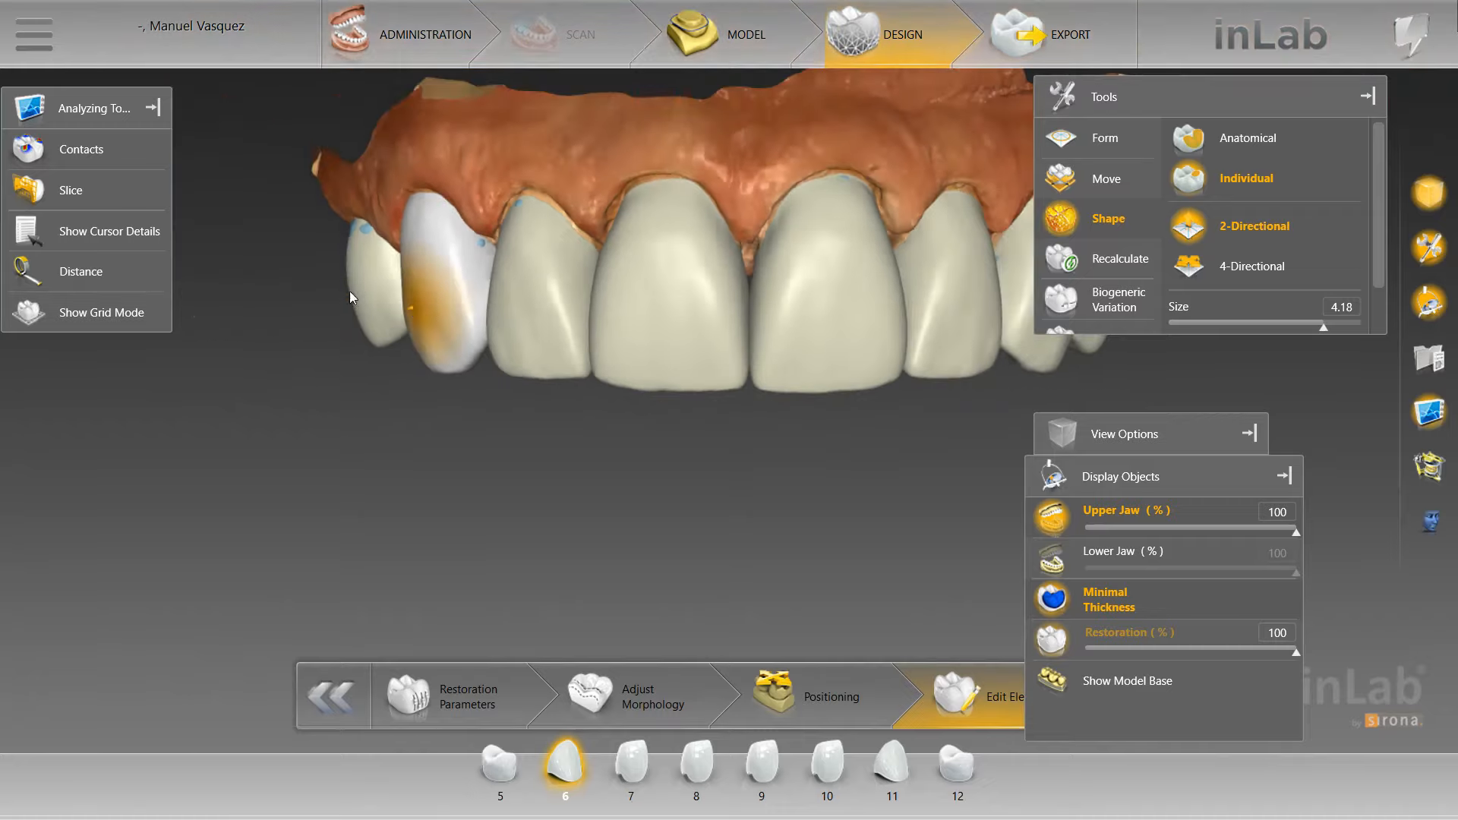
# Select teeth 5 and 12 together, show the lower jaw, and set their Biogeneric Variation to 0.78
pyautogui.scroll(-2, 416, 367)
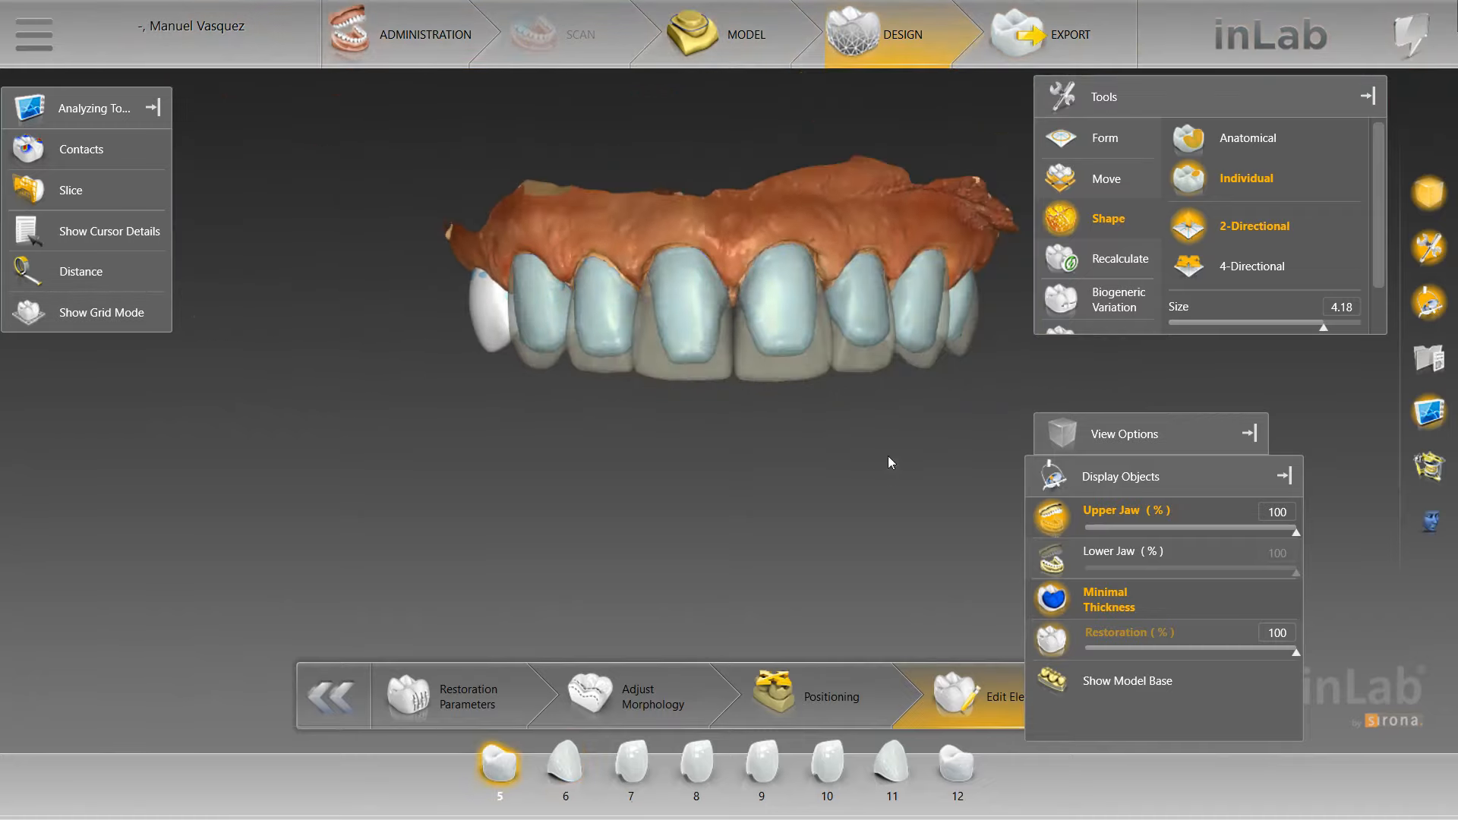
pyautogui.keyDown('ctrl'); pyautogui.click(955, 348); pyautogui.keyUp('ctrl')
pyautogui.click(1114, 308)
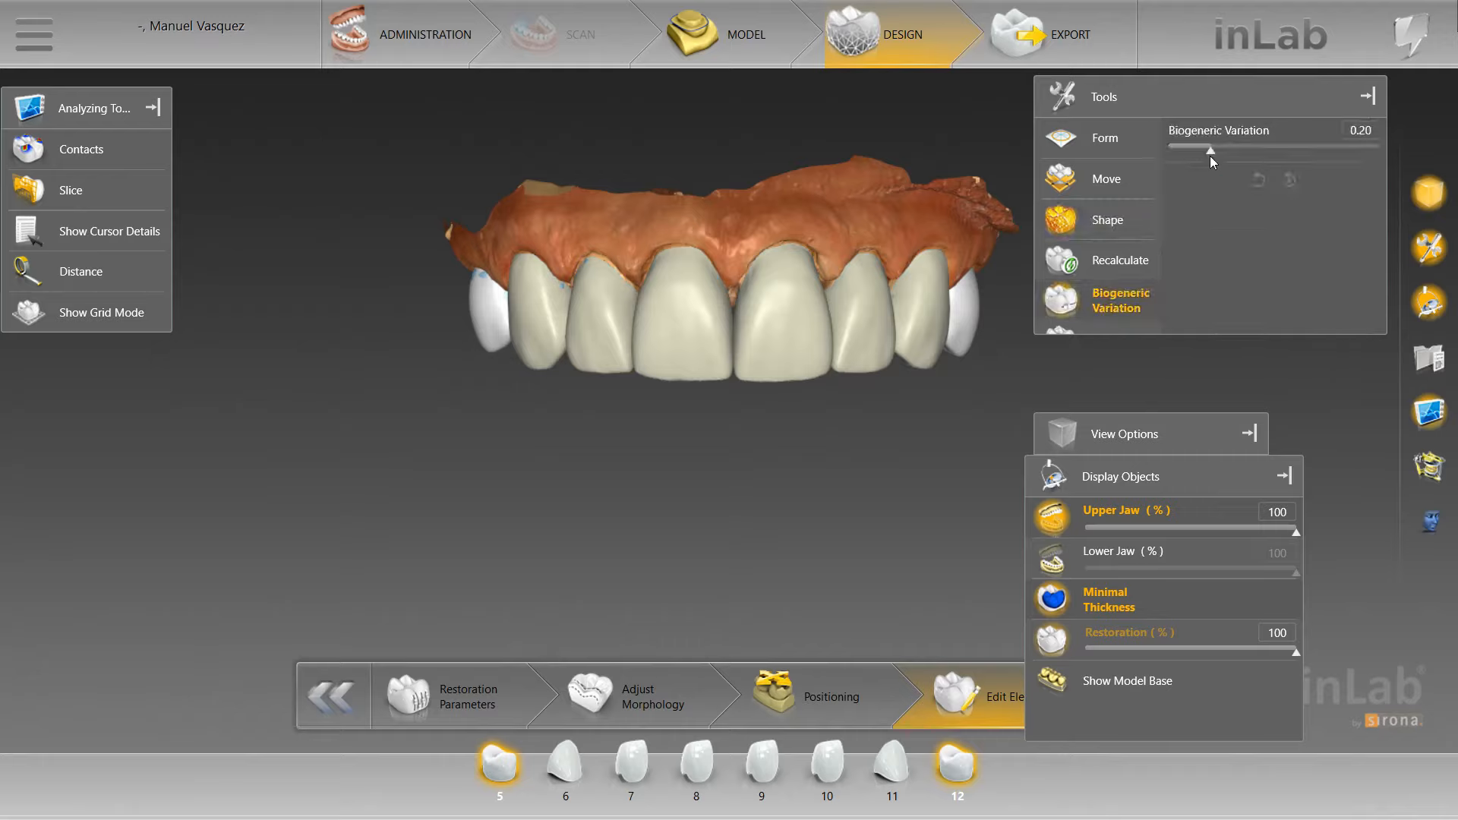
pyautogui.click(1063, 558)
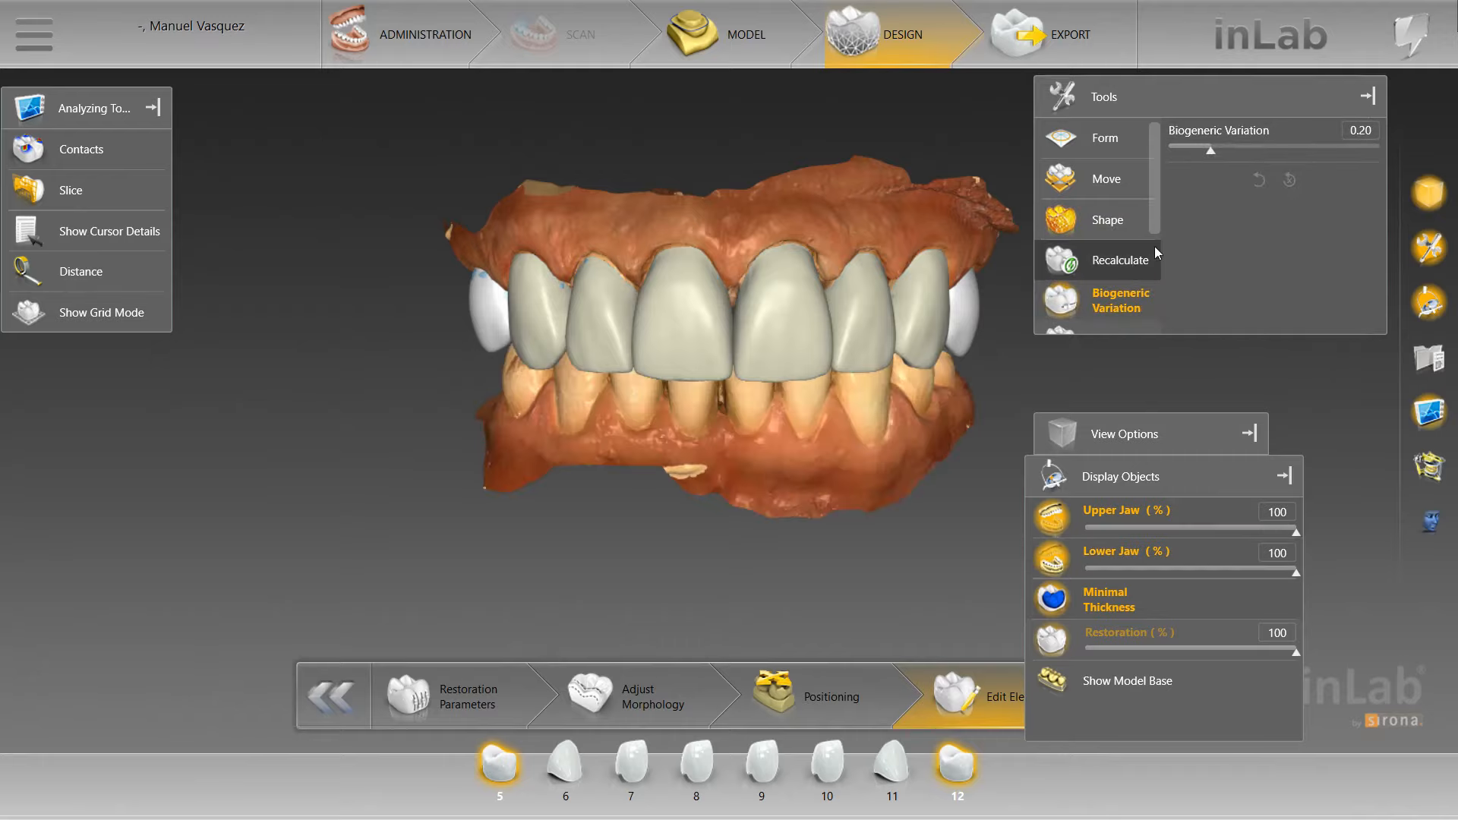
pyautogui.moveTo(1296, 152); pyautogui.dragTo(1334, 158)
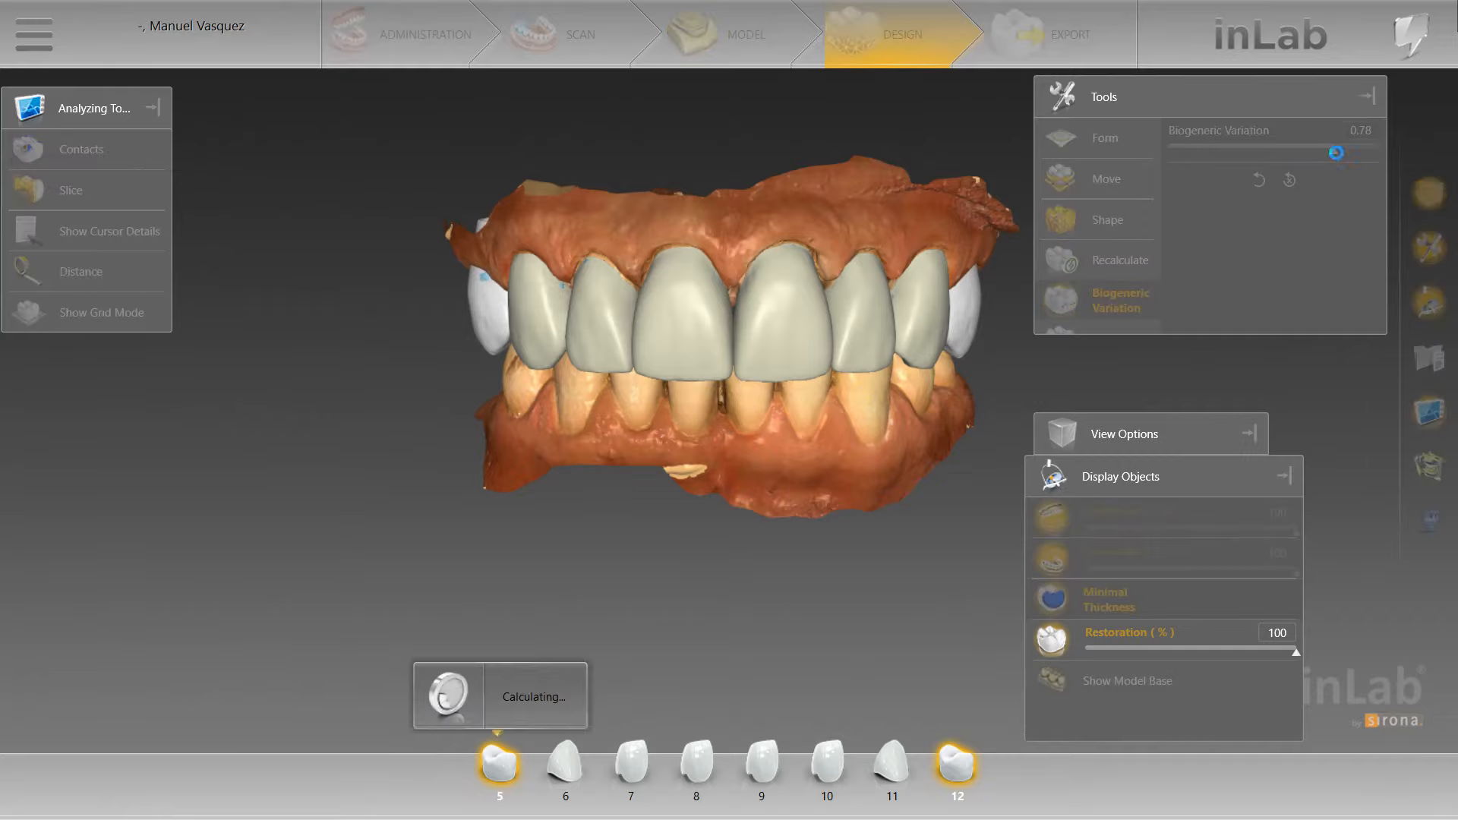
pyautogui.scroll(3, 940, 477)
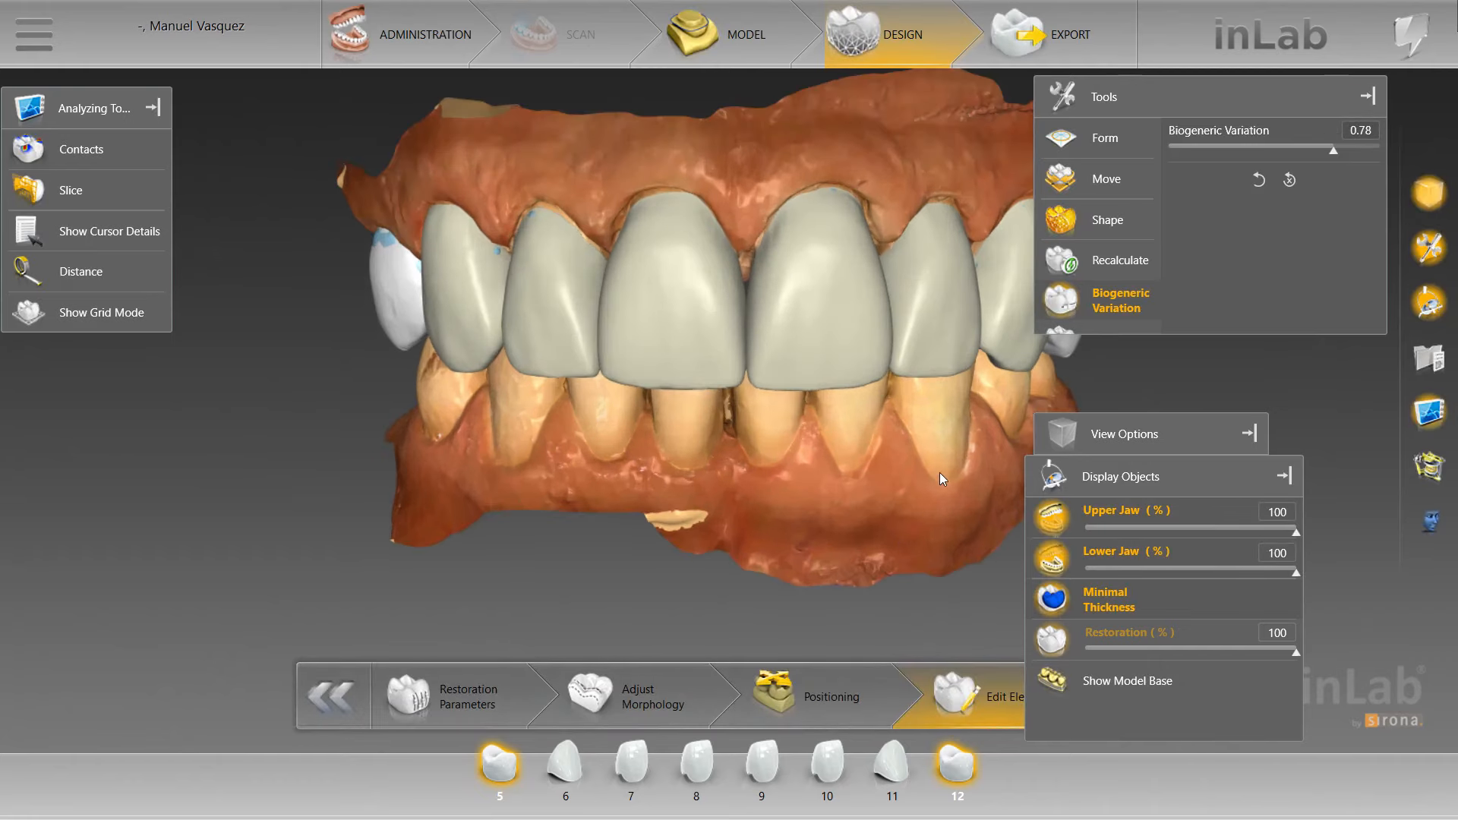
# Select tooth 12 alone, hide the lower jaw, and adjust the tooth's position with Move and Rotate
pyautogui.moveTo(941, 477); pyautogui.dragTo(822, 525, button='right')
pyautogui.click(812, 802)
pyautogui.rightClick(967, 387)
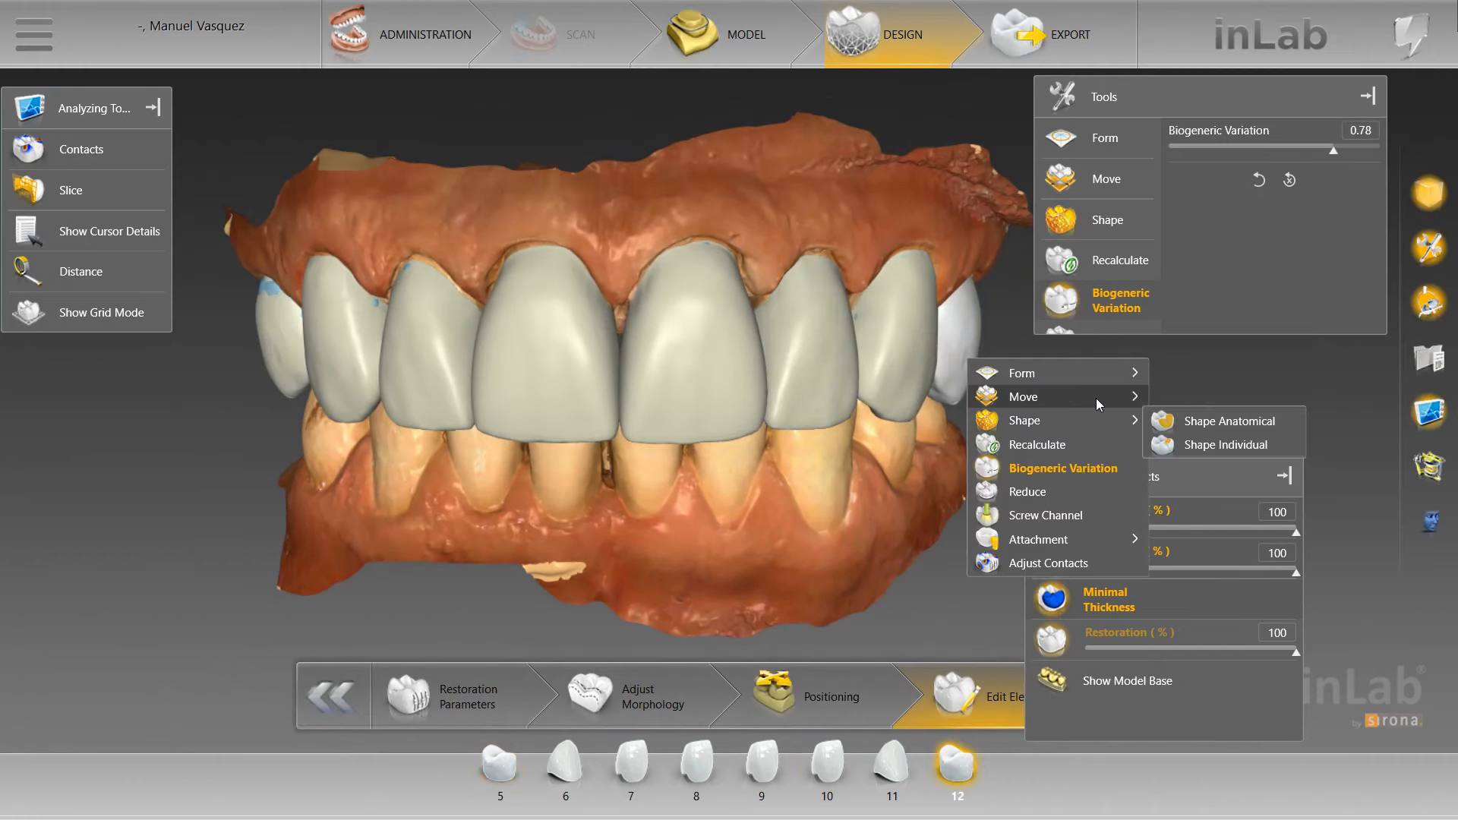
pyautogui.click(1095, 397)
pyautogui.moveTo(964, 410); pyautogui.dragTo(925, 341)
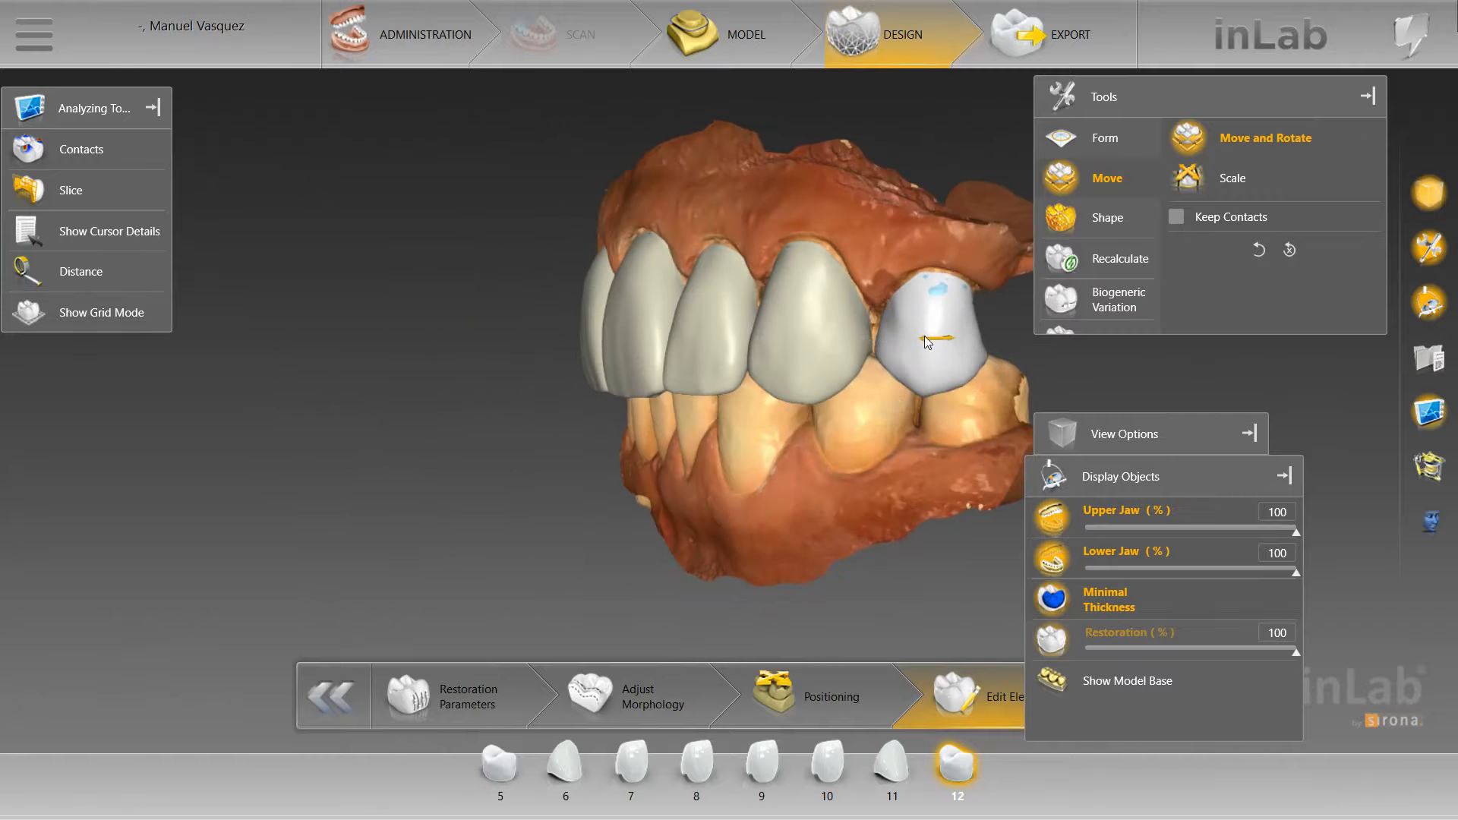
pyautogui.moveTo(932, 467); pyautogui.dragTo(1021, 513)
pyautogui.click(1075, 552)
pyautogui.moveTo(803, 444); pyautogui.dragTo(864, 355)
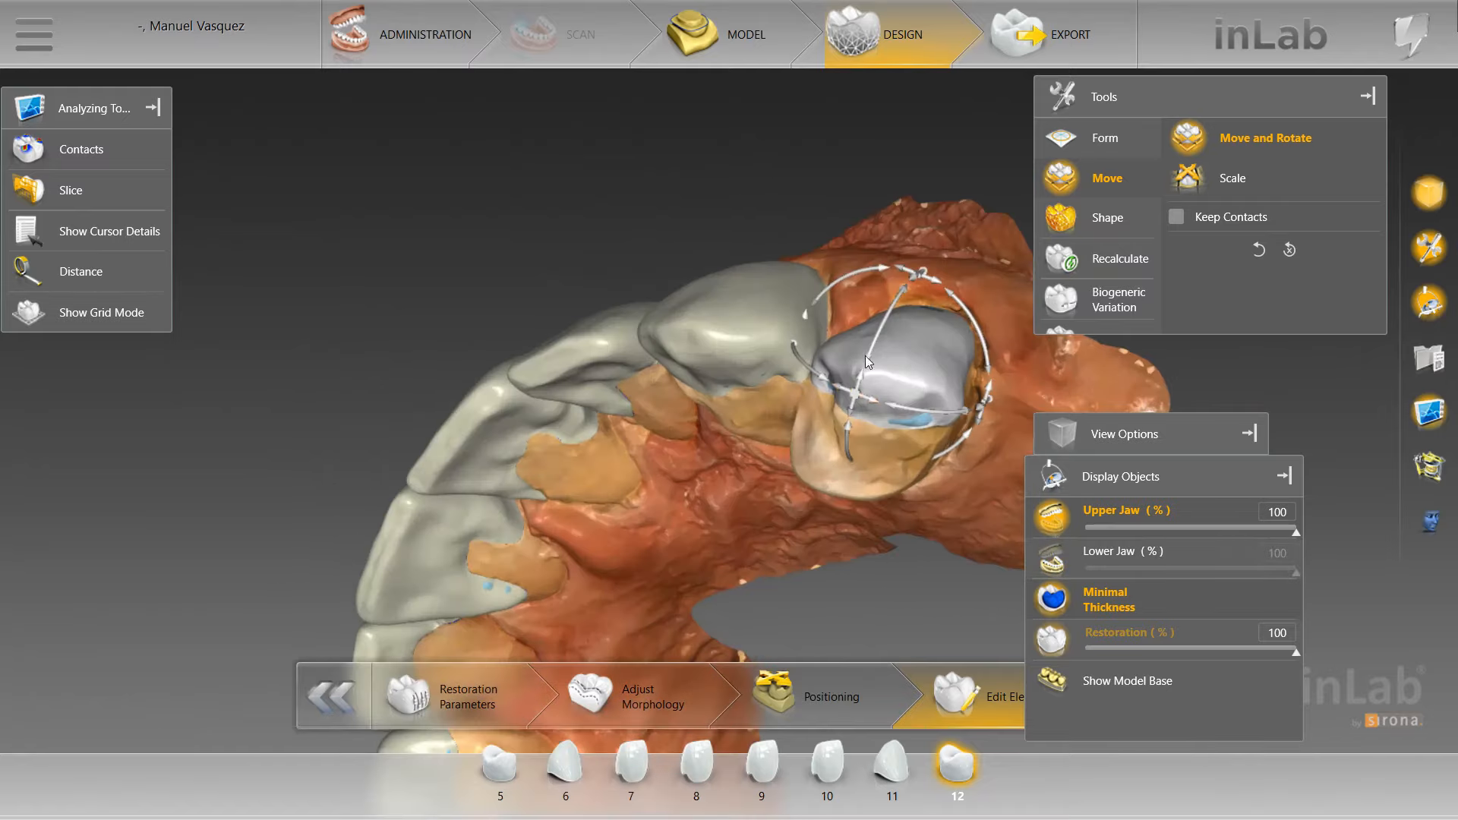
pyautogui.moveTo(826, 540); pyautogui.dragTo(914, 372)
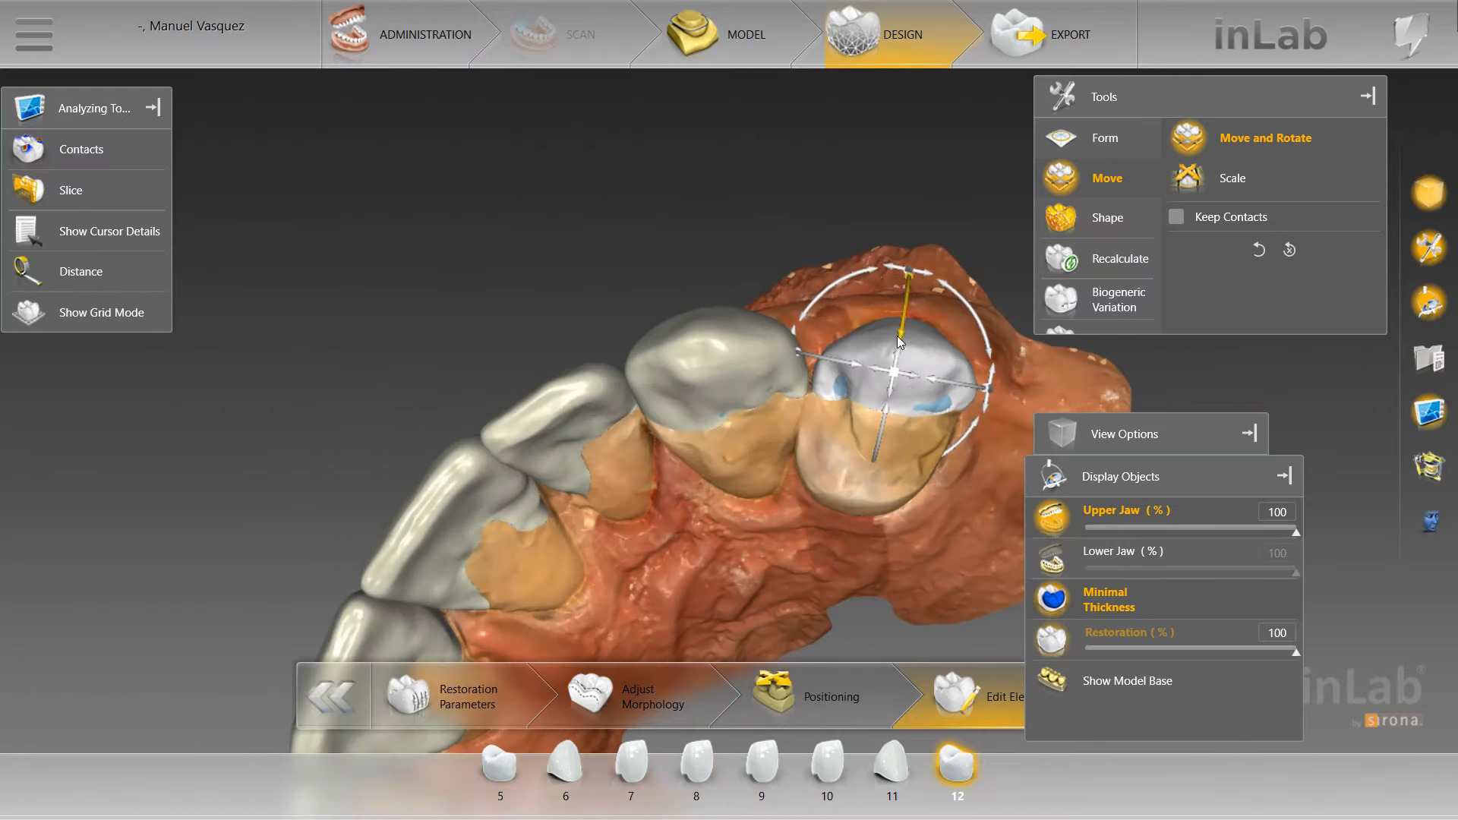
# Reshape the occlusal area of tooth 12 with individual 2-Directional shaping at size 4.18
pyautogui.rightClick(927, 385)
pyautogui.click(1173, 475)
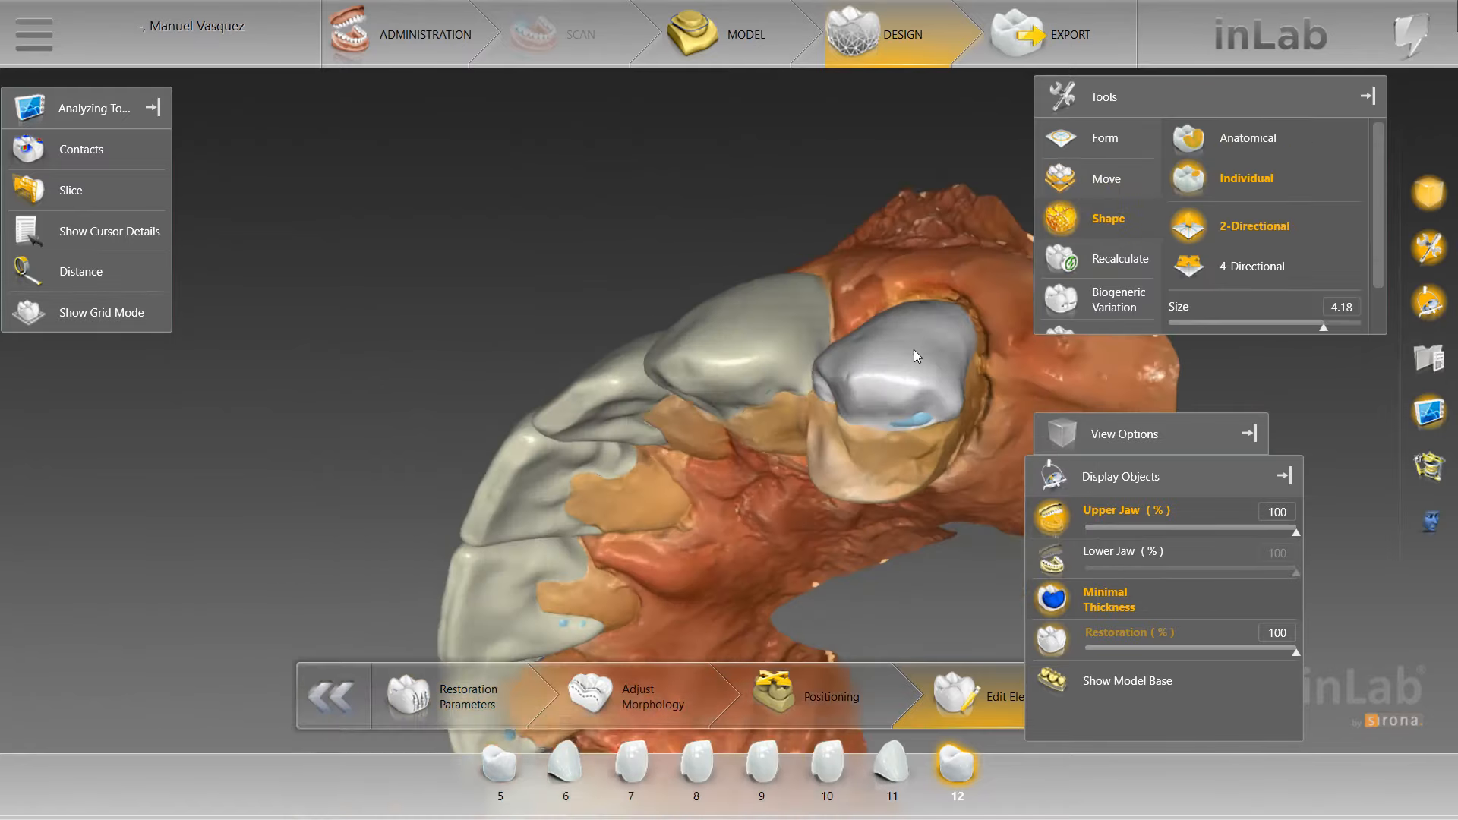
pyautogui.moveTo(913, 349); pyautogui.dragTo(918, 421)
pyautogui.scroll(1, 917, 422)
# Smooth the outer surface of tooth 12 with Form Smooth at size 2.60 mm and strength 29%
pyautogui.rightClick(950, 311)
pyautogui.moveTo(1018, 321)
pyautogui.click(1169, 349)
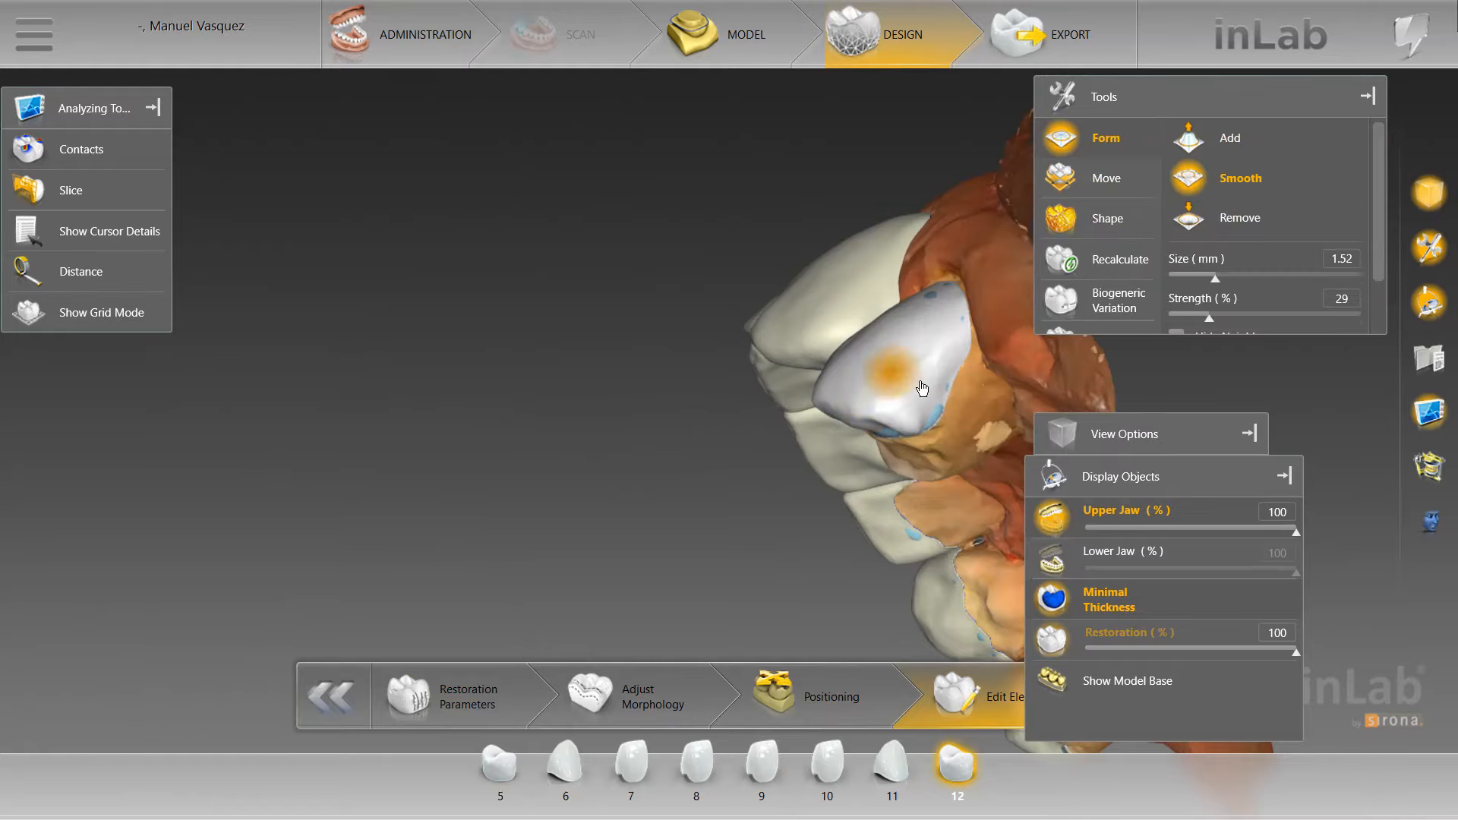
pyautogui.scroll(2, 918, 402)
pyautogui.scroll(5, 927, 385)
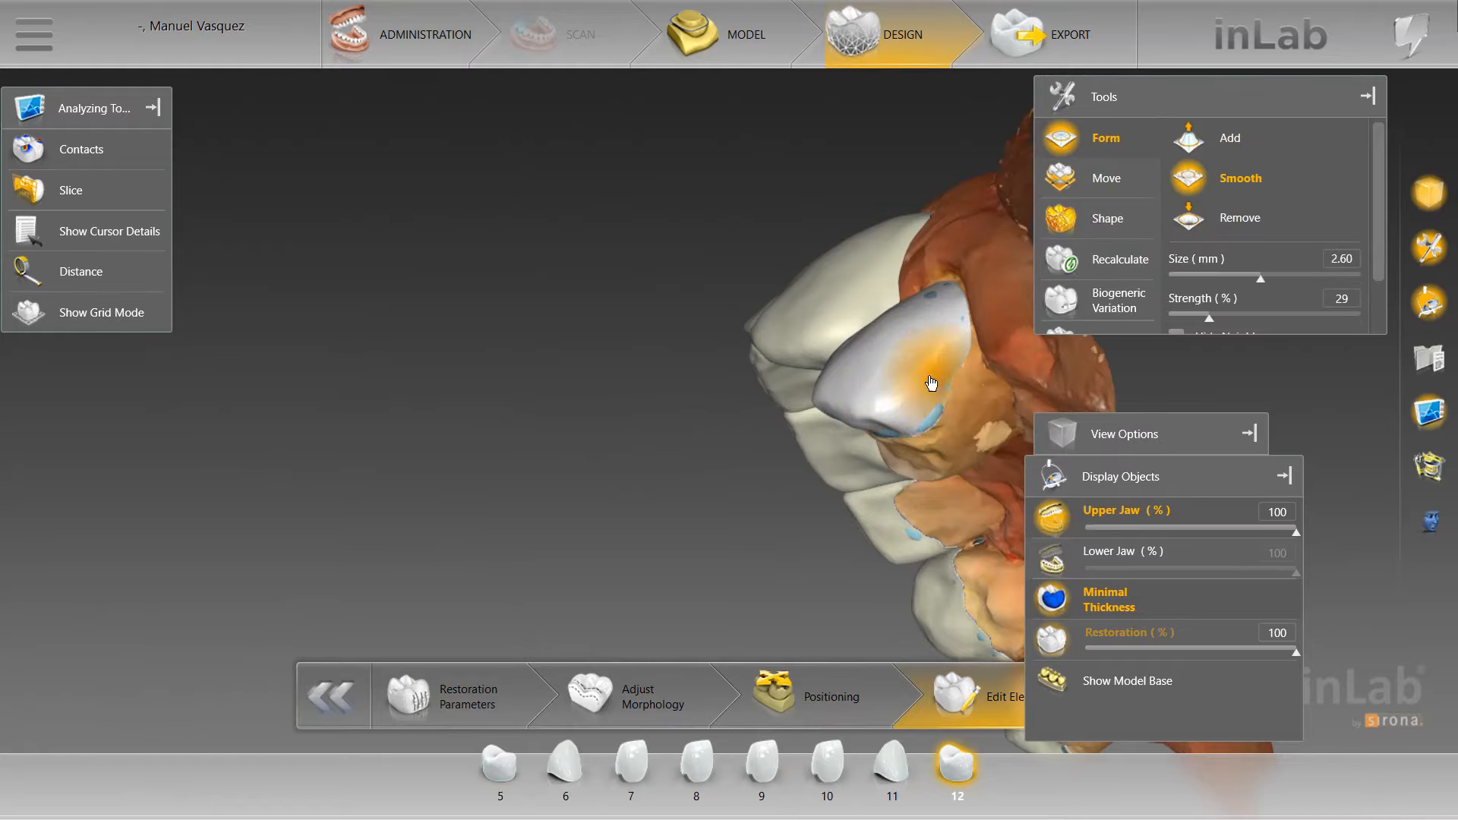
pyautogui.moveTo(927, 380); pyautogui.dragTo(928, 315)
pyautogui.moveTo(703, 454); pyautogui.dragTo(903, 379)
# Reshape the cusp and outer contour of tooth 12 with individual 2-Directional shaping at sizes 4.33 and 3.30
pyautogui.rightClick(912, 384)
pyautogui.moveTo(1057, 451)
pyautogui.click(1162, 470)
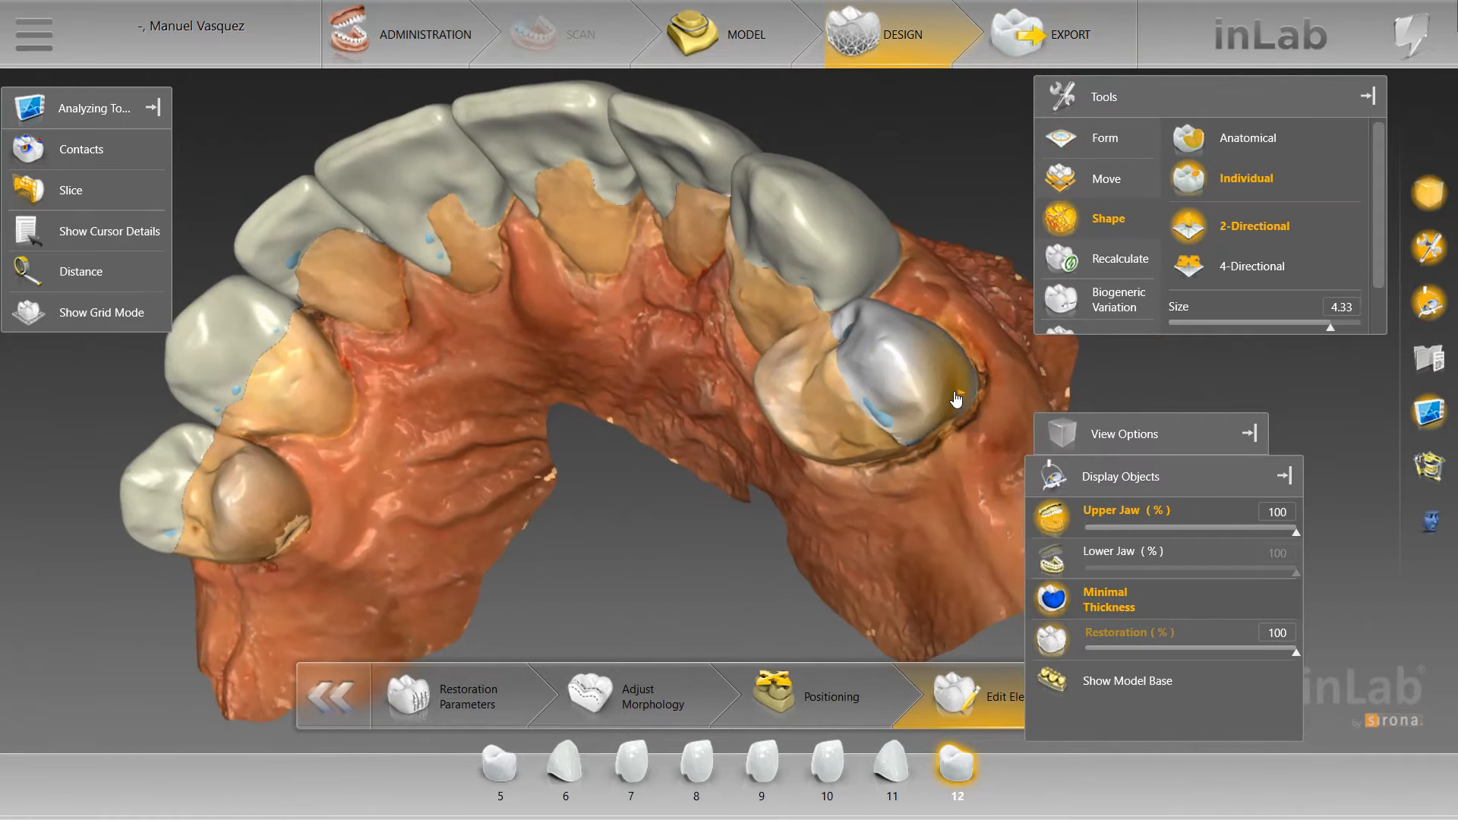
pyautogui.moveTo(993, 365); pyautogui.dragTo(974, 379)
pyautogui.scroll(5, 926, 340)
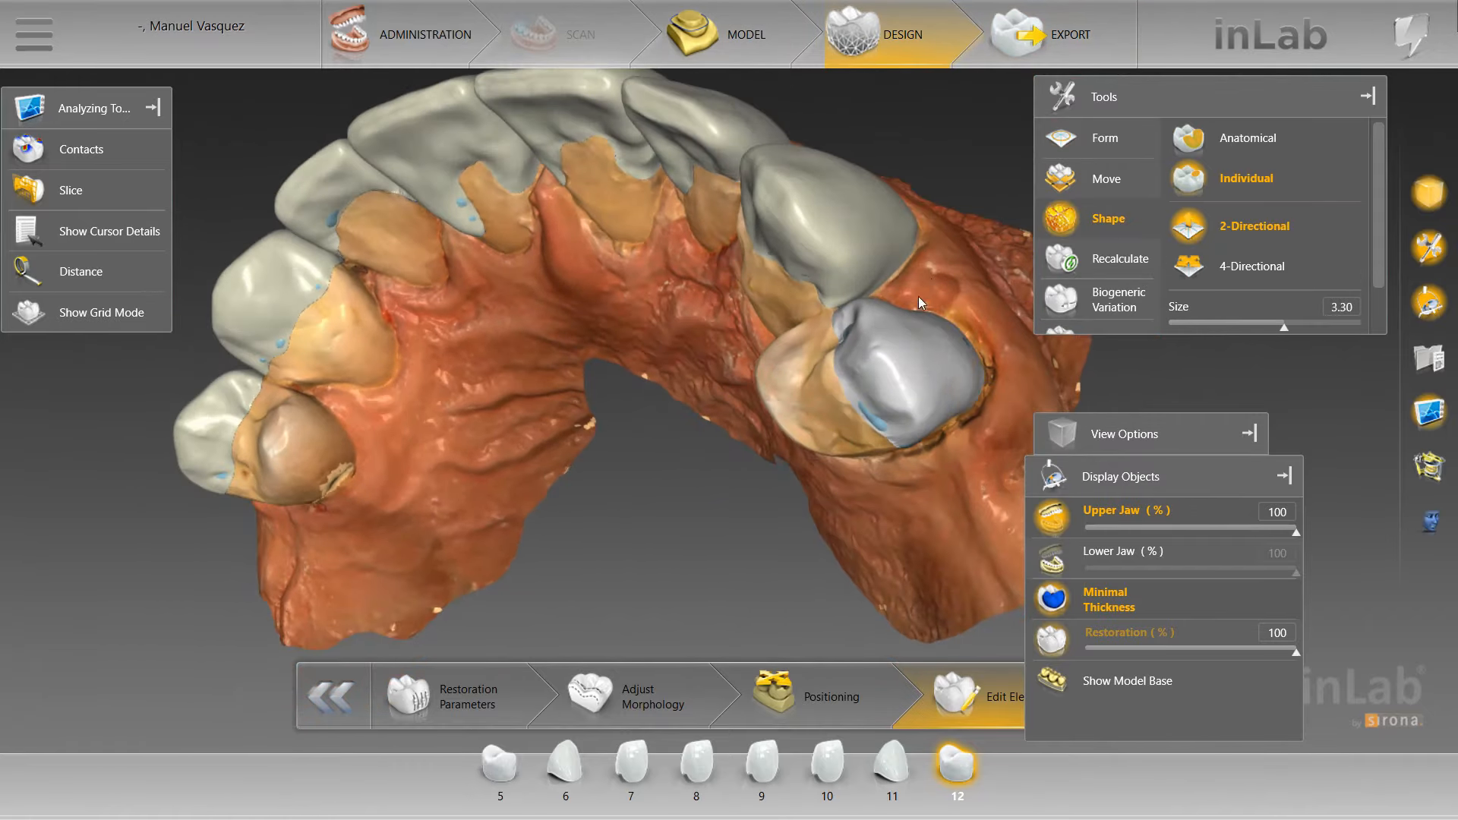
pyautogui.moveTo(918, 296)
pyautogui.mouseDown()
pyautogui.moveTo(913, 308)
pyautogui.moveTo(969, 336)
pyautogui.moveTo(950, 335)
pyautogui.moveTo(904, 457)
pyautogui.moveTo(959, 444)
pyautogui.moveTo(979, 425)
pyautogui.moveTo(755, 417)
pyautogui.moveTo(769, 451)
pyautogui.moveTo(851, 325)
pyautogui.mouseUp()
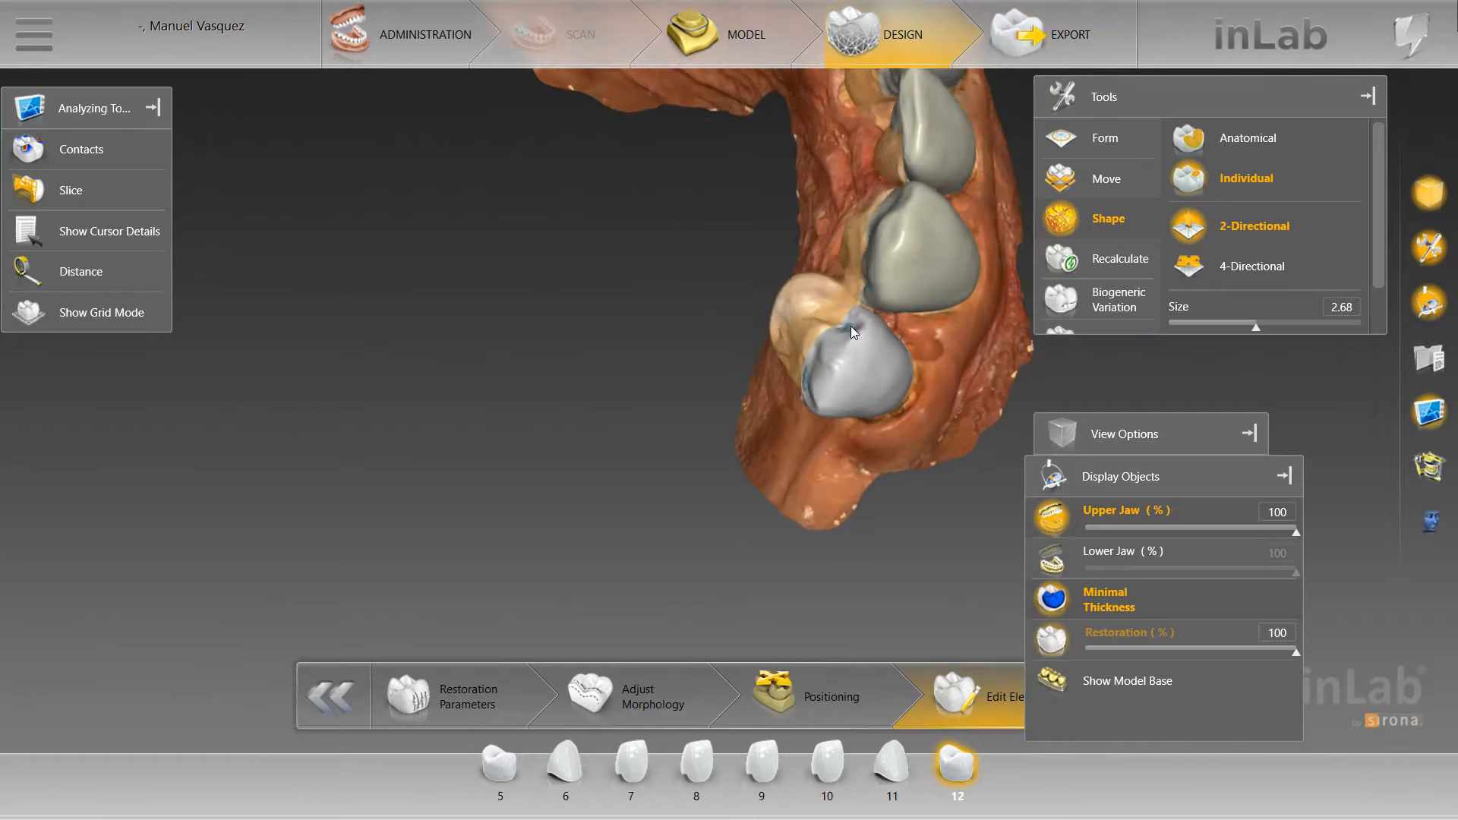
# Reshape the edge of tooth 12 facing tooth 11 with individual 2-Directional shaping at size 1.88
pyautogui.moveTo(851, 326); pyautogui.dragTo(916, 403, button='middle')
pyautogui.scroll(-3, 929, 393)
pyautogui.moveTo(919, 392); pyautogui.dragTo(783, 476, button='right')
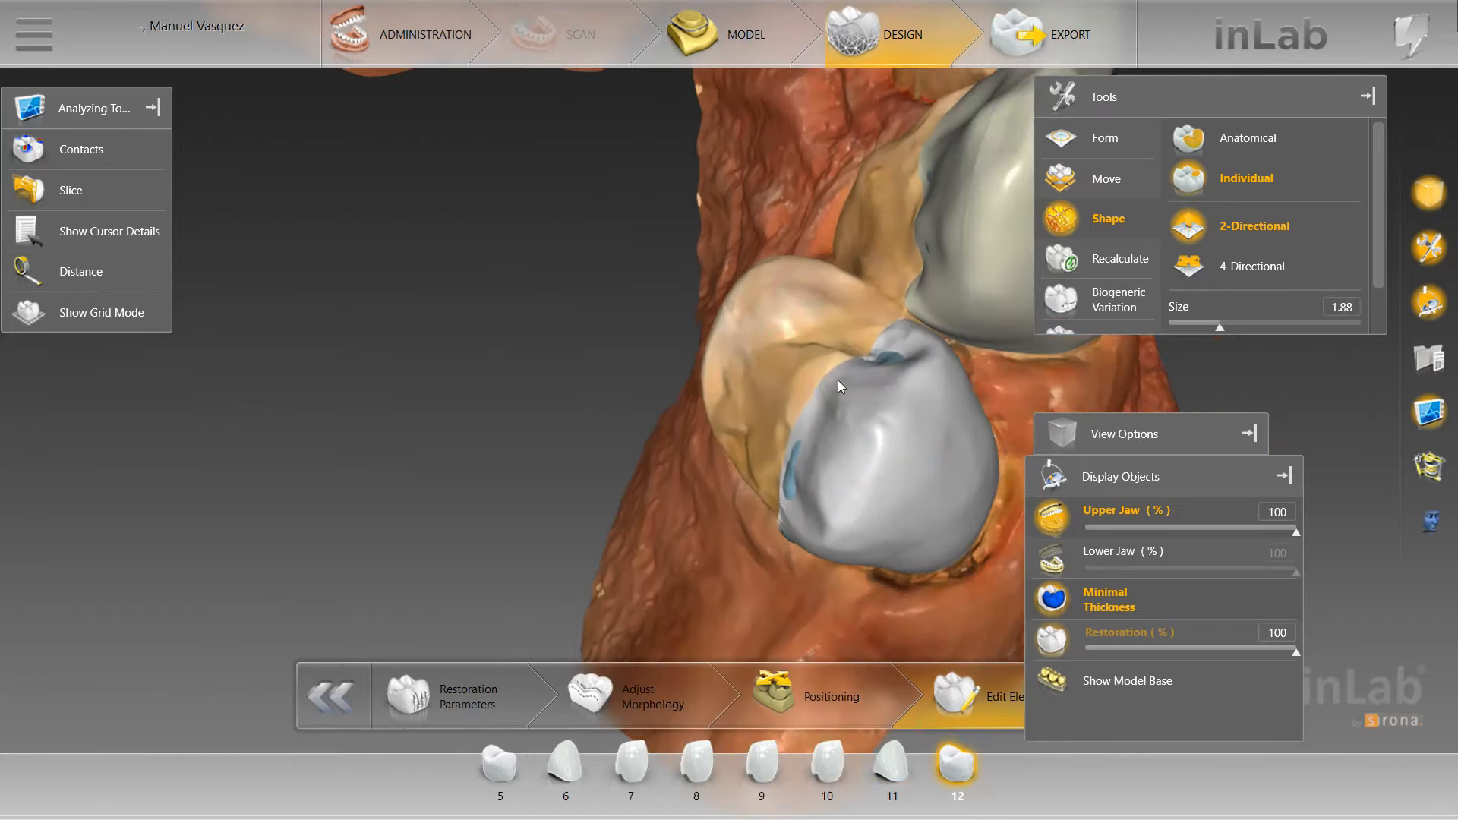
pyautogui.moveTo(889, 361); pyautogui.dragTo(898, 375)
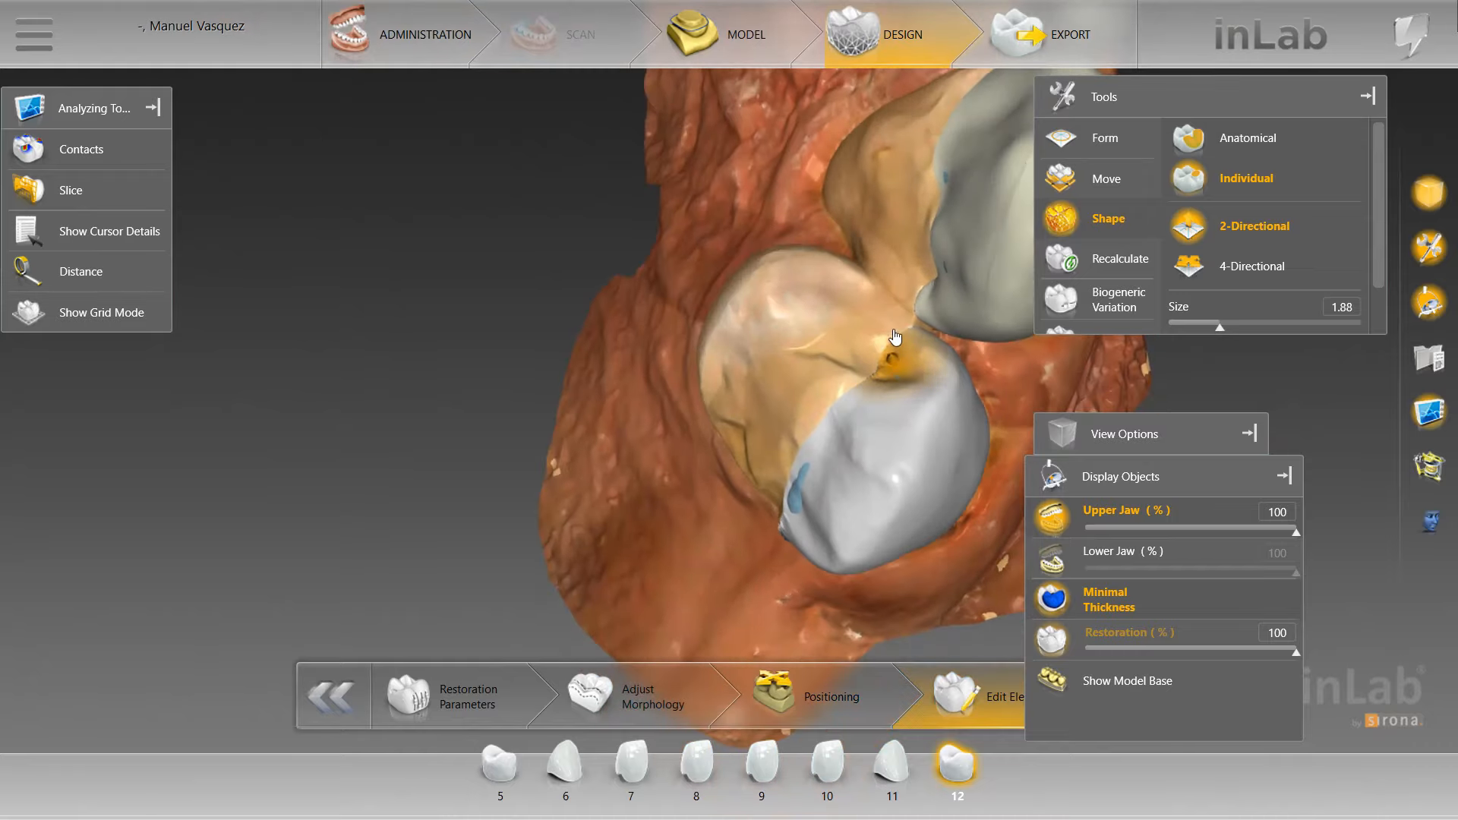
# Carve the occlusal surface of tooth 12 with Form Remove at size 1.28 mm and strength 29%
pyautogui.scroll(2, 894, 331)
pyautogui.moveTo(946, 450); pyautogui.dragTo(905, 410, button='right')
pyautogui.moveTo(987, 426)
pyautogui.click(1116, 472)
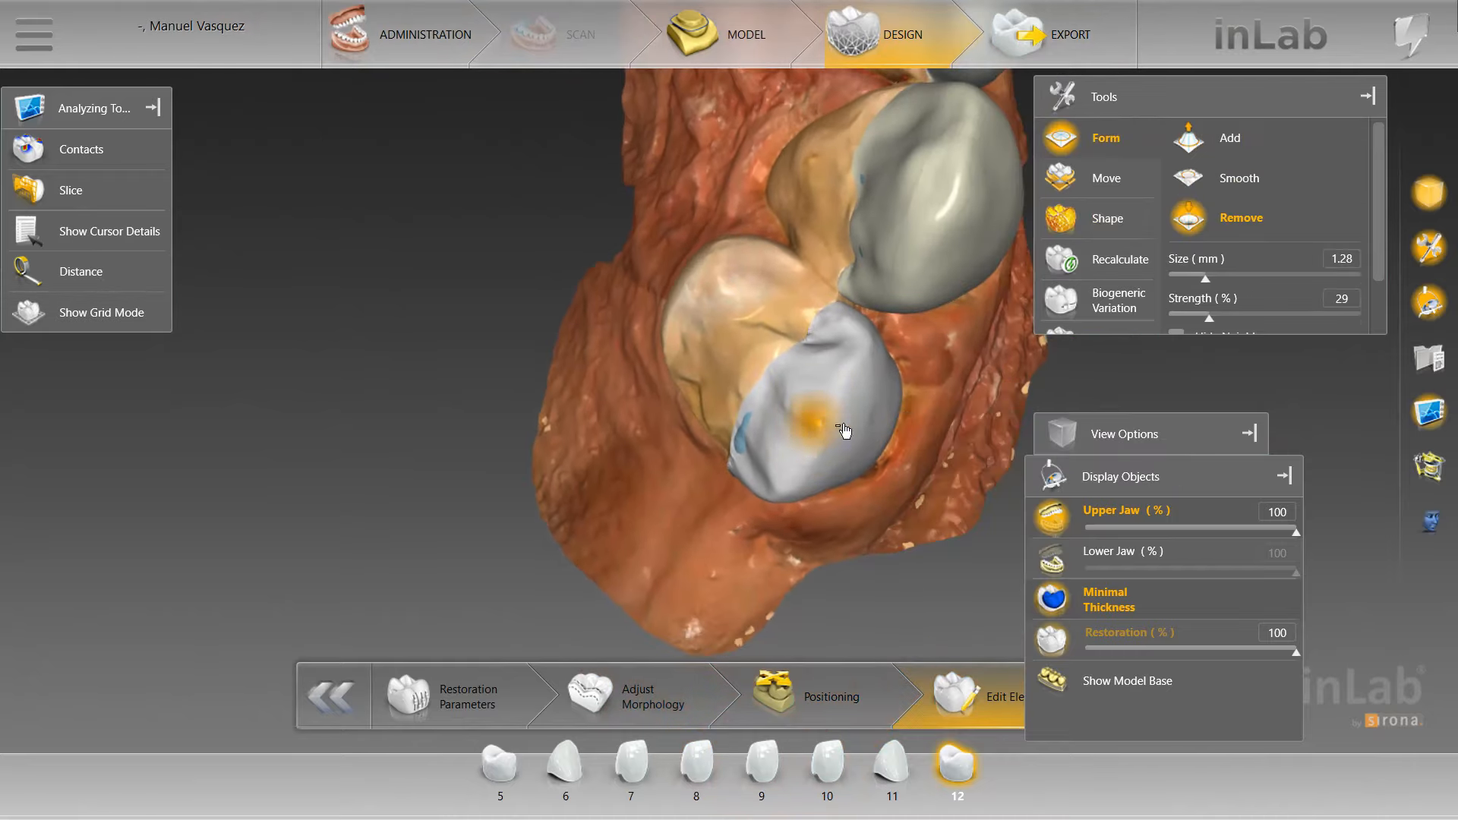
pyautogui.moveTo(930, 425)
pyautogui.mouseDown()
pyautogui.moveTo(903, 378)
pyautogui.moveTo(883, 420)
pyautogui.moveTo(945, 417)
pyautogui.moveTo(800, 365)
pyautogui.mouseUp()
pyautogui.scroll(-2, 908, 388)
pyautogui.scroll(-2, 822, 223)
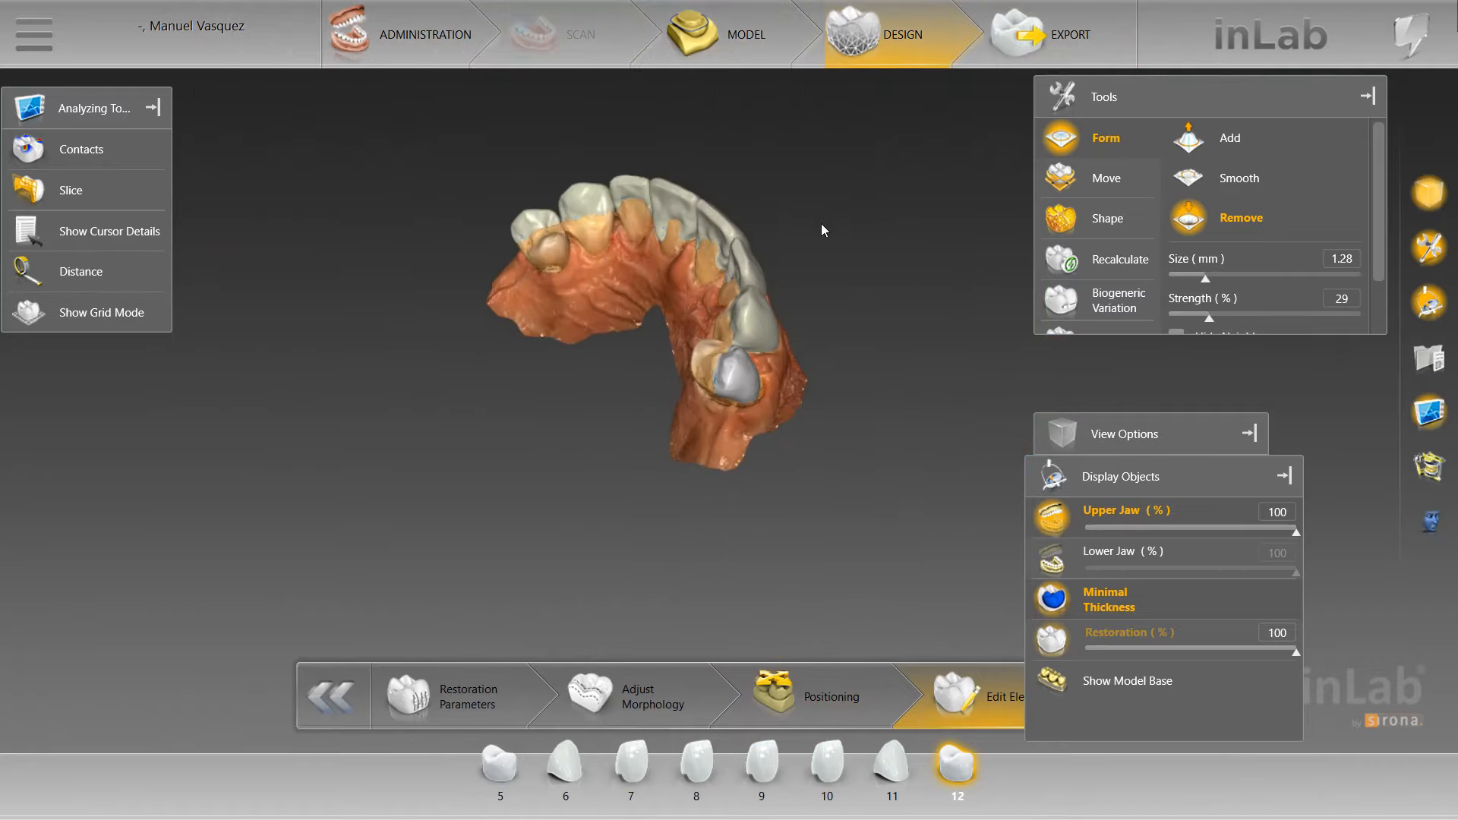
# Select tooth 5 for individual shaping and check it against the lower jaw, leaving only the upper jaw displayed
pyautogui.moveTo(821, 223); pyautogui.dragTo(900, 426)
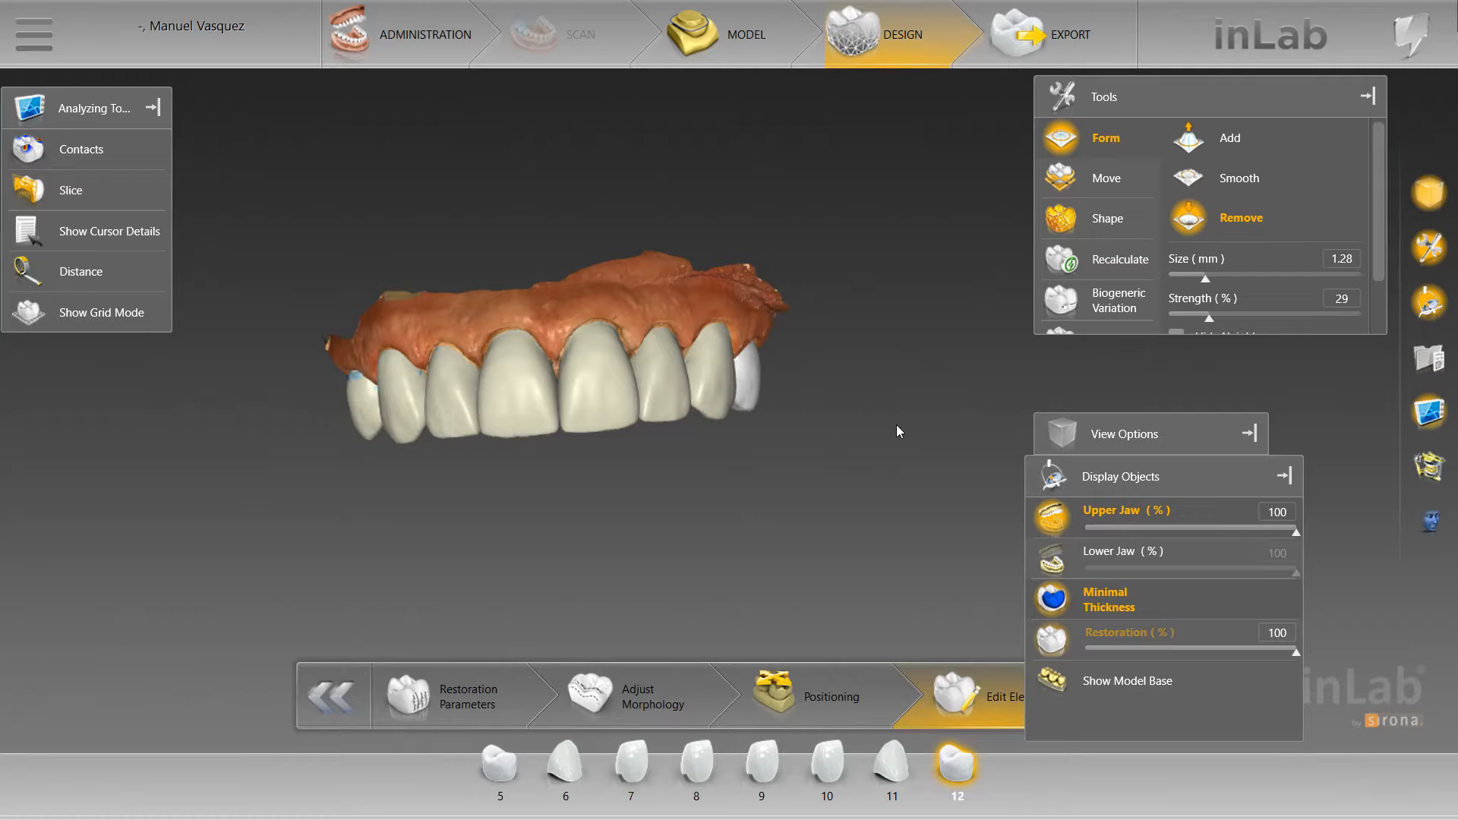
pyautogui.moveTo(896, 425); pyautogui.dragTo(622, 565, button='middle')
pyautogui.scroll(3, 404, 550)
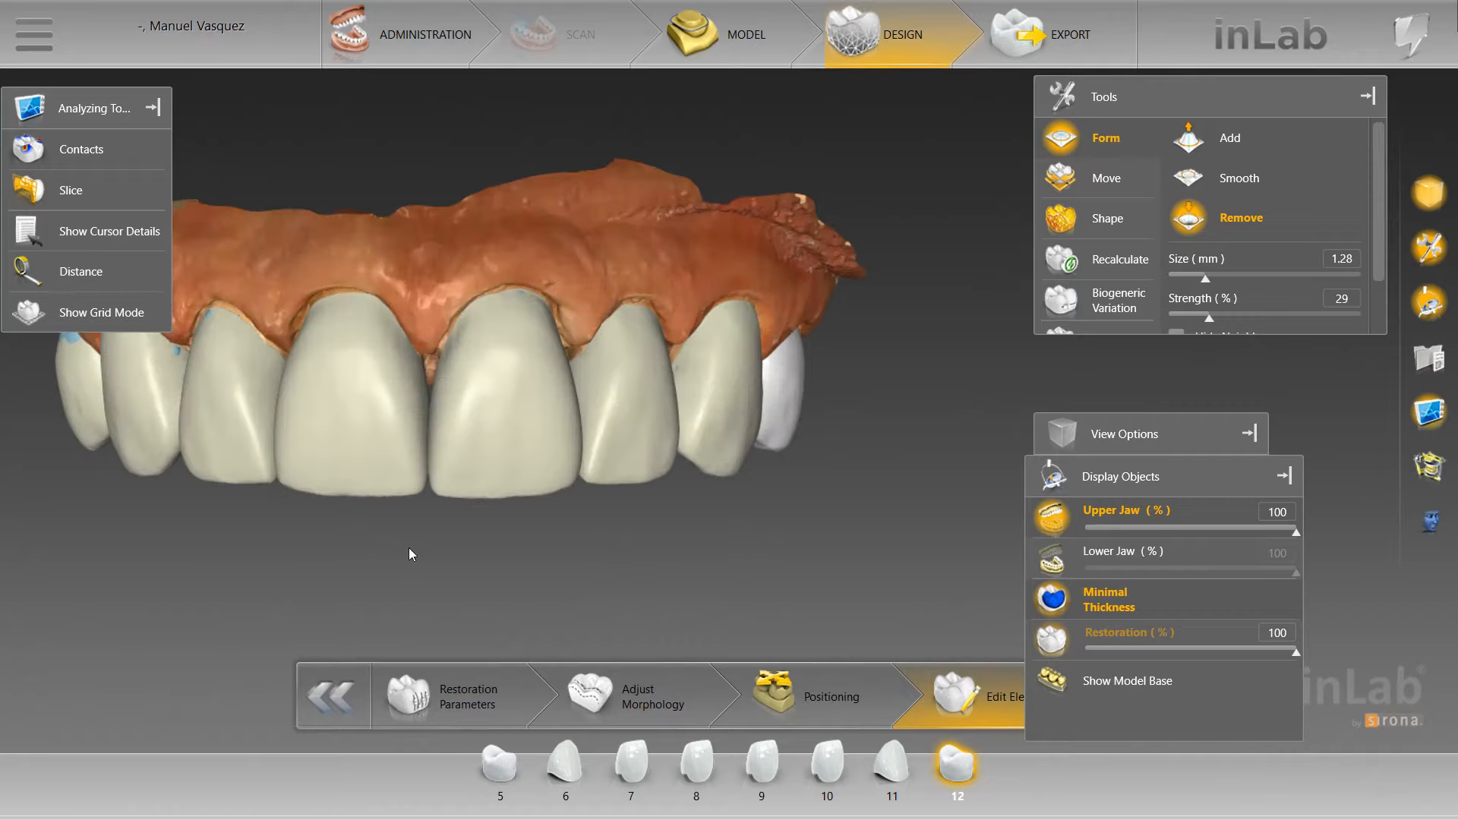
pyautogui.scroll(-2, 409, 550)
pyautogui.rightClick(284, 375)
pyautogui.moveTo(353, 434)
pyautogui.click(545, 459)
pyautogui.click(1052, 524)
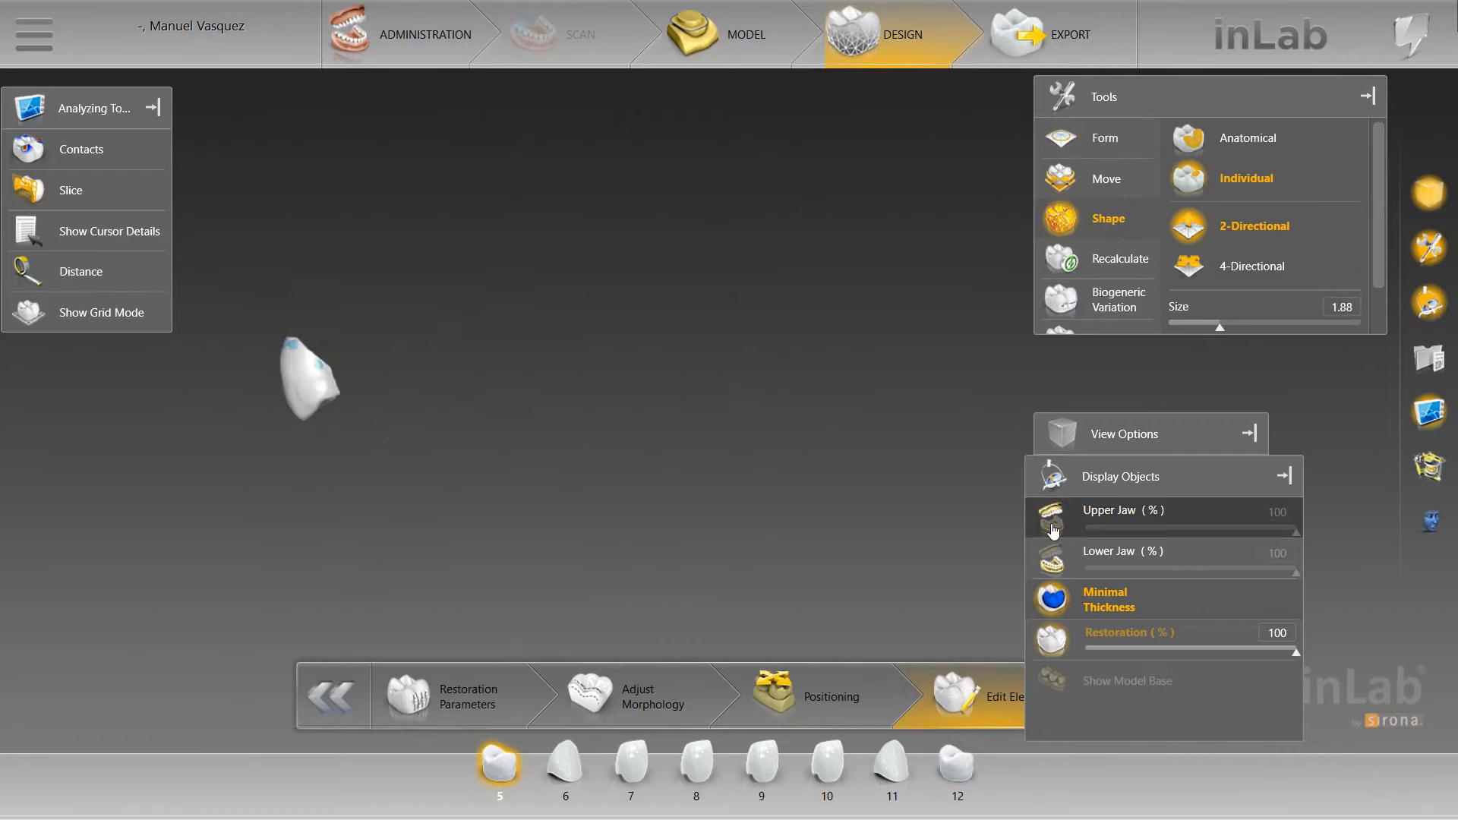
pyautogui.click(1052, 558)
pyautogui.click(1052, 524)
pyautogui.scroll(3, 550, 533)
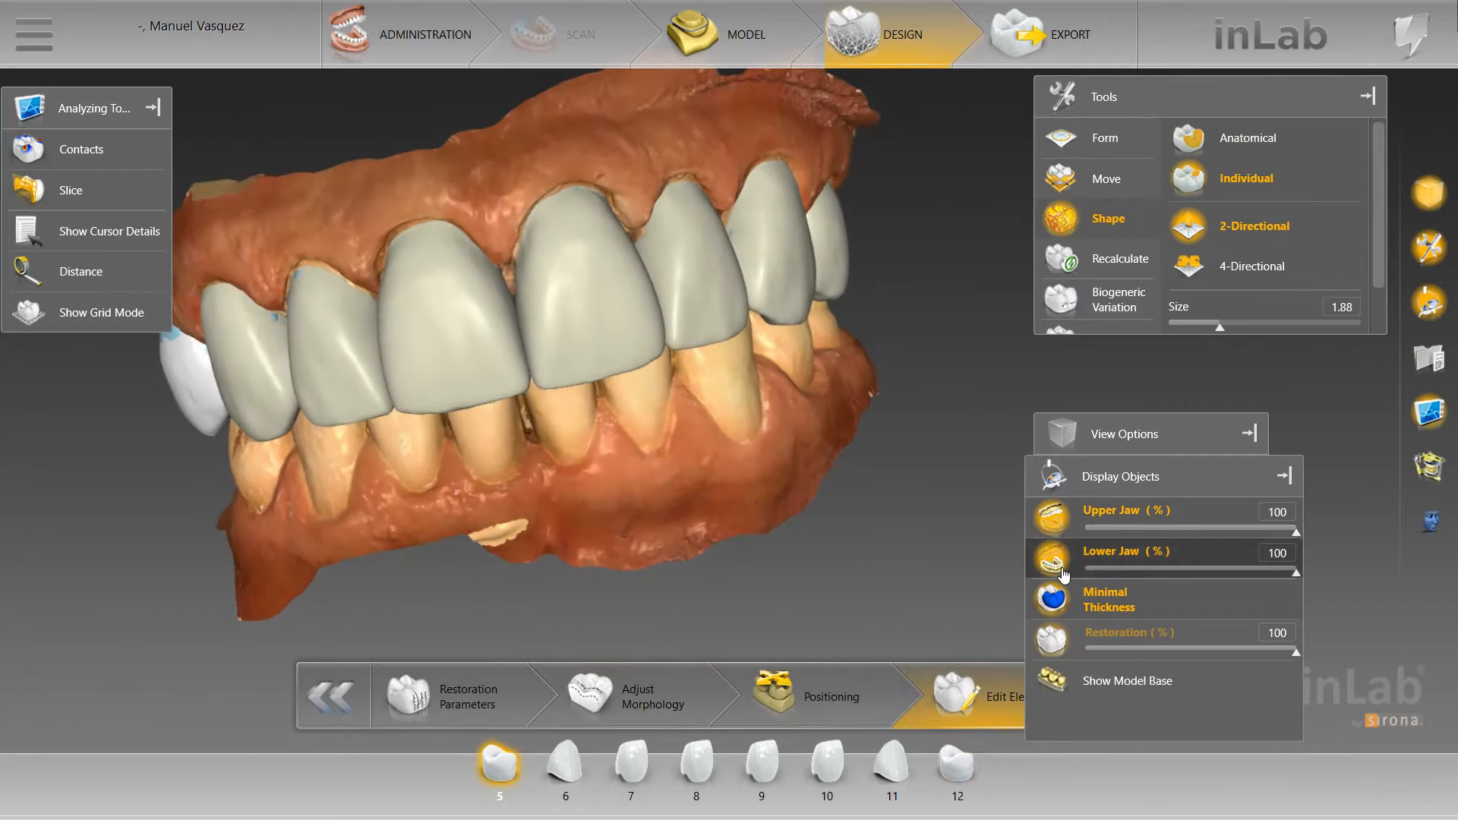
pyautogui.click(1053, 559)
pyautogui.moveTo(677, 575); pyautogui.dragTo(548, 471, button='middle')
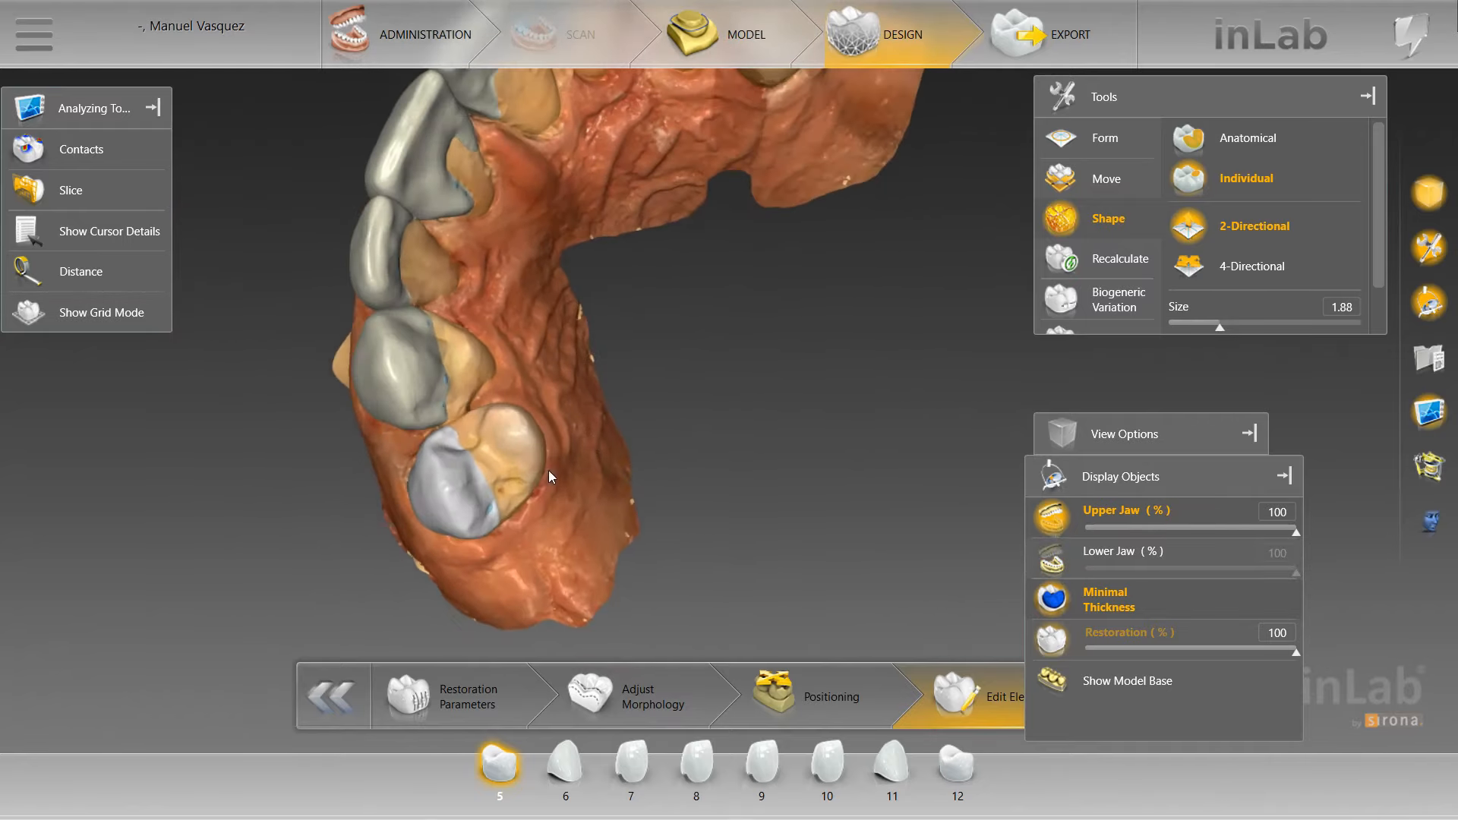
# Adjust the position of tooth 5 with Move and Rotate
pyautogui.scroll(3, 549, 471)
pyautogui.rightClick(331, 517)
pyautogui.moveTo(456, 554)
pyautogui.click(527, 543)
pyautogui.moveTo(394, 531); pyautogui.dragTo(389, 519)
# Reshape the side, margin and occlusal areas of tooth 5 with individual 2-Directional shaping at sizes 3.03, 4.08 and 2.68
pyautogui.rightClick(435, 521)
pyautogui.moveTo(492, 583)
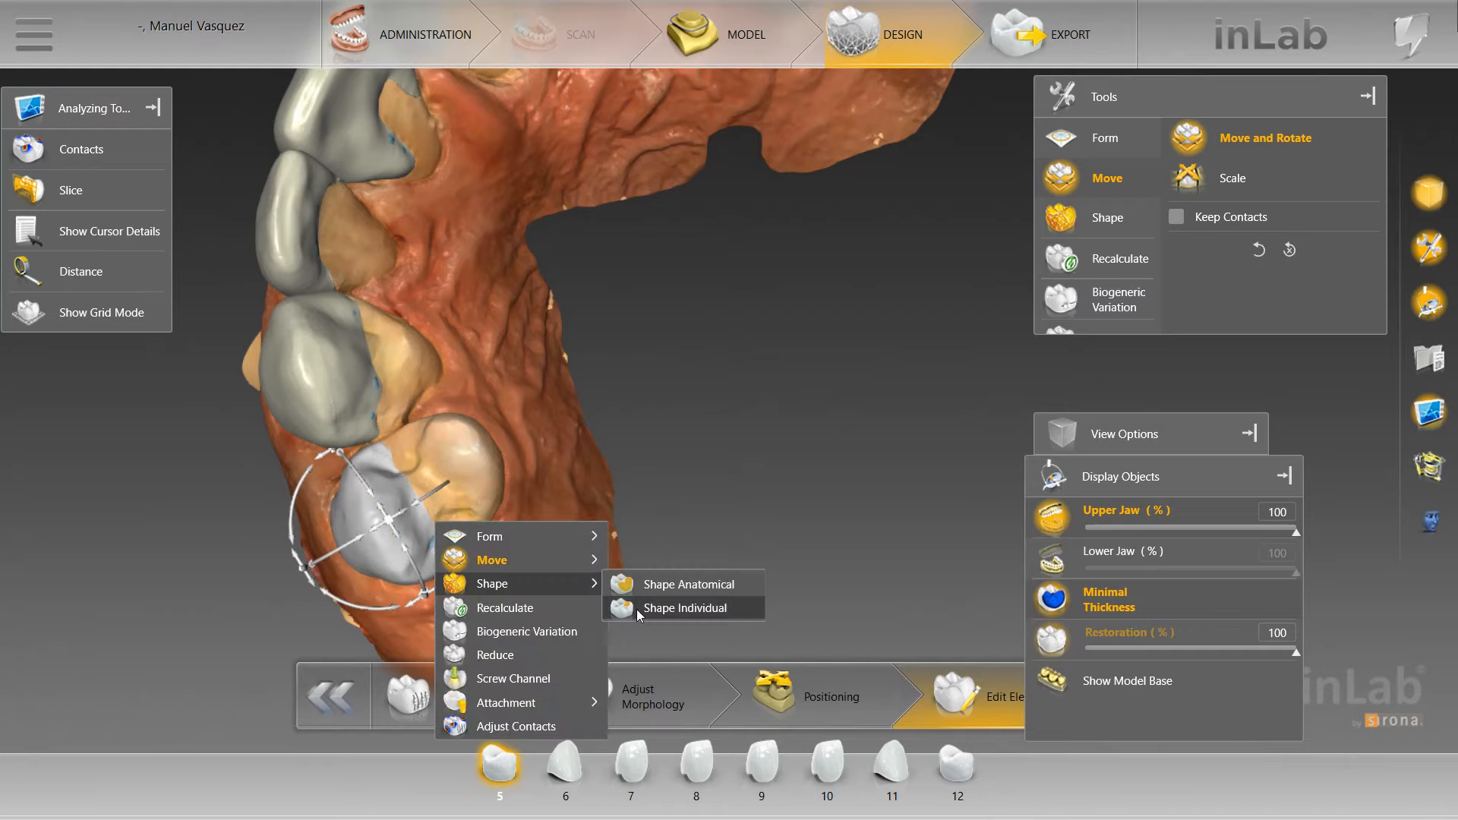
pyautogui.click(636, 609)
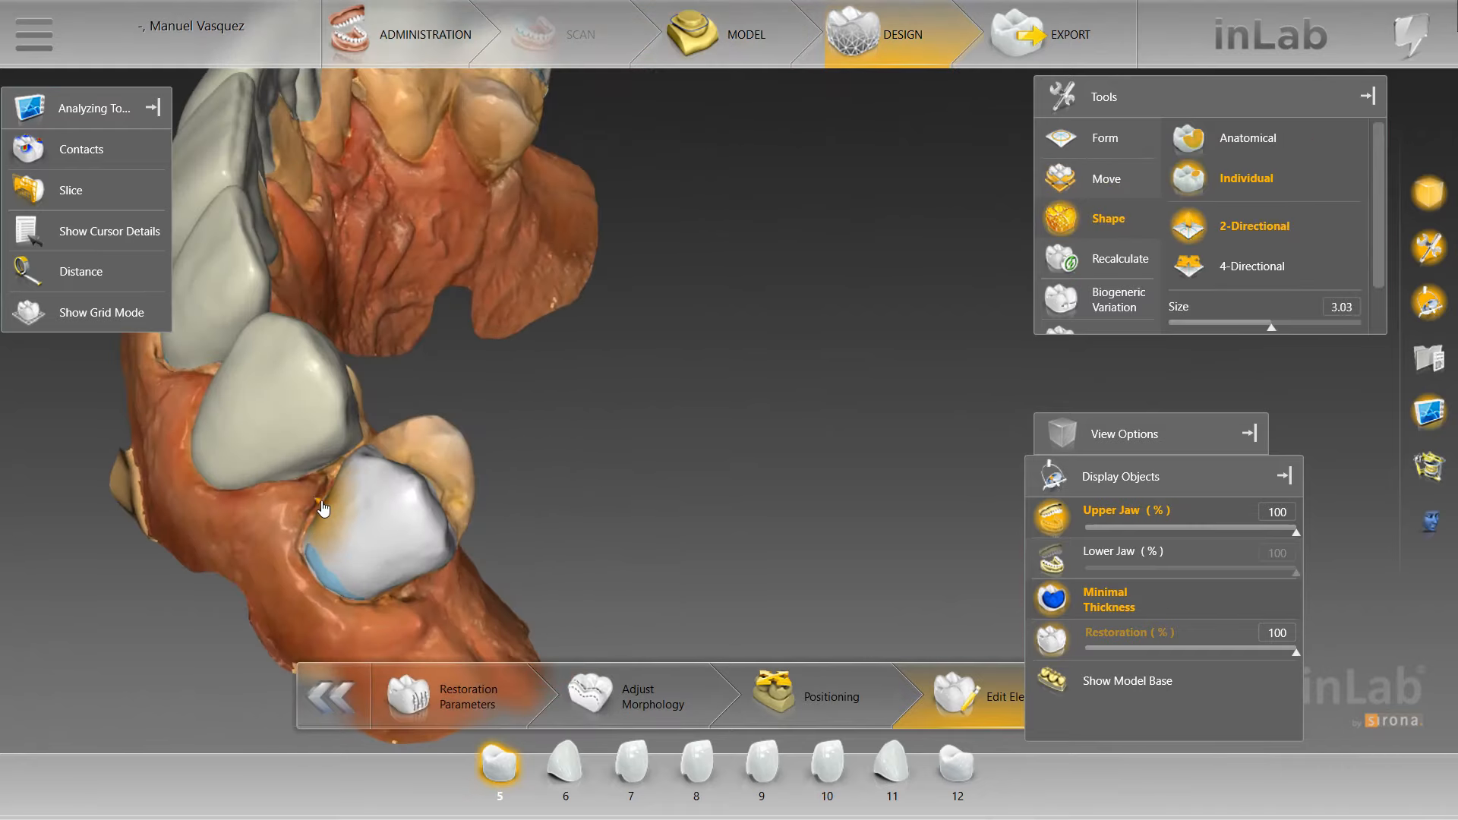
pyautogui.moveTo(521, 463); pyautogui.dragTo(425, 515)
pyautogui.scroll(3, 320, 570)
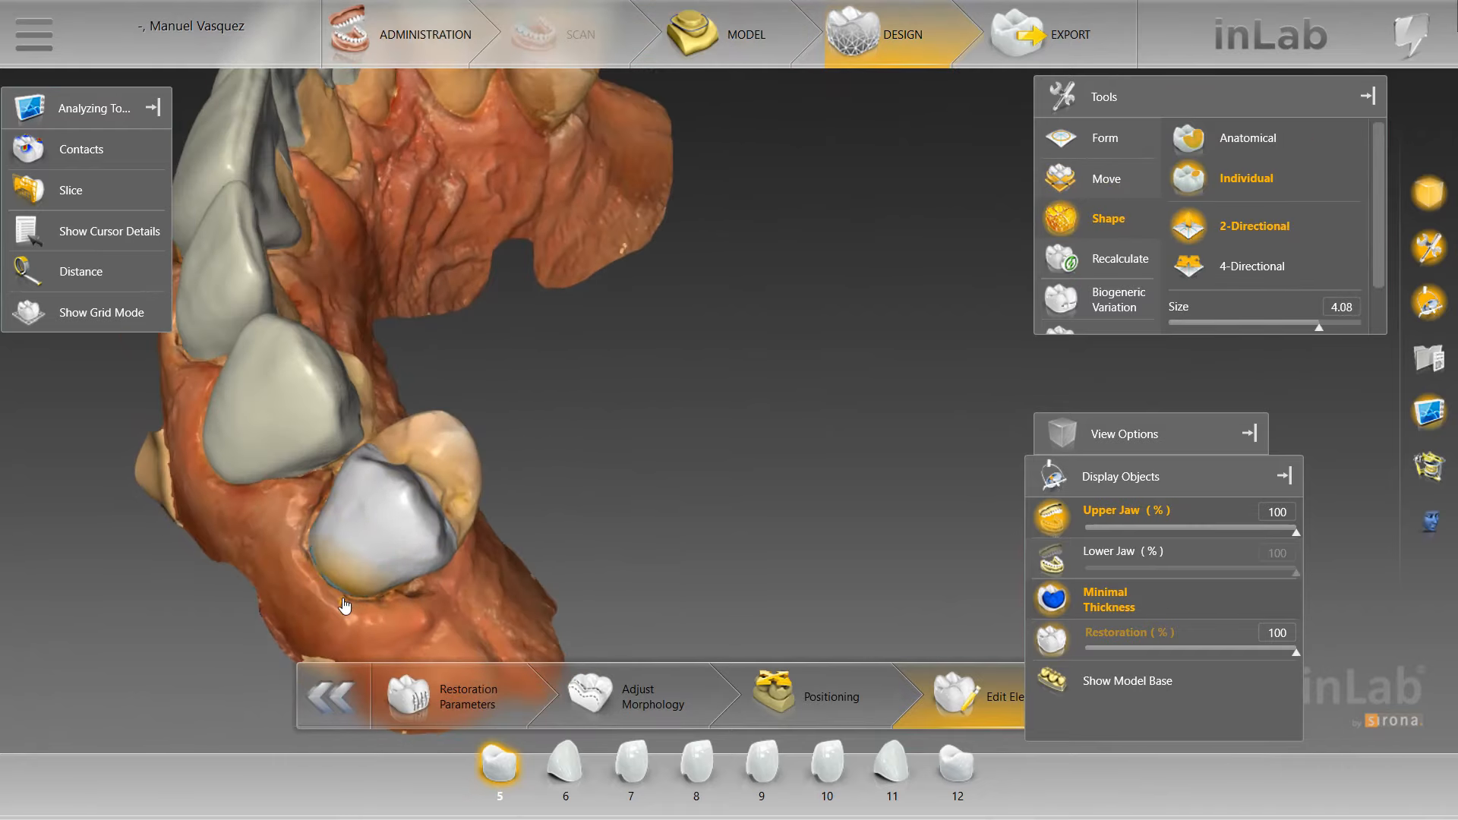
pyautogui.moveTo(345, 605)
pyautogui.mouseDown()
pyautogui.moveTo(494, 594)
pyautogui.moveTo(488, 478)
pyautogui.moveTo(325, 520)
pyautogui.moveTo(423, 529)
pyautogui.mouseUp()
pyautogui.scroll(-4, 416, 583)
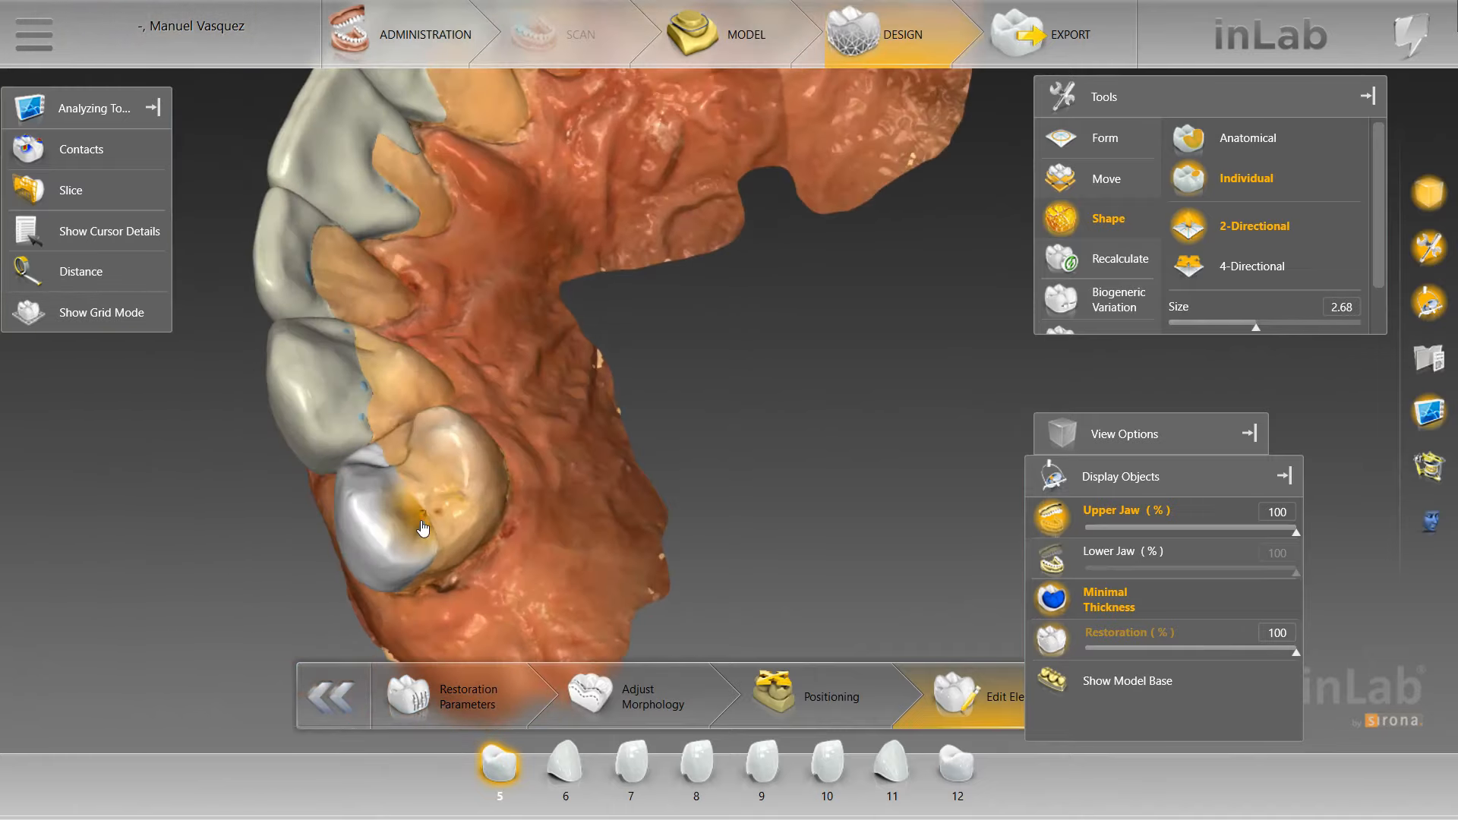
# Carve the occlusal area of tooth 5 with Form Remove at size 1.55 mm and strength 29%
pyautogui.moveTo(433, 521); pyautogui.dragTo(440, 493, button='right')
pyautogui.moveTo(531, 559)
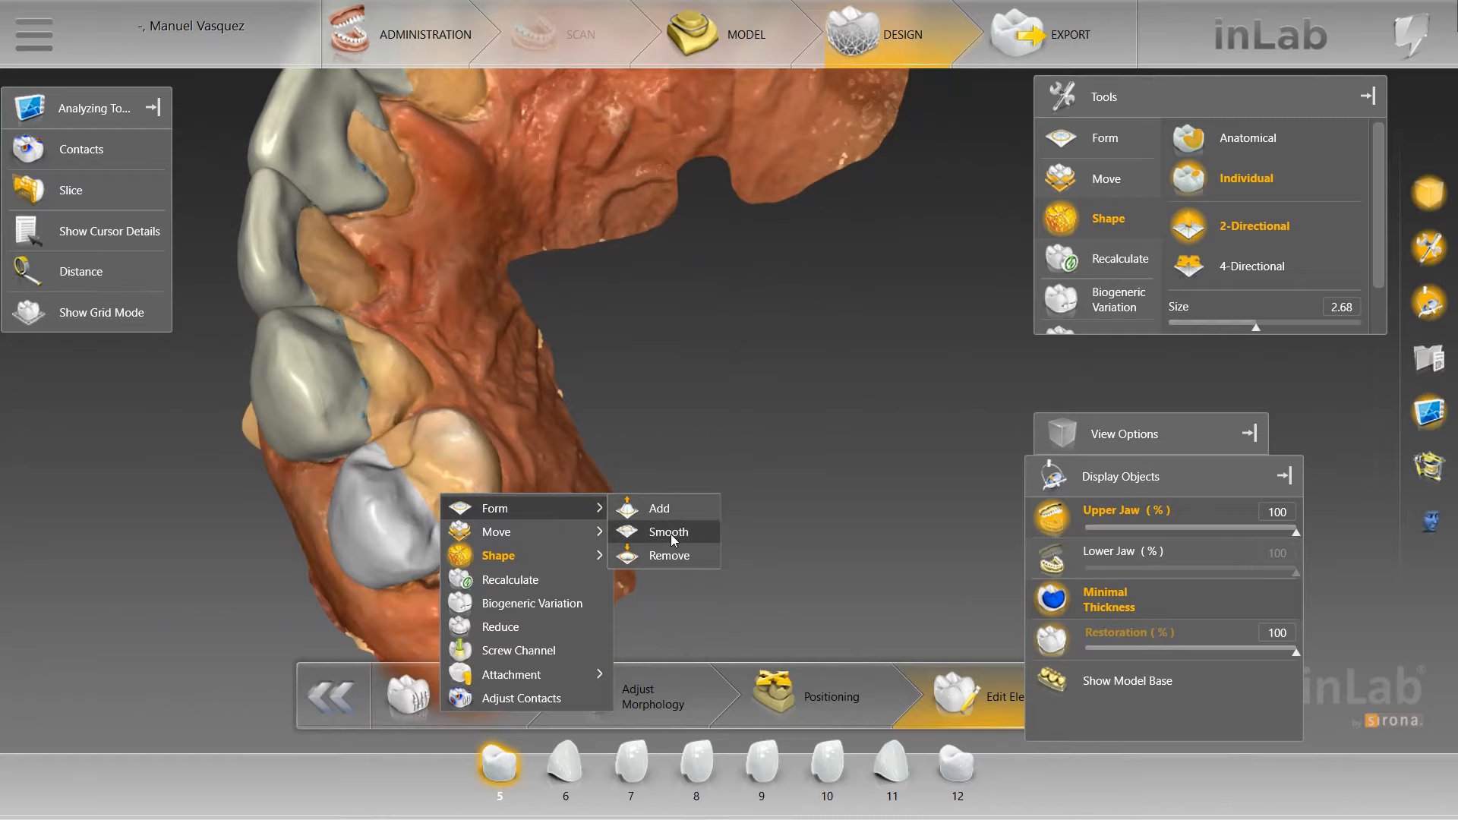
pyautogui.click(671, 535)
pyautogui.moveTo(520, 527); pyautogui.dragTo(371, 531)
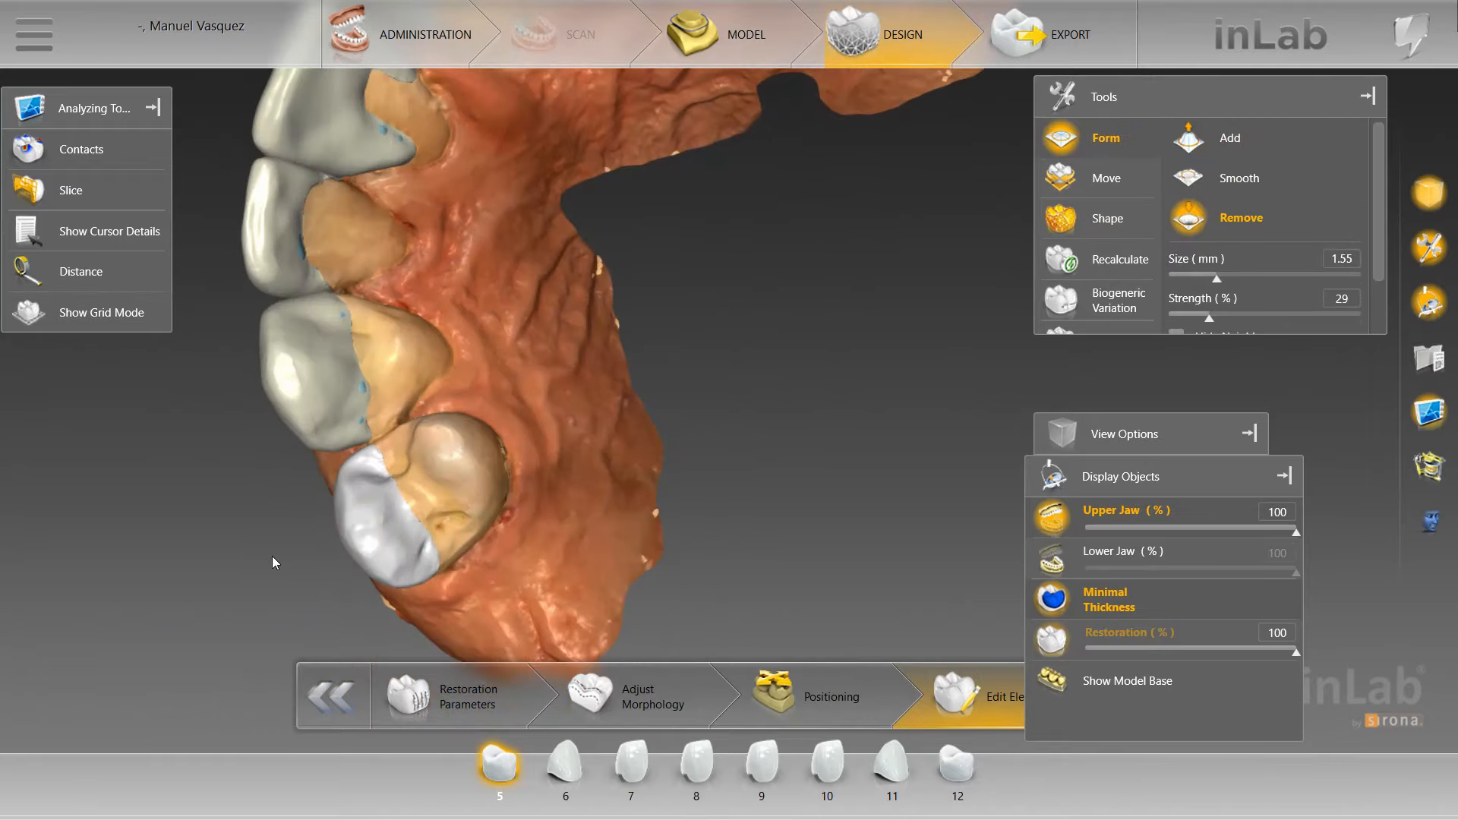
# Smooth the outer surface of tooth 5 at size 2.48 mm and add material along its thin gingival margin at size 1.83 mm
pyautogui.moveTo(272, 557); pyautogui.dragTo(488, 495, button='right')
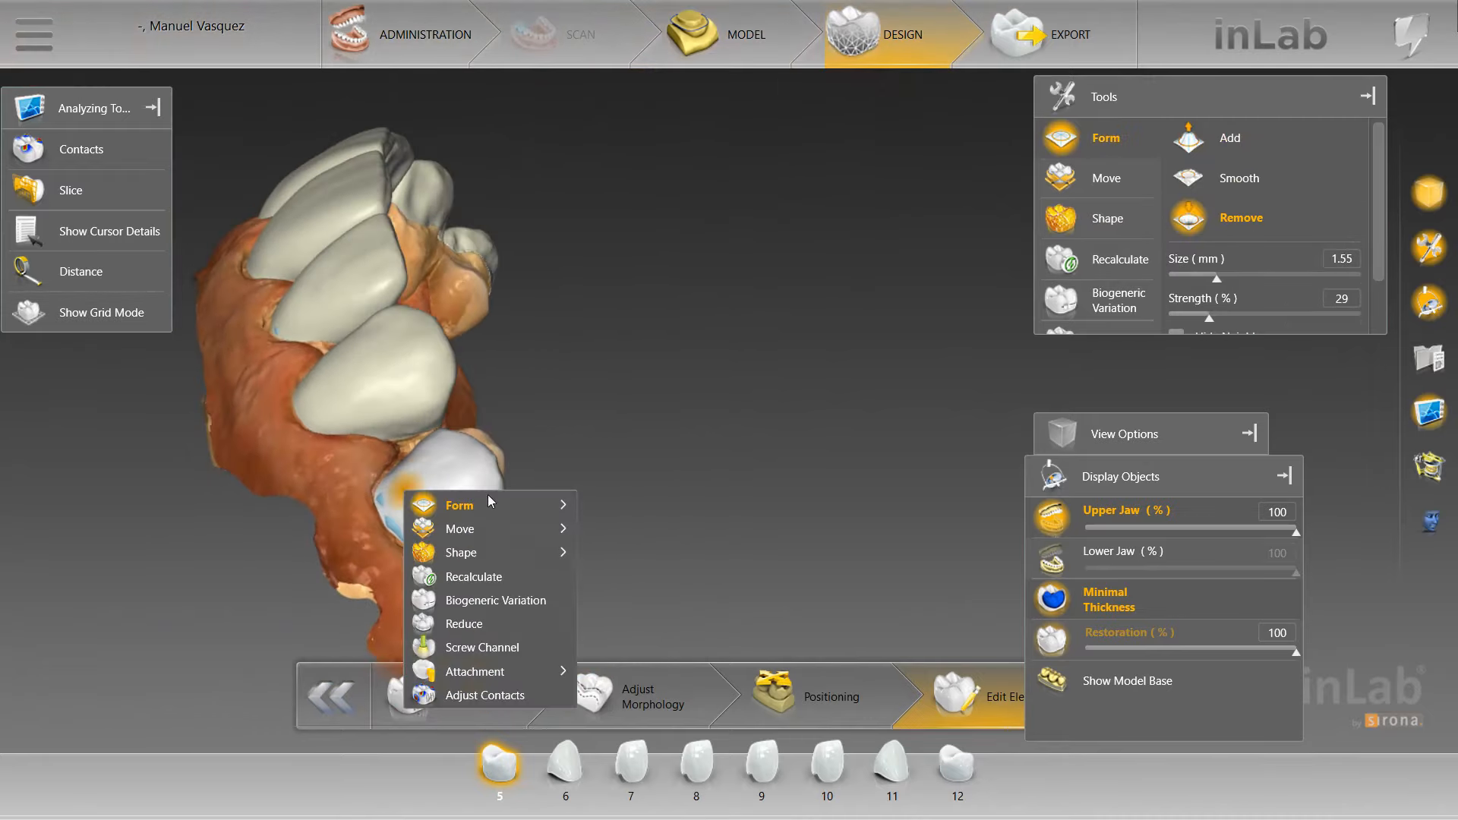
pyautogui.click(664, 529)
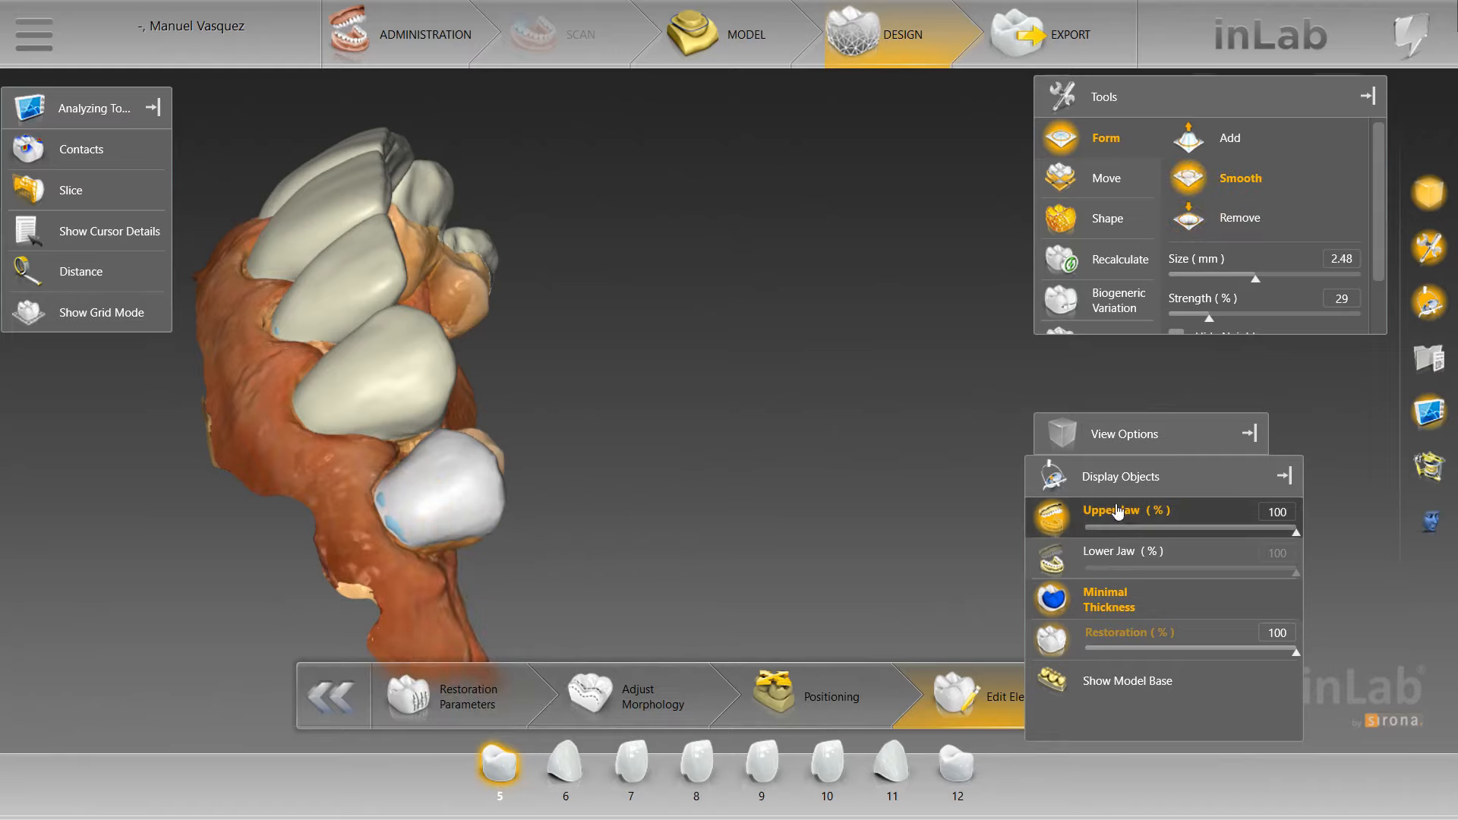
pyautogui.click(1197, 137)
pyautogui.scroll(-3, 475, 431)
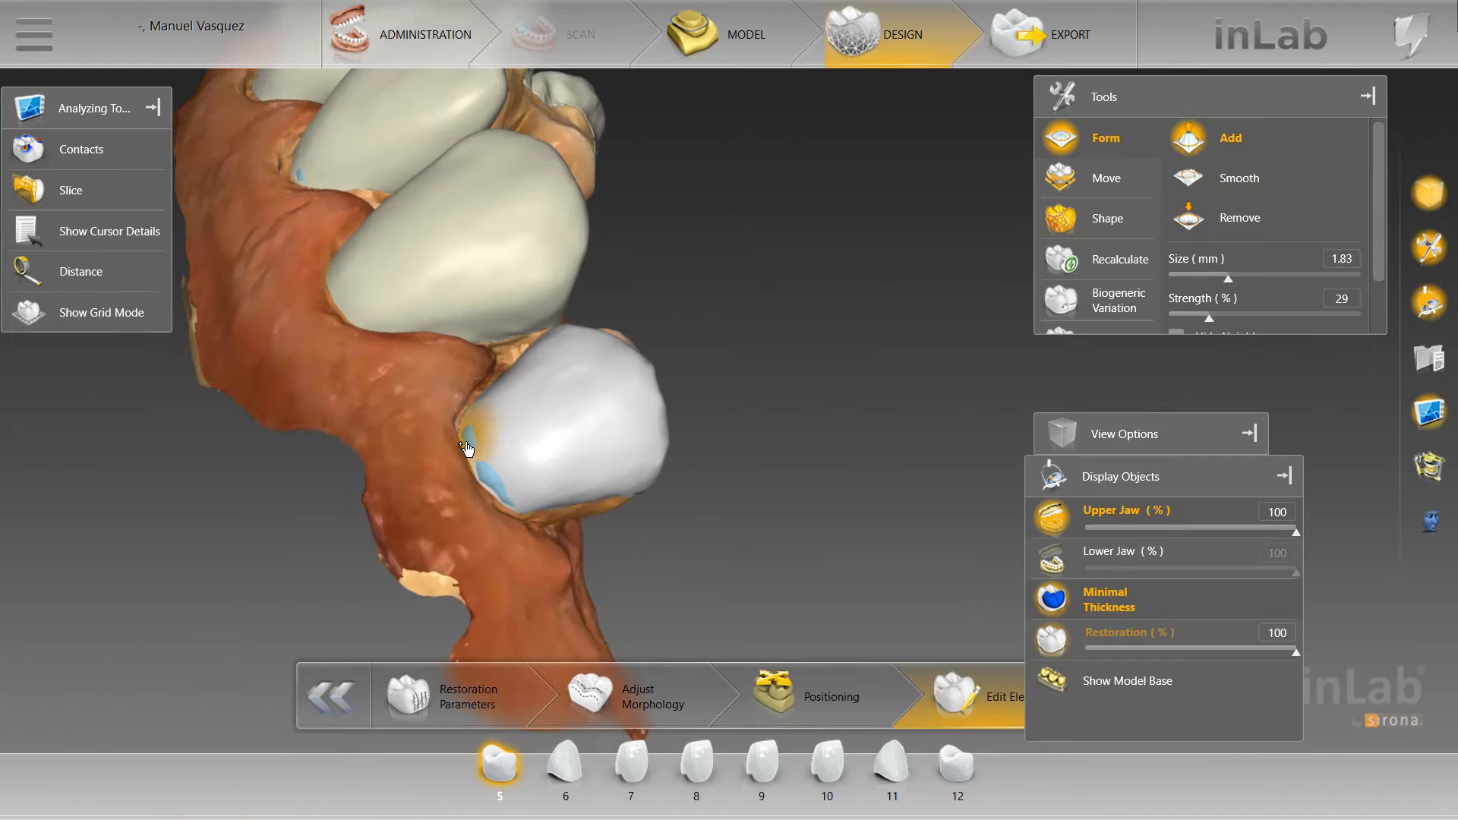
pyautogui.moveTo(466, 448)
pyautogui.mouseDown()
pyautogui.moveTo(511, 511)
pyautogui.moveTo(495, 400)
pyautogui.mouseUp()
pyautogui.moveTo(456, 429); pyautogui.dragTo(468, 455)
# Examine the restorations from the standard front view with the lower jaw shown
pyautogui.moveTo(703, 325)
pyautogui.mouseDown()
pyautogui.moveTo(696, 510)
pyautogui.moveTo(602, 485)
pyautogui.moveTo(485, 514)
pyautogui.moveTo(721, 432)
pyautogui.mouseUp()
pyautogui.scroll(-3, 485, 514)
pyautogui.click(729, 425)
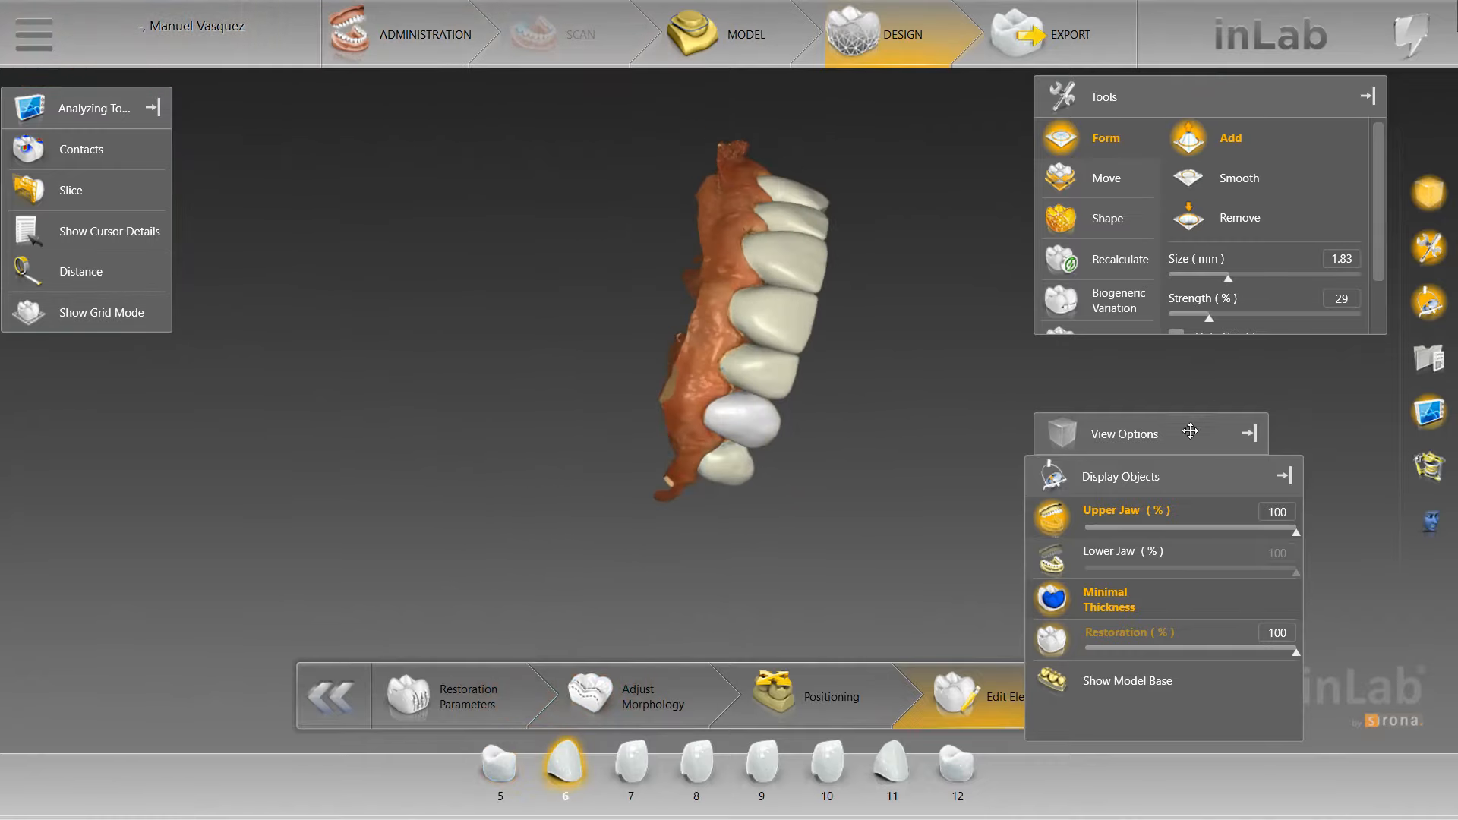
pyautogui.click(1190, 430)
pyautogui.click(1205, 612)
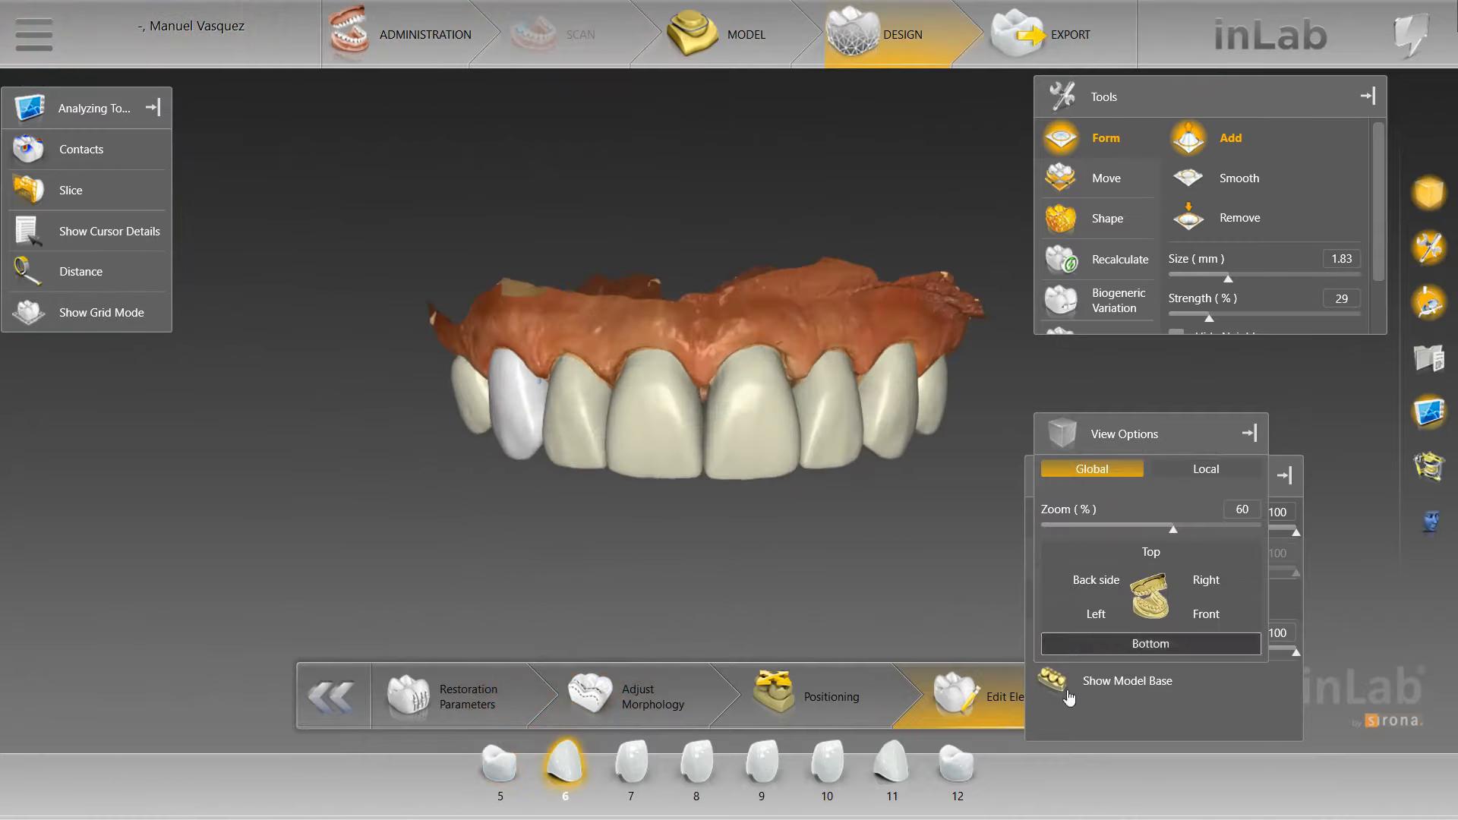
pyautogui.click(1063, 558)
# Smooth the outer surface of tooth 5 with Form Smooth at size 2.88 mm and strength 10%
pyautogui.scroll(3, 792, 587)
pyautogui.rightClick(373, 434)
pyautogui.moveTo(460, 475)
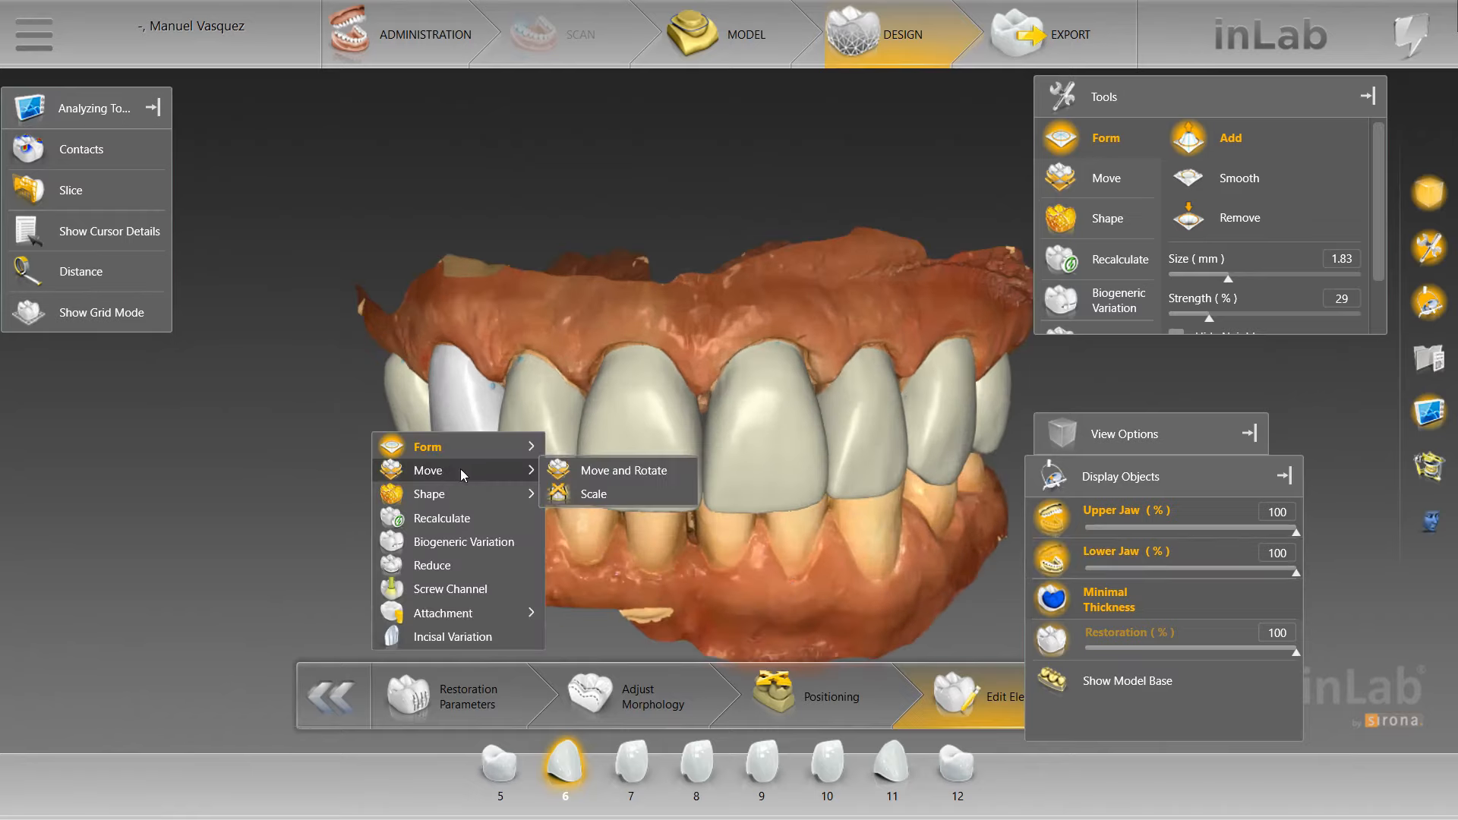
pyautogui.moveTo(489, 449)
pyautogui.click(608, 472)
pyautogui.moveTo(259, 426); pyautogui.dragTo(448, 414)
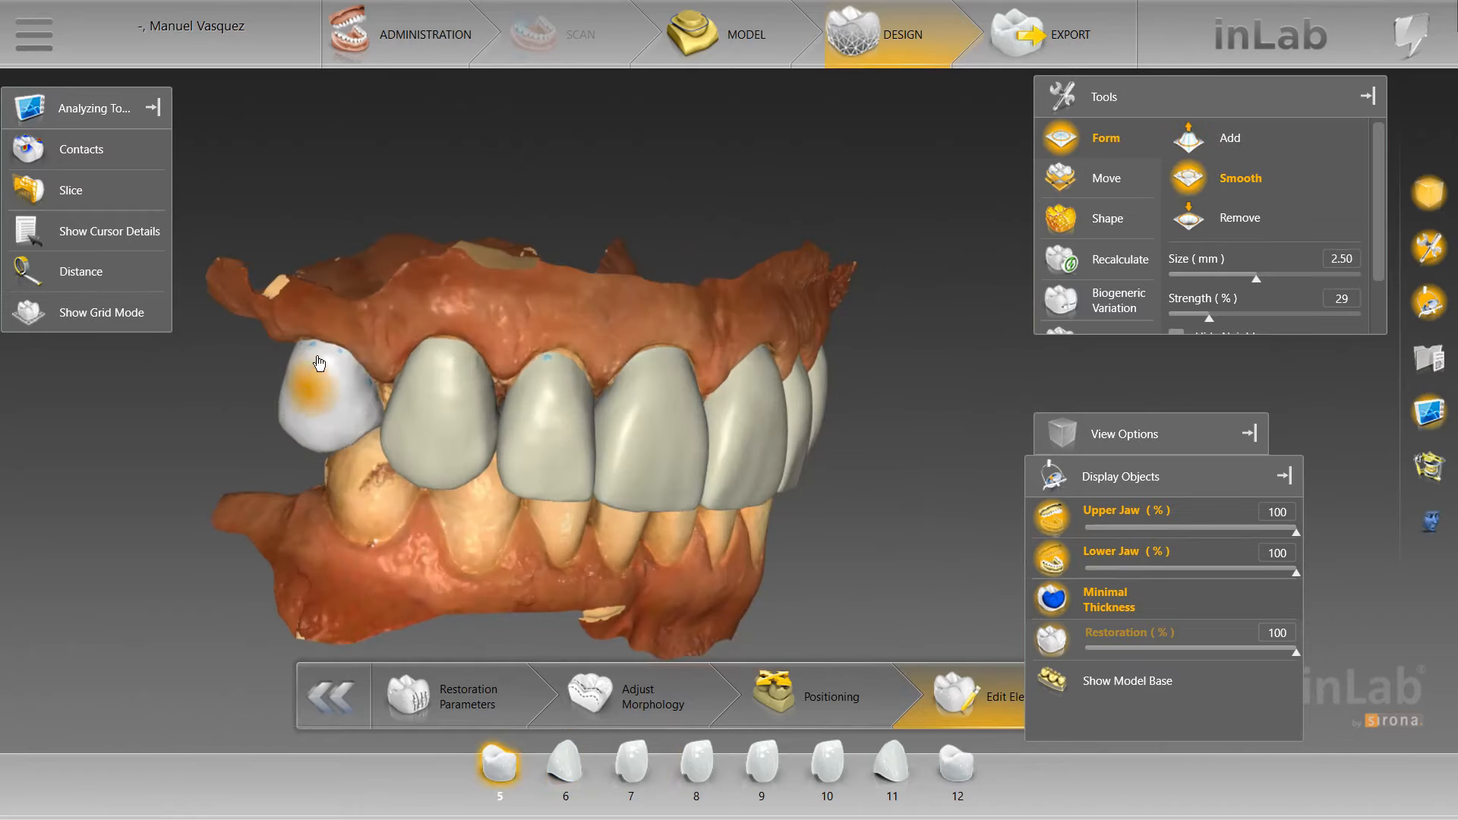
pyautogui.moveTo(1256, 278); pyautogui.dragTo(1272, 278)
pyautogui.moveTo(1211, 316); pyautogui.dragTo(1169, 316)
pyautogui.moveTo(279, 384)
pyautogui.mouseDown()
pyautogui.moveTo(360, 400)
pyautogui.moveTo(305, 370)
pyautogui.mouseUp()
pyautogui.moveTo(295, 362); pyautogui.dragTo(463, 514, button='middle')
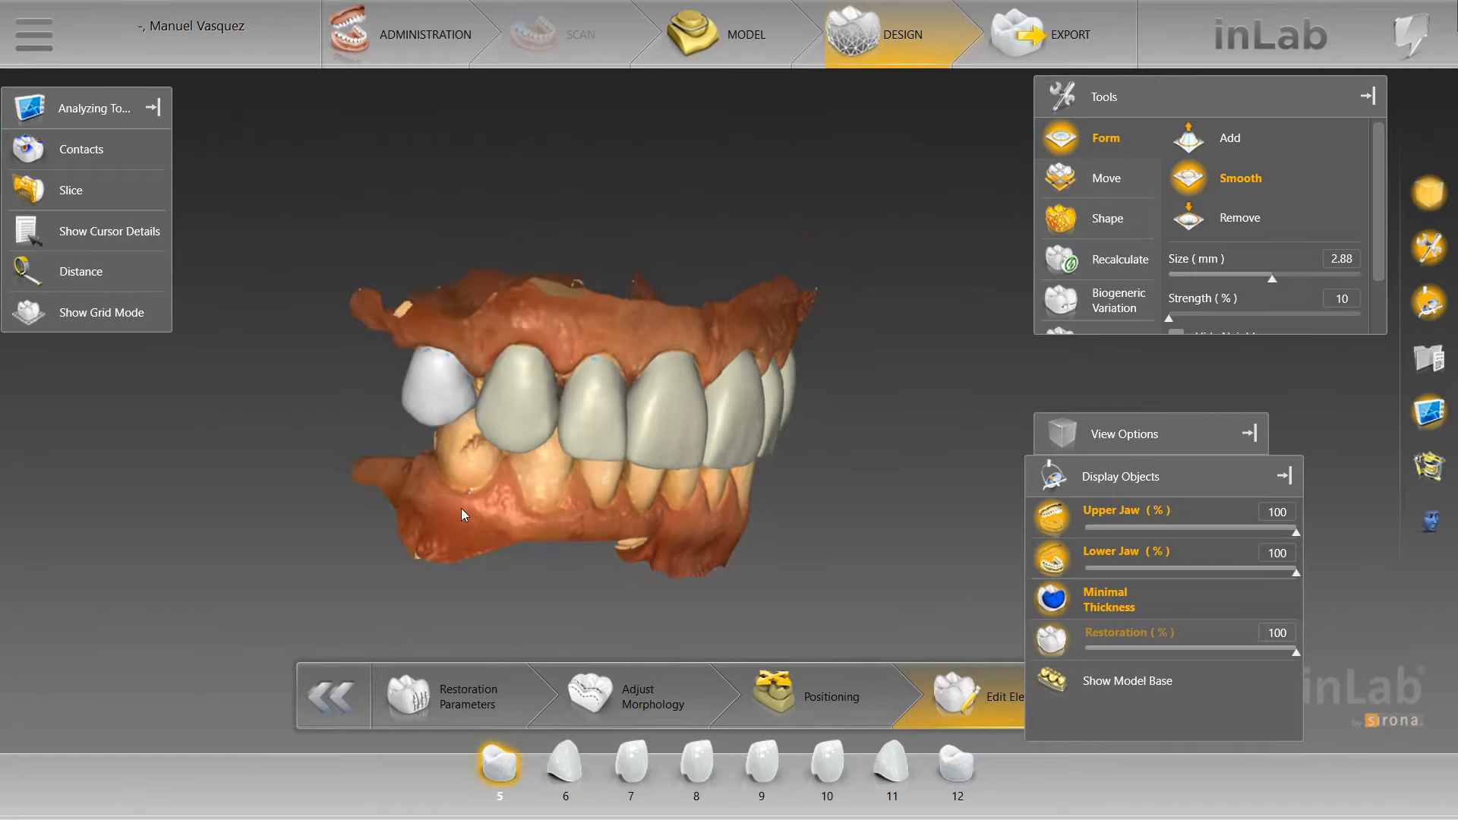
pyautogui.moveTo(463, 514); pyautogui.dragTo(381, 478)
# Isolate tooth 9 by hiding both jaws, and display its contacts
pyautogui.click(1054, 559)
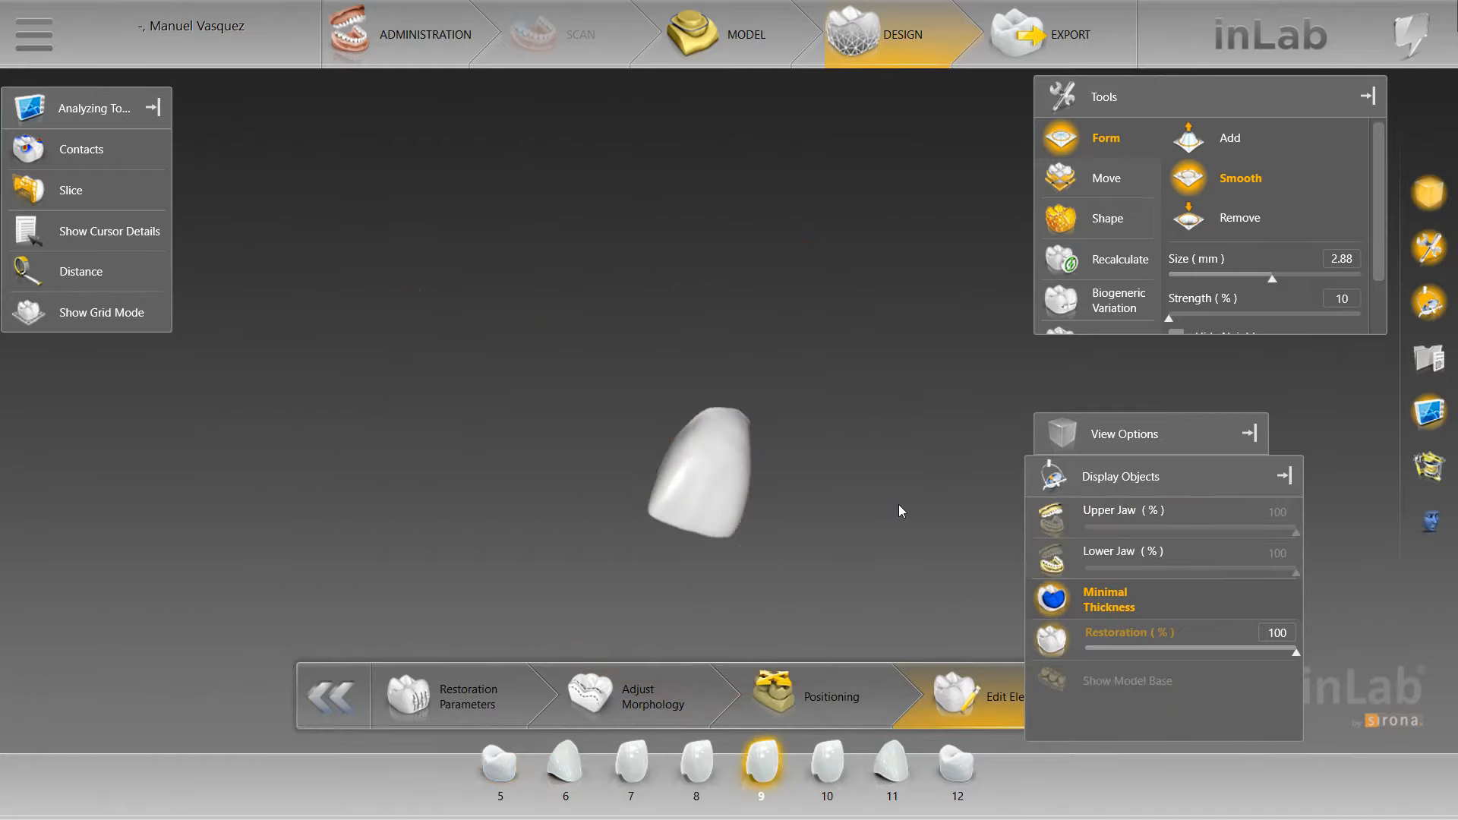
pyautogui.click(61, 150)
pyautogui.moveTo(472, 530); pyautogui.dragTo(472, 600, button='middle')
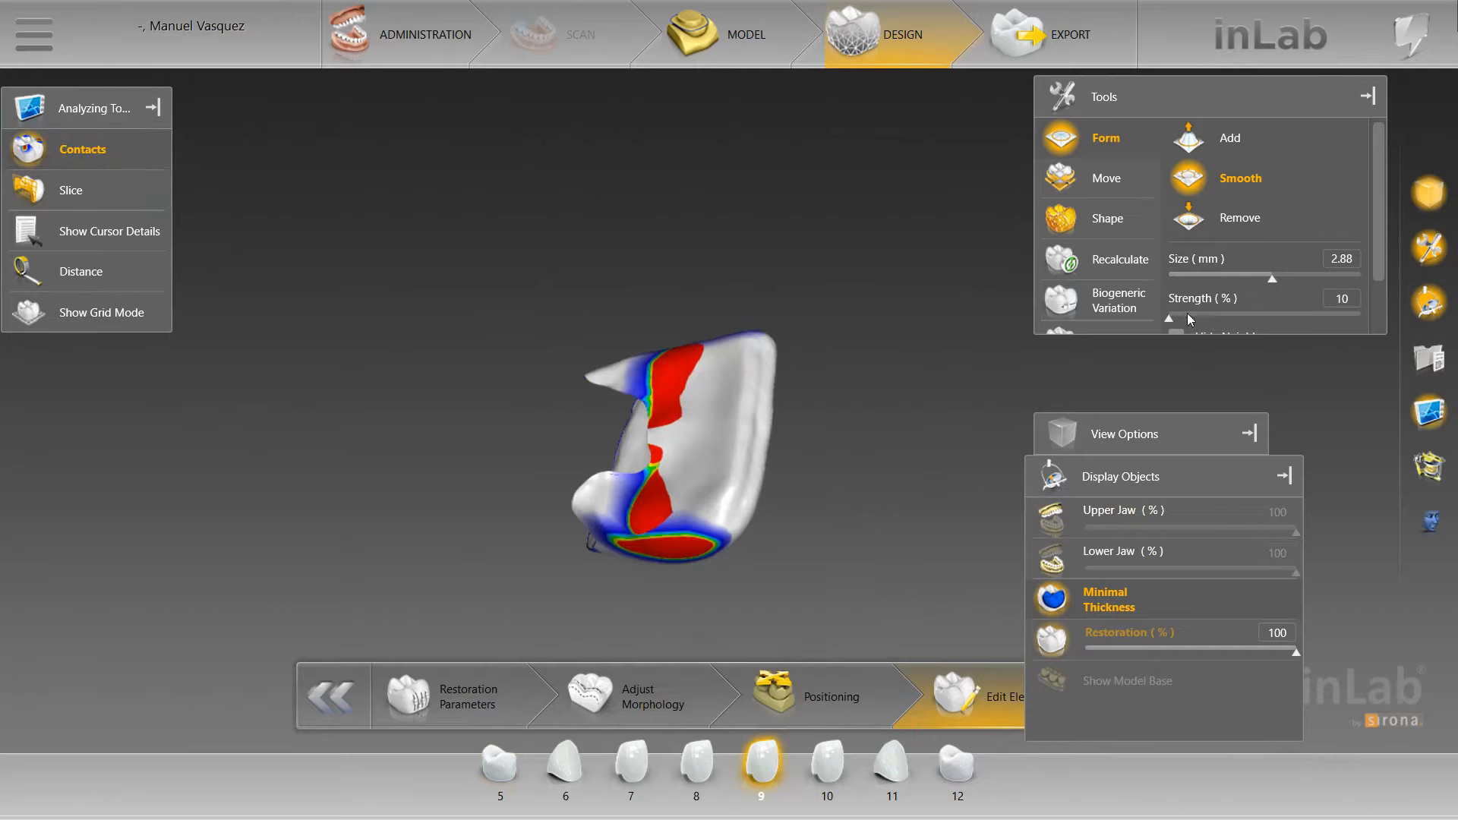
# Remove excess material from the contact areas of tooth 9 with Form Remove
pyautogui.click(1214, 218)
pyautogui.moveTo(752, 231); pyautogui.dragTo(706, 369, button='middle')
pyautogui.scroll(-3, 706, 372)
pyautogui.moveTo(631, 449)
pyautogui.mouseDown()
pyautogui.moveTo(646, 371)
pyautogui.moveTo(669, 445)
pyautogui.moveTo(619, 594)
pyautogui.moveTo(681, 460)
pyautogui.mouseUp()
pyautogui.scroll(-3, 652, 407)
pyautogui.moveTo(683, 463); pyautogui.dragTo(659, 483, button='middle')
# Reshape the side contact area of tooth 9 with individual 2-Directional shaping at size 2.68, and smooth its surface at strength 10%
pyautogui.click(856, 541)
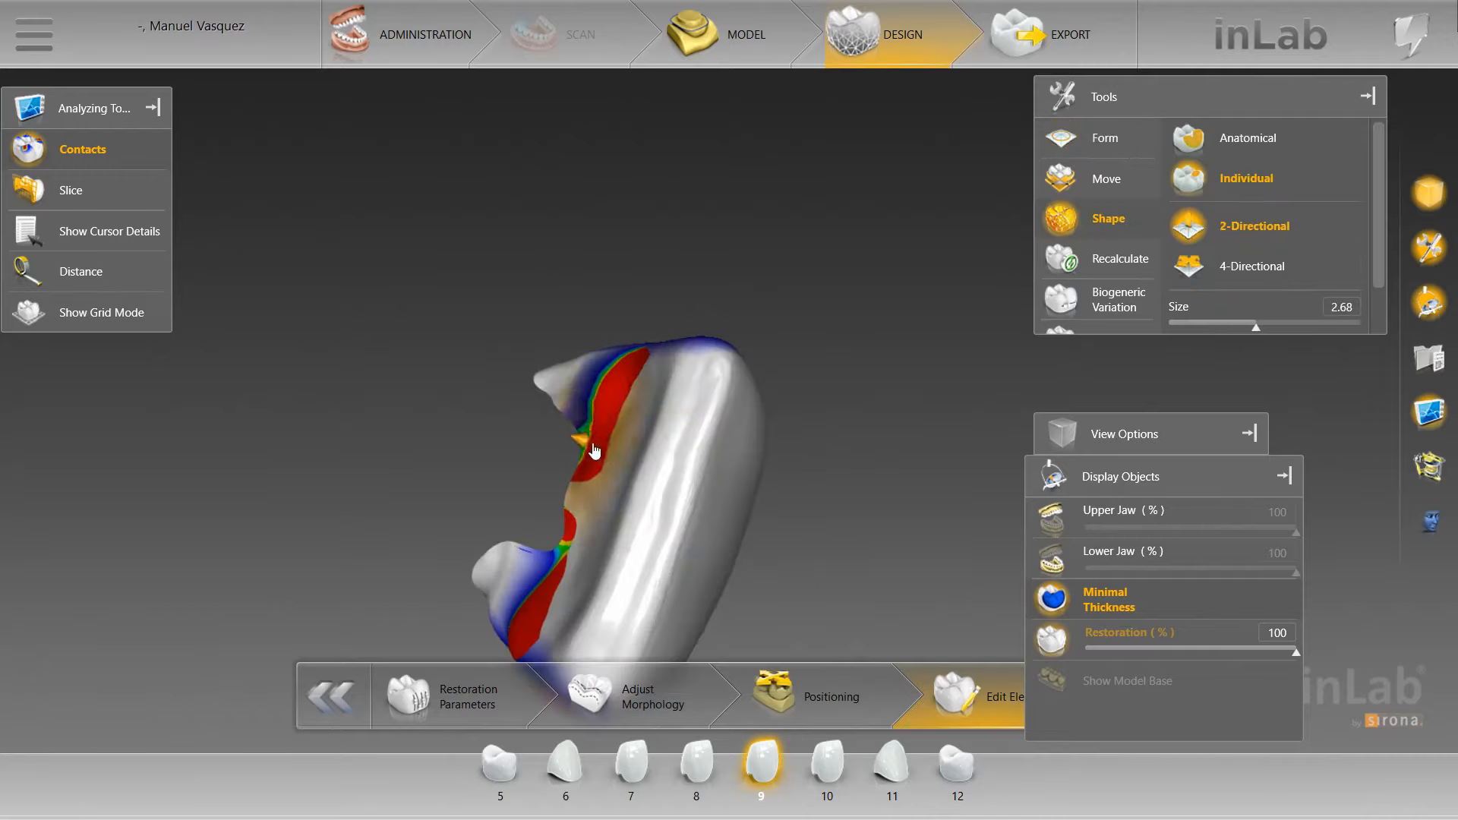
pyautogui.moveTo(561, 363); pyautogui.dragTo(425, 304)
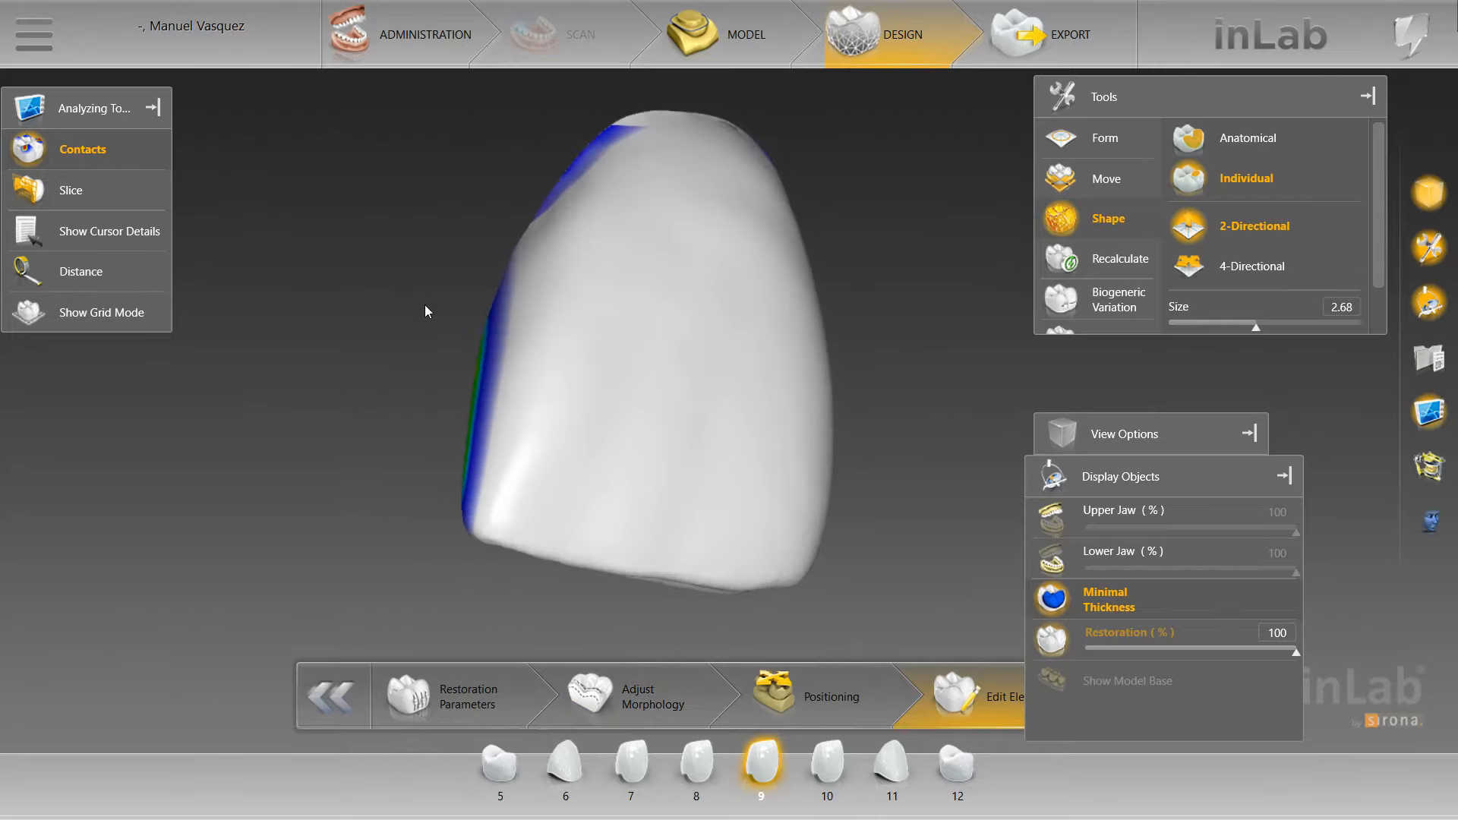
pyautogui.rightClick(592, 305)
pyautogui.click(666, 339)
pyautogui.moveTo(448, 356); pyautogui.dragTo(562, 596)
# Select tooth 8 and smooth its side contact surface with Form Smooth at size 2.03 mm and strength 10%
pyautogui.click(696, 763)
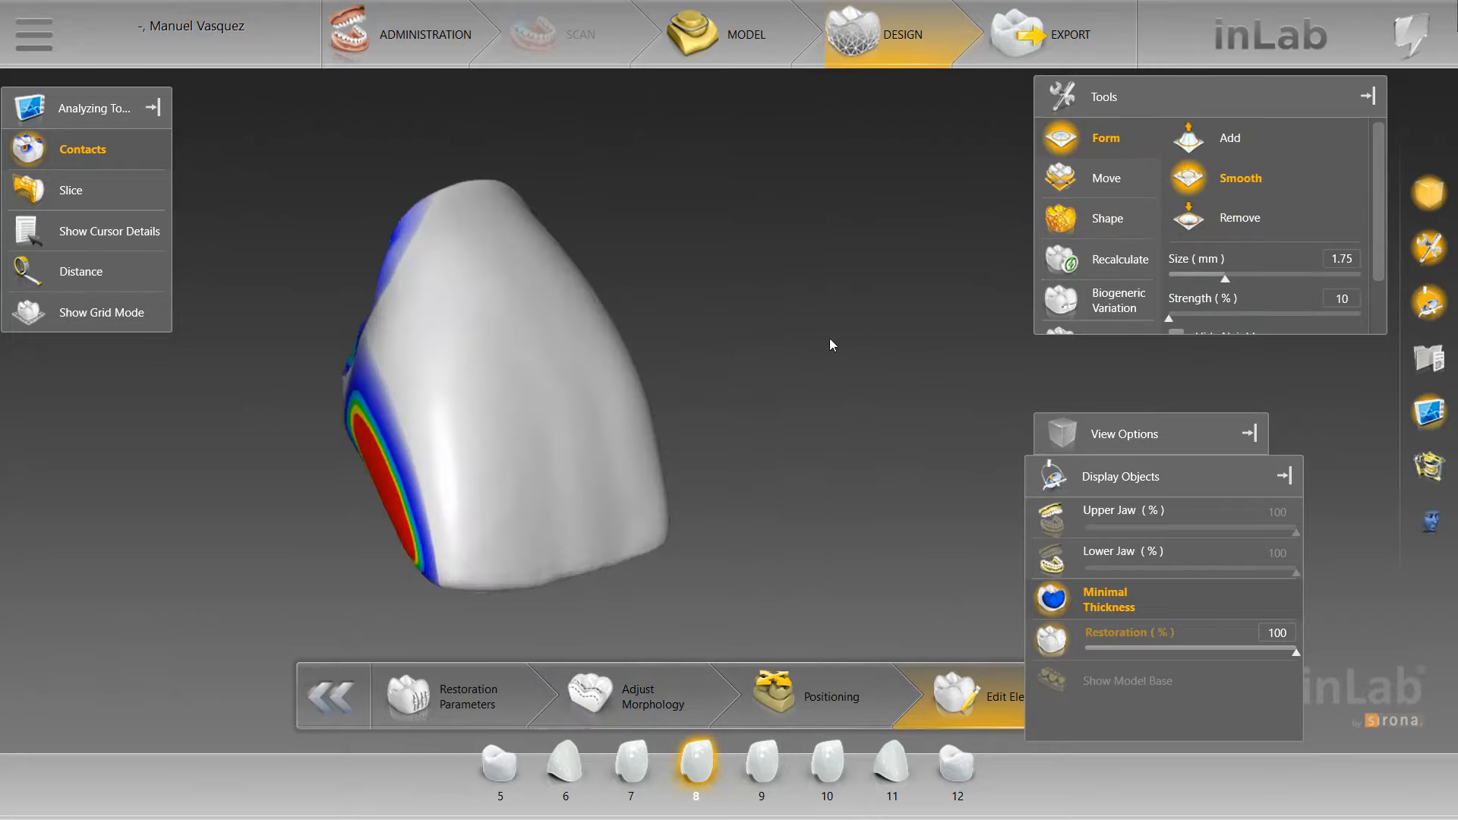
pyautogui.moveTo(830, 340); pyautogui.dragTo(401, 411)
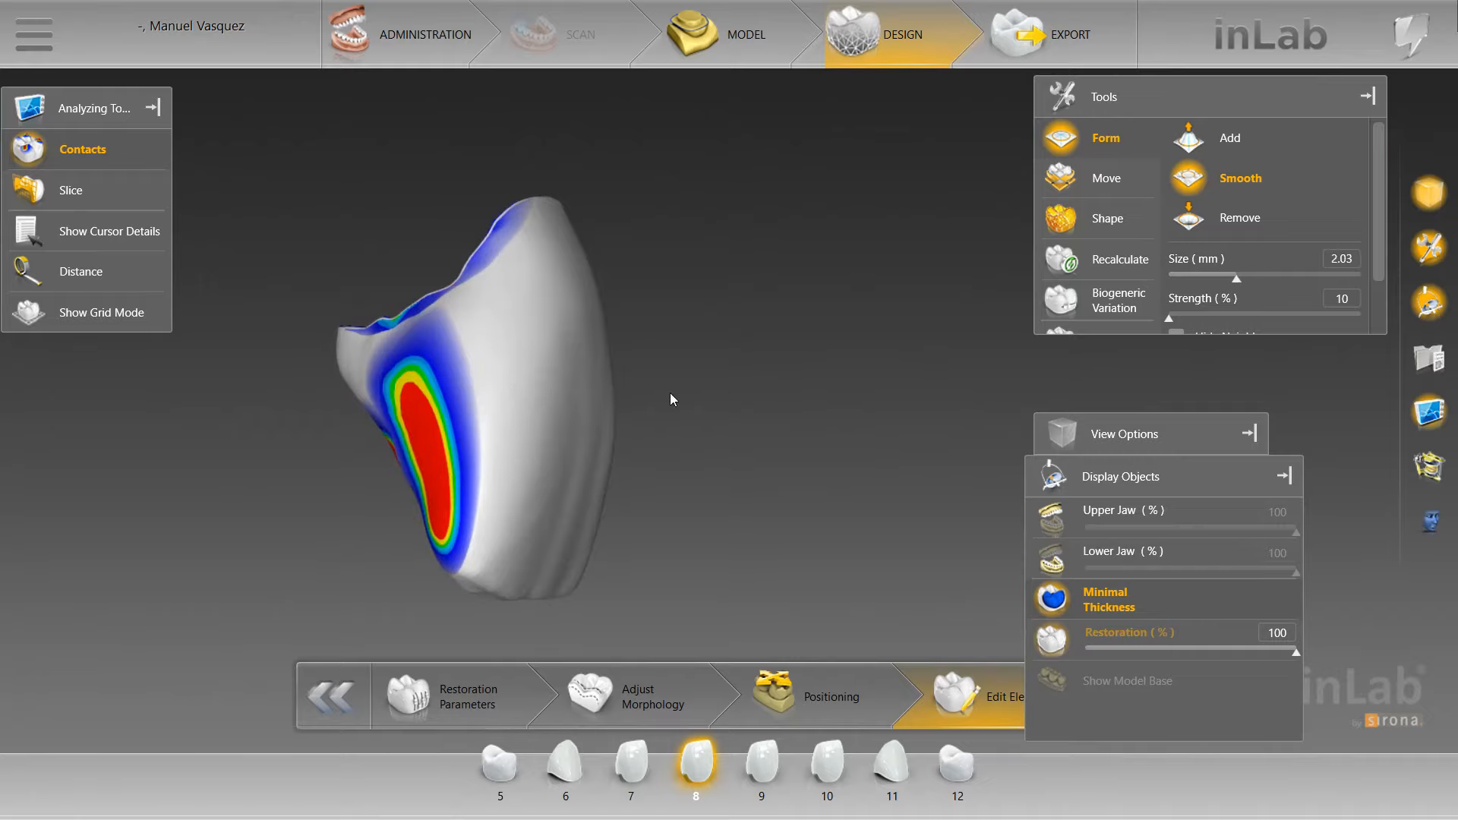
pyautogui.moveTo(671, 398)
pyautogui.mouseDown()
pyautogui.moveTo(653, 410)
pyautogui.moveTo(684, 402)
pyautogui.moveTo(635, 394)
pyautogui.moveTo(650, 391)
pyautogui.mouseUp()
pyautogui.scroll(1, 402, 331)
pyautogui.scroll(3, 403, 334)
pyautogui.scroll(-3, 728, 384)
pyautogui.moveTo(453, 340); pyautogui.dragTo(781, 599)
# Select tooth 7 and smooth its side contact facing tooth 8 with Form Smooth at size 1.78 mm and strength 32%
pyautogui.click(630, 763)
pyautogui.moveTo(700, 433); pyautogui.dragTo(412, 426)
pyautogui.scroll(-3, 413, 425)
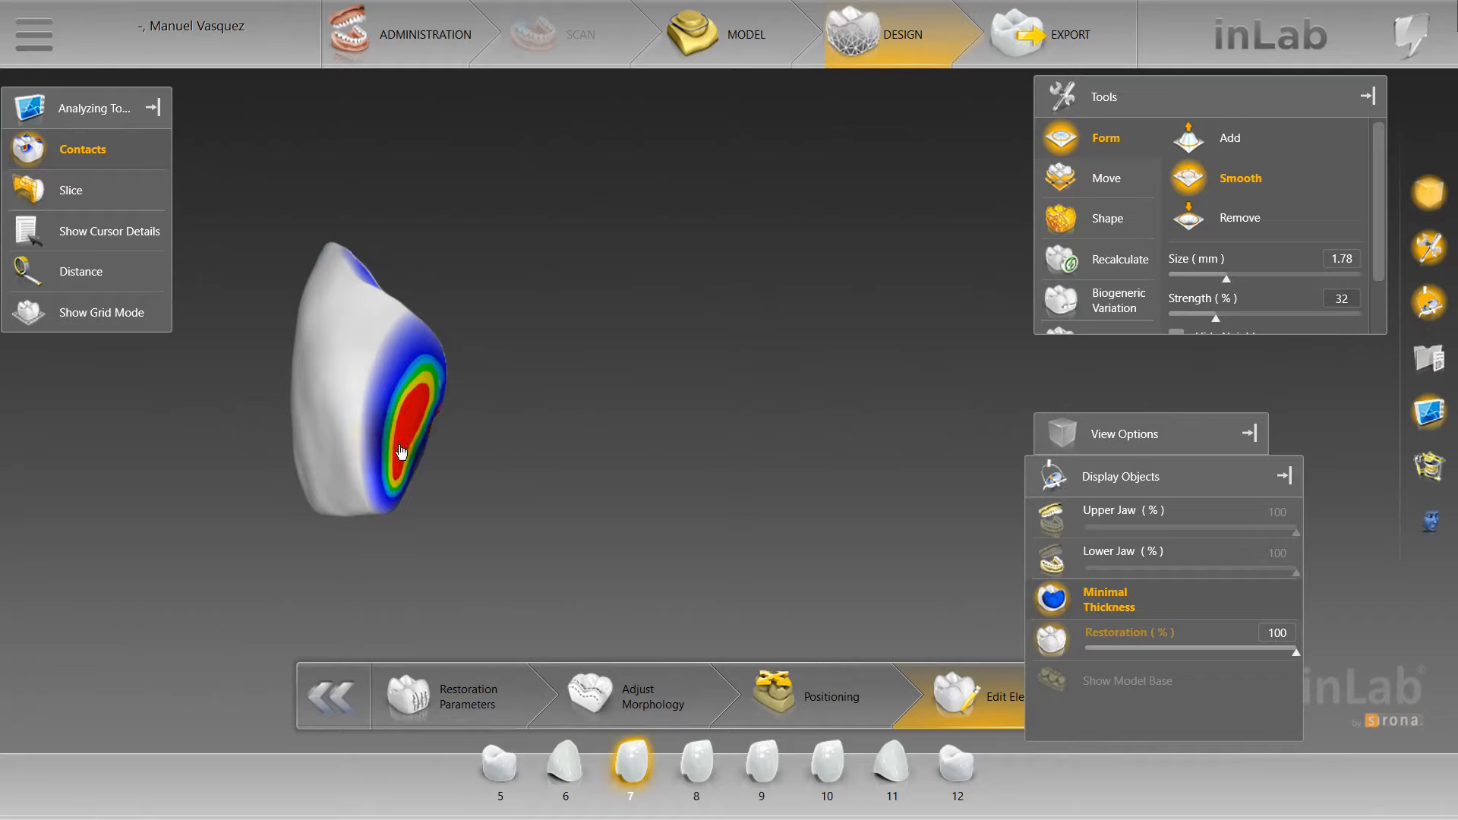
pyautogui.moveTo(407, 432); pyautogui.dragTo(426, 379)
pyautogui.moveTo(507, 417)
pyautogui.mouseDown()
pyautogui.moveTo(580, 438)
pyautogui.moveTo(563, 411)
pyautogui.moveTo(473, 390)
pyautogui.moveTo(465, 410)
pyautogui.mouseUp()
# Build up the edge of tooth 7's side contact with Form Add at size 0.93 mm and strength 32%
pyautogui.rightClick(473, 390)
pyautogui.click(438, 454)
pyautogui.moveTo(465, 410); pyautogui.dragTo(465, 372, button='middle')
pyautogui.click(1253, 149)
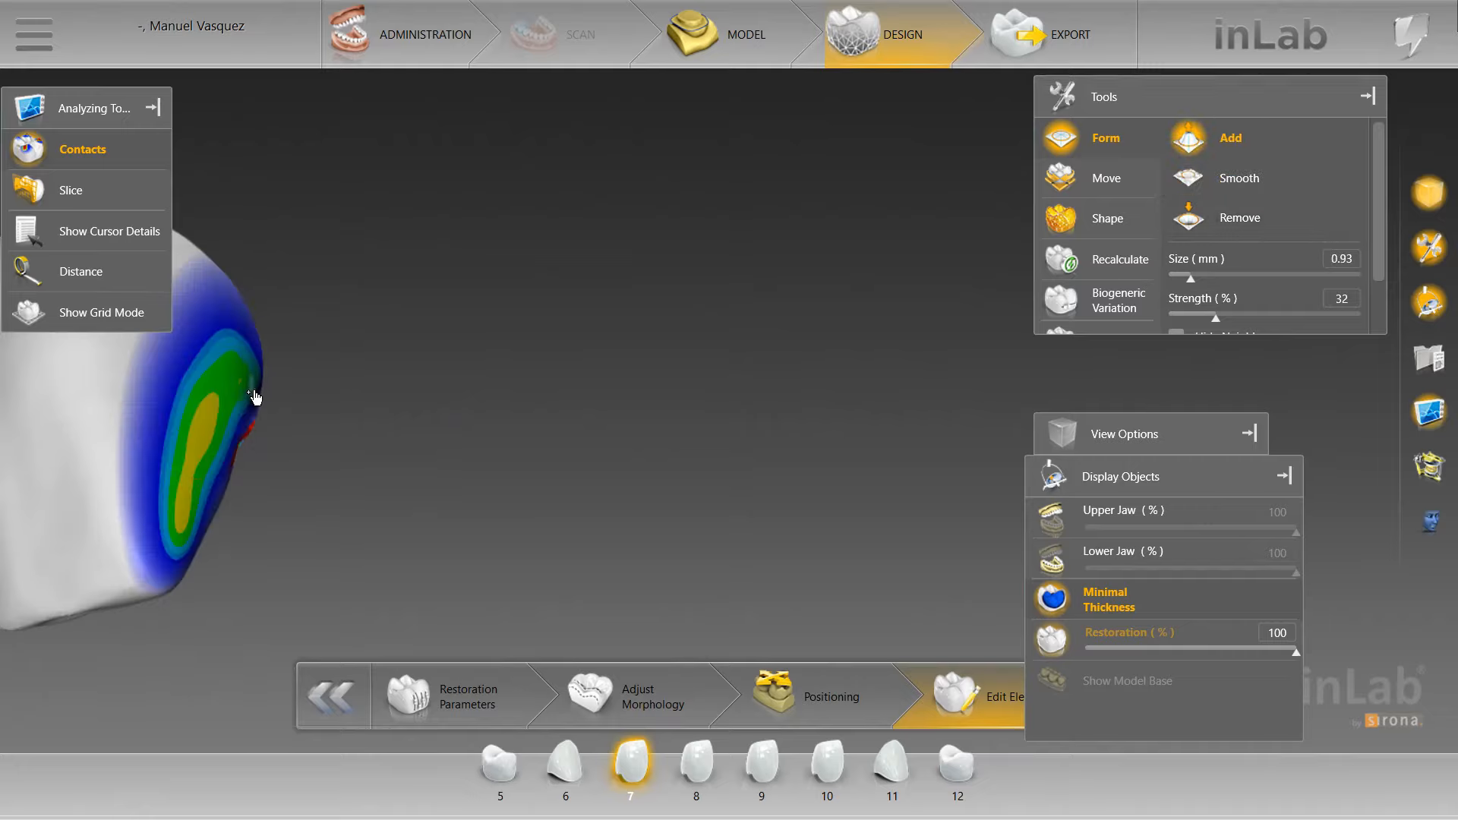
pyautogui.click(253, 392)
# Blend the built-up side contact of tooth 7 using Form Smooth
pyautogui.rightClick(246, 383)
pyautogui.moveTo(303, 398)
pyautogui.click(448, 422)
pyautogui.moveTo(294, 432); pyautogui.dragTo(455, 623)
# Select tooth 8 and smooth its contact facing tooth 7 at size 1.60 mm and strength 32%
pyautogui.click(690, 792)
pyautogui.moveTo(387, 357); pyautogui.dragTo(532, 328)
pyautogui.scroll(1, 536, 327)
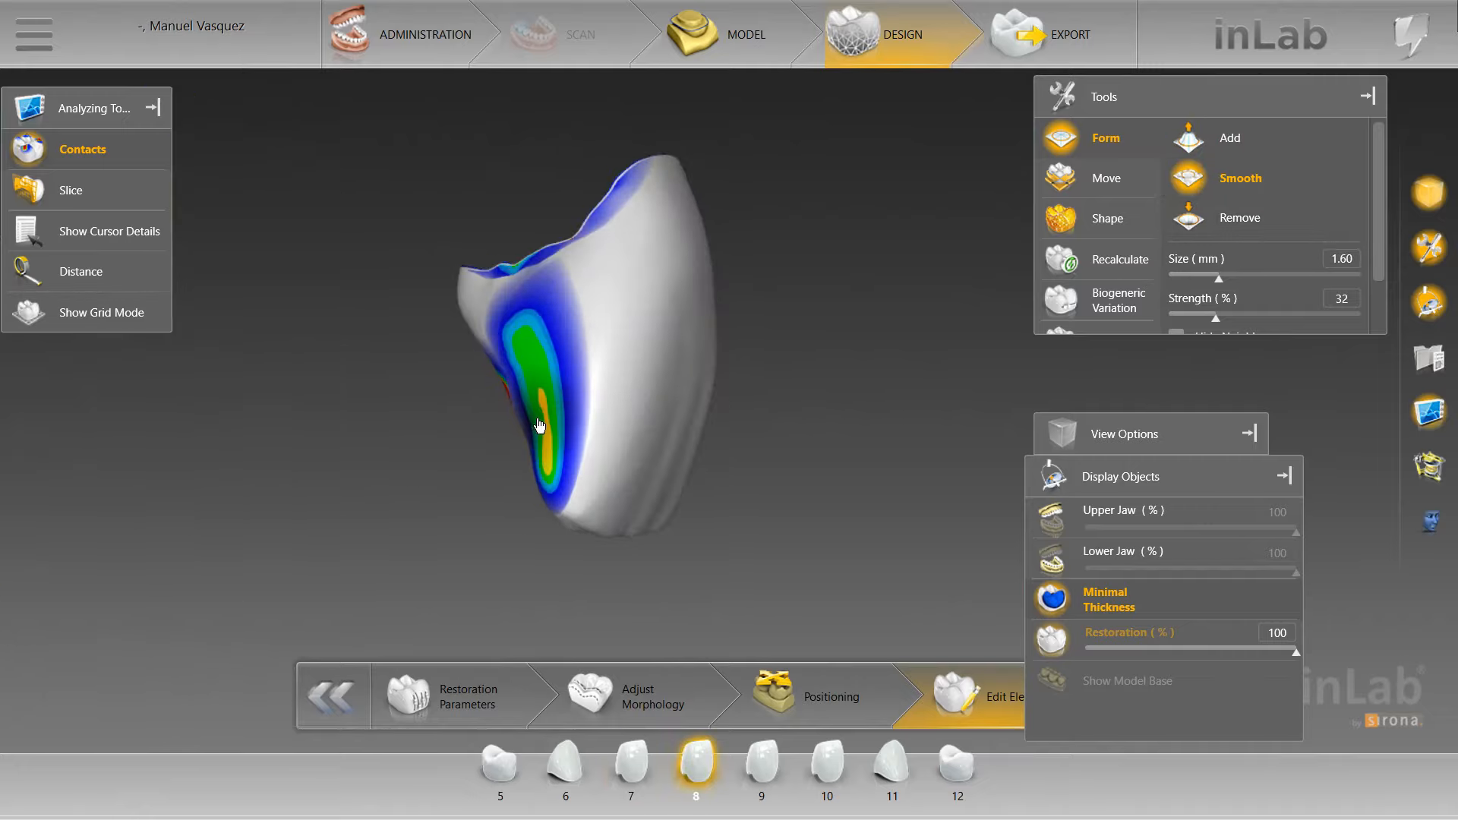
# Show the upper jaw again and turn off the contact display
pyautogui.click(1052, 516)
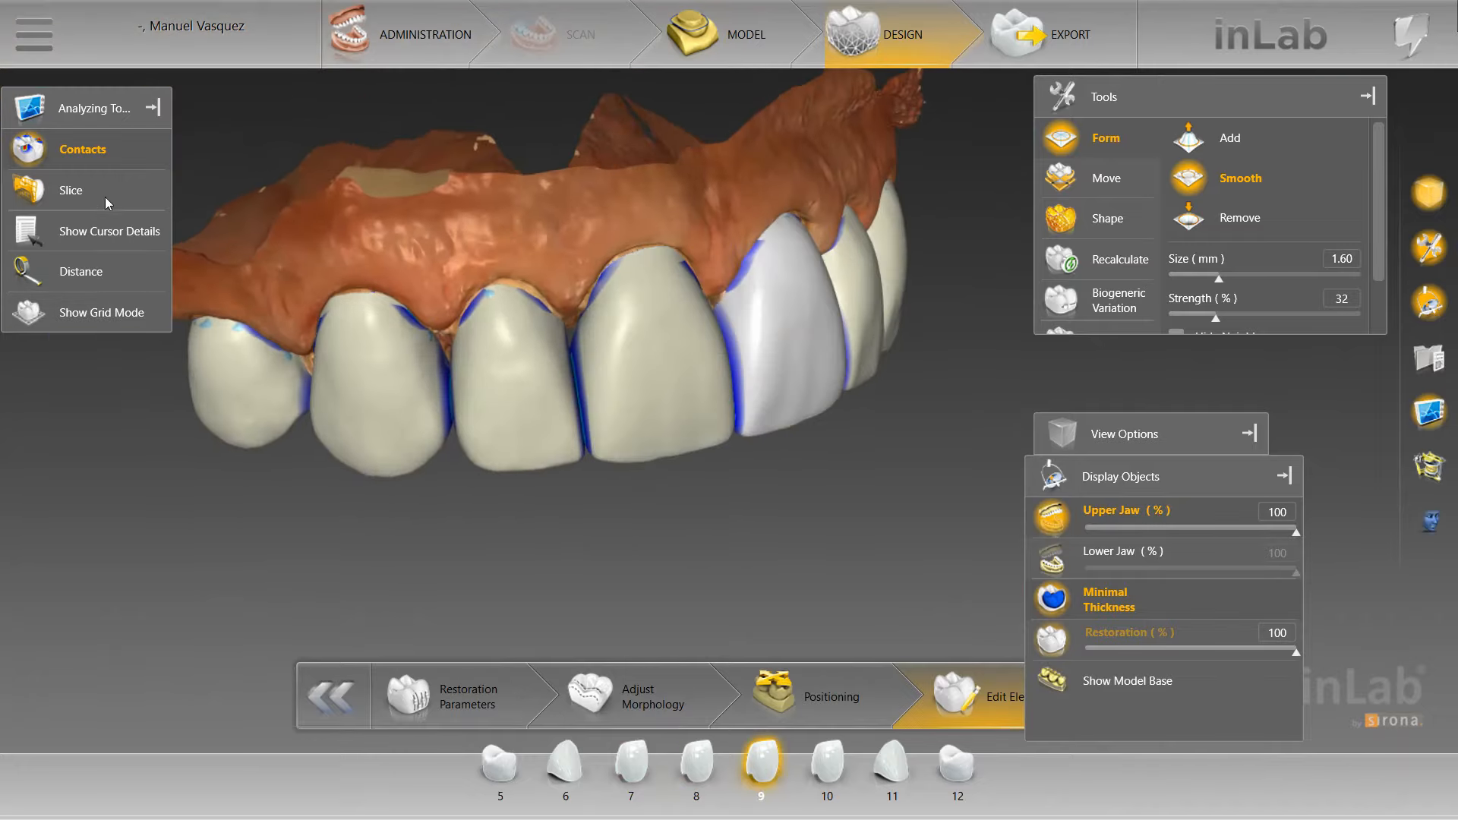
pyautogui.click(762, 763)
pyautogui.moveTo(613, 510); pyautogui.dragTo(568, 508)
pyautogui.scroll(5, 538, 514)
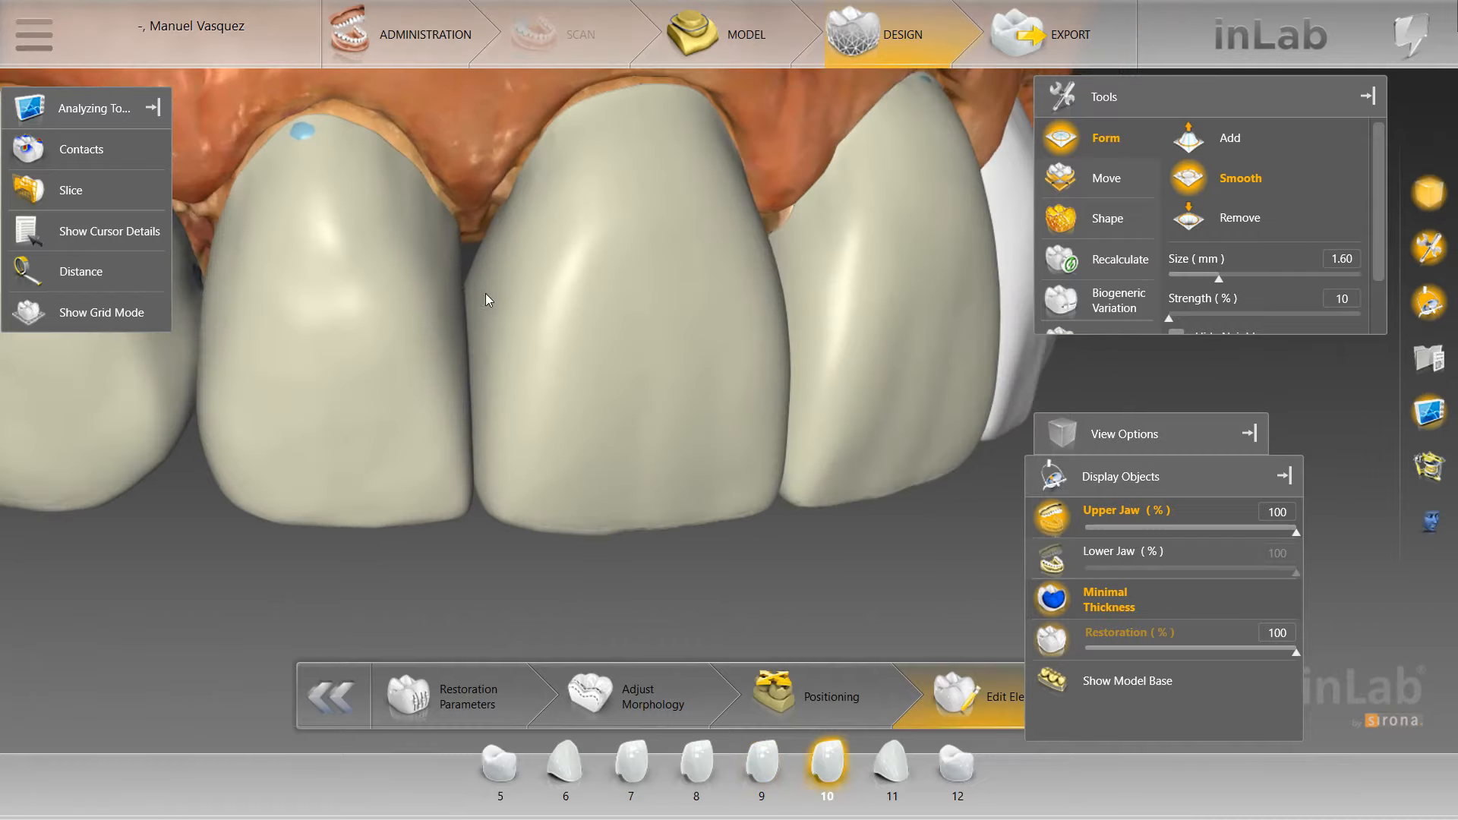
# Select tooth 8 and smooth its side near the gum, facing tooth 7, at size 2.63 mm and strength 10%
pyautogui.click(486, 299)
pyautogui.scroll(8, 465, 299)
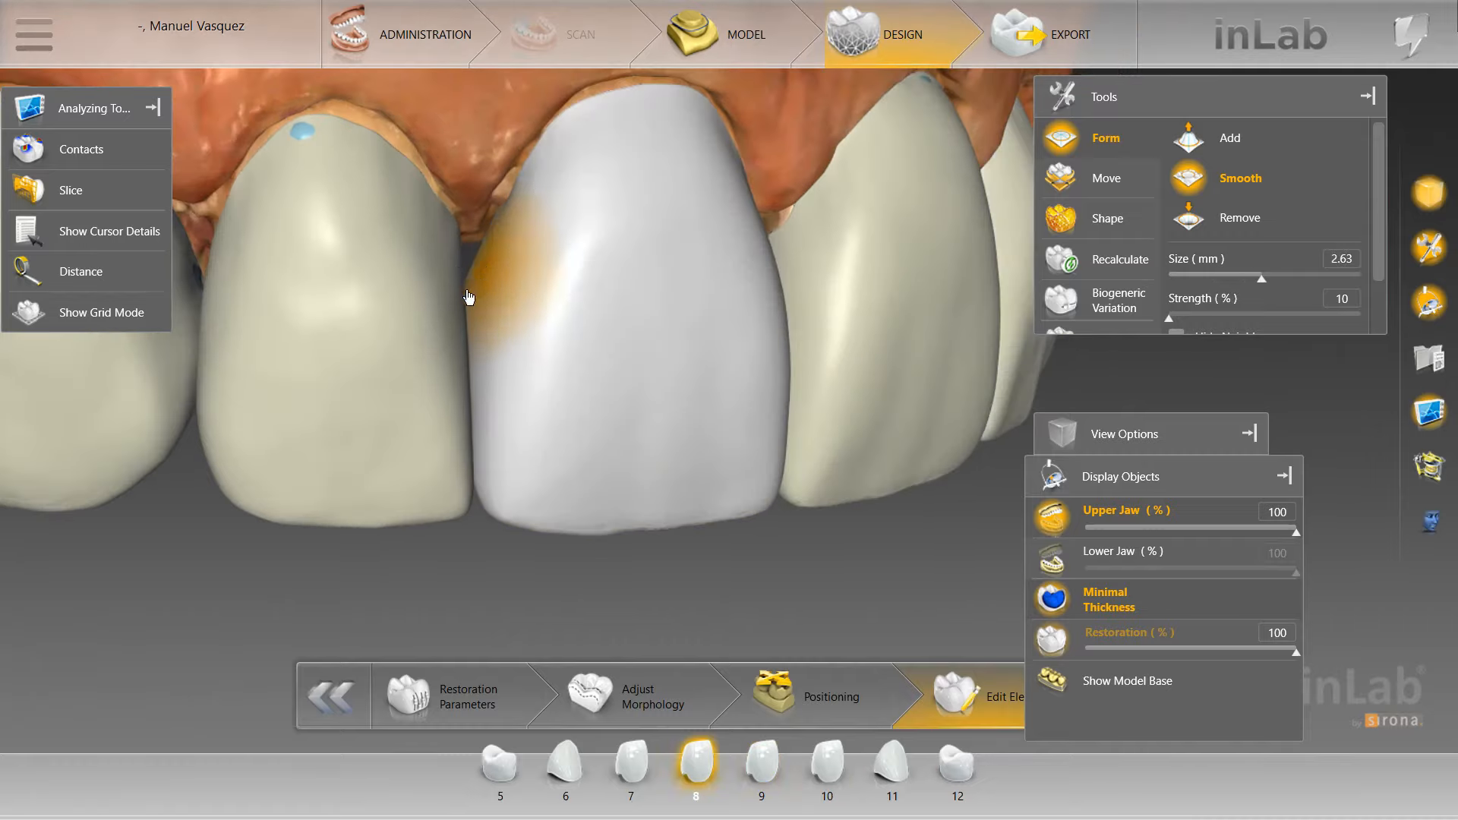
pyautogui.scroll(-5, 681, 536)
pyautogui.moveTo(681, 536); pyautogui.dragTo(570, 498)
pyautogui.click(618, 323)
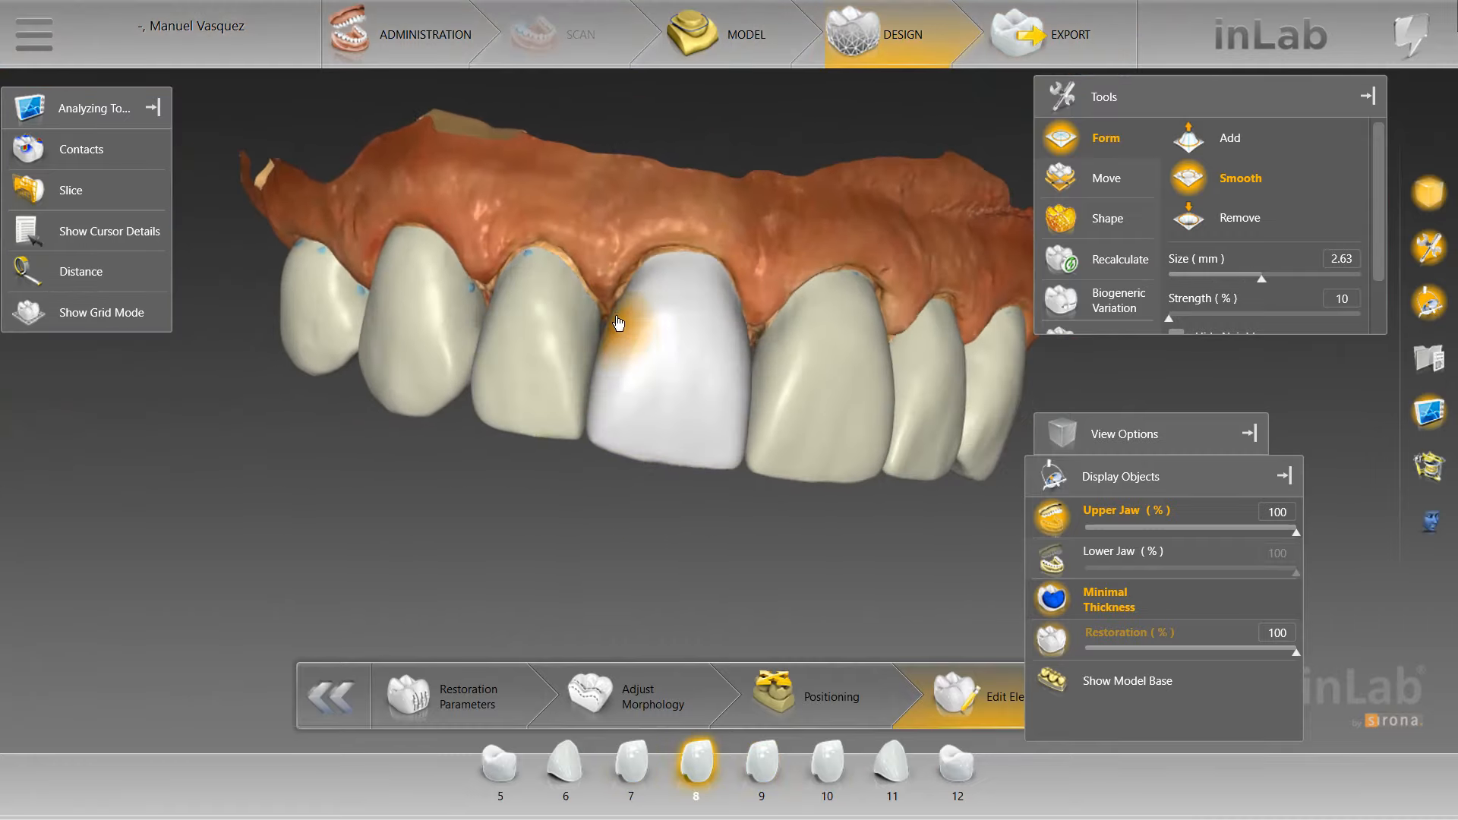
pyautogui.moveTo(629, 237); pyautogui.dragTo(578, 332)
pyautogui.scroll(3, 578, 332)
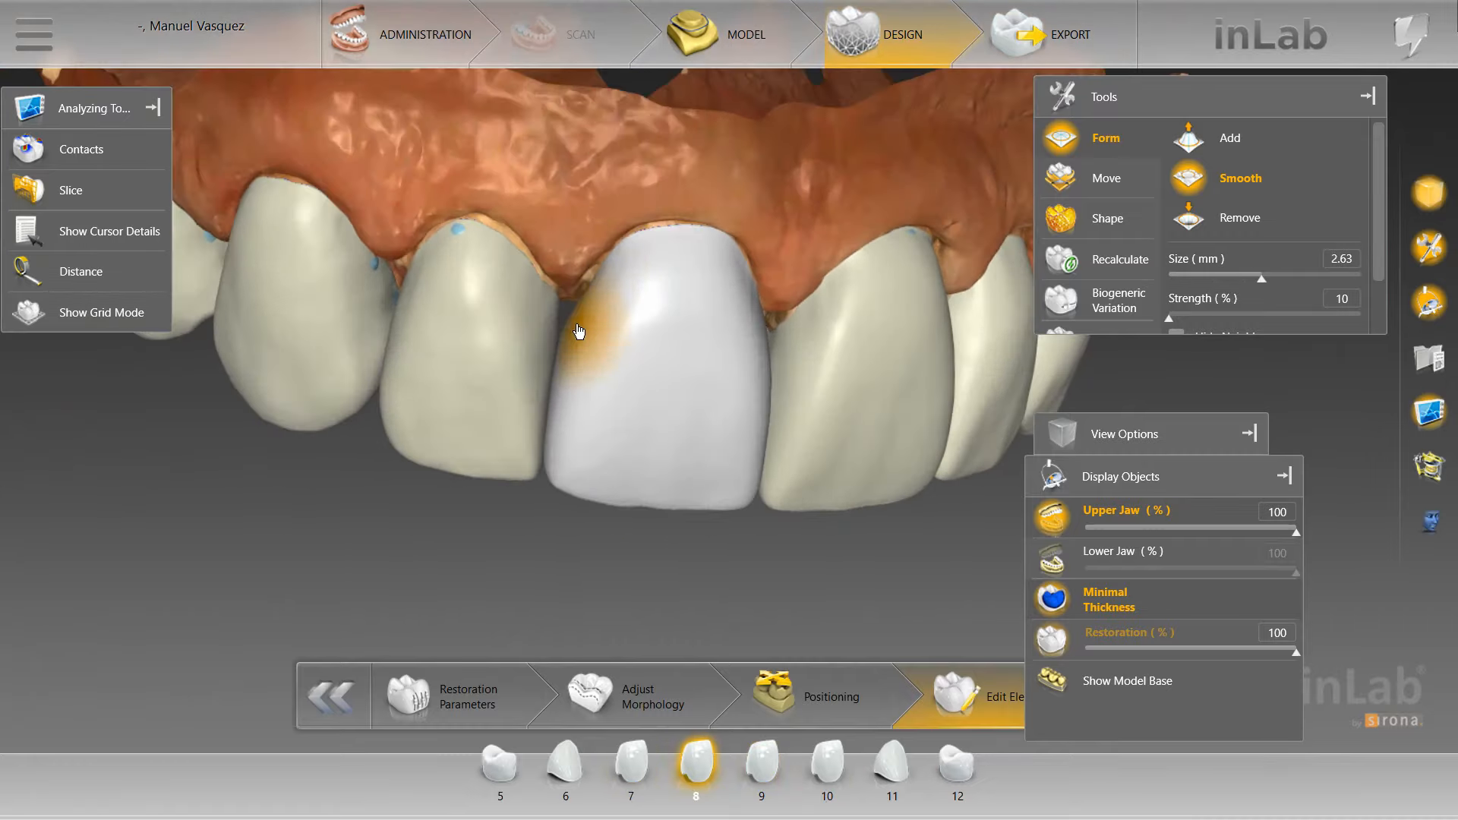
# Hide the upper jaw and smooth the exposed side edge of tooth 8 at size 2.63 mm
pyautogui.click(1052, 517)
pyautogui.moveTo(472, 395); pyautogui.dragTo(503, 394)
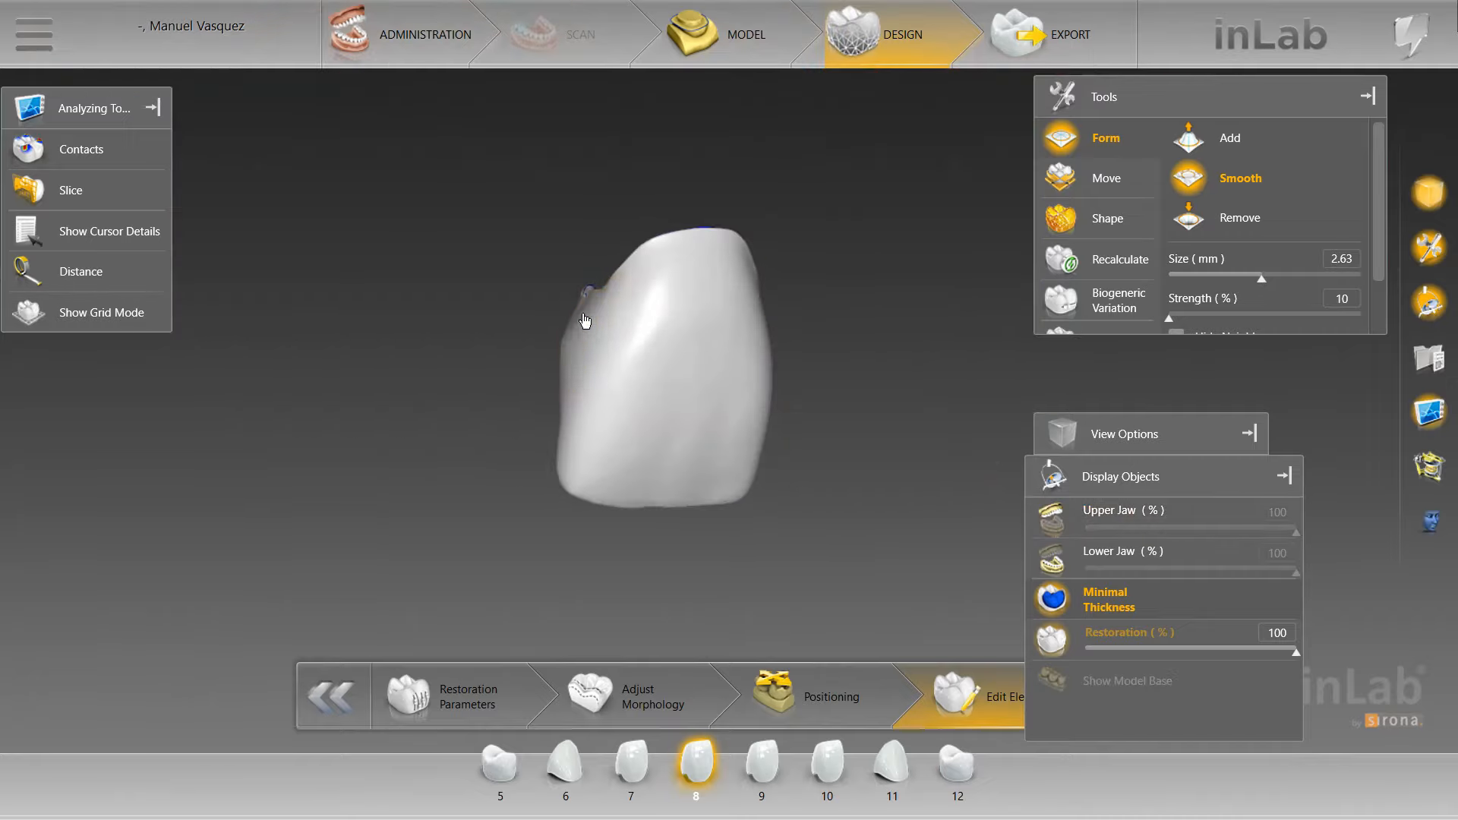
pyautogui.moveTo(548, 329); pyautogui.dragTo(562, 420)
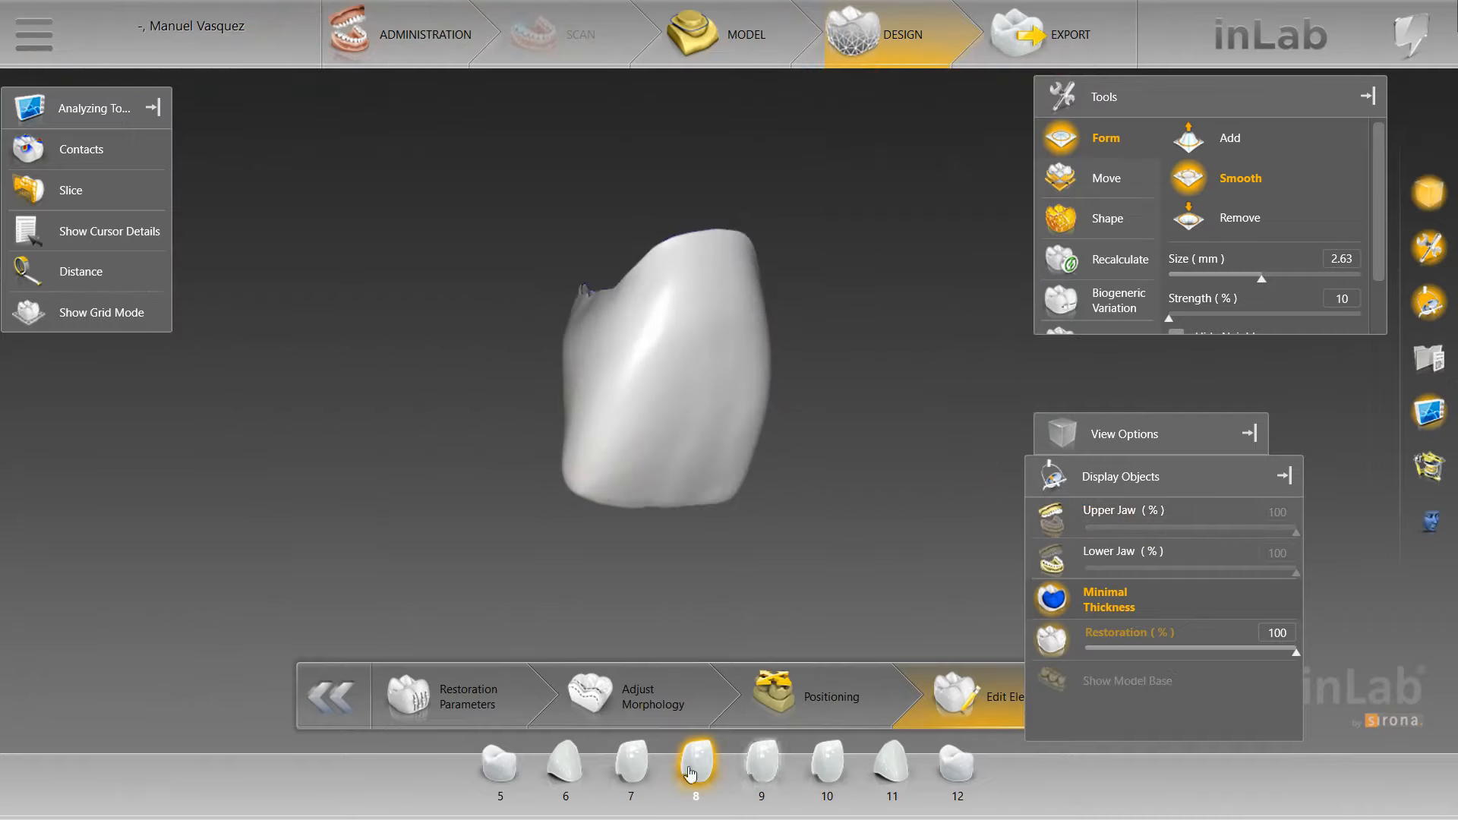
# Select tooth 7 and display its contacts to examine the side facing tooth 8
pyautogui.click(630, 765)
pyautogui.click(109, 152)
pyautogui.scroll(3, 527, 364)
pyautogui.moveTo(658, 394); pyautogui.dragTo(698, 383)
pyautogui.scroll(-3, 698, 383)
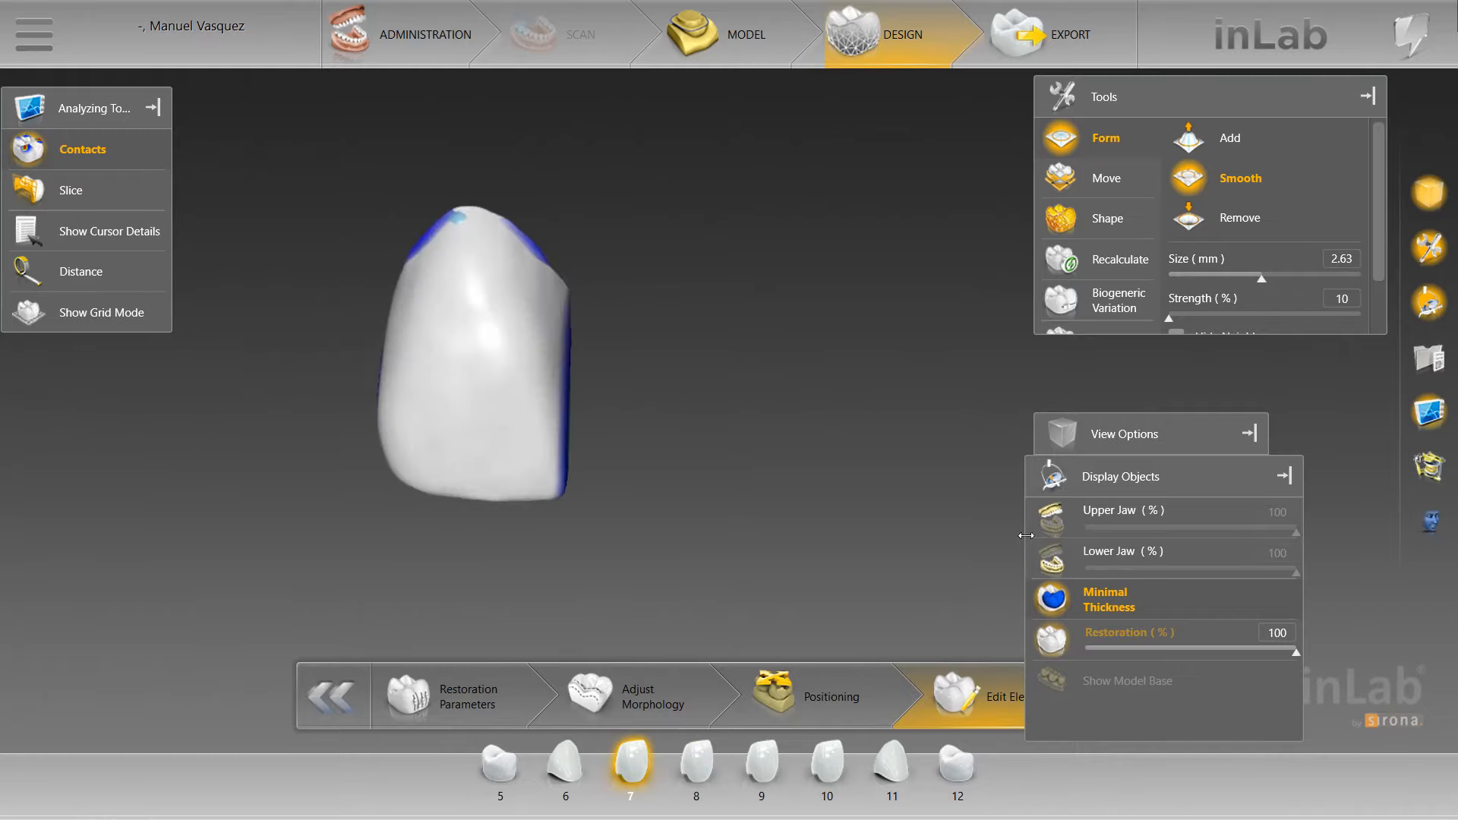
# Show the upper jaw without the contact display and examine teeth 8 and 9 within the arch
pyautogui.click(1053, 519)
pyautogui.click(880, 494)
pyautogui.scroll(-3, 880, 494)
pyautogui.click(696, 763)
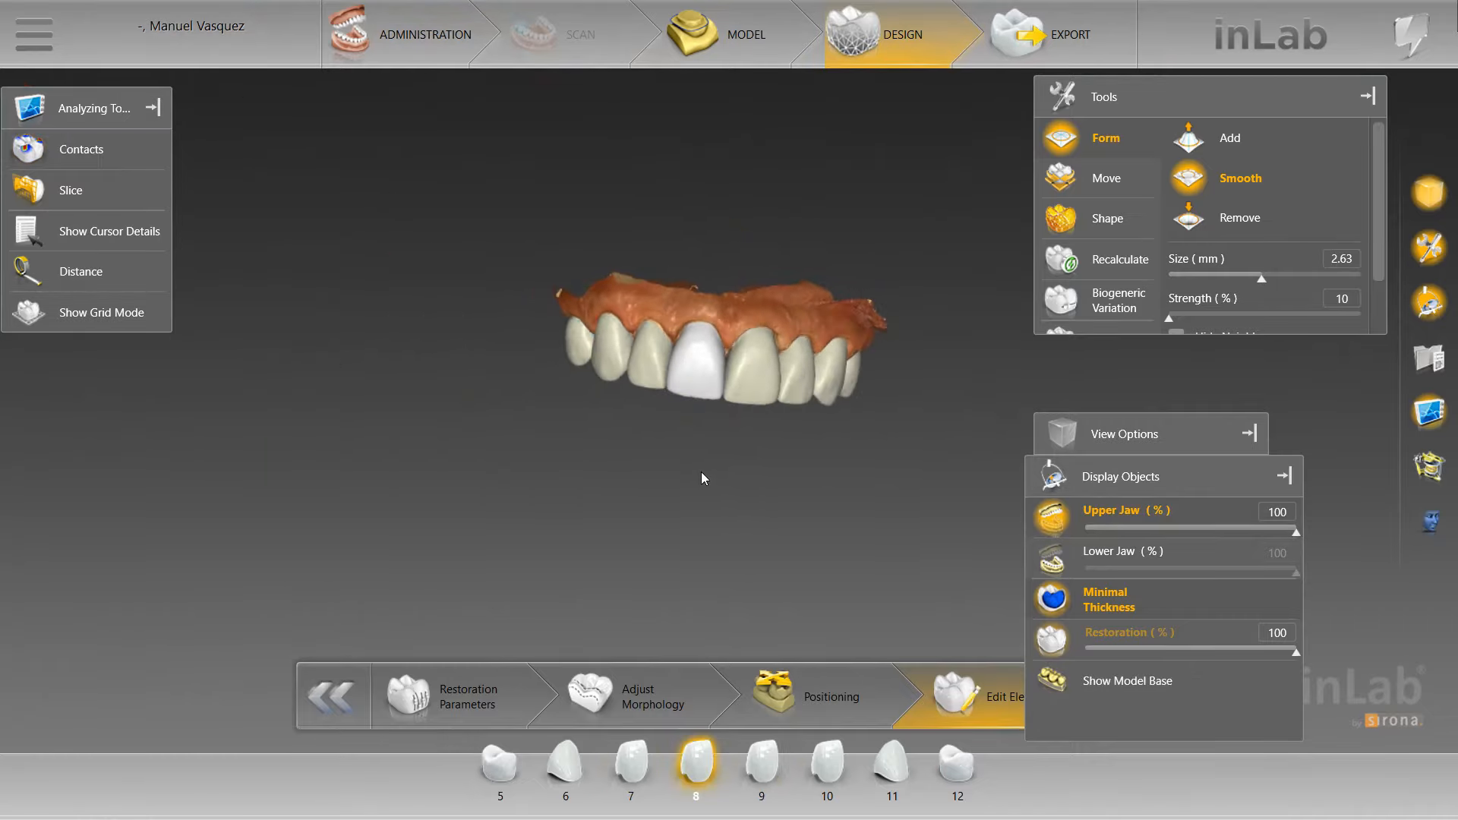
pyautogui.moveTo(737, 494); pyautogui.dragTo(554, 481)
pyautogui.scroll(3, 516, 448)
pyautogui.click(429, 410)
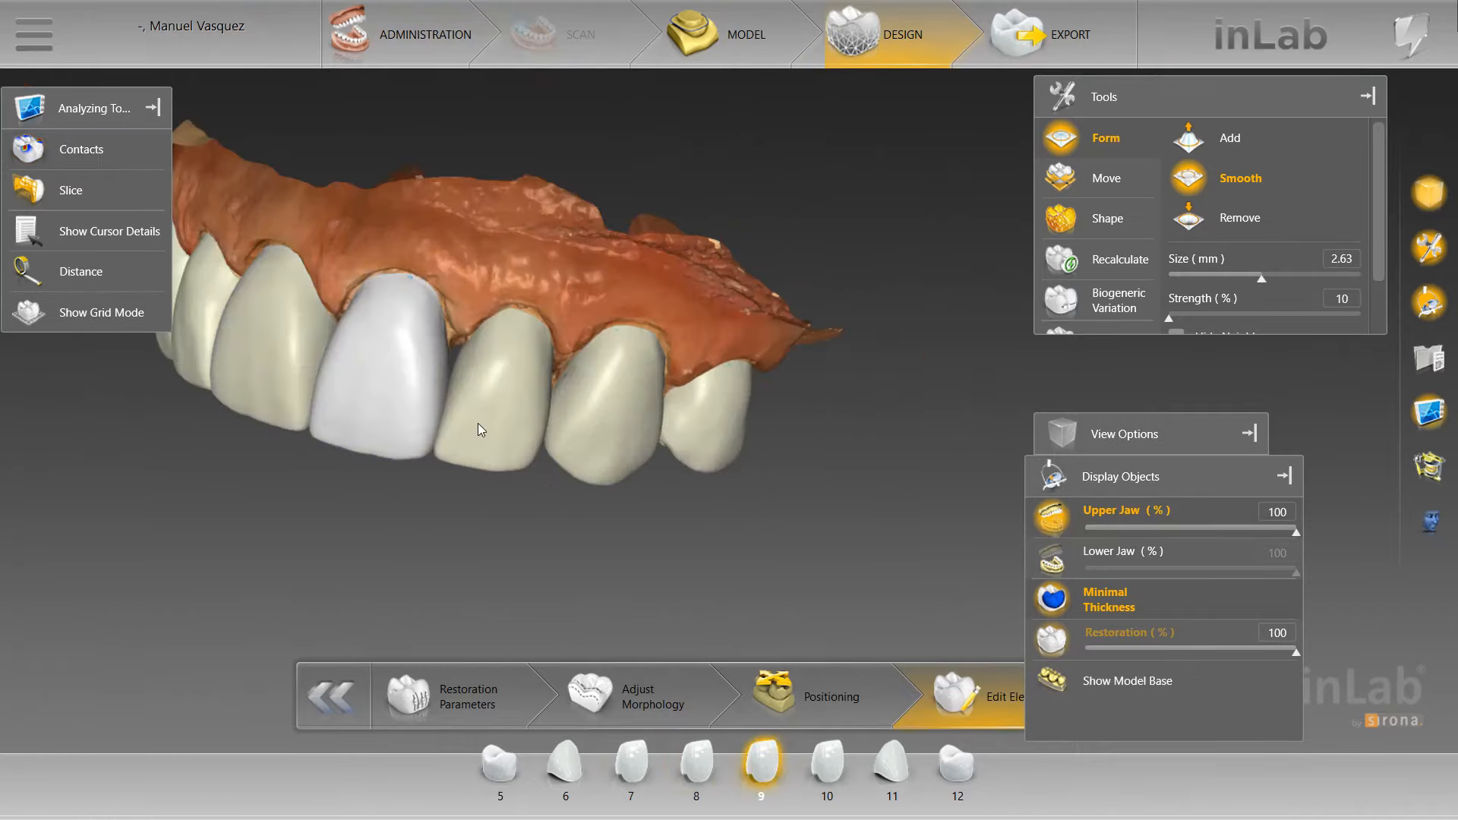
# Isolate tooth 10 with contacts displayed and smooth its contact facing tooth 9 at size 2.63 mm and strength 10%
pyautogui.click(477, 422)
pyautogui.click(1052, 520)
pyautogui.click(82, 150)
pyautogui.moveTo(398, 358); pyautogui.dragTo(510, 382)
pyautogui.scroll(3, 543, 436)
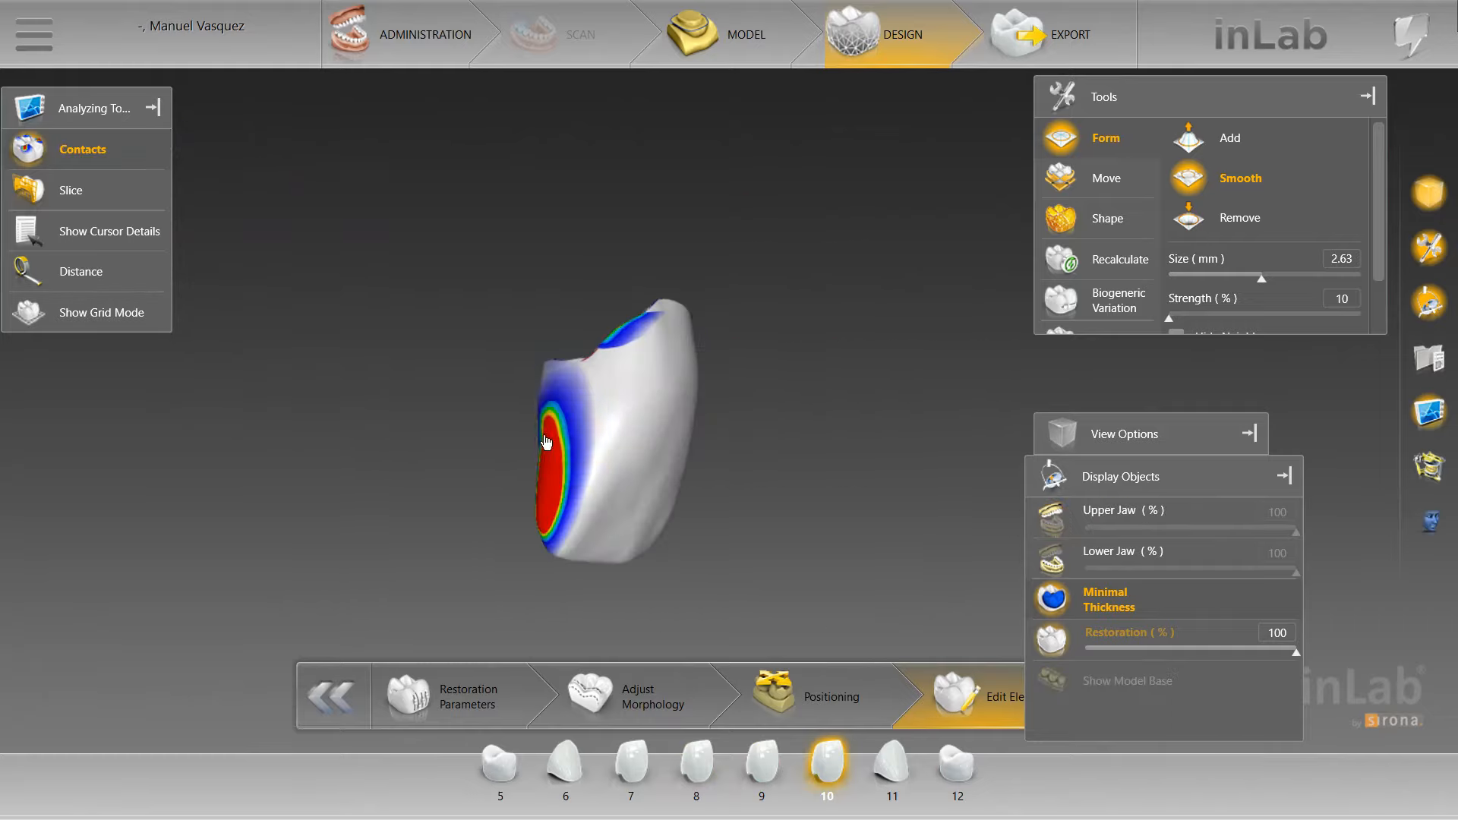
pyautogui.moveTo(516, 485); pyautogui.dragTo(544, 409)
# Select tooth 9 and smooth its contact facing tooth 10 with sizes 2.30 and 2.45 mm at strength 10%
pyautogui.click(763, 769)
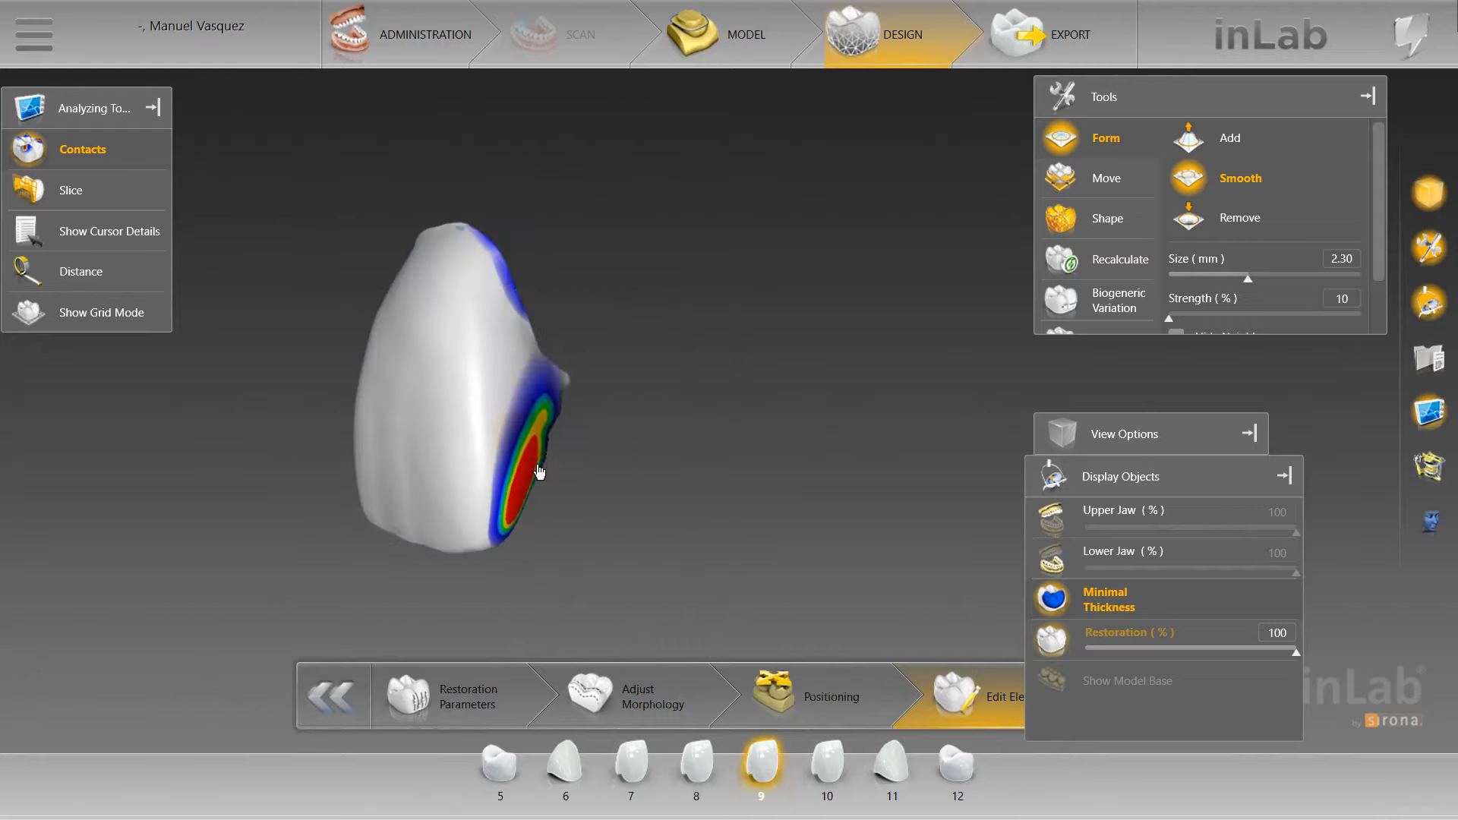
pyautogui.moveTo(581, 457); pyautogui.dragTo(681, 393)
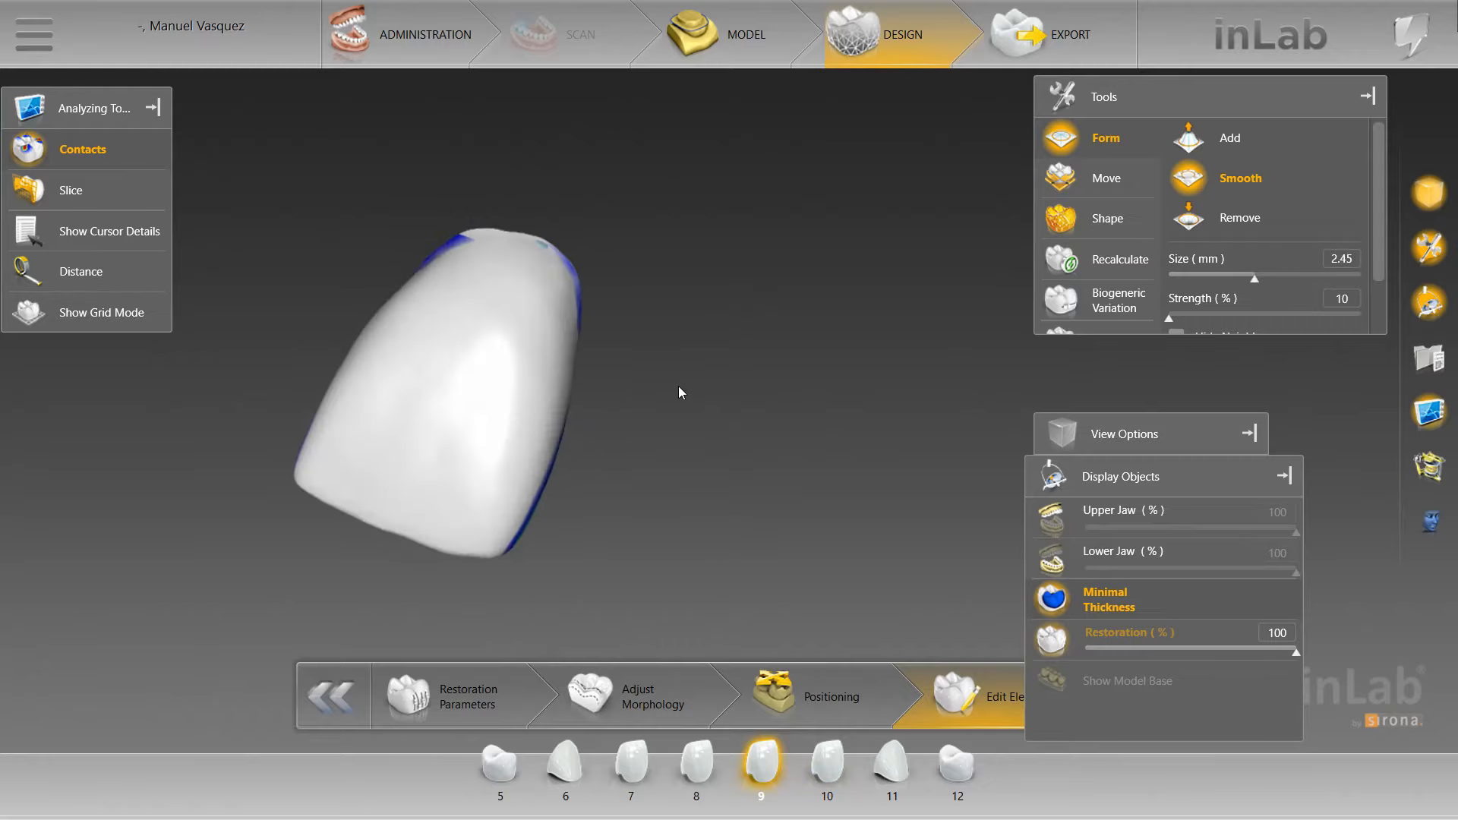
pyautogui.moveTo(540, 504); pyautogui.dragTo(467, 442)
pyautogui.moveTo(589, 485); pyautogui.dragTo(524, 391)
pyautogui.scroll(5, 517, 504)
# Select tooth 10 and smooth its contact facing tooth 9 further, reducing the tool size to 2.40 mm
pyautogui.click(827, 763)
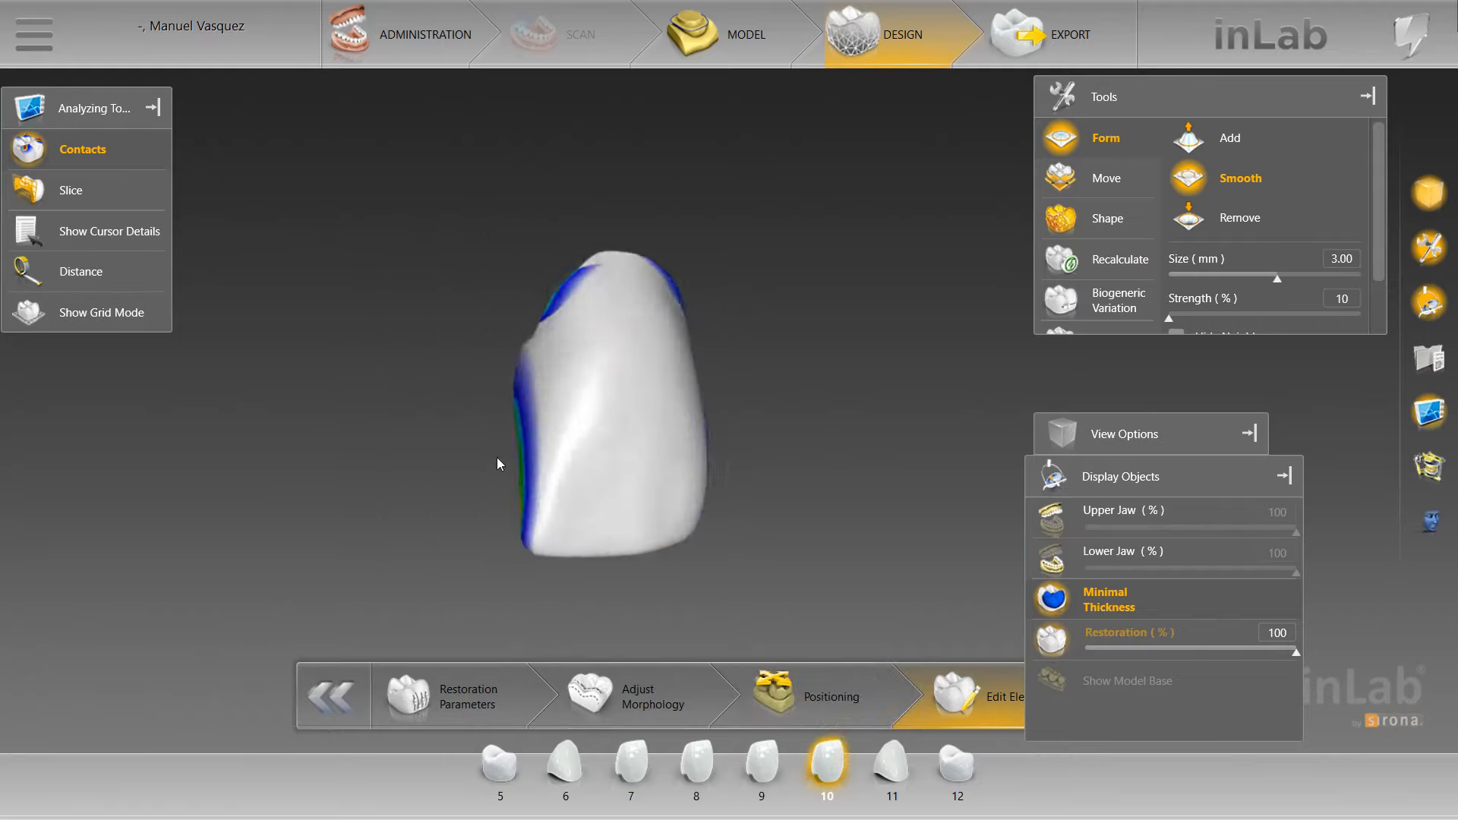
pyautogui.moveTo(504, 461); pyautogui.dragTo(562, 524)
pyautogui.scroll(-5, 566, 510)
# Reshape the contact of tooth 10 facing tooth 9 with individual 2-Directional shaping at size 2.68
pyautogui.rightClick(504, 455)
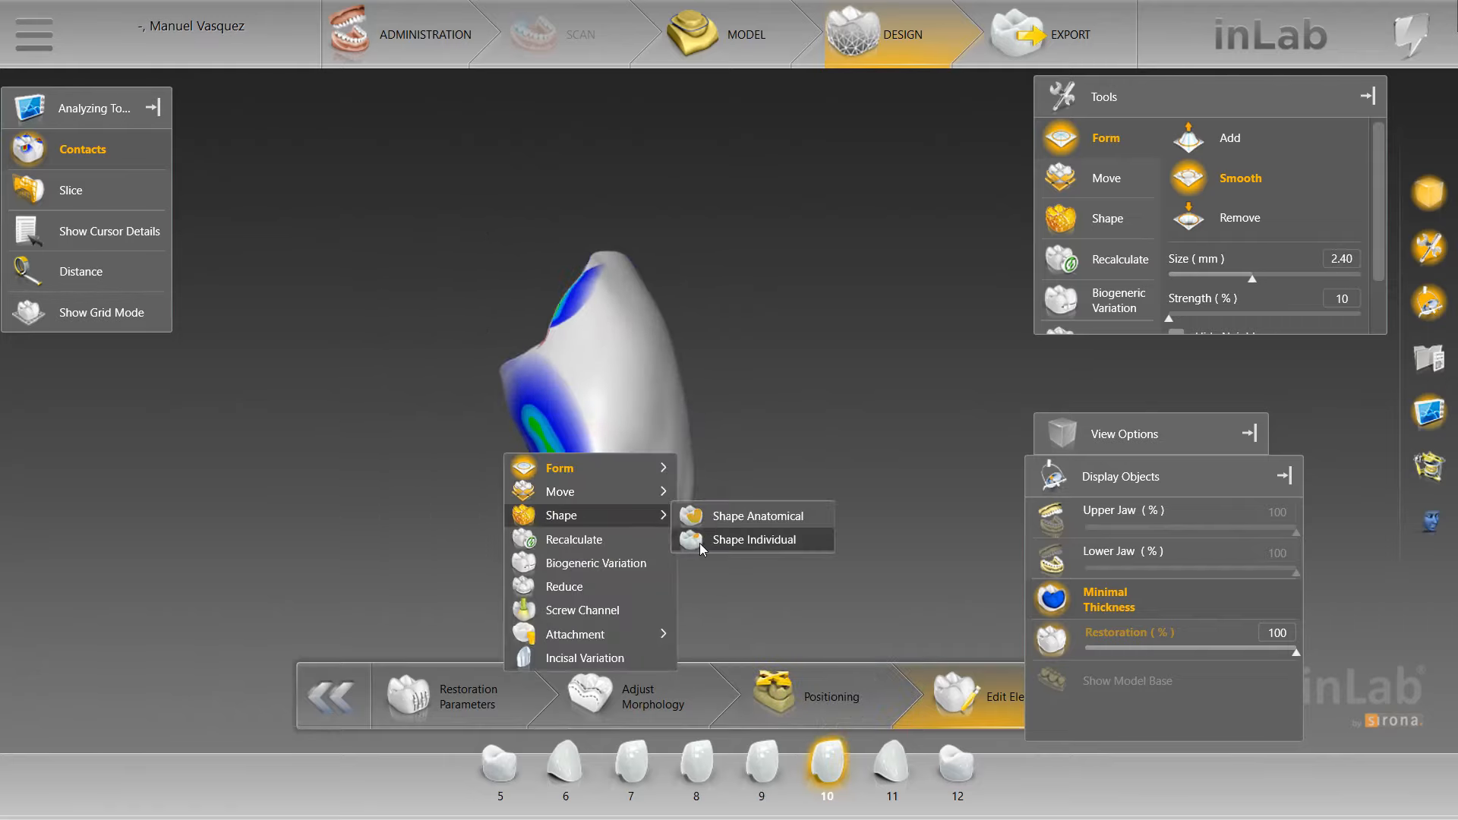
pyautogui.click(765, 541)
pyautogui.moveTo(668, 370); pyautogui.dragTo(552, 465)
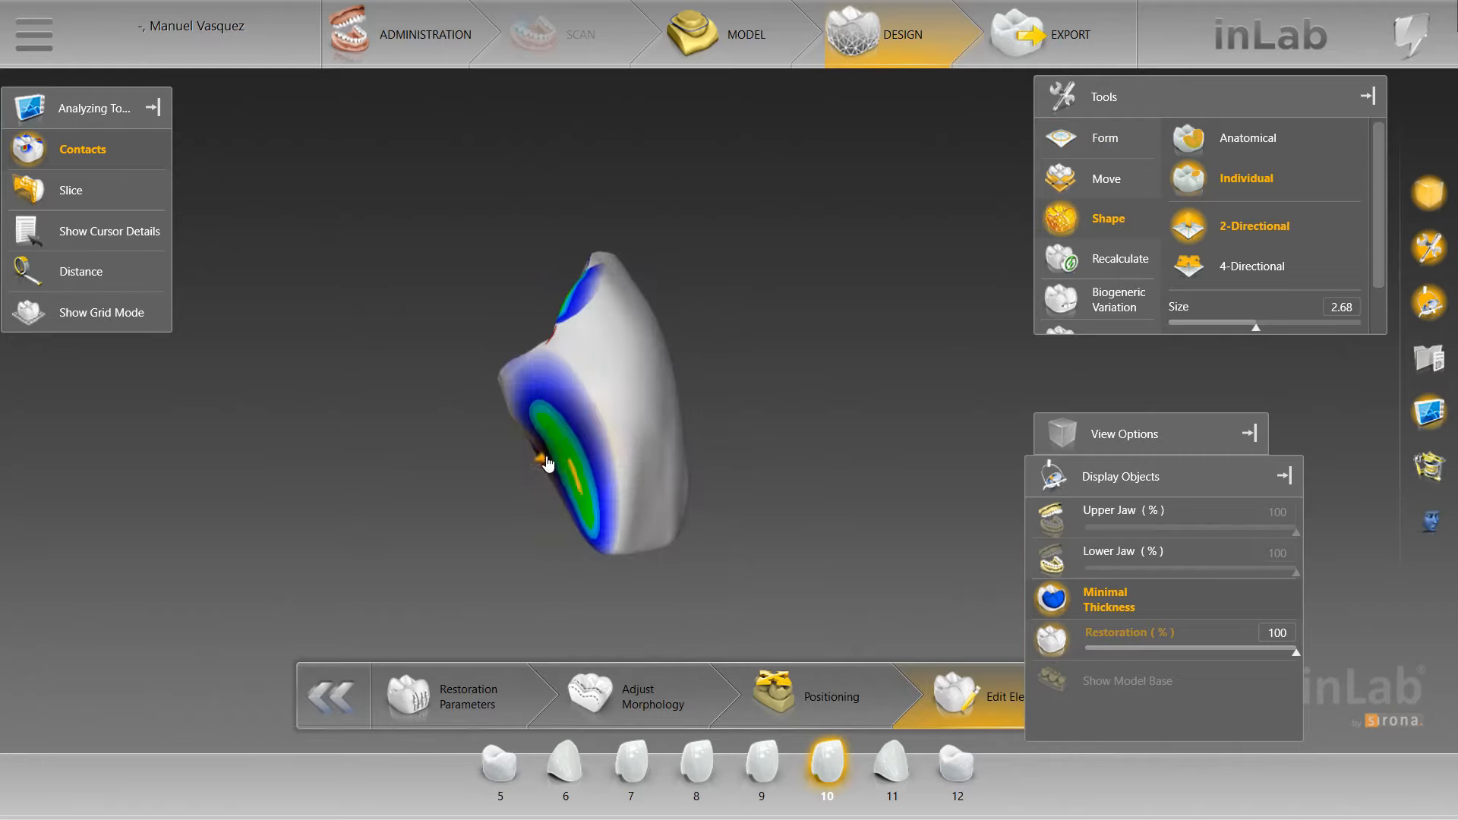
# Select tooth 9 and reshape its contact facing tooth 10 with 2-Directional shaping, reducing the size to 1.30
pyautogui.click(758, 776)
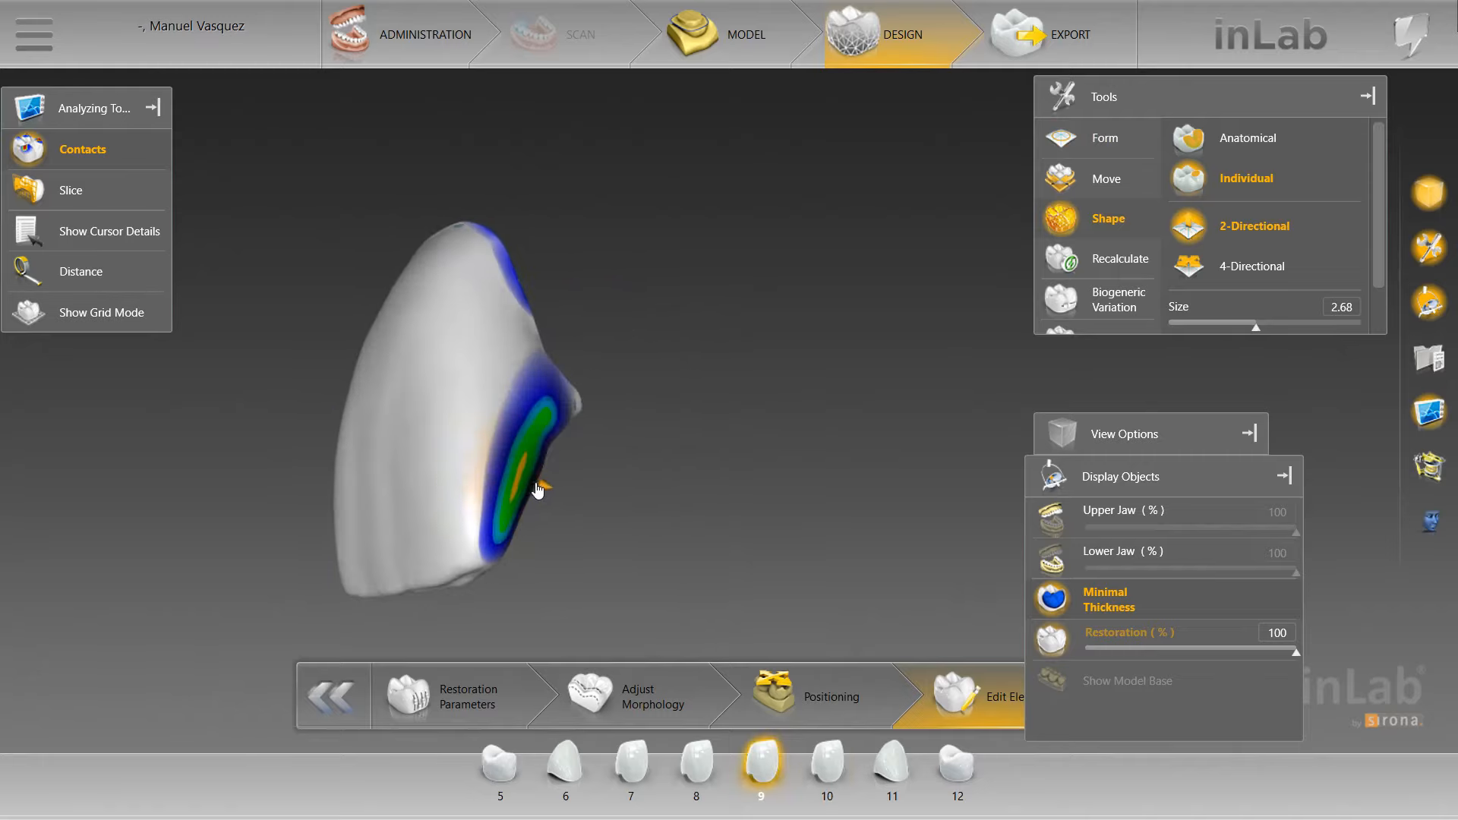
pyautogui.scroll(-4, 542, 468)
pyautogui.moveTo(552, 447); pyautogui.dragTo(552, 455, button='right')
pyautogui.scroll(-3, 545, 463)
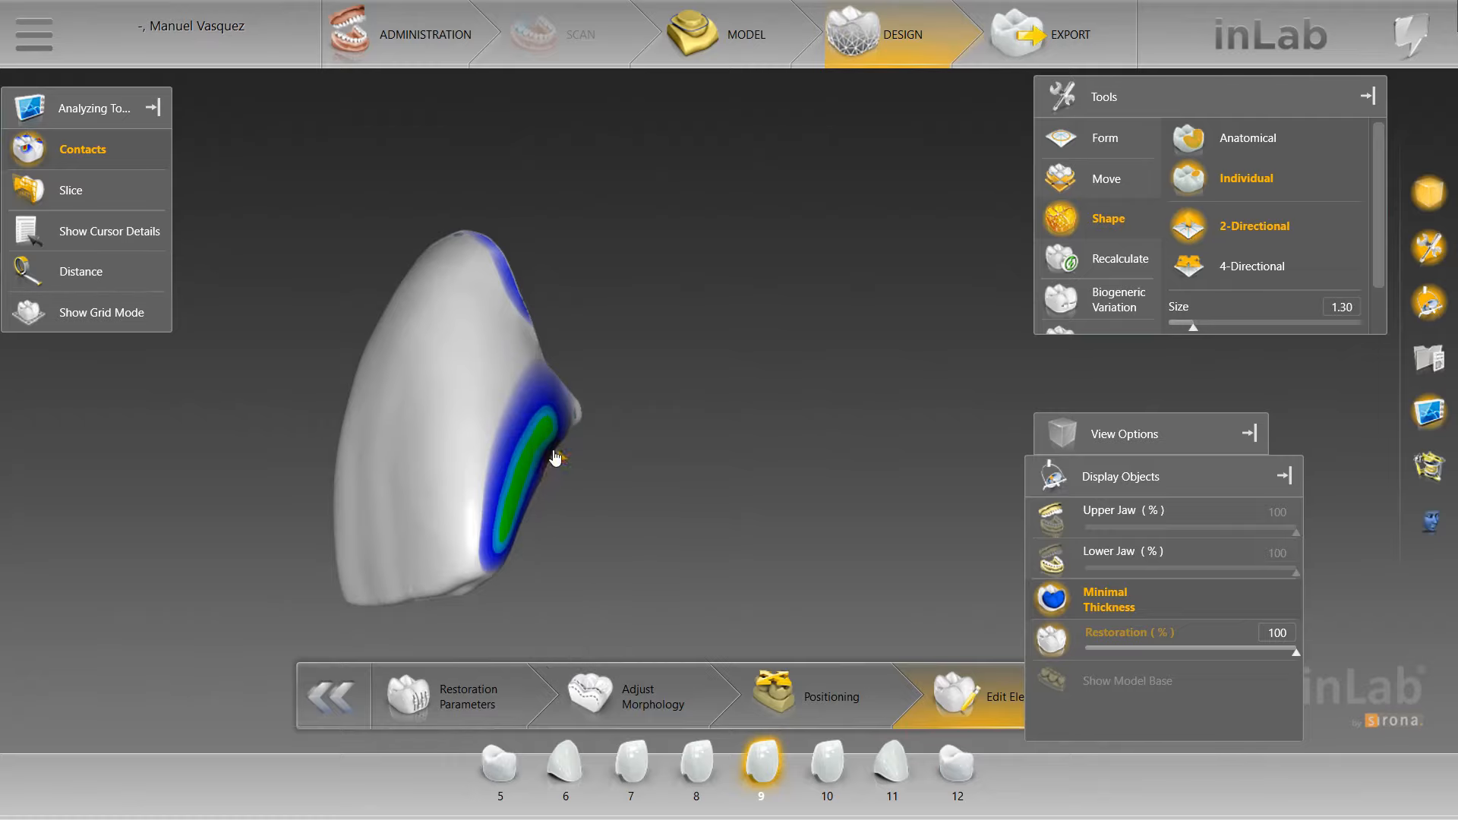
# Save the case and turn off the contact display to view the restorations in the upper jaw
pyautogui.click(33, 34)
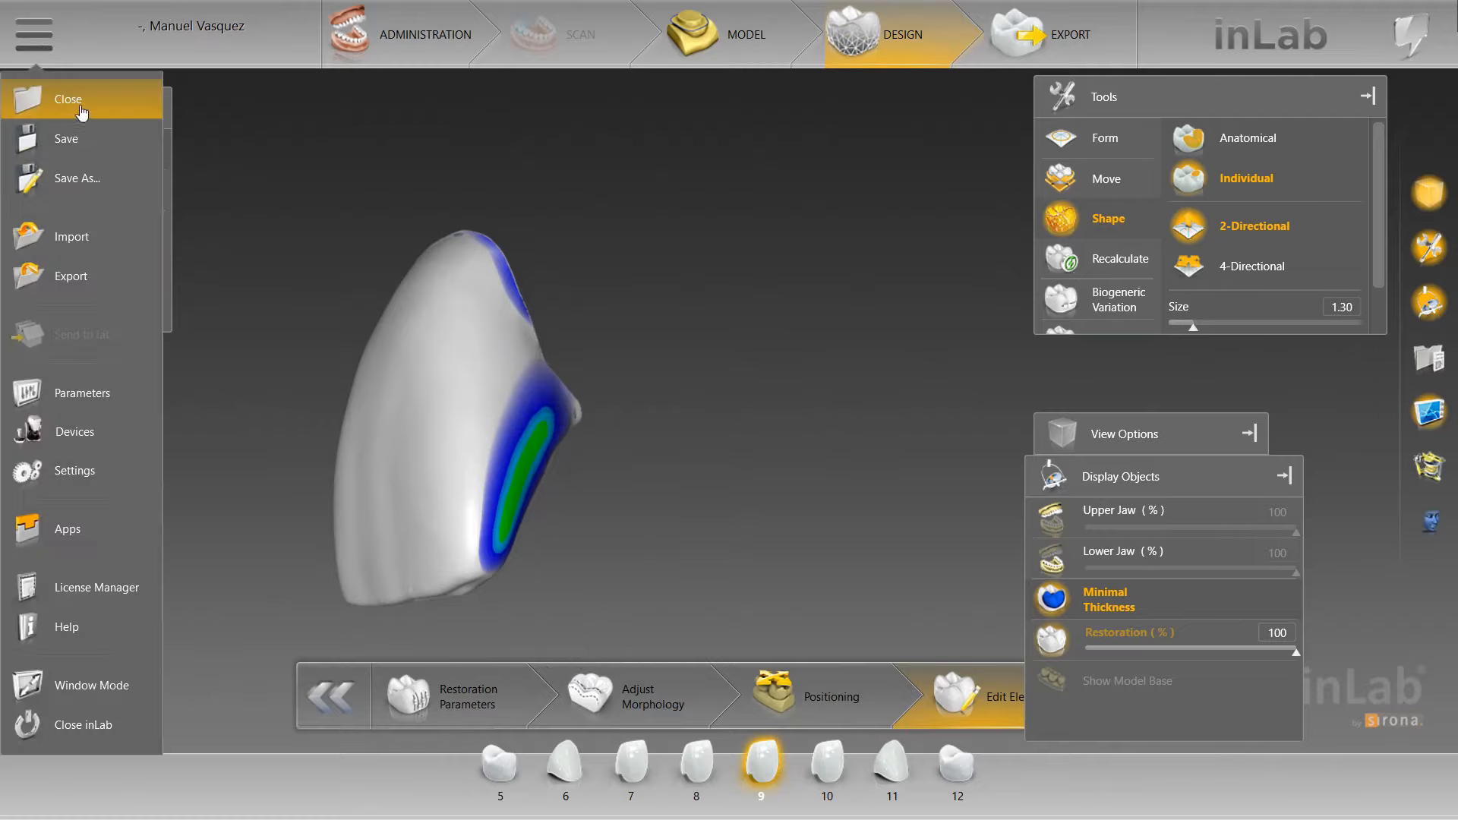
pyautogui.click(79, 129)
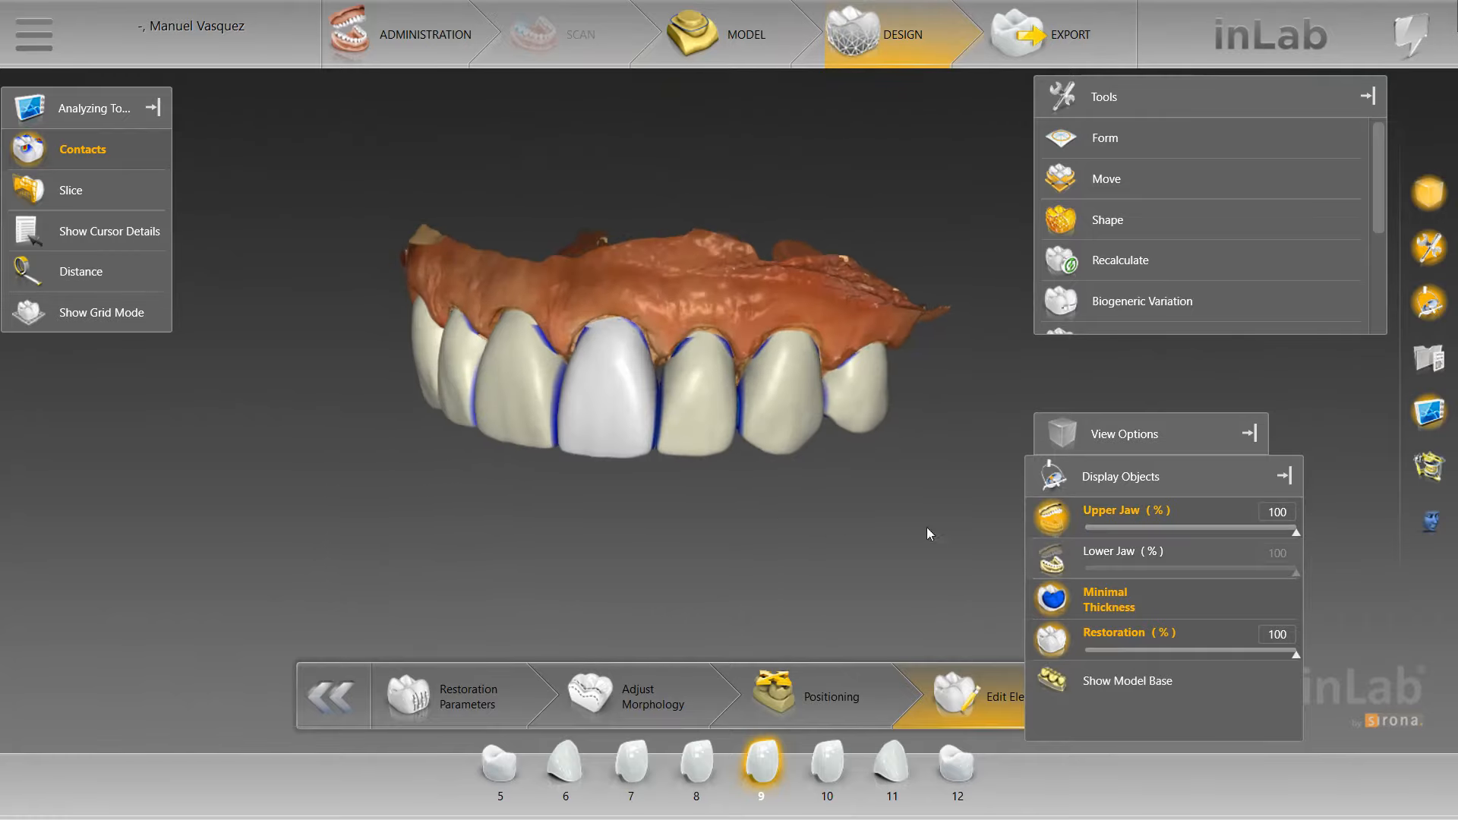
pyautogui.click(107, 148)
pyautogui.moveTo(372, 422); pyautogui.dragTo(401, 452)
pyautogui.scroll(-2, 707, 509)
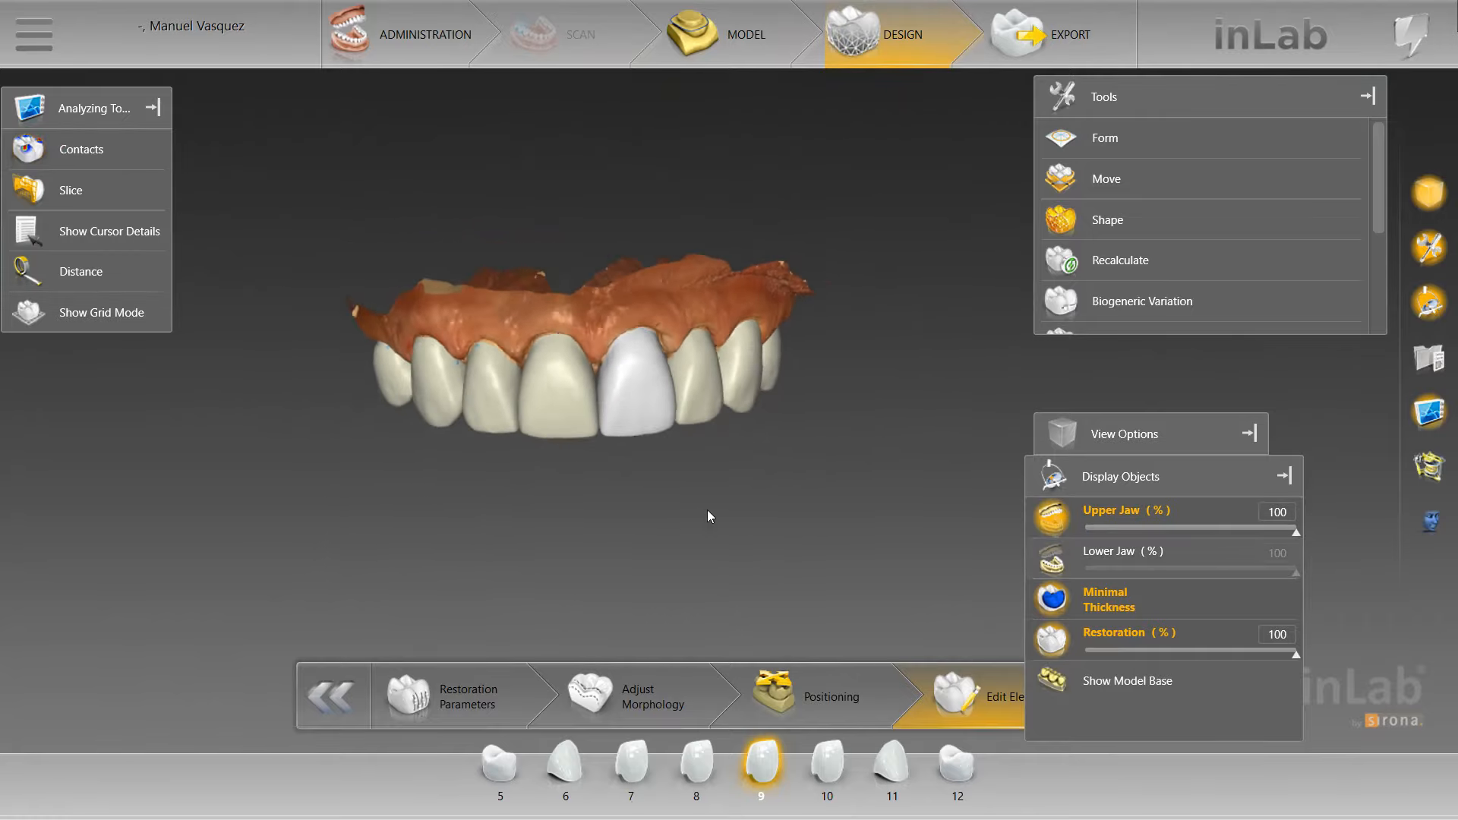
pyautogui.scroll(2, 852, 471)
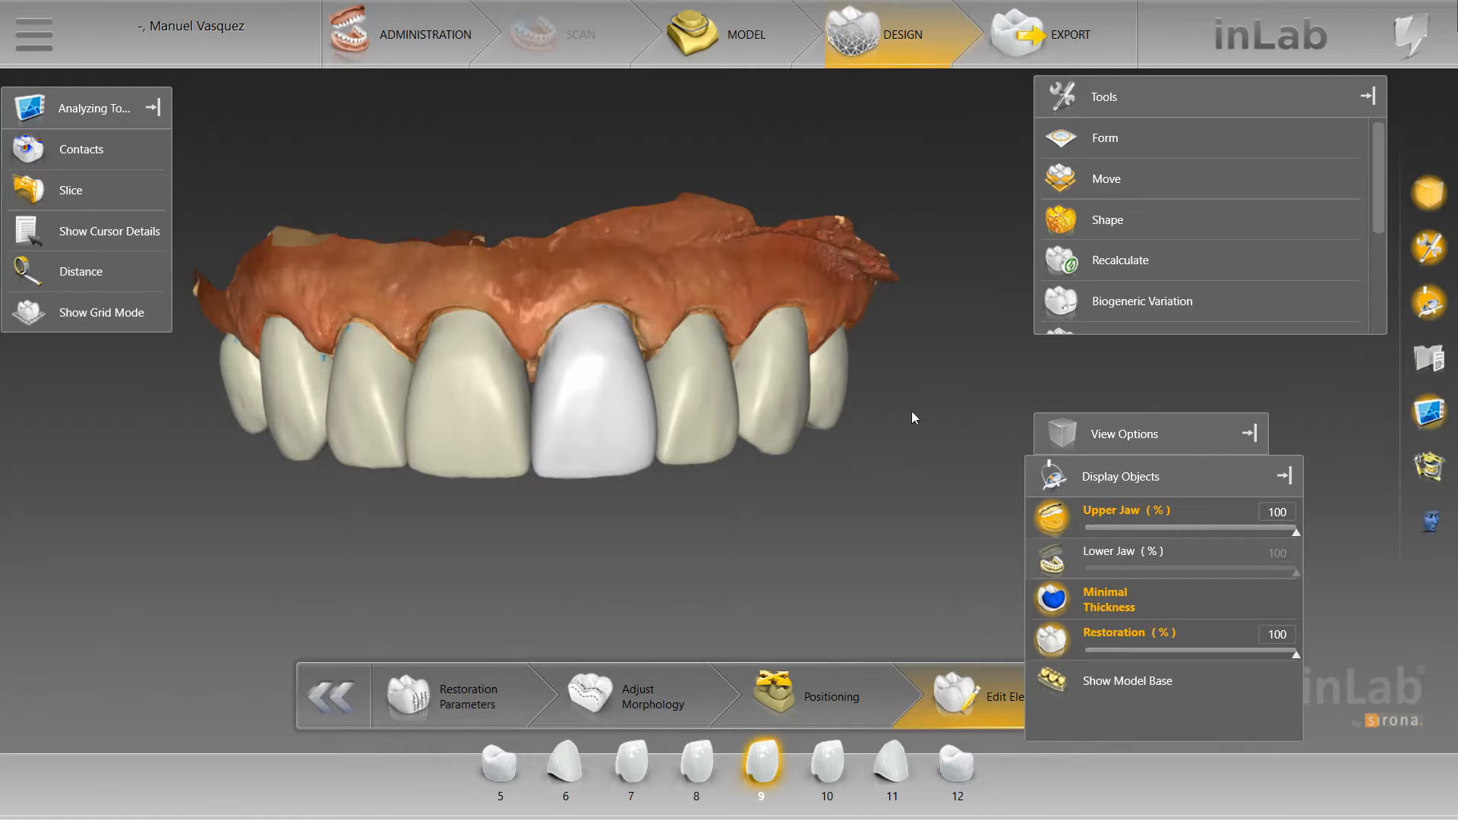
pyautogui.moveTo(911, 412); pyautogui.dragTo(819, 418)
# Isolate tooth 10 with contacts displayed and smooth its contact facing tooth 11 at size 2.40 mm and strength 10%
pyautogui.click(1052, 516)
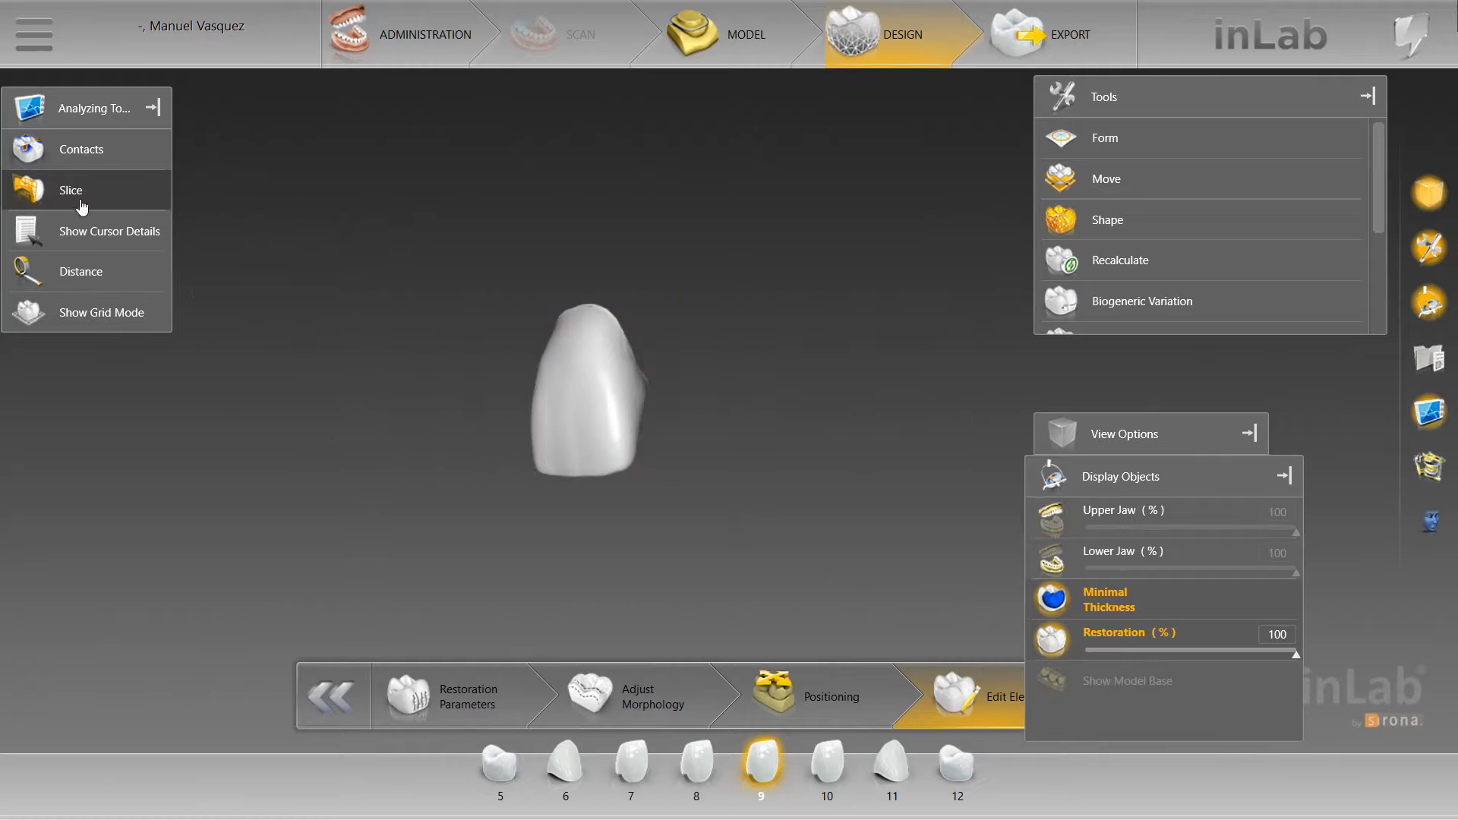
pyautogui.click(64, 148)
pyautogui.click(827, 763)
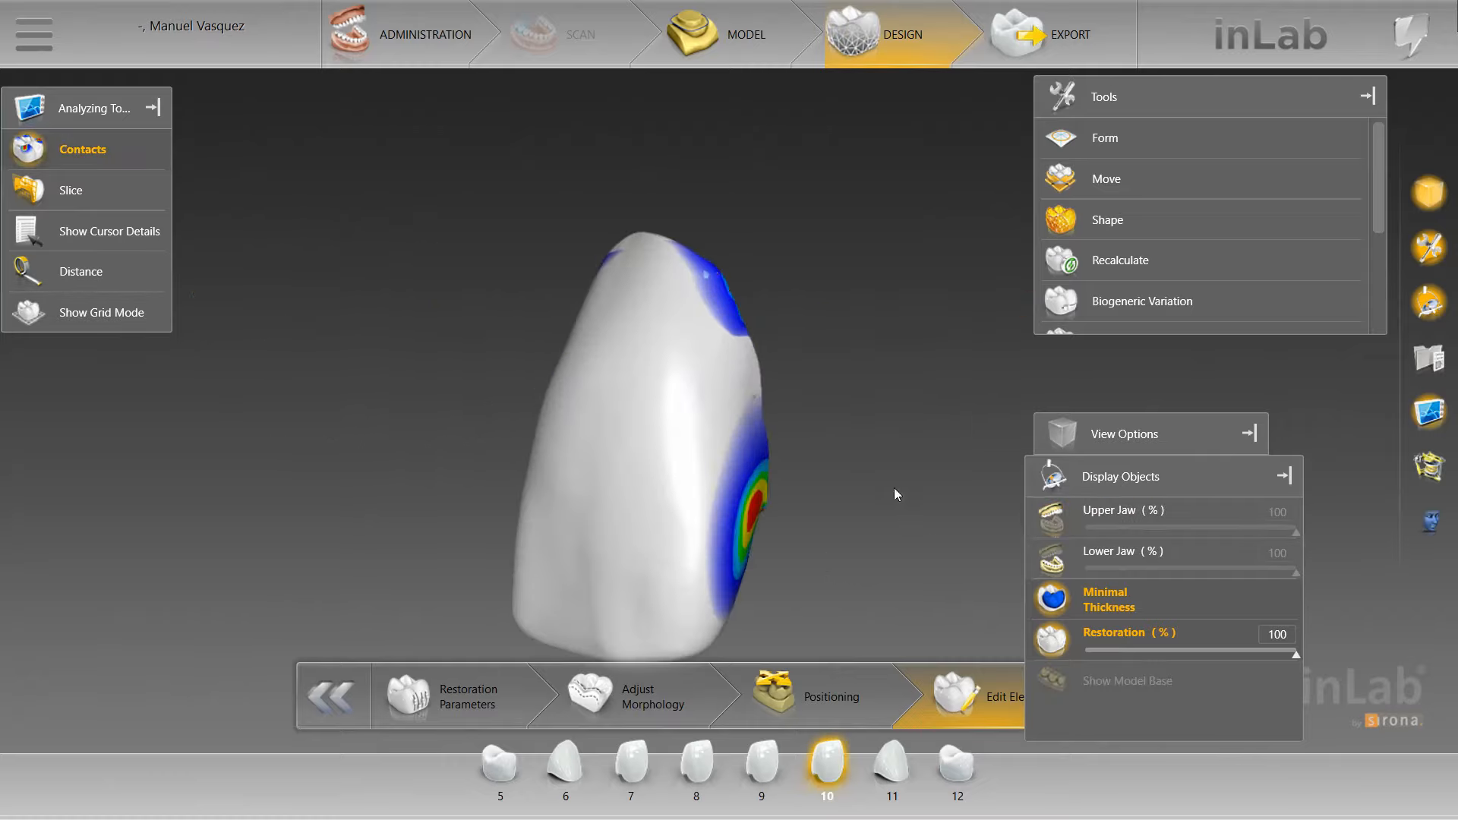
pyautogui.rightClick(896, 416)
pyautogui.click(940, 419)
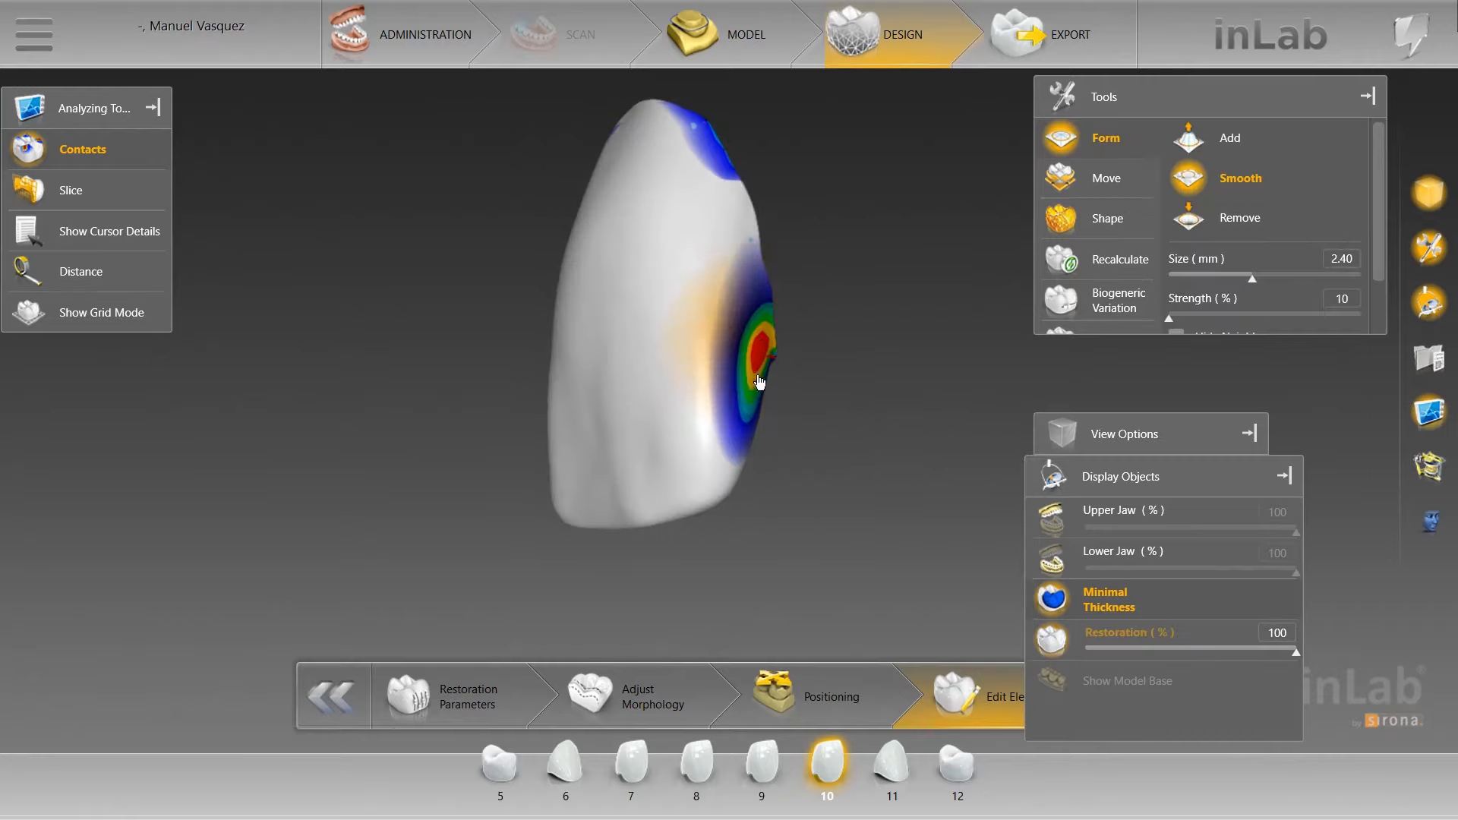
pyautogui.moveTo(759, 382)
pyautogui.mouseDown()
pyautogui.moveTo(761, 361)
pyautogui.moveTo(797, 357)
pyautogui.mouseUp()
# Select tooth 11 and smooth its contact facing tooth 10 at size 1.80 mm and strength 10%
pyautogui.click(891, 765)
pyautogui.scroll(-3, 813, 358)
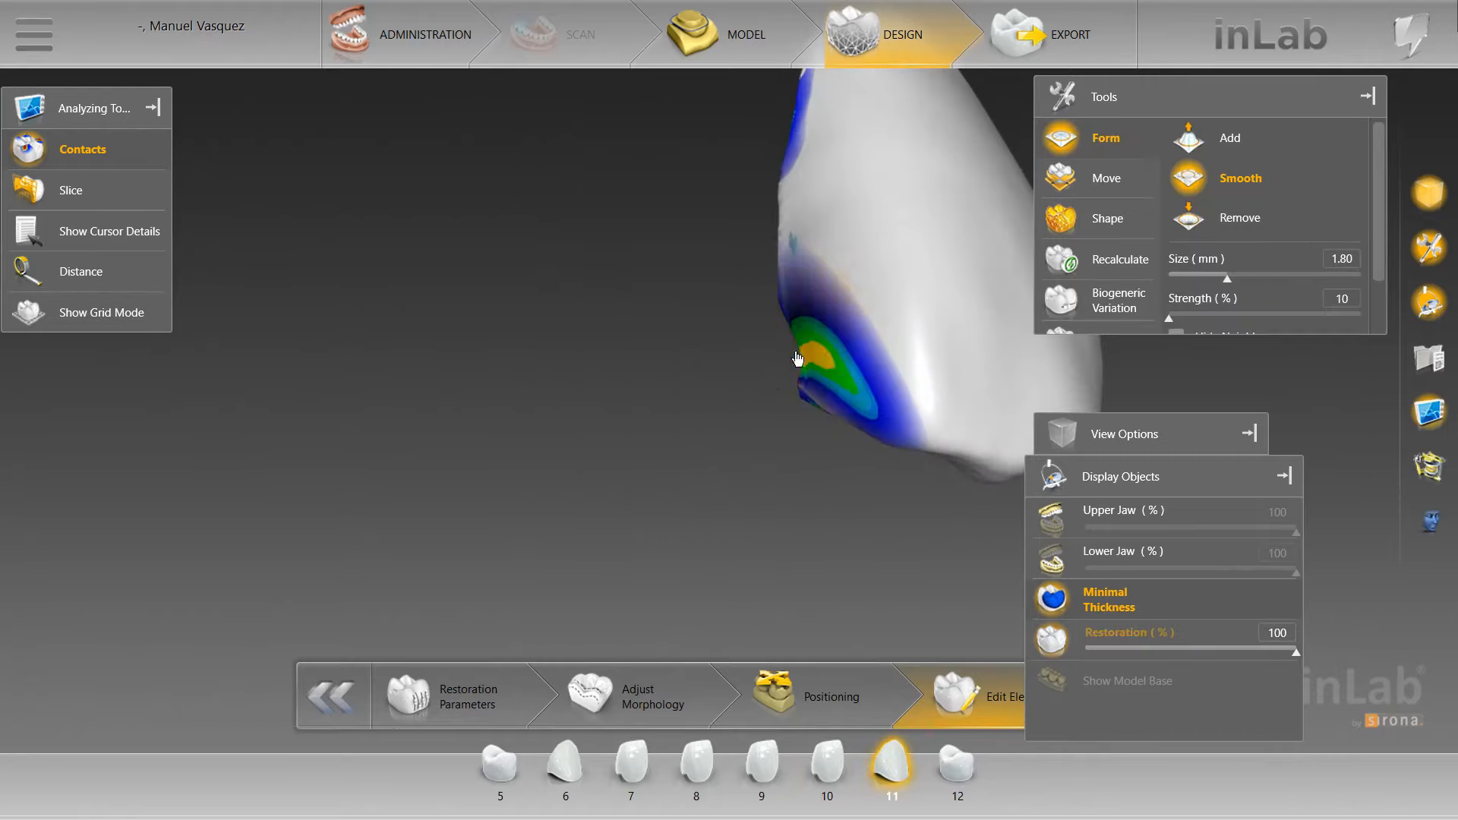
# Select tooth 10 and reshape its contact facing tooth 11 with individual 2-Directional shaping at size 1.30
pyautogui.click(826, 759)
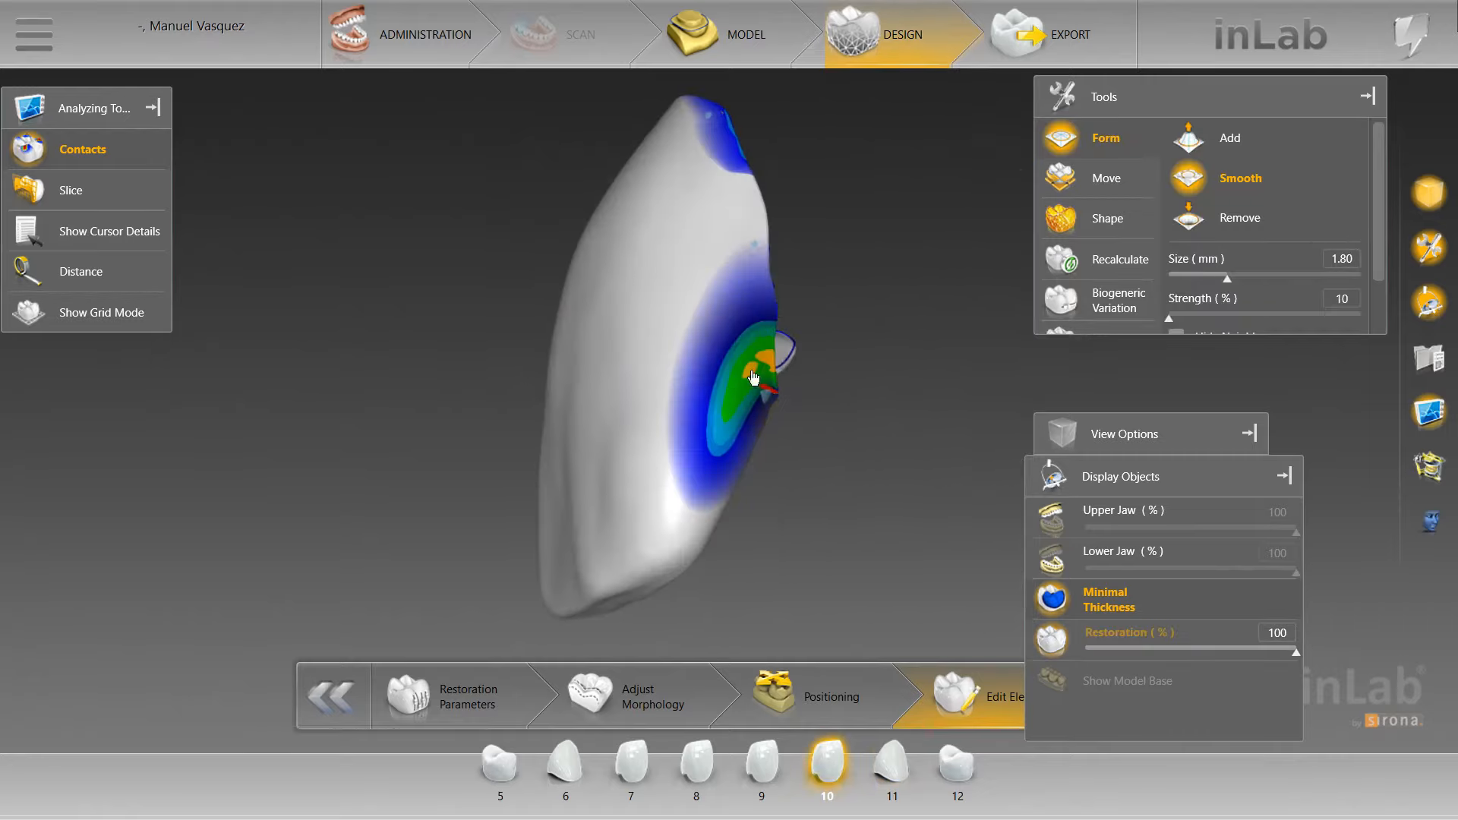
pyautogui.rightClick(802, 408)
pyautogui.moveTo(877, 480)
pyautogui.click(1048, 492)
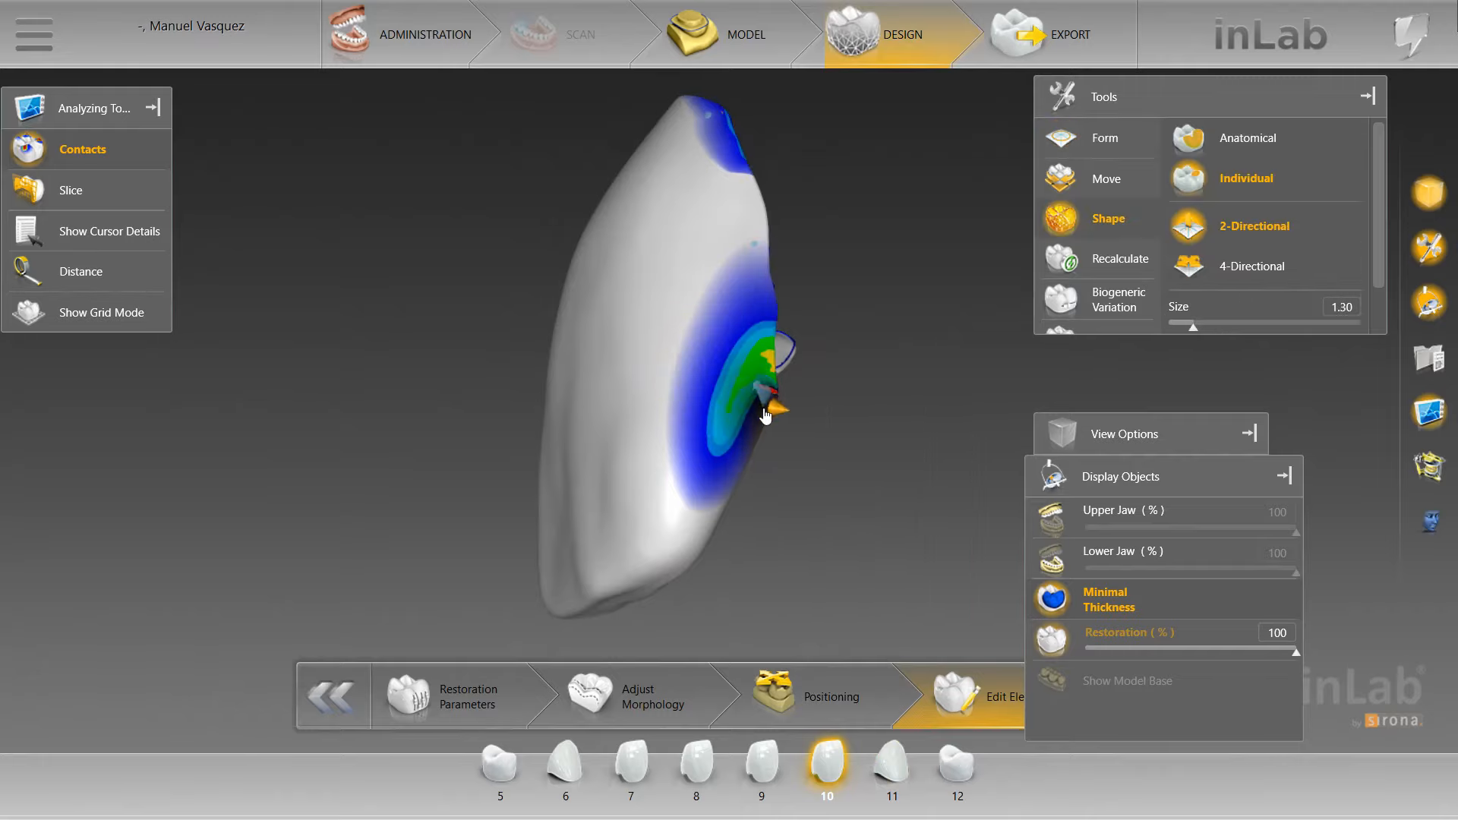
# Examine the contact areas of teeth 11, 12 and 5 one after another
pyautogui.click(904, 774)
pyautogui.click(956, 765)
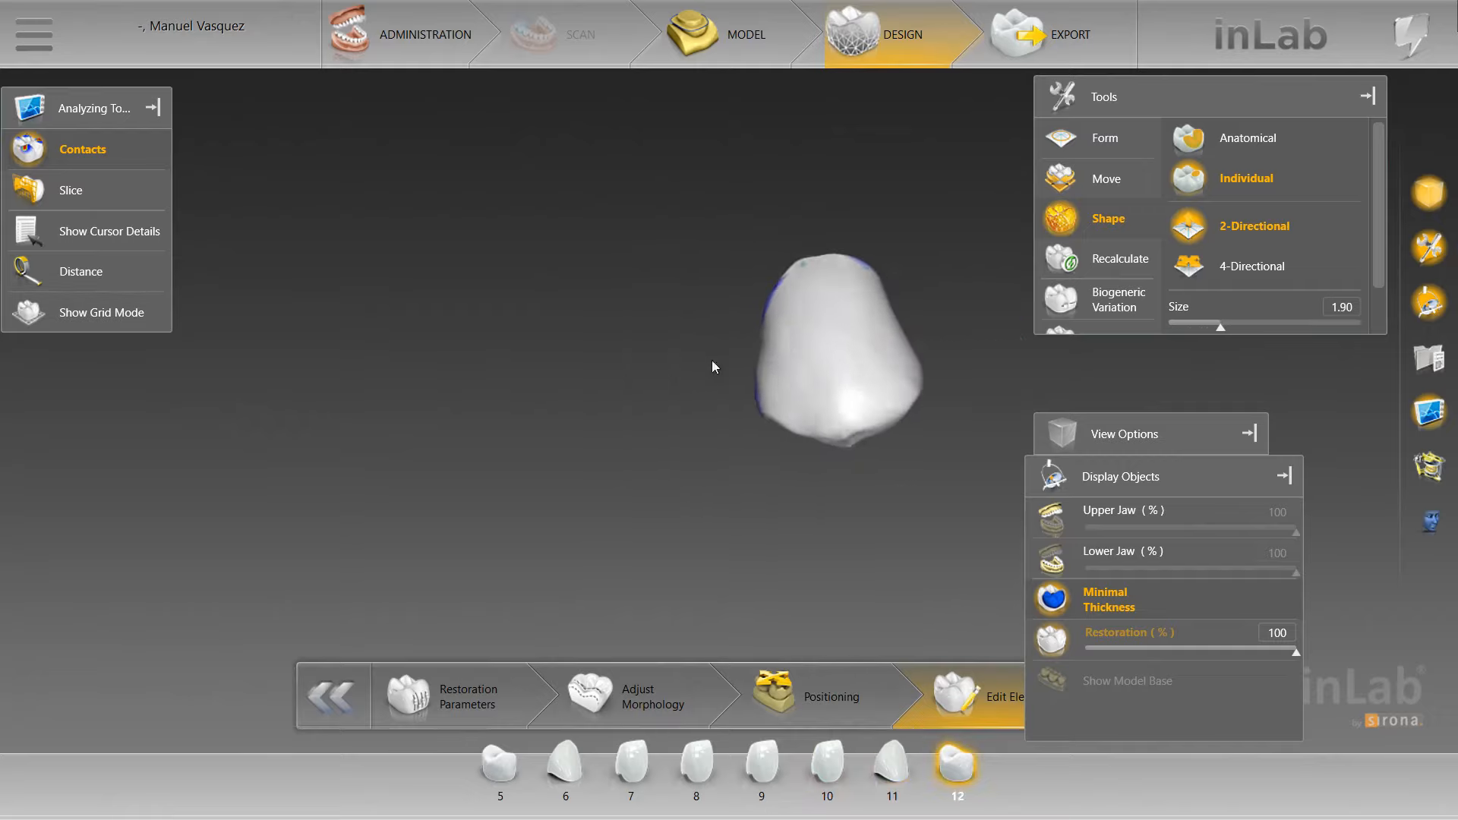
pyautogui.click(499, 766)
pyautogui.moveTo(542, 478)
pyautogui.mouseDown()
pyautogui.moveTo(676, 417)
pyautogui.moveTo(535, 407)
pyautogui.mouseUp()
pyautogui.scroll(3, 534, 407)
pyautogui.moveTo(640, 451); pyautogui.dragTo(716, 443)
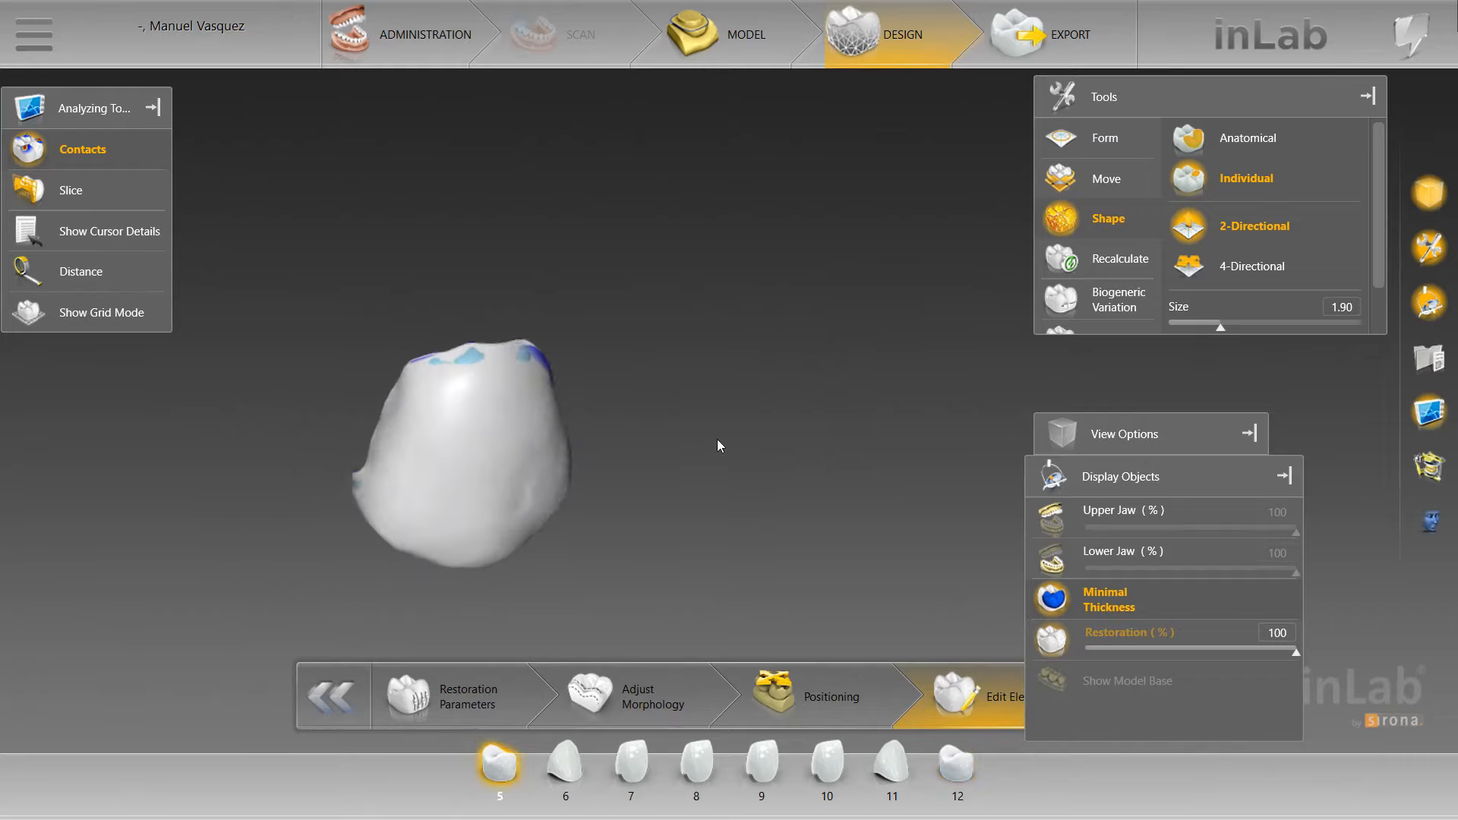
# Select tooth 6 and smooth its proximal contact at size 1.68 mm and strength 10%
pyautogui.click(564, 765)
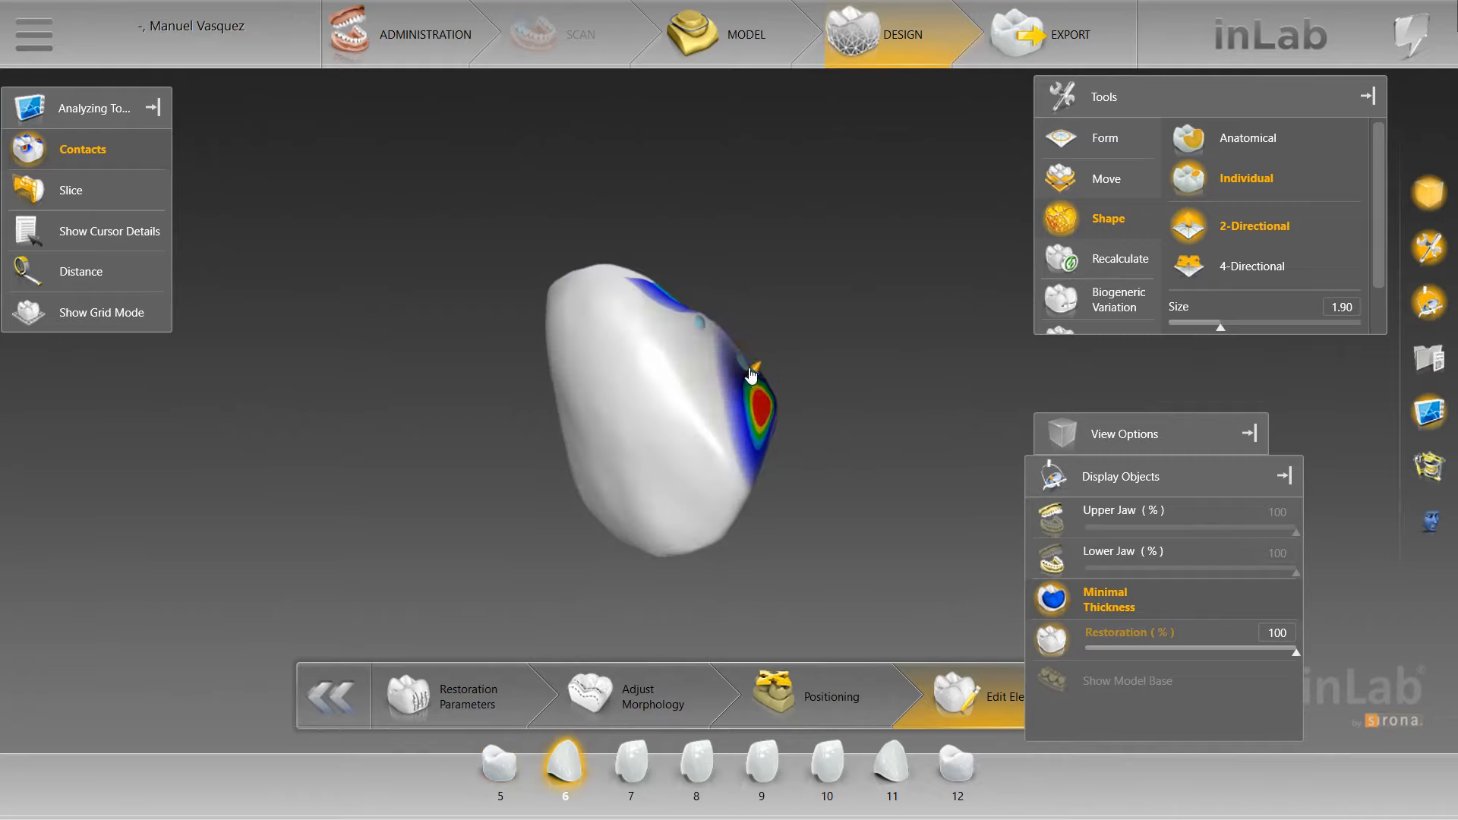
pyautogui.moveTo(759, 331); pyautogui.dragTo(754, 417)
pyautogui.rightClick(803, 409)
pyautogui.moveTo(873, 422)
pyautogui.click(1010, 450)
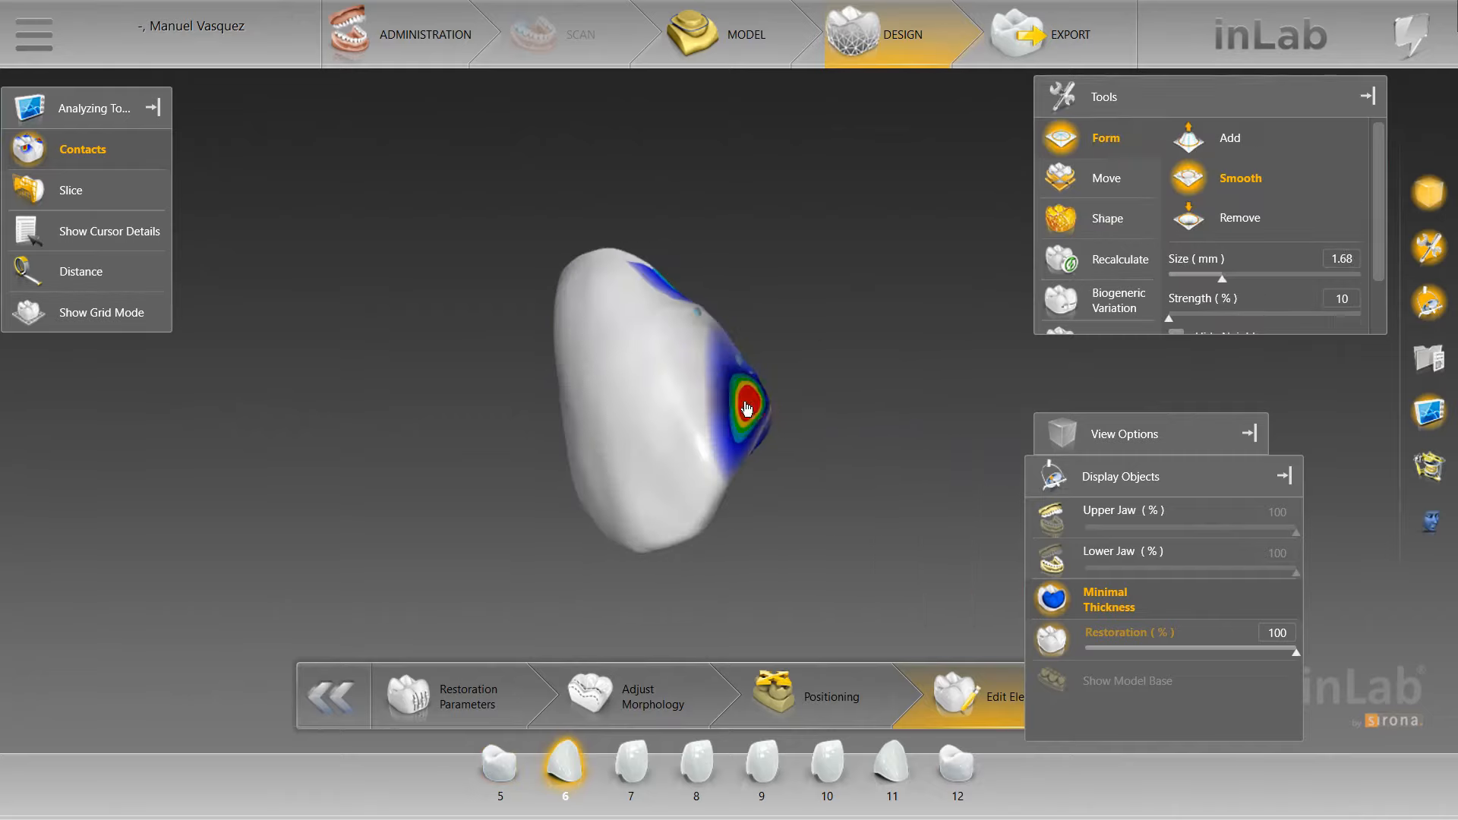
# Select tooth 7 and smooth its proximal contact areas at size 1.68 mm and strength 10%
pyautogui.click(636, 756)
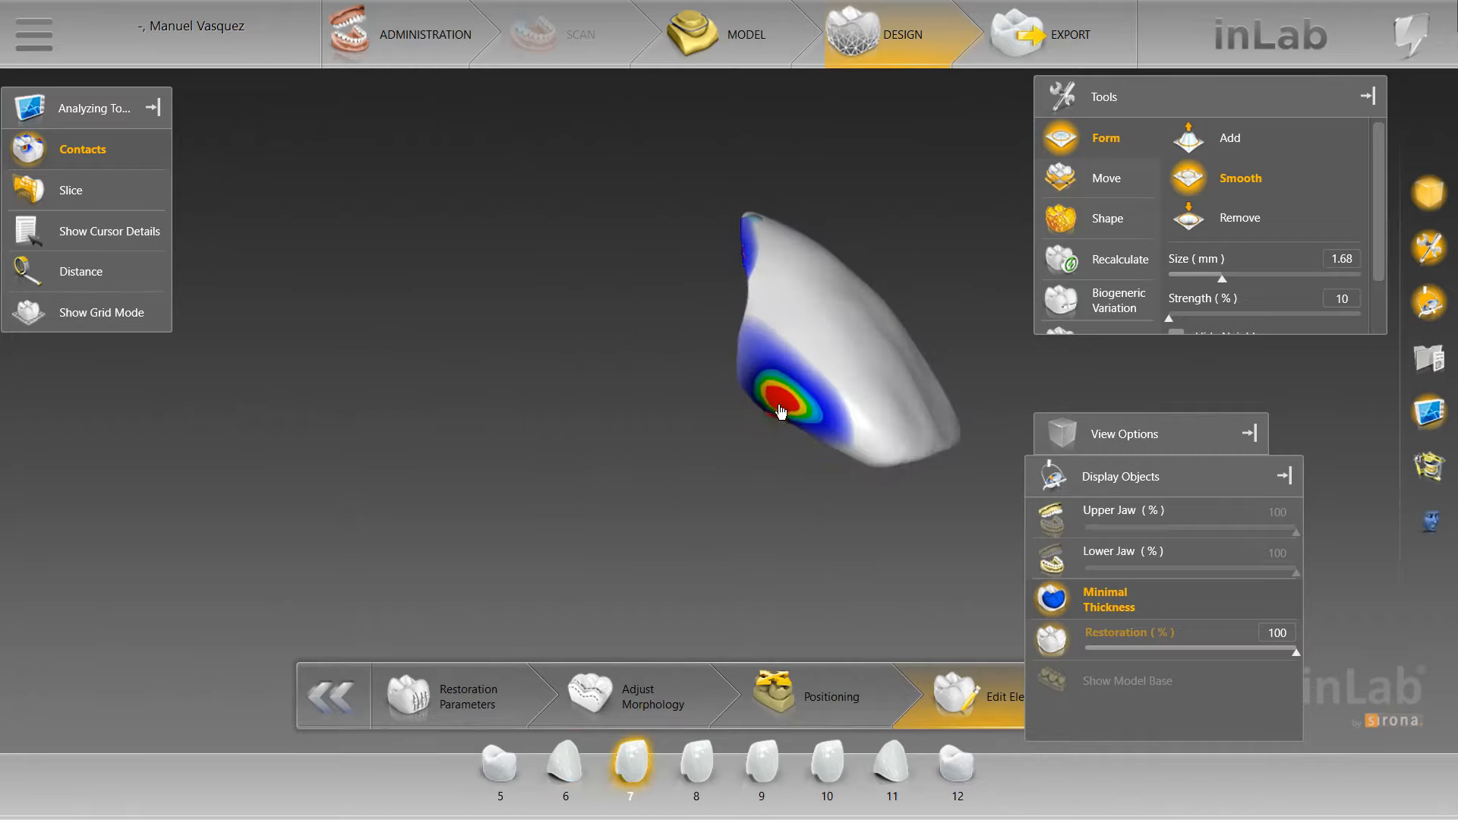
pyautogui.moveTo(766, 391)
pyautogui.mouseDown()
pyautogui.moveTo(884, 275)
pyautogui.moveTo(782, 390)
pyautogui.mouseUp()
pyautogui.click(1049, 514)
pyautogui.click(1039, 507)
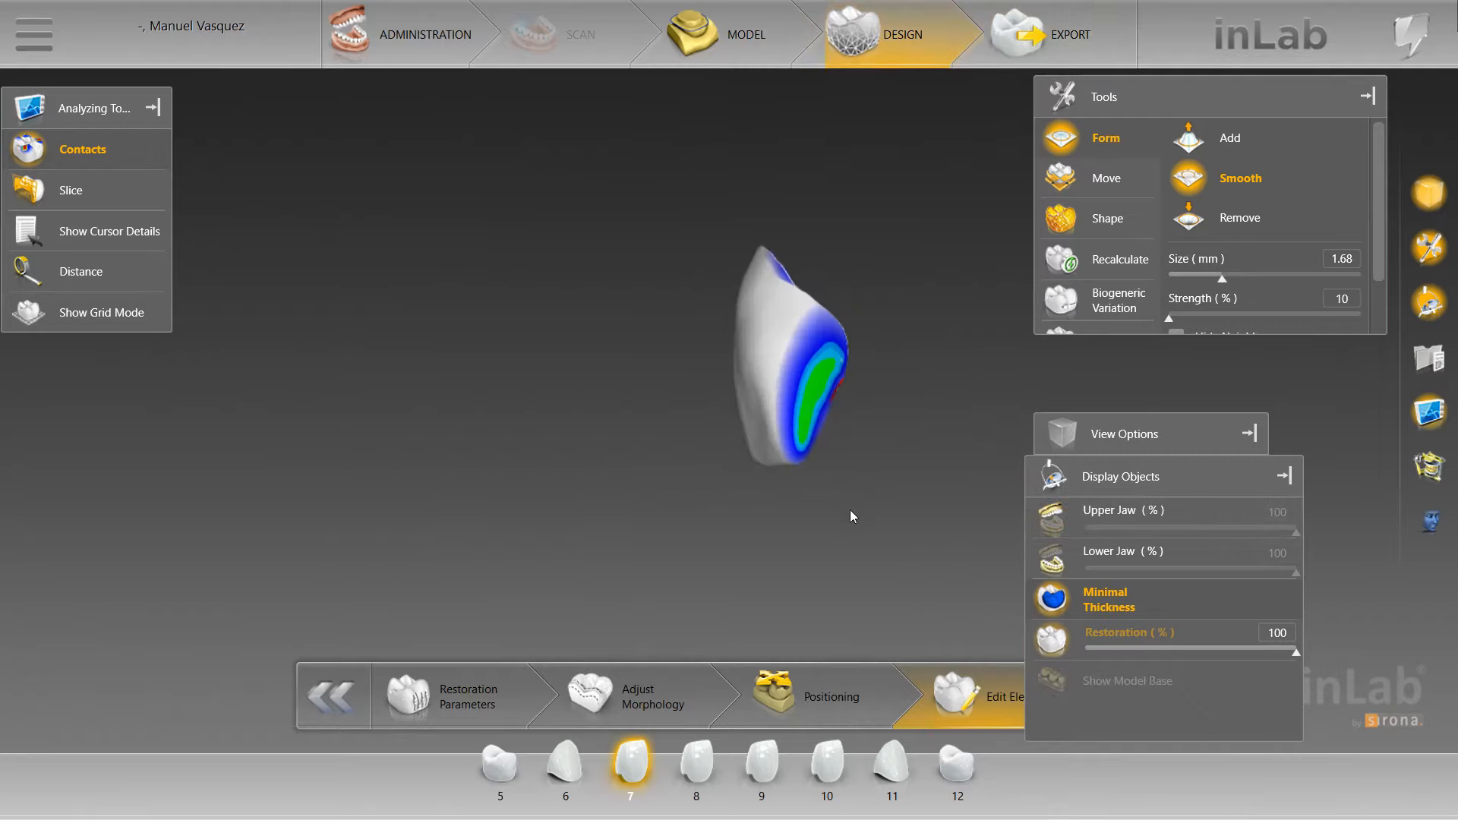
# Display the upper jaw around the restorations, turn off the contacts display and inspect the arch
pyautogui.click(696, 763)
pyautogui.click(1051, 514)
pyautogui.click(114, 152)
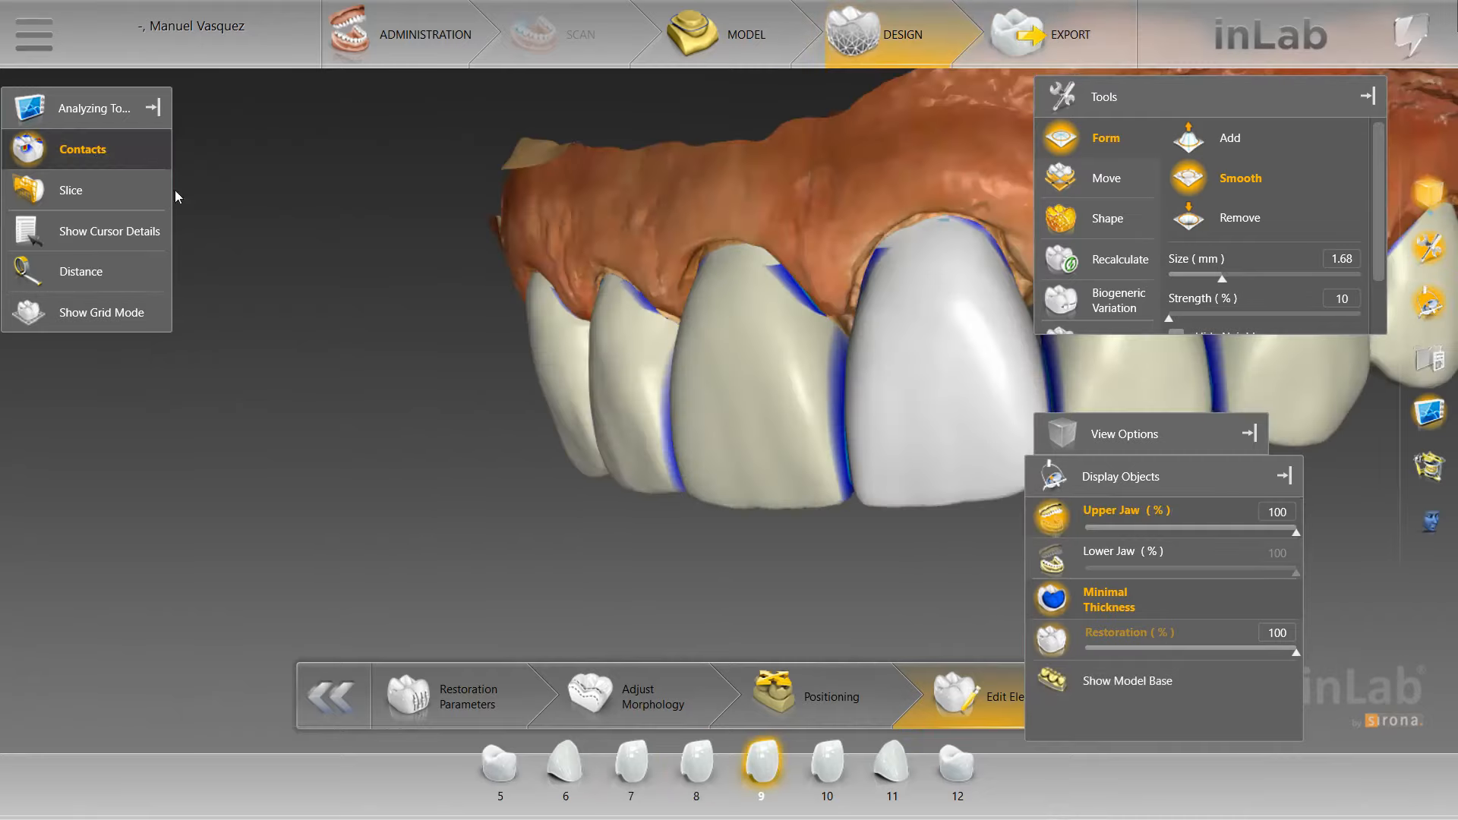
pyautogui.scroll(-4, 504, 456)
pyautogui.moveTo(504, 456); pyautogui.dragTo(544, 455)
pyautogui.scroll(-1, 577, 471)
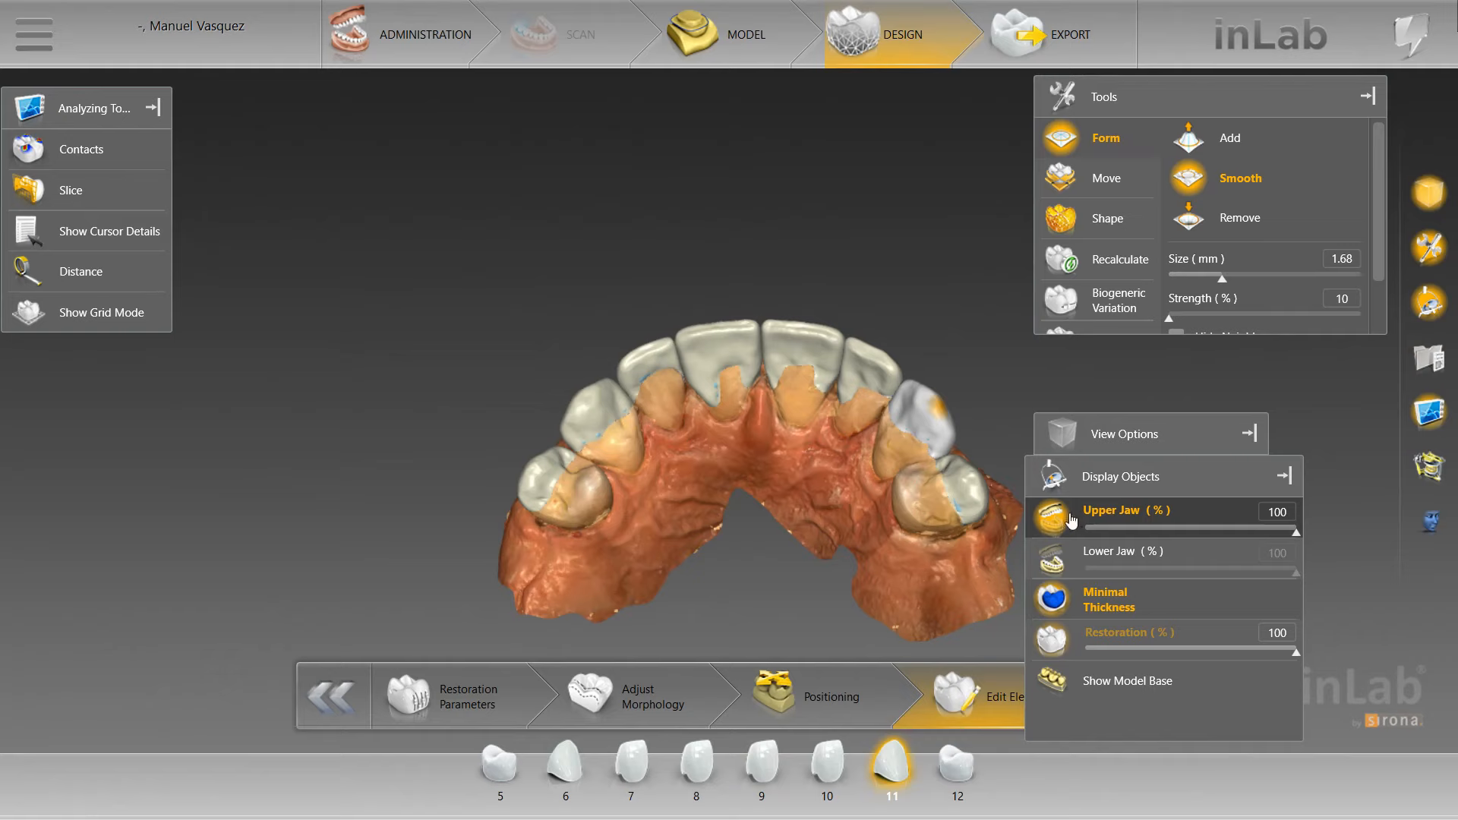
# Turn on the contacts display and remove material from the palatal contact spots of teeth 6, 7 and 8 at size 1.70 mm and strength 28%
pyautogui.click(140, 152)
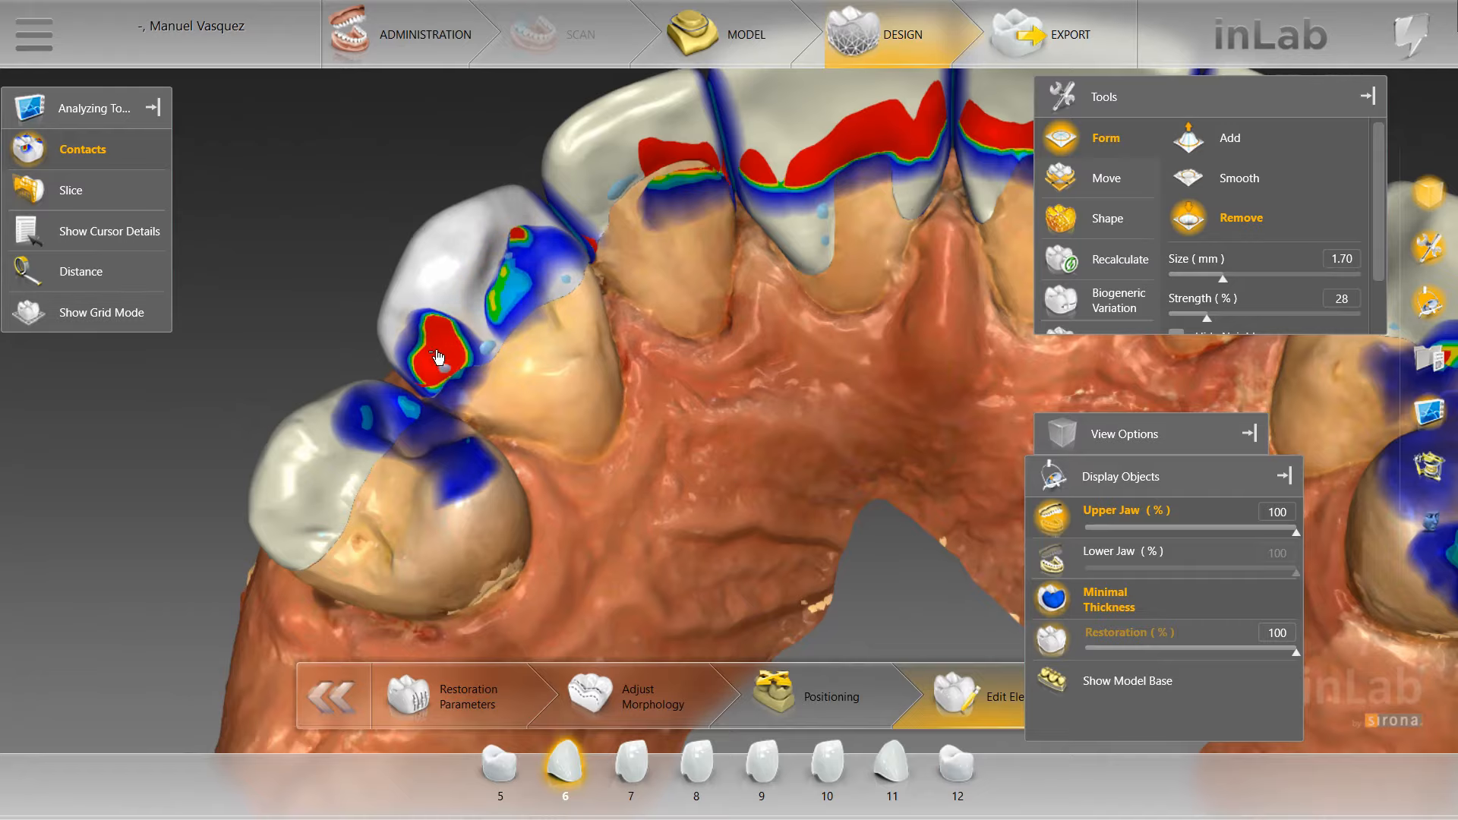
pyautogui.moveTo(438, 357); pyautogui.dragTo(490, 300)
pyautogui.moveTo(570, 182)
pyautogui.mouseDown()
pyautogui.moveTo(501, 248)
pyautogui.moveTo(445, 372)
pyautogui.moveTo(605, 183)
pyautogui.mouseUp()
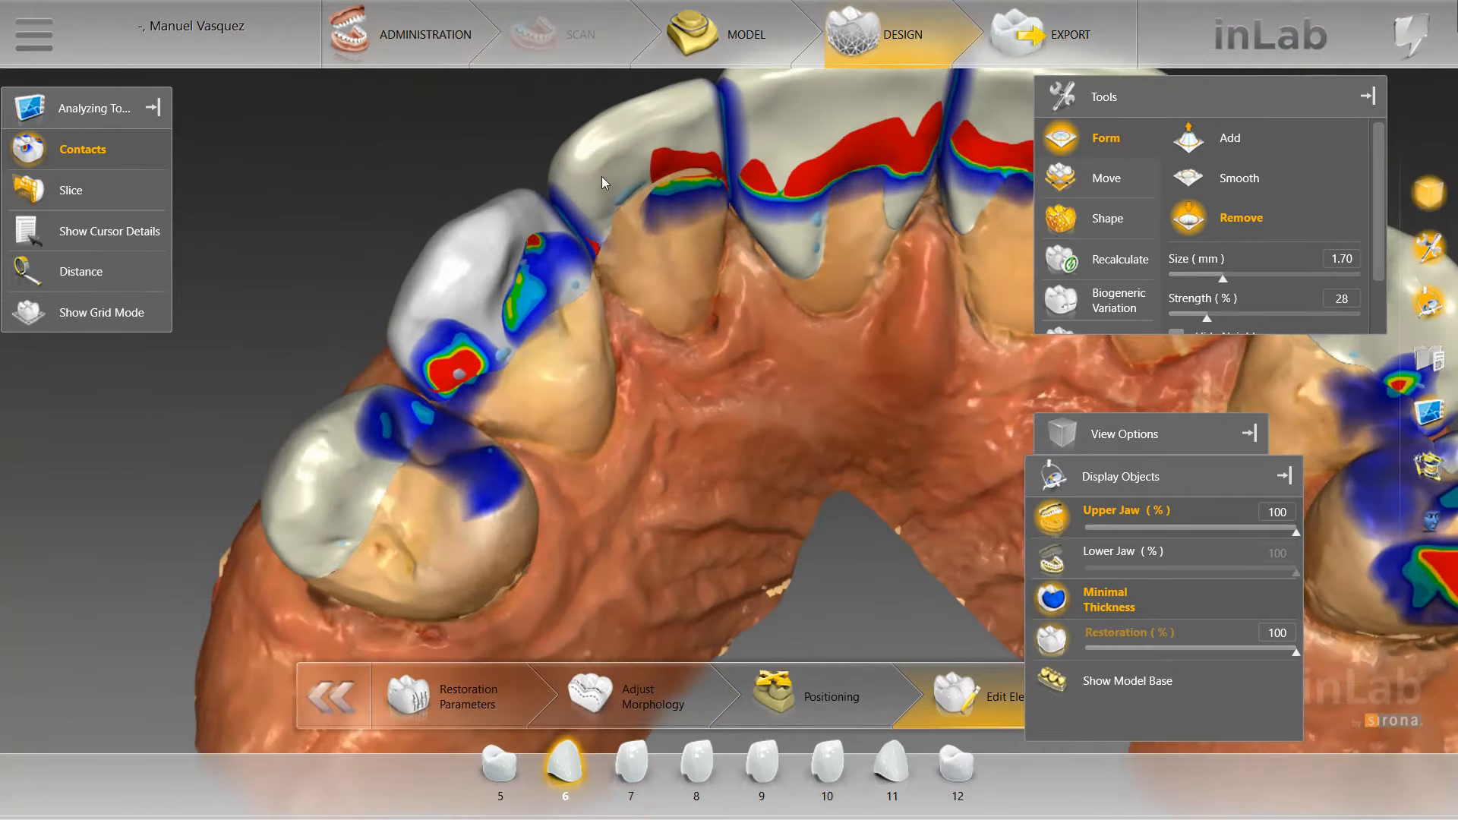
pyautogui.click(660, 169)
pyautogui.click(709, 173)
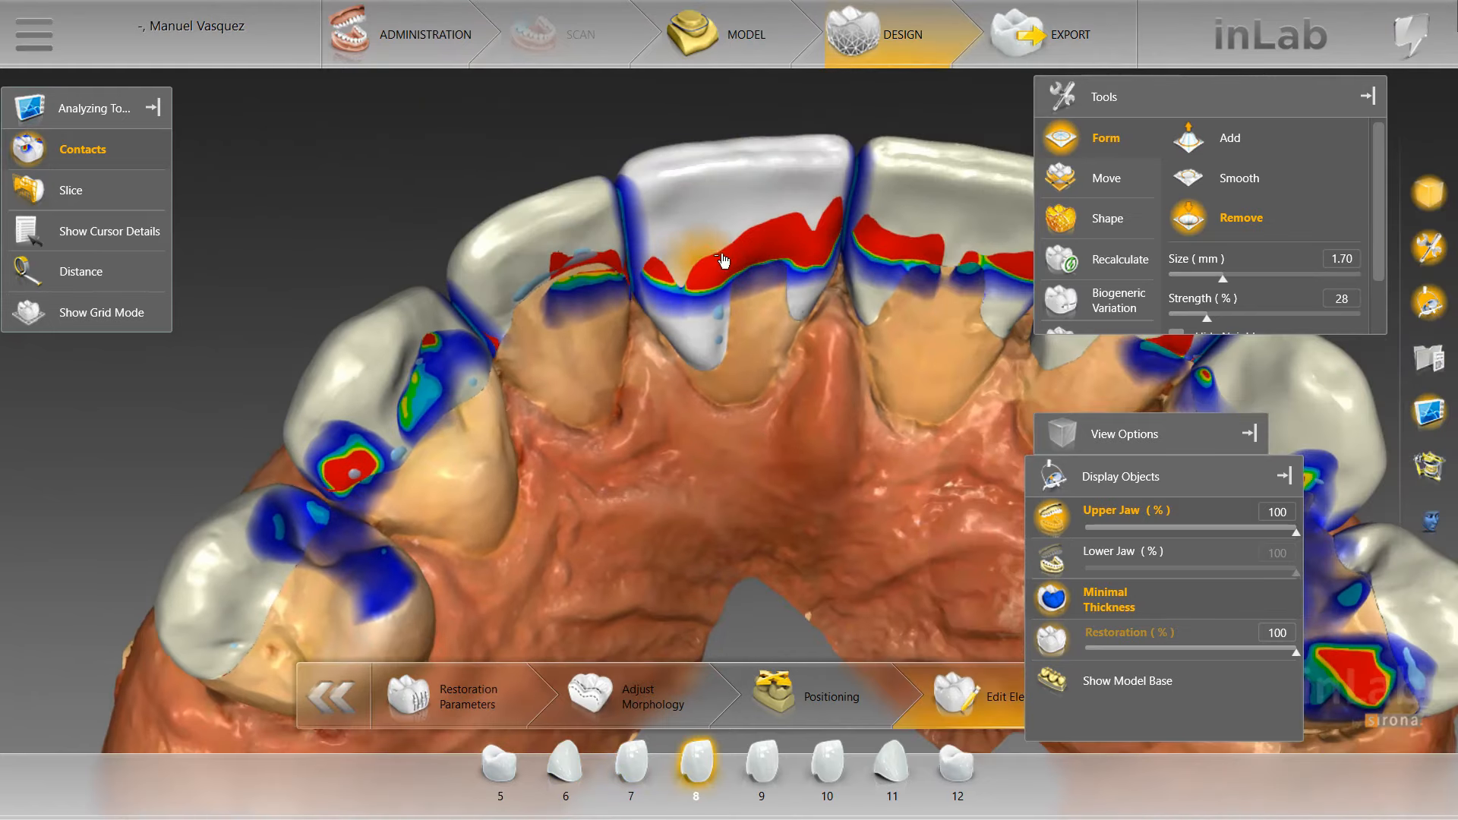
pyautogui.click(867, 238)
pyautogui.click(756, 390)
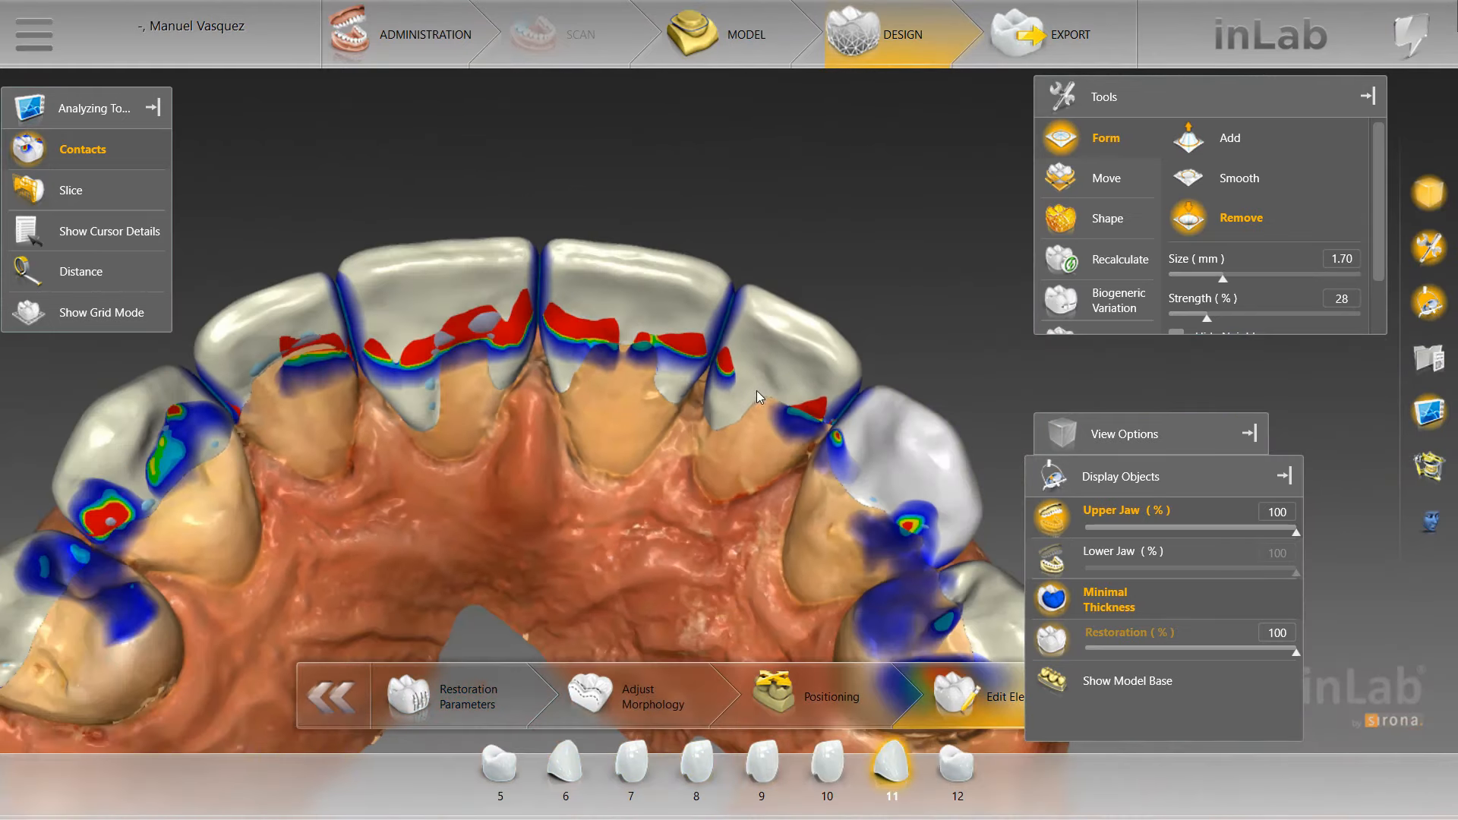
pyautogui.click(747, 357)
# Reshape the palatal surfaces of teeth 7 and 8 with individual 2-Directional shaping at size 1.90
pyautogui.rightClick(447, 392)
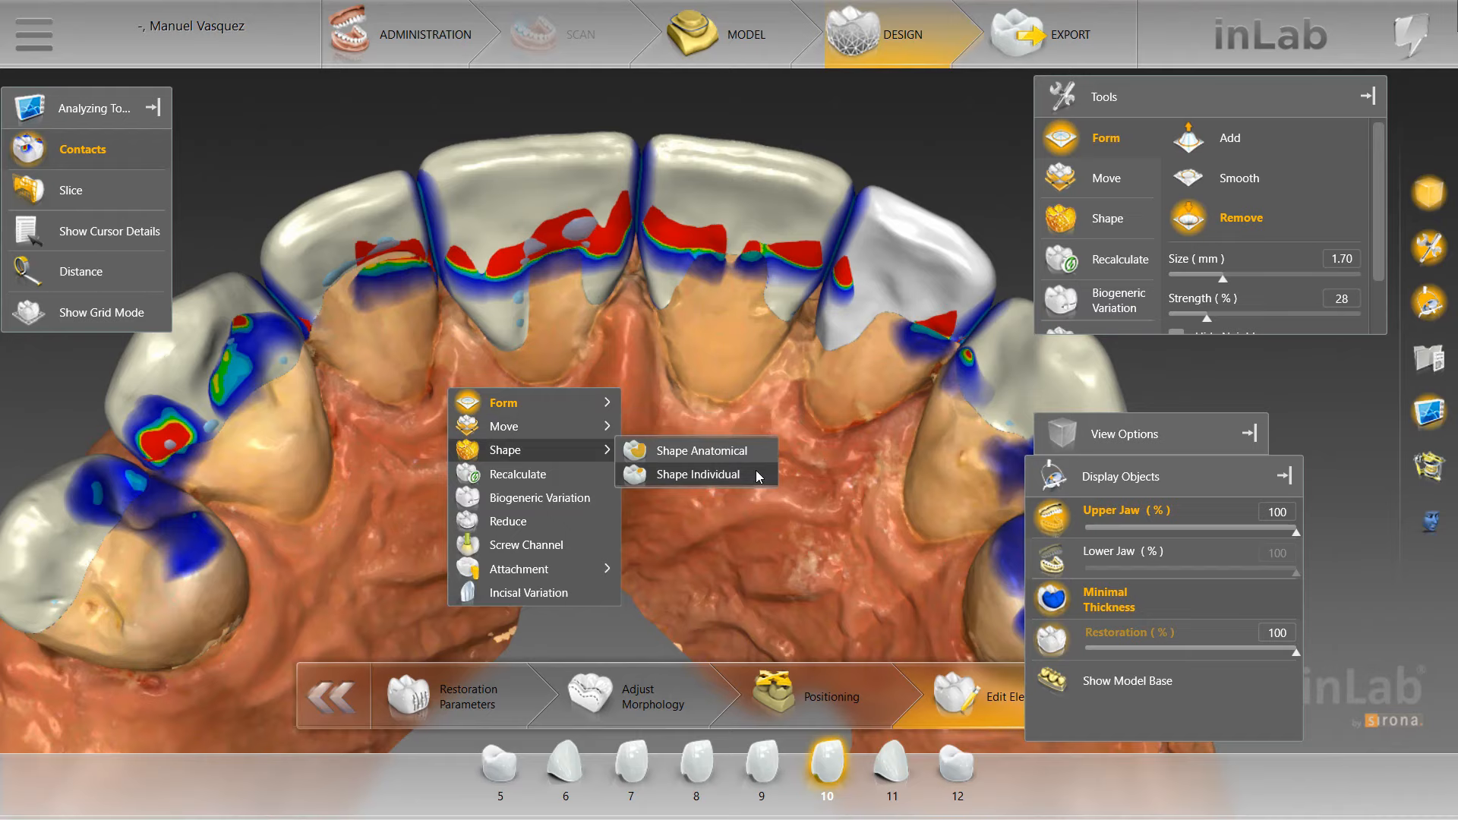
pyautogui.click(698, 566)
pyautogui.click(274, 376)
pyautogui.click(344, 282)
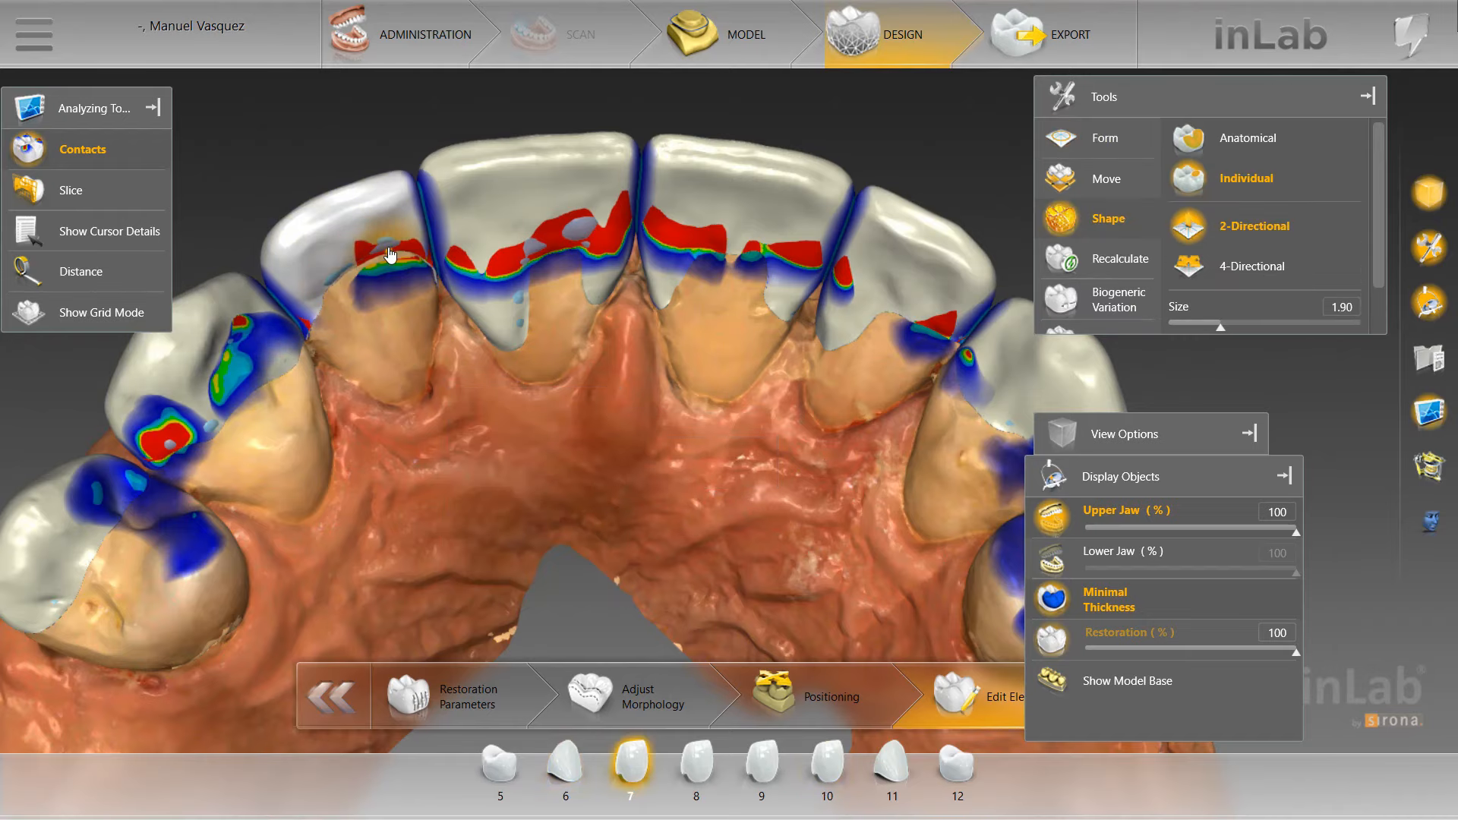
pyautogui.click(586, 237)
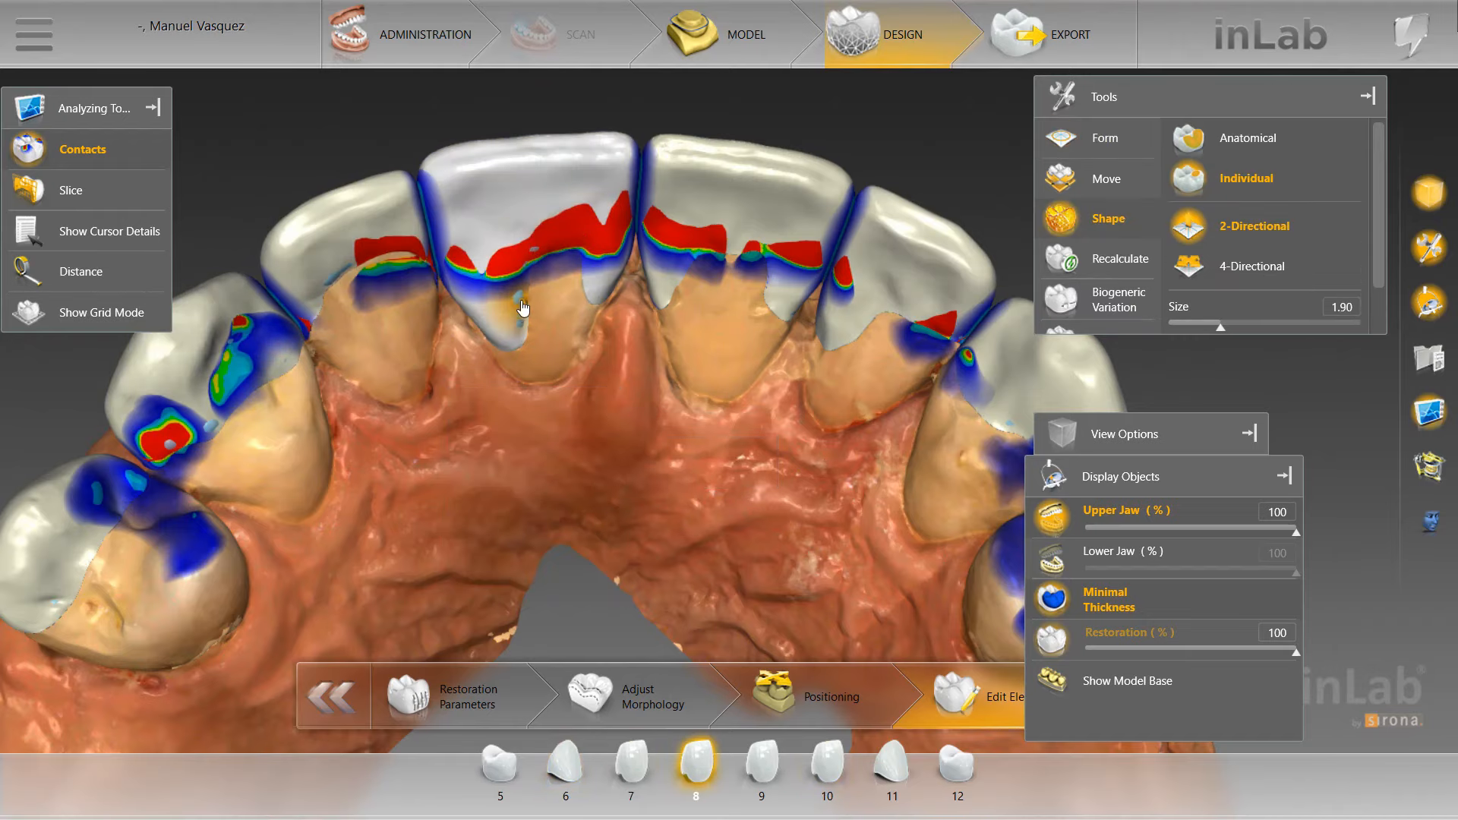
pyautogui.moveTo(539, 311); pyautogui.dragTo(1045, 571, button='middle')
# Turn off the contacts display and reshape the labial surface of tooth 8 with individual 2-Directional shaping at size 3.45
pyautogui.click(66, 163)
pyautogui.moveTo(532, 227); pyautogui.dragTo(612, 323)
pyautogui.scroll(5, 803, 317)
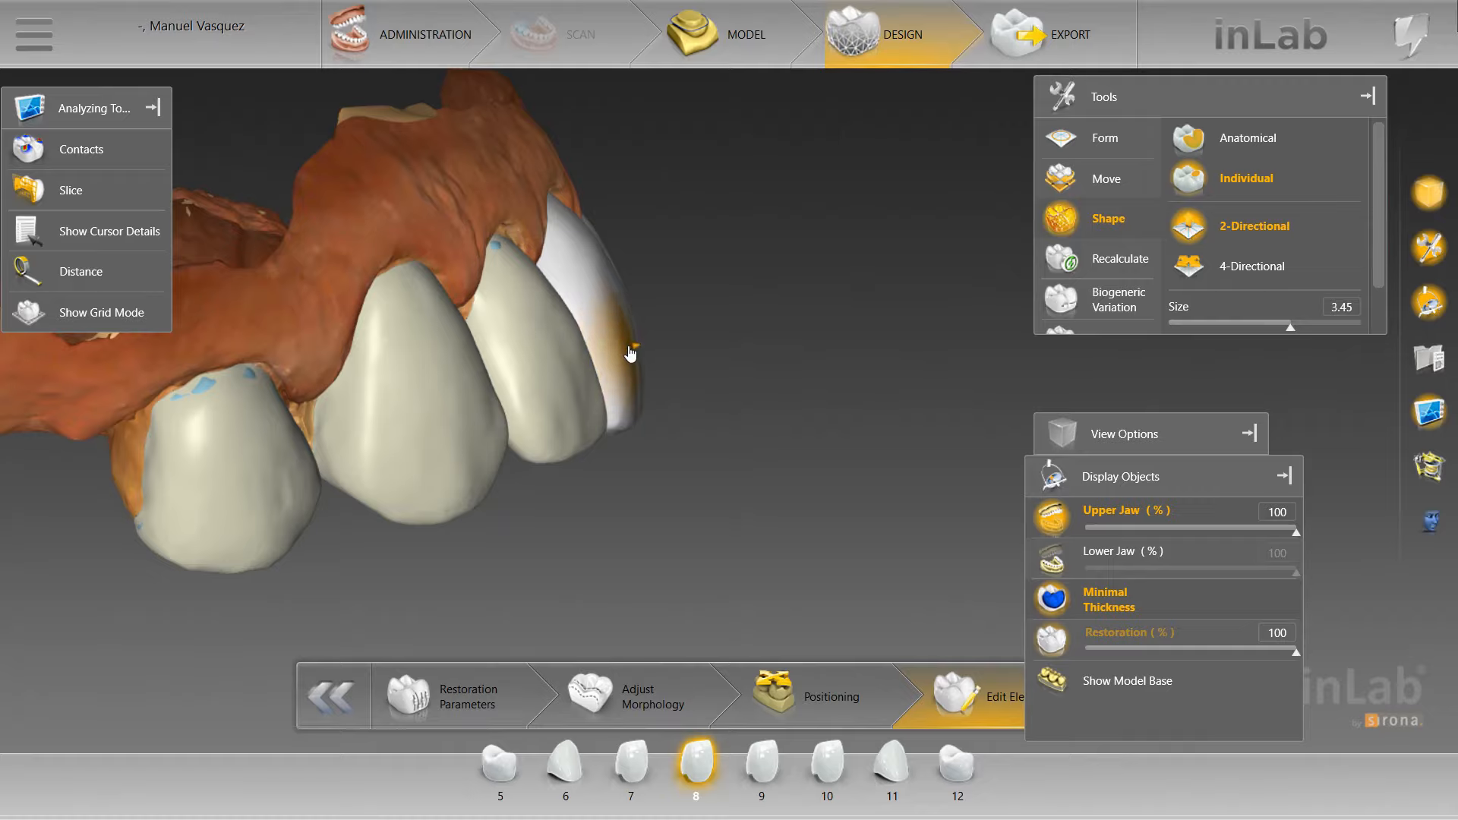
pyautogui.moveTo(699, 337); pyautogui.dragTo(445, 418)
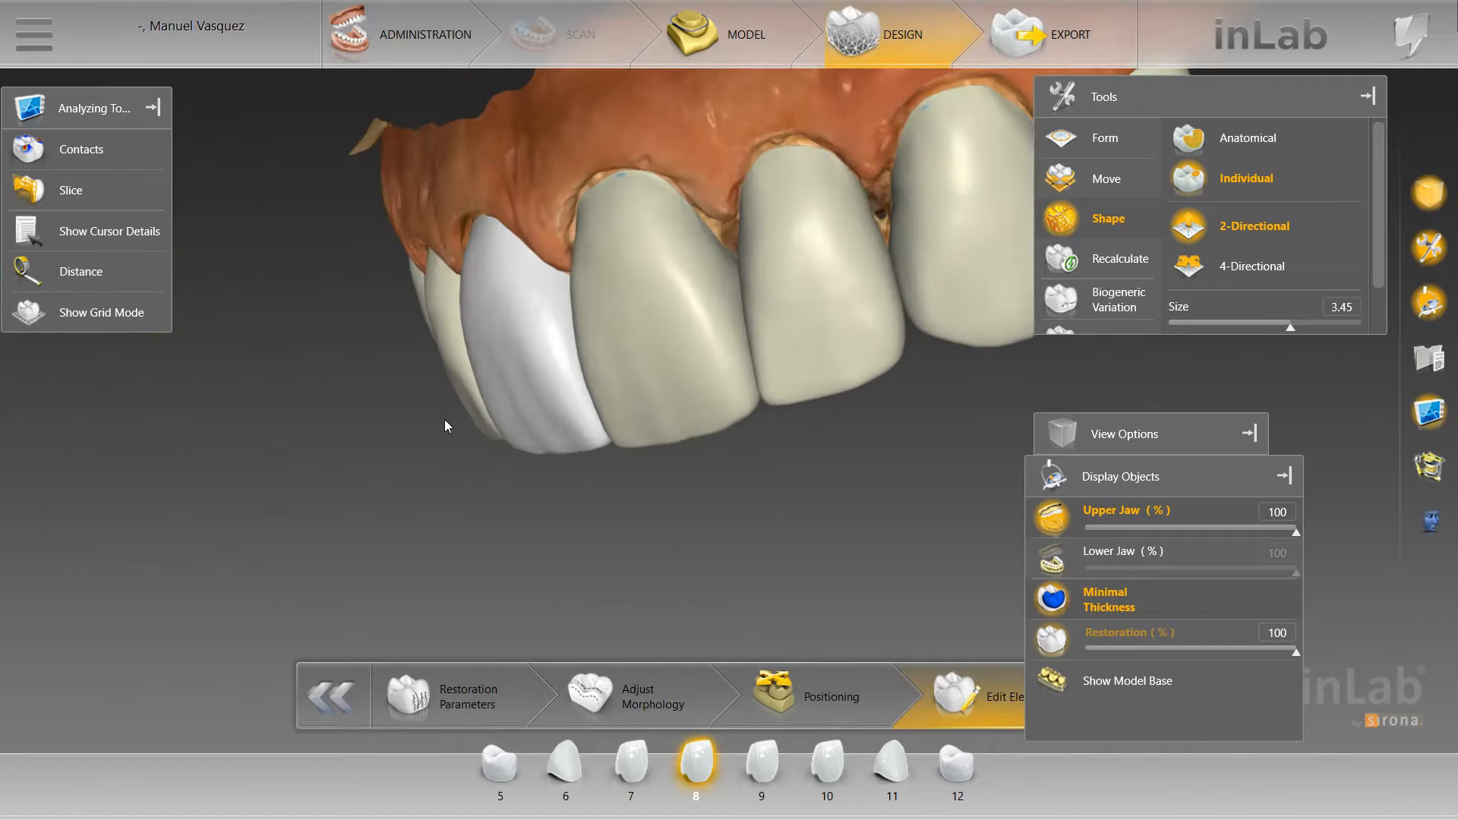
pyautogui.scroll(-3, 595, 481)
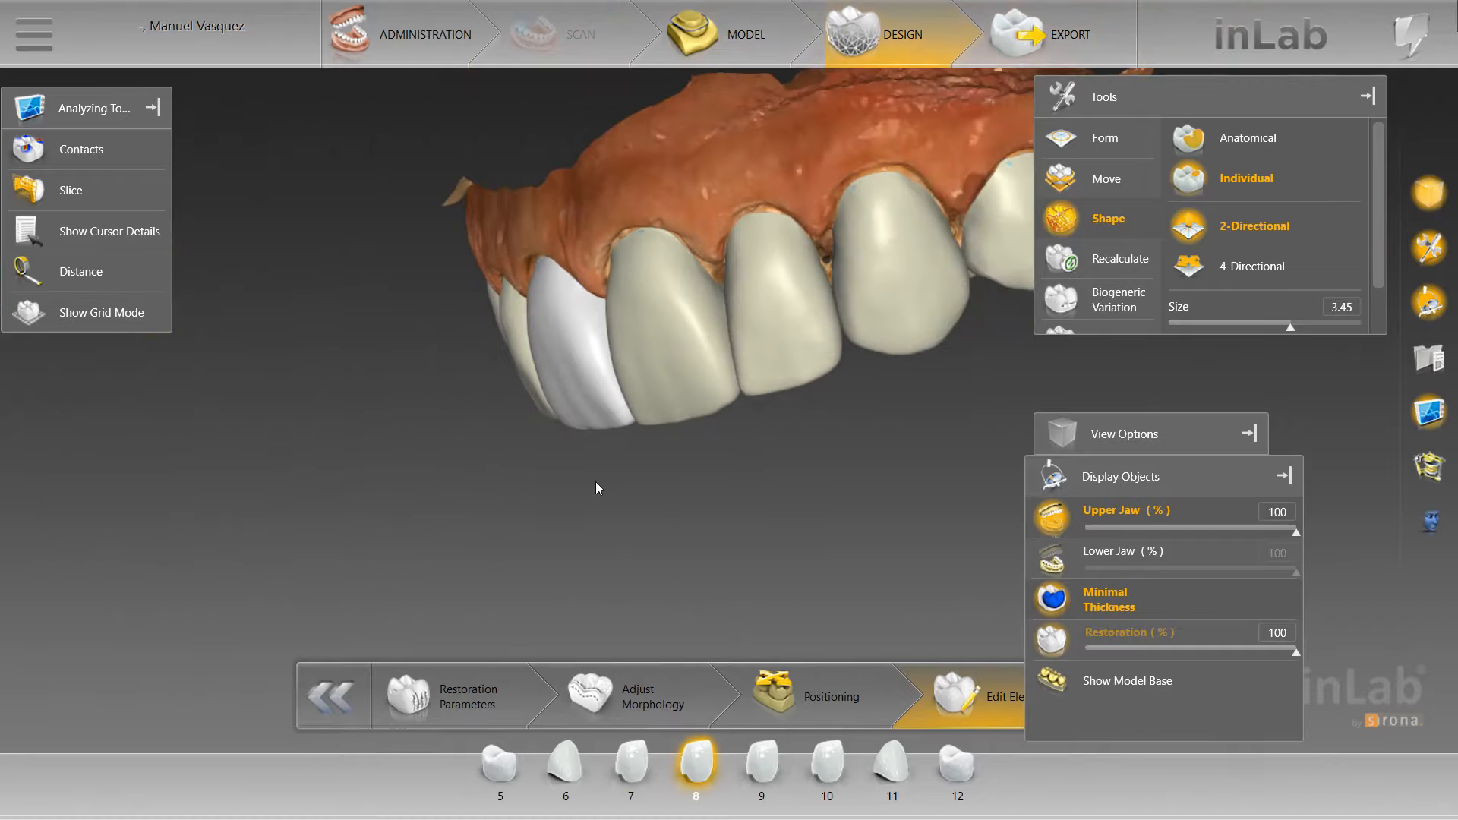
# Select tooth 9 and reshape its labial surface with individual 2-Directional shaping, raising the size to 4.18
pyautogui.moveTo(595, 481); pyautogui.dragTo(508, 488)
pyautogui.scroll(4, 507, 489)
pyautogui.click(488, 350)
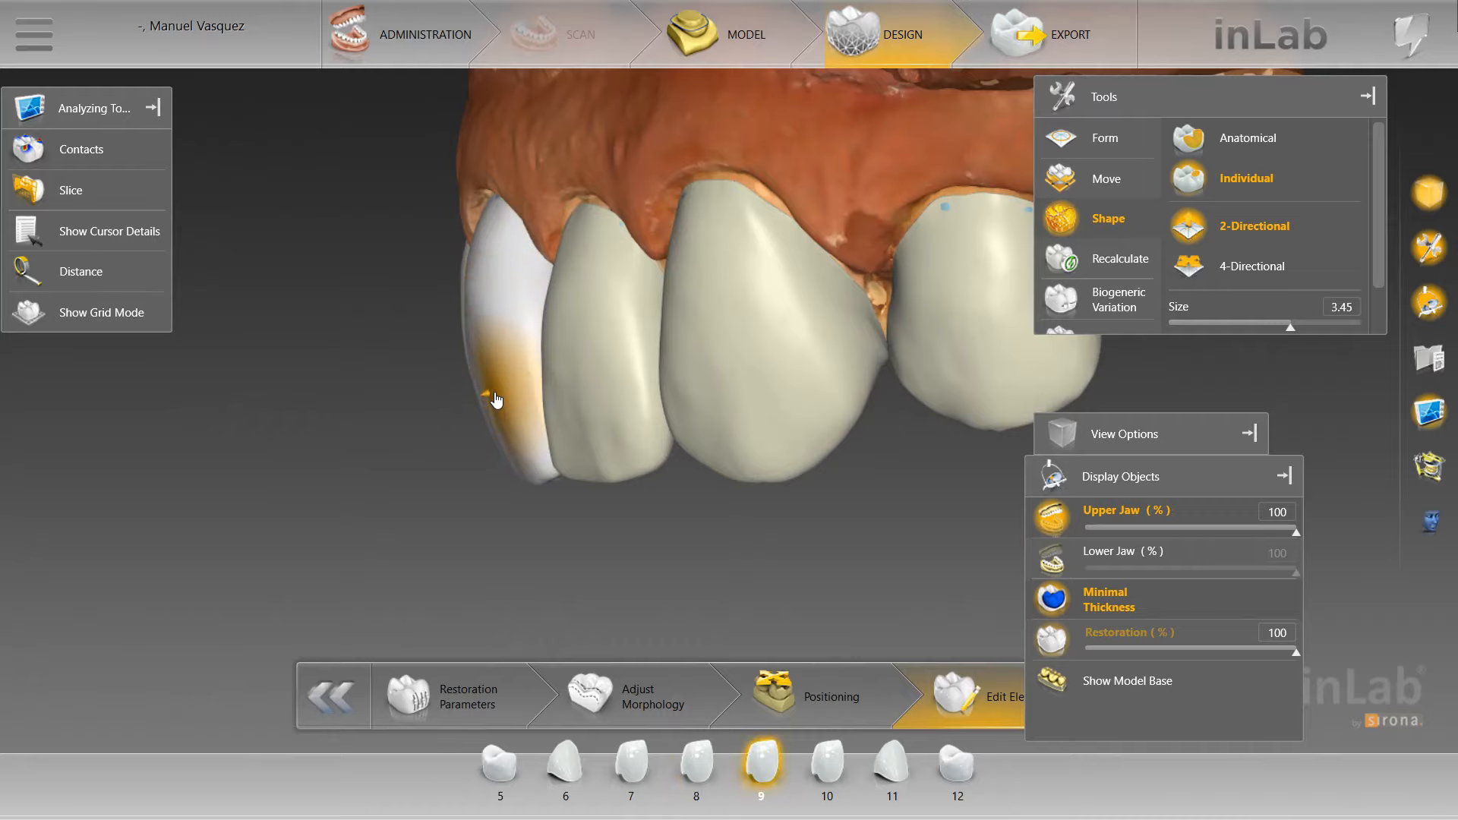
pyautogui.moveTo(413, 334); pyautogui.dragTo(458, 324)
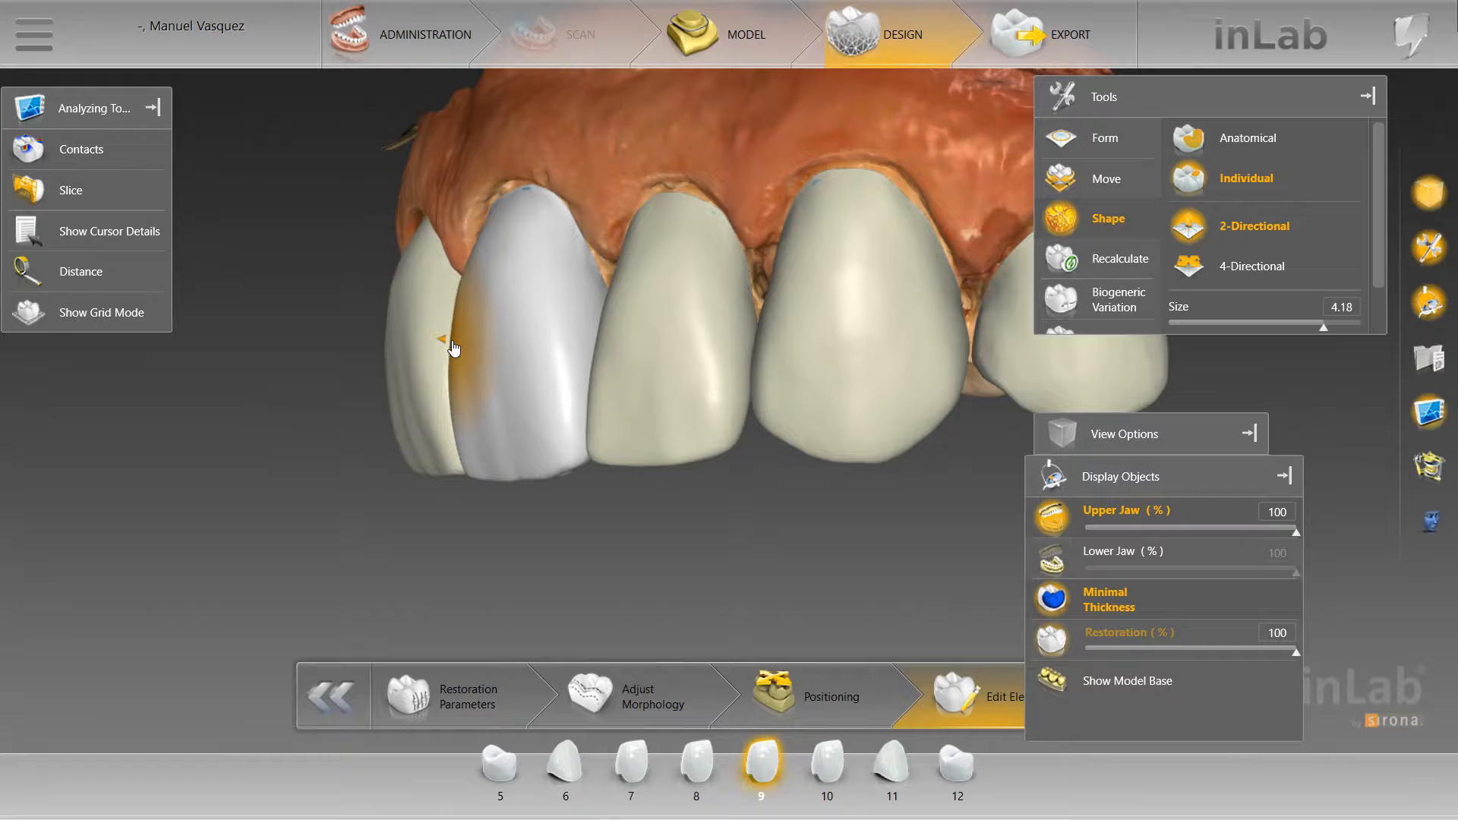
pyautogui.moveTo(493, 304); pyautogui.dragTo(607, 402)
# Select teeth 6 to 11 together and give them incisal variation 6 at 12% strength
pyautogui.click(353, 435)
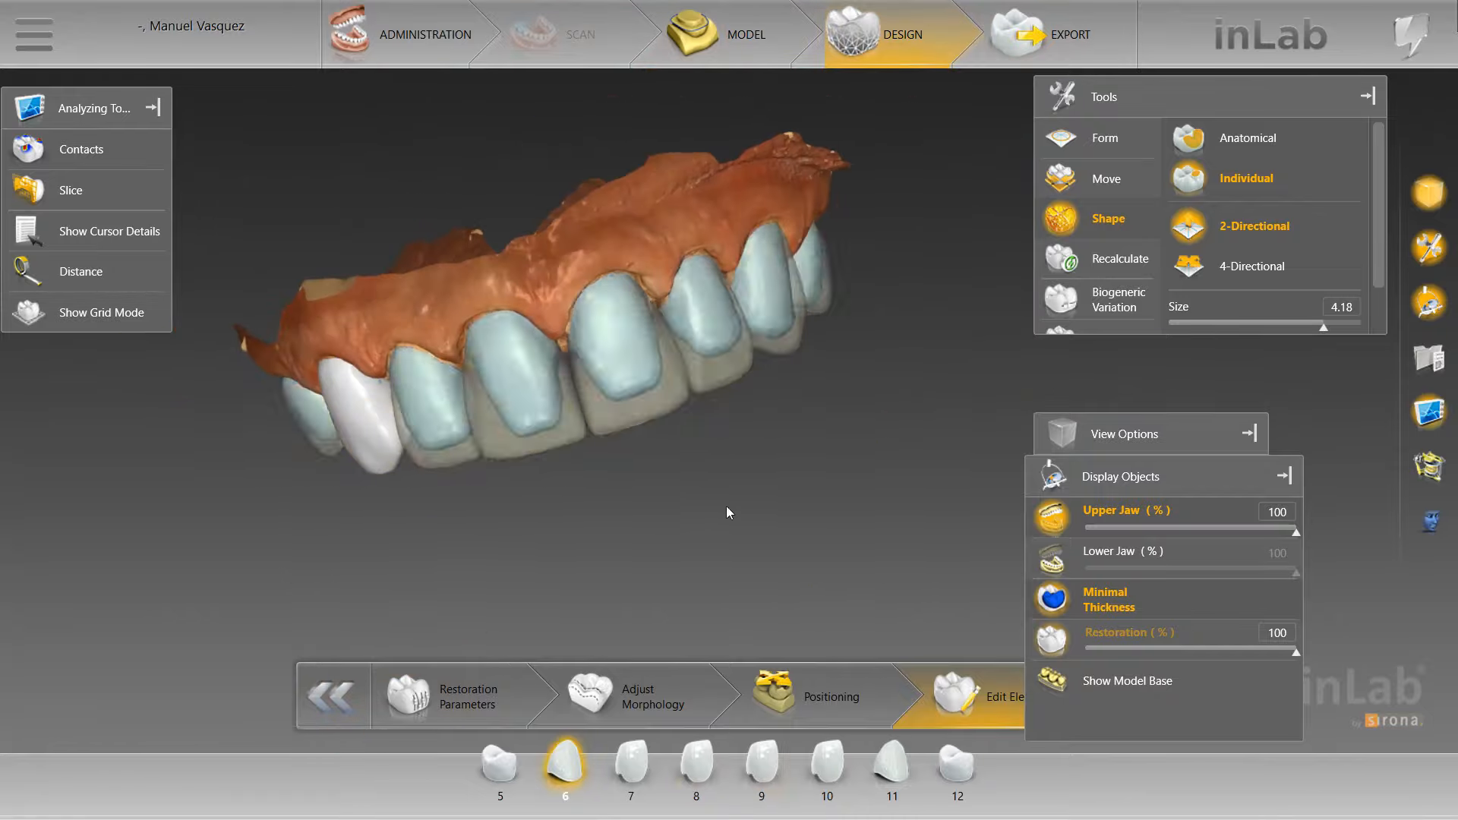
pyautogui.keyDown('shift'); pyautogui.click(799, 340); pyautogui.keyUp('shift')
pyautogui.scroll(-1, 1082, 292)
pyautogui.scroll(-2, 1082, 296)
pyautogui.click(1094, 315)
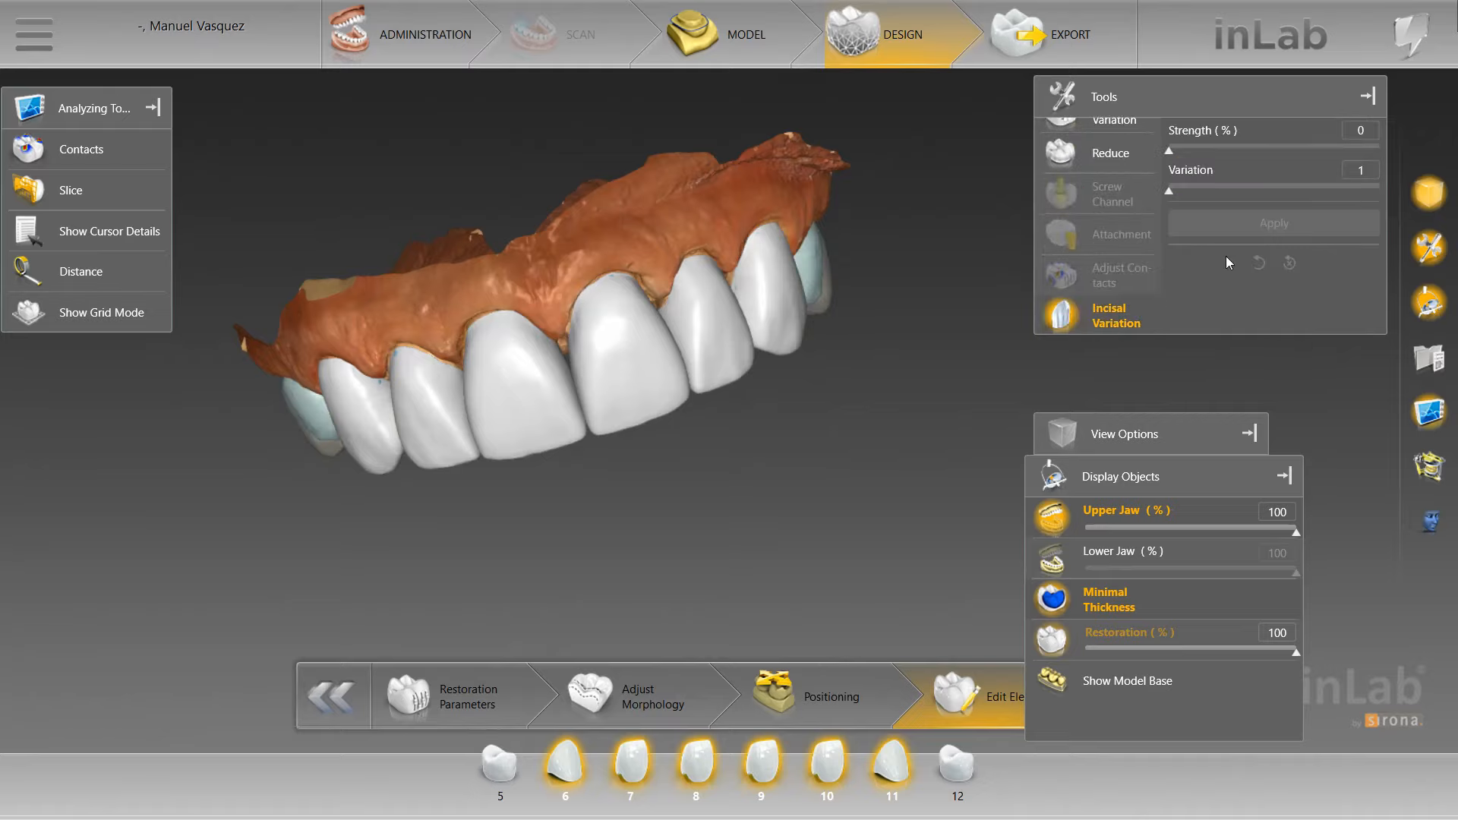
pyautogui.moveTo(1195, 152); pyautogui.dragTo(1169, 152)
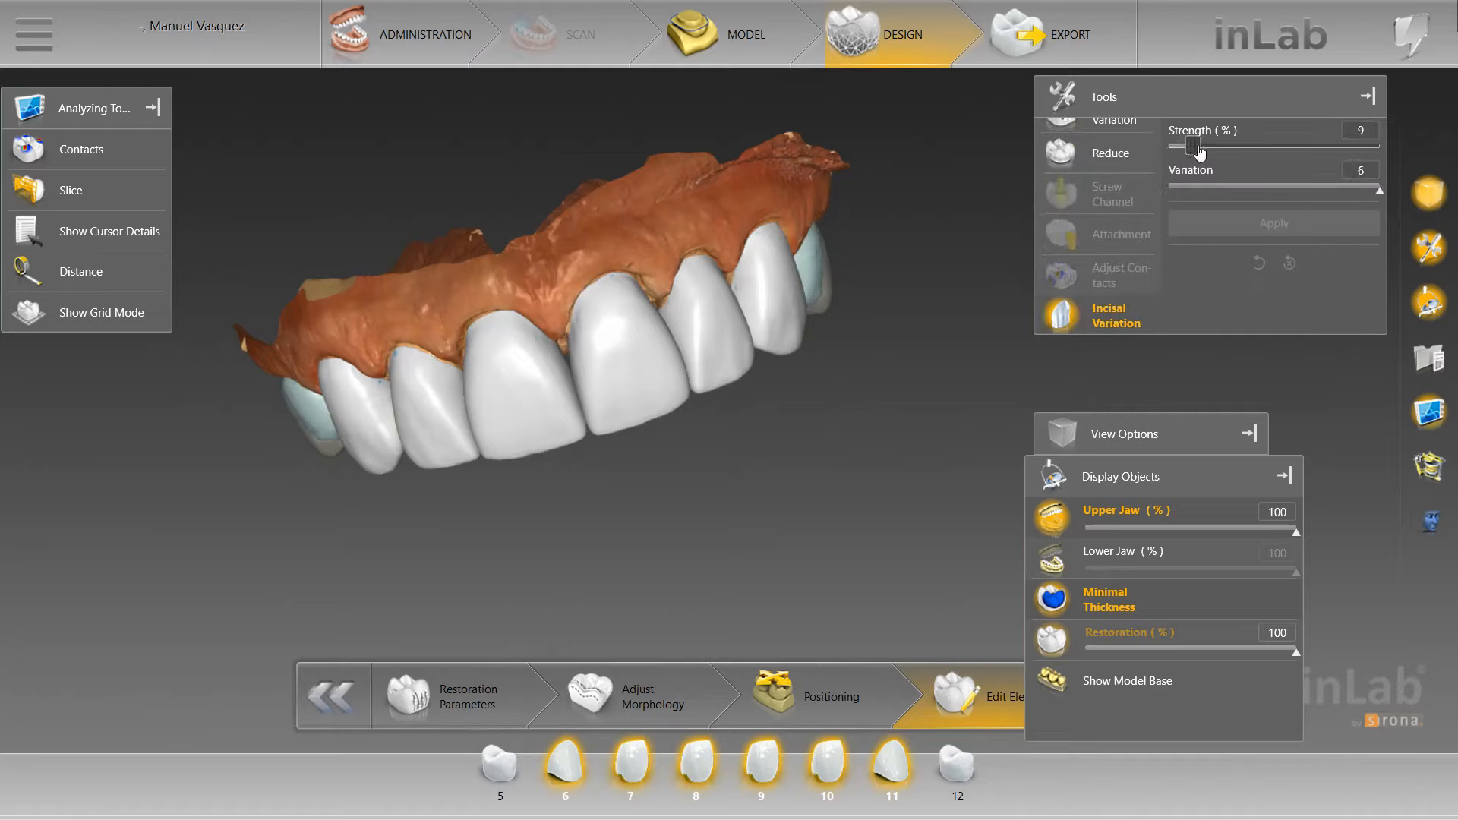
pyautogui.moveTo(1200, 151); pyautogui.dragTo(1194, 152)
pyautogui.moveTo(774, 452); pyautogui.dragTo(788, 426)
pyautogui.click(1246, 226)
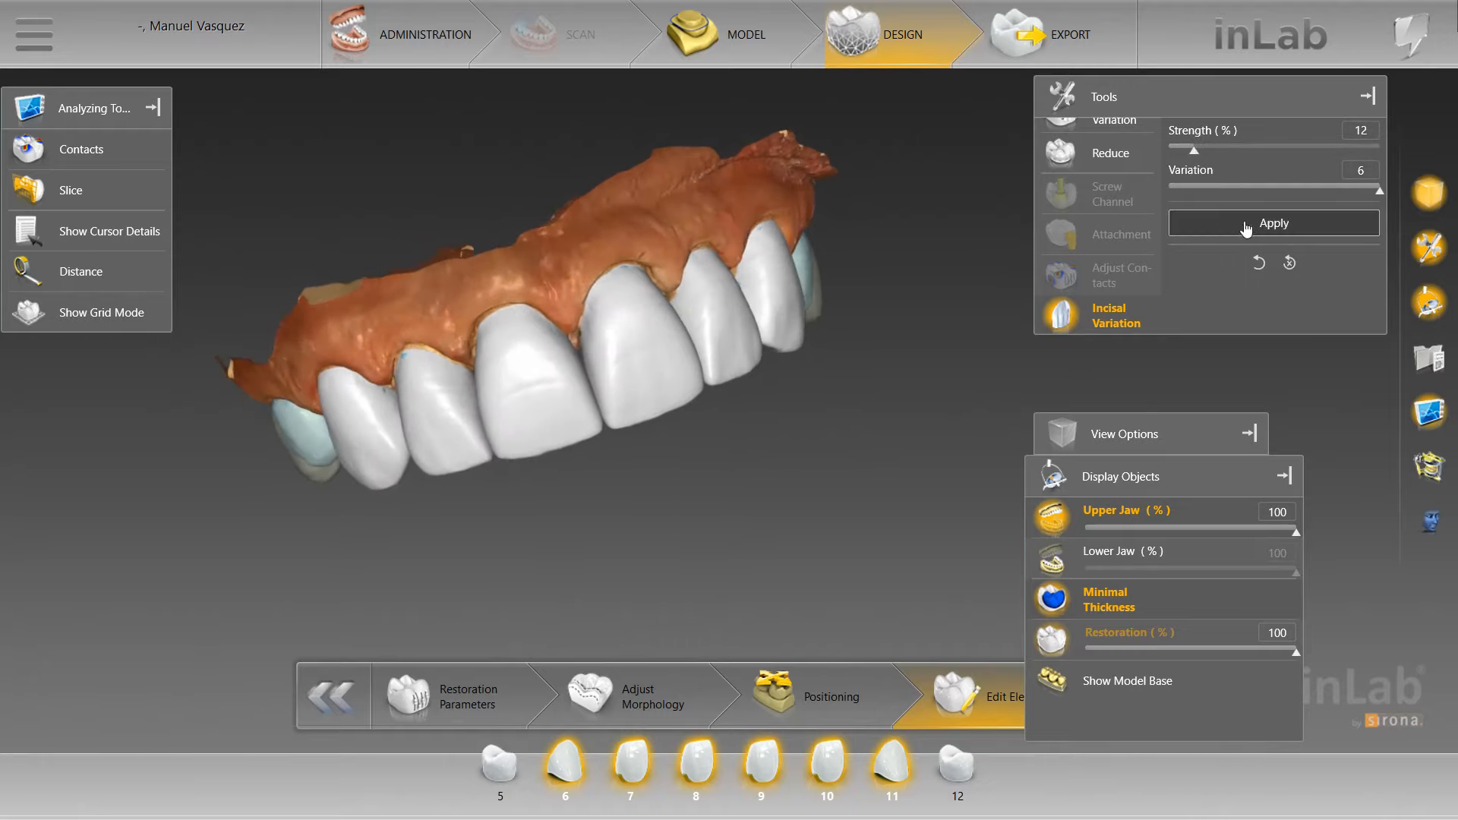
# Change the incisal variation of teeth 6 to 11 to variation 4 at 11% strength
pyautogui.moveTo(1173, 148); pyautogui.dragTo(1270, 147)
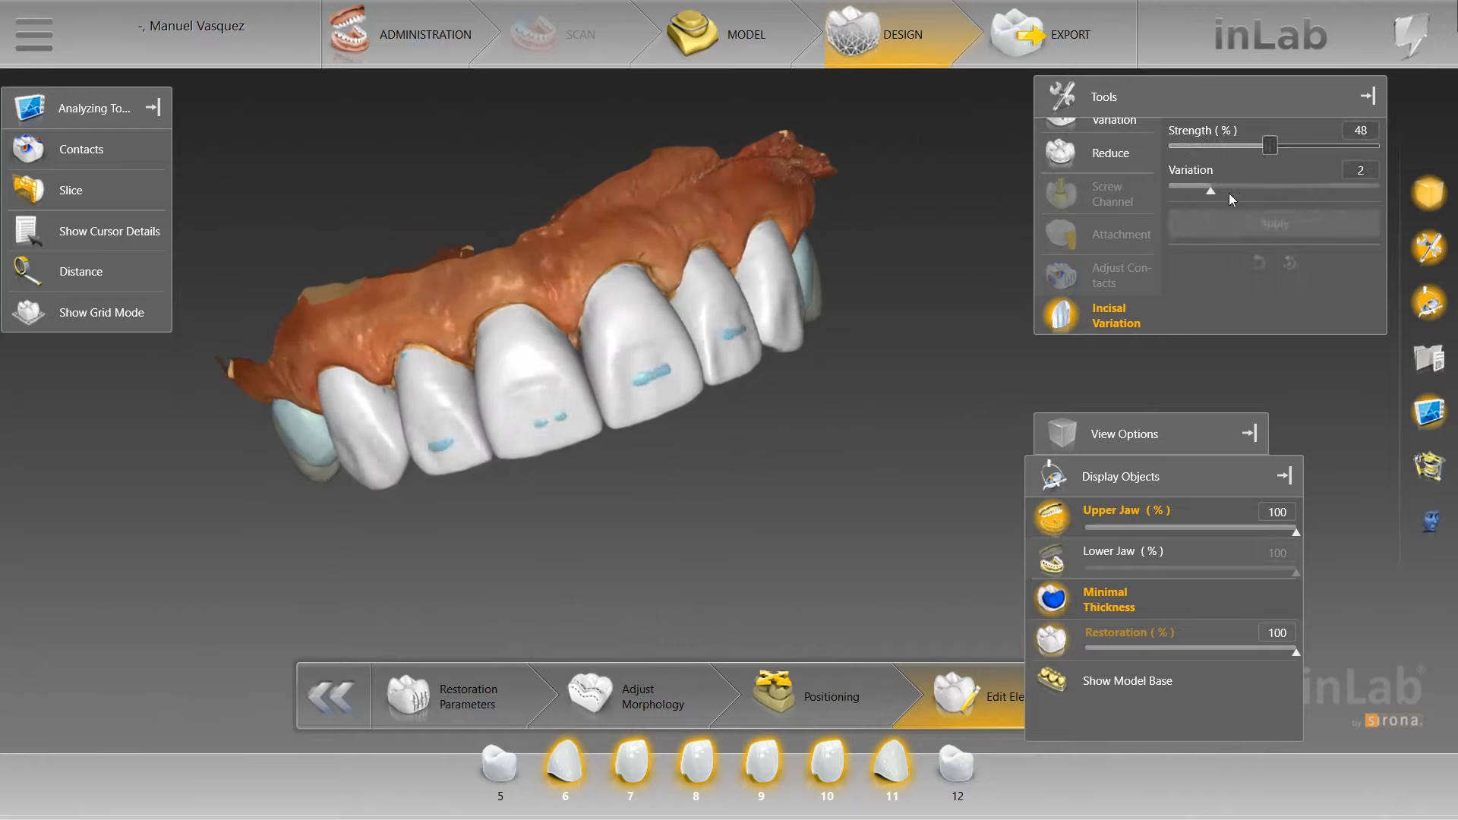
pyautogui.moveTo(1169, 186); pyautogui.dragTo(1197, 174)
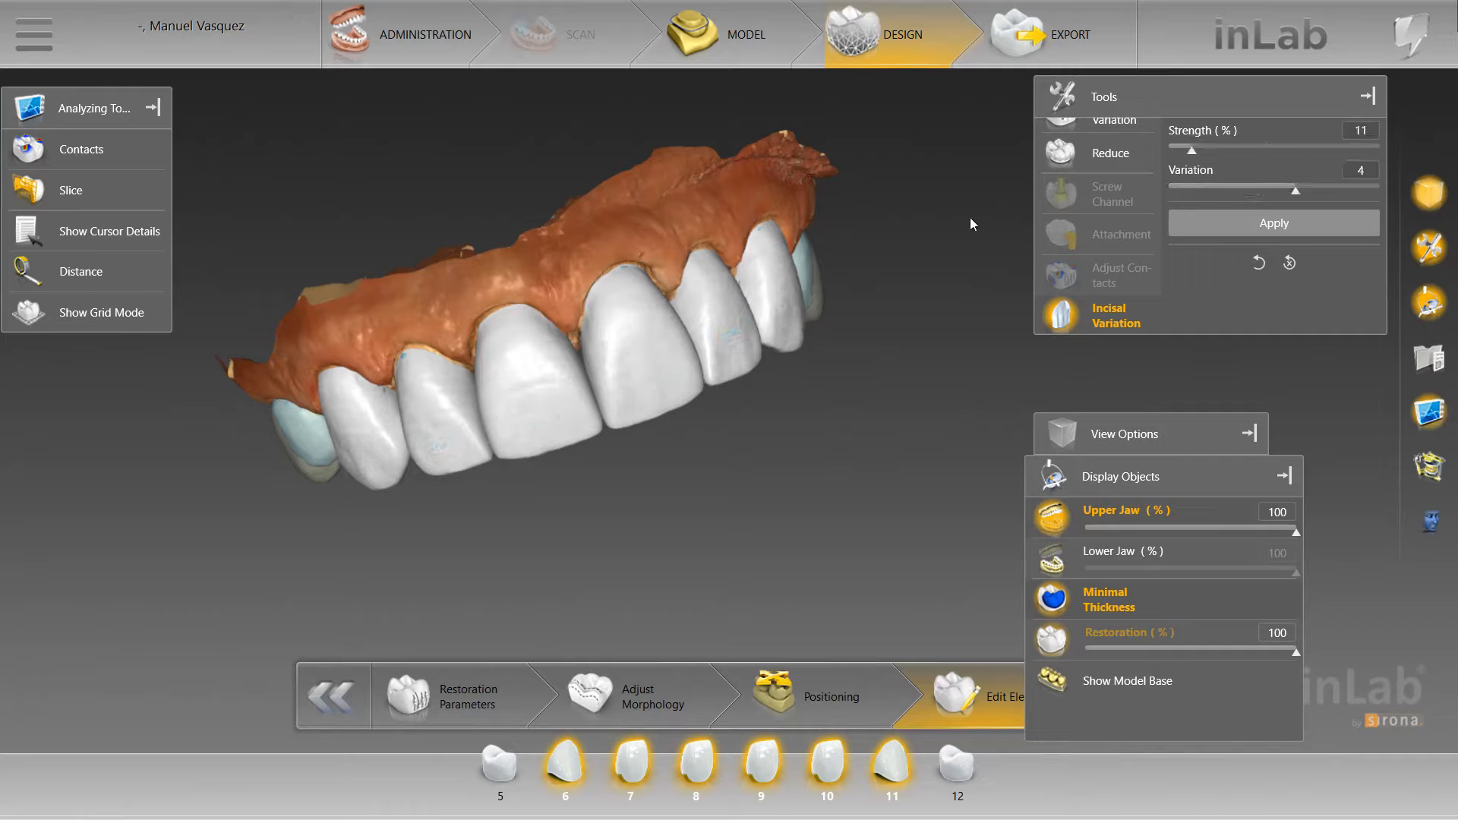
pyautogui.moveTo(971, 222)
pyautogui.mouseDown()
pyautogui.moveTo(573, 298)
pyautogui.moveTo(696, 285)
pyautogui.moveTo(832, 237)
pyautogui.moveTo(761, 240)
pyautogui.moveTo(959, 220)
pyautogui.mouseUp()
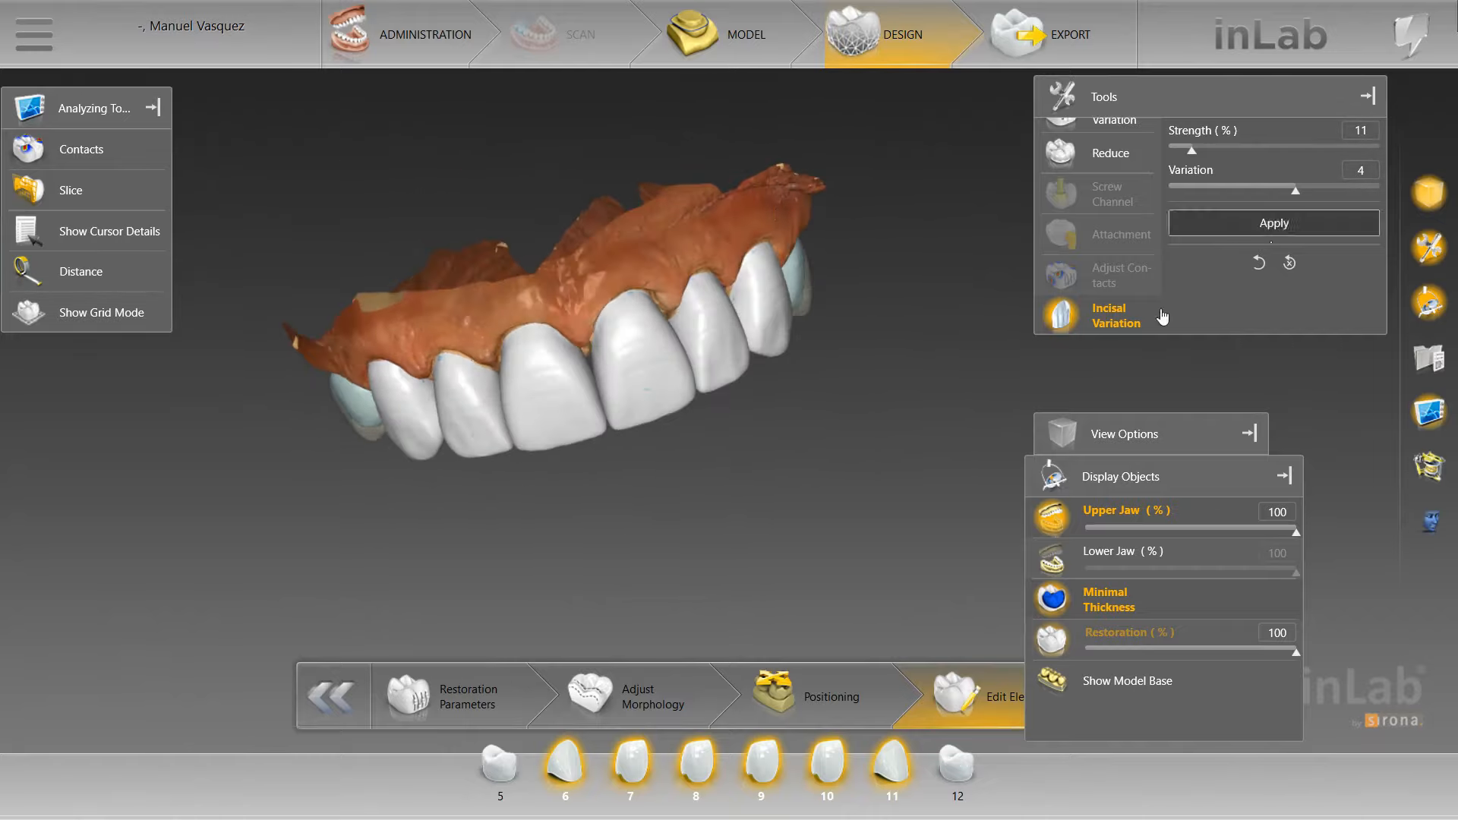
# Select tooth 5 alone and save the case
pyautogui.click(499, 763)
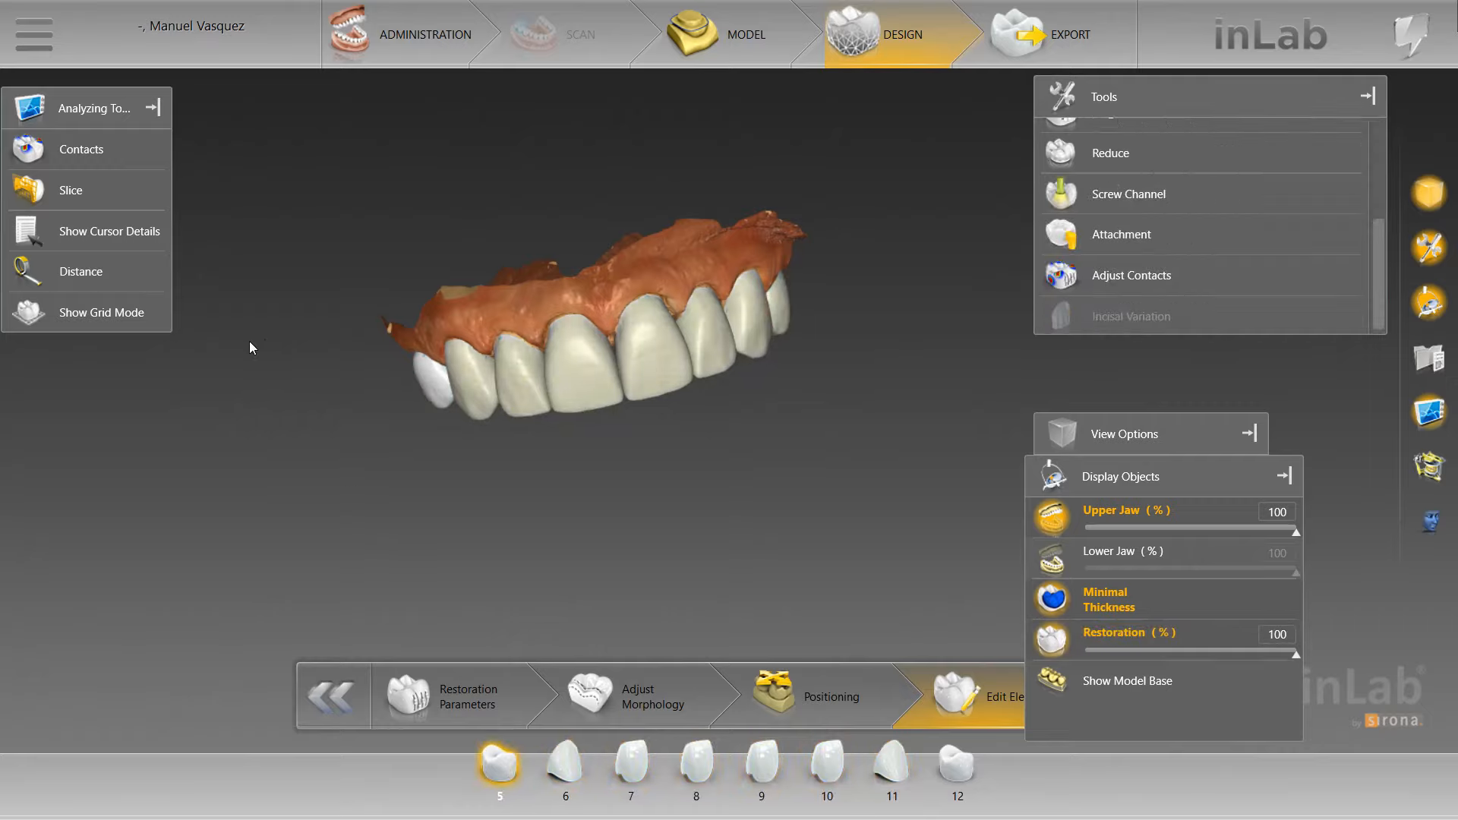
pyautogui.click(16, 47)
pyautogui.click(90, 144)
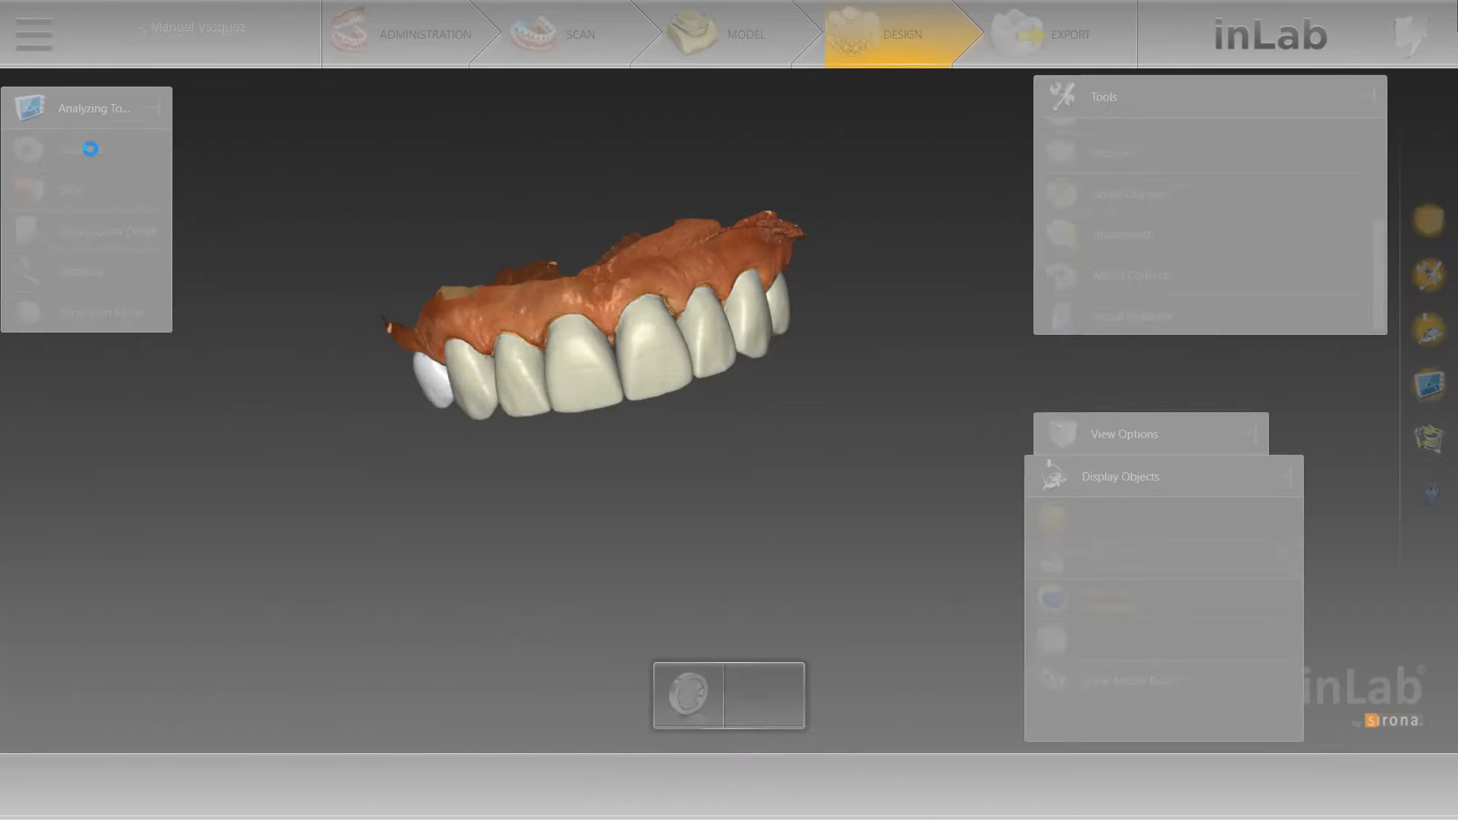